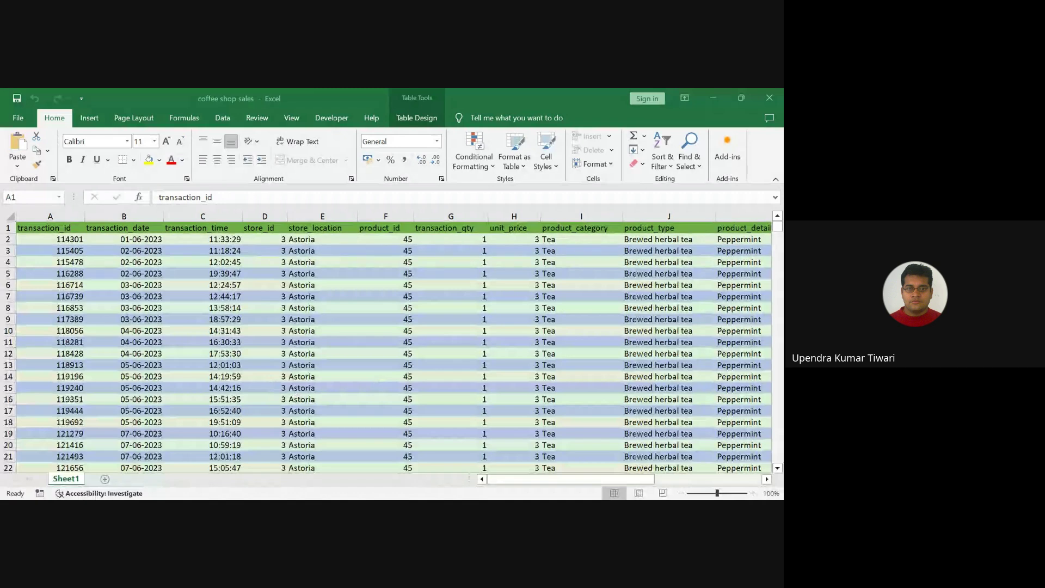
click(531, 429)
click(531, 458)
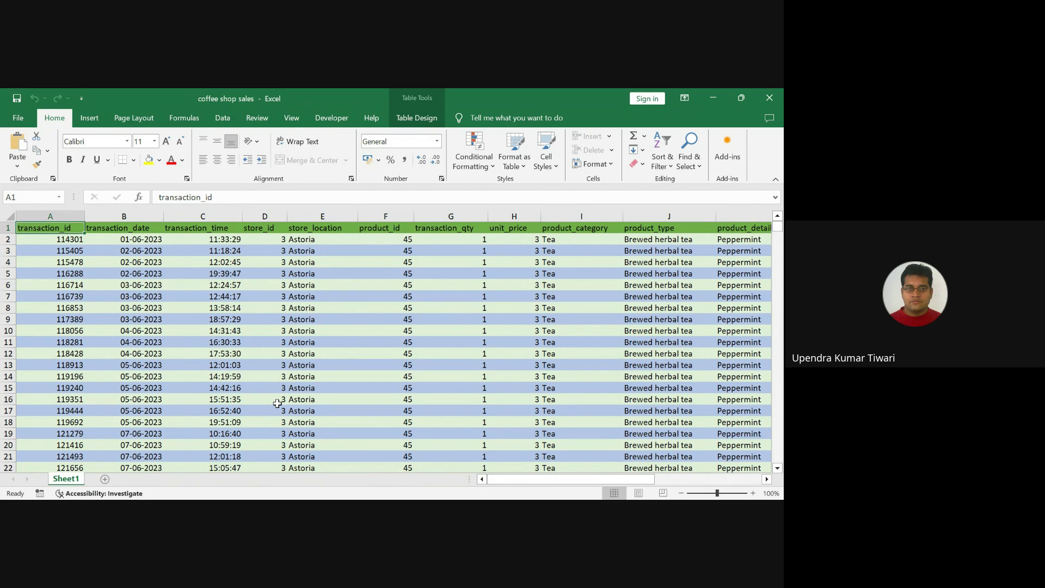
- Examine the columns of the coffee shop sales table, from transaction_id through to the Month column at the far end
click(53, 239)
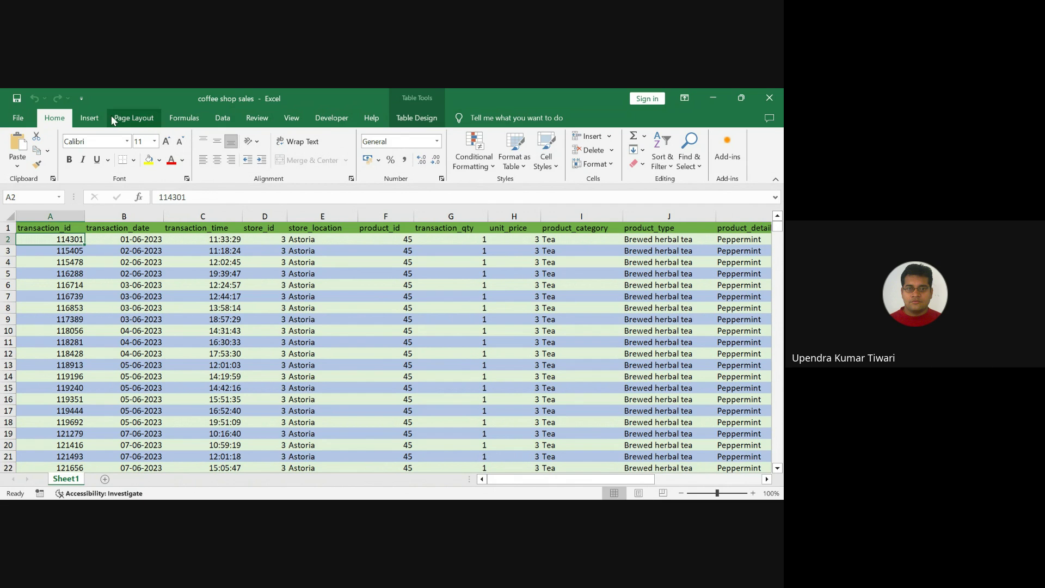
click(121, 240)
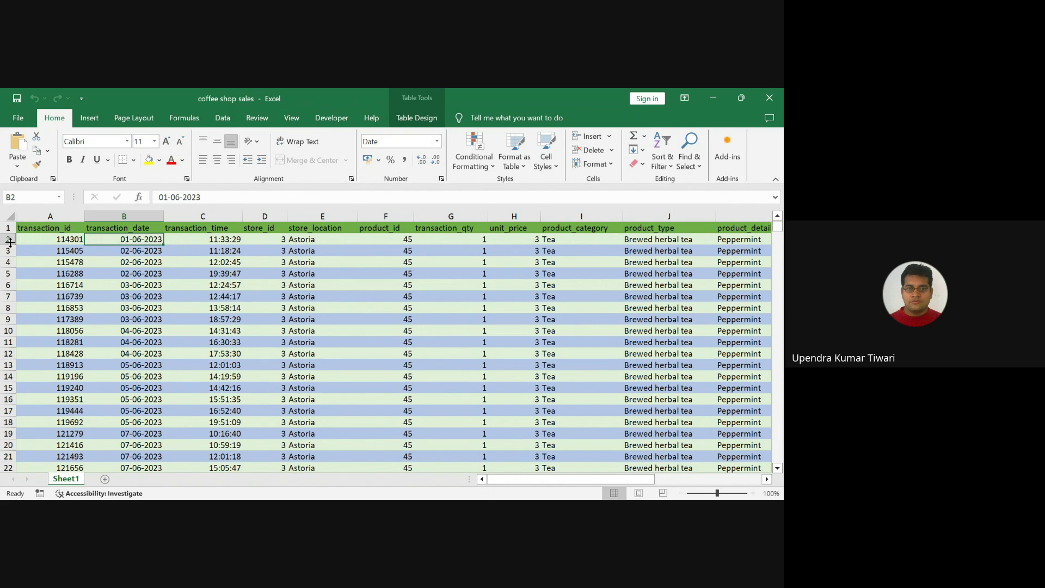
click(45, 239)
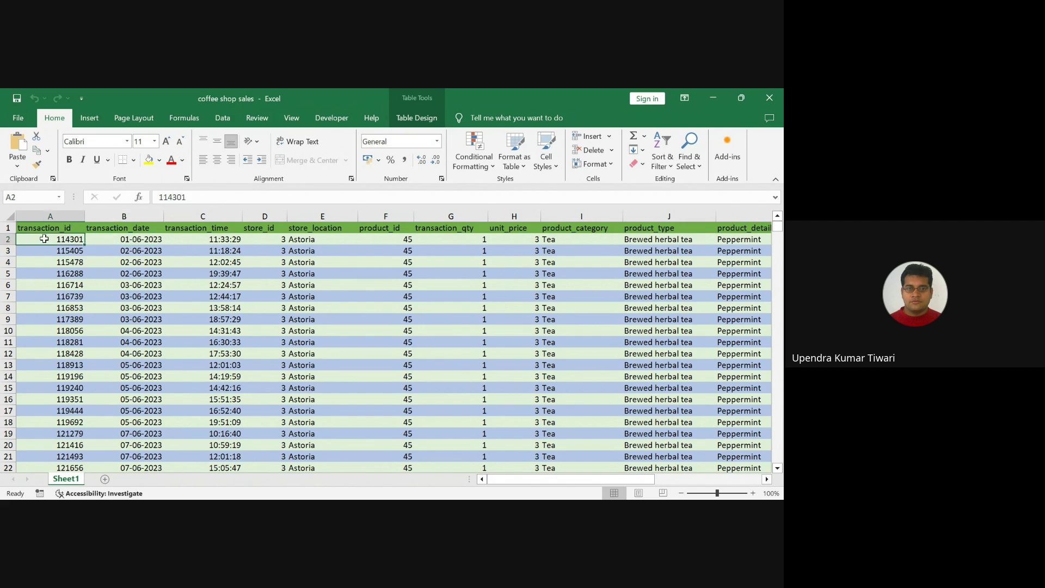
click(240, 238)
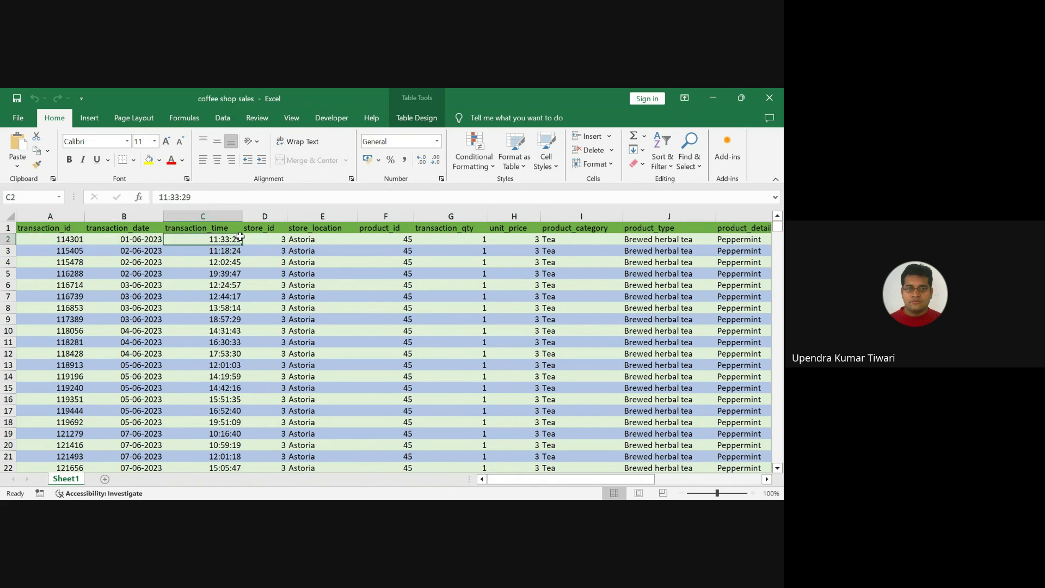
click(418, 242)
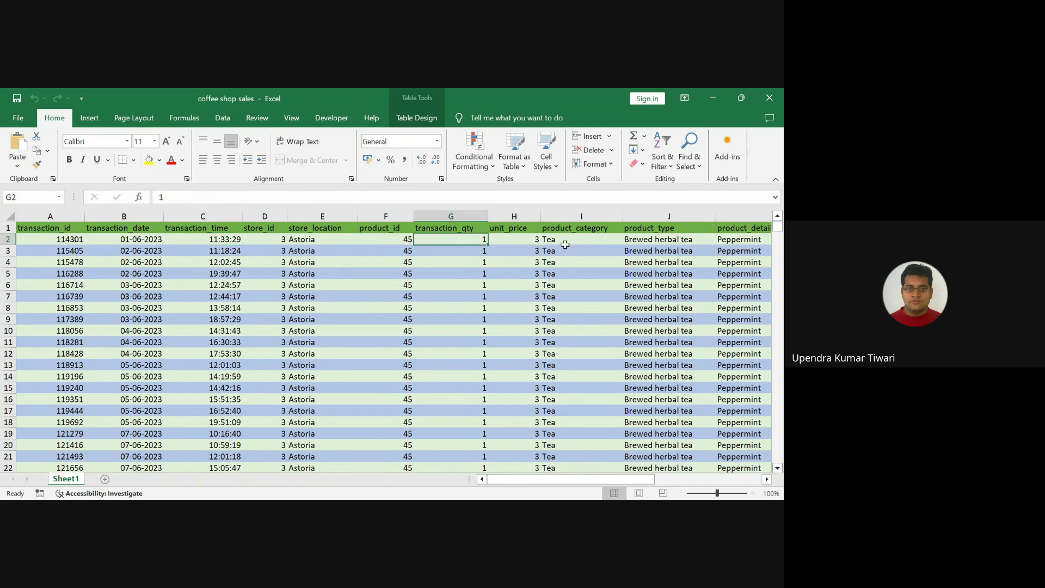
scroll(633, 251, right, 3)
scroll(634, 251, right, 10)
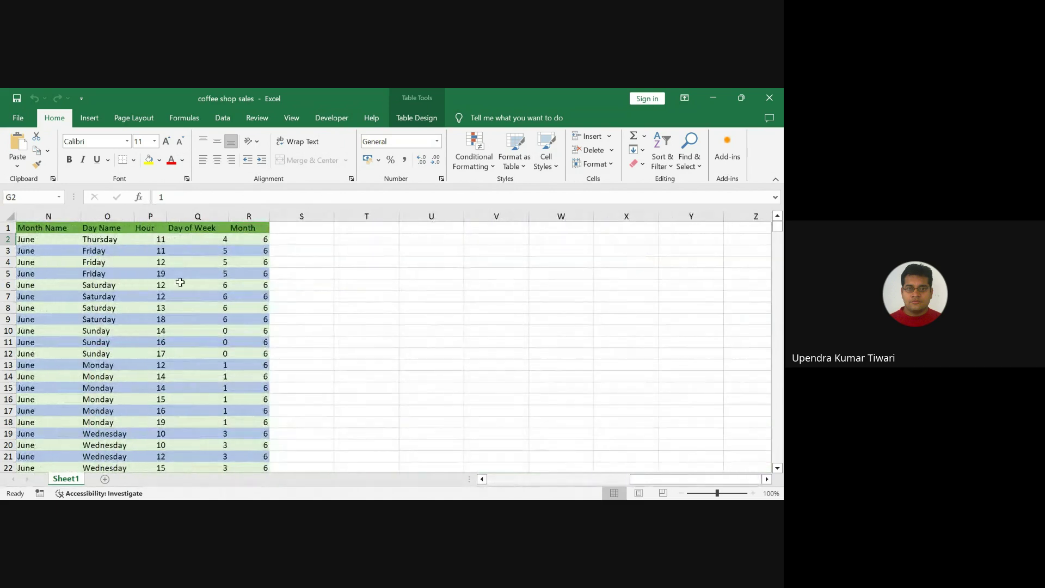
scroll(179, 281, left, 6)
scroll(179, 282, left, 7)
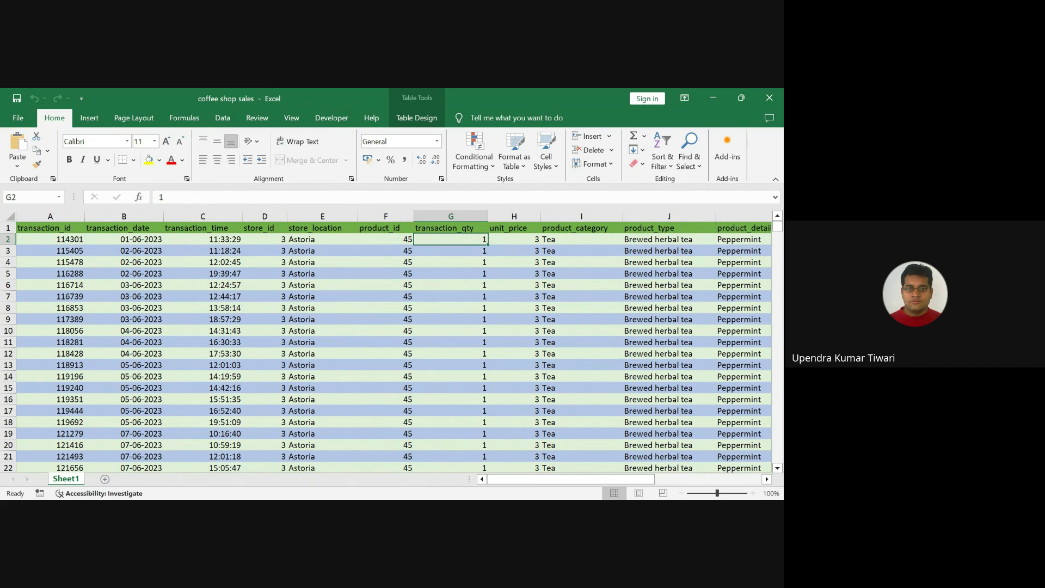
click(323, 438)
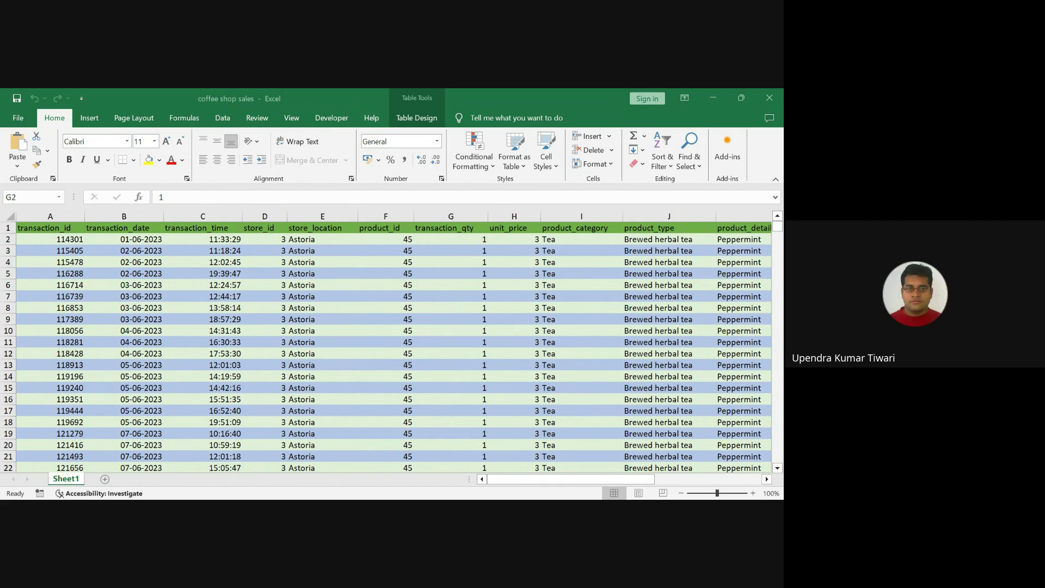
click(541, 433)
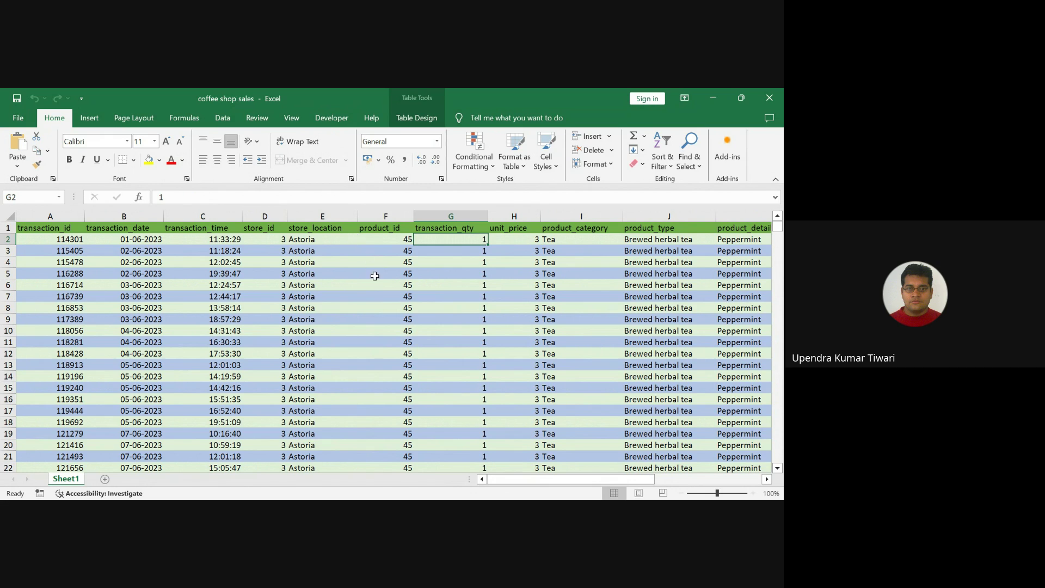
scroll(380, 356, down, 3)
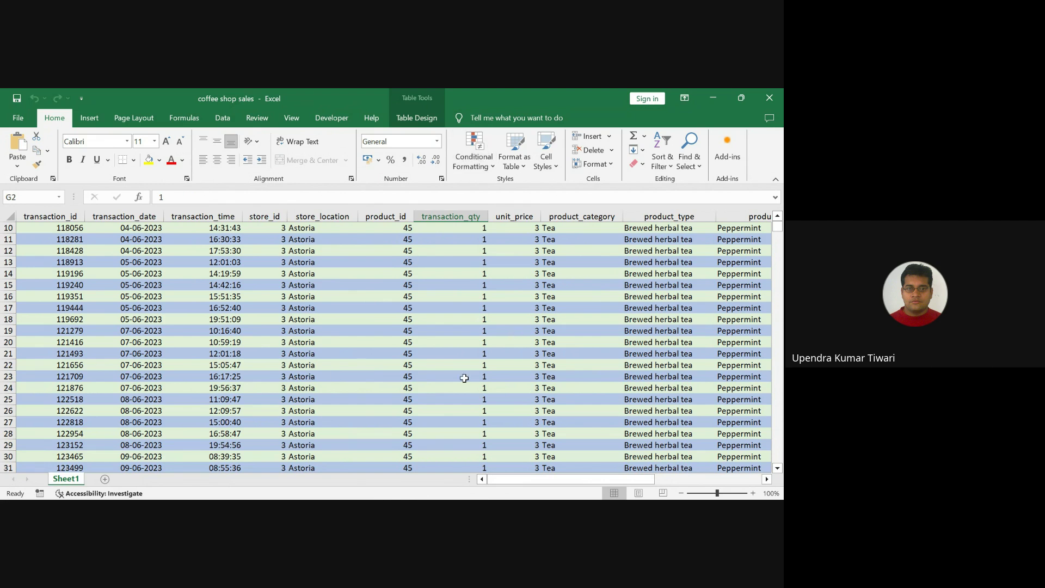
- Switch to Paint and sketch a red rectangular table outline on the blank canvas with a slightly thicker pencil
key(alt+Tab)
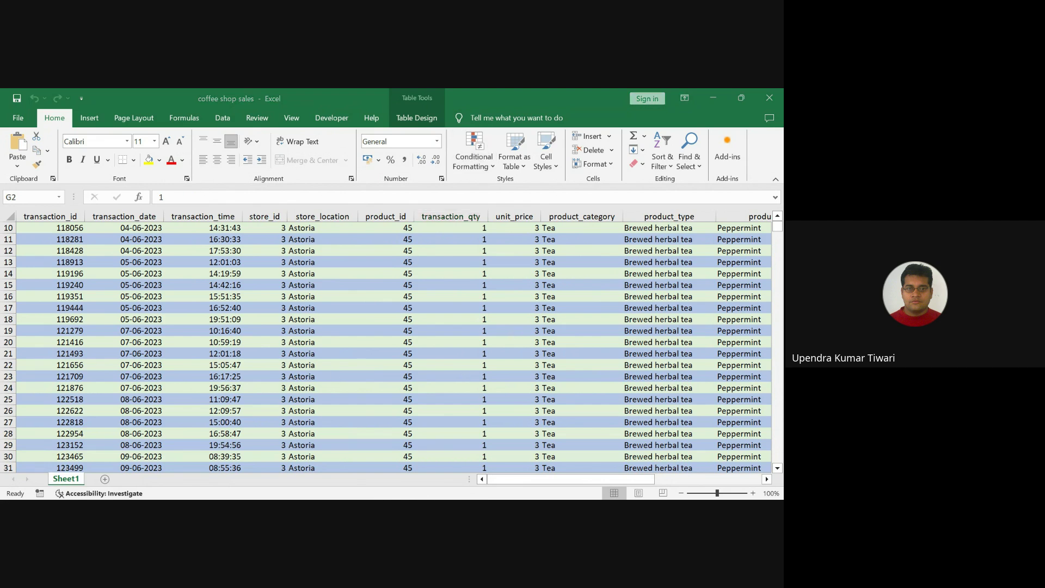
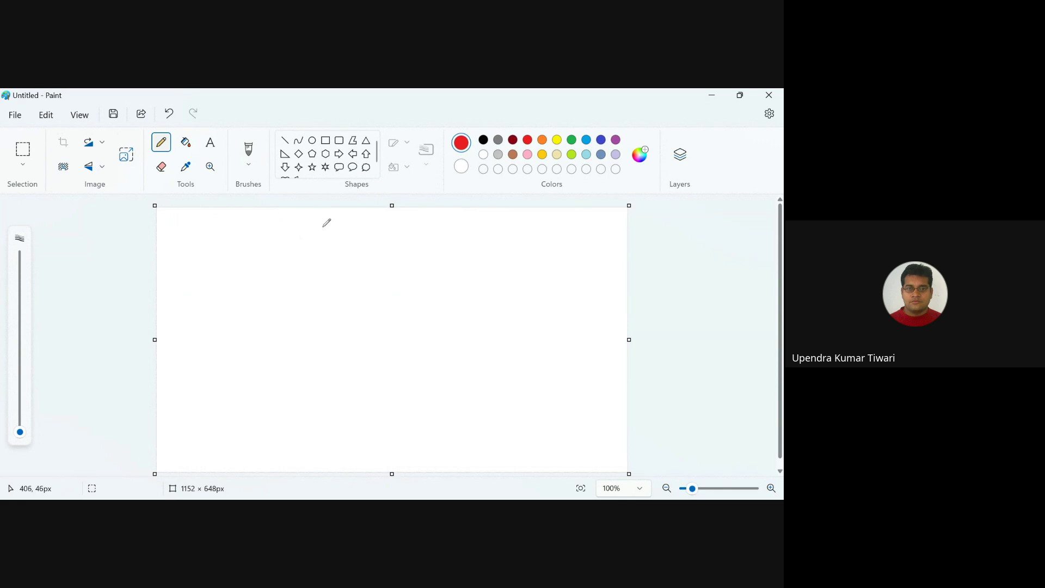
drag(323, 226, 319, 264)
drag(20, 432, 20, 426)
drag(322, 227, 307, 338)
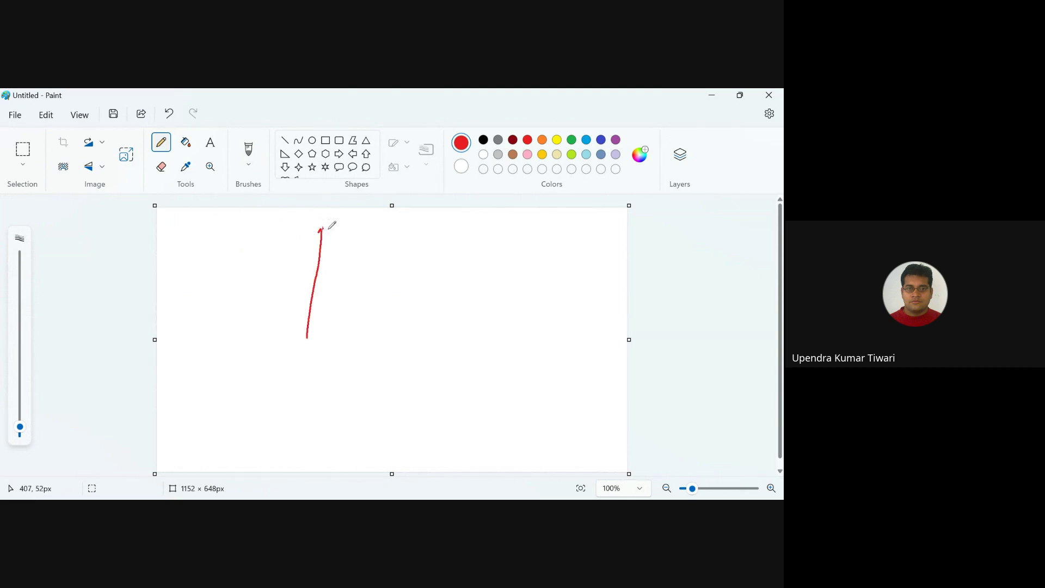
mouse_move(321, 229)
mouse_down()
mouse_move(481, 227)
mouse_move(478, 320)
mouse_move(296, 339)
mouse_up()
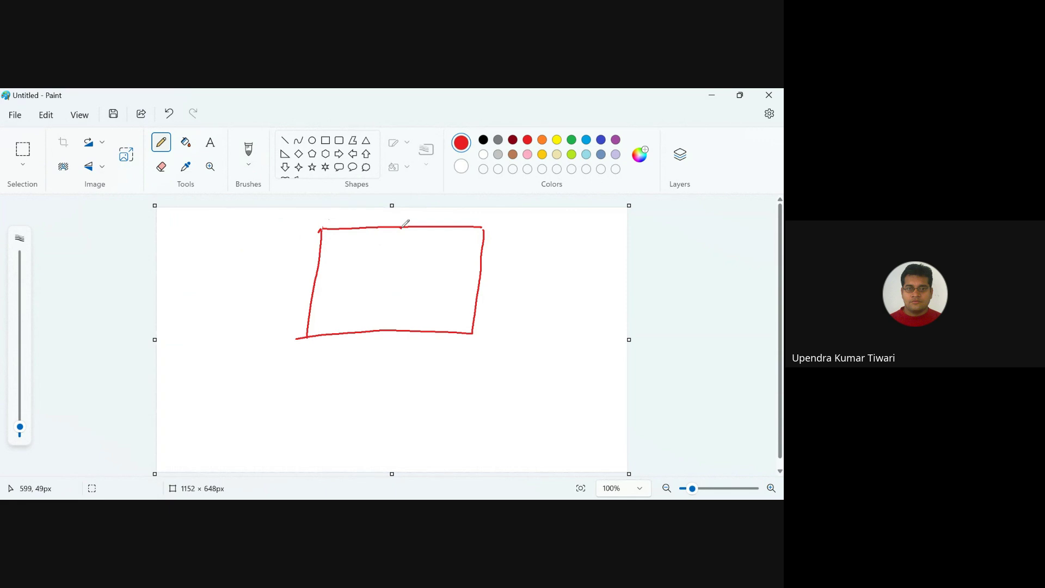
- Divide the sketched table into two columns and four rows, and label the first two rows below the header J and F
drag(402, 227, 392, 333)
drag(320, 256, 490, 249)
mouse_move(342, 262)
mouse_down()
mouse_move(335, 271)
mouse_move(456, 273)
mouse_up()
mouse_move(334, 281)
mouse_down()
mouse_move(333, 296)
mouse_move(341, 279)
mouse_up()
drag(336, 288, 457, 300)
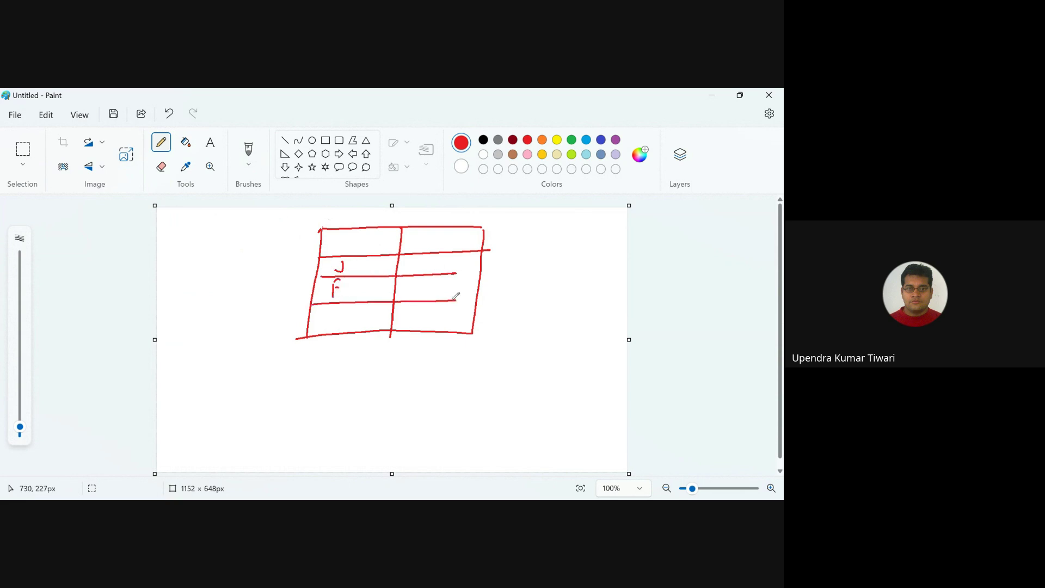
- Label the last table row M and write the column headings Month and Sales in the header row
drag(333, 317, 341, 316)
drag(407, 275, 470, 276)
drag(341, 239, 460, 246)
click(467, 243)
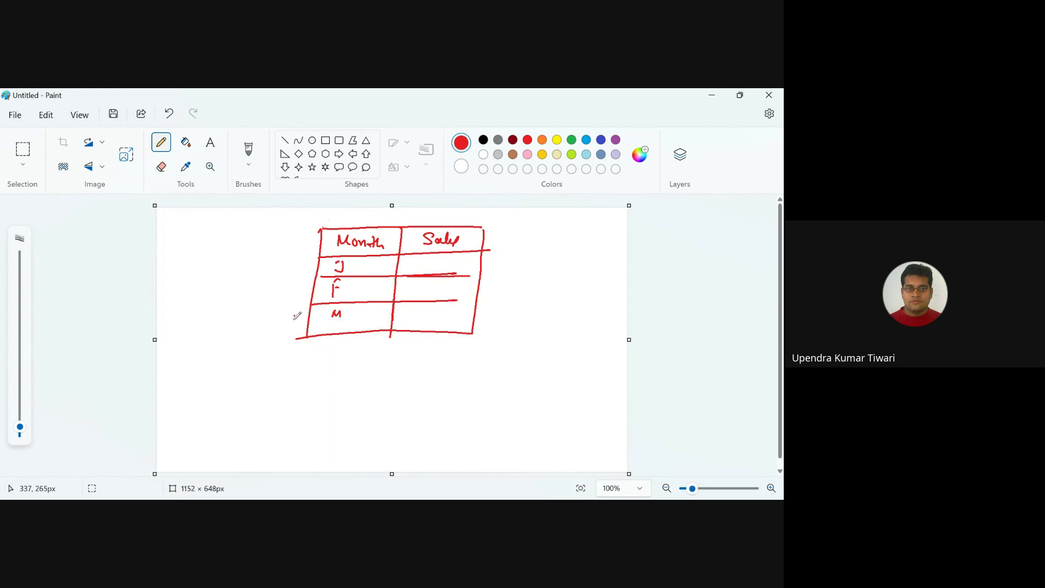
drag(336, 261, 351, 257)
- Handwrite a column of month initials J, F, F, J, M, J in the empty area beside the table
click(188, 342)
mouse_move(185, 333)
mouse_down()
mouse_move(204, 331)
mouse_move(187, 345)
mouse_move(190, 376)
mouse_move(204, 357)
mouse_up()
click(199, 373)
mouse_move(191, 370)
mouse_down()
mouse_move(200, 368)
mouse_move(190, 407)
mouse_up()
drag(189, 397, 202, 413)
click(198, 411)
click(202, 447)
mouse_move(198, 414)
mouse_down()
mouse_move(187, 429)
mouse_move(205, 445)
mouse_move(195, 469)
mouse_up()
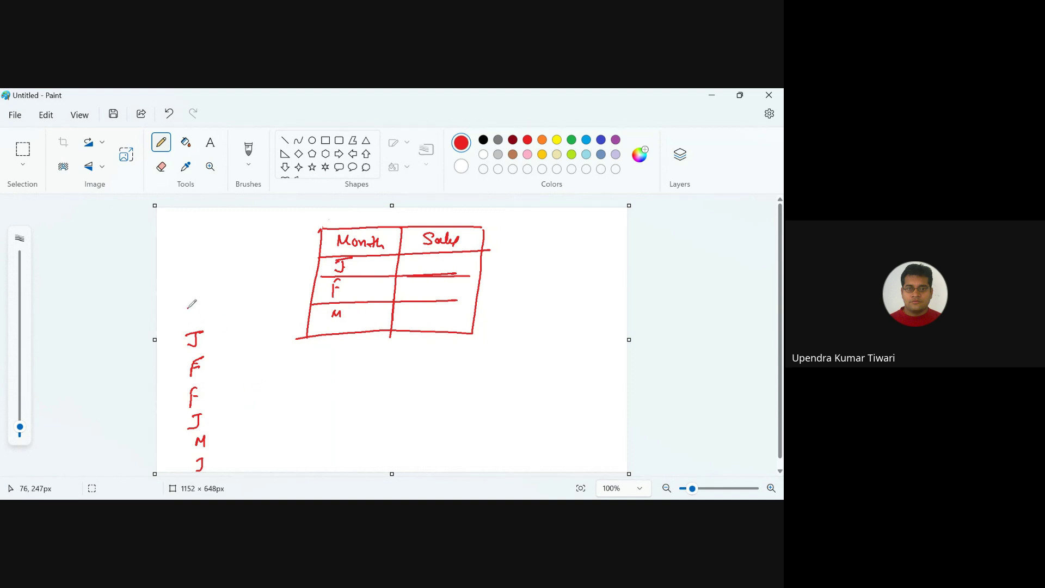
- Head the month list with M and S, and write the sales values 10, 5, 15, 10, 15 and 20 beside the initials
mouse_move(187, 313)
mouse_down()
mouse_move(196, 299)
mouse_move(200, 312)
mouse_move(236, 308)
mouse_move(243, 339)
mouse_move(255, 328)
mouse_up()
click(242, 359)
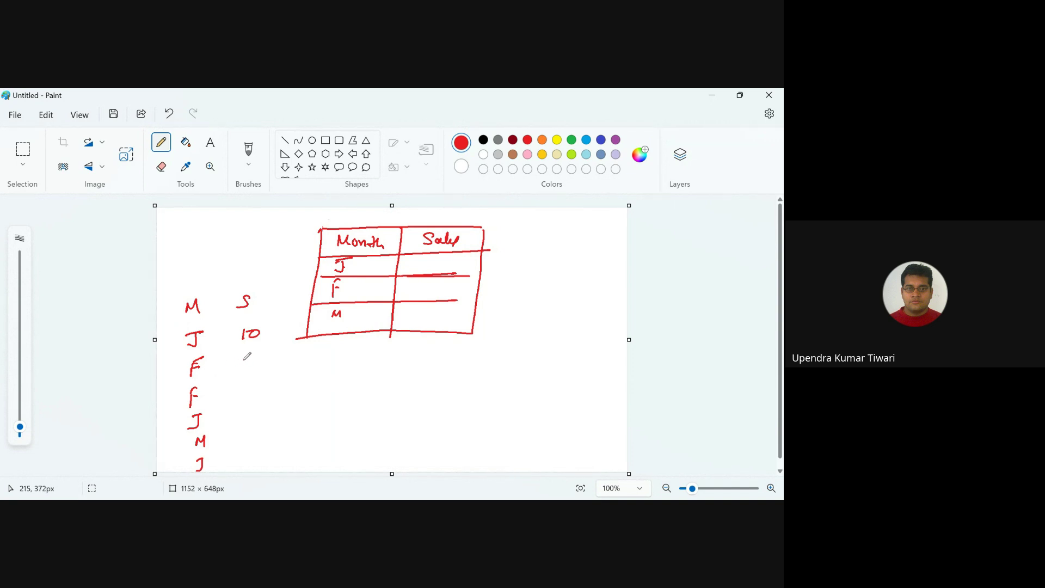
drag(242, 357, 238, 399)
mouse_move(248, 386)
mouse_down()
mouse_move(260, 382)
mouse_move(238, 445)
mouse_move(259, 429)
mouse_move(252, 459)
mouse_up()
click(238, 438)
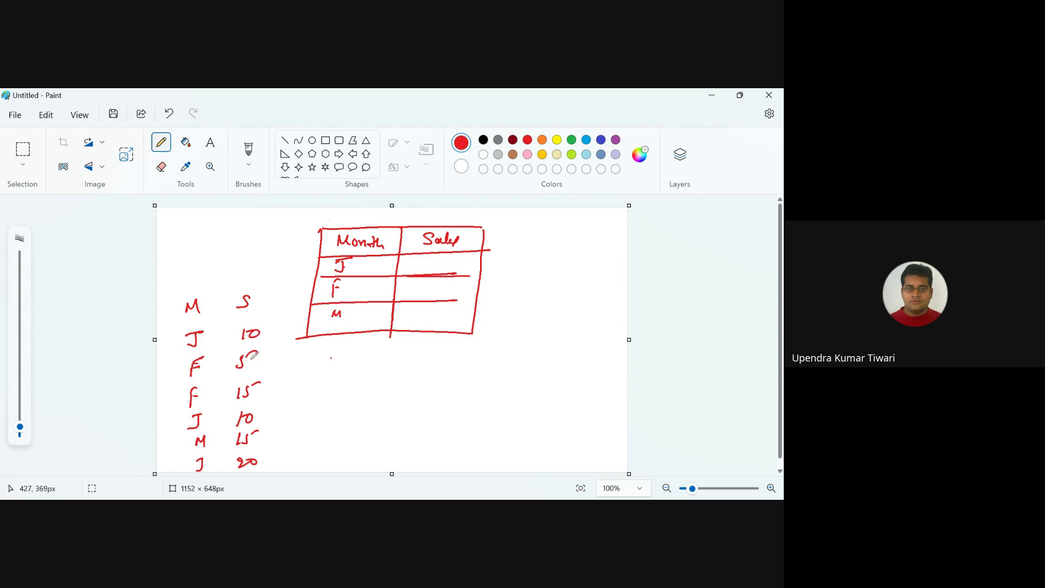
- Write a summary list below the table with headings M and S and the rows J, F and M
drag(412, 368, 428, 368)
drag(488, 350, 471, 368)
mouse_move(413, 377)
mouse_down()
mouse_move(418, 423)
mouse_move(428, 411)
mouse_move(419, 452)
mouse_move(432, 453)
mouse_up()
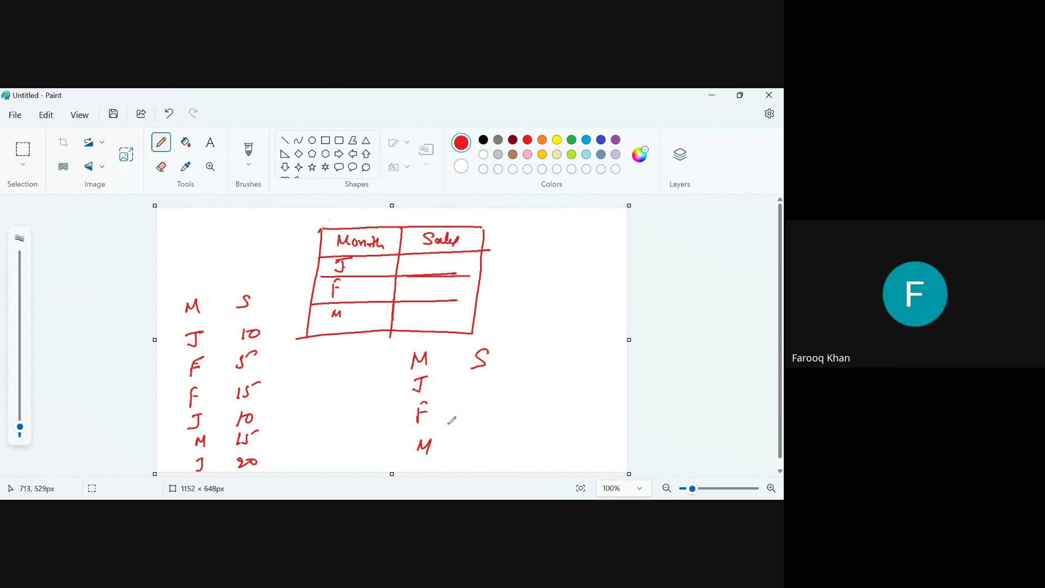
click(220, 337)
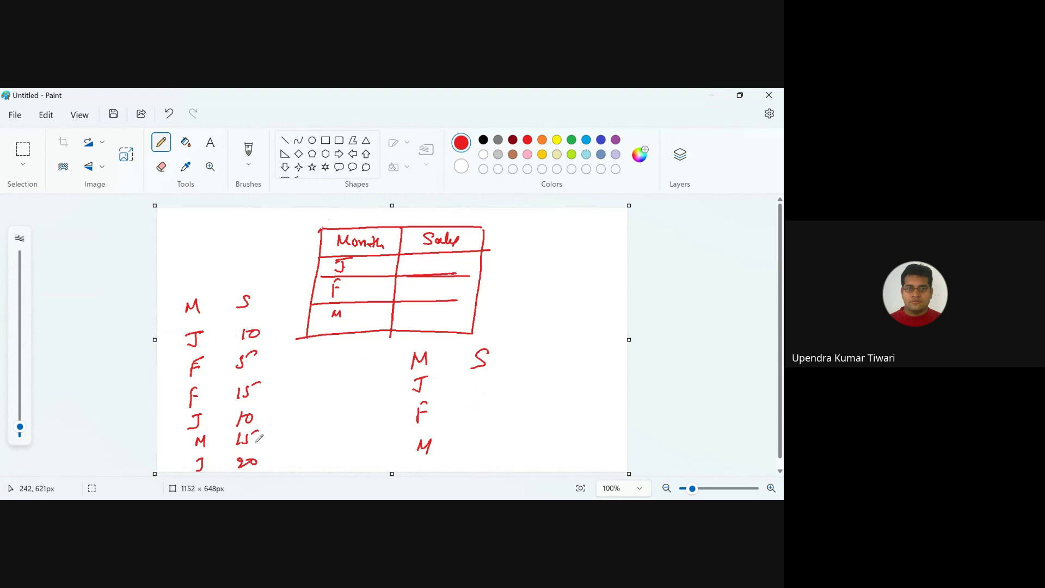
- Write 40 as the sales total for J in the summary list and add the note "Sum if" beside the table
drag(483, 374, 481, 392)
drag(492, 376, 492, 377)
mouse_move(556, 270)
mouse_down()
mouse_move(560, 283)
mouse_move(598, 259)
mouse_move(592, 303)
mouse_up()
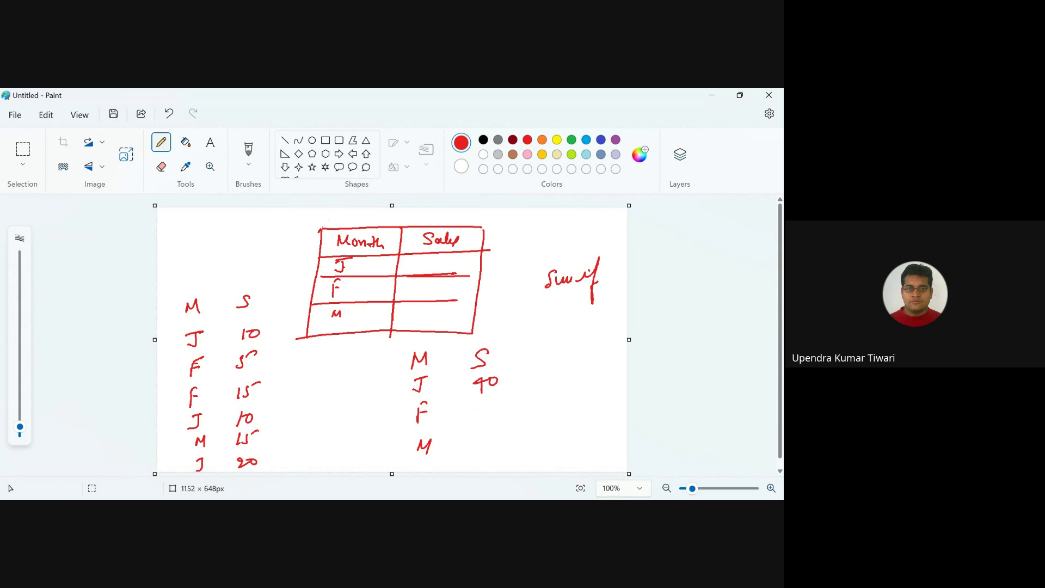
drag(557, 294, 593, 293)
- Switch back to the coffee shop sales workbook in Excel and examine the dates in the transaction_date column
key(alt+Tab)
click(495, 468)
mouse_move(472, 405)
mouse_down()
mouse_move(491, 414)
mouse_move(473, 452)
mouse_move(500, 429)
mouse_up()
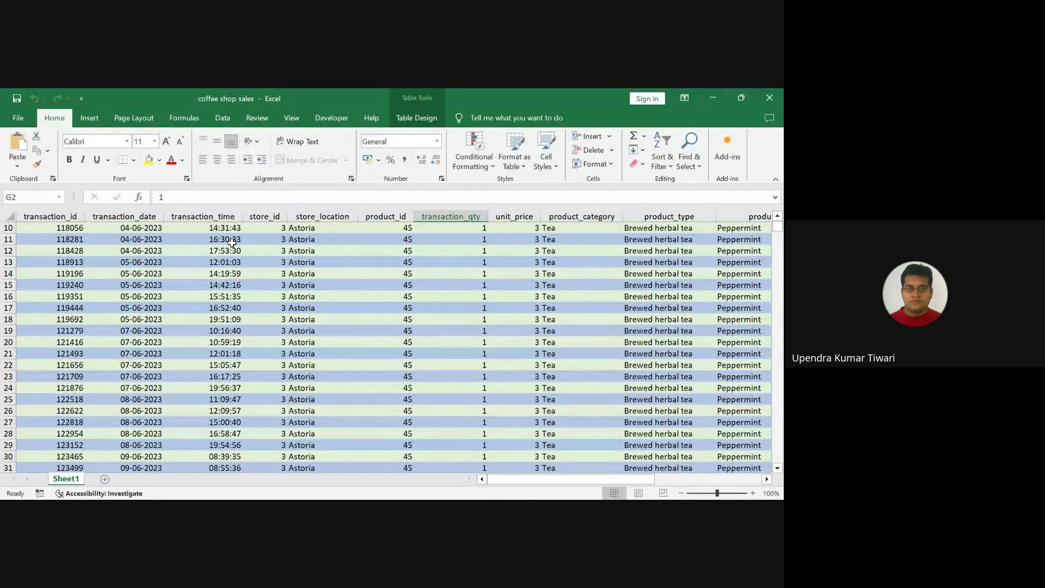
click(135, 228)
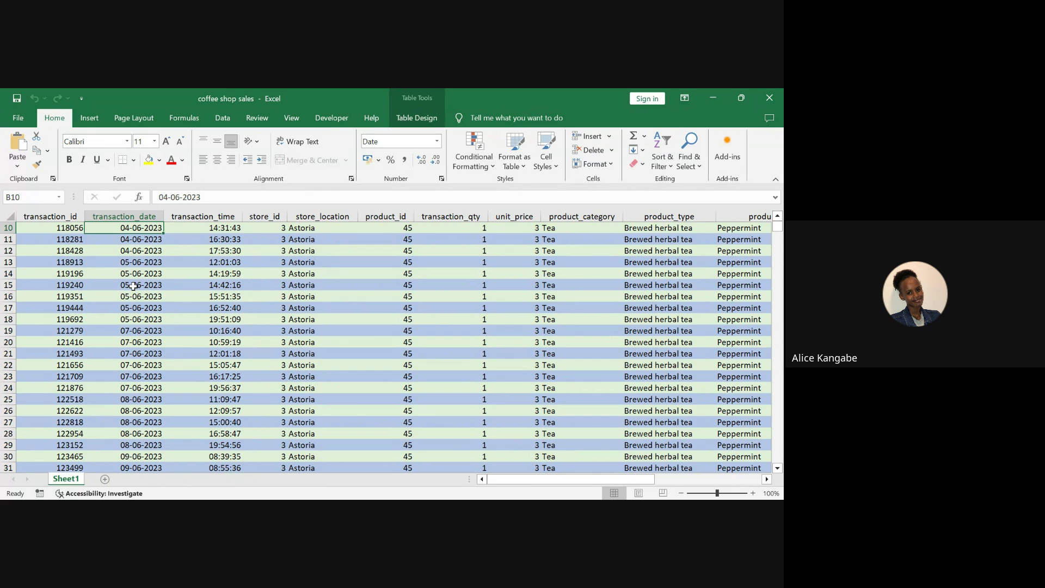
scroll(136, 288, down, 1)
scroll(162, 375, up, 4)
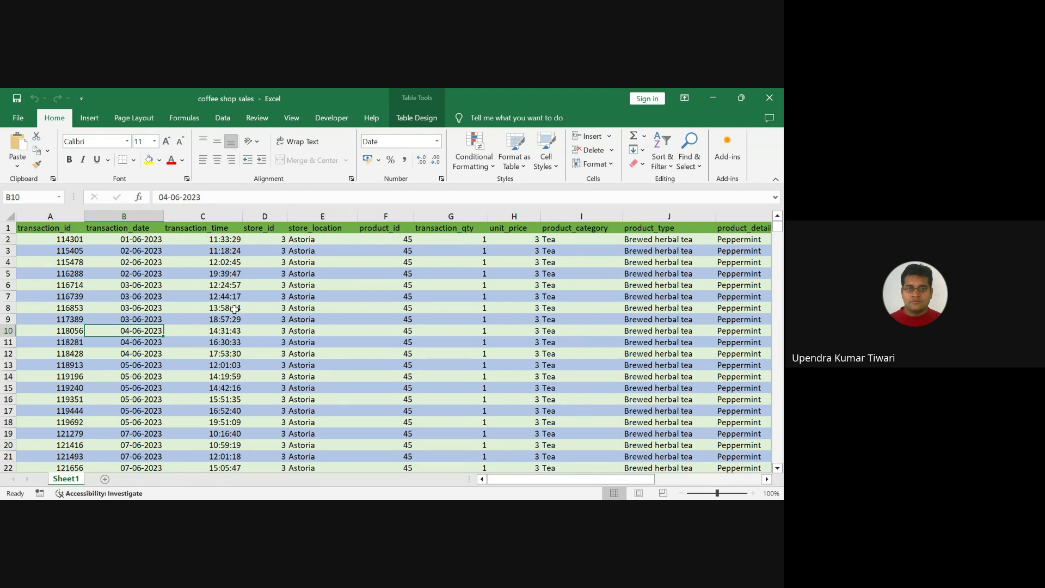
click(153, 218)
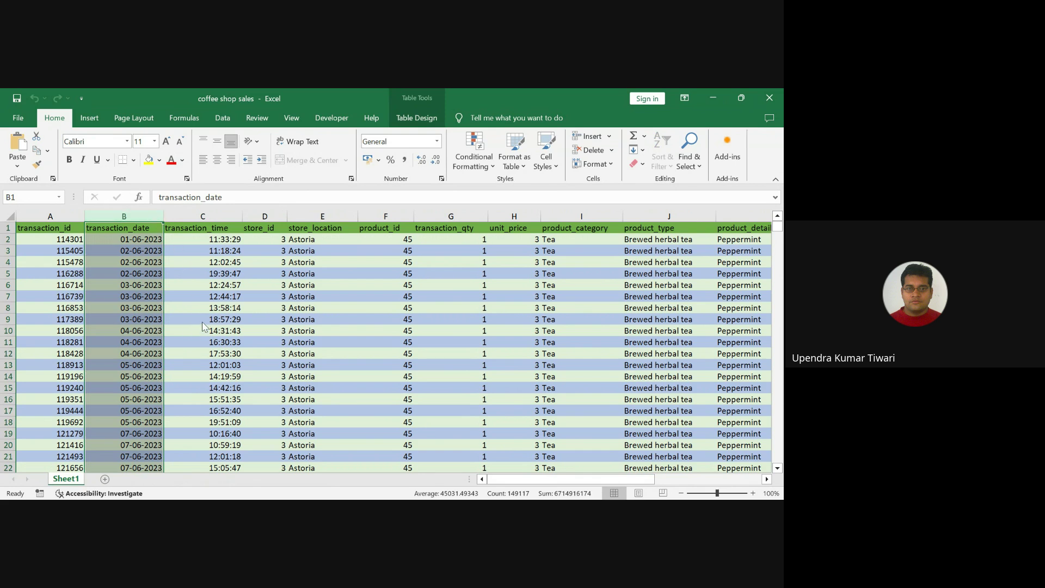
key(ctrl+shift+plus)
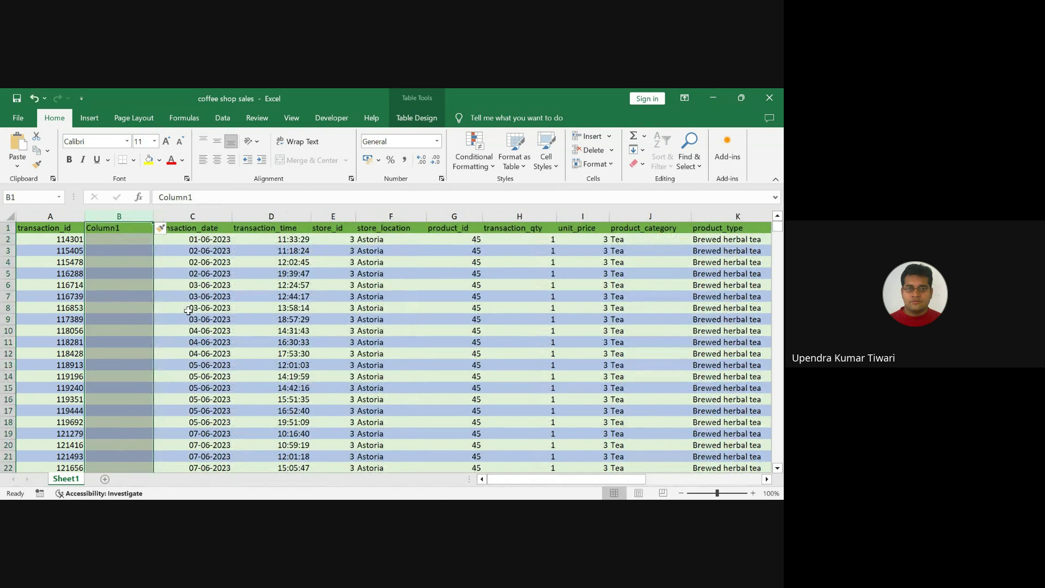
key(ctrl+z)
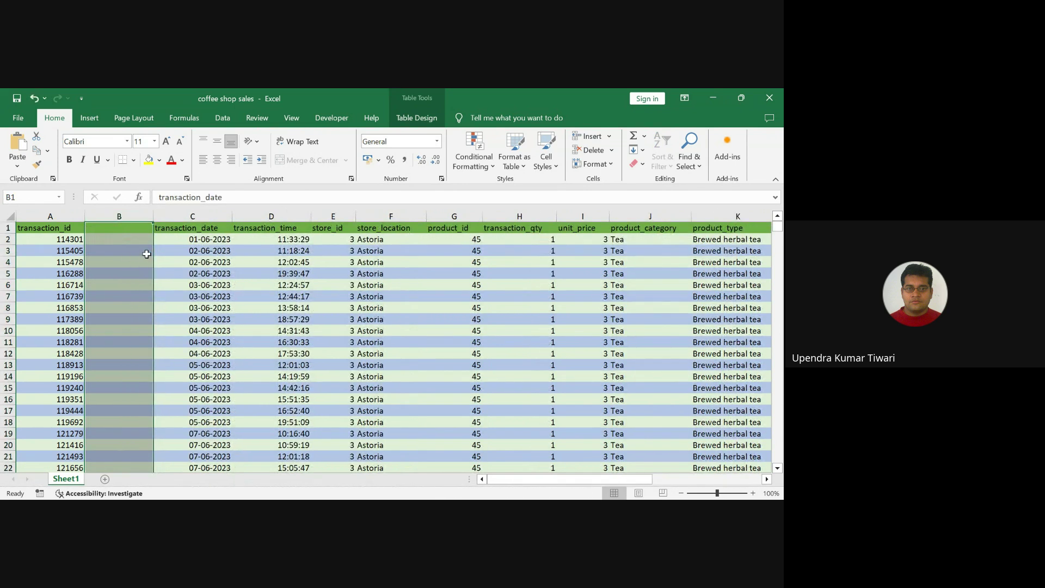
- Insert a new column between transaction_date and transaction_time and set its header to Month
click(265, 216)
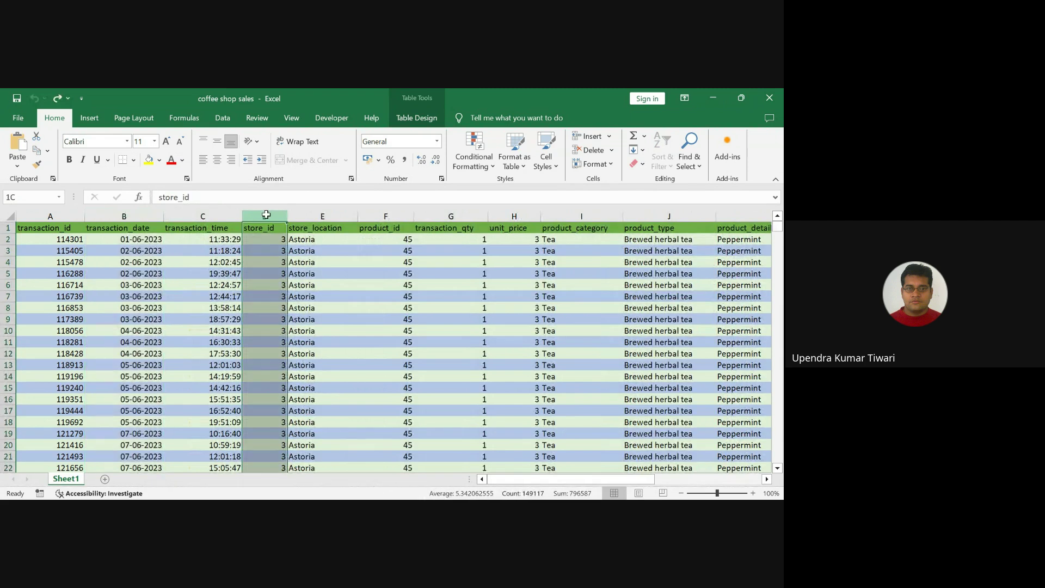
click(213, 214)
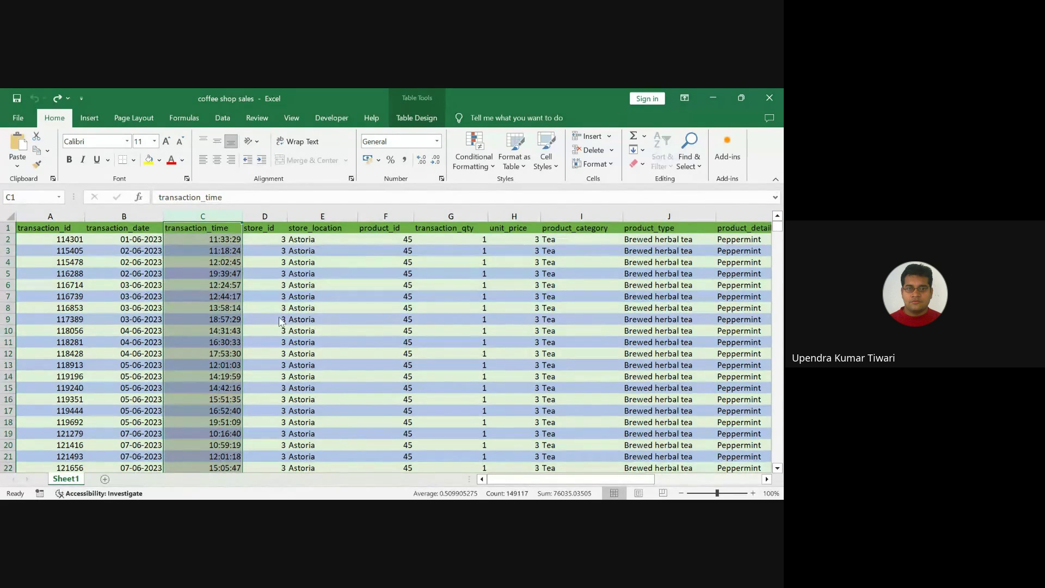
key(ctrl+shift+plus)
click(214, 227)
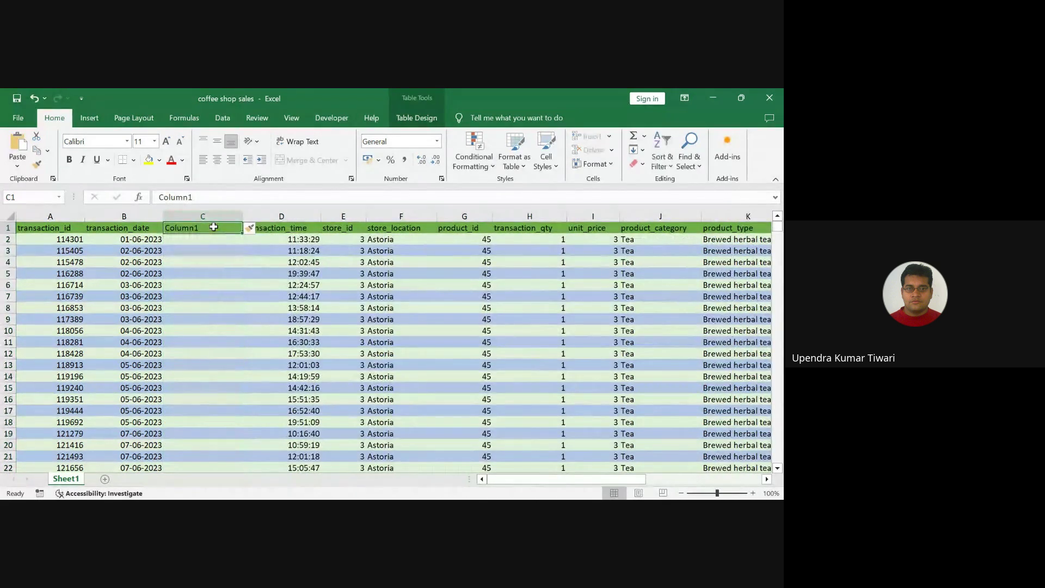
text(Month)
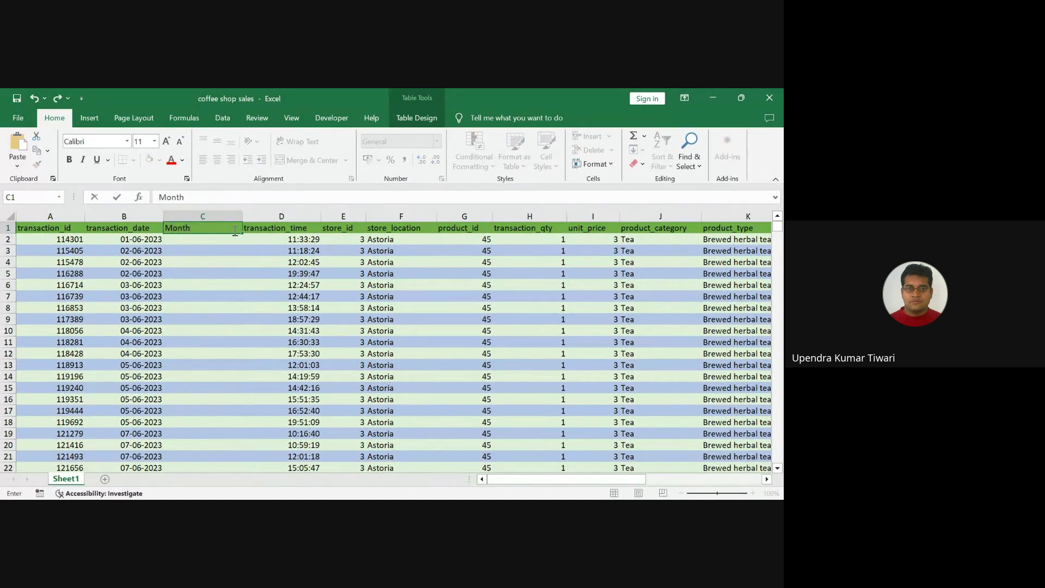
click(255, 272)
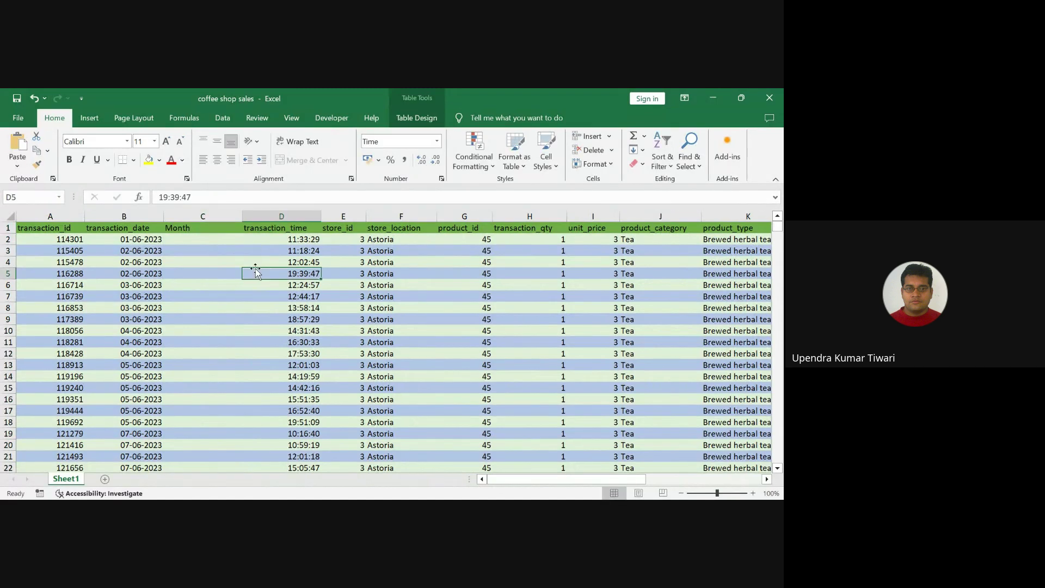
click(219, 228)
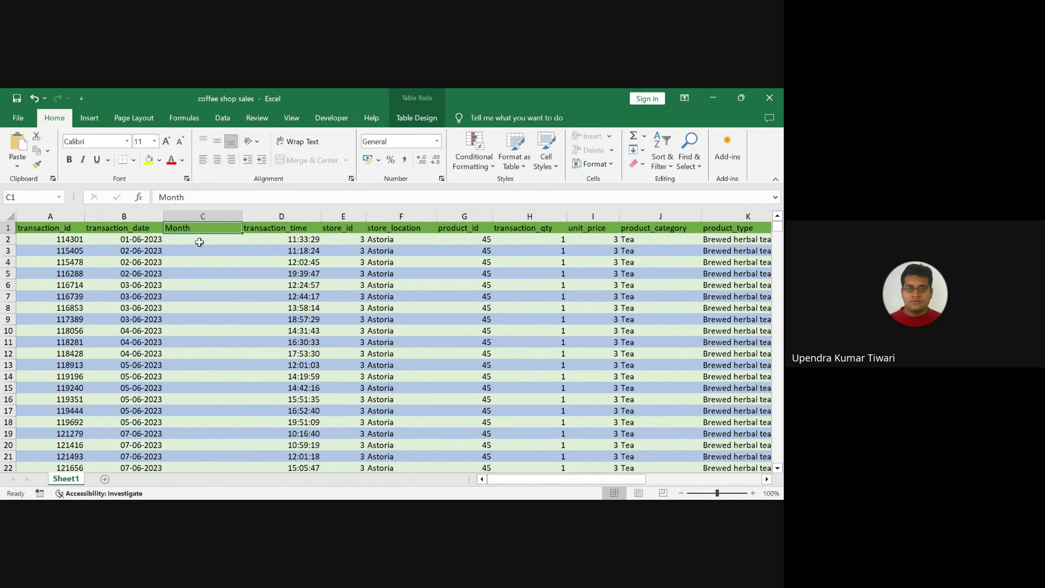
- Try the formula =MONTH([@[transaction_date]]) in cell C2 and undo its automatic fill down the Month column
click(199, 242)
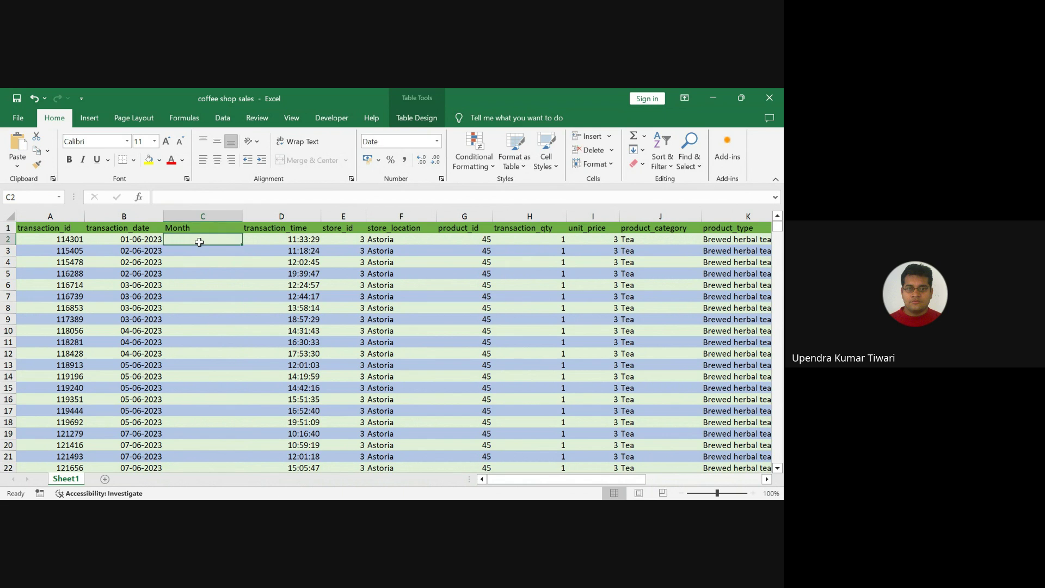
text(=month)
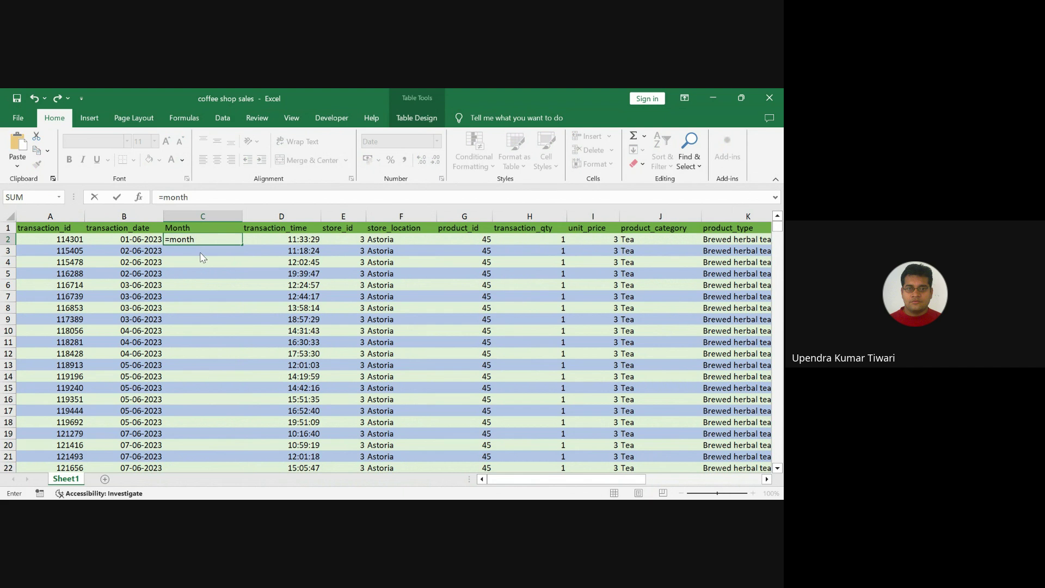
double_click(201, 253)
click(125, 240)
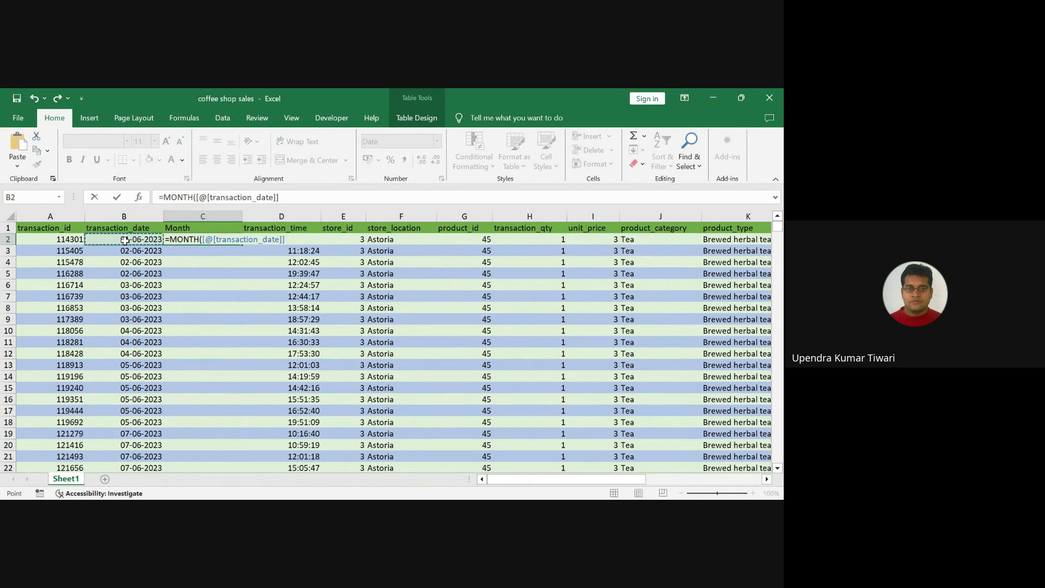
text())
key(Return)
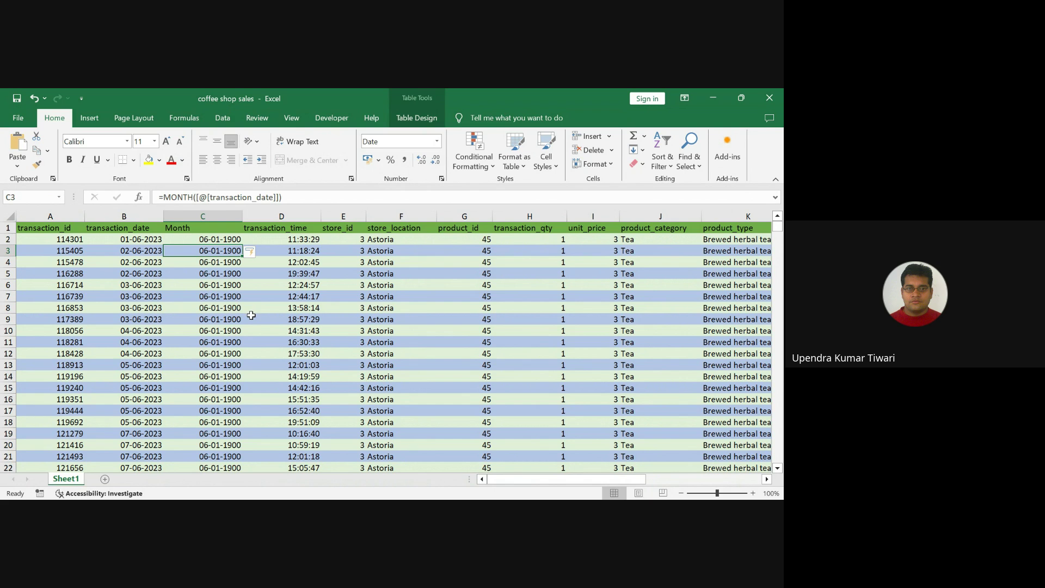
key(ctrl+z)
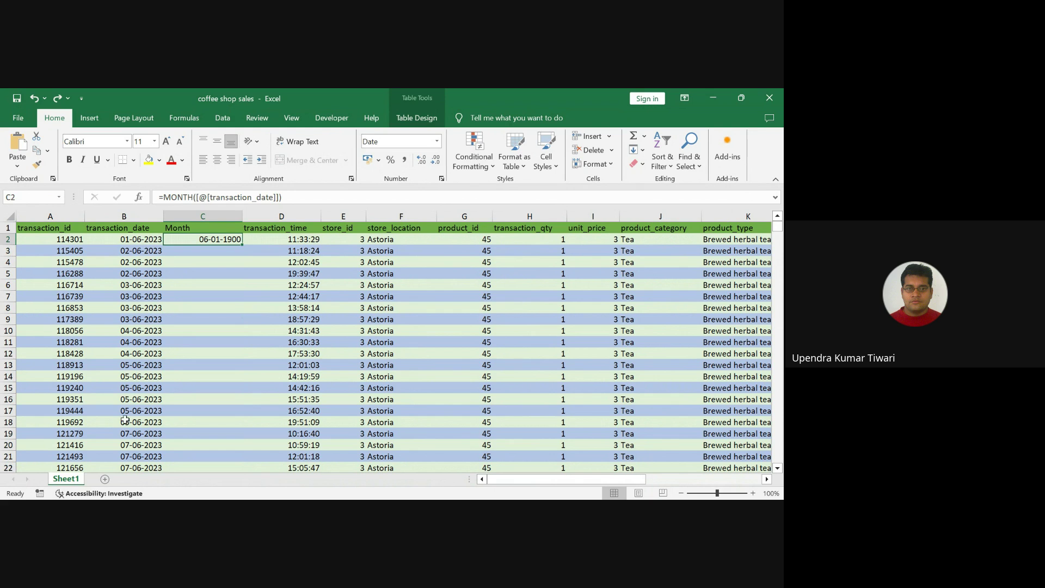
- Enter =MONTH([@[transaction_date]]) again in cell C2 to fill the Month column
text(=)
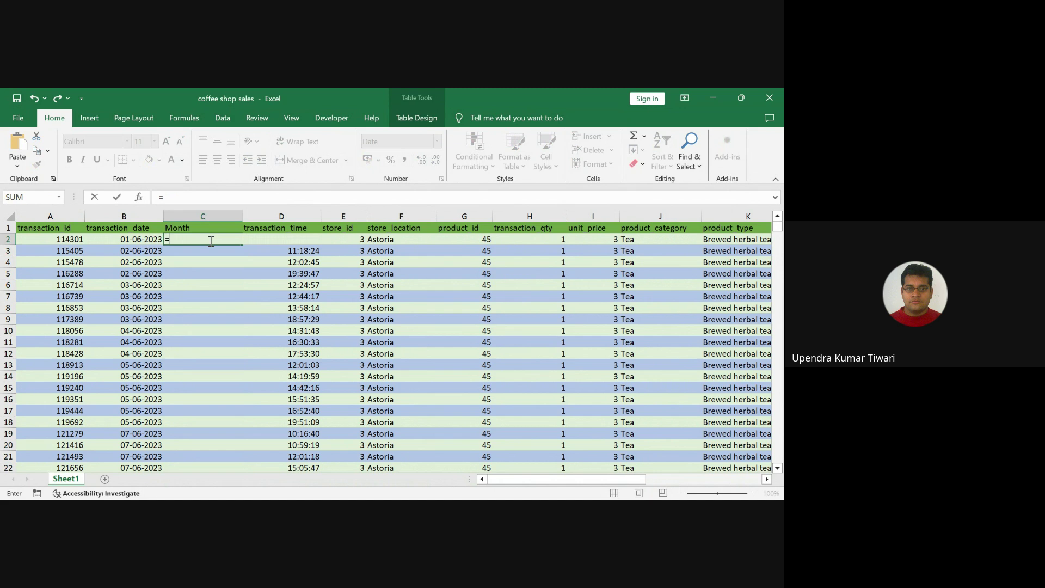
text(mo)
key(Tab)
click(136, 239)
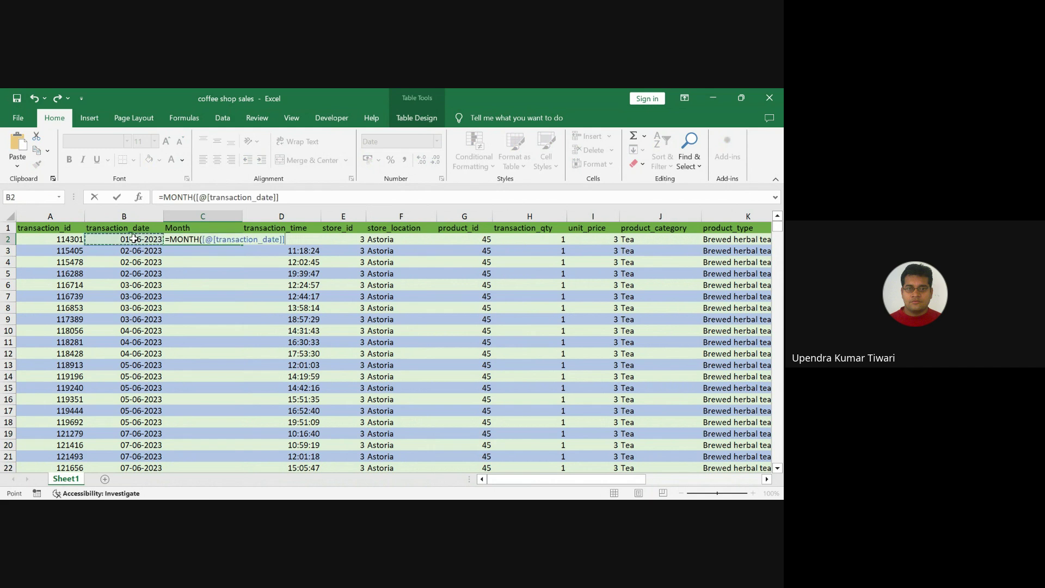
scroll(75, 303, left, 1)
click(298, 198)
text())
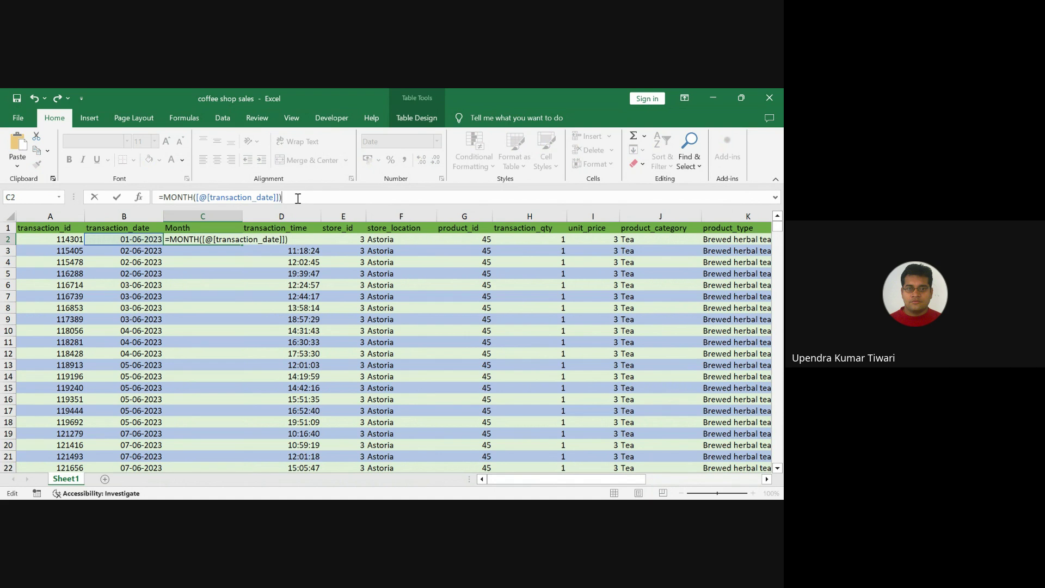
key(Return)
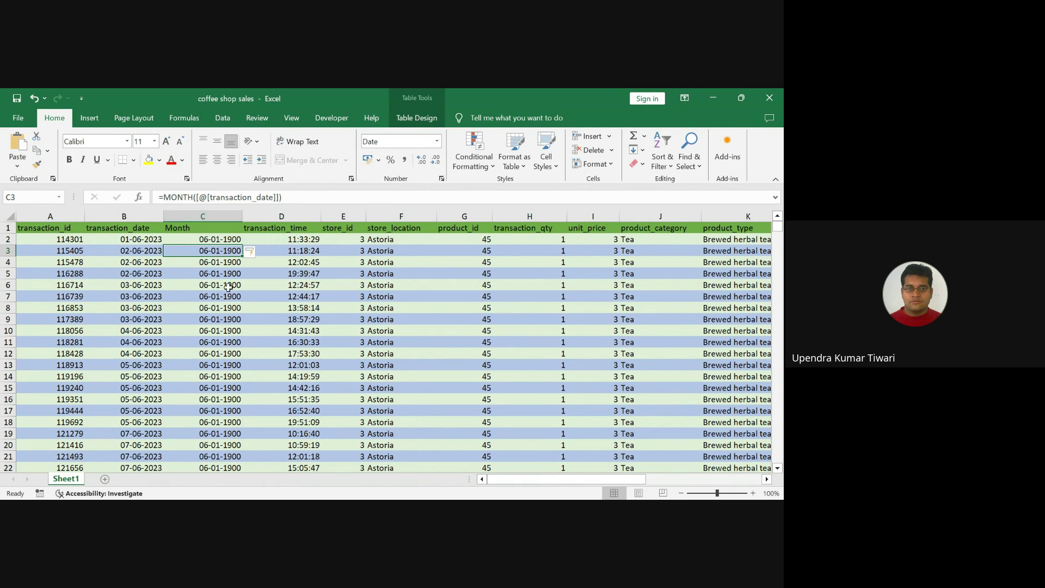
click(281, 197)
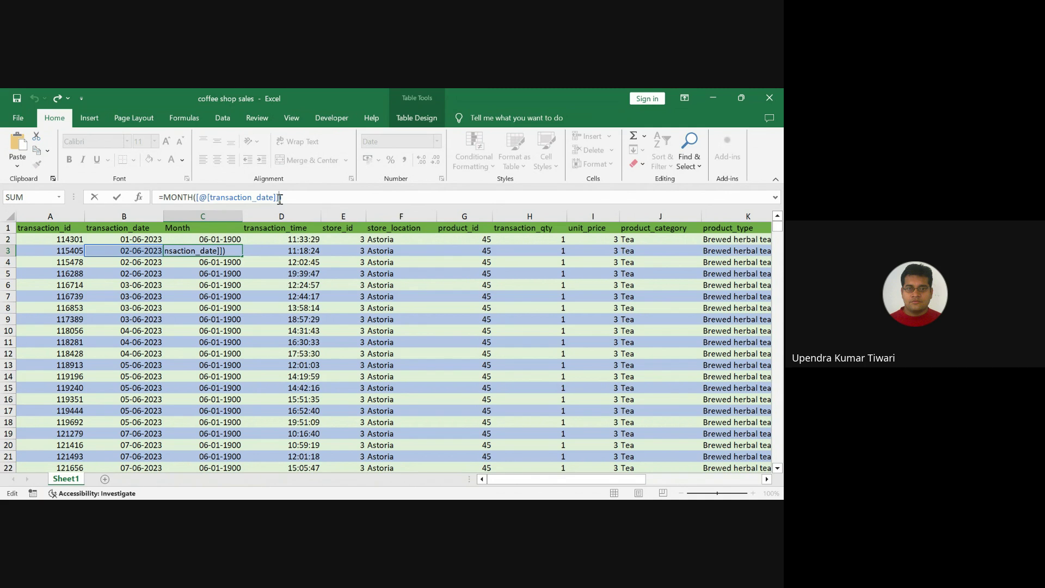
click(201, 240)
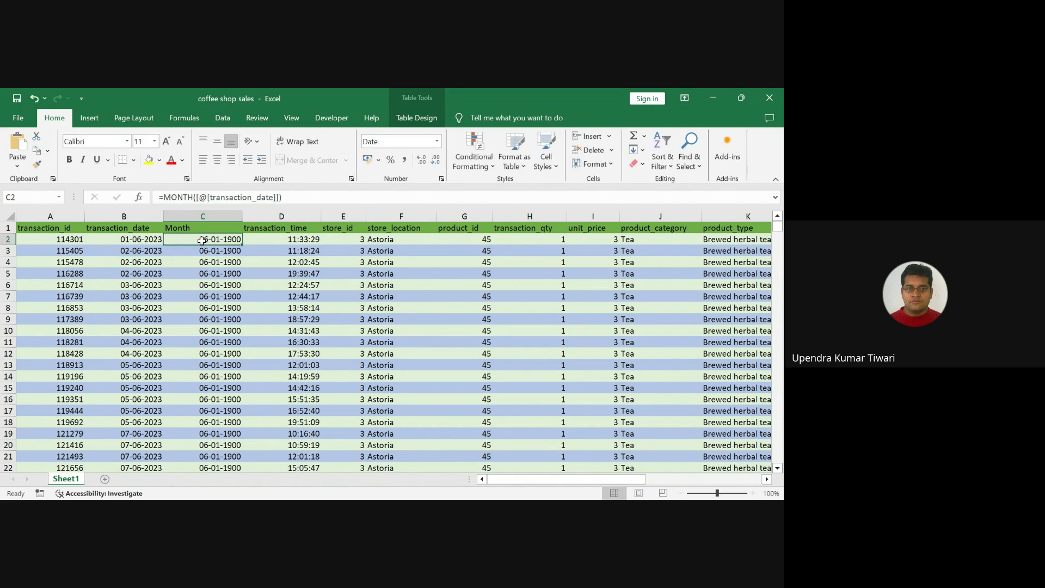
- Replace the MONTH function with TEXT in the formula of cell C2
click(193, 196)
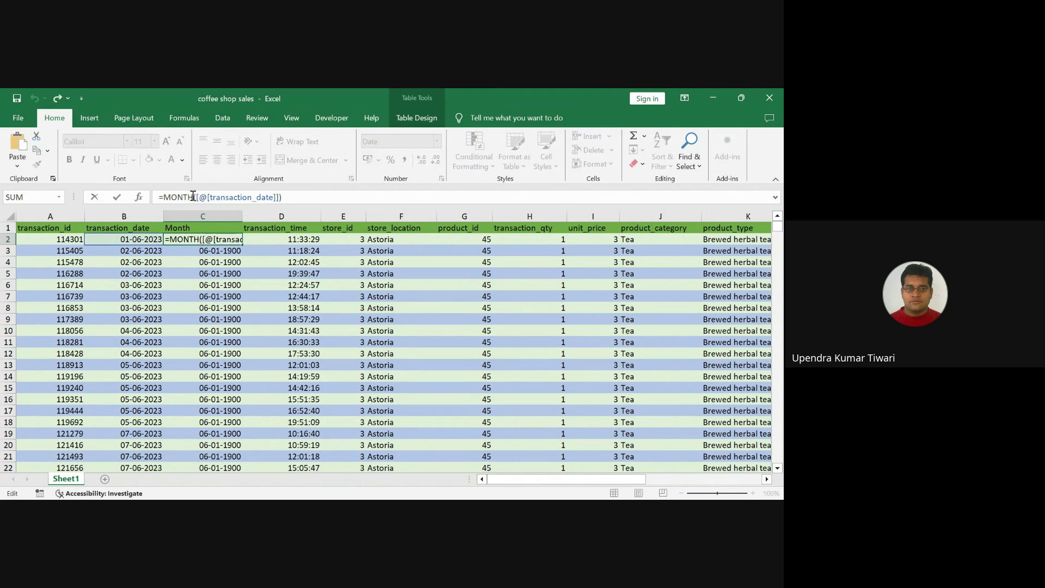
key(BackSpace)
key(BackSpace)
key(BackSpace)
key(BackSpace)
key(BackSpace)
text(text)
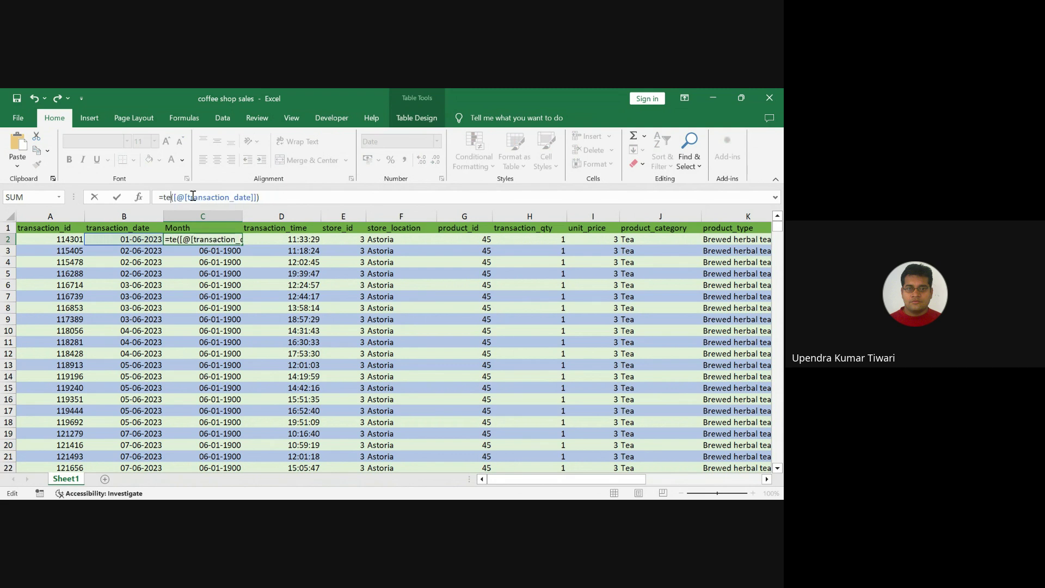
click(276, 194)
key(Return)
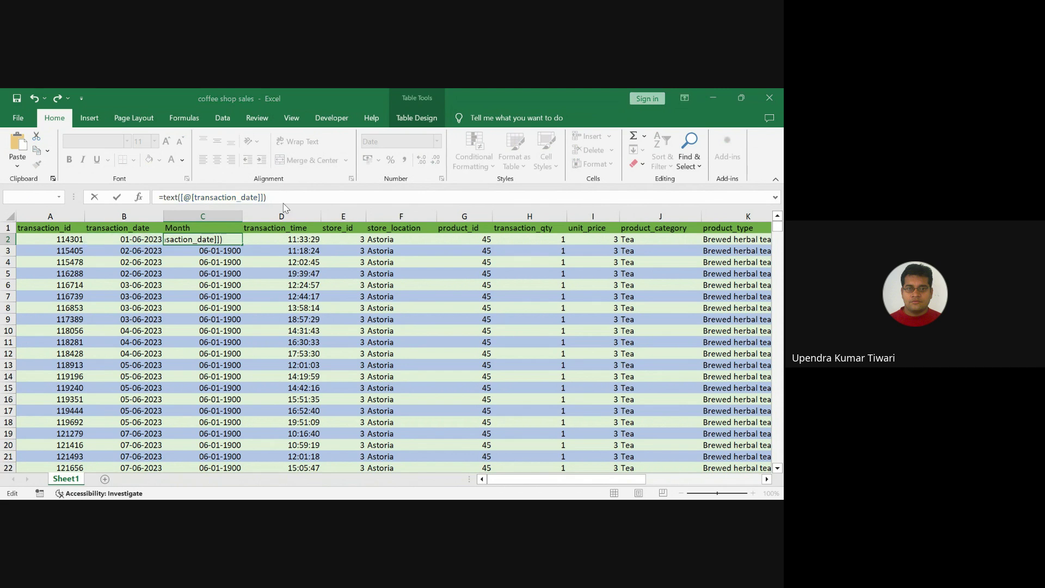
- Rebuild the arguments in cell C2 so the formula is =TEXT([@[transaction_date]],"MMM") and fill the Month column with it
drag(180, 197, 265, 197)
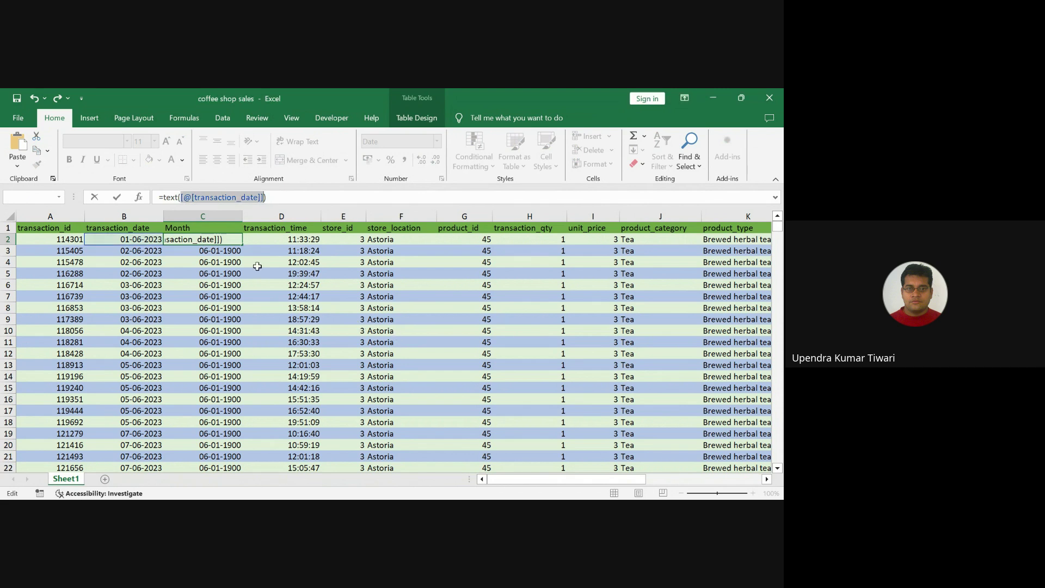
click(276, 198)
key(BackSpace)
key(BackSpace)
key(BackSpace)
key(BackSpace)
key(BackSpace)
key(BackSpace)
key(BackSpace)
key(BackSpace)
key(BackSpace)
key(BackSpace)
key(BackSpace)
key(BackSpace)
key(BackSpace)
key(BackSpace)
key(BackSpace)
key(BackSpace)
key(BackSpace)
key(BackSpace)
key(BackSpace)
key(BackSpace)
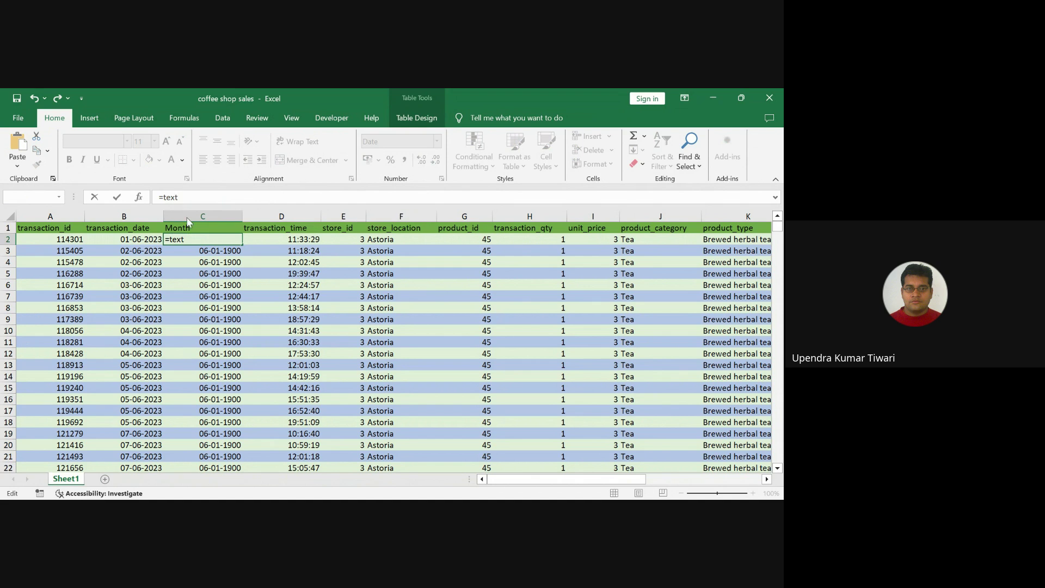
key(Tab)
click(143, 239)
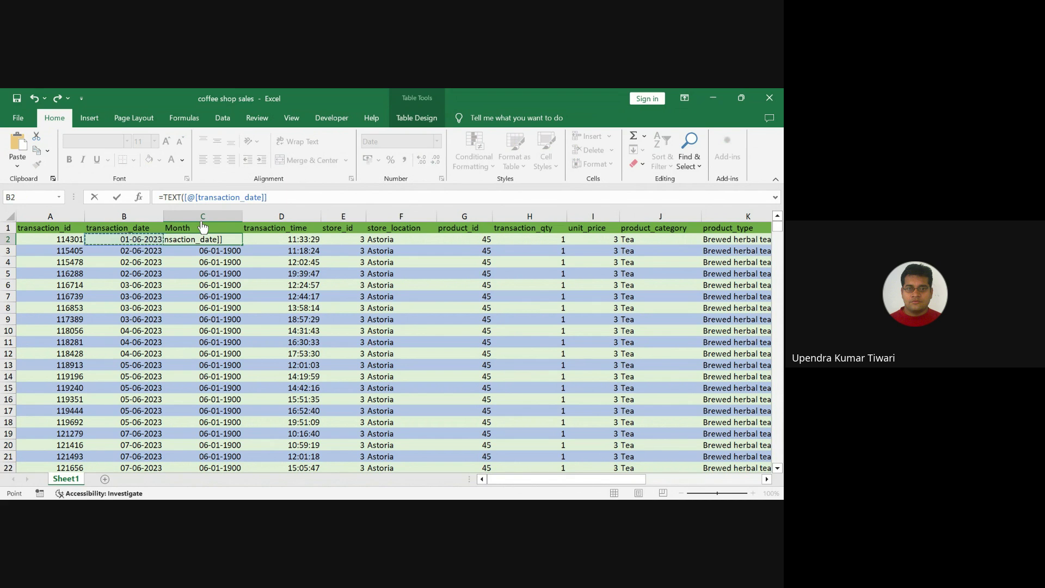
text(,"MMM"))
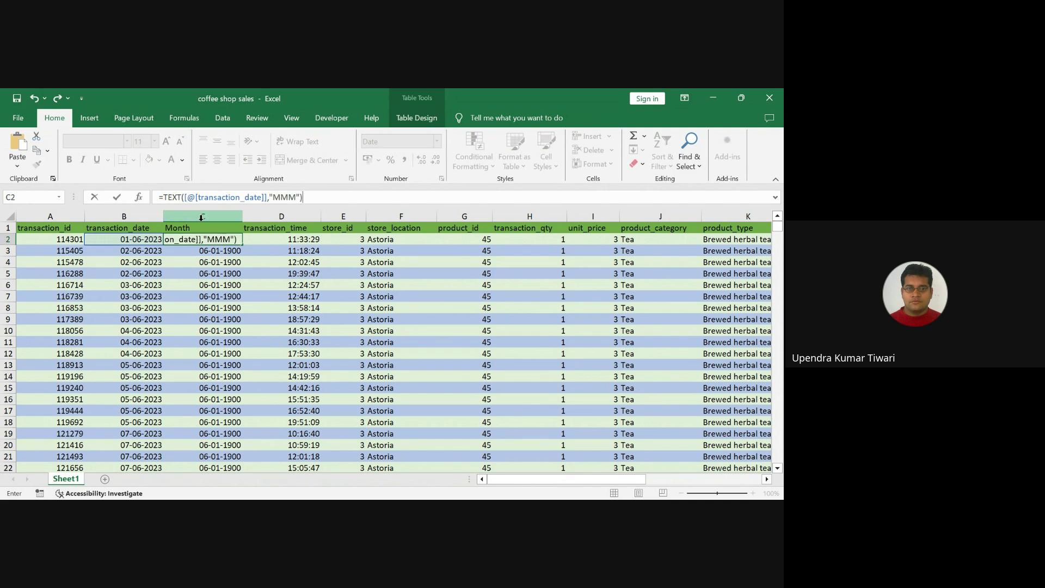
key(Return)
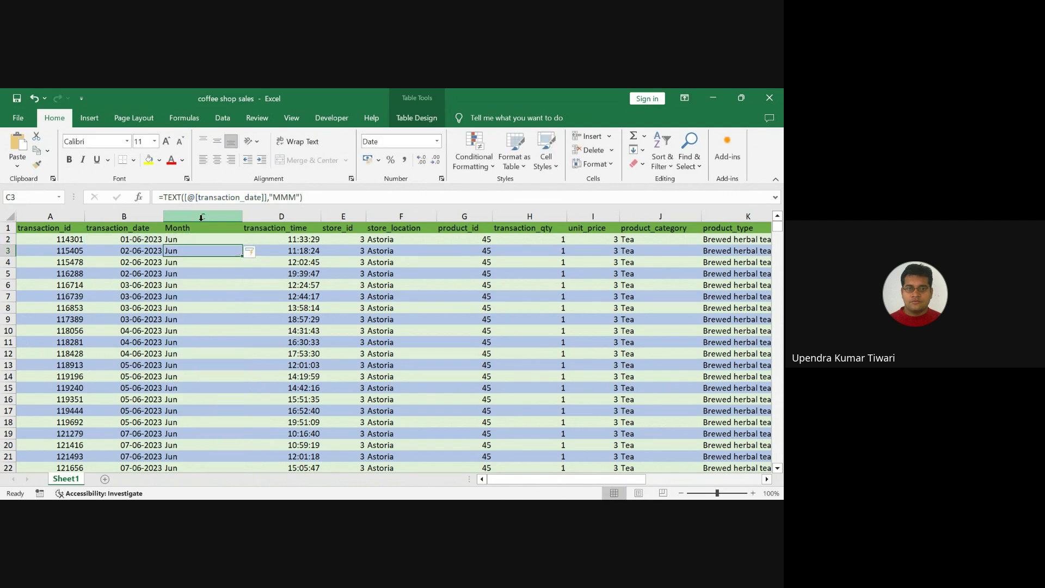
- Check the values in the Month column and apply borders to all its data cells down to the last row
click(185, 240)
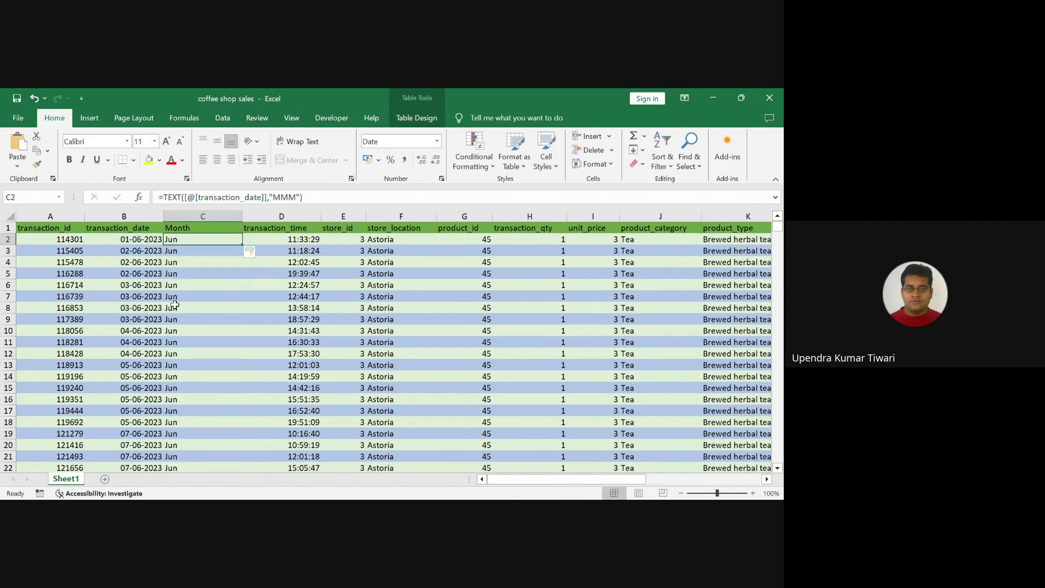
scroll(174, 431, down, 4)
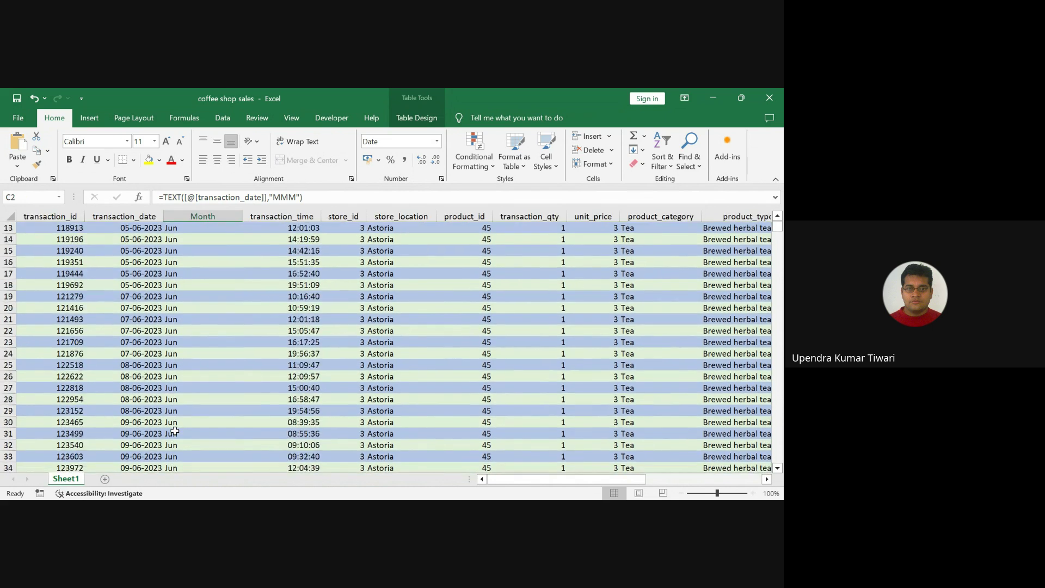
scroll(174, 431, up, 4)
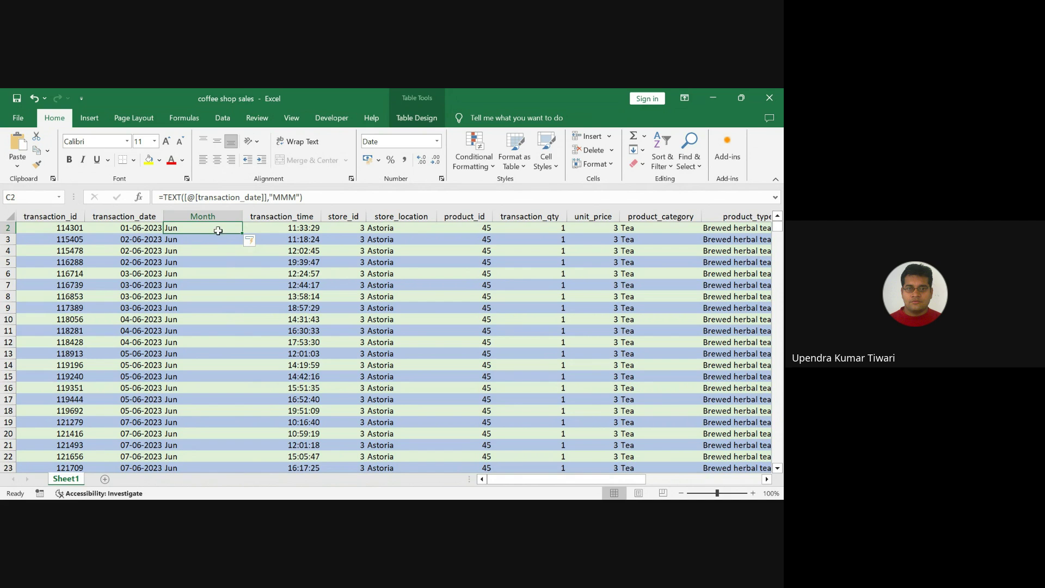
key(ctrl+shift+Down)
click(134, 161)
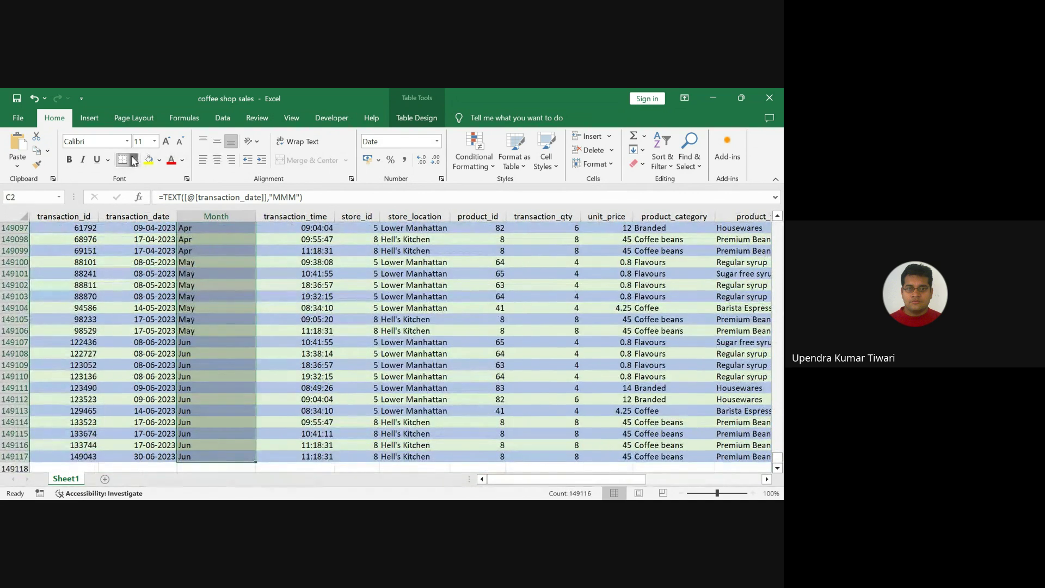
click(146, 269)
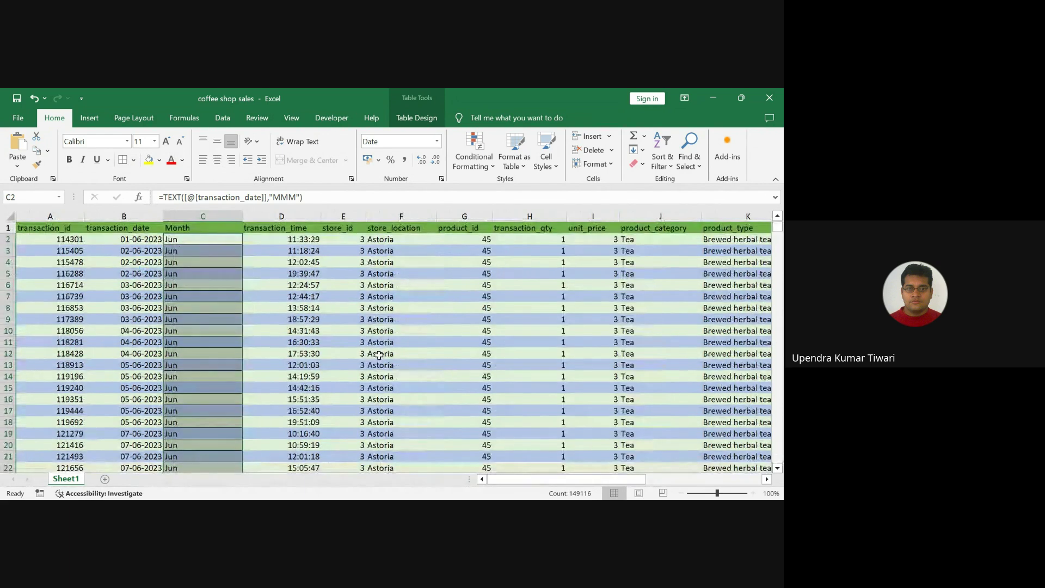
click(228, 275)
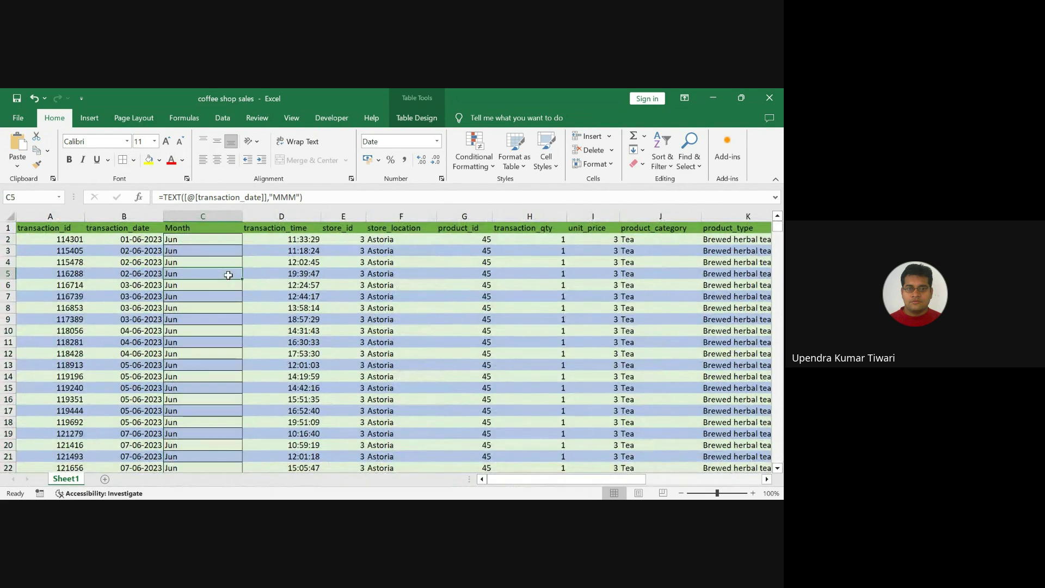
- Turn on the header filters for the sales table and review its columns through to the last one
click(227, 229)
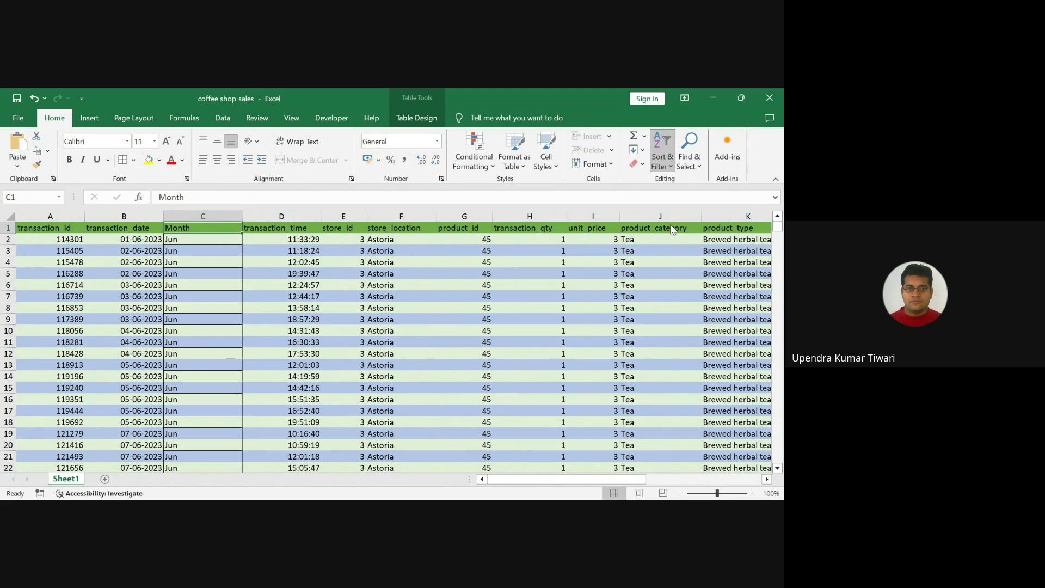
key(ctrl+shift+l)
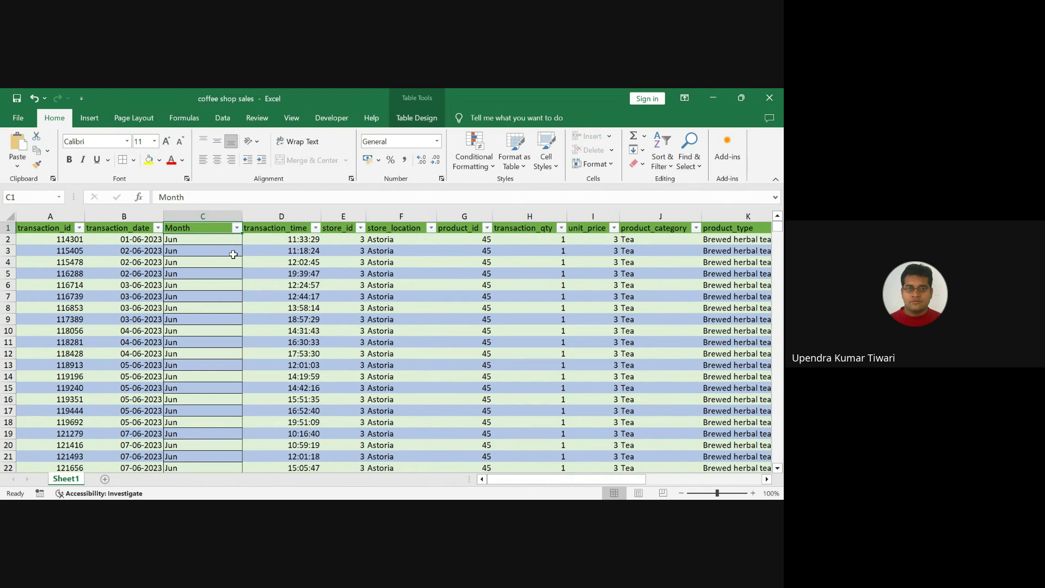
scroll(571, 367, right, 2)
scroll(570, 367, right, 1)
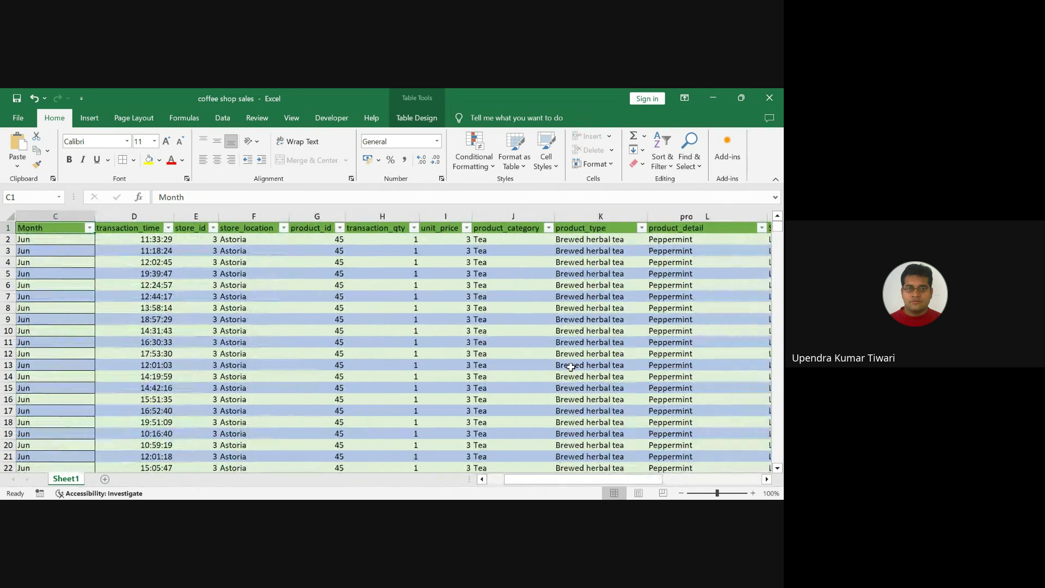
scroll(570, 367, right, 2)
scroll(571, 367, right, 4)
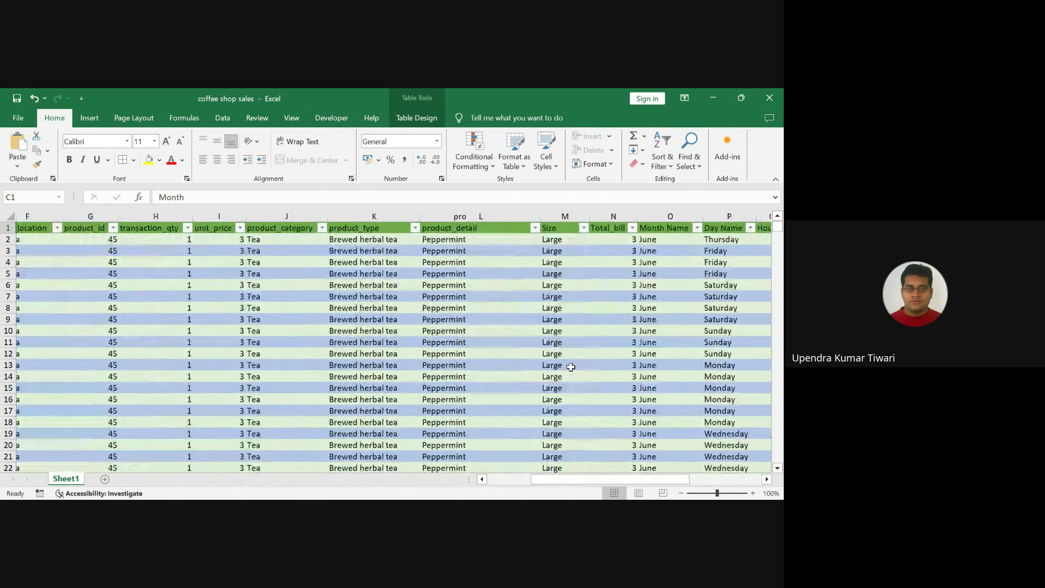
scroll(570, 366, right, 2)
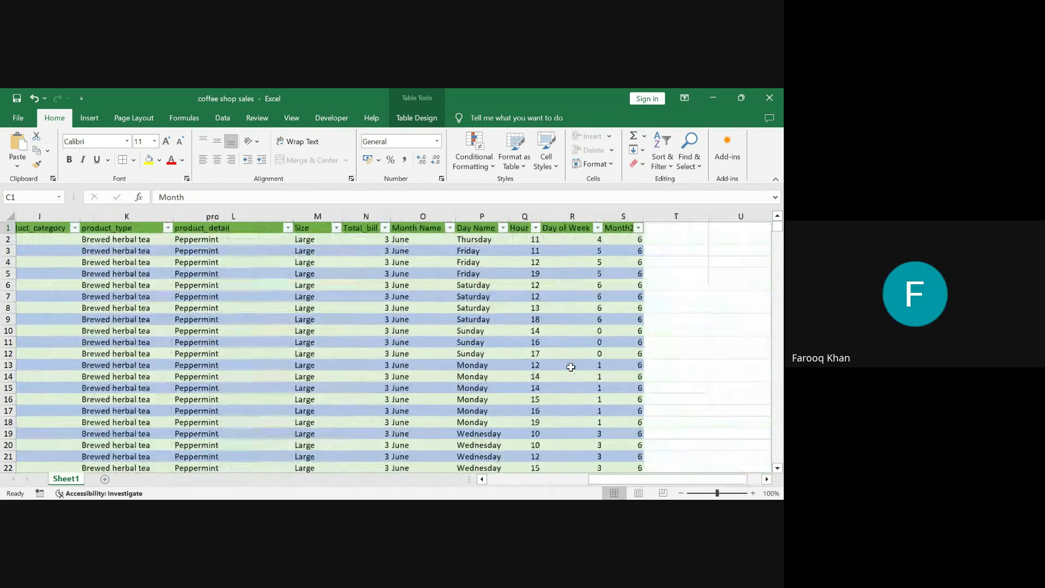
scroll(571, 366, left, 5)
scroll(570, 367, left, 4)
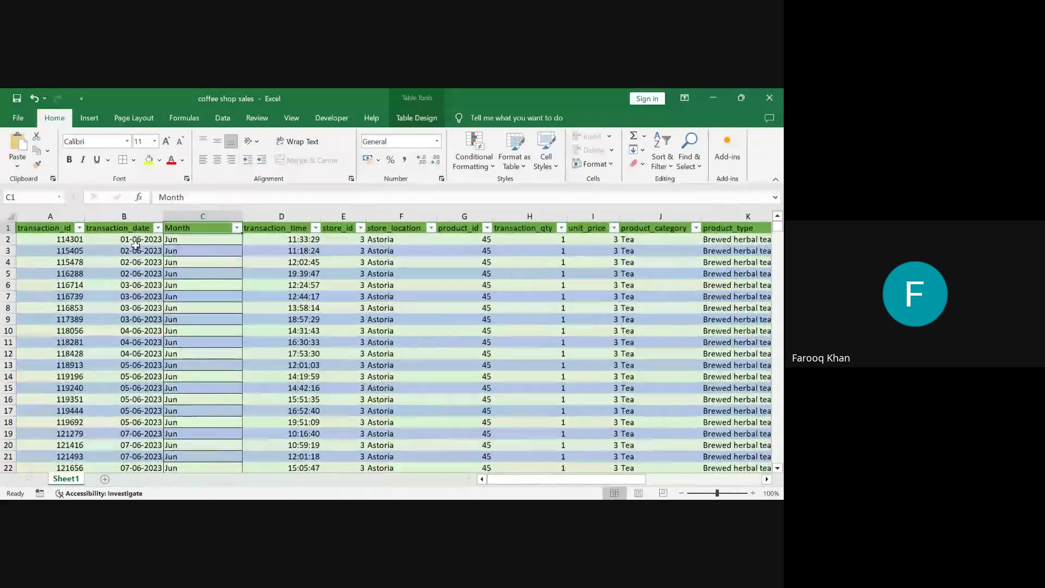
- Change the format code in the Month column's TEXT formula to "MMMM" and check the month names near the end of the table
click(198, 240)
click(198, 239)
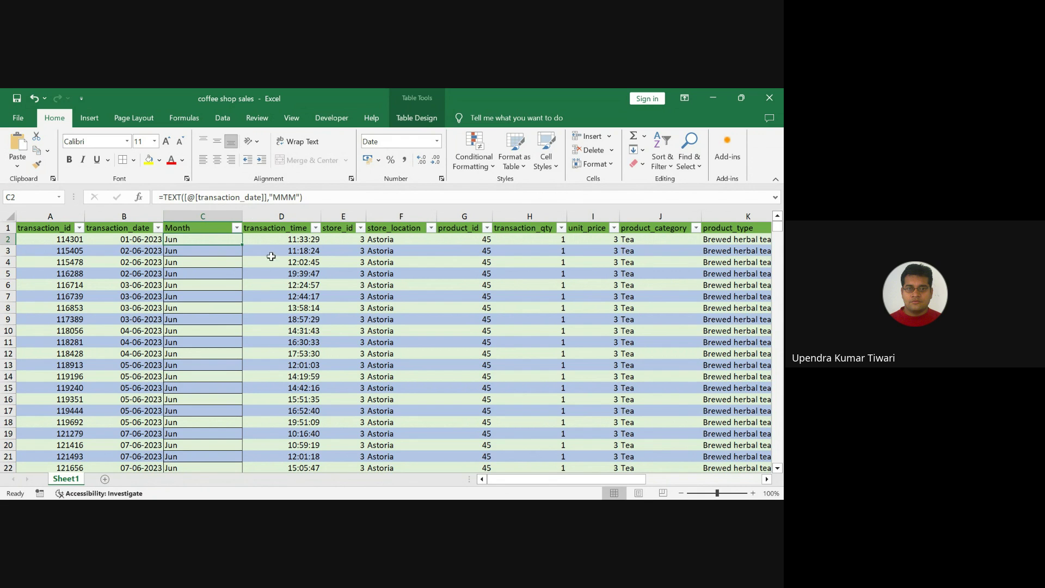
click(299, 198)
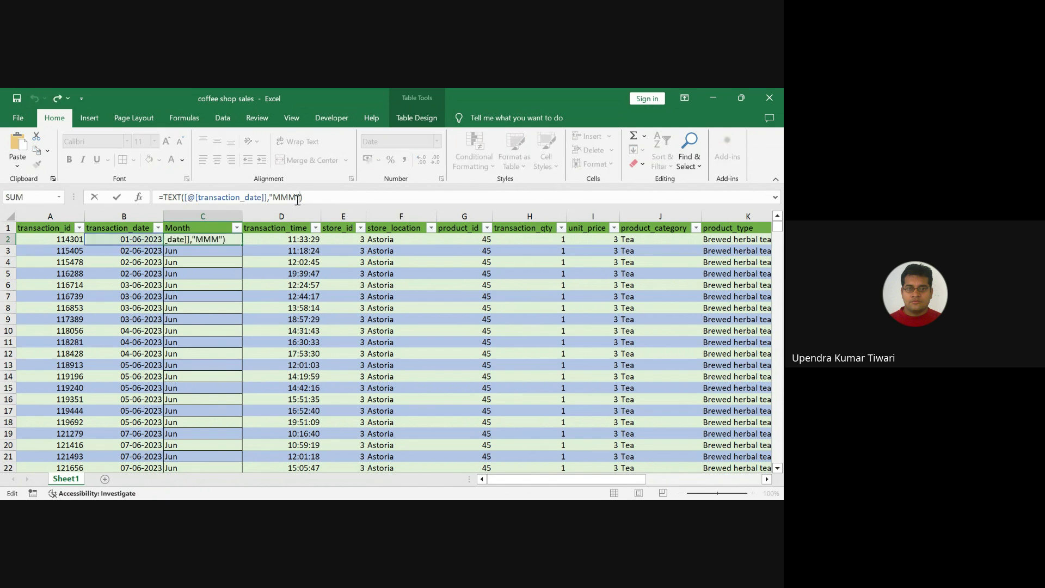
text(M)
key(Return)
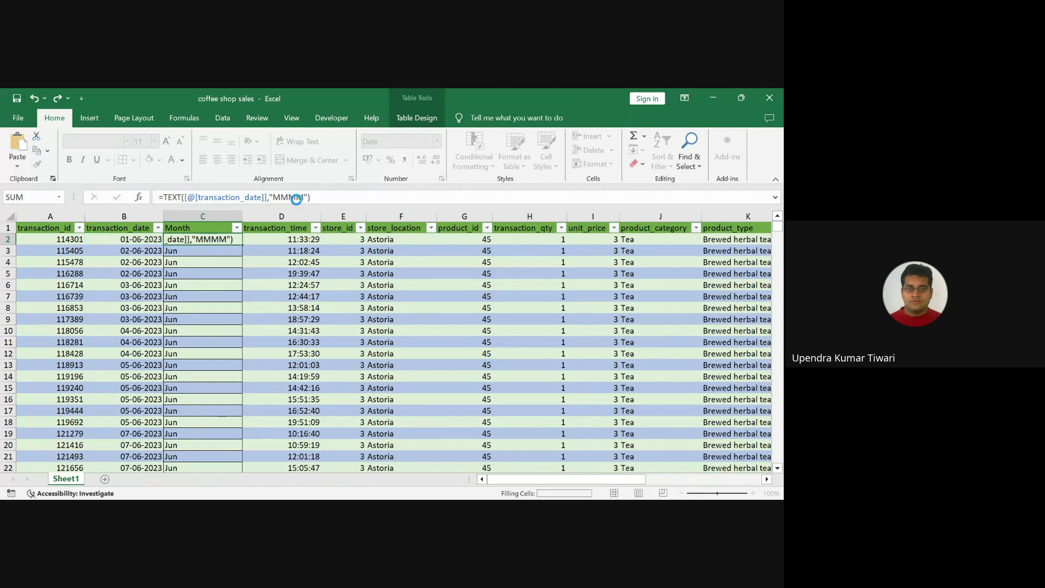
key(Left)
key(ctrl+Down)
scroll(193, 270, up, 15)
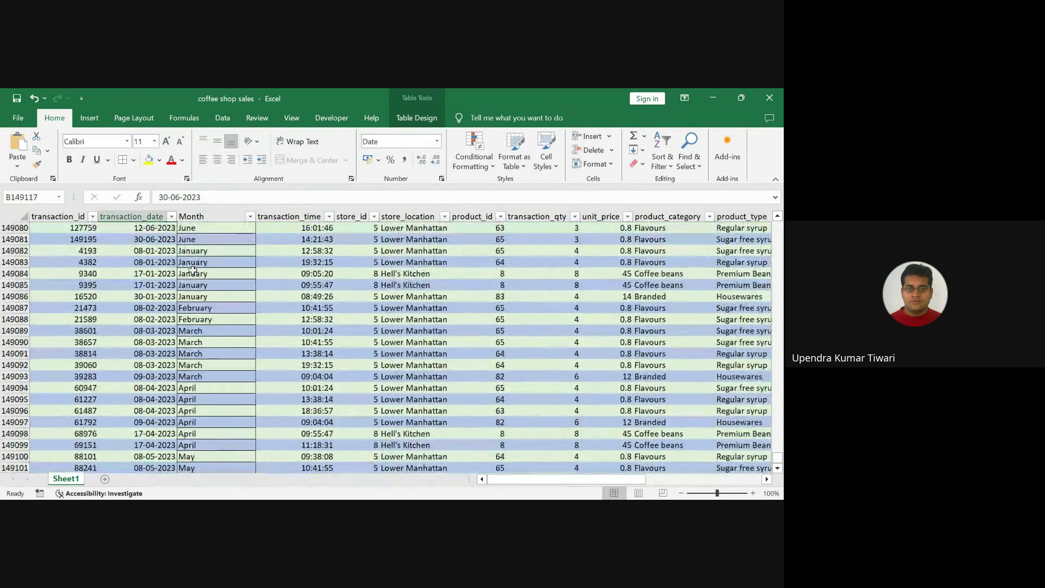
- Change the format code in cell C2's TEXT formula to "MMM" so the Month column uses abbreviated month names
scroll(192, 270, up, 8)
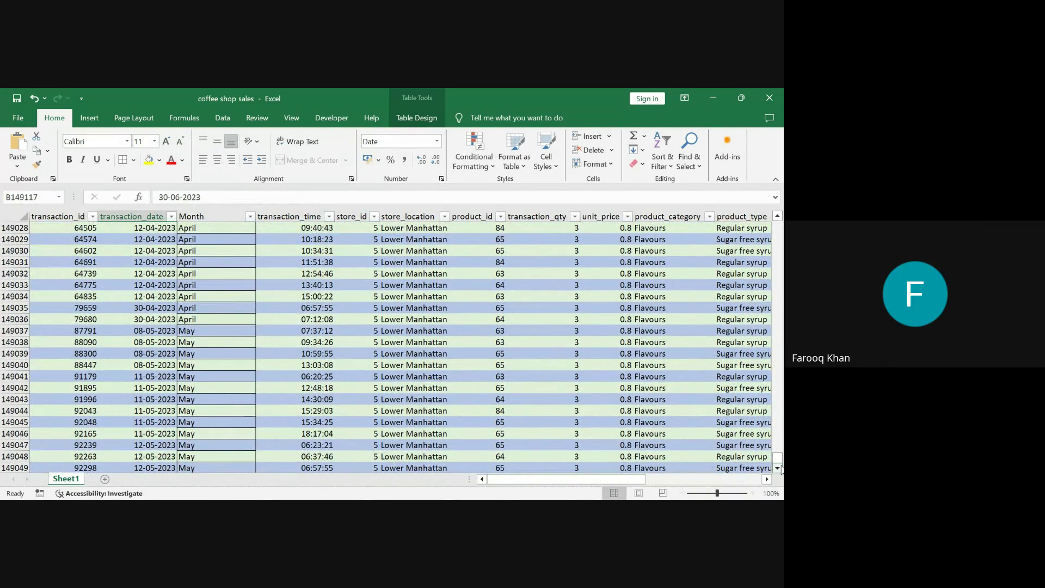
drag(775, 453, 775, 173)
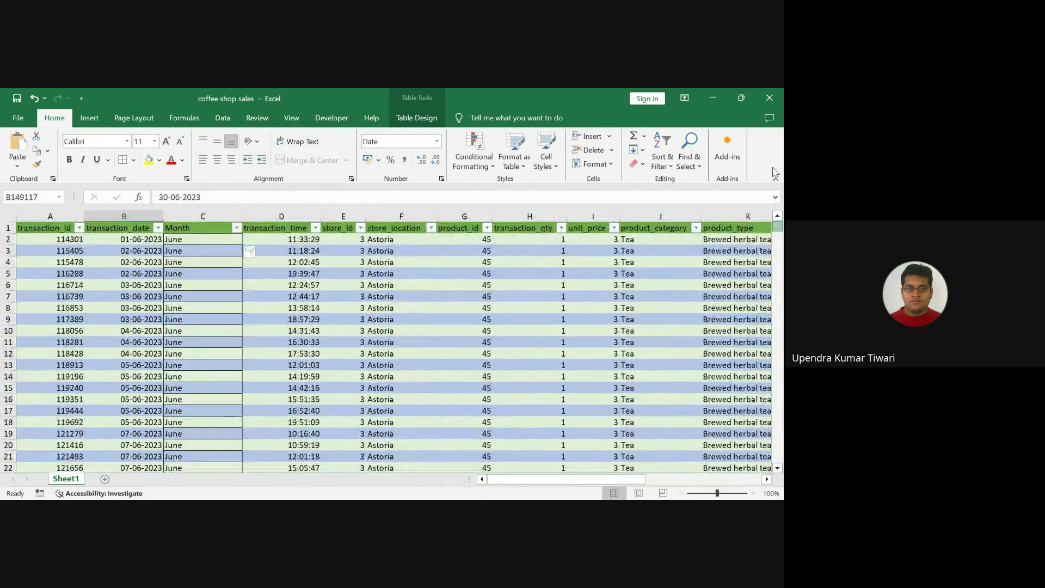
click(193, 240)
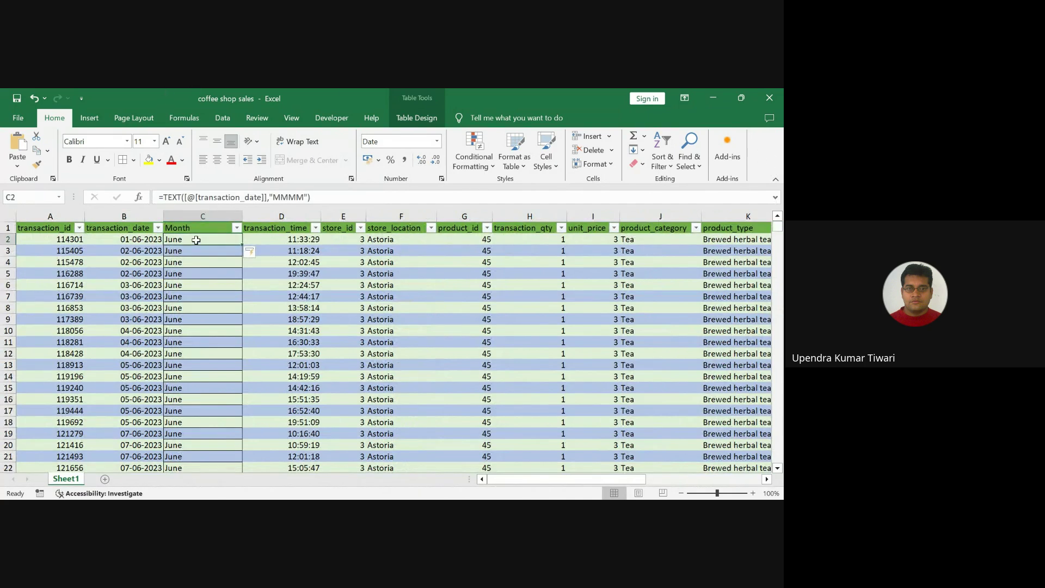
click(304, 197)
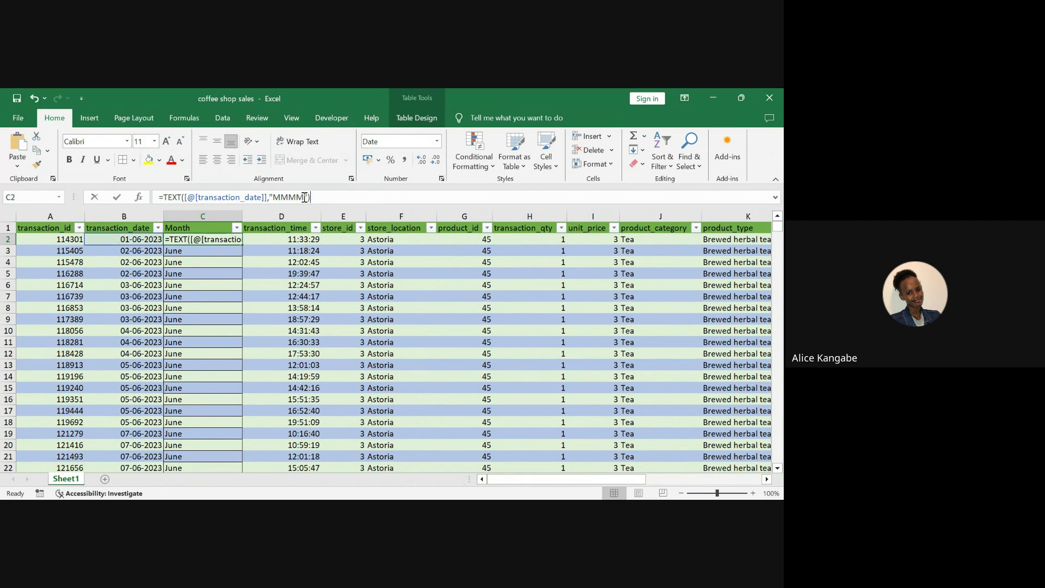
key(BackSpace)
key(Return)
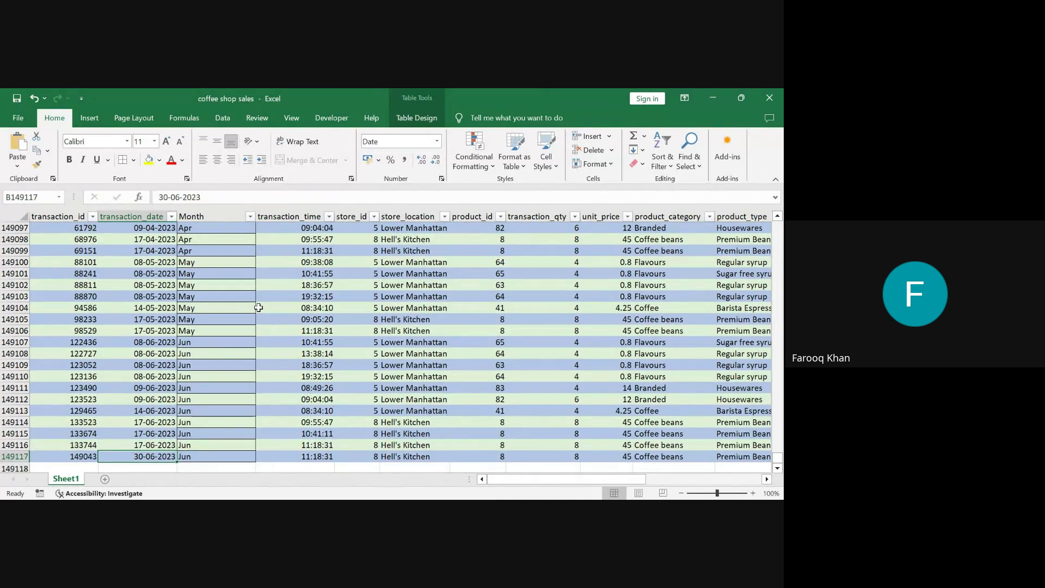
- Compare the abbreviated month names with the transaction dates in the last rows of the table, and return to the first row
scroll(203, 341, down, 1)
scroll(203, 341, up, 2)
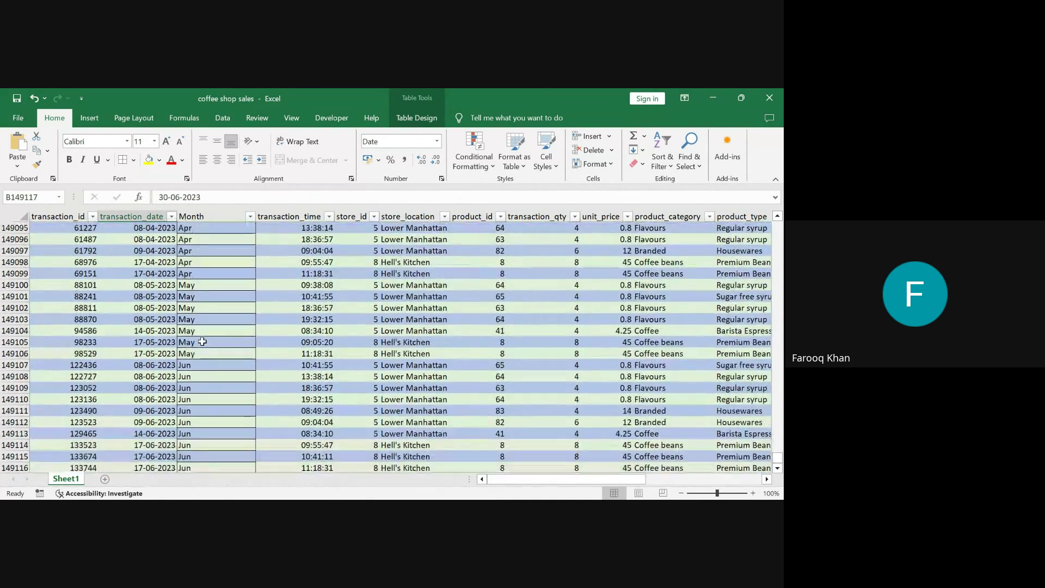
scroll(180, 288, right, 2)
scroll(163, 250, left, 2)
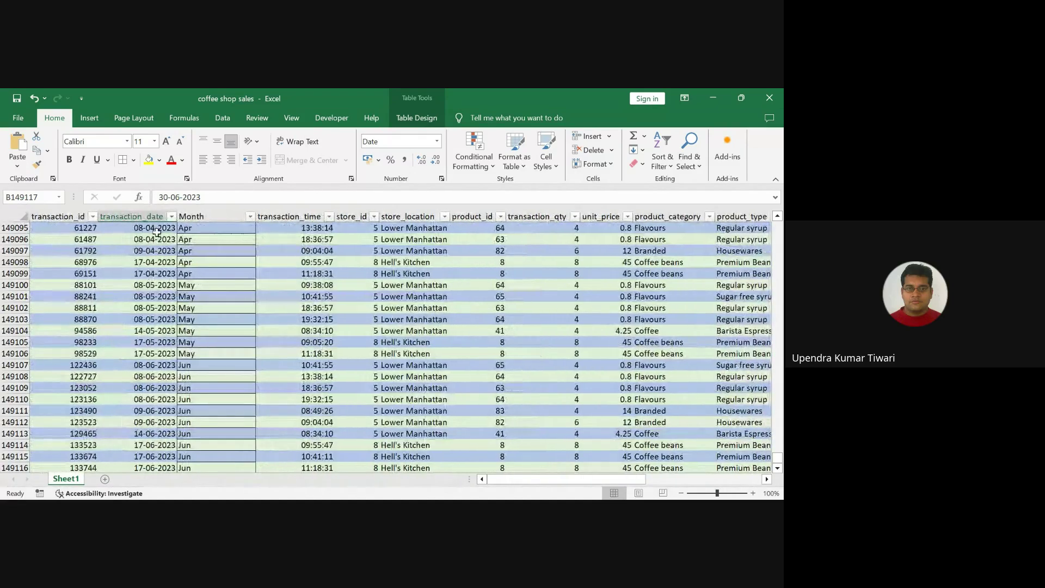
click(213, 229)
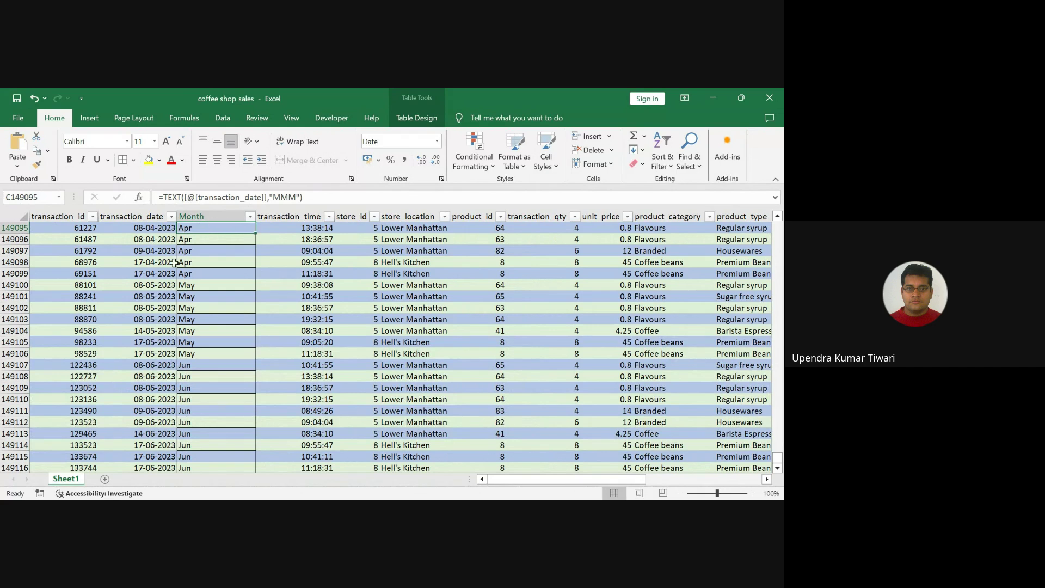
drag(33, 273, 33, 297)
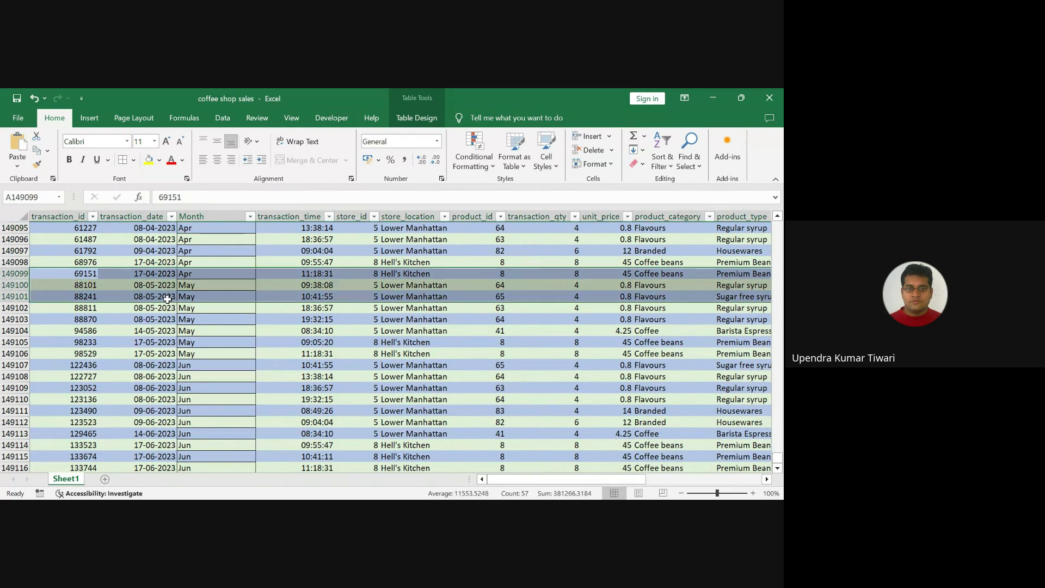
click(220, 311)
scroll(220, 311, up, 19)
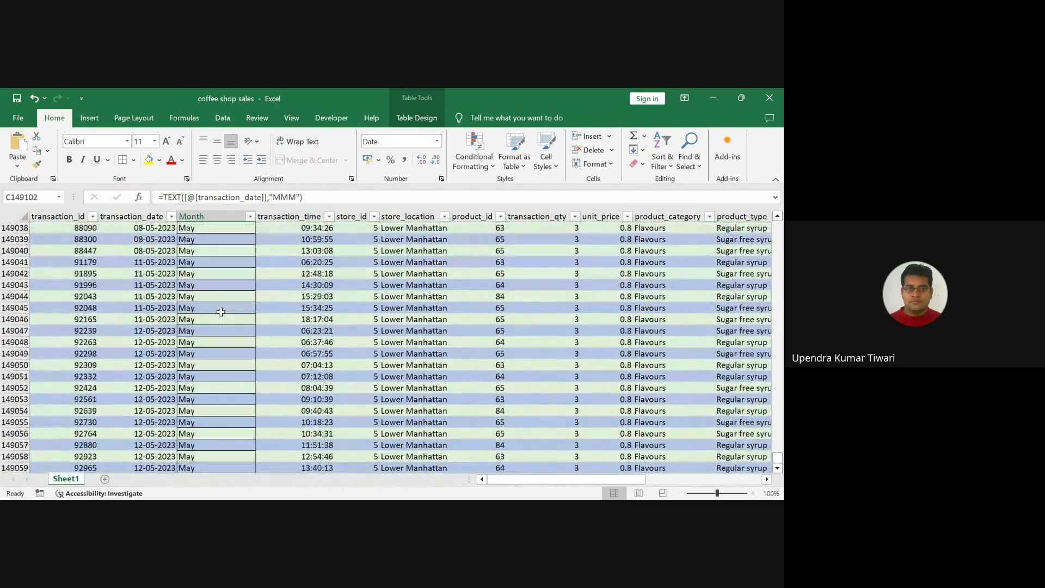
scroll(221, 311, up, 11)
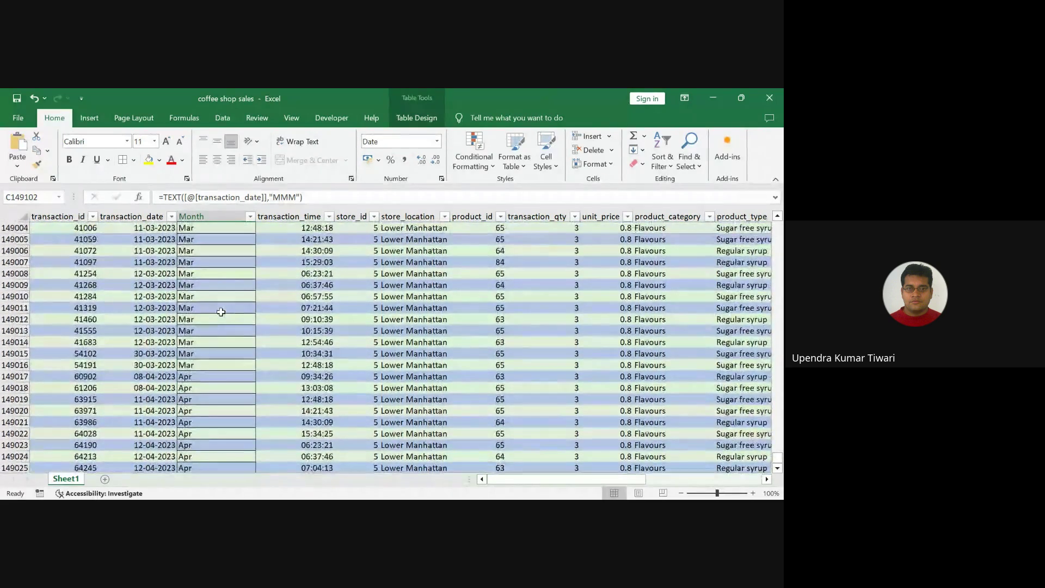
scroll(220, 311, up, 9)
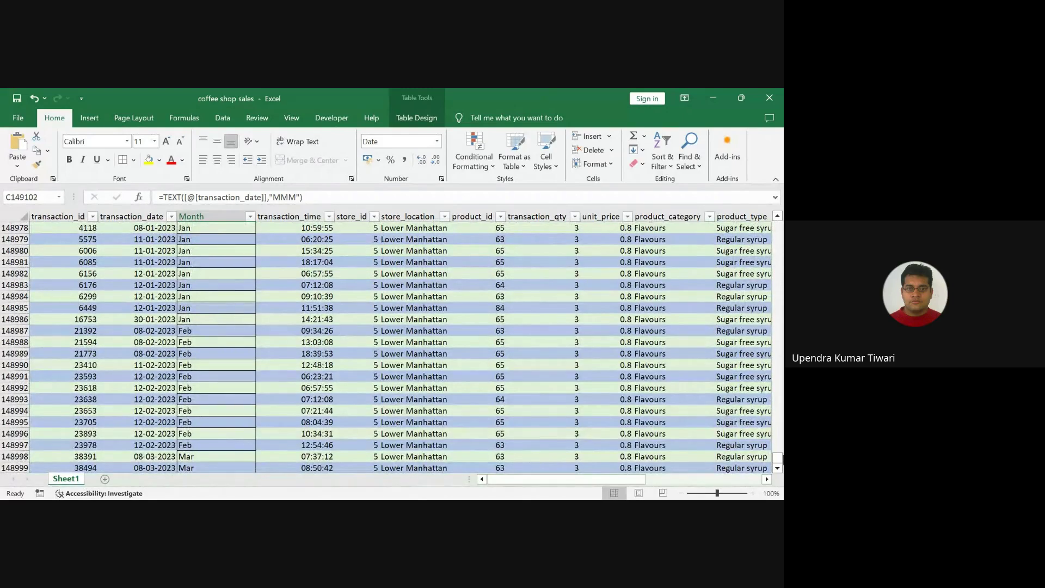
drag(777, 458, 777, 225)
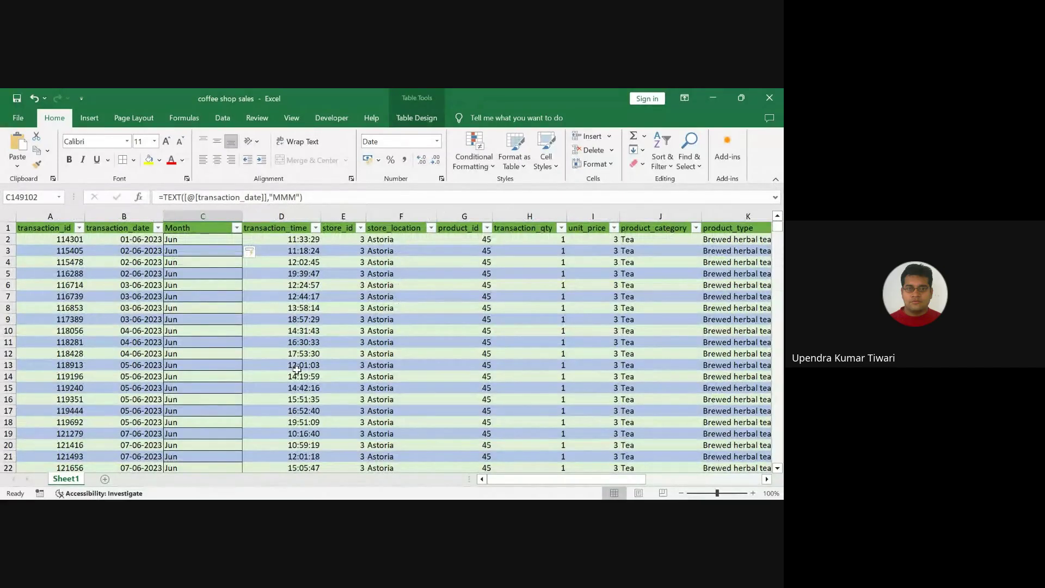
click(266, 308)
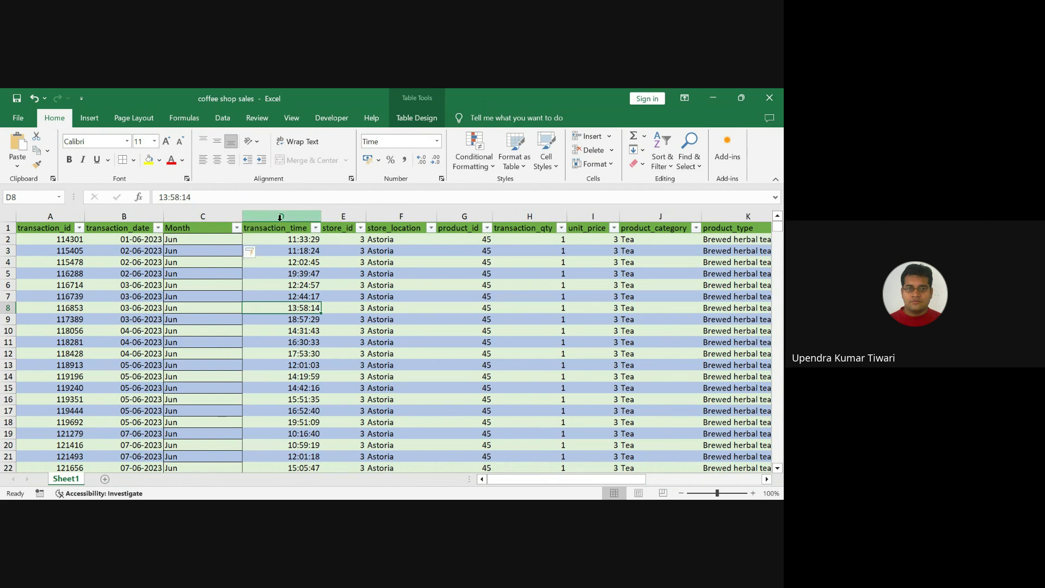
click(188, 239)
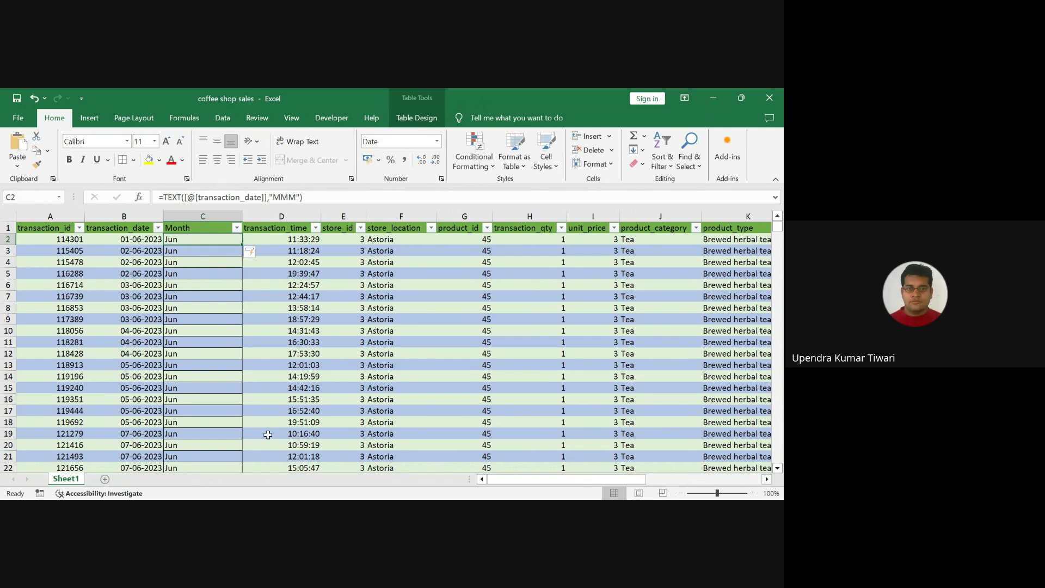
click(307, 432)
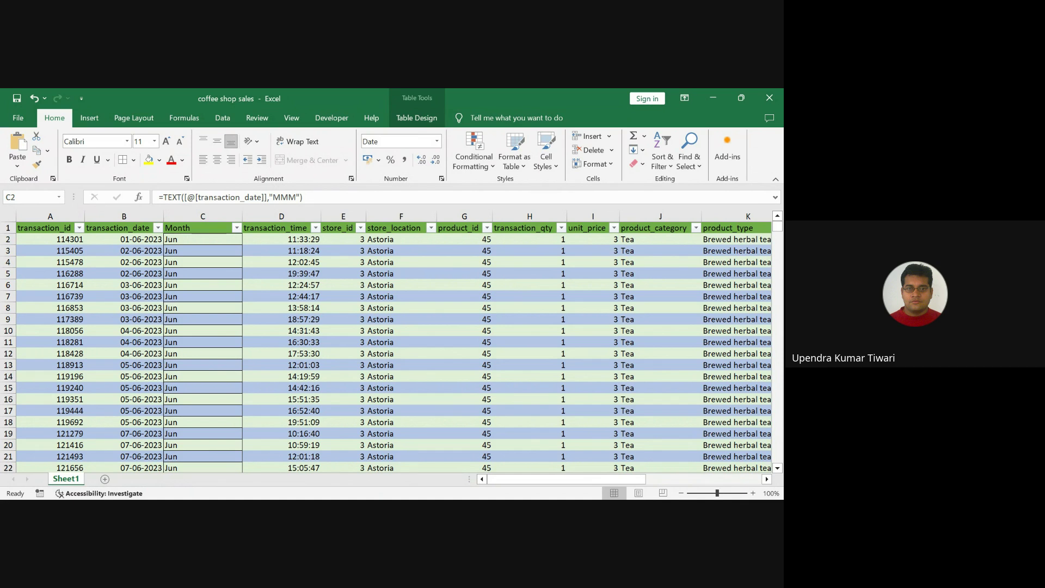
click(477, 460)
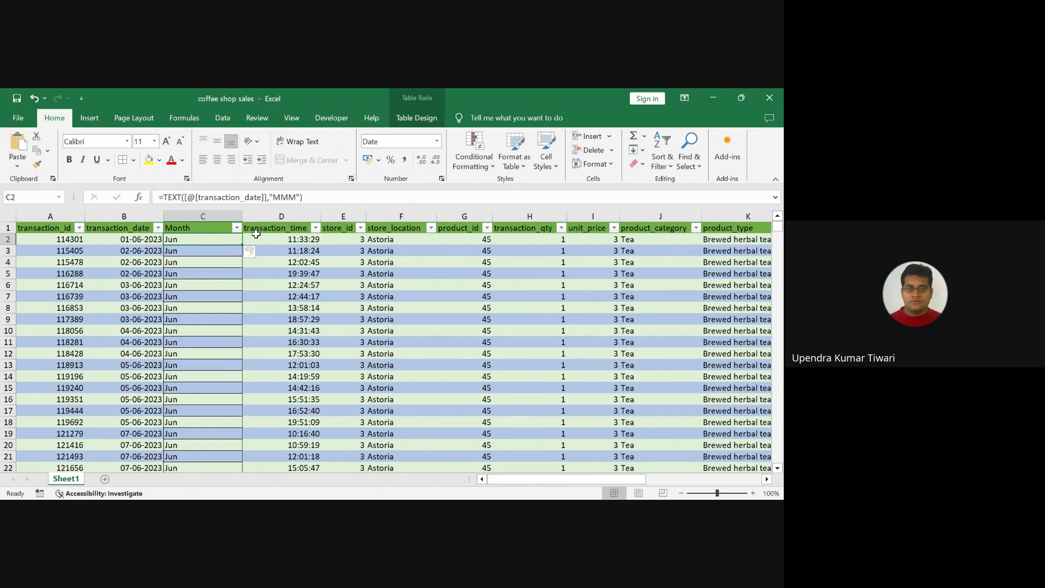
- Insert a new table column before Month and fill it with the formula =MONTH([@[transaction_date]])
click(236, 216)
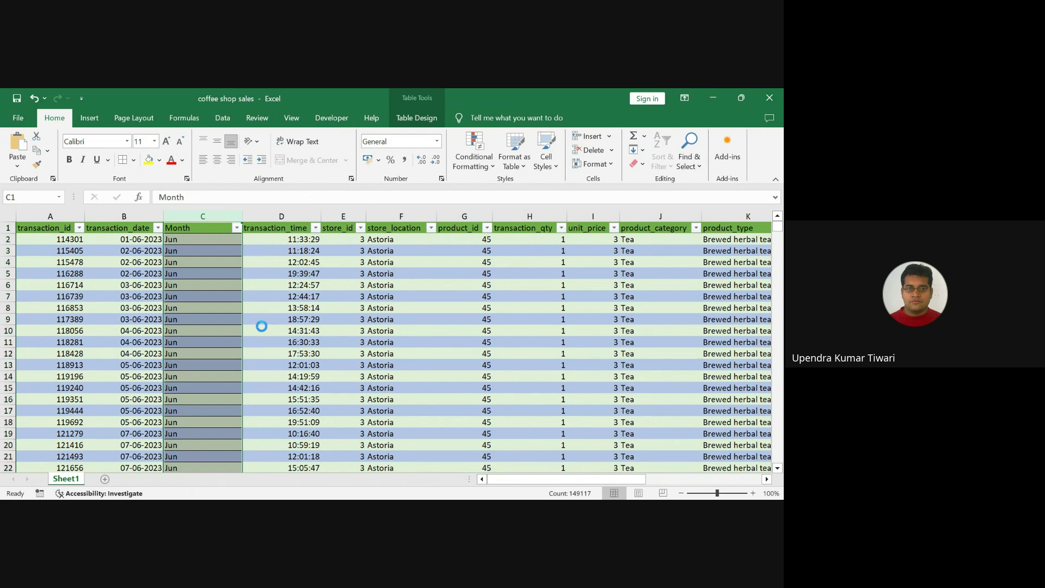
key(ctrl+shift+plus)
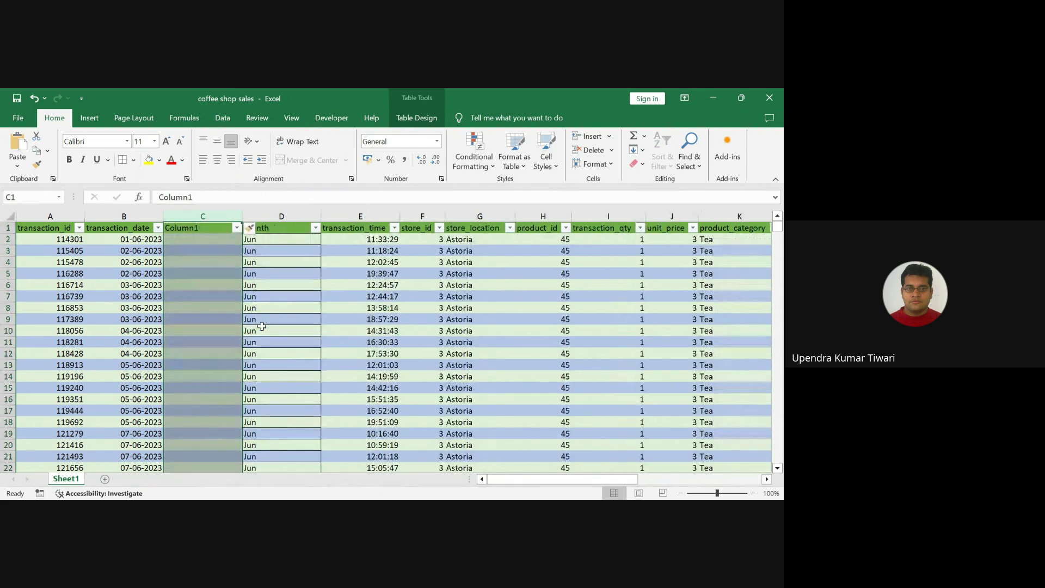
click(203, 238)
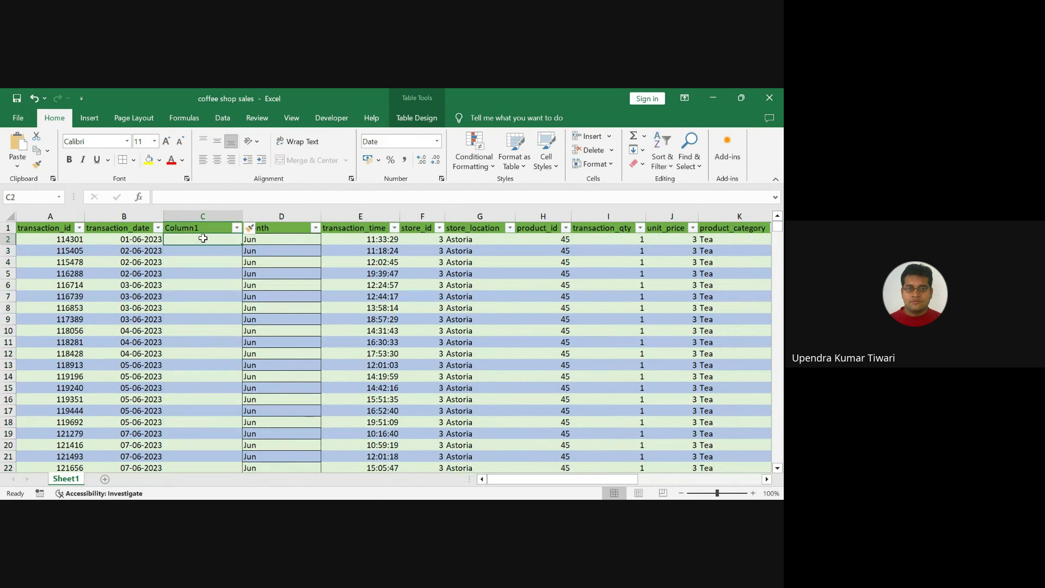
text(=mot)
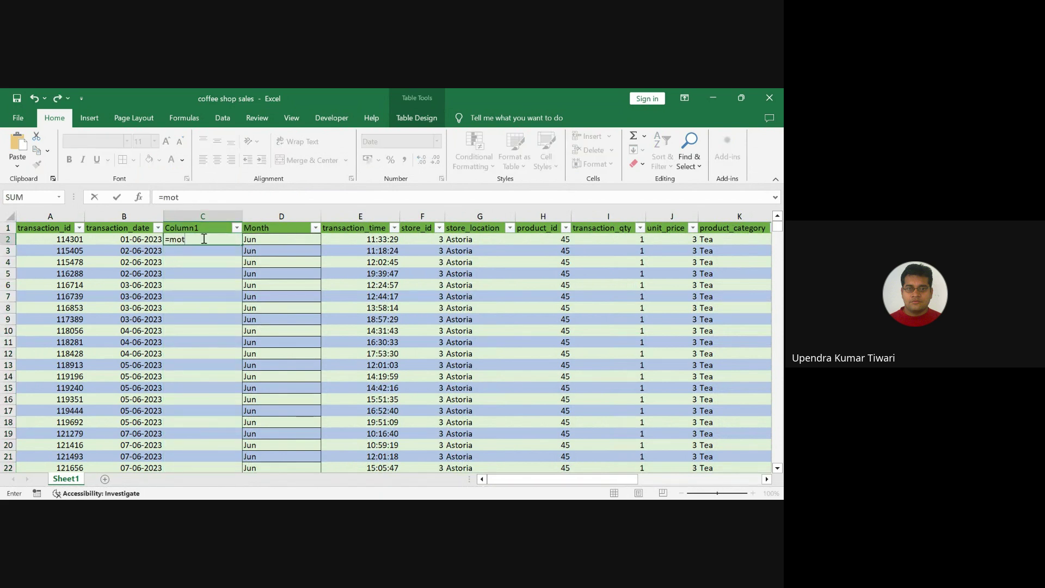
key(BackSpace)
text(nth)
double_click(201, 257)
click(130, 238)
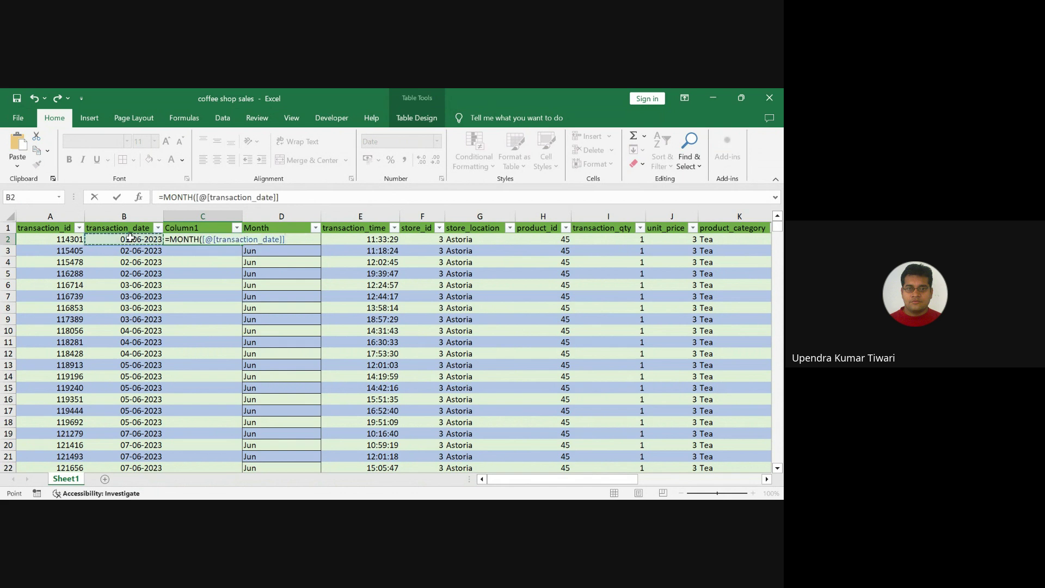
text())
key(Return)
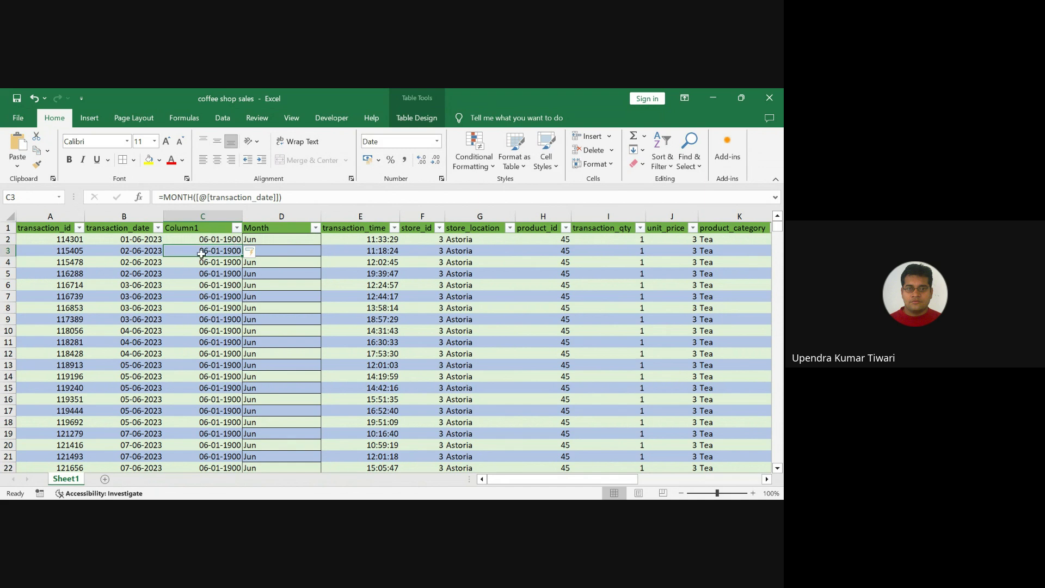
click(215, 241)
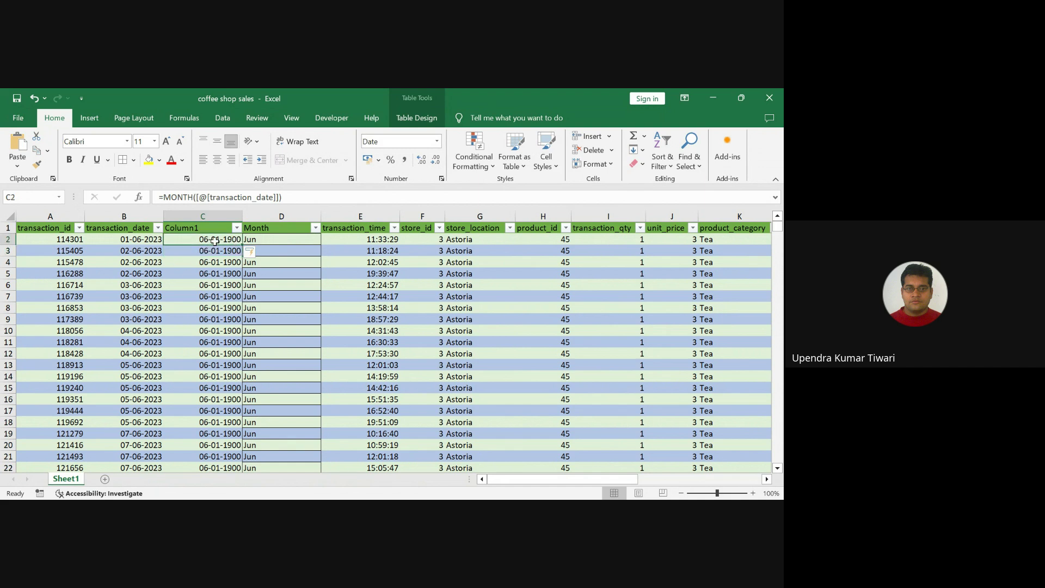
click(292, 200)
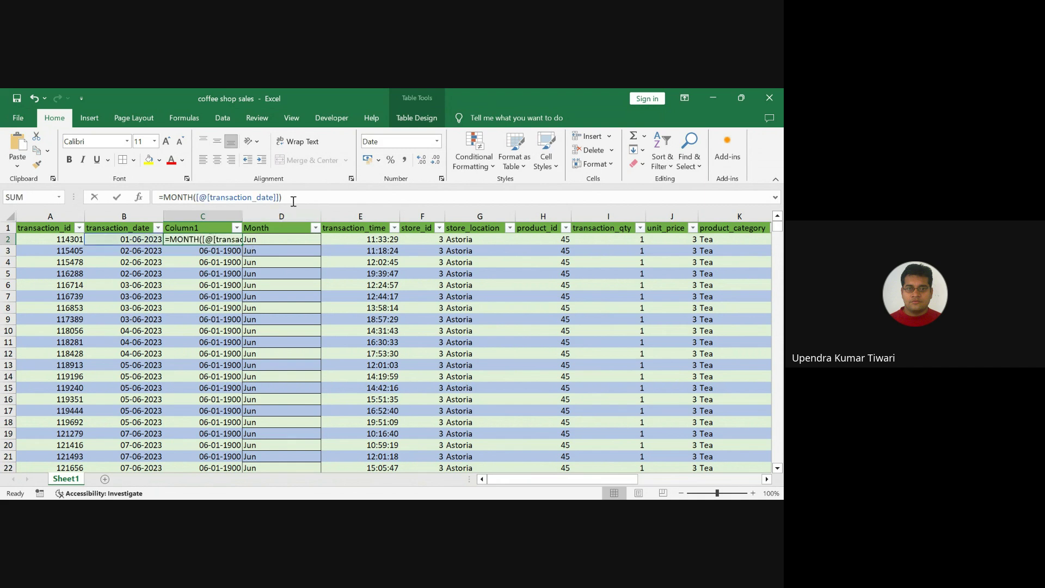
key(BackSpace)
key(BackSpace)
key(BackSpace)
key(BackSpace)
key(BackSpace)
key(BackSpace)
key(BackSpace)
key(BackSpace)
key(BackSpace)
key(BackSpace)
key(BackSpace)
key(BackSpace)
key(BackSpace)
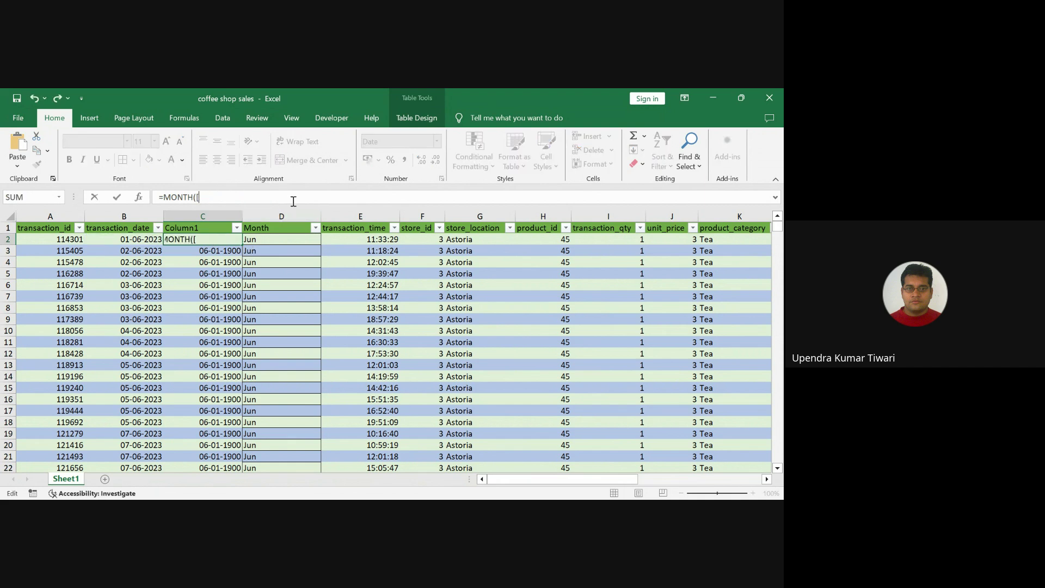
click(268, 243)
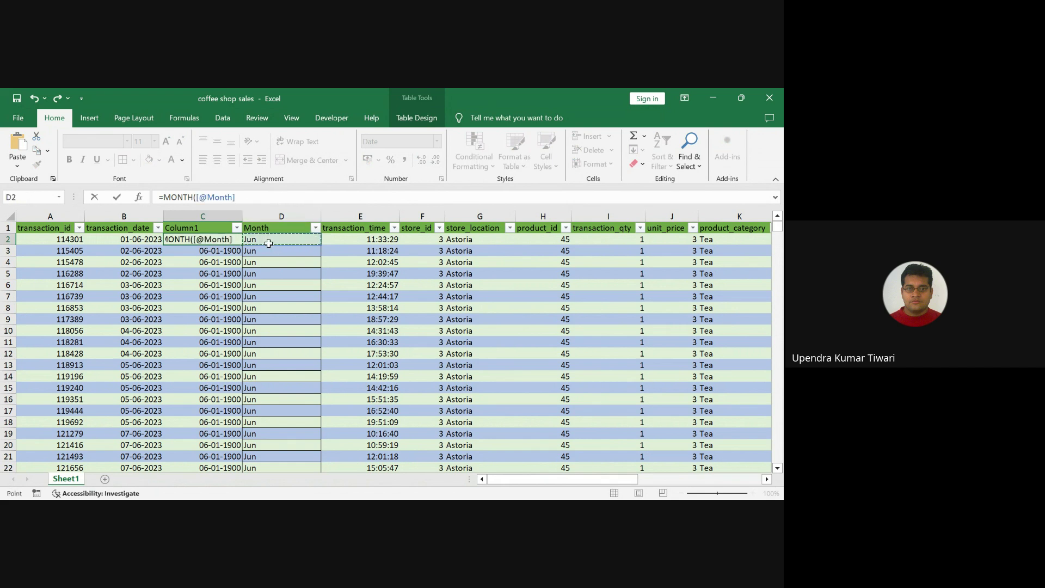
text())
key(Return)
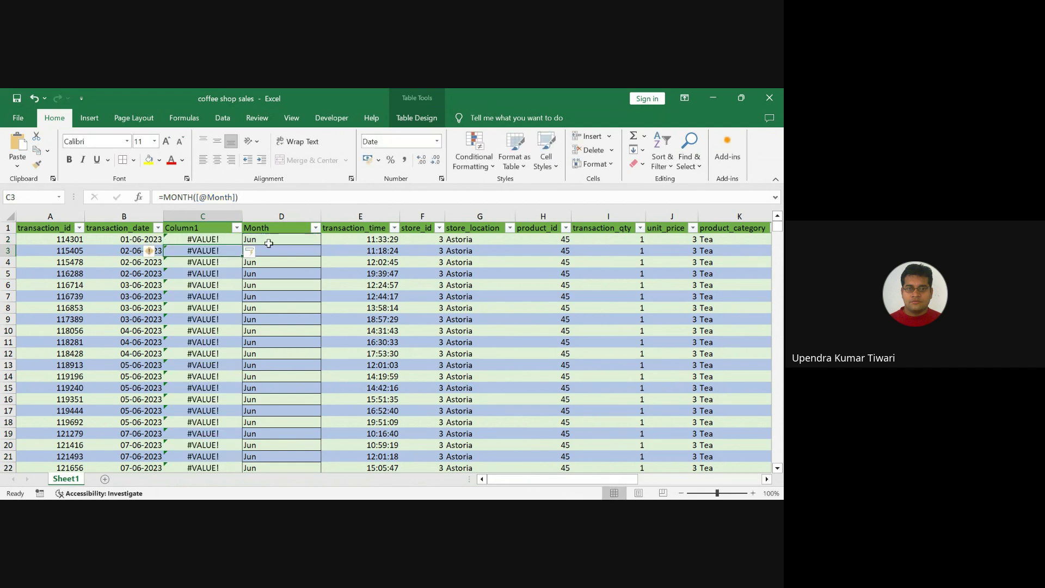
- Undo the change to the MONTH formula and its fill down the new column, and clear cell C2
click(220, 238)
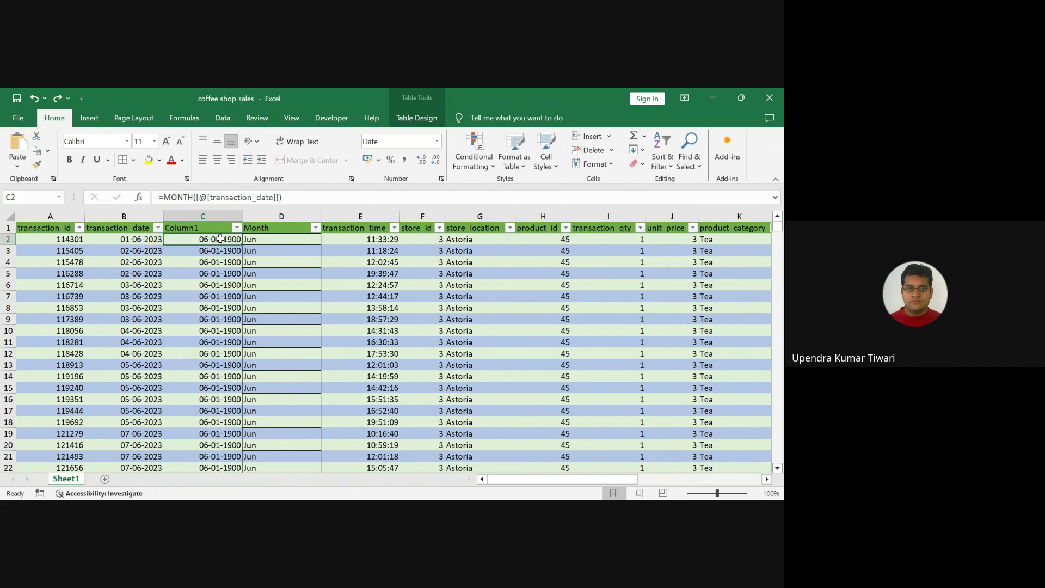
key(ctrl+z)
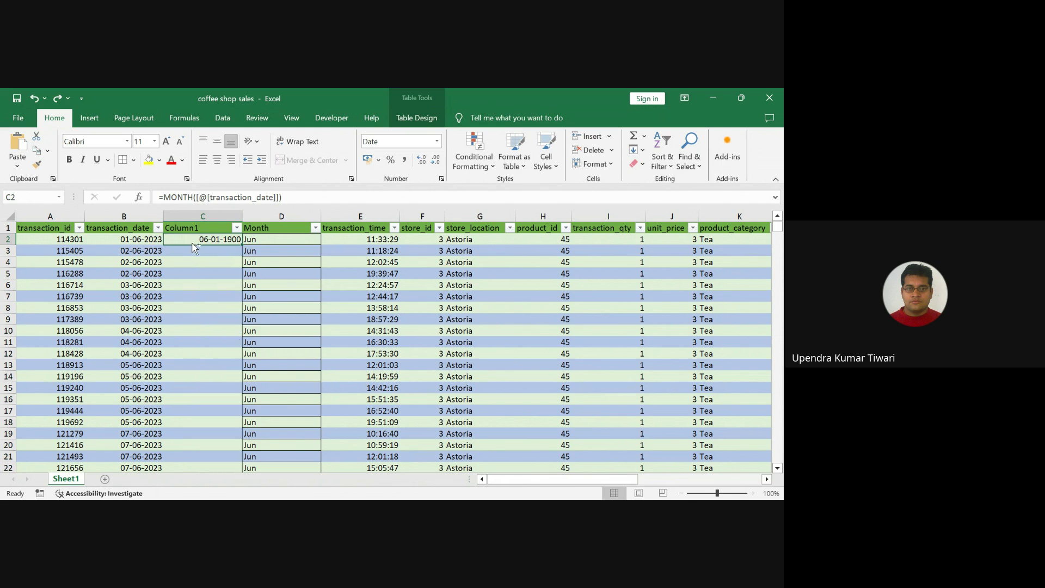
key(Delete)
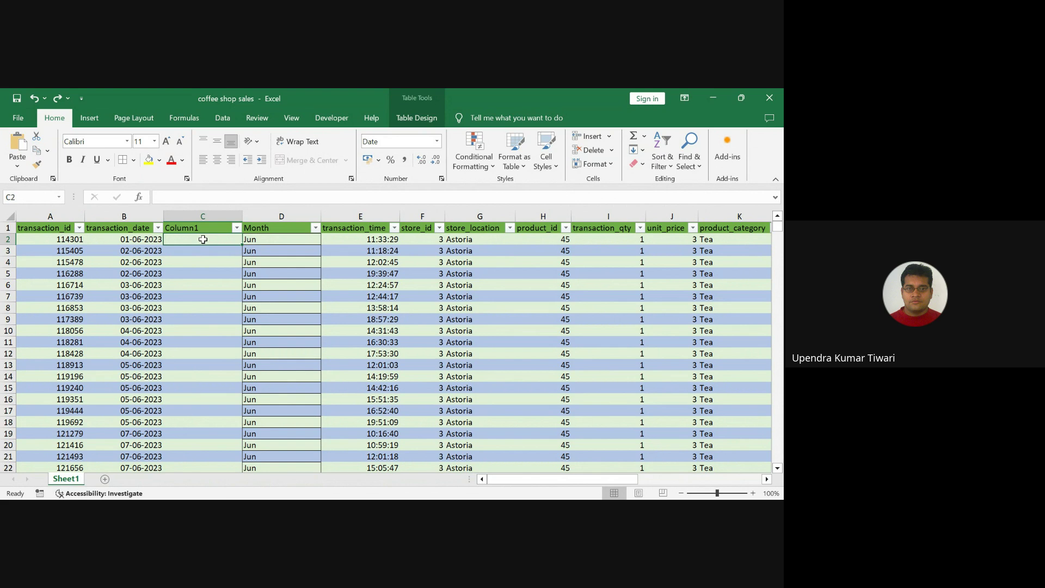
click(140, 241)
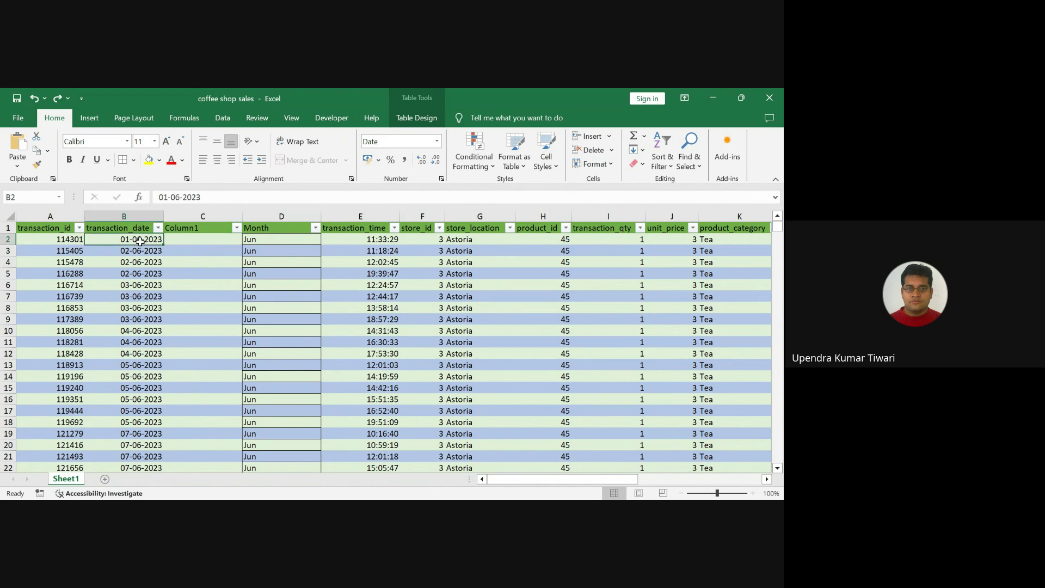
click(59, 239)
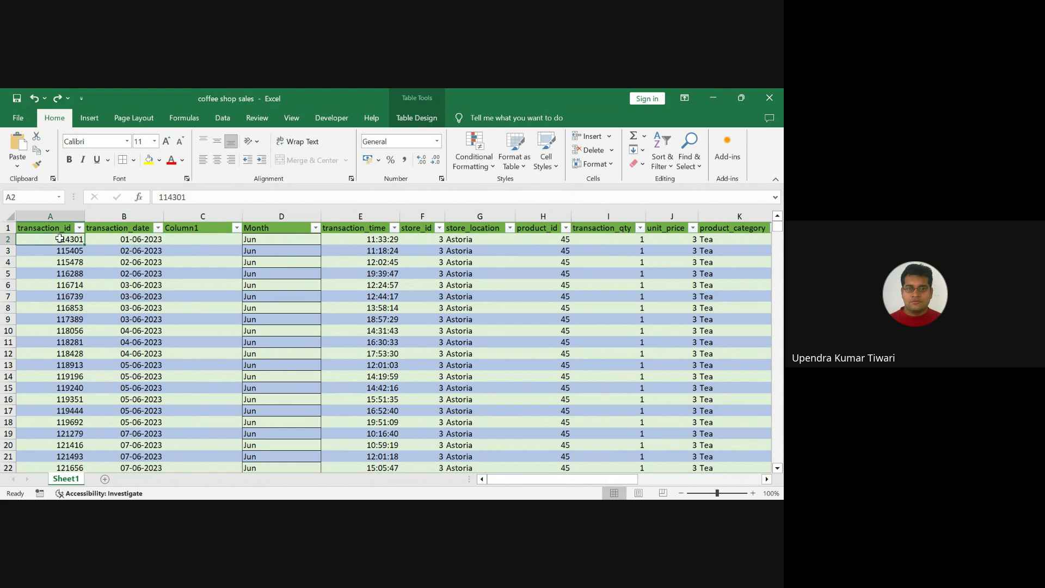
click(107, 240)
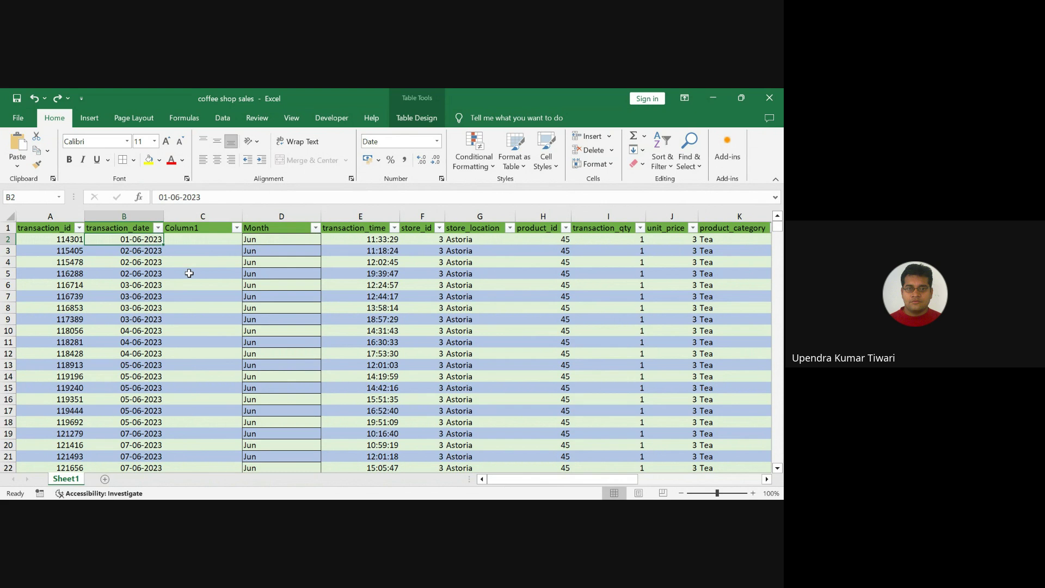
click(133, 253)
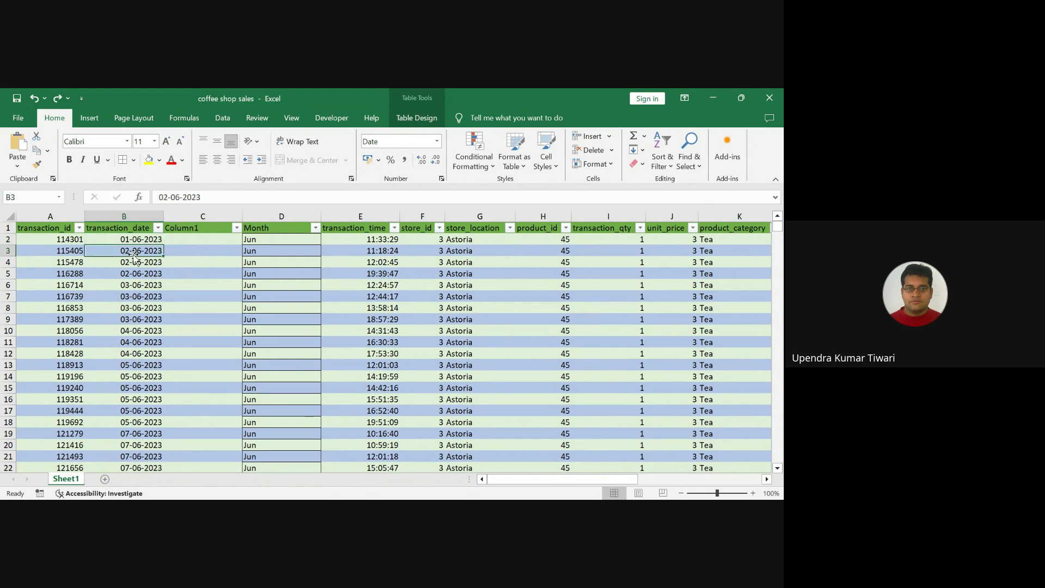
click(189, 240)
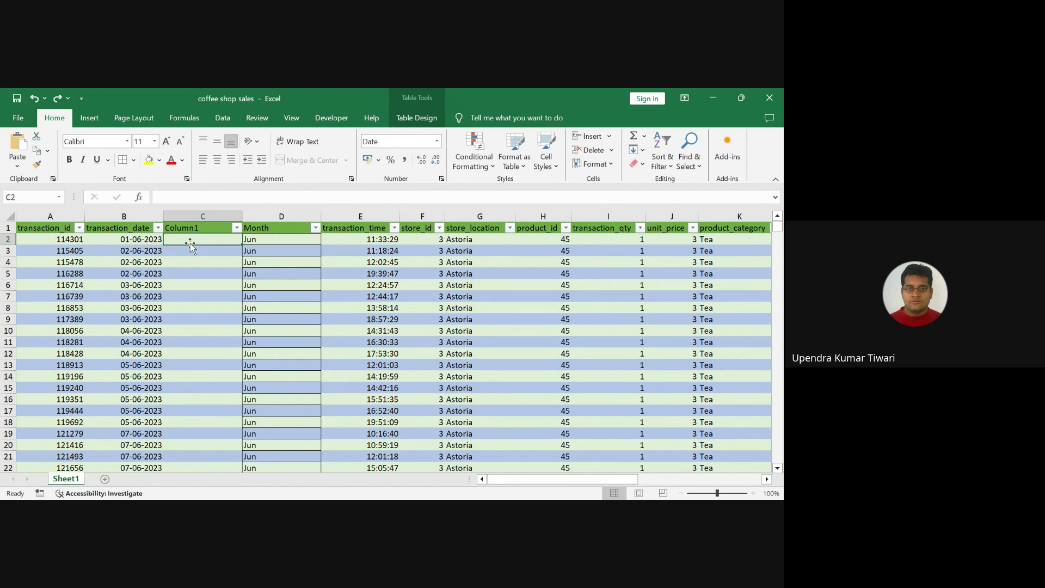
click(148, 240)
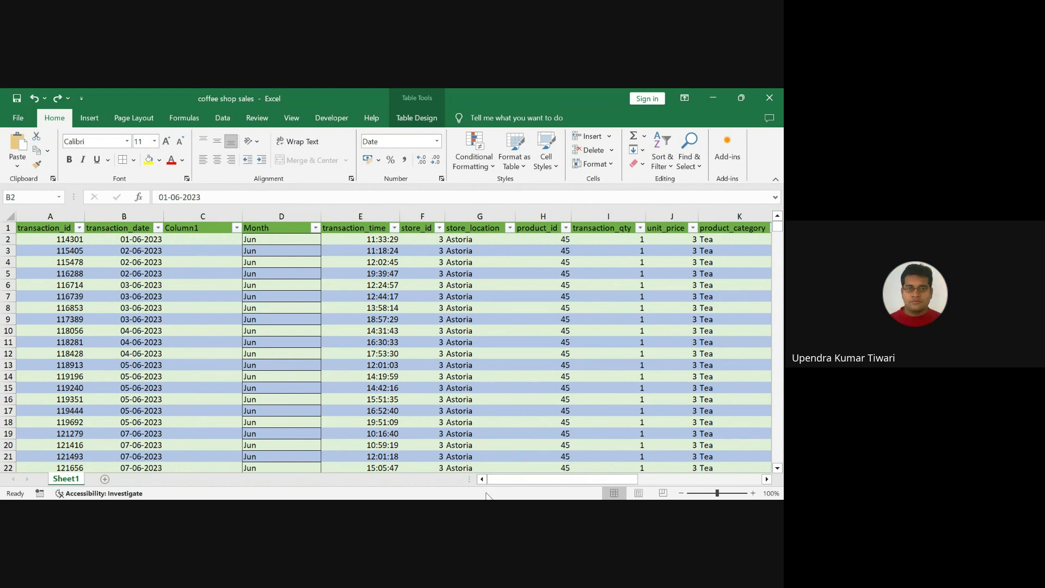
click(477, 448)
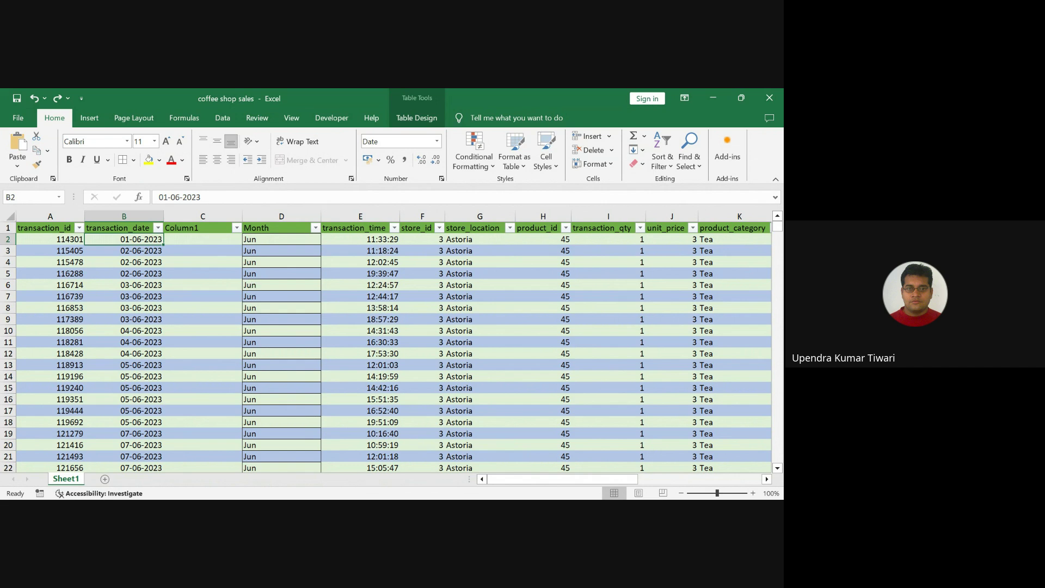
click(333, 466)
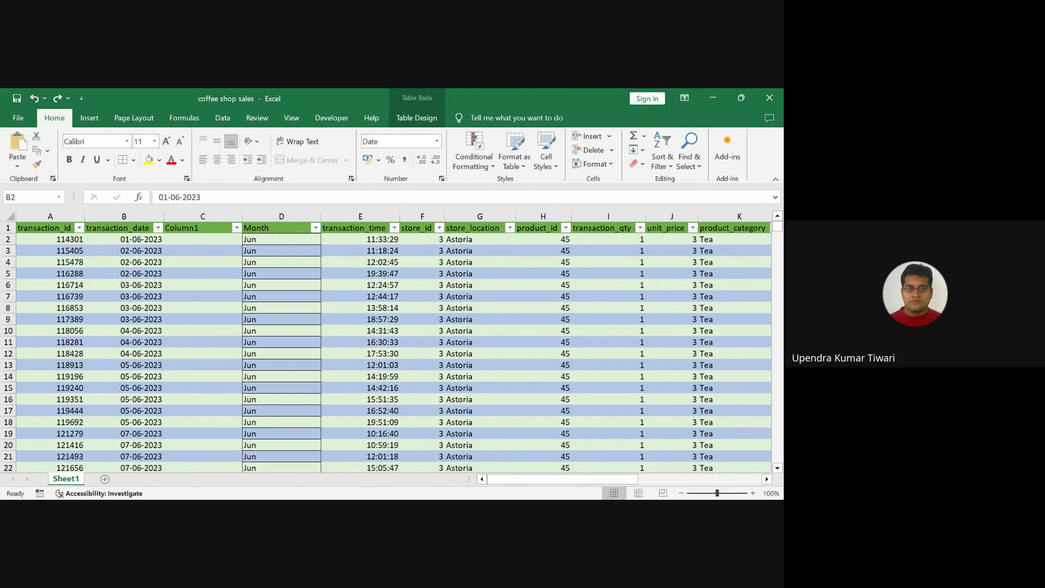
click(362, 361)
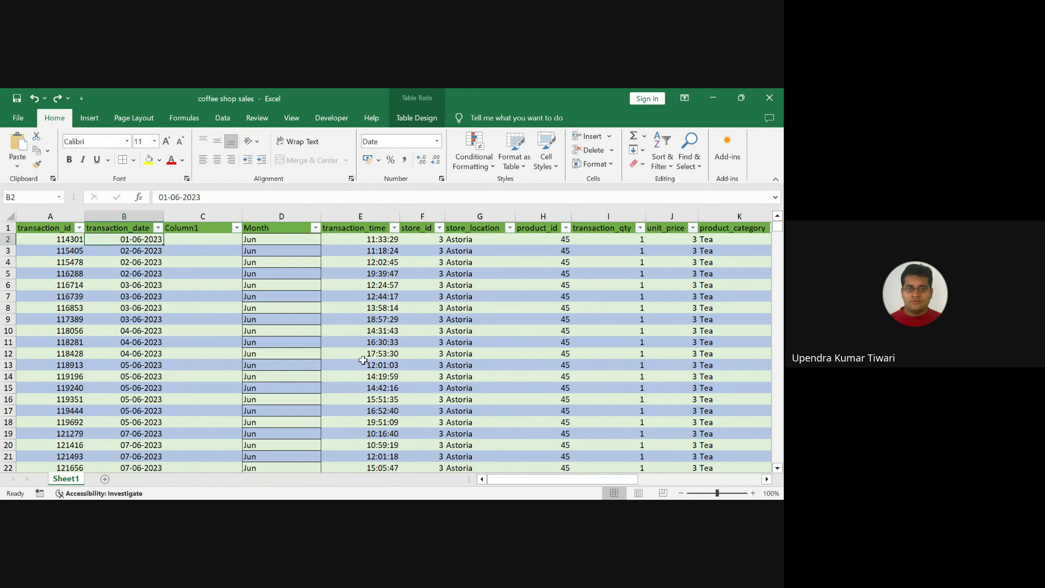
click(183, 239)
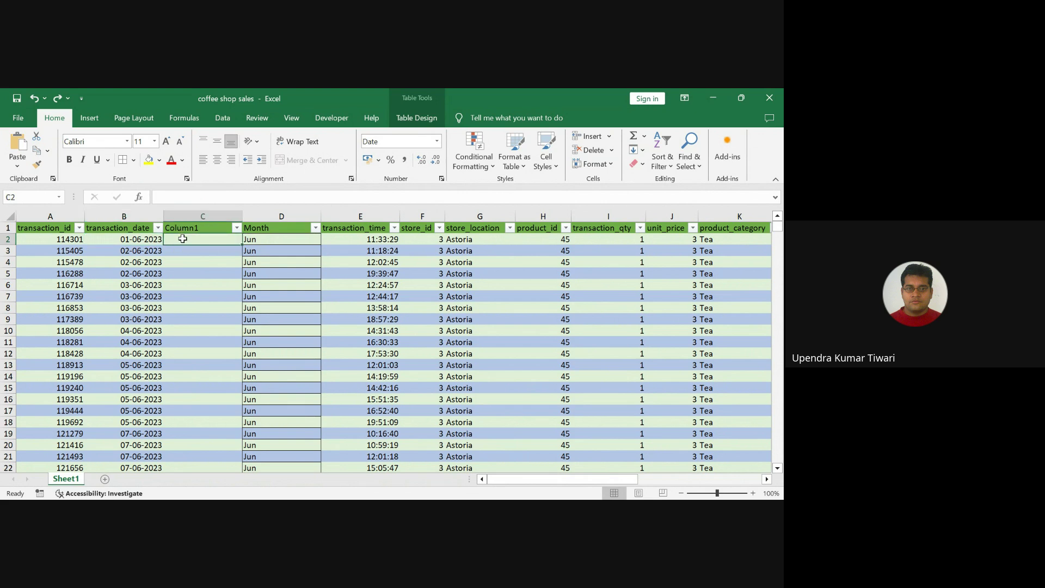
text(=month)
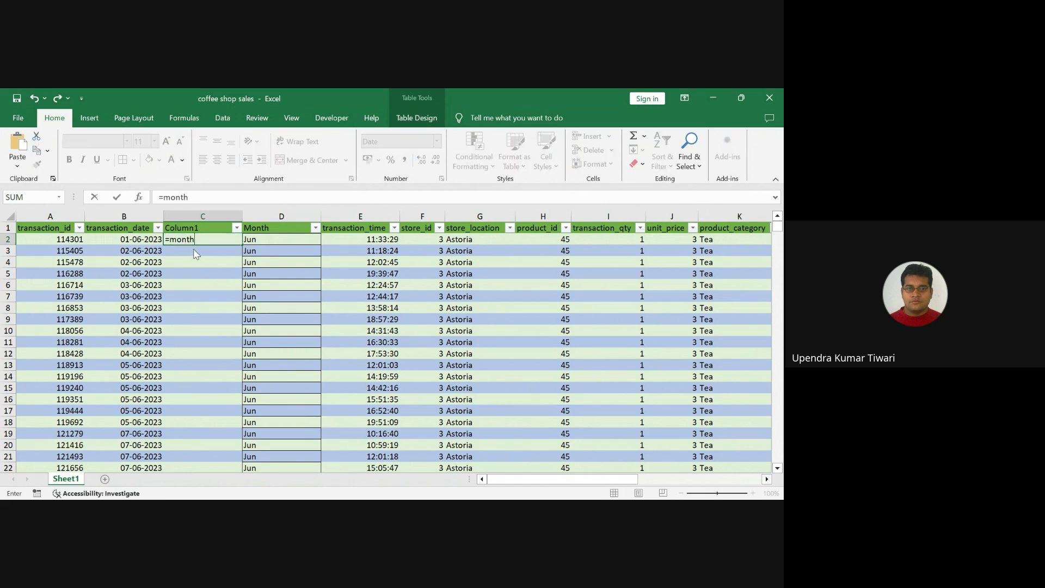
key(Tab)
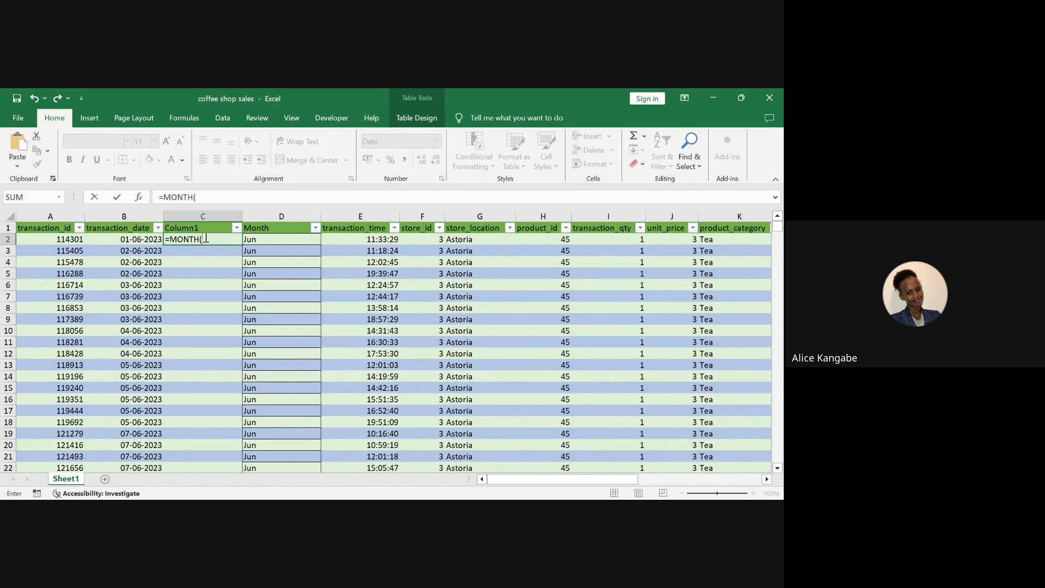
key(BackSpace)
key(BackSpace)
key(BackSpace)
key(Escape)
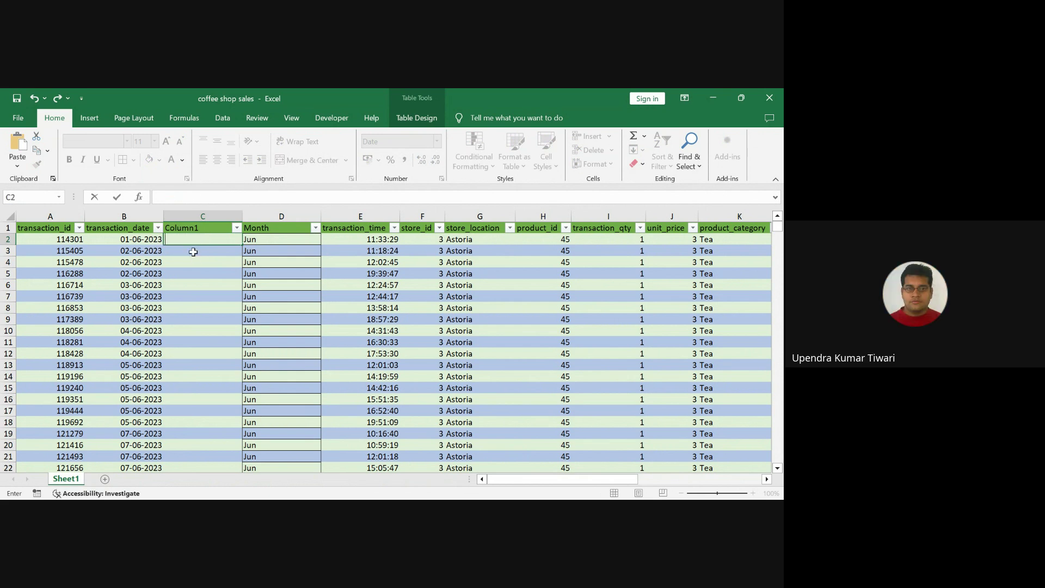
- Fill the empty Column1 before Month with the formula =TEXT([@[transaction_date]],"MMM"), entered in cell C2
text(=text)
key(Tab)
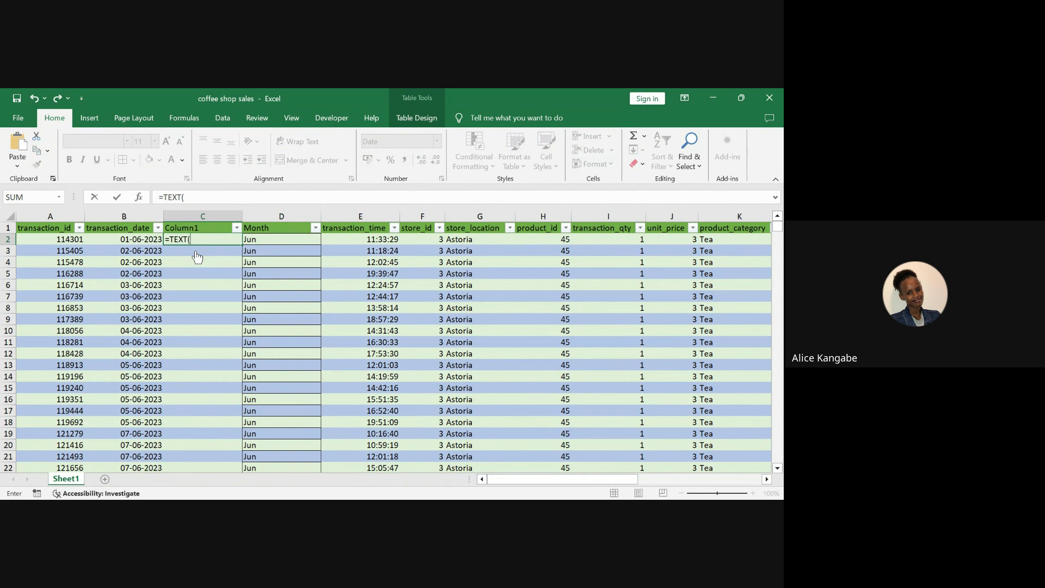
click(134, 240)
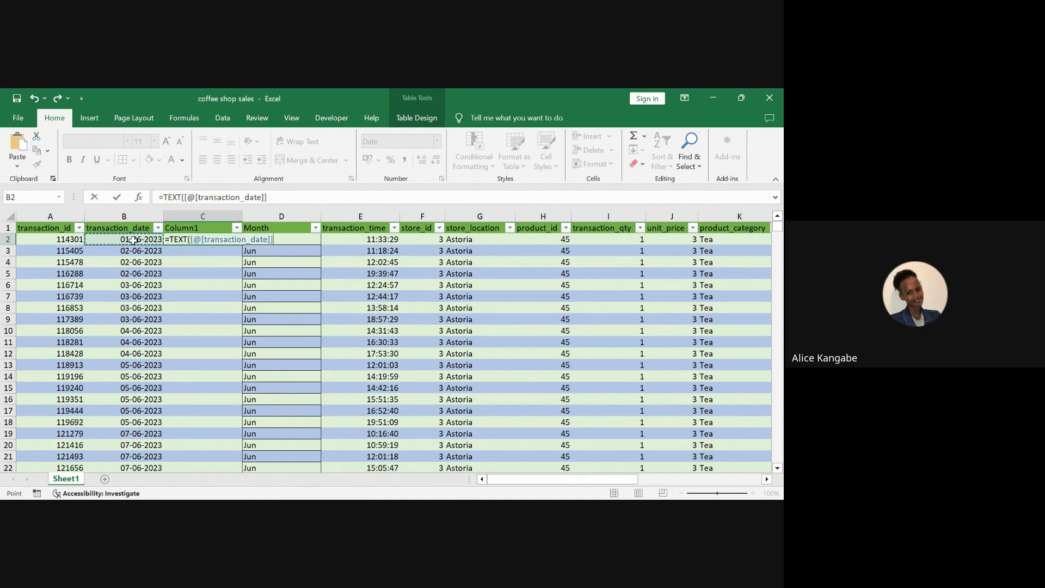
text(,)
text("MMM)
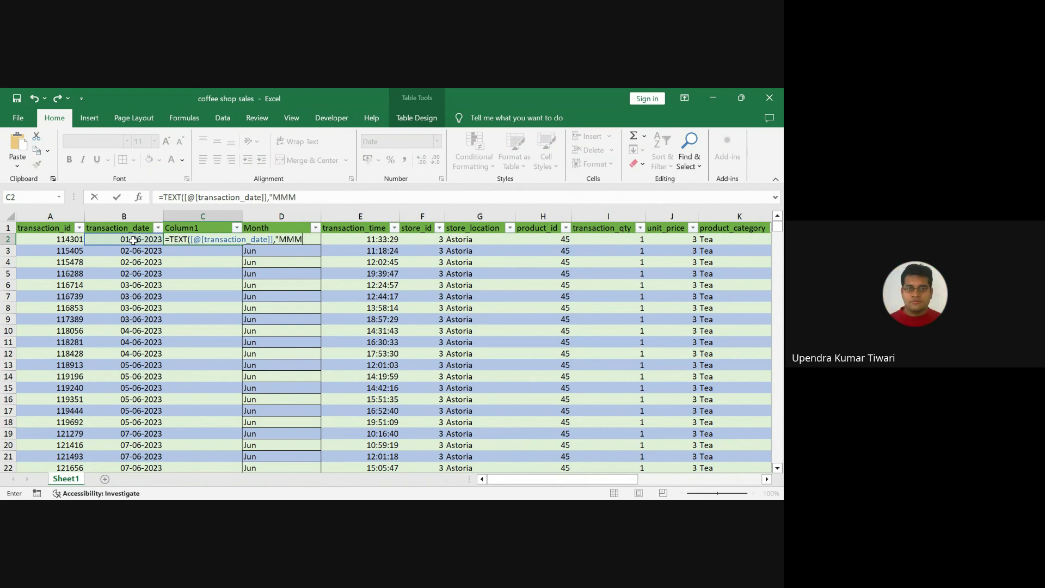
text(")
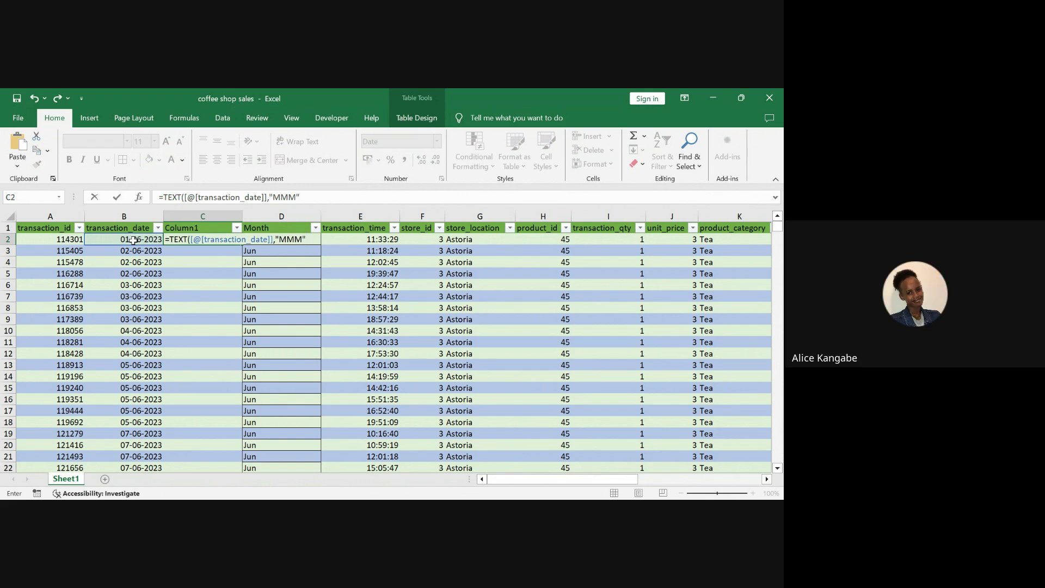
key(BackSpace)
key(BackSpace)
key(BackSpace)
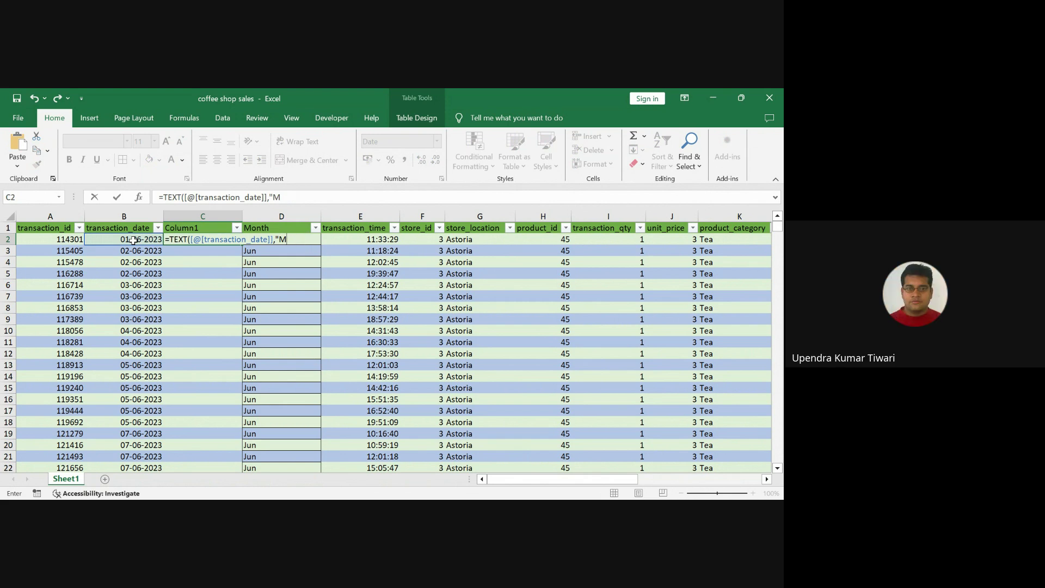
text(MM")
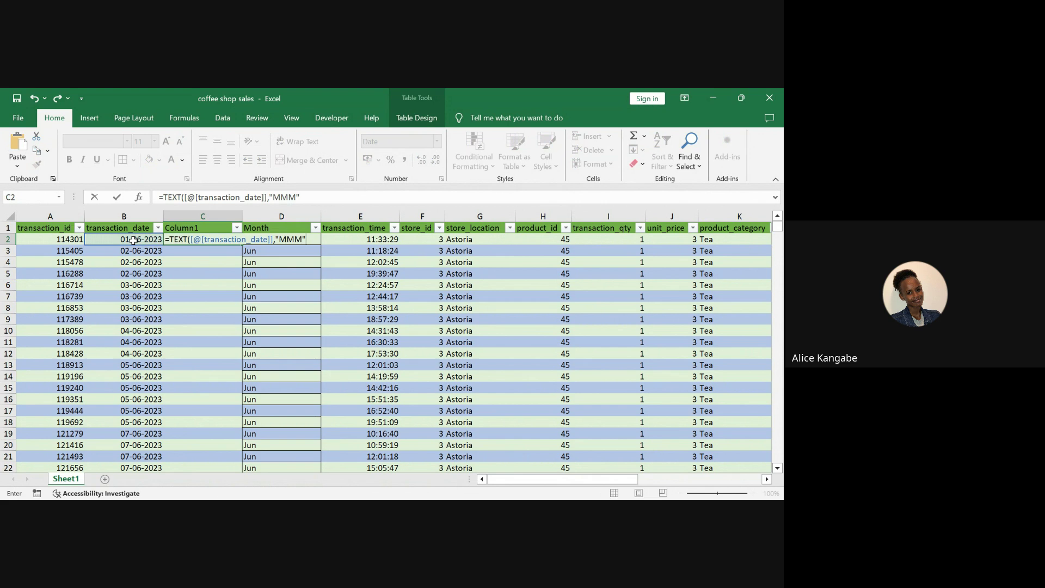
text())
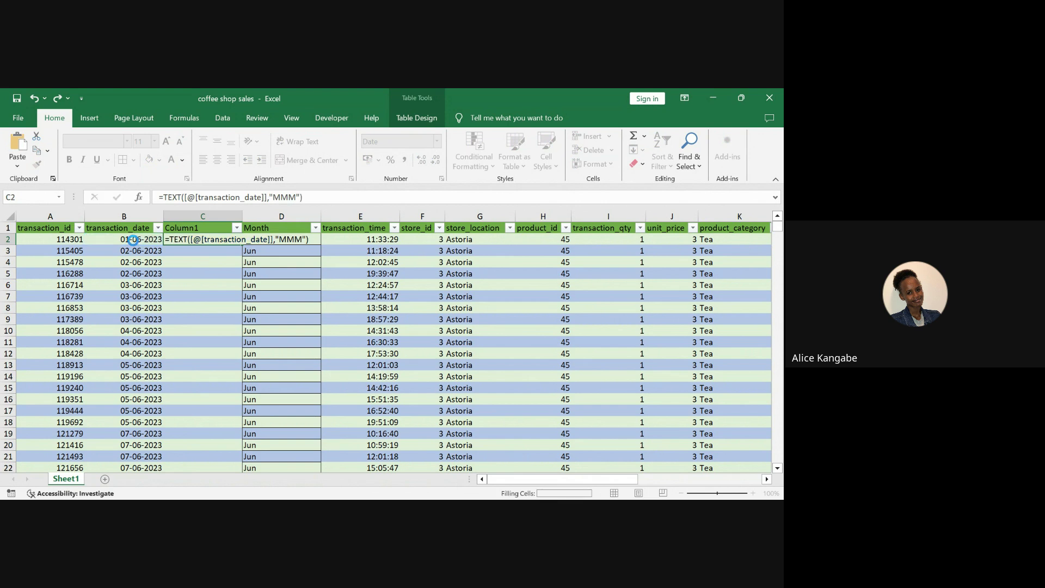
key(Return)
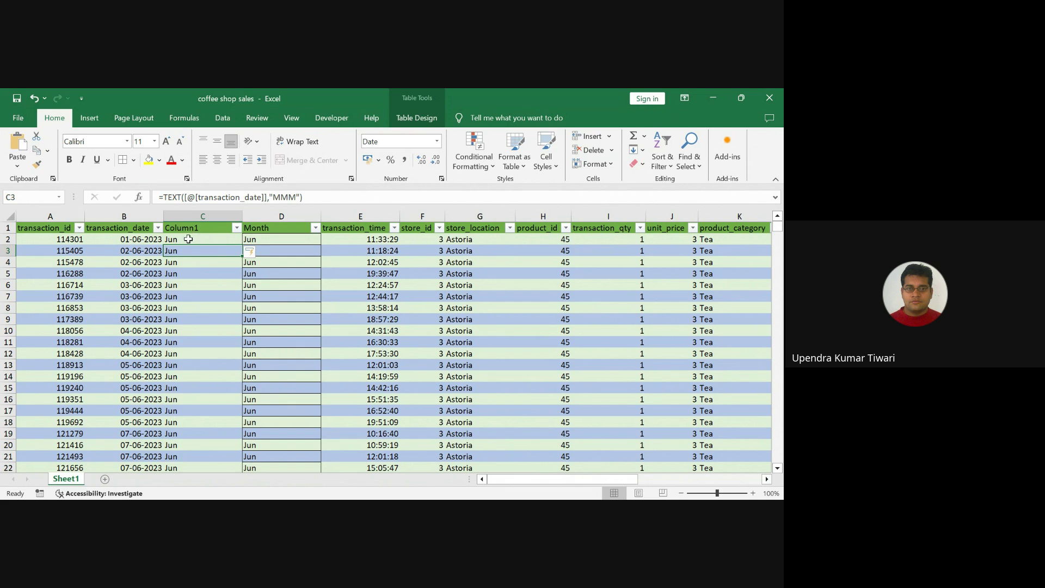
click(264, 259)
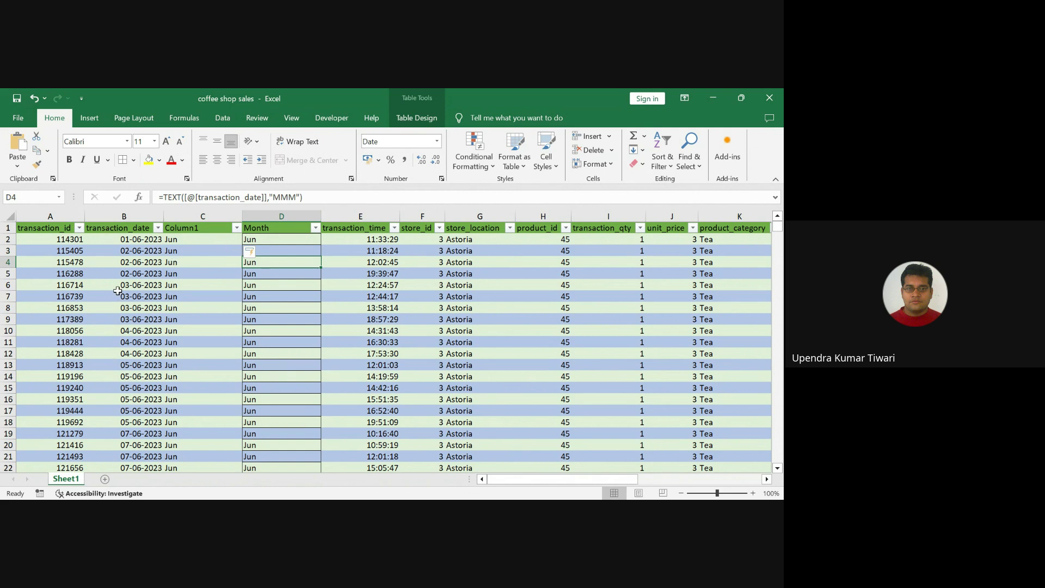
click(139, 243)
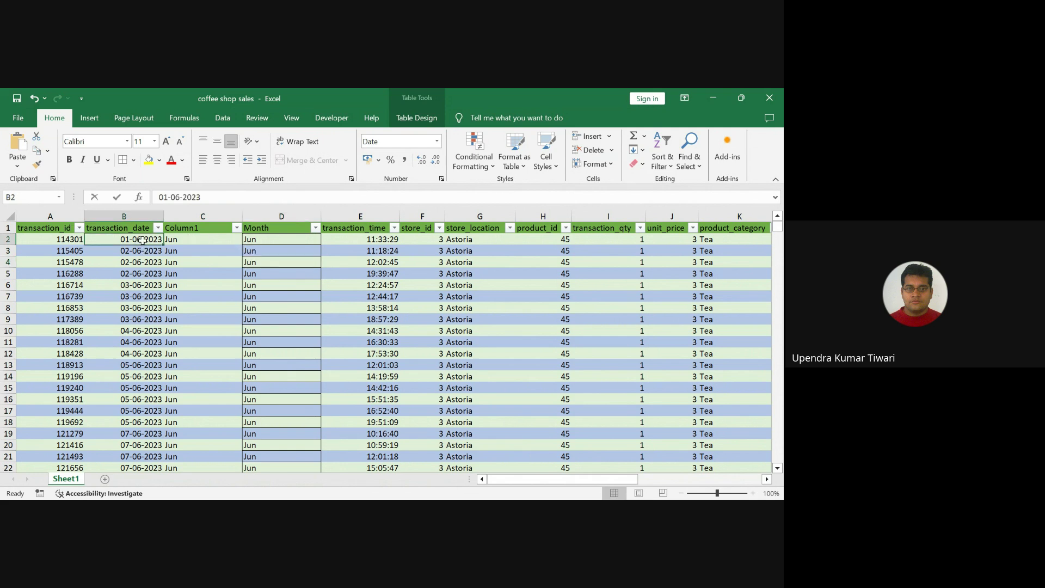
double_click(140, 245)
click(191, 259)
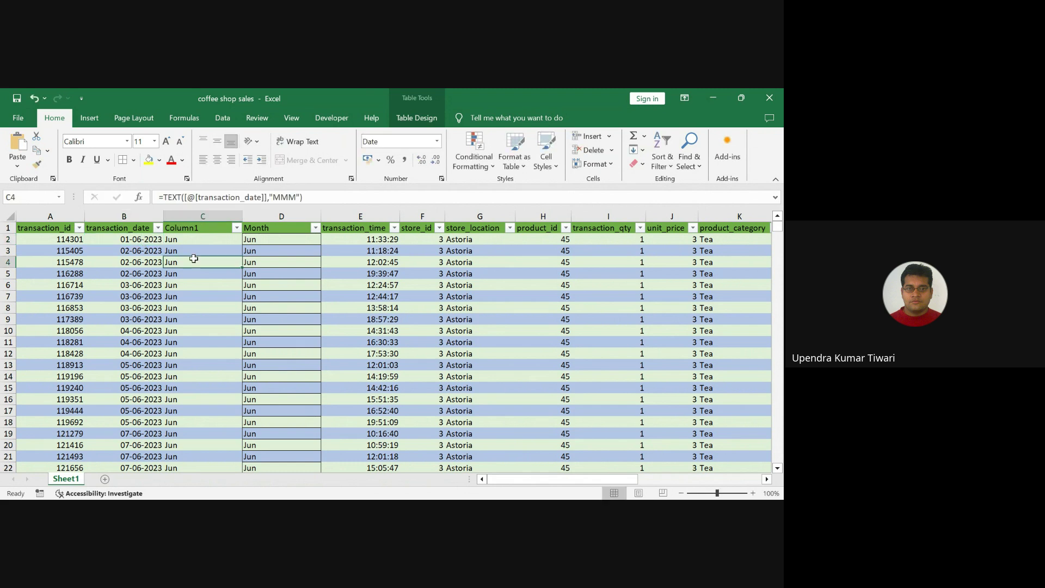
- Try entering the first transaction date in cell B2 with commas as 01,06,2023, and undo the entry
click(136, 243)
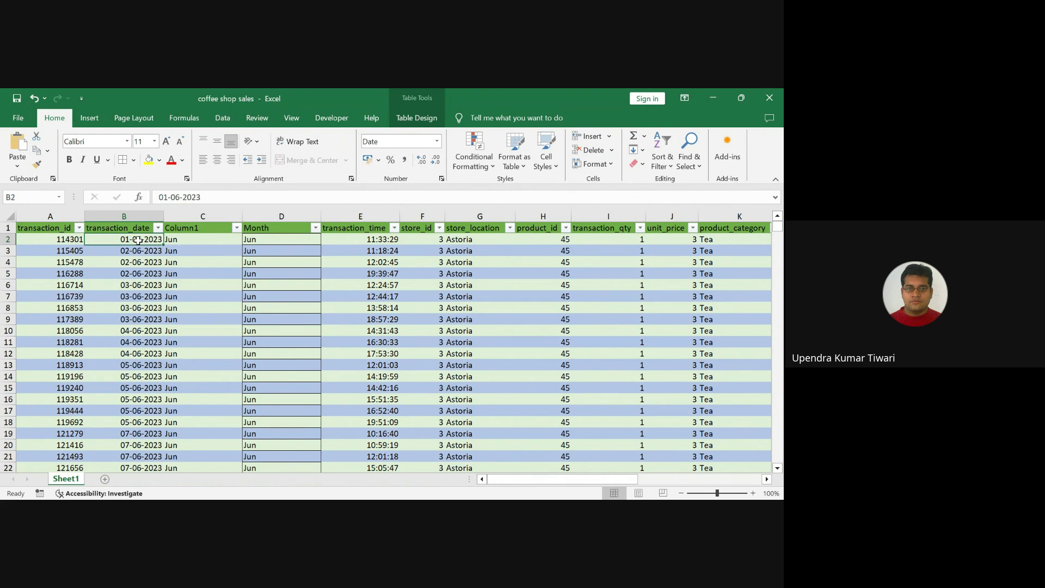
text(0)
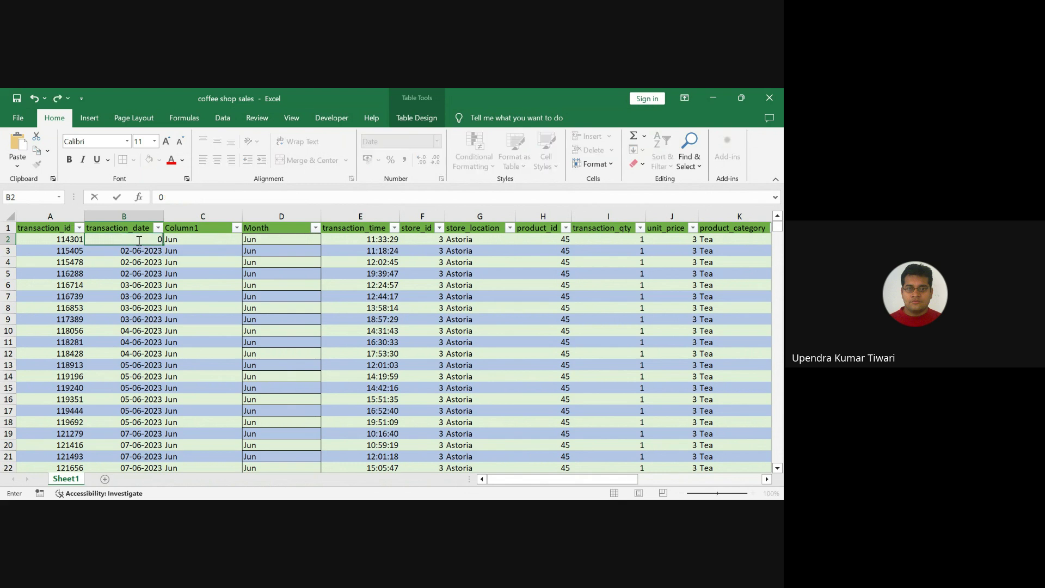
text(1,06,2023)
click(226, 294)
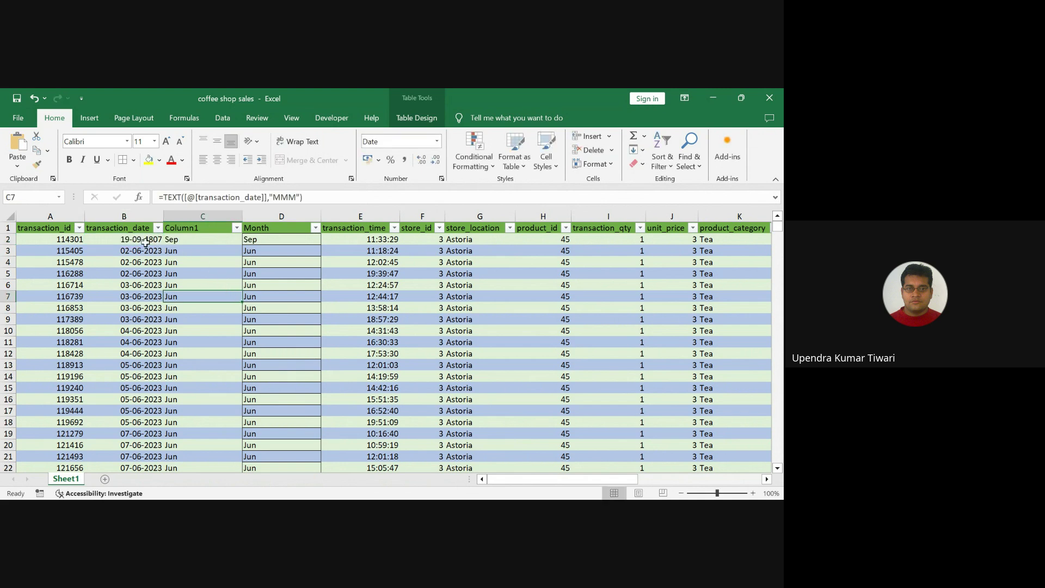
key(ctrl+z)
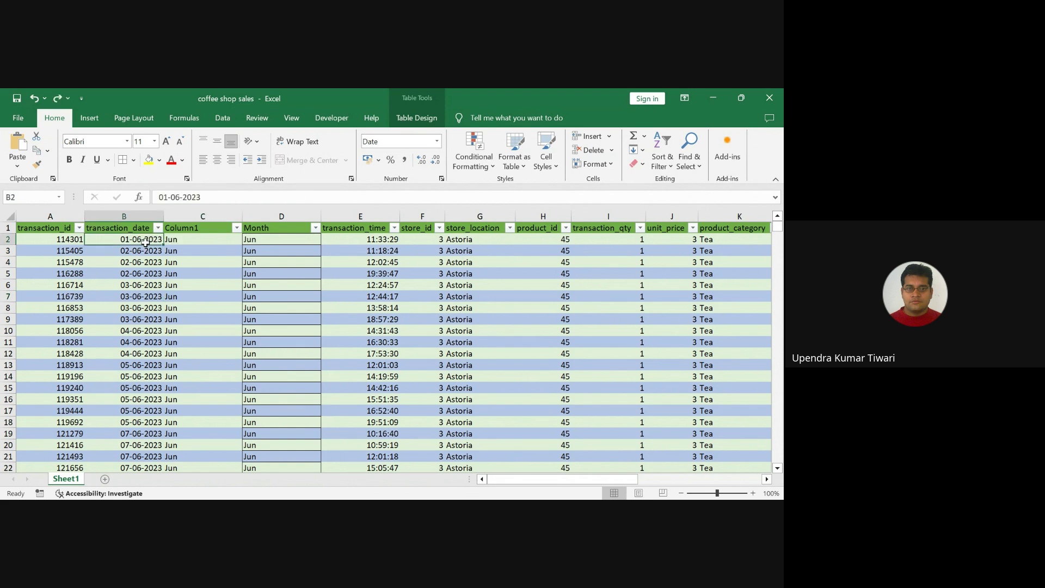
click(227, 312)
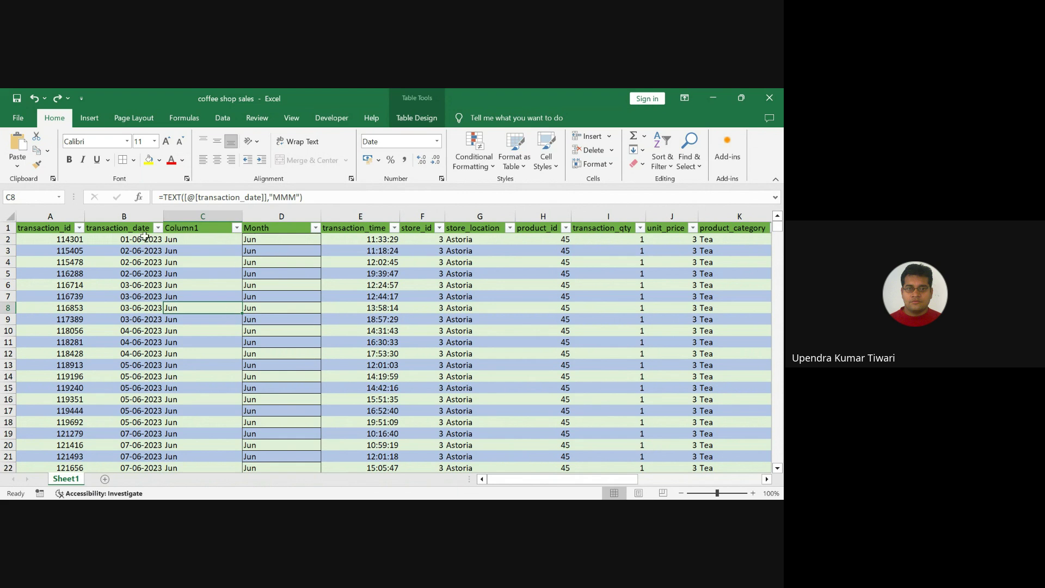
- Copy the entire sales table on Sheet1, from the transaction_id header through its last cell
click(15, 220)
click(62, 240)
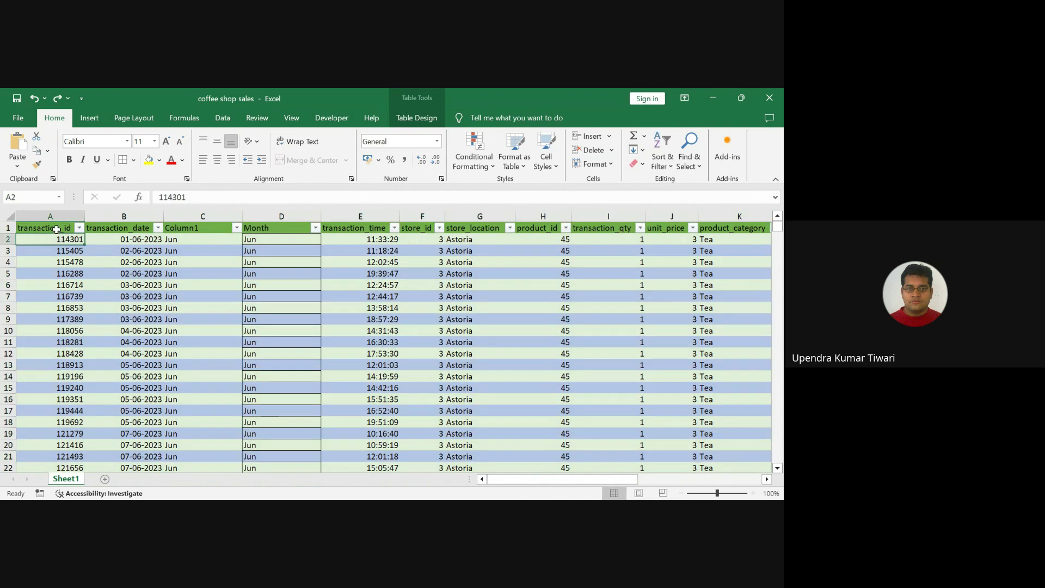
click(56, 229)
key(ctrl+shift+End)
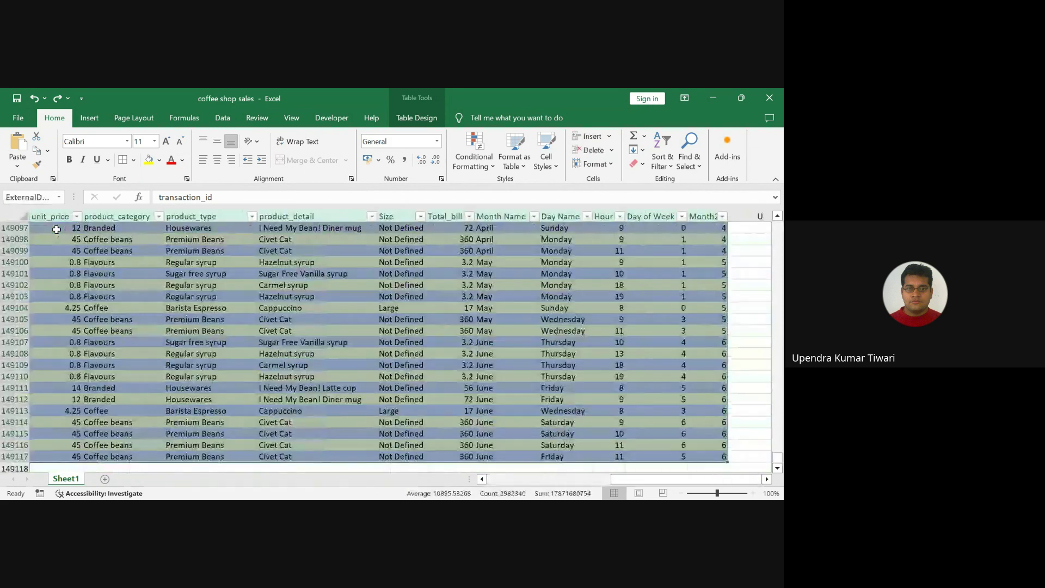
key(ctrl+c)
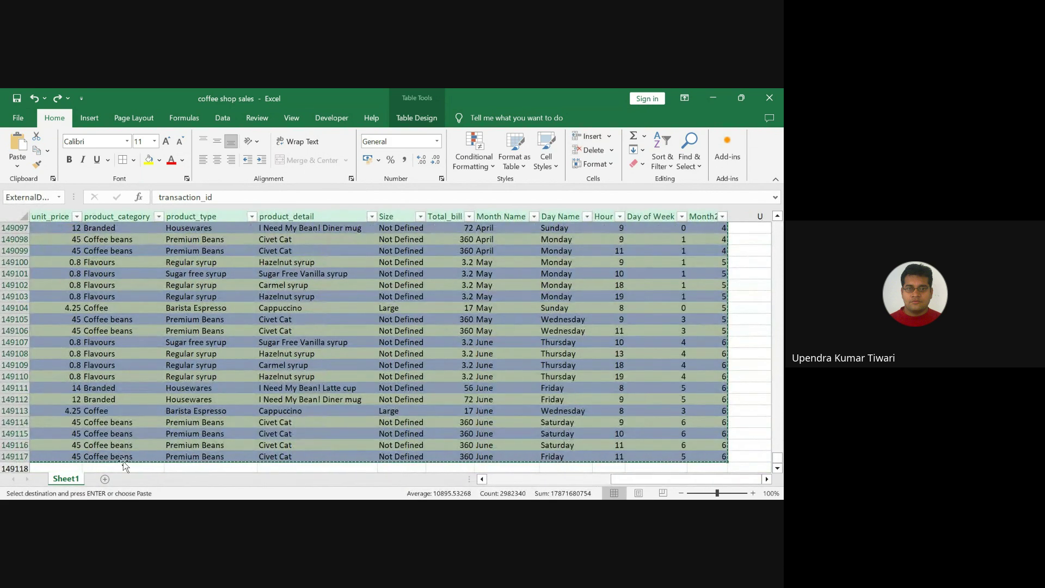
- Add a new worksheet and paste the copied sales table into it, starting at cell A1
click(105, 479)
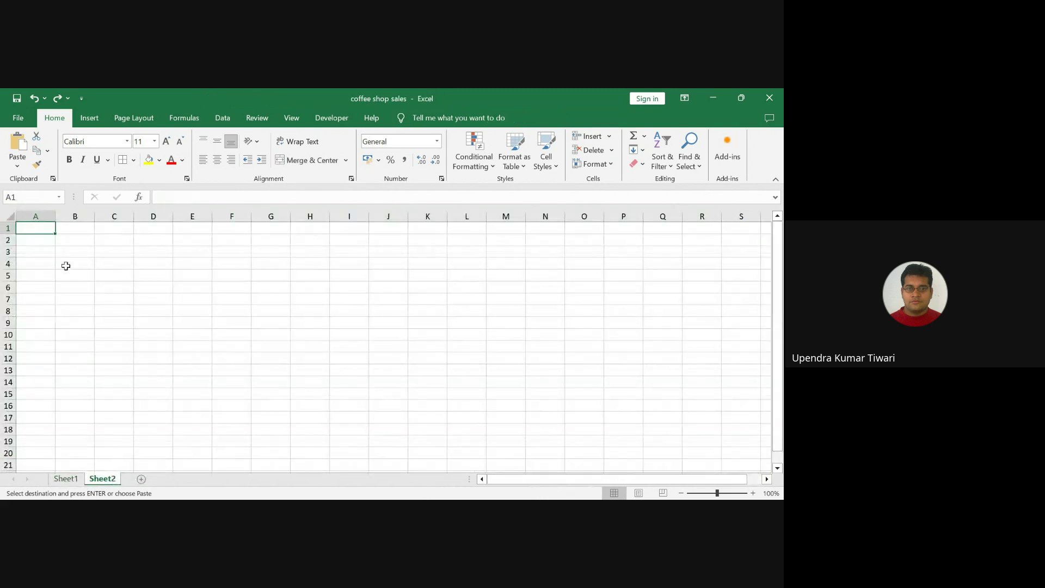
click(11, 216)
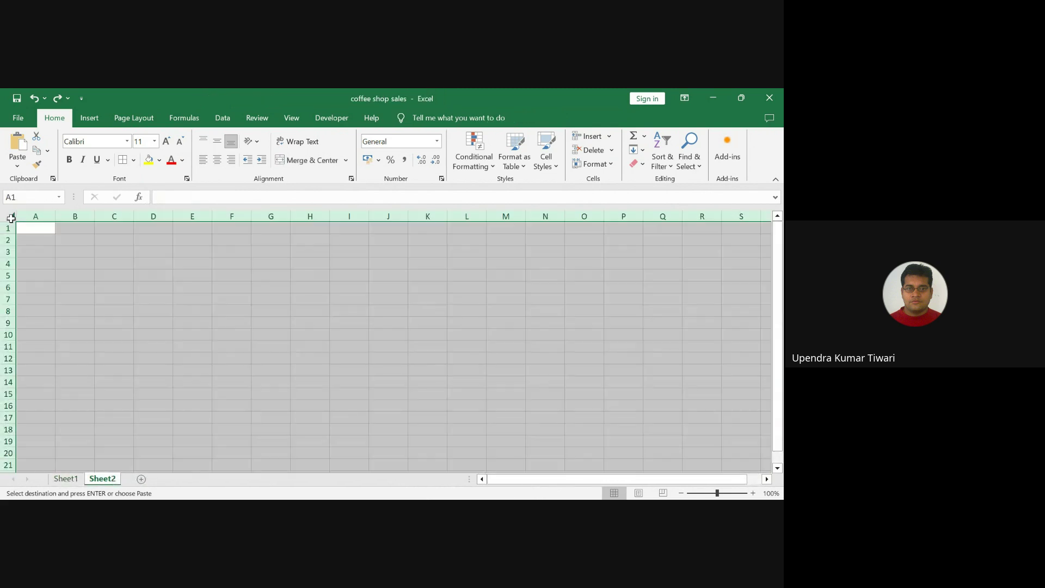
key(ctrl+v)
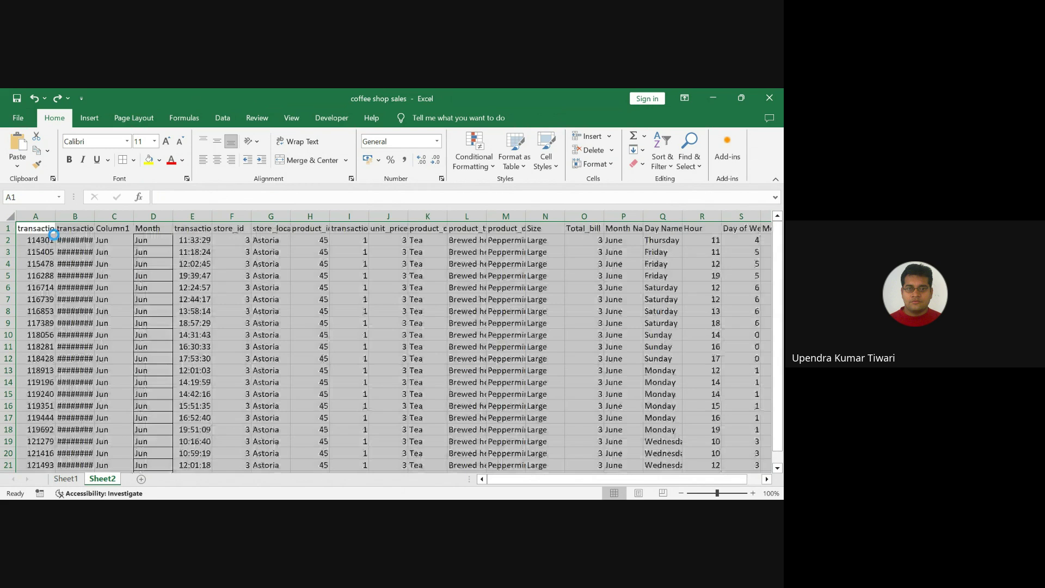
click(236, 321)
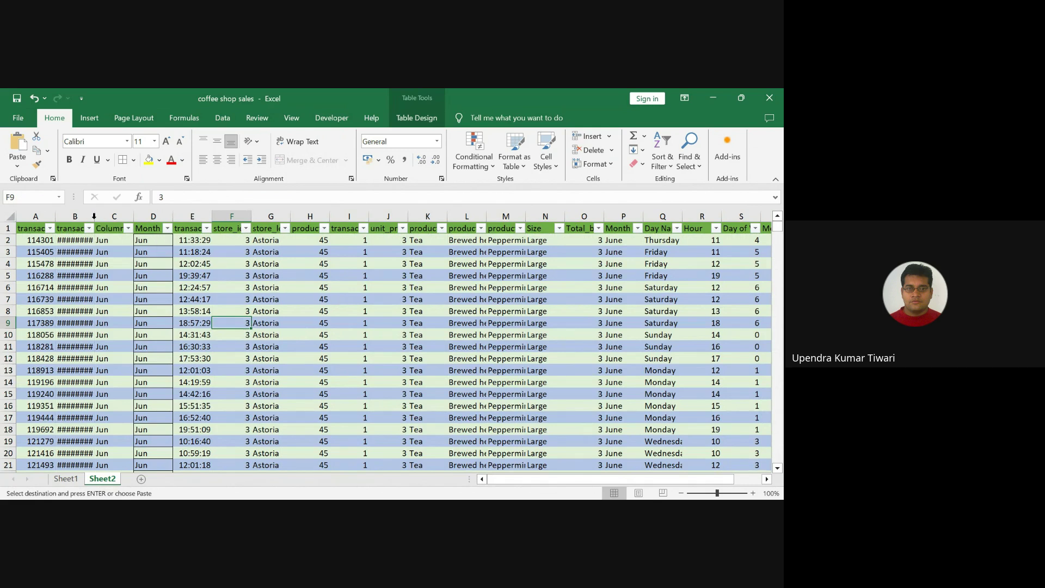
- Fit the width of the pasted transaction_date column to its contents and check the number format of cell B2
double_click(94, 218)
click(103, 243)
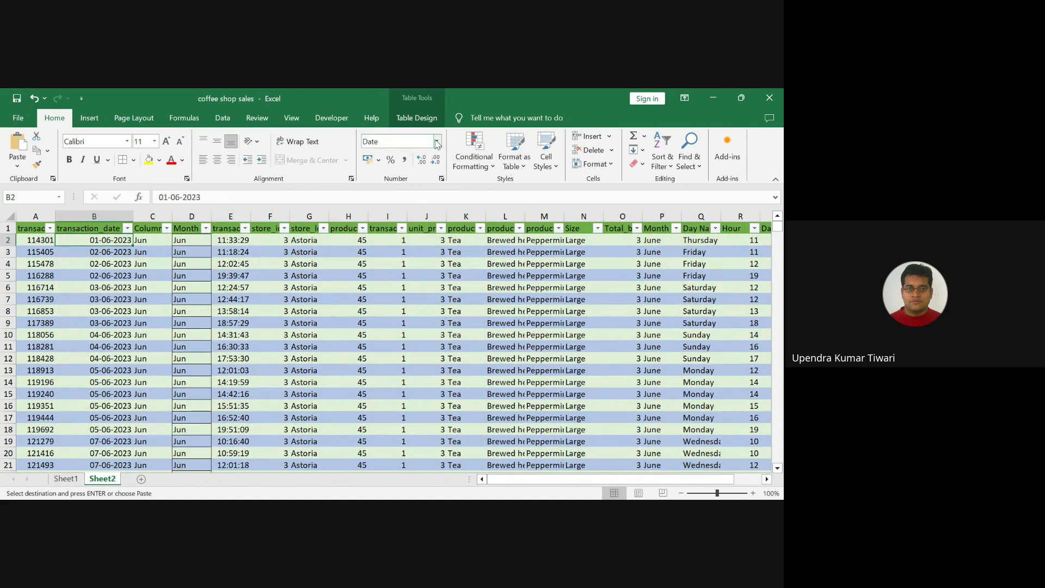
click(436, 142)
- Try entering =MONTH(date([@[transaction_date]])) in cell C2 of the copied table on Sheet2
click(155, 239)
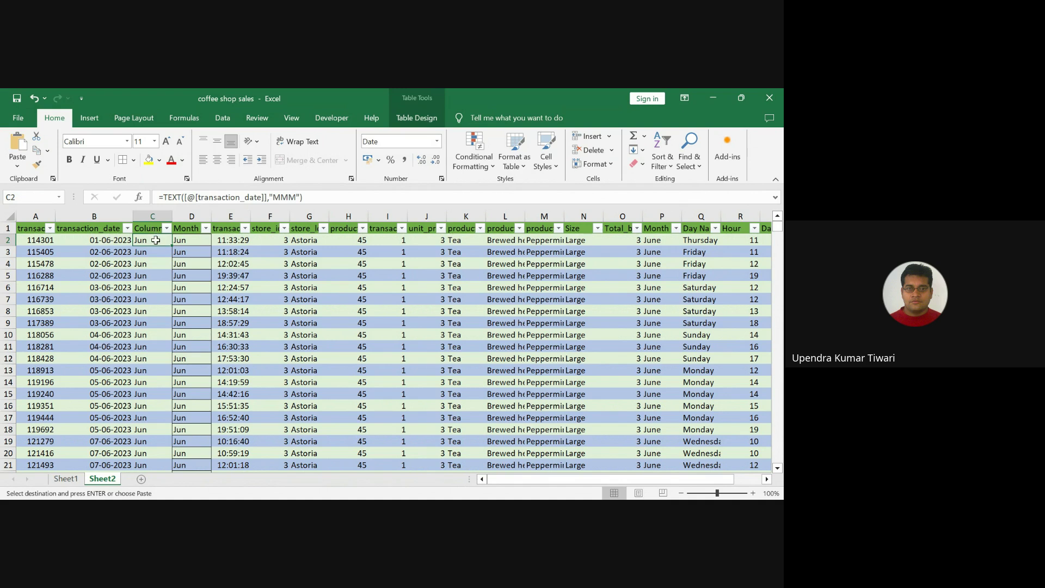
text(=month)
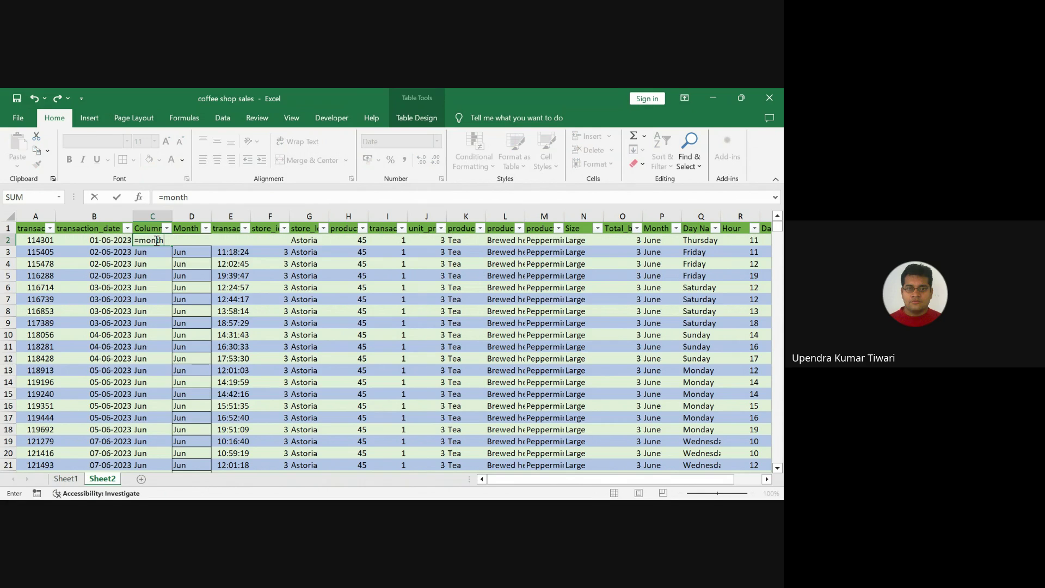
key(Tab)
text(date)
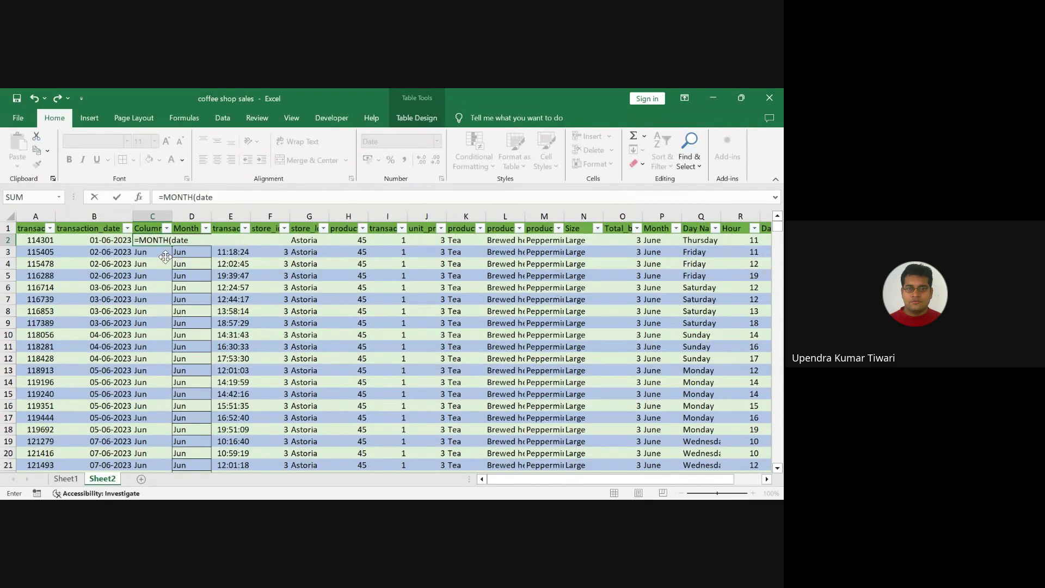
text(()
click(116, 240)
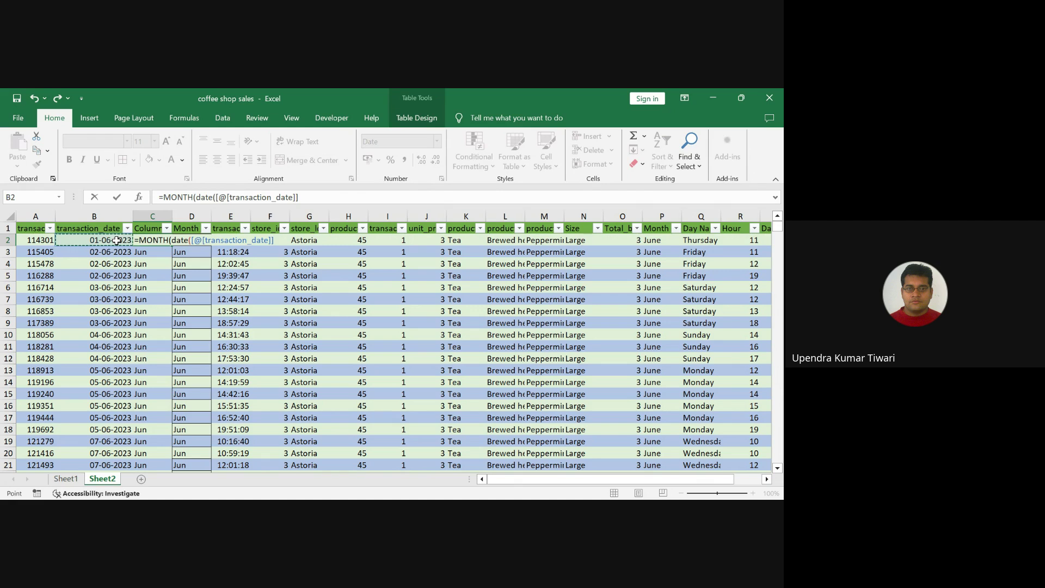
text())
key(Return)
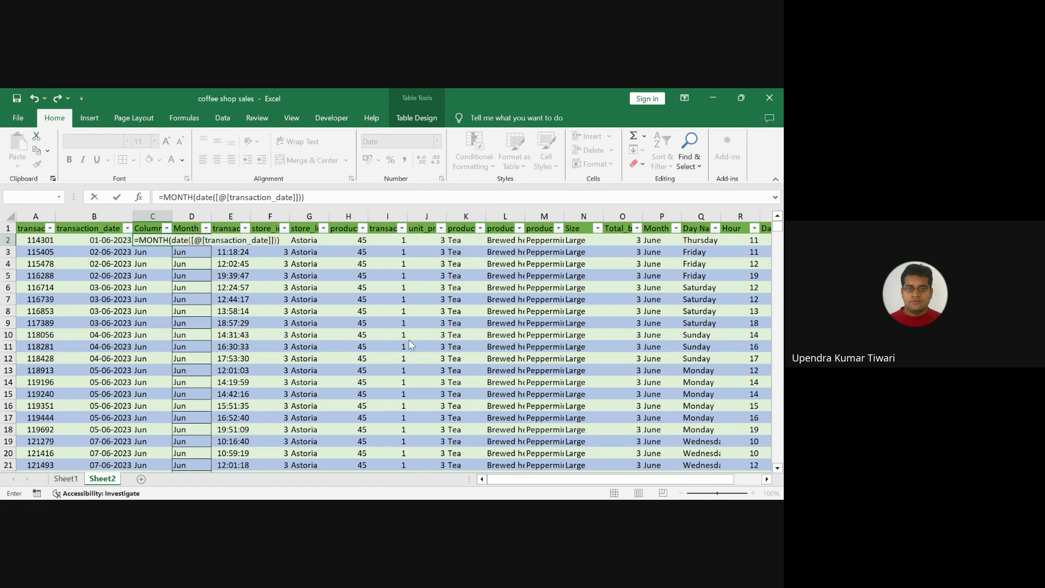
key(F2)
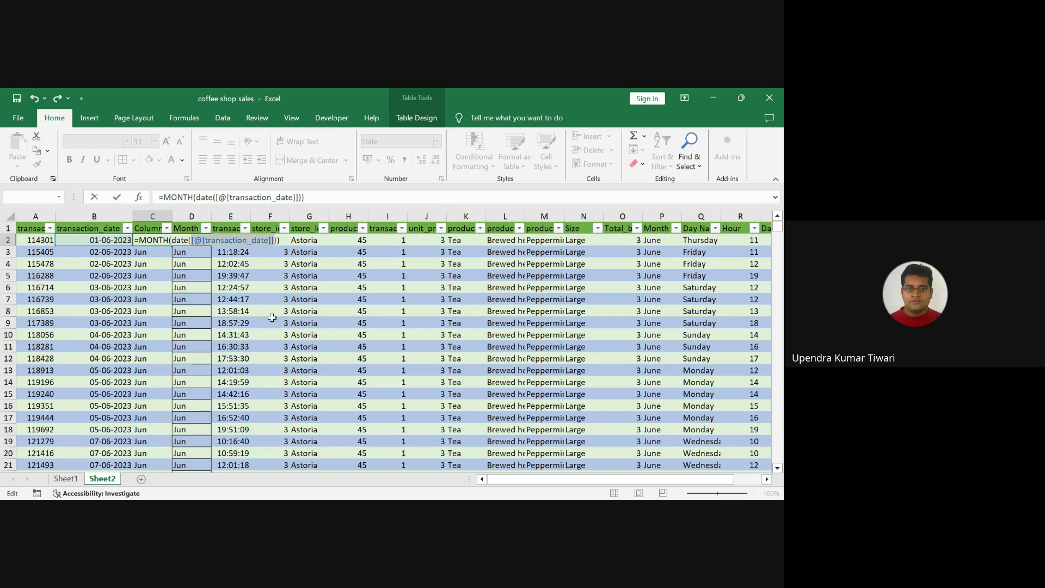
- Delete the whole MONTH formula from cell C2 and leave the cell empty
click(317, 194)
key(BackSpace)
key(BackSpace)
key(BackSpace)
key(BackSpace)
key(BackSpace)
key(BackSpace)
key(BackSpace)
key(BackSpace)
key(BackSpace)
key(BackSpace)
key(BackSpace)
key(BackSpace)
key(BackSpace)
key(BackSpace)
key(BackSpace)
key(BackSpace)
key(BackSpace)
key(BackSpace)
key(BackSpace)
key(BackSpace)
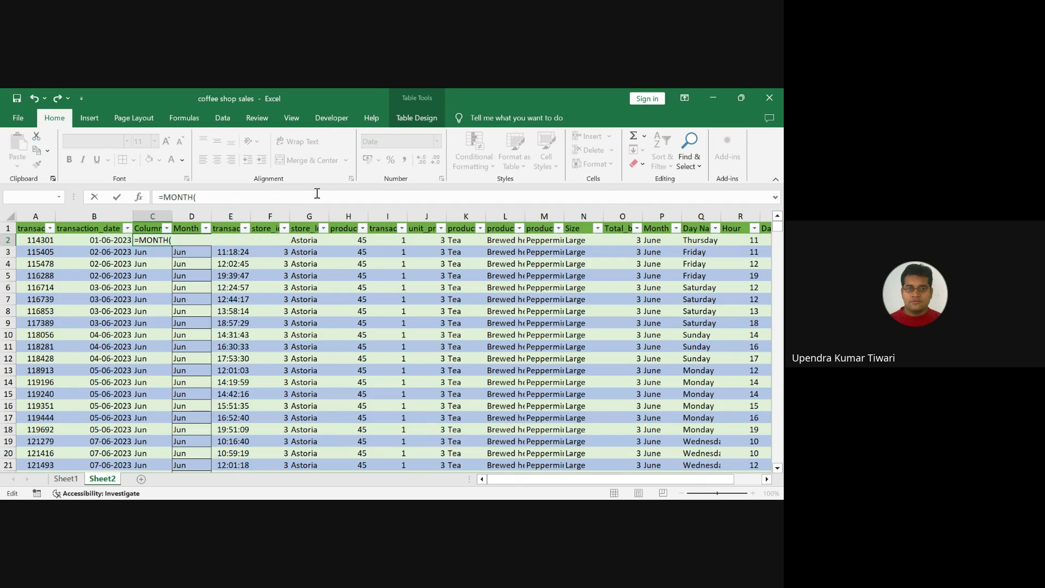
text(")
key(BackSpace)
key(BackSpace)
key(BackSpace)
key(BackSpace)
key(BackSpace)
key(BackSpace)
key(BackSpace)
key(BackSpace)
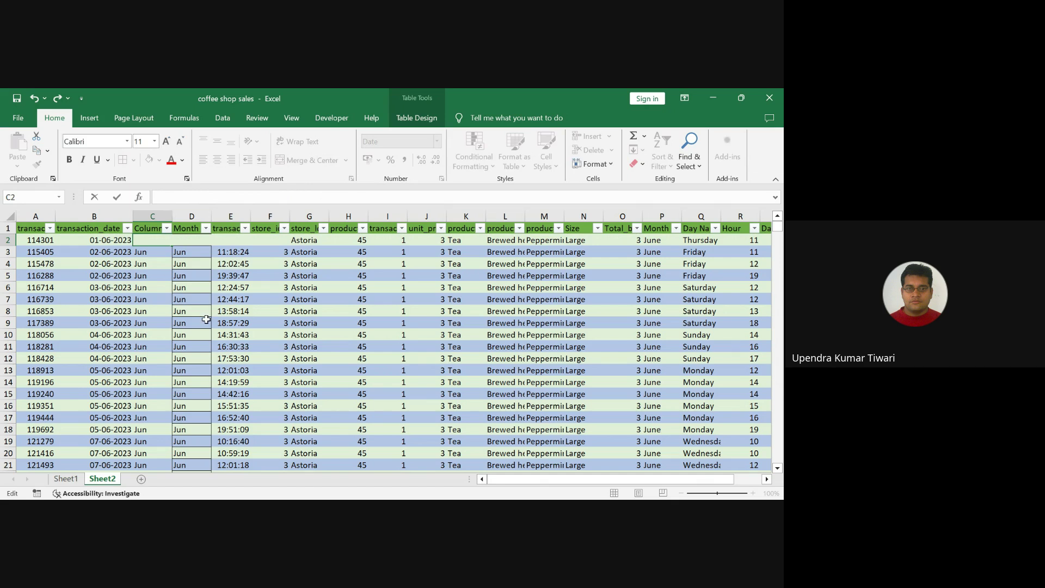
click(206, 321)
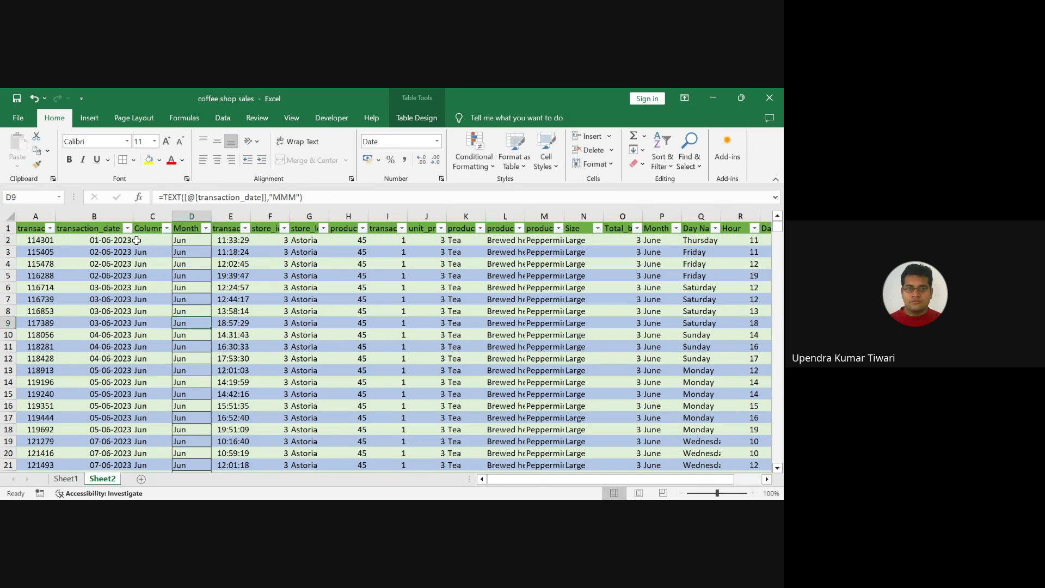
- Copy all the transaction dates on Sheet2, from cell B2 down to the last row of the table
click(113, 240)
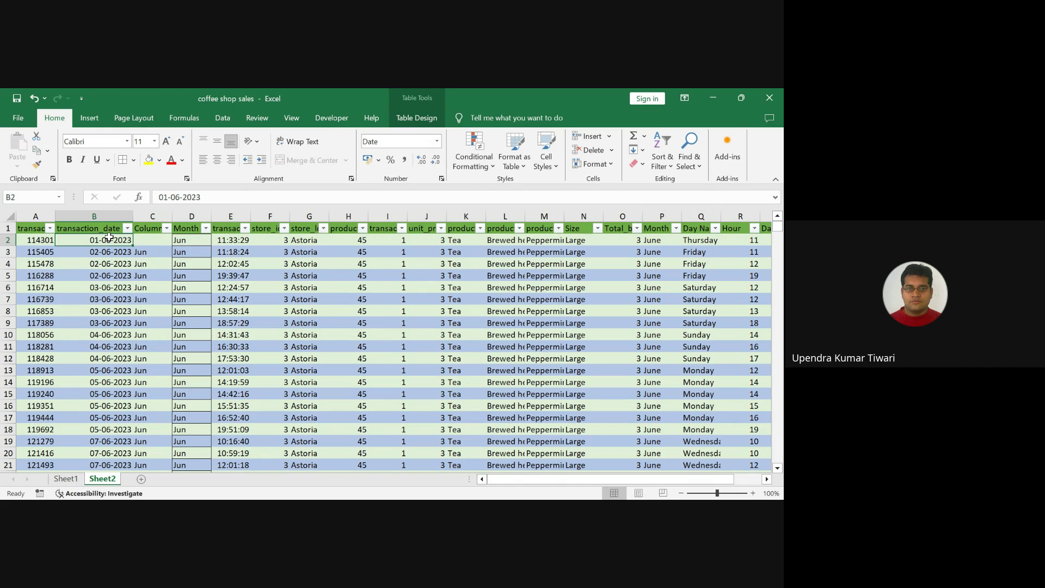
key(ctrl+shift+Down)
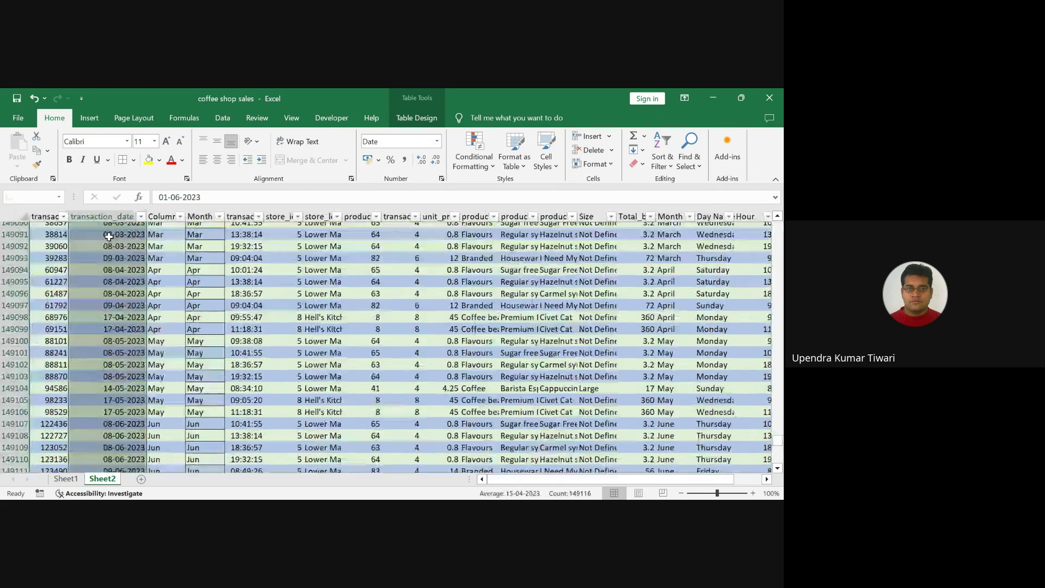
scroll(249, 337, up, 3)
scroll(249, 337, up, 18)
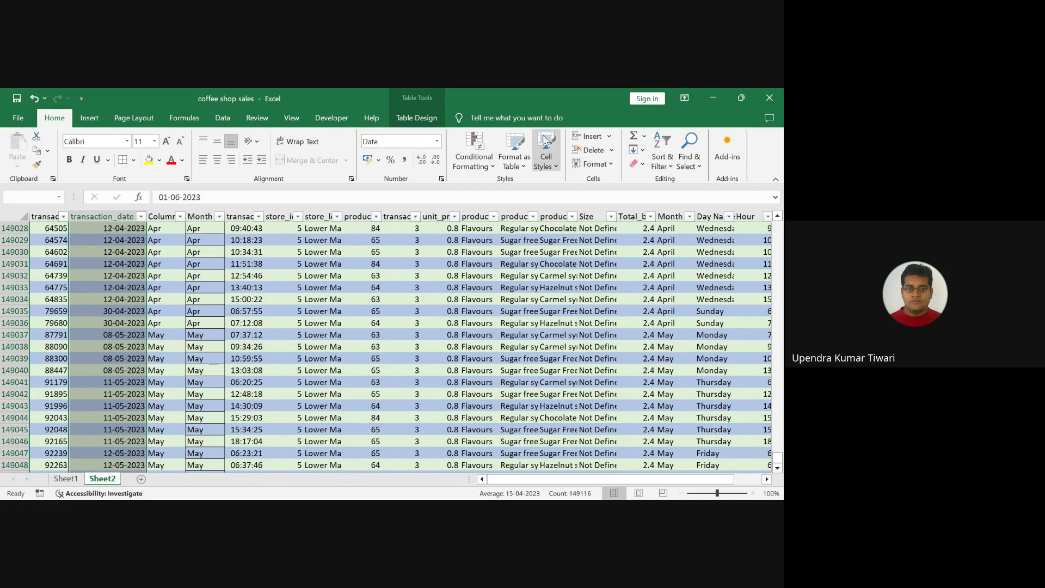
scroll(215, 274, up, 8)
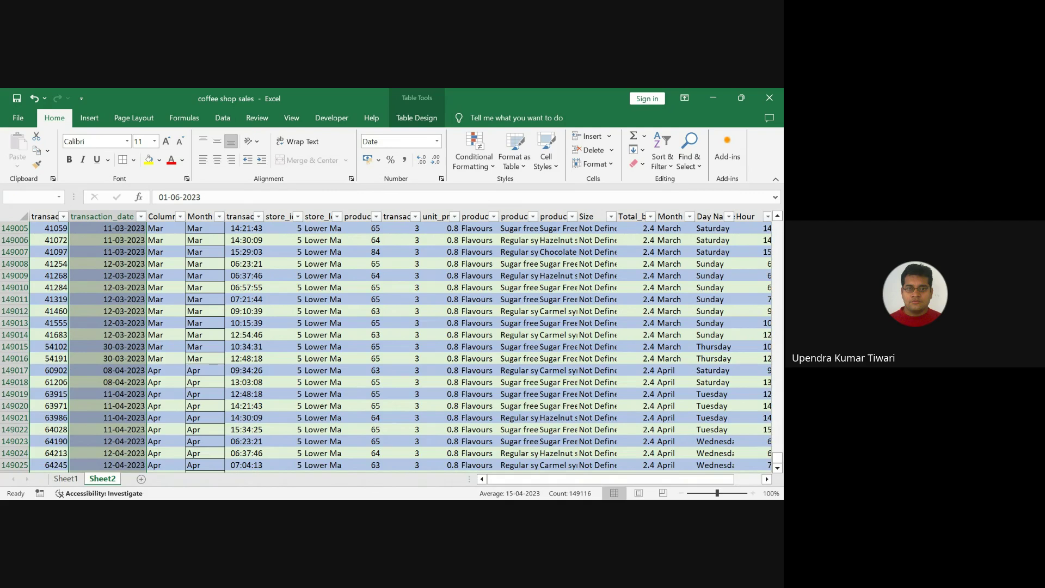
key(ctrl+Up)
key(ctrl+Down)
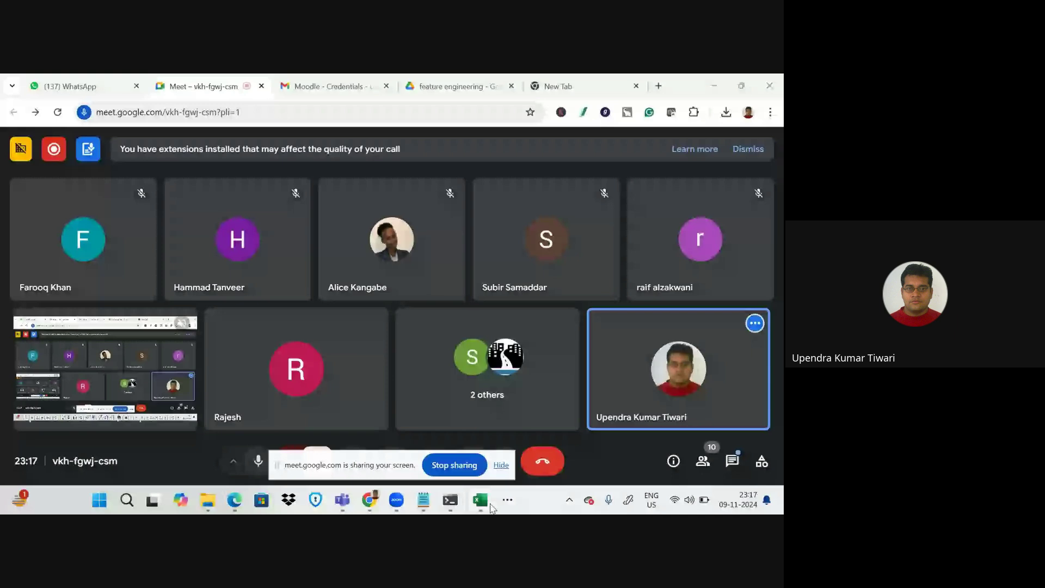
click(480, 499)
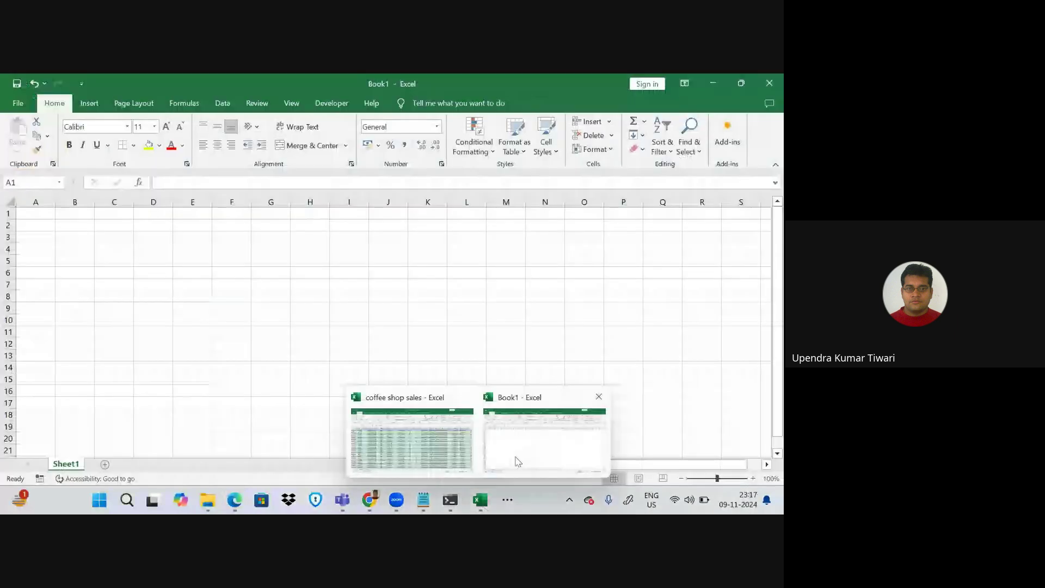
click(515, 460)
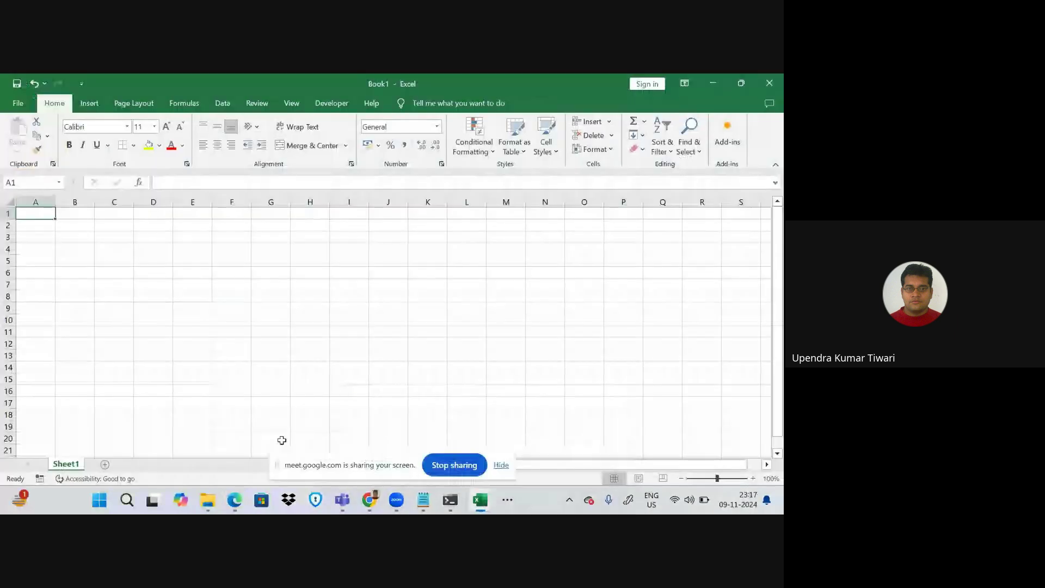
click(480, 500)
click(427, 464)
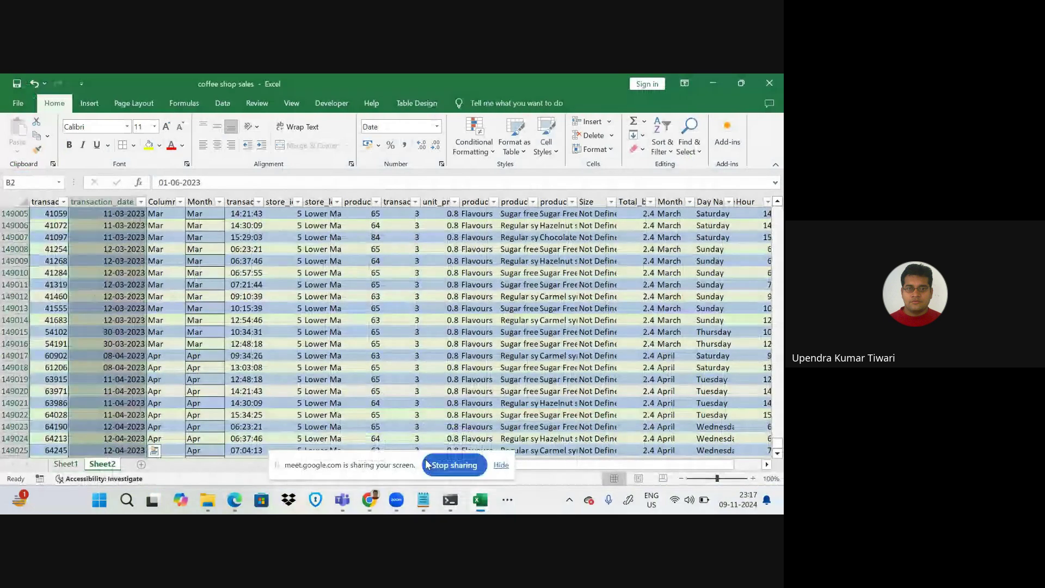
key(ctrl+c)
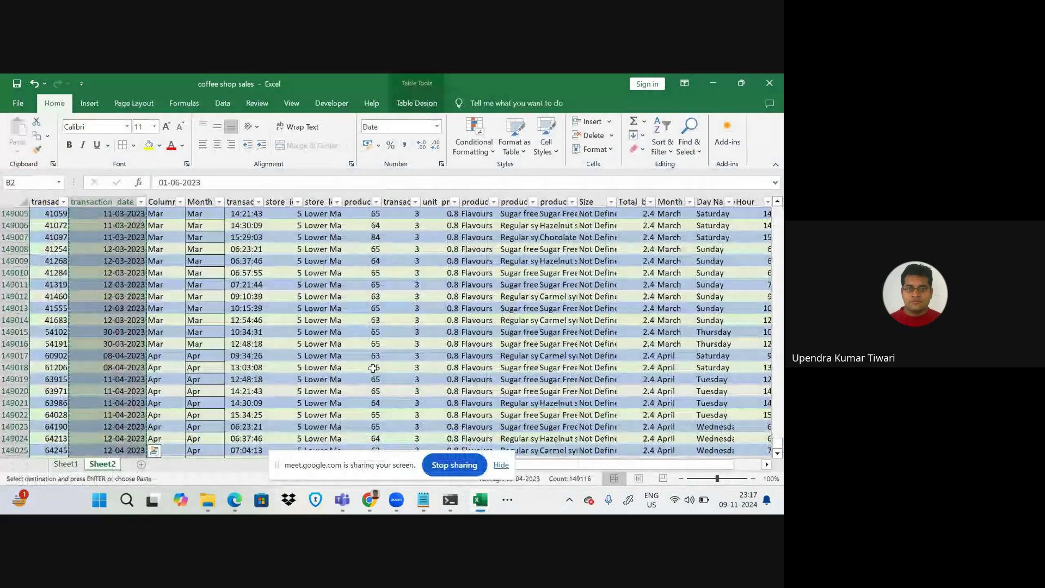
- Switch to the Book1 workbook, paste the copied dates starting at cell B1, and fit column B's width to them
click(480, 499)
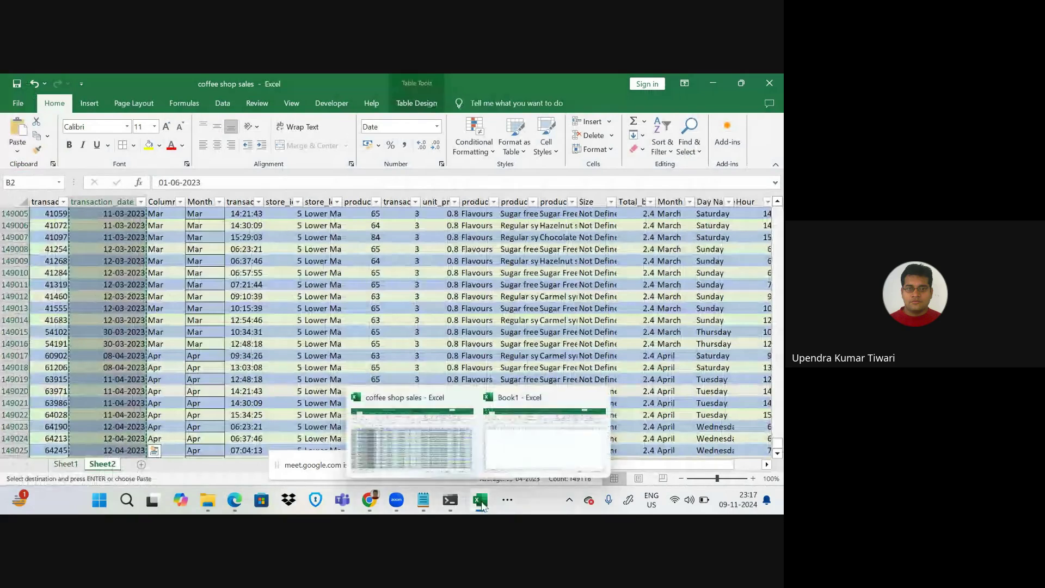
click(519, 443)
click(67, 213)
key(ctrl+v)
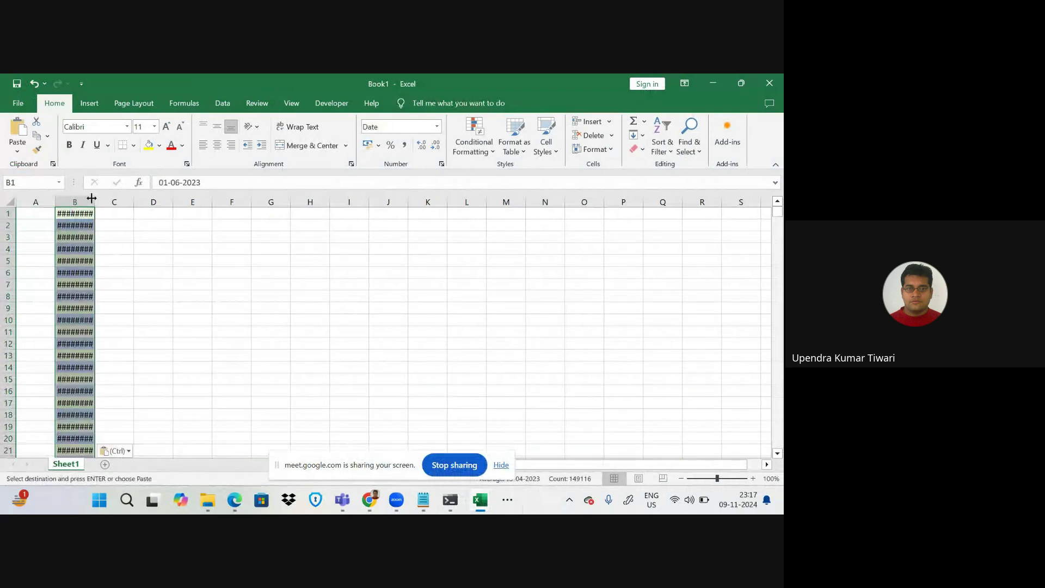
double_click(91, 198)
click(119, 248)
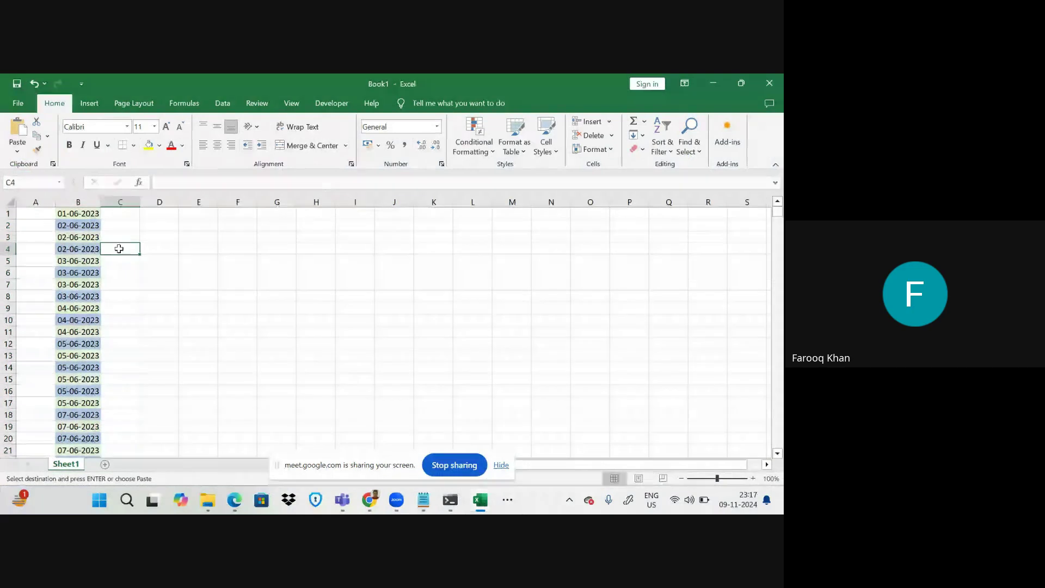
- Enter =MONTH(B1) in cell C1 of Book1 to extract the month number from the first date
click(131, 214)
text(=month)
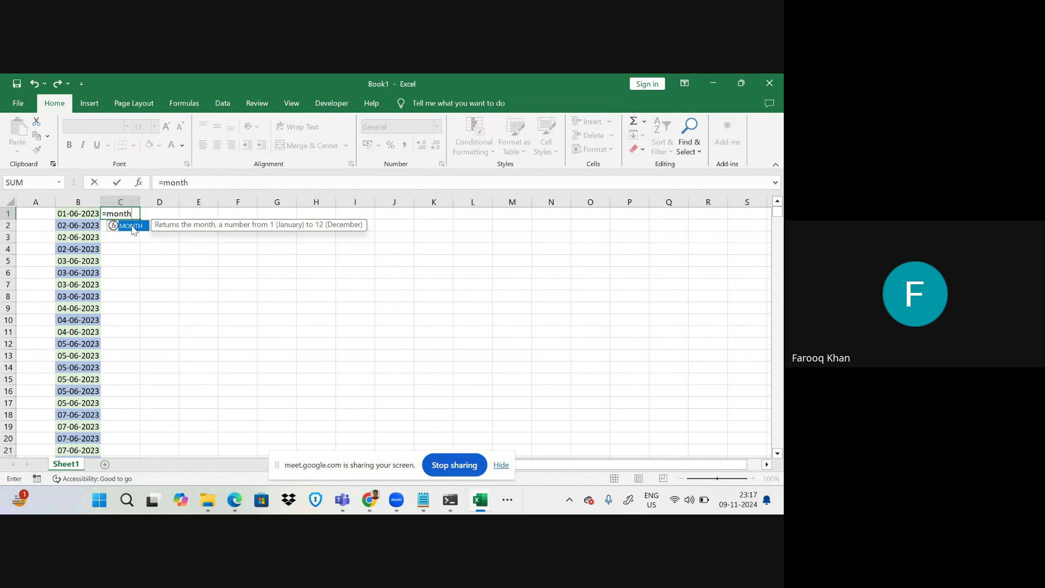
double_click(133, 228)
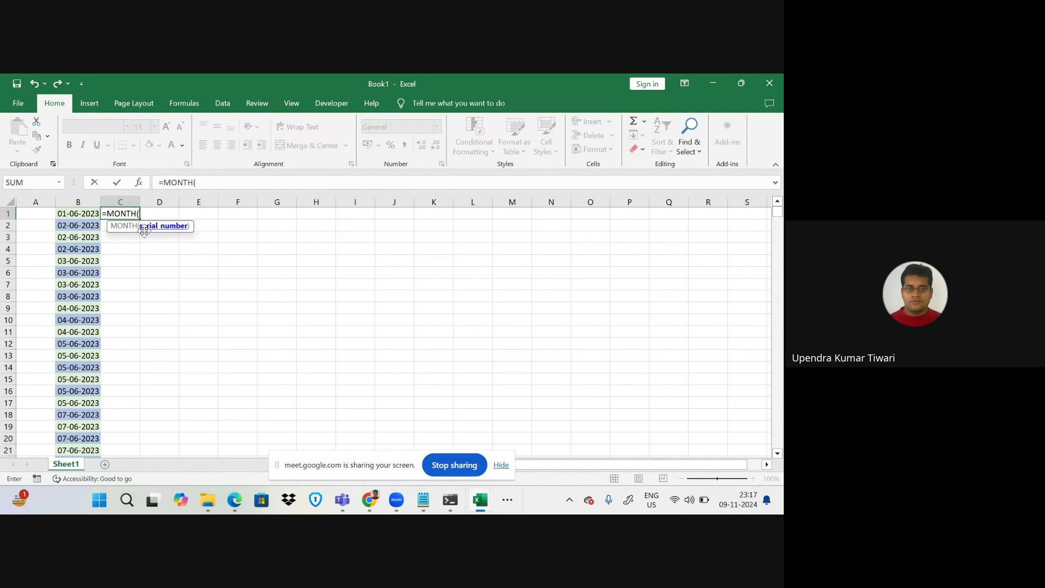
click(79, 214)
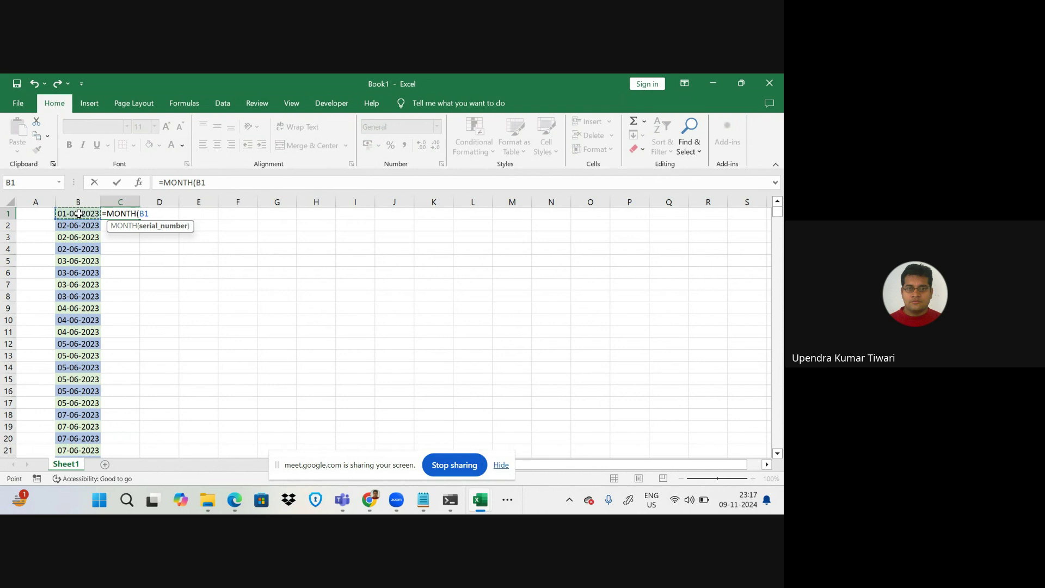
text())
key(Return)
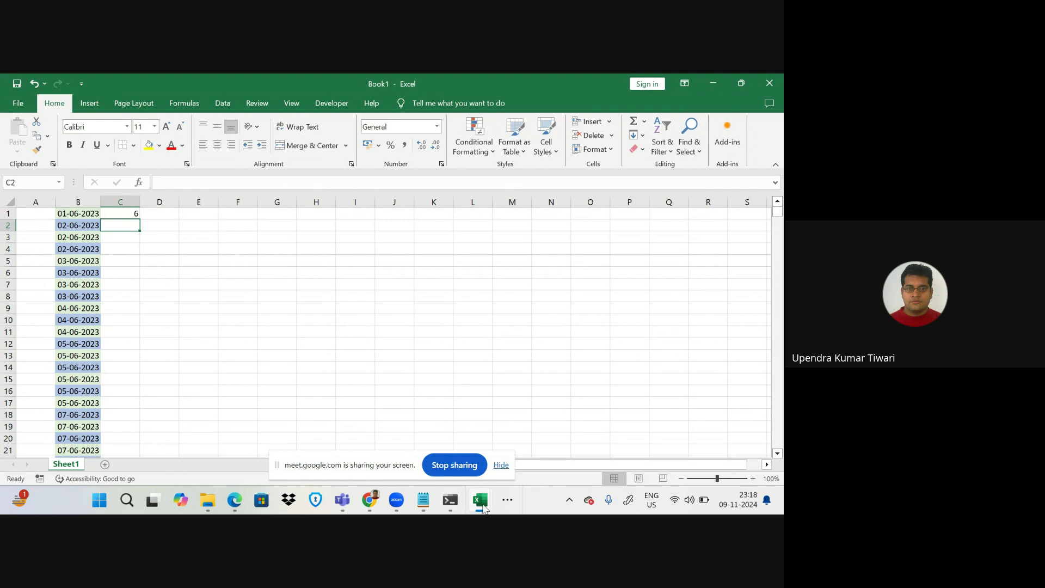
- Copy all of Sheet2 from the coffee shop sales workbook and paste it over the entire Sheet1 of Book1
mouse_move(482, 505)
click(411, 451)
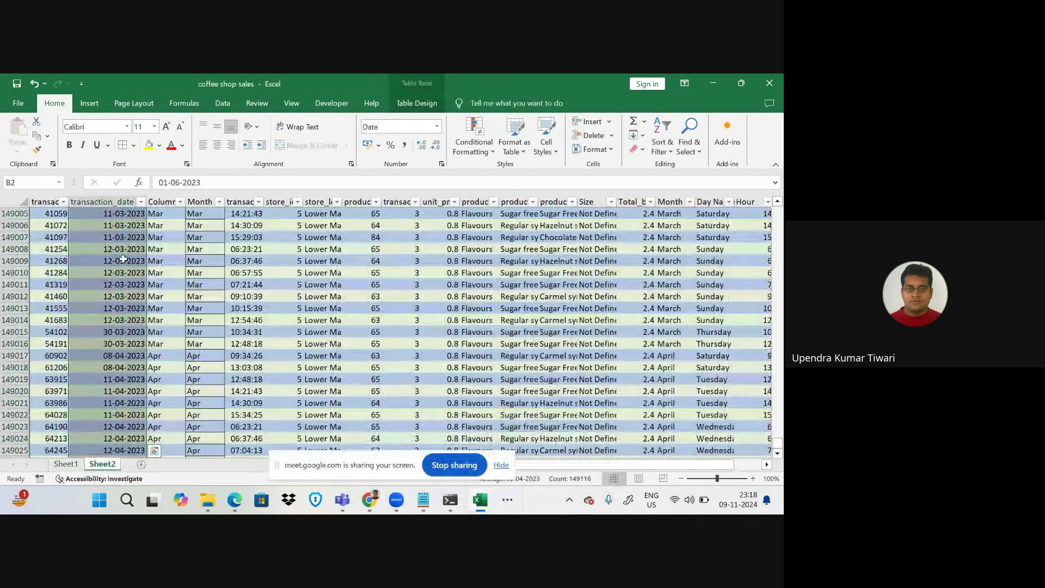
click(14, 204)
key(ctrl+c)
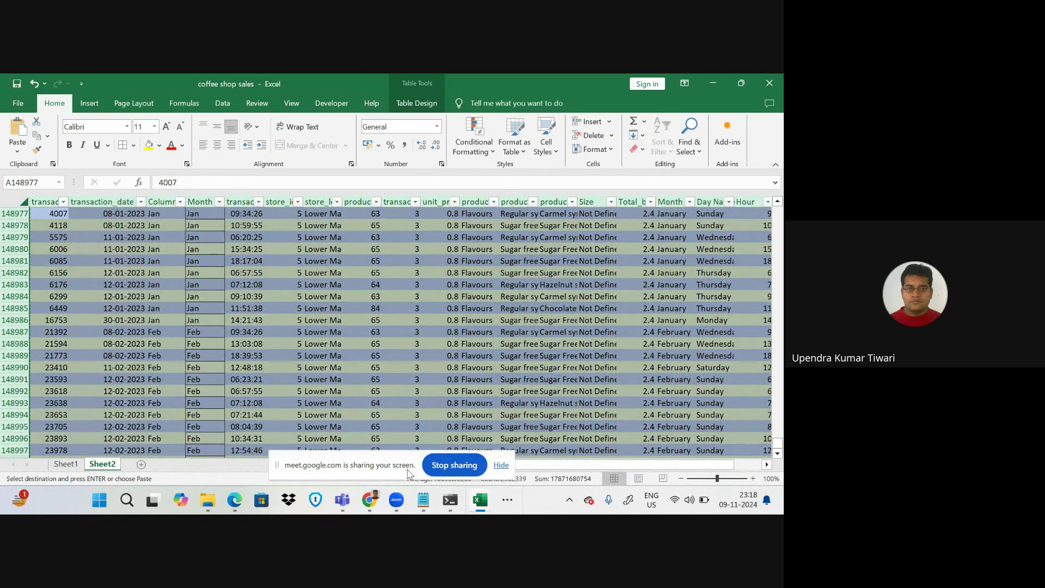
mouse_move(477, 501)
click(519, 444)
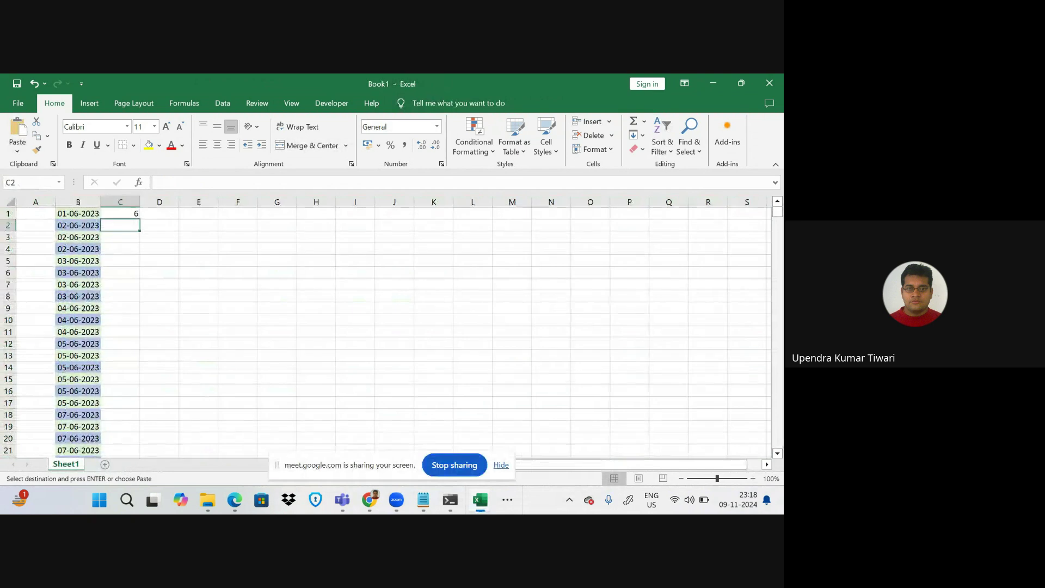
click(11, 202)
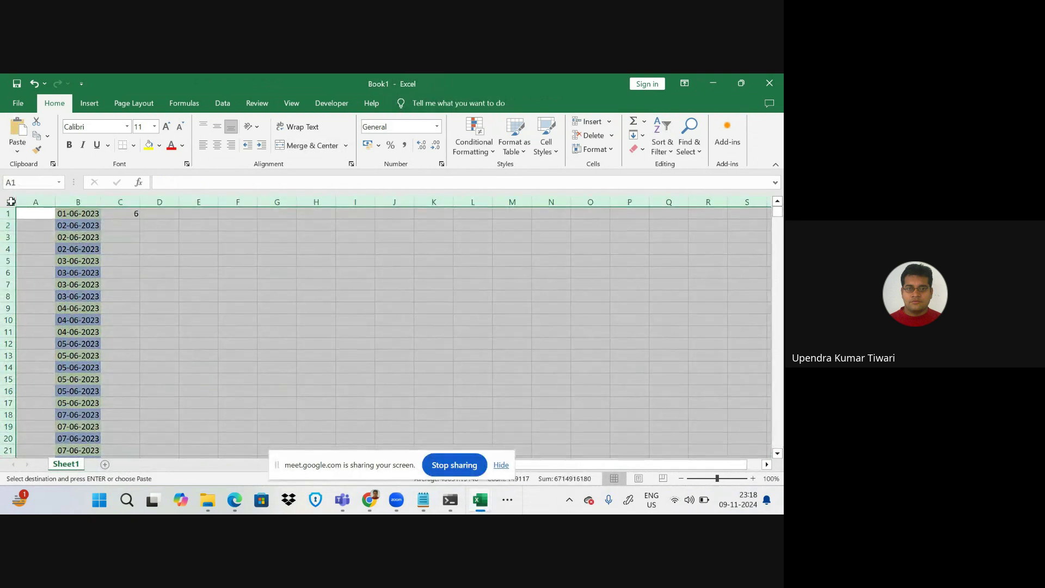
key(ctrl+v)
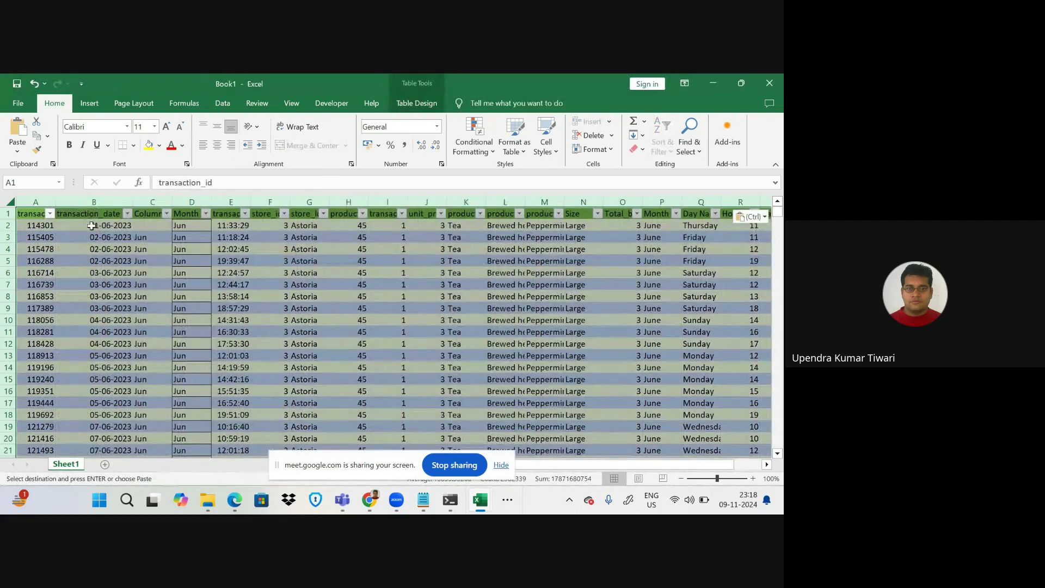
click(154, 225)
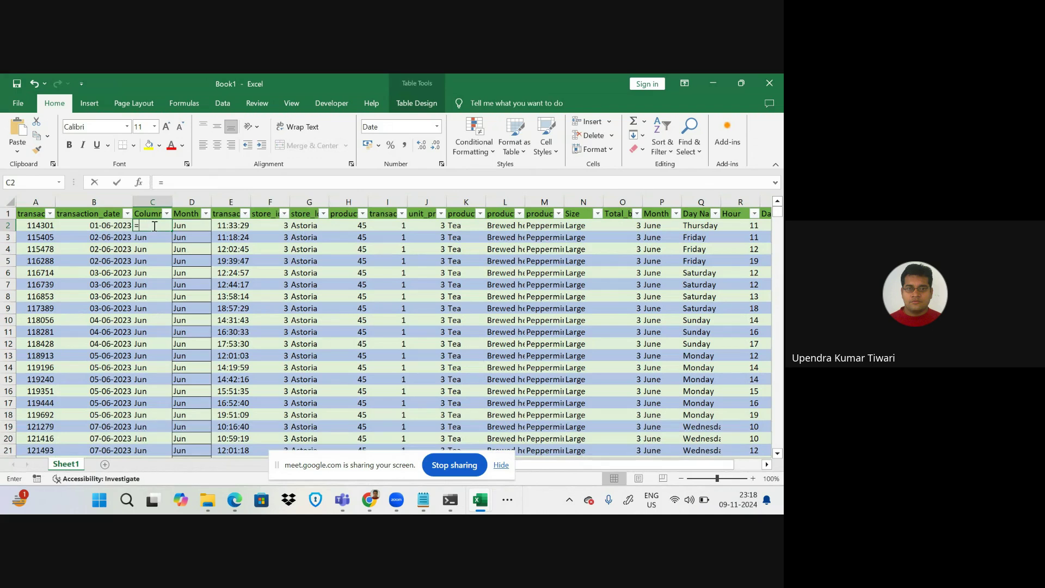
text(=)
click(109, 225)
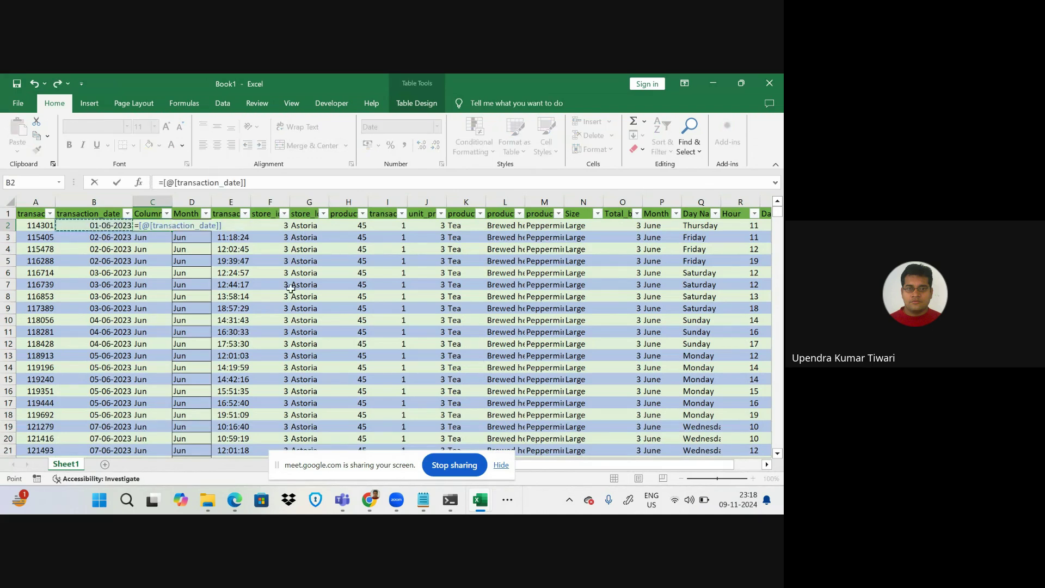
key(ctrl+z)
key(ctrl+z)
key(ctrl+z)
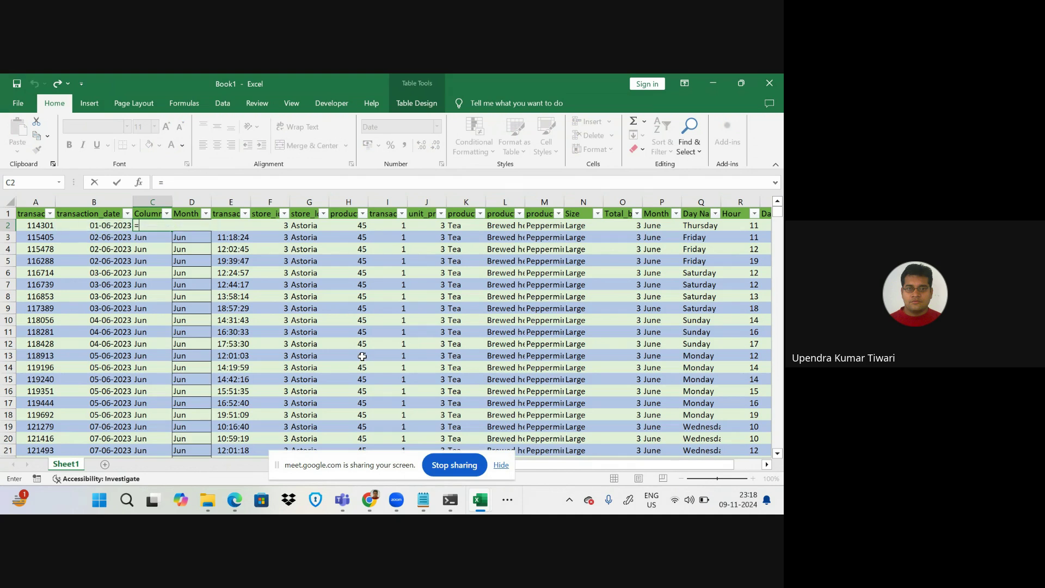
key(Escape)
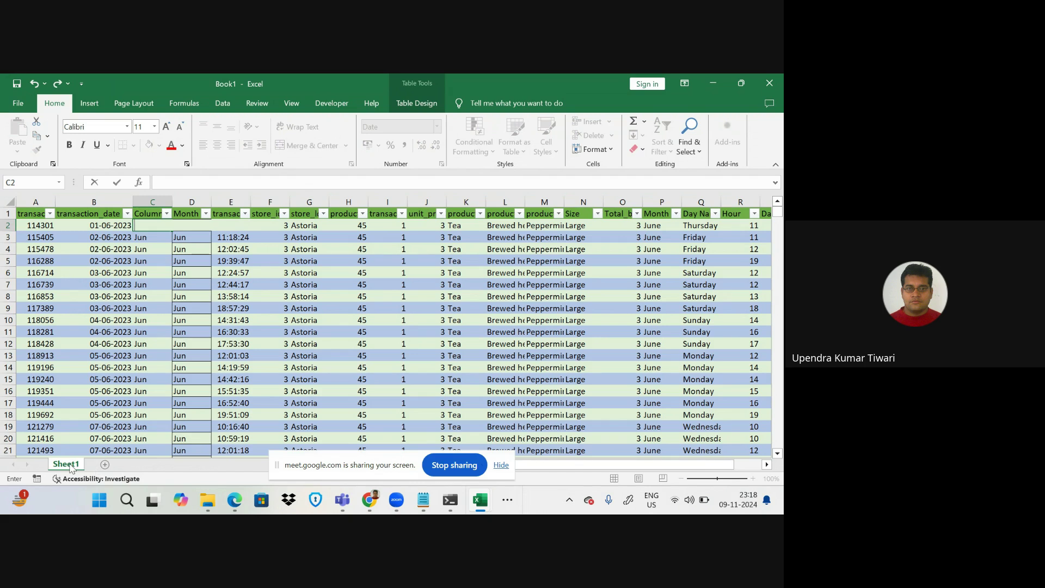
key(Escape)
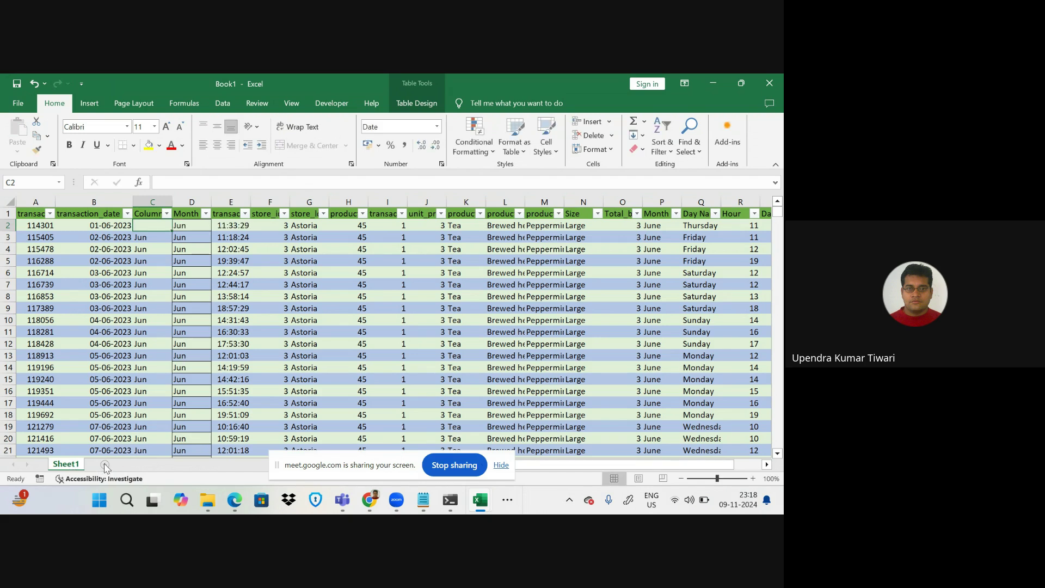
- Add a blank Sheet2 to Book1 and permanently delete its Sheet1 with the pasted data
click(105, 465)
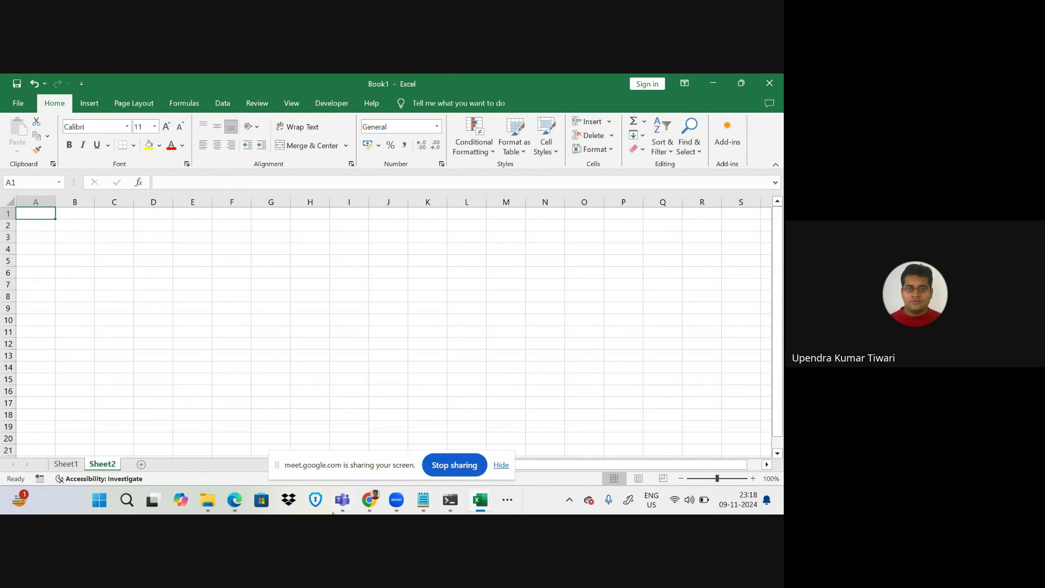
right_click(70, 467)
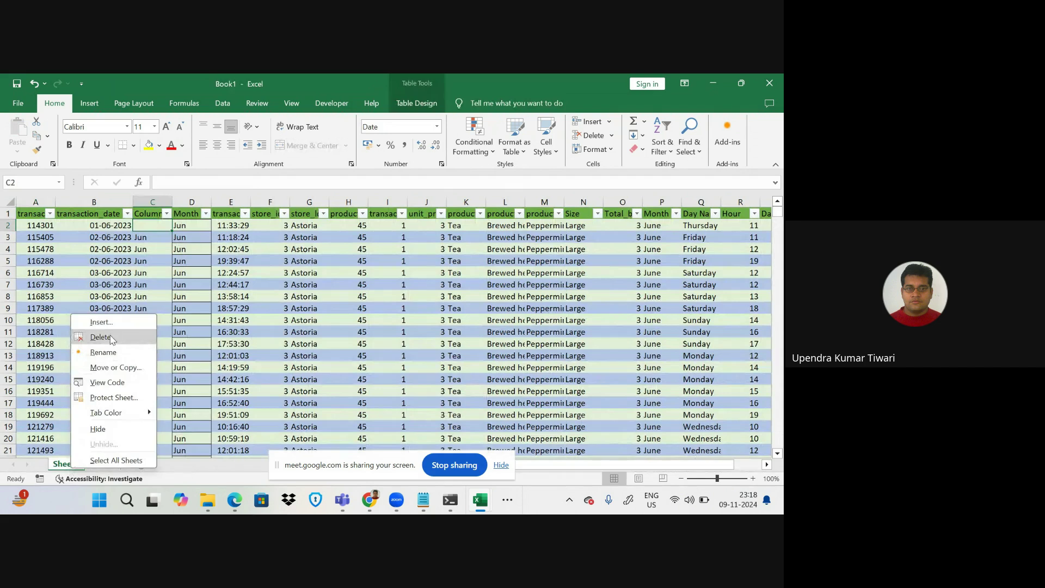
click(100, 337)
click(374, 319)
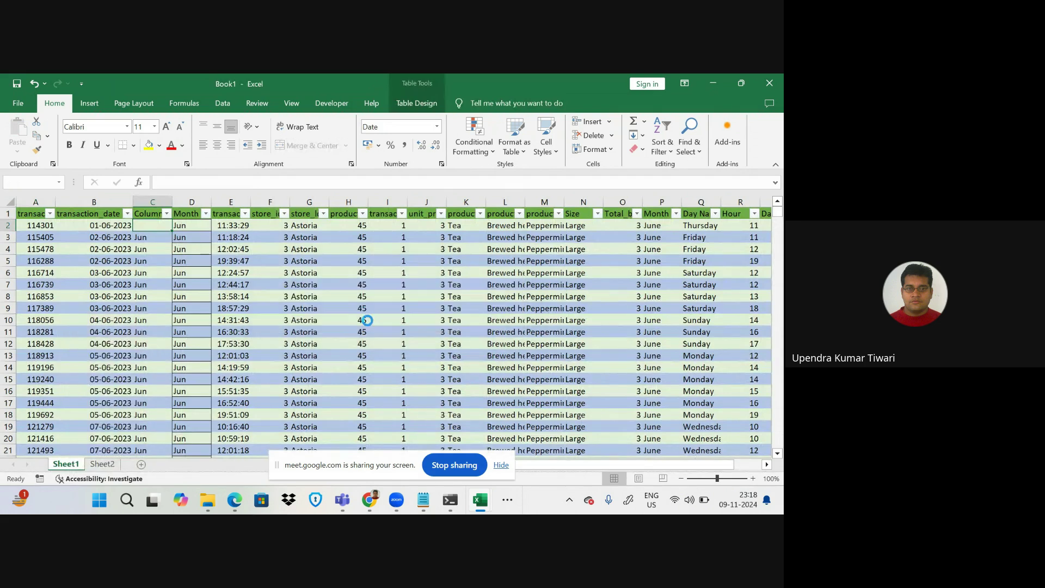
- Switch to the coffee shop sales workbook and copy Sheet2's transaction_id column from header cell A1 down to the last row
mouse_move(482, 503)
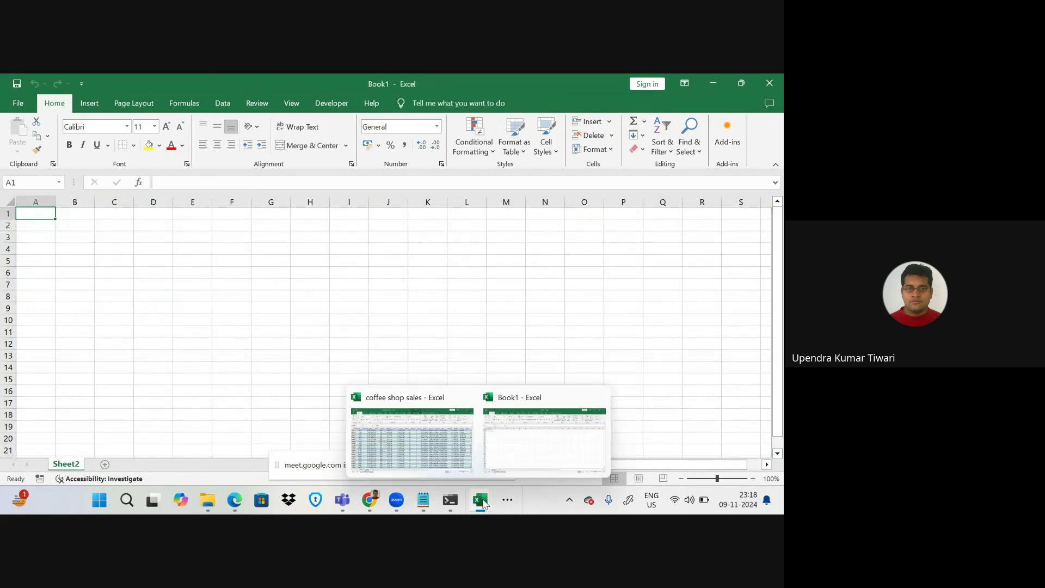
click(427, 446)
scroll(93, 281, up, 12)
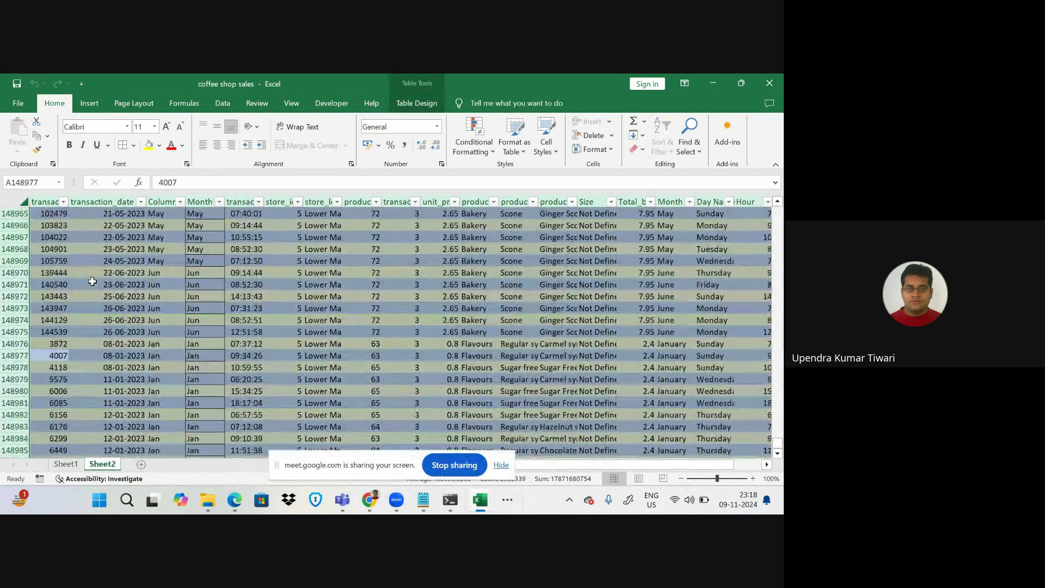
click(173, 242)
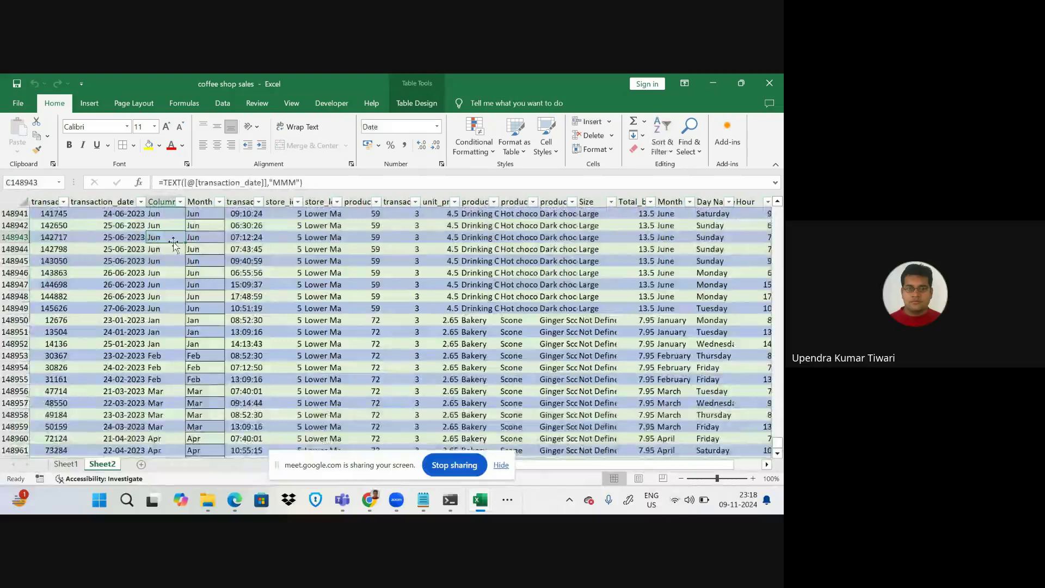
scroll(173, 241, up, 20)
right_click(173, 241)
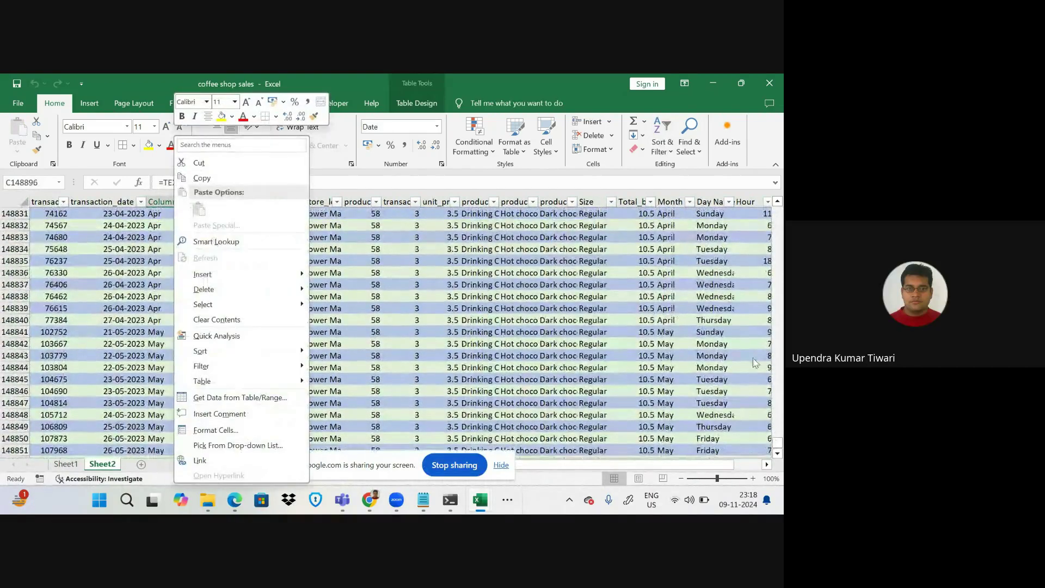
key(Escape)
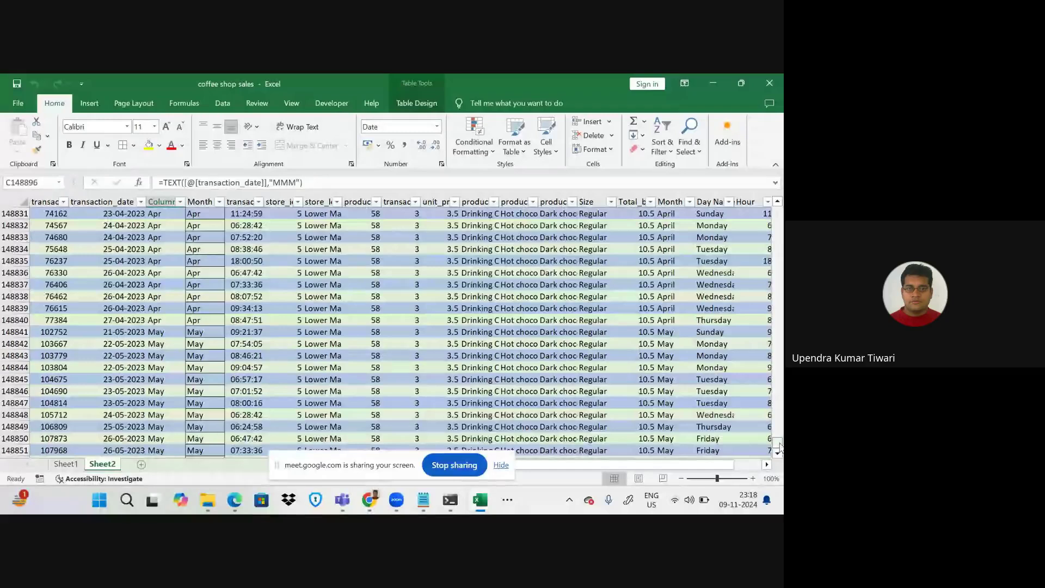
drag(777, 442, 754, 197)
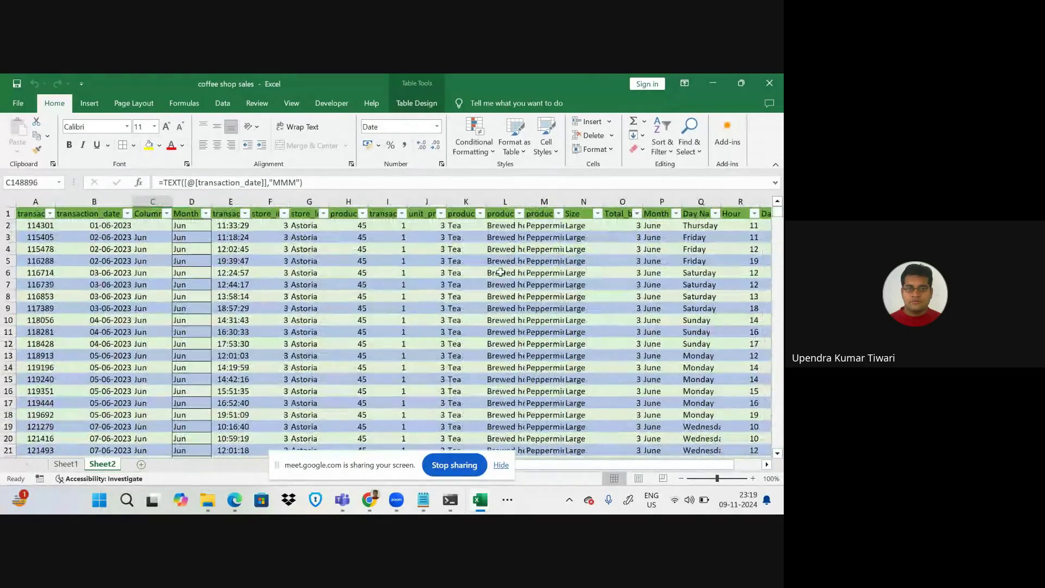
scroll(281, 415, down, 3)
scroll(281, 415, up, 3)
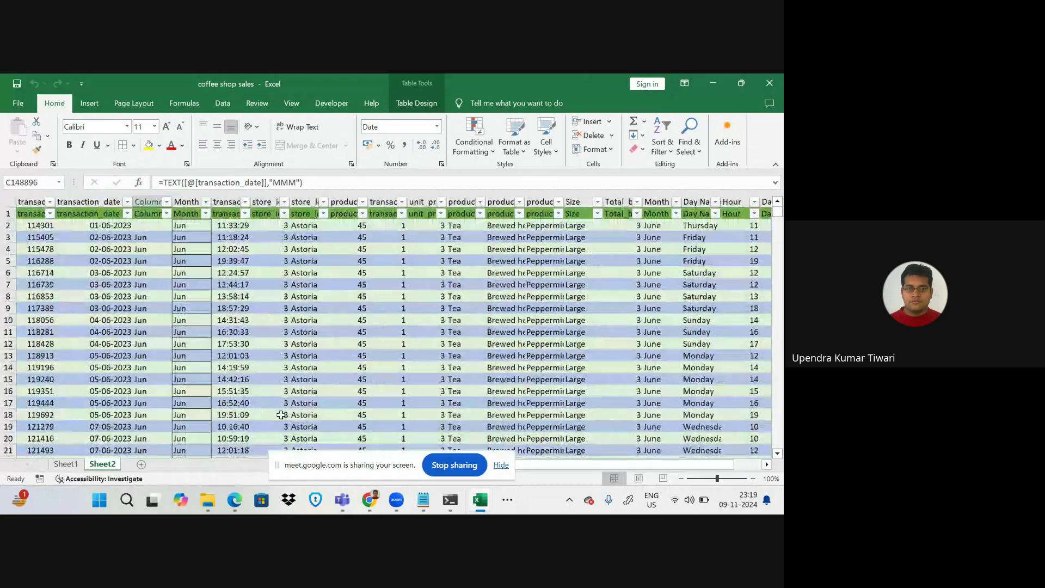
click(40, 225)
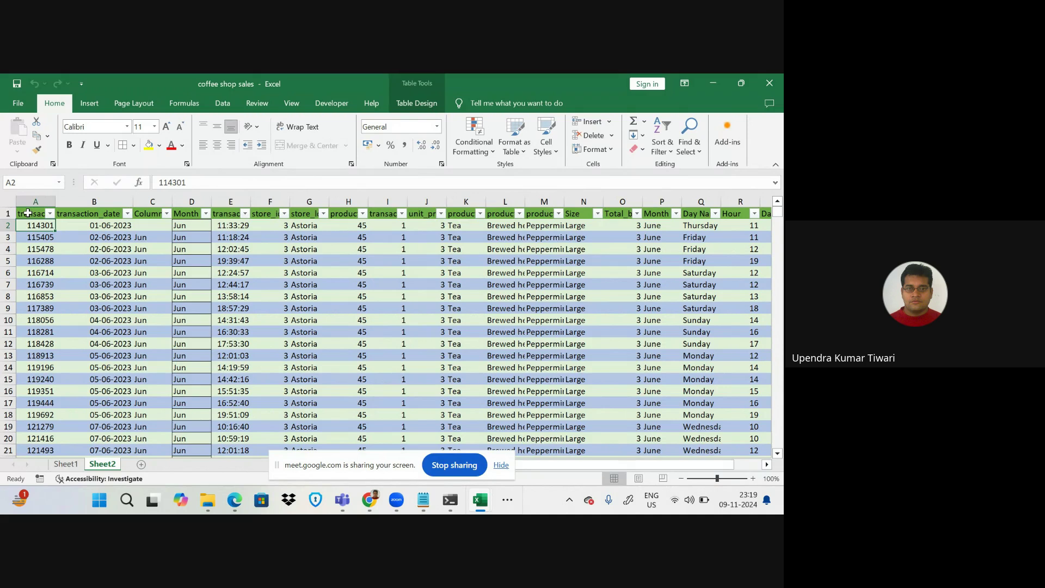
click(28, 213)
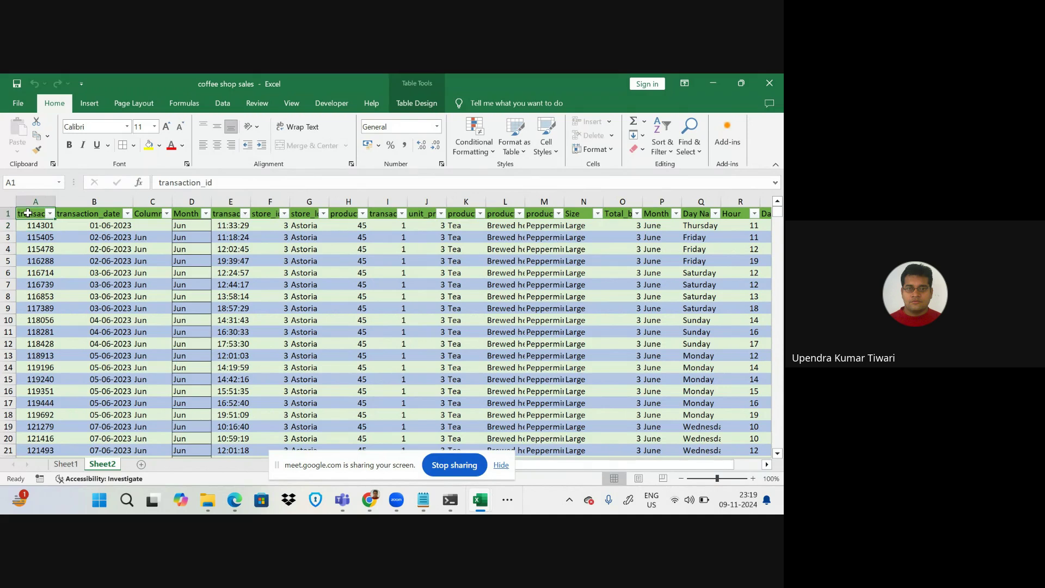
key(ctrl+shift+Down)
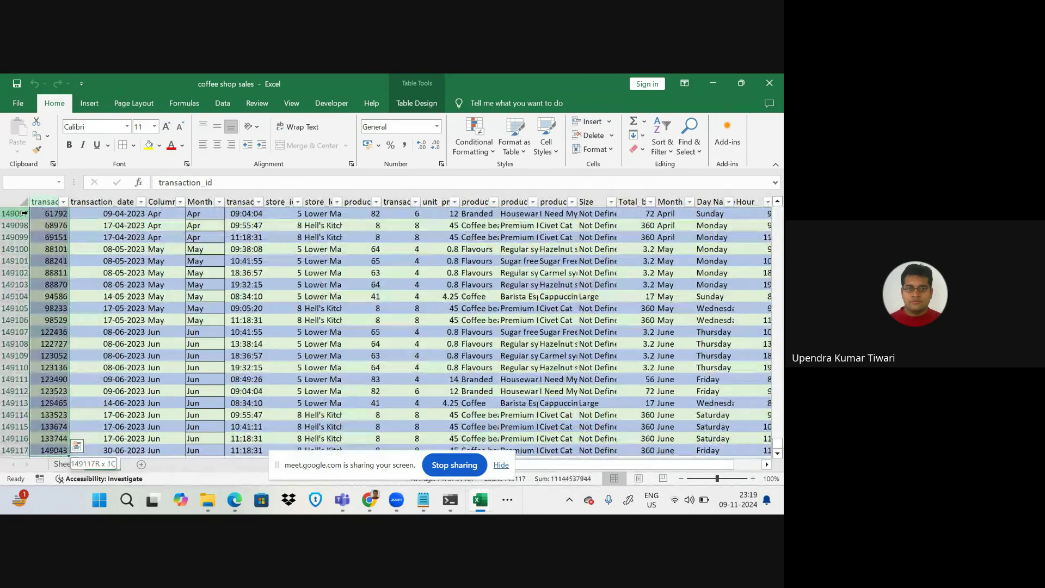
key(ctrl+c)
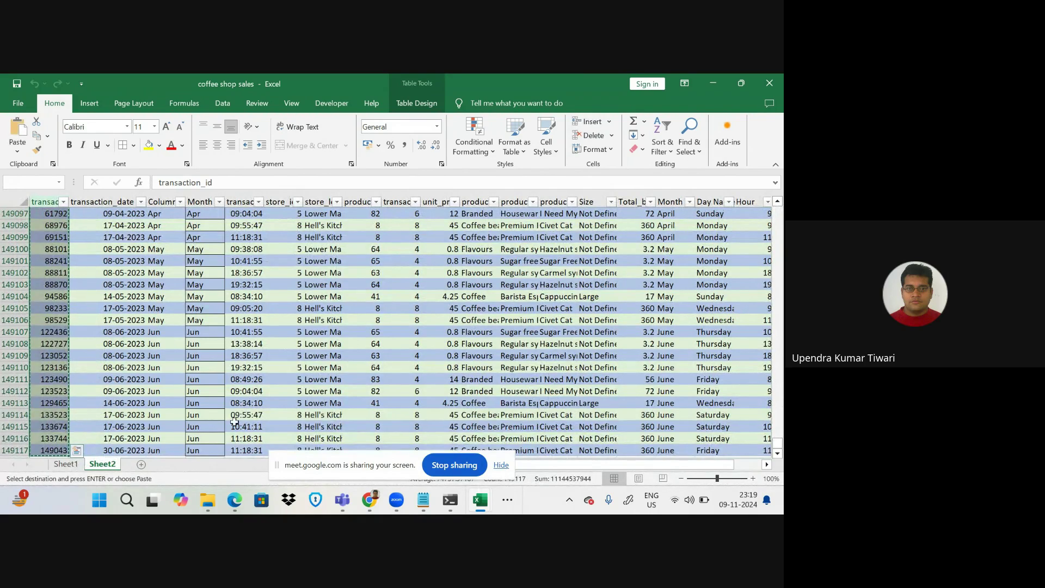
- Switch to Book1 and paste the copied transaction_id column into Sheet2 starting at cell A1
mouse_move(483, 503)
click(544, 438)
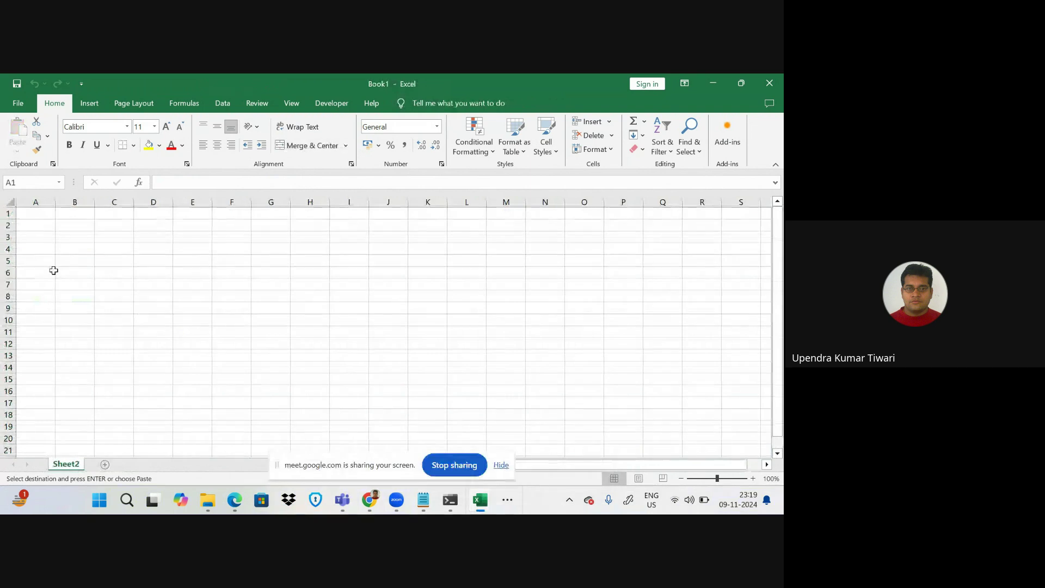
key(ctrl+v)
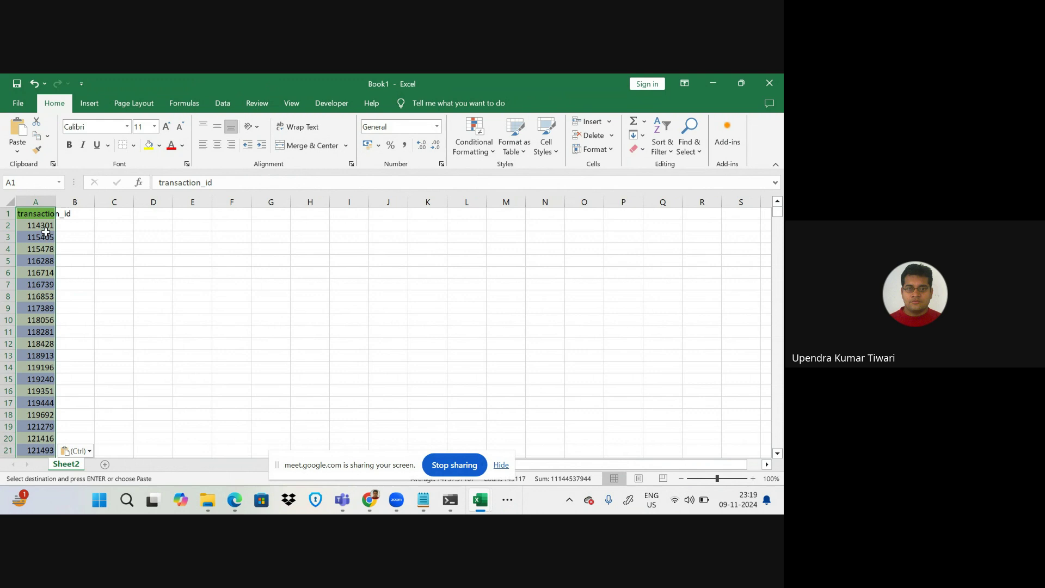
click(81, 226)
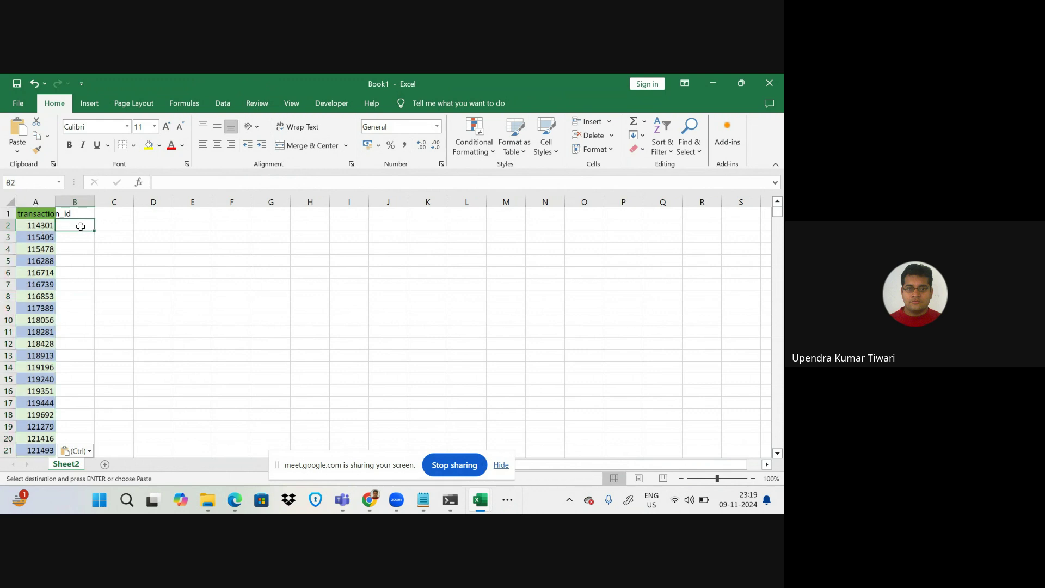
text(=)
click(37, 225)
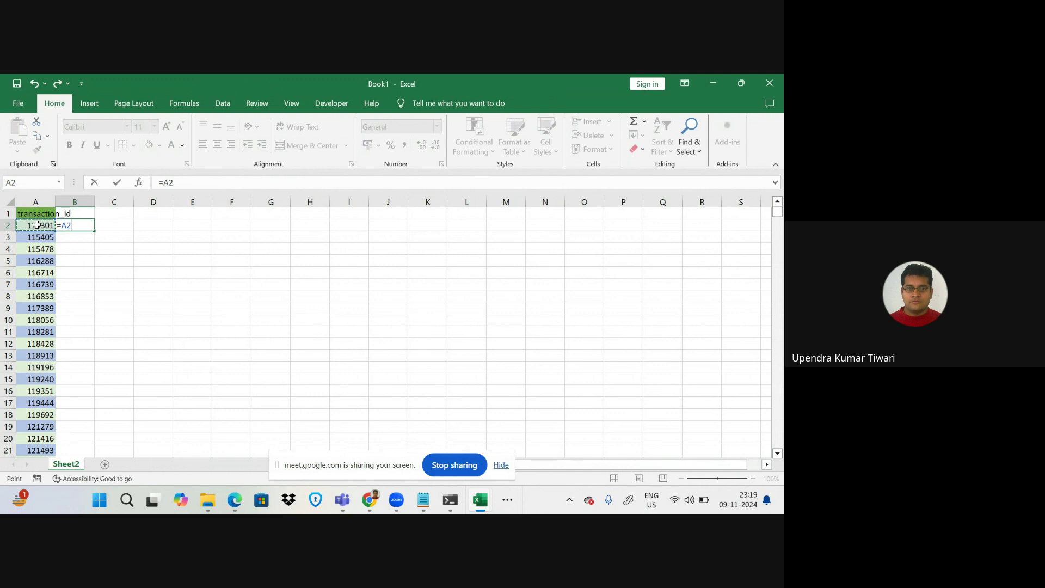
key(BackSpace)
key(BackSpace)
key(BackSpace)
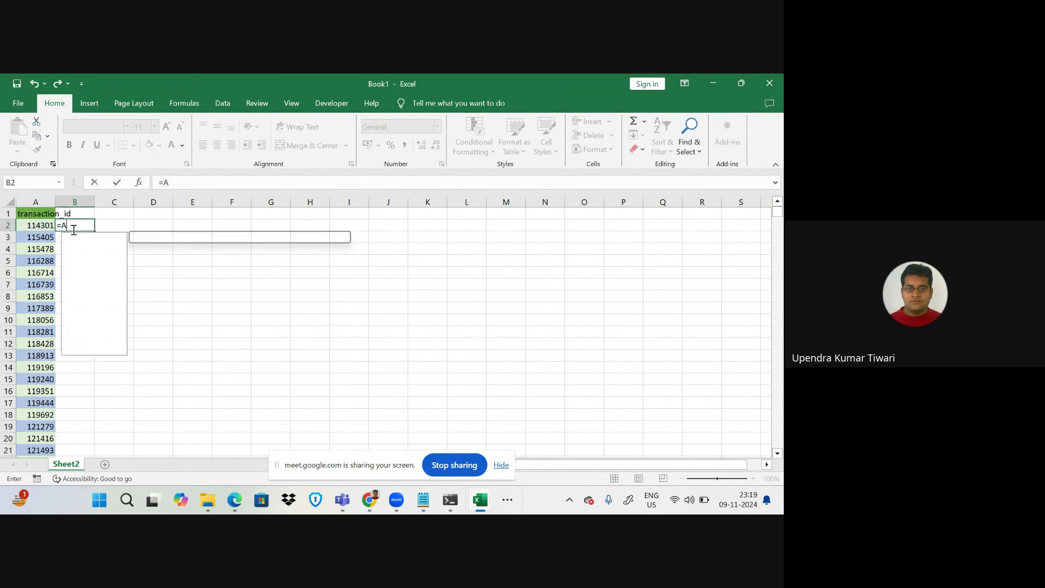
click(287, 311)
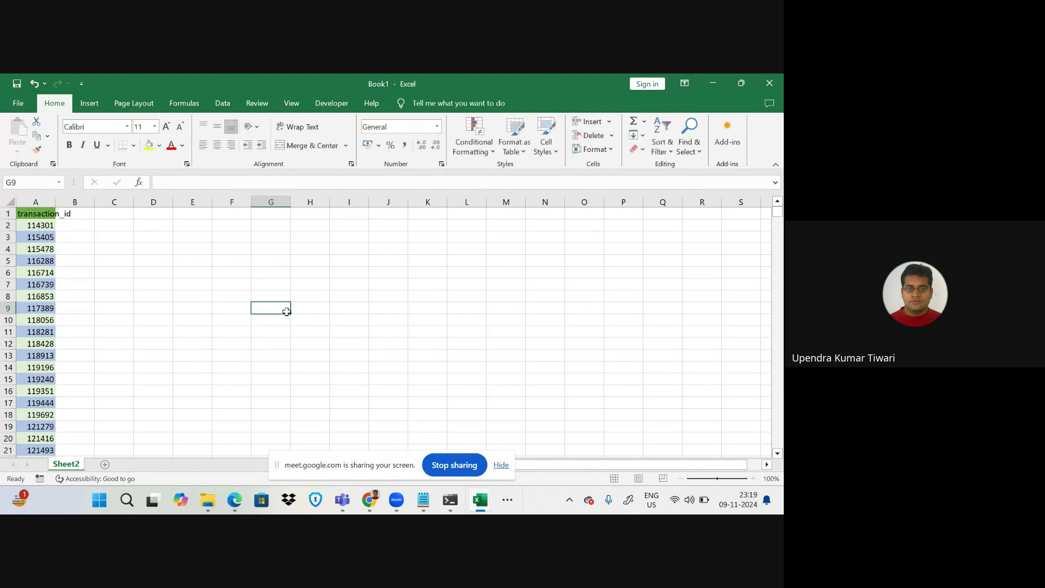
- Switch to the coffee shop sales workbook and copy Sheet2's columns B through K, from the header row down to the last row
mouse_move(478, 512)
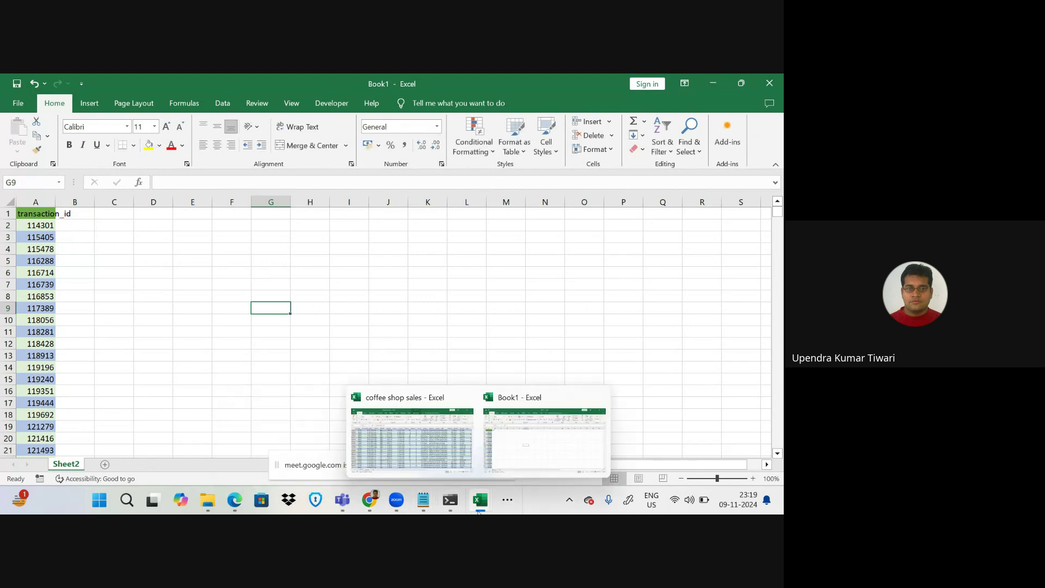
click(445, 444)
scroll(285, 279, up, 20)
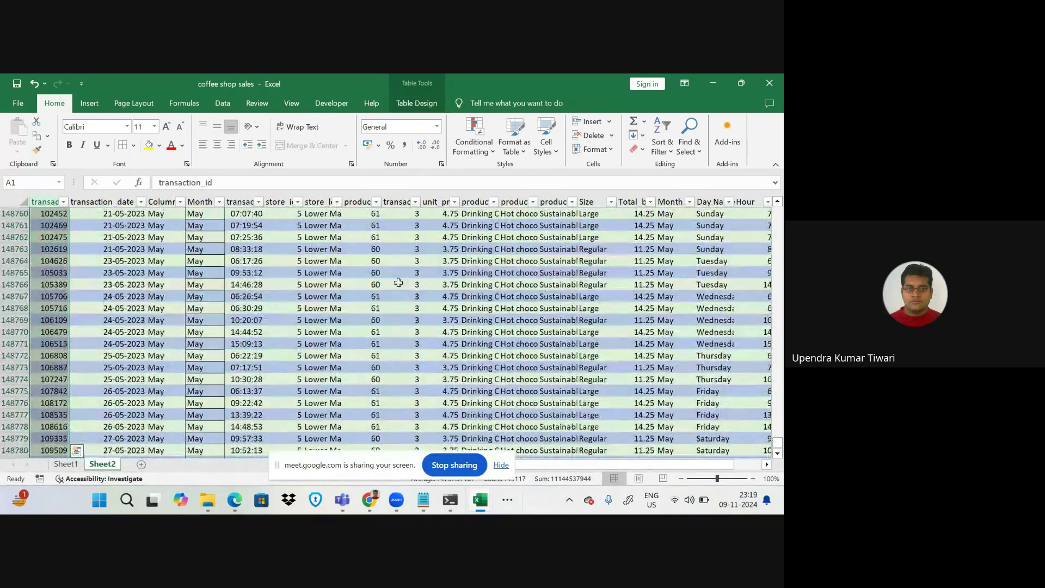
click(164, 264)
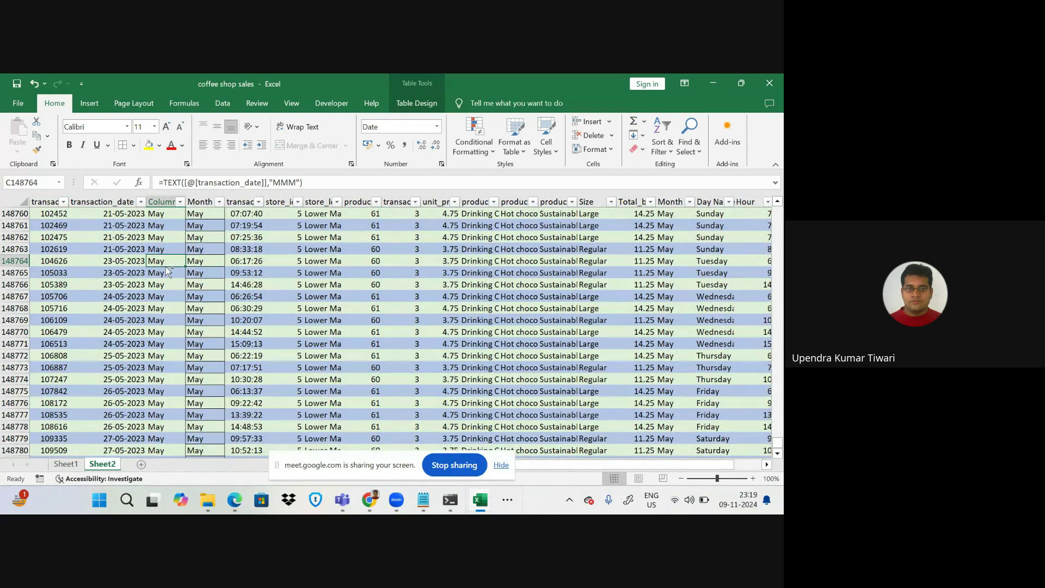
key(ctrl+shift+Up)
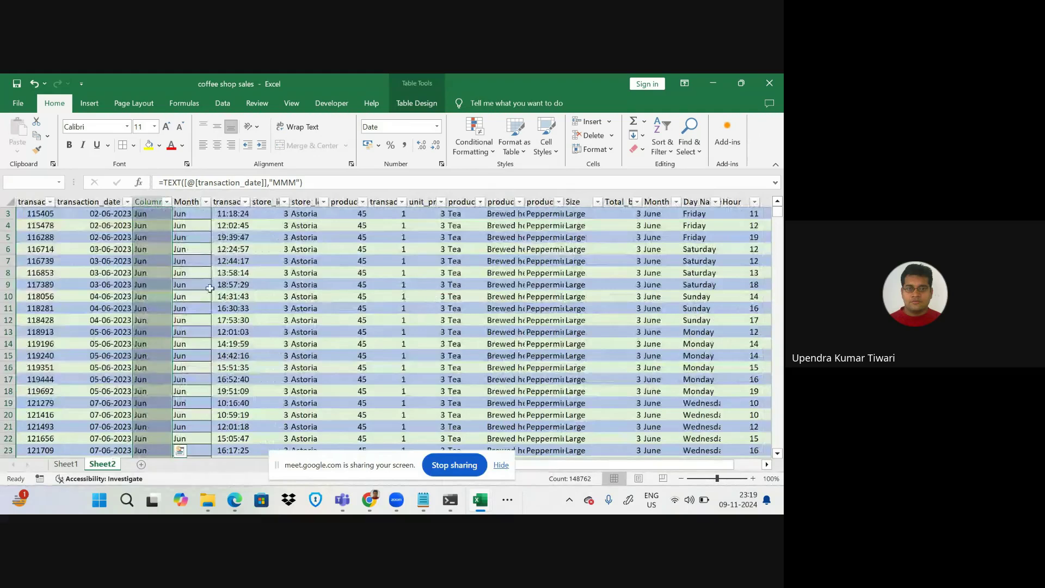
scroll(210, 288, up, 1)
click(94, 213)
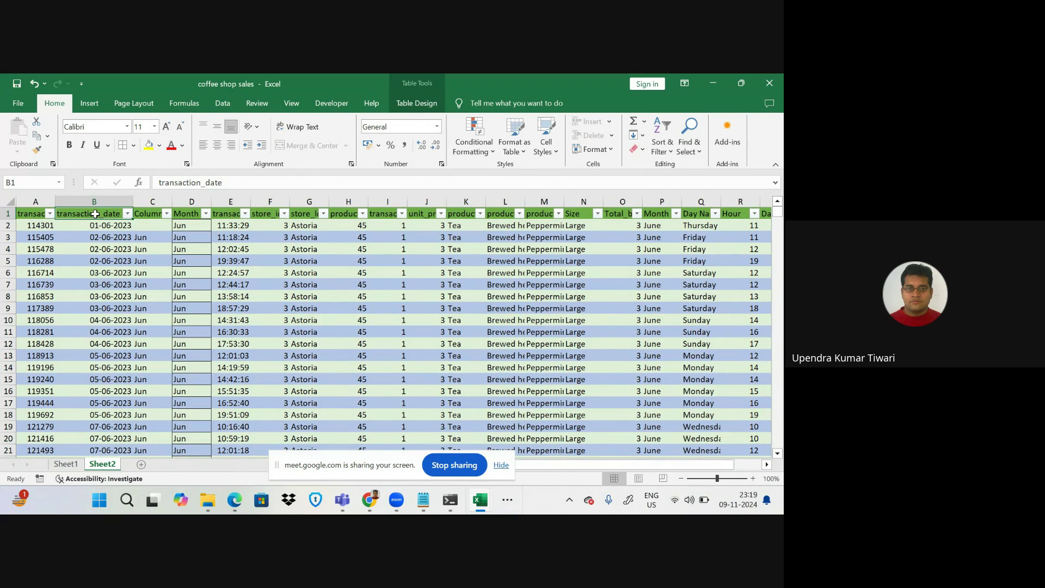
drag(95, 214, 462, 419)
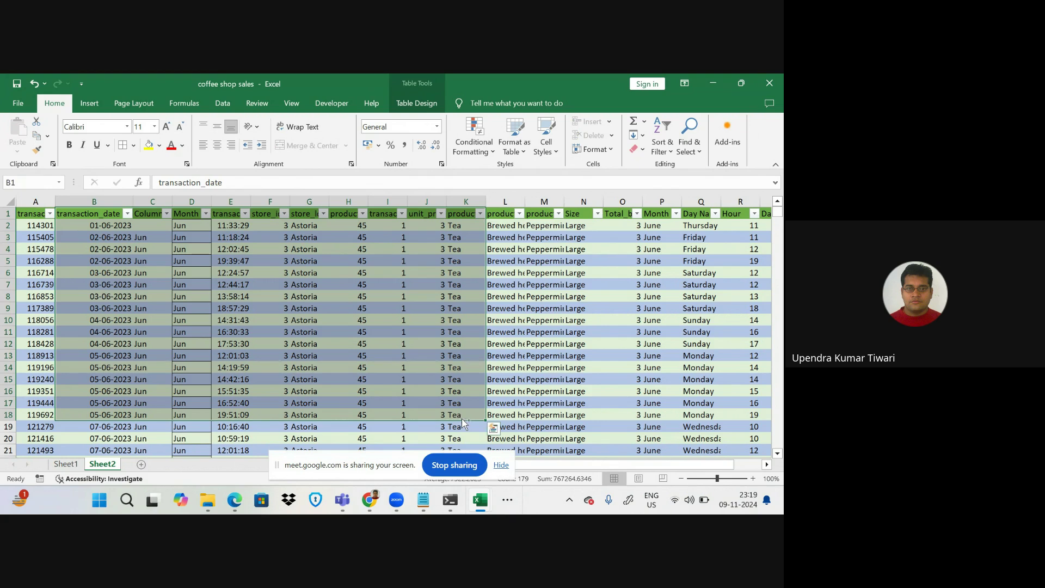
key(ctrl+shift+Down)
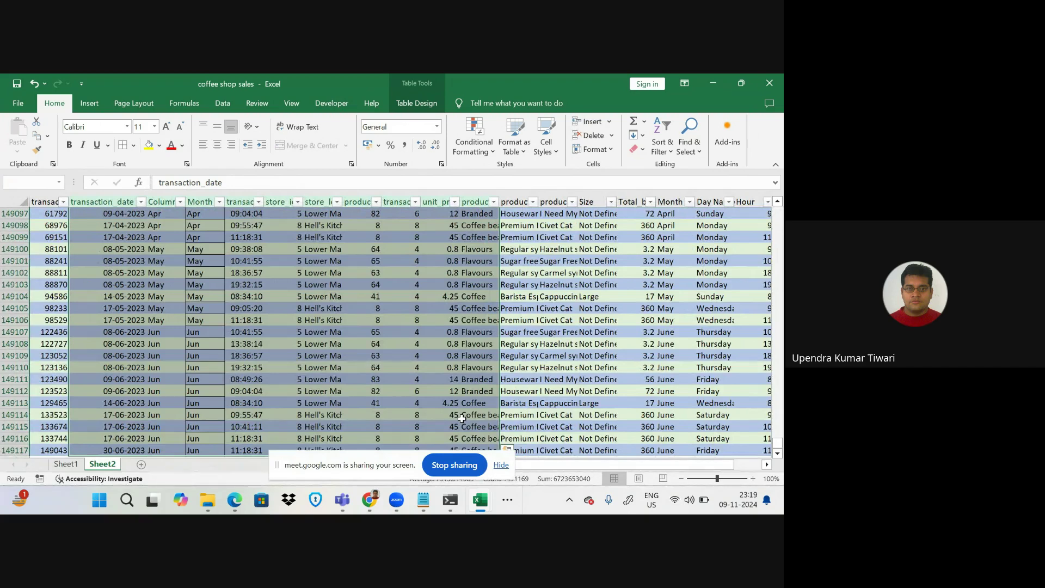
key(ctrl+c)
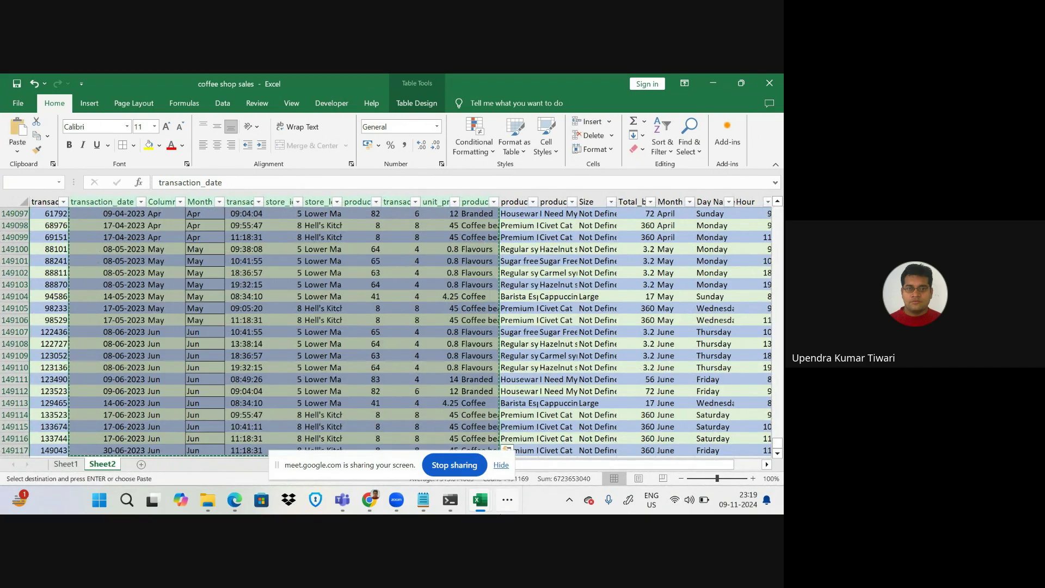
- Switch to Book1 and paste the copied columns into Sheet2 starting at cell B1, beside the transaction IDs
mouse_move(483, 503)
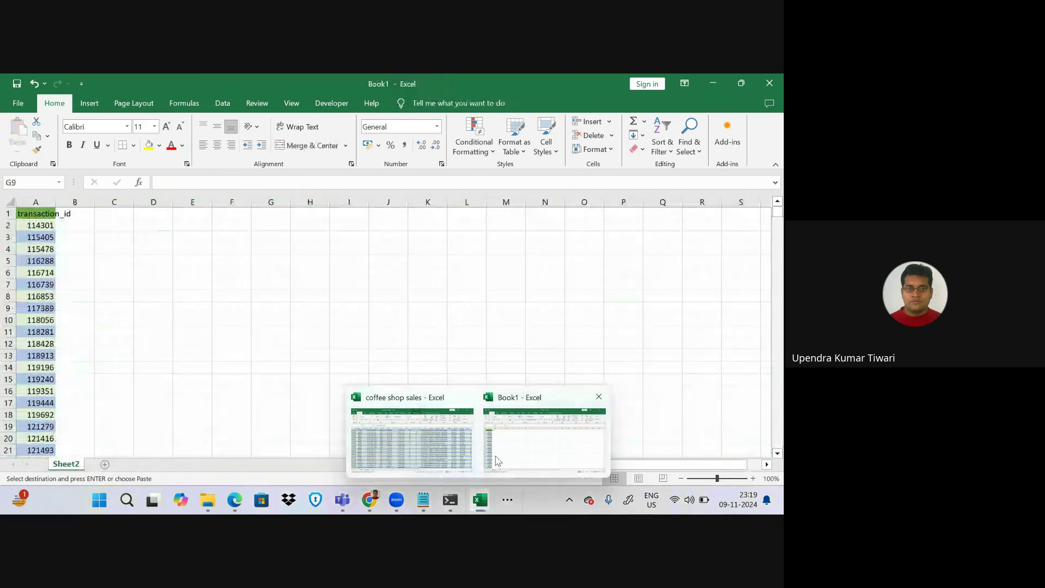
click(496, 462)
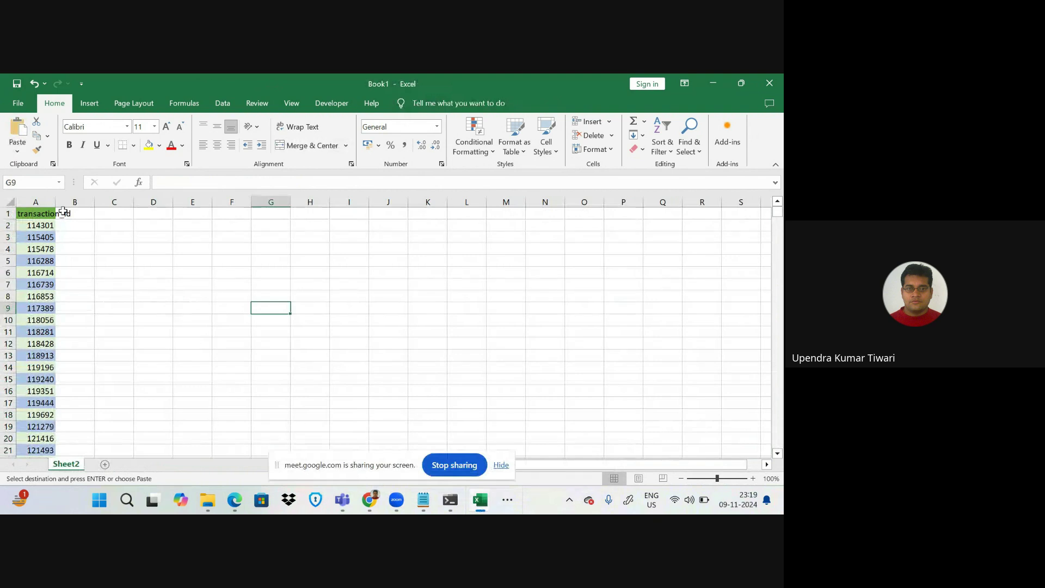
click(87, 216)
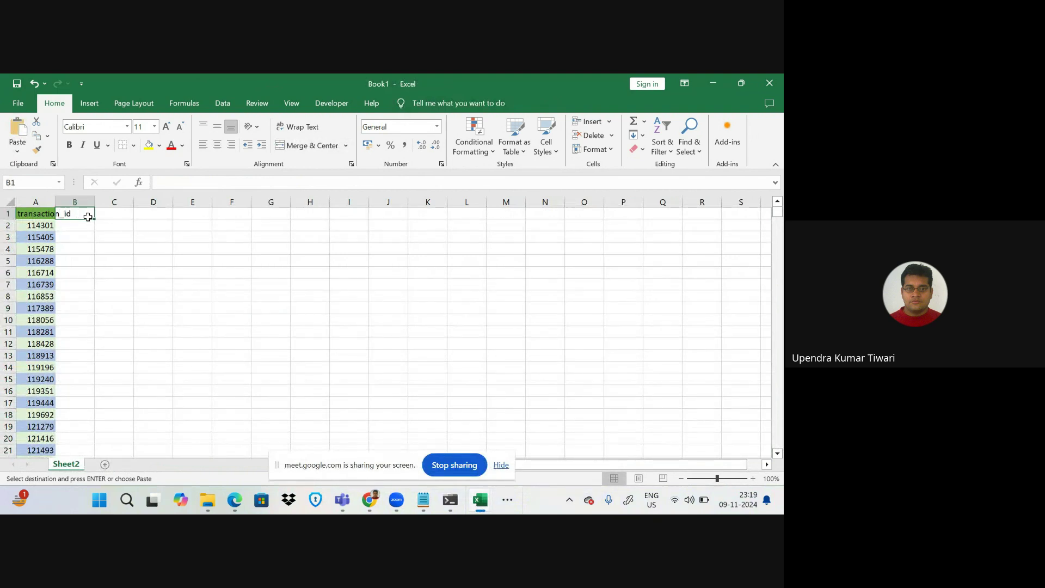
key(ctrl+v)
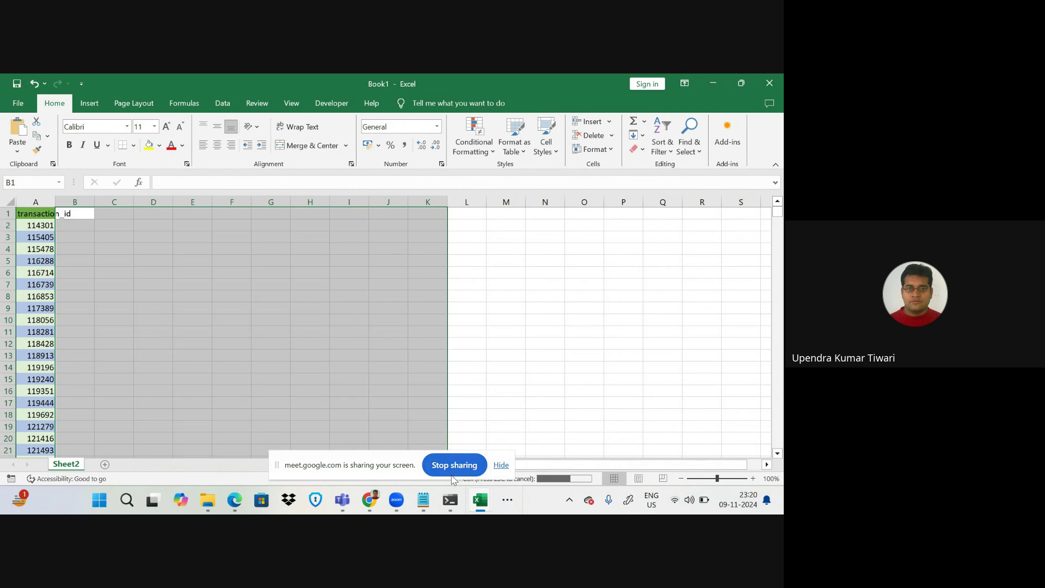
mouse_move(487, 503)
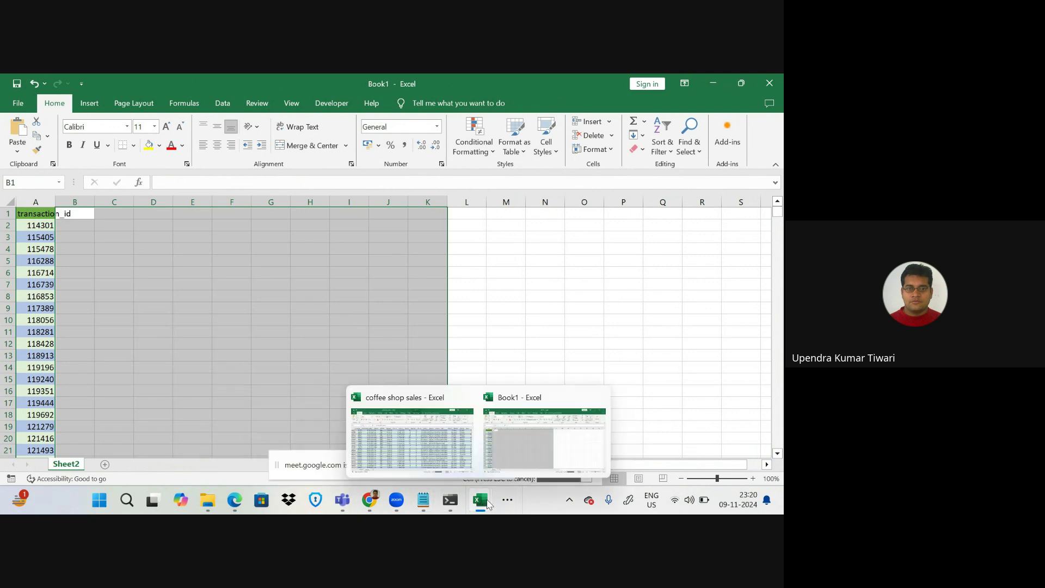
click(459, 432)
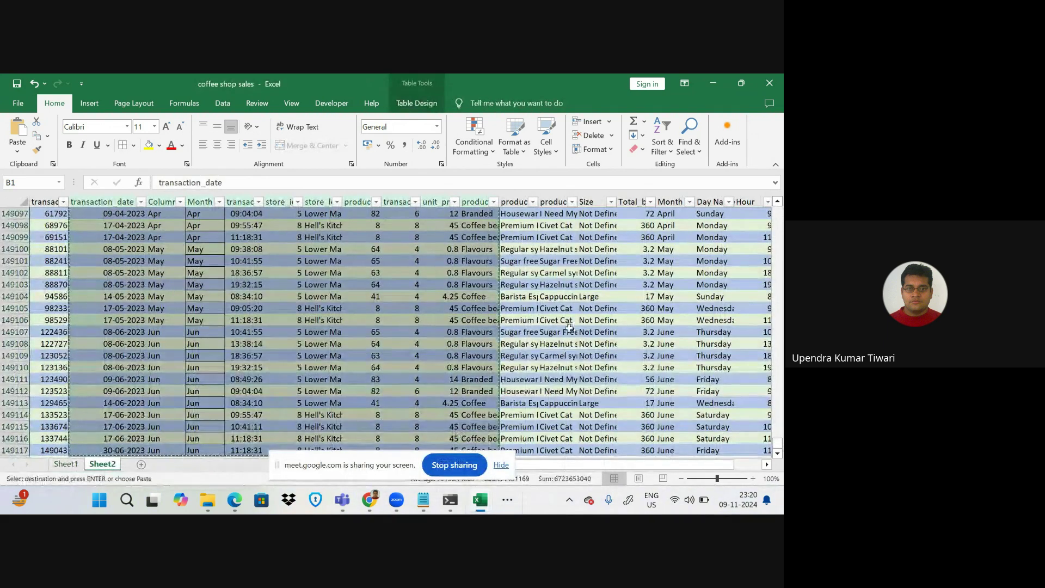
mouse_move(480, 500)
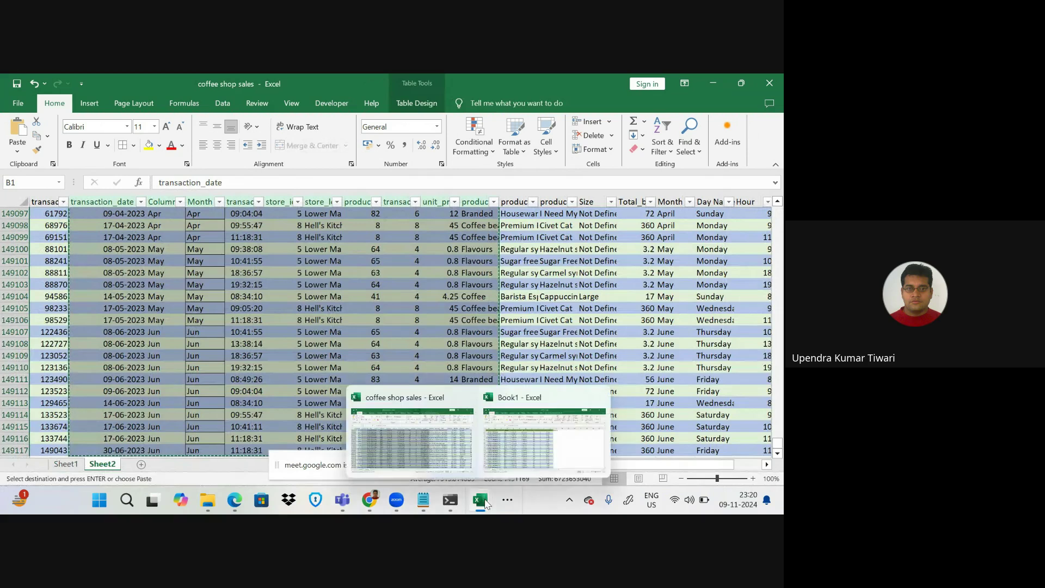
click(501, 455)
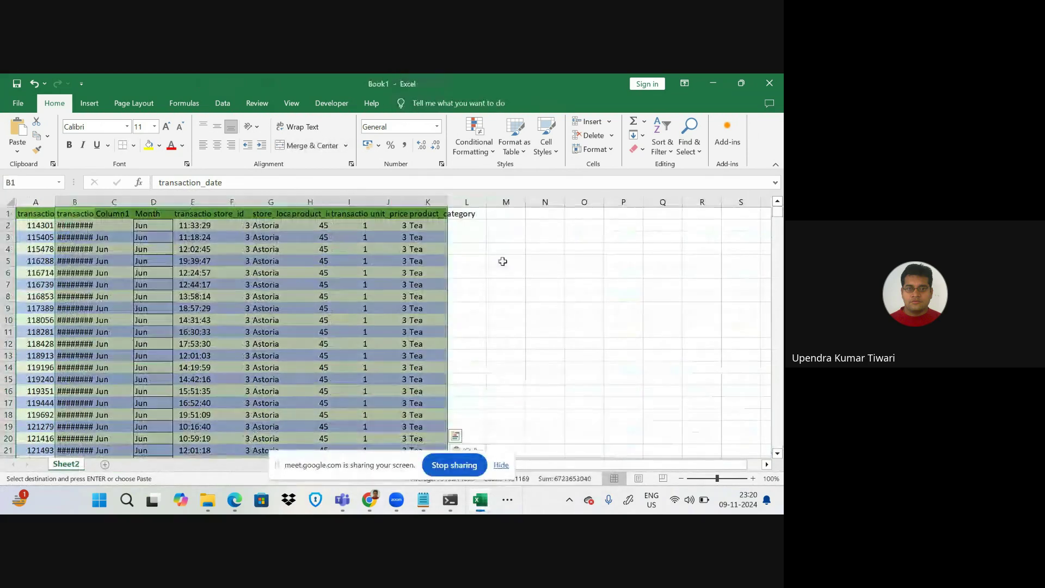
click(474, 227)
text(=)
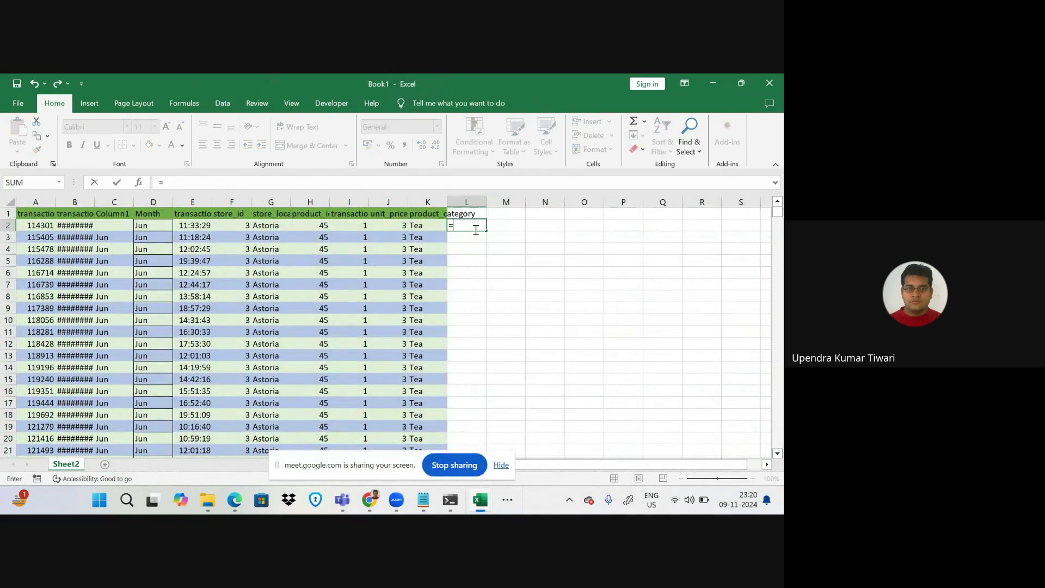
click(424, 226)
key(BackSpace)
key(BackSpace)
key(BackSpace)
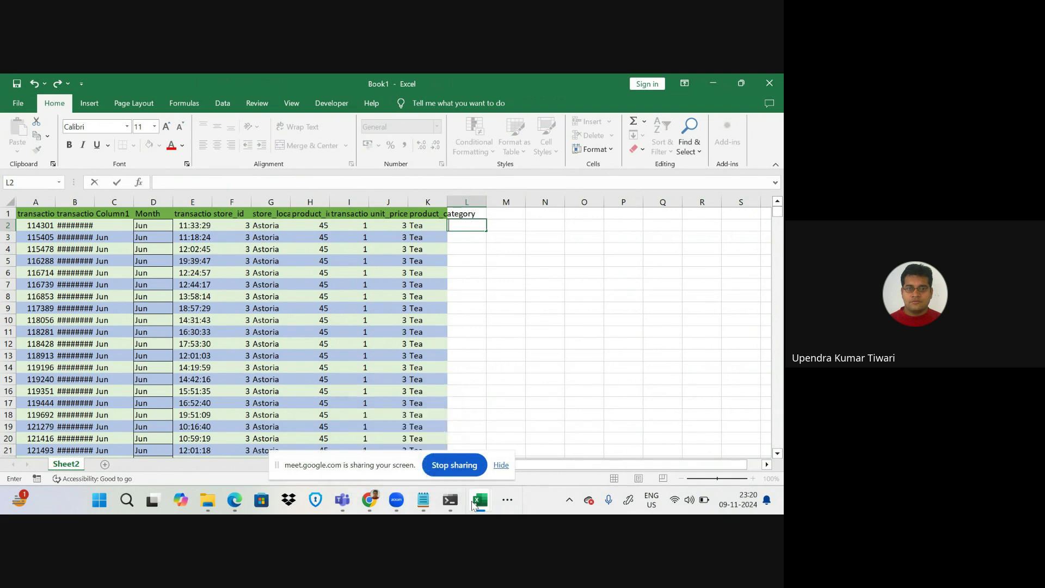
- Switch to the coffee shop sales workbook and copy Sheet2's columns L through T, product_type to Month2, from the header row down
mouse_move(475, 505)
click(436, 426)
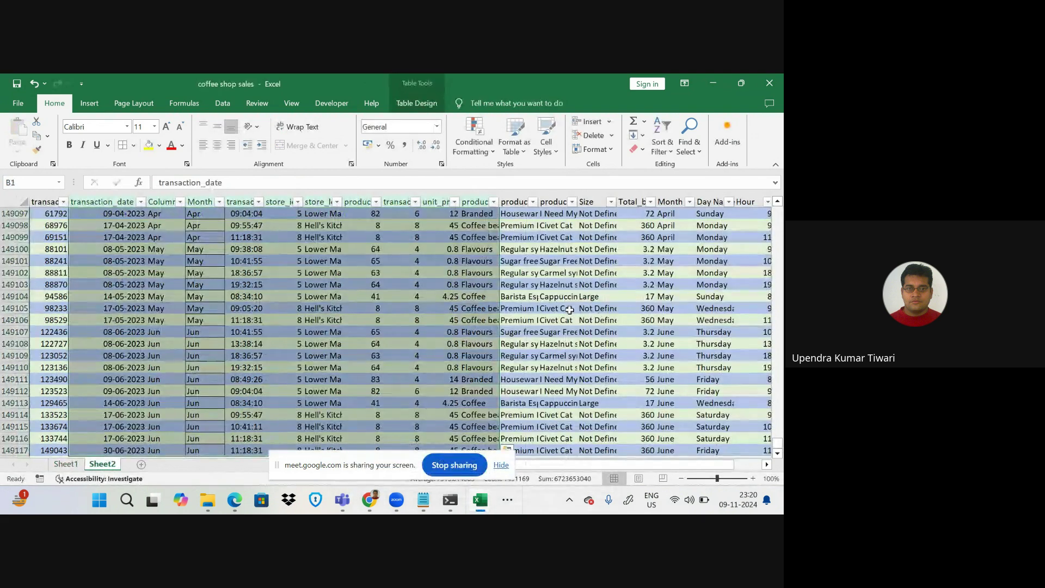
click(519, 201)
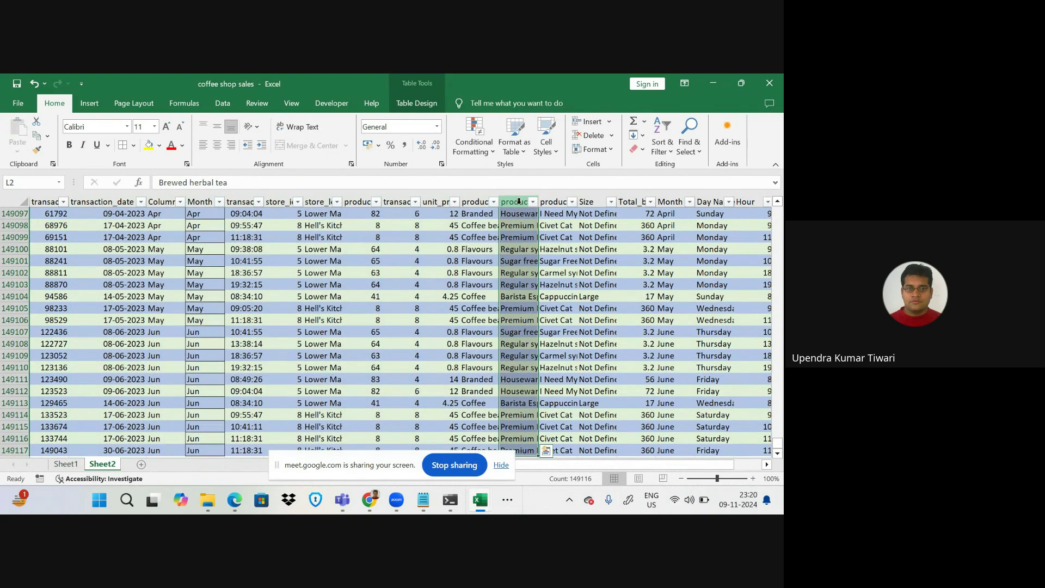
drag(519, 201, 673, 252)
key(ctrl+c)
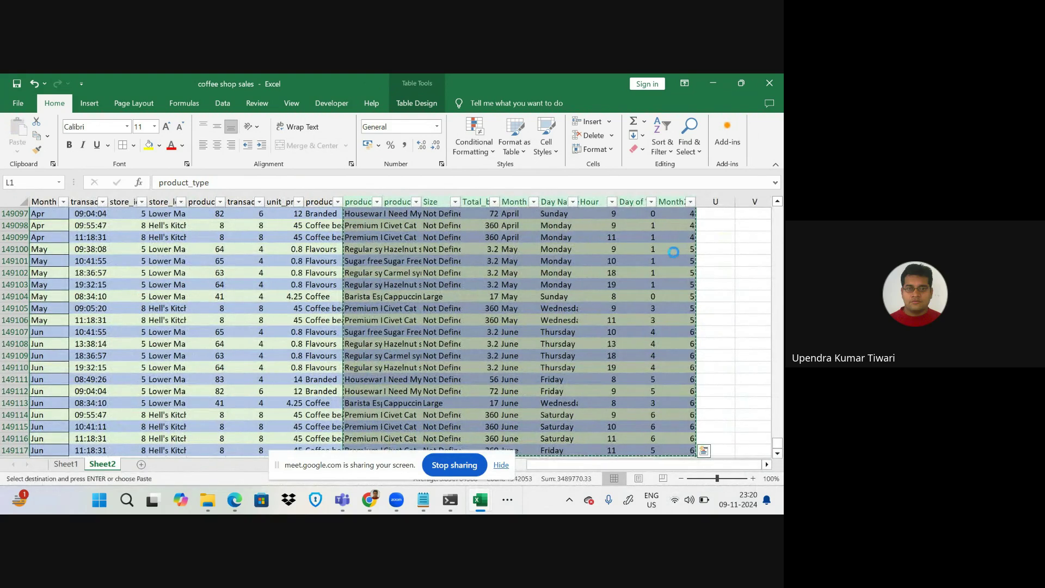
- Switch to Book1, fit column K's width to its contents, and paste the copied columns into Sheet2 starting at cell L1
mouse_move(480, 500)
click(525, 426)
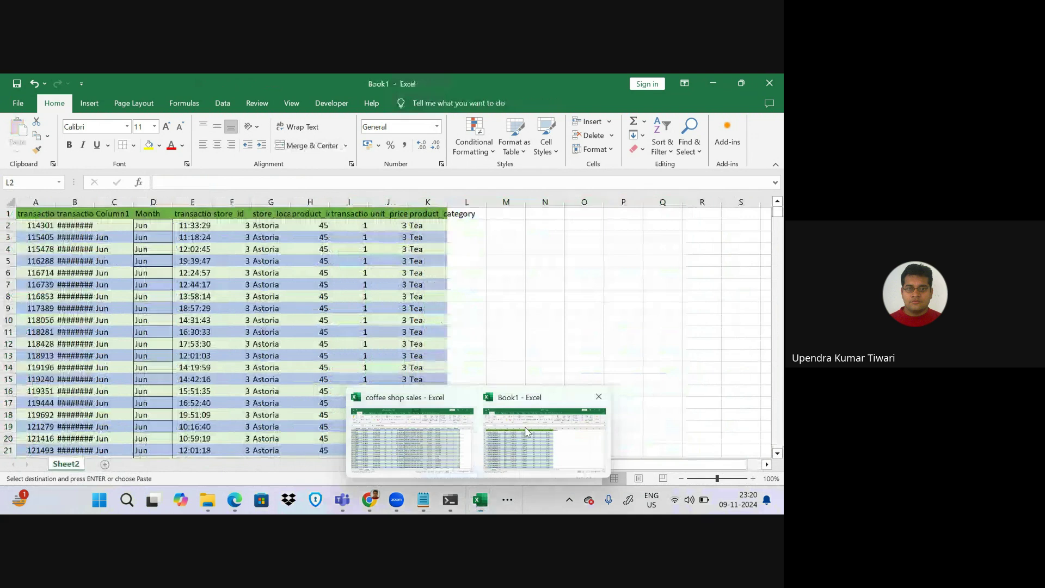
double_click(447, 199)
click(496, 211)
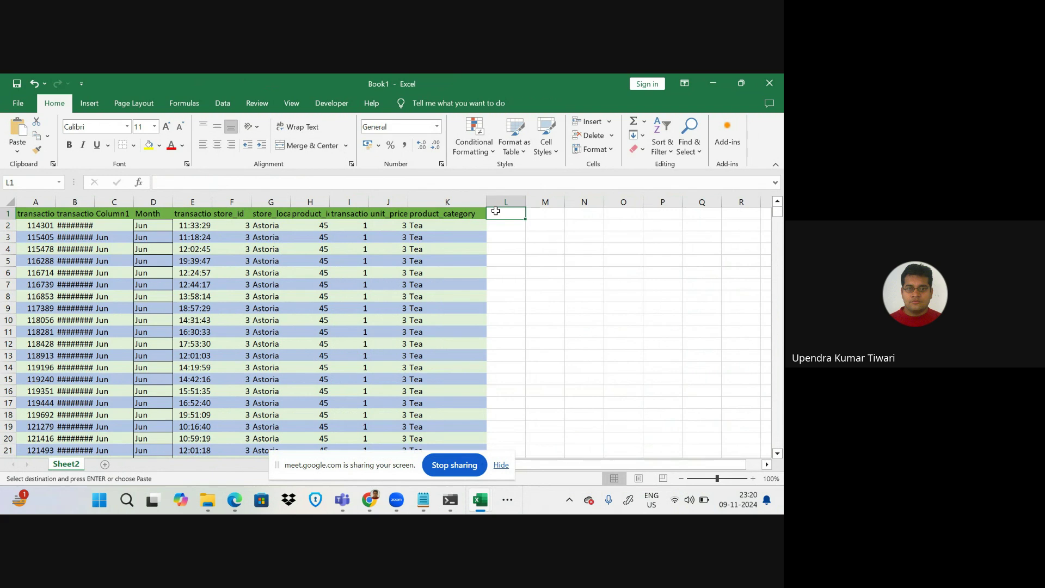
key(ctrl+v)
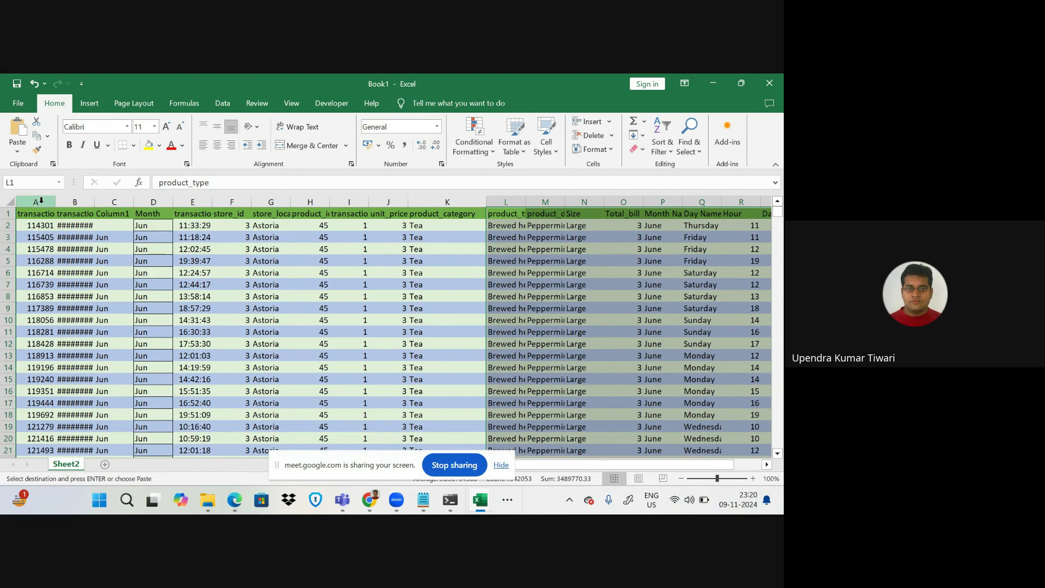
- Widen the product_id column so its header fits, and select the header row from column A through T
drag(99, 261, 647, 422)
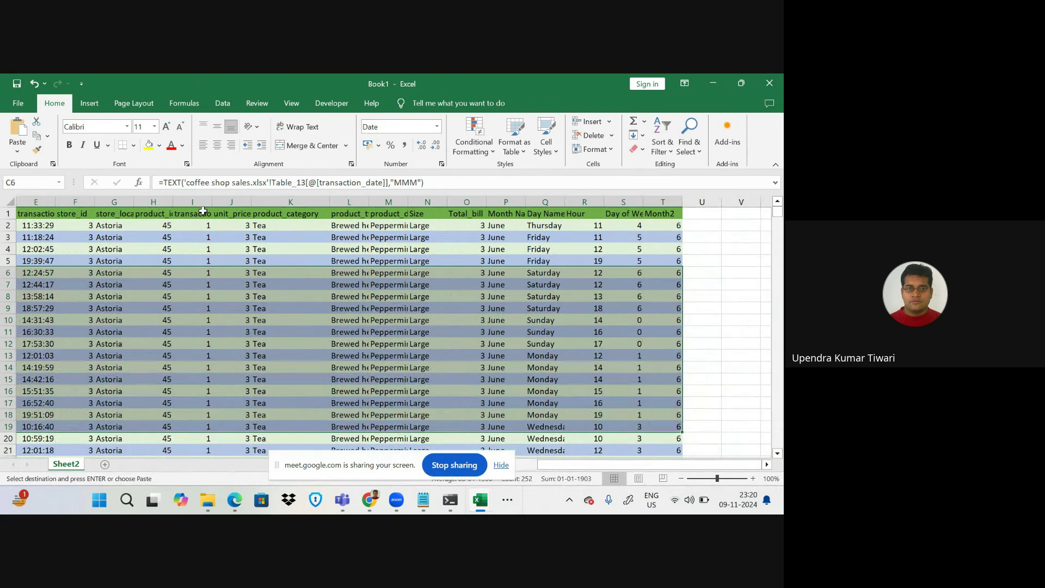
drag(171, 202, 175, 201)
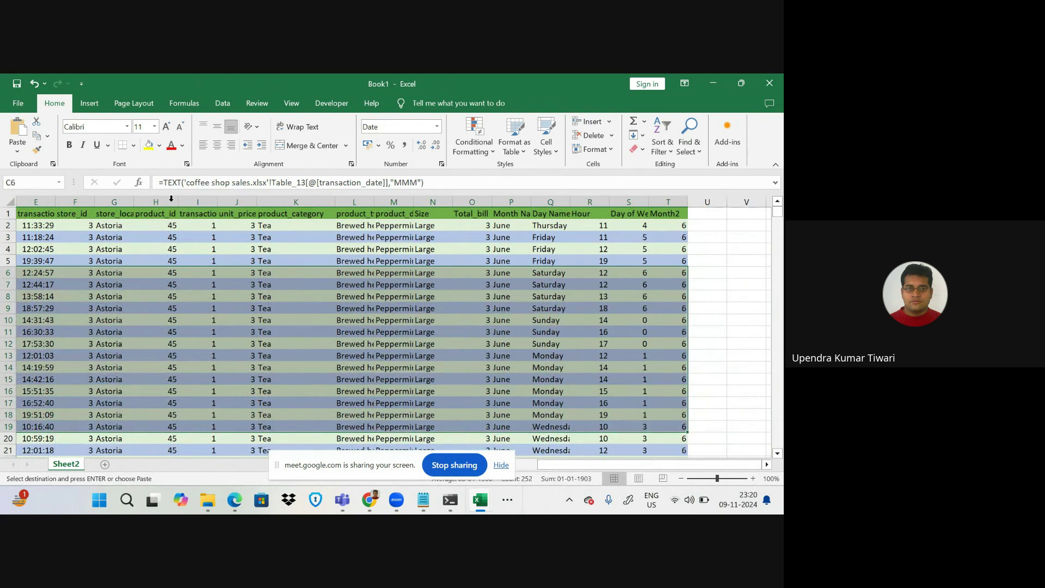
click(327, 298)
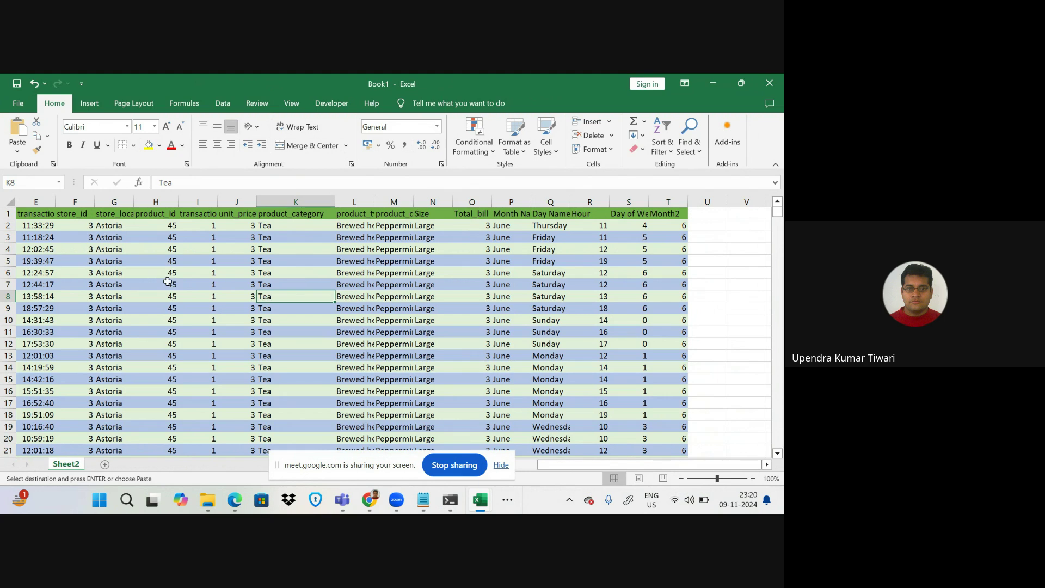
mouse_move(408, 507)
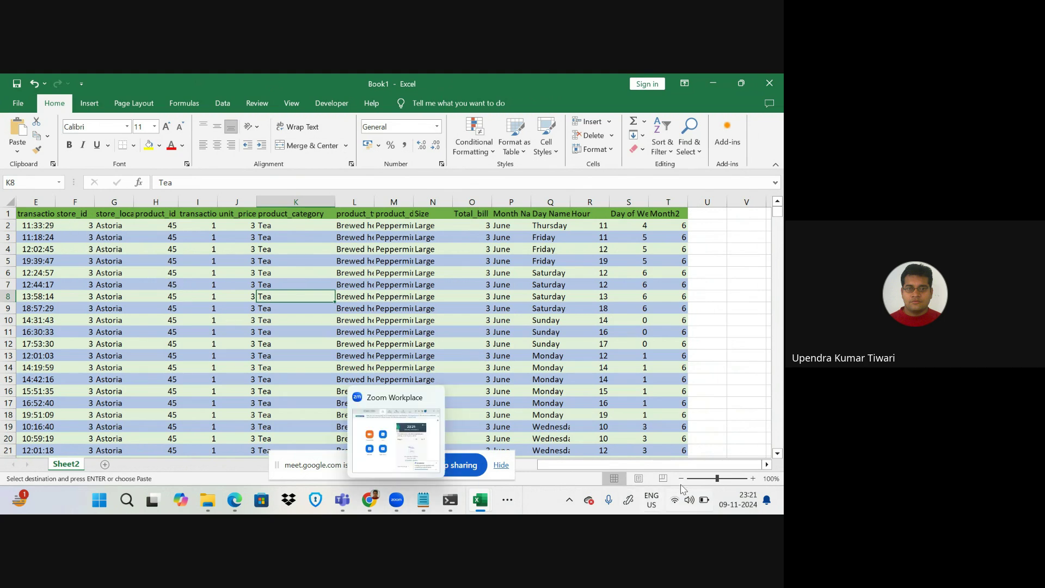
drag(599, 464, 517, 464)
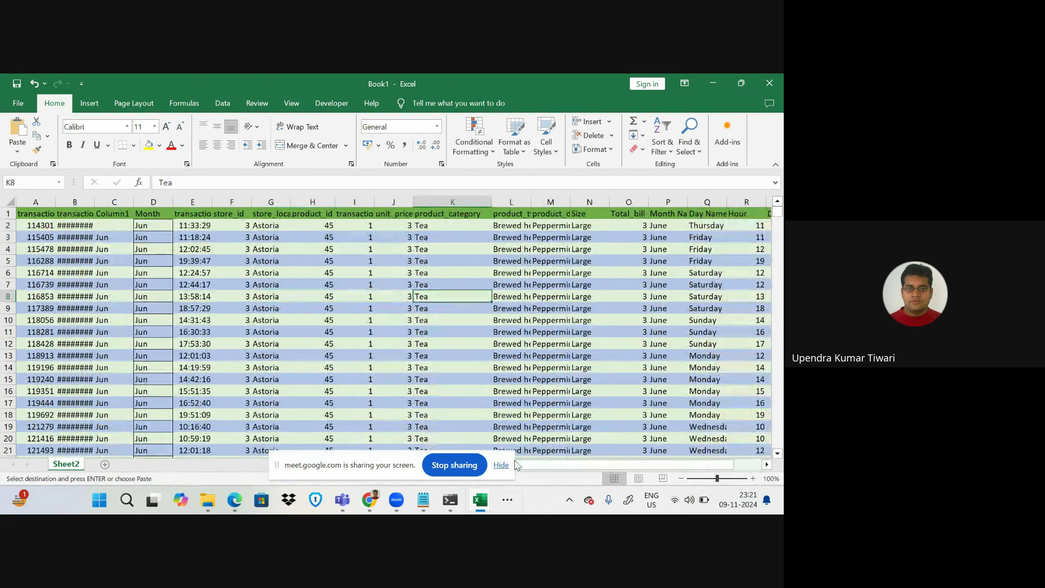
drag(42, 214, 705, 213)
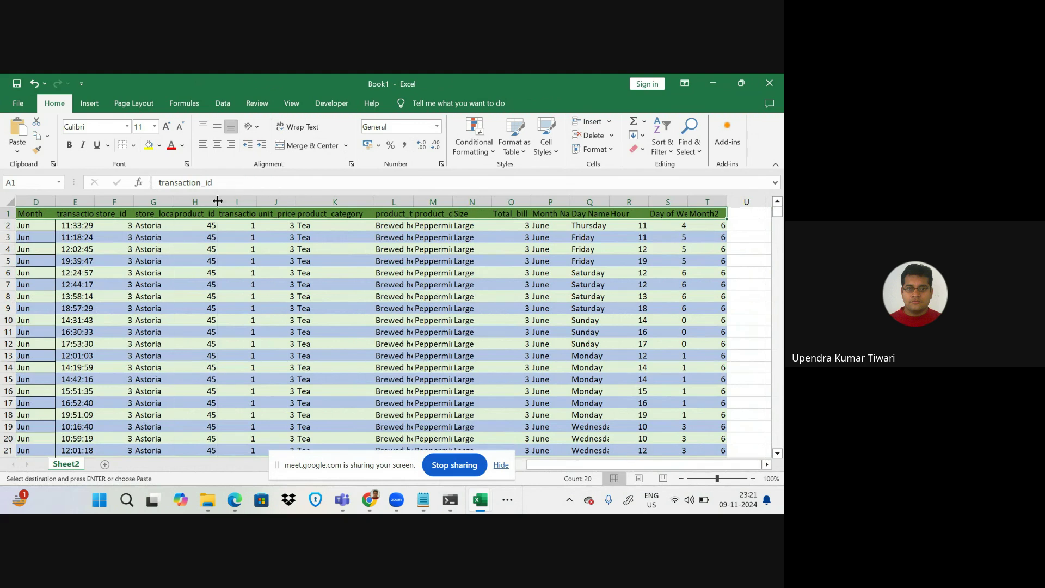
click(217, 201)
- Save the workbook in the Downloads folder under the name cofee_shop_correct
click(17, 104)
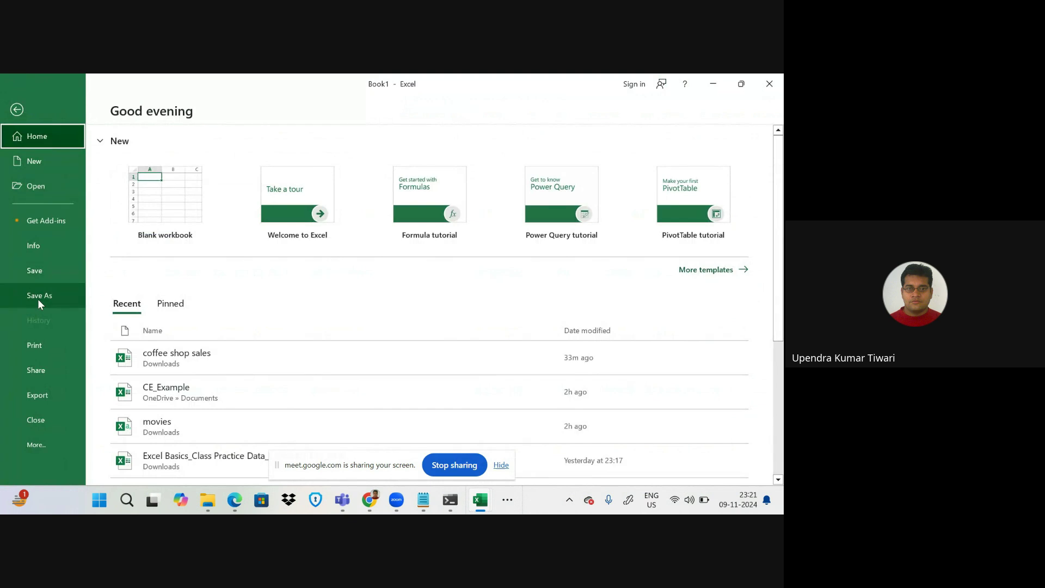
click(37, 299)
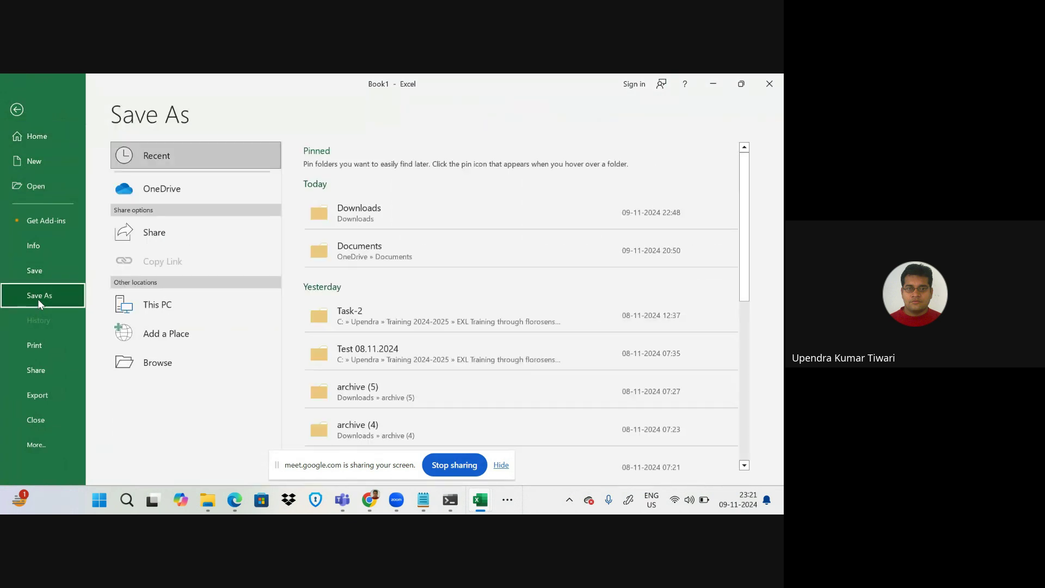
click(373, 217)
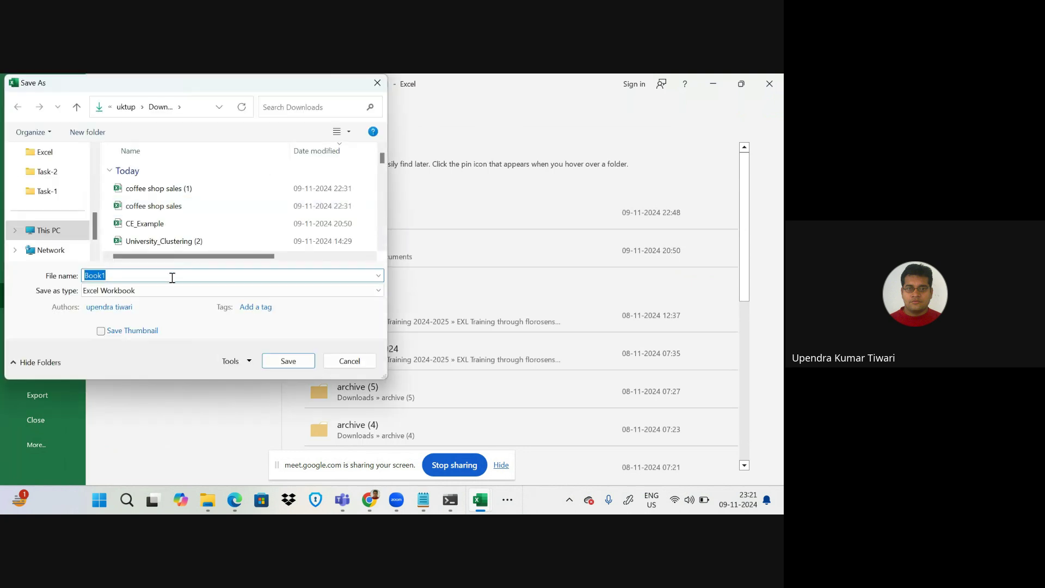
text(cofee)
text(_shop_correct)
key(Return)
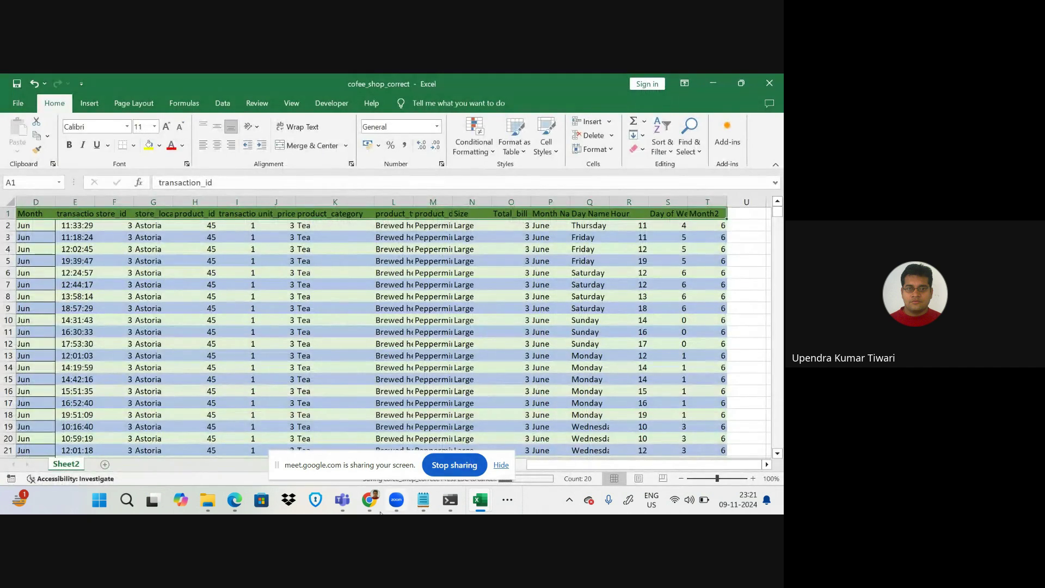
- Switch to WhatsApp in Chrome and send cofee_shop_correct.xlsx as a document to the SkillzRevo_DS, AI & BI Batch group
mouse_move(370, 500)
click(311, 414)
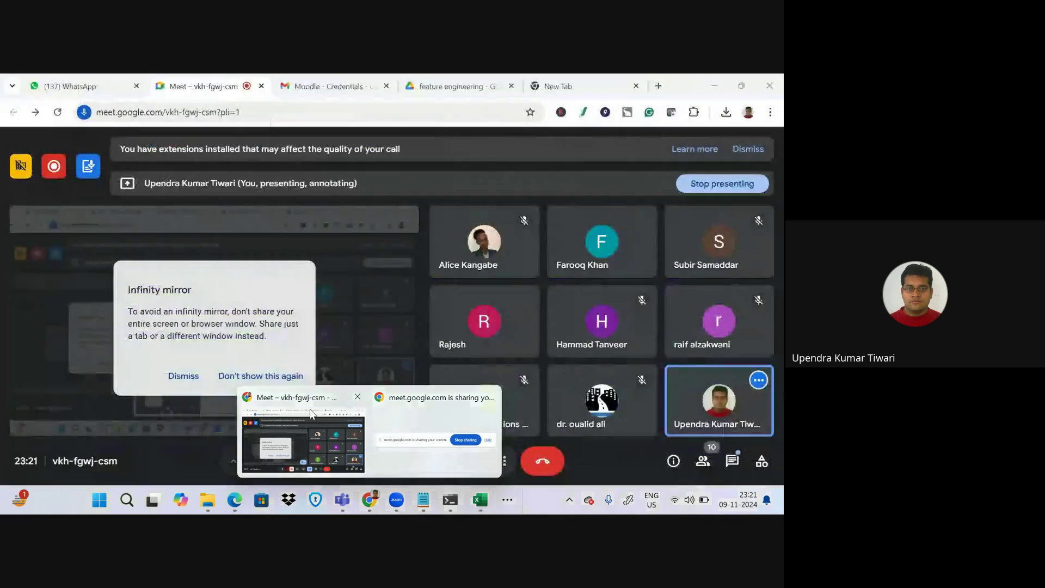
click(78, 82)
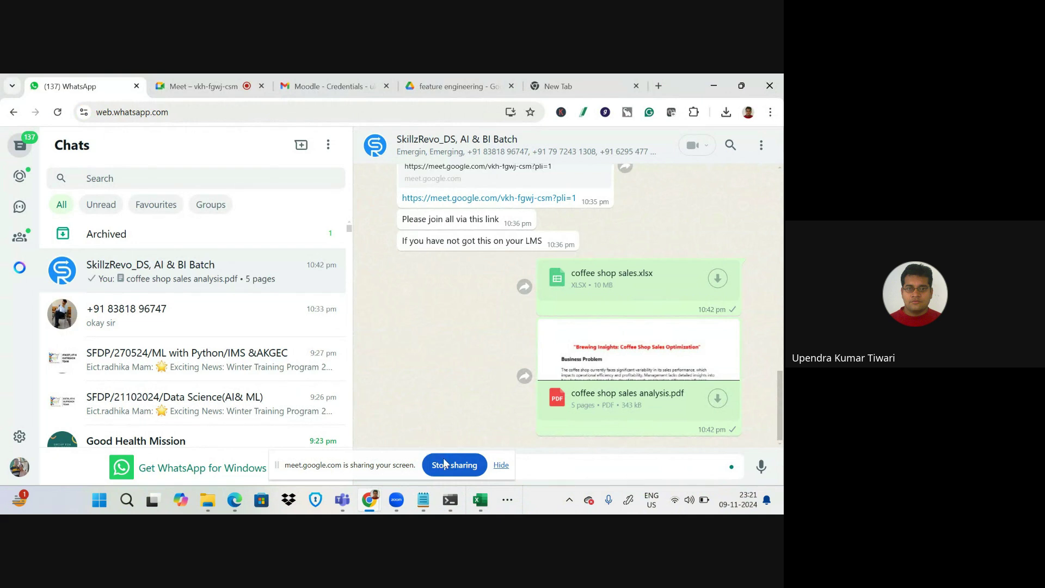
click(500, 463)
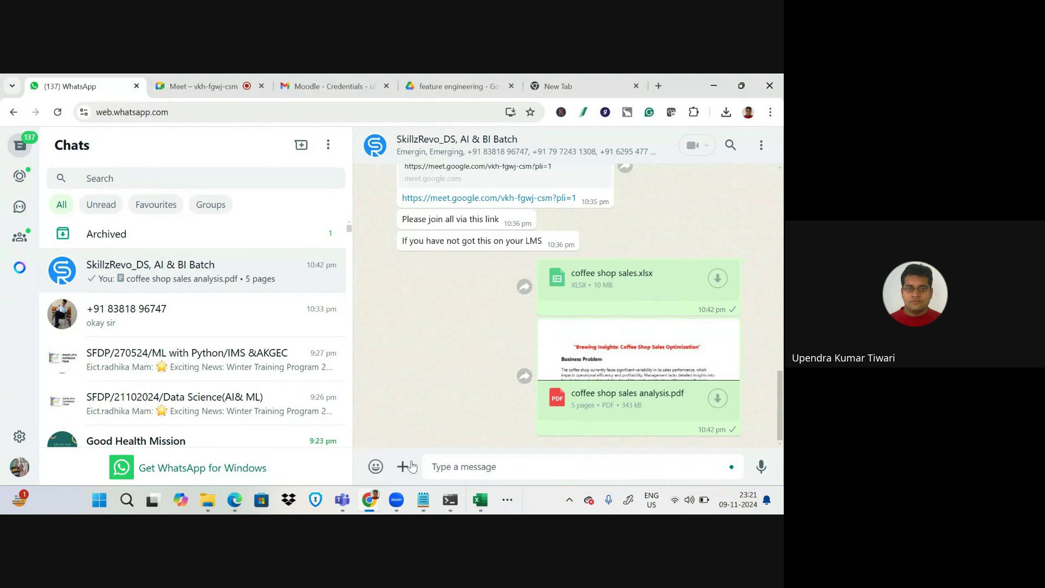
click(403, 466)
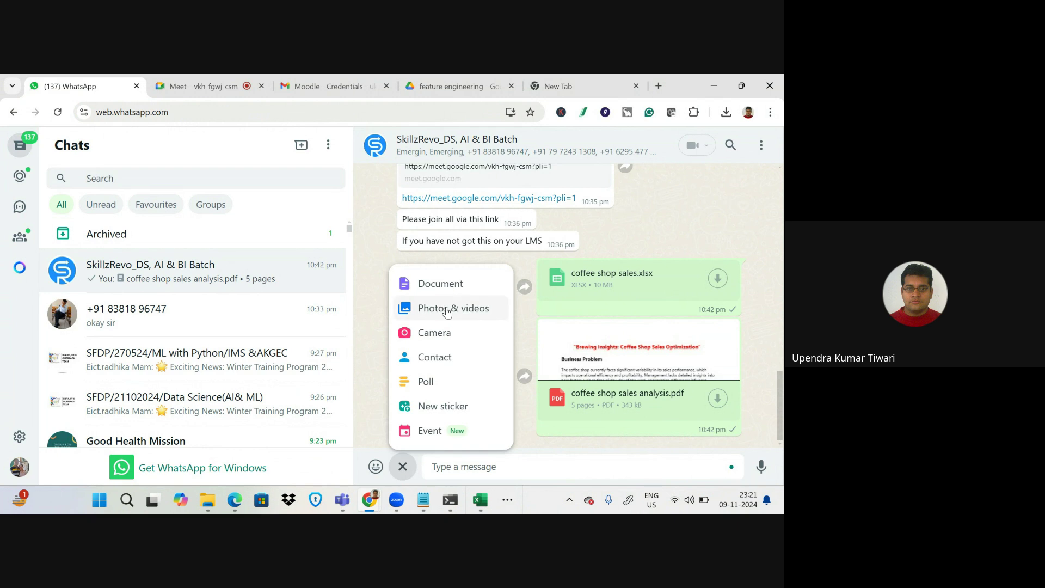
click(442, 284)
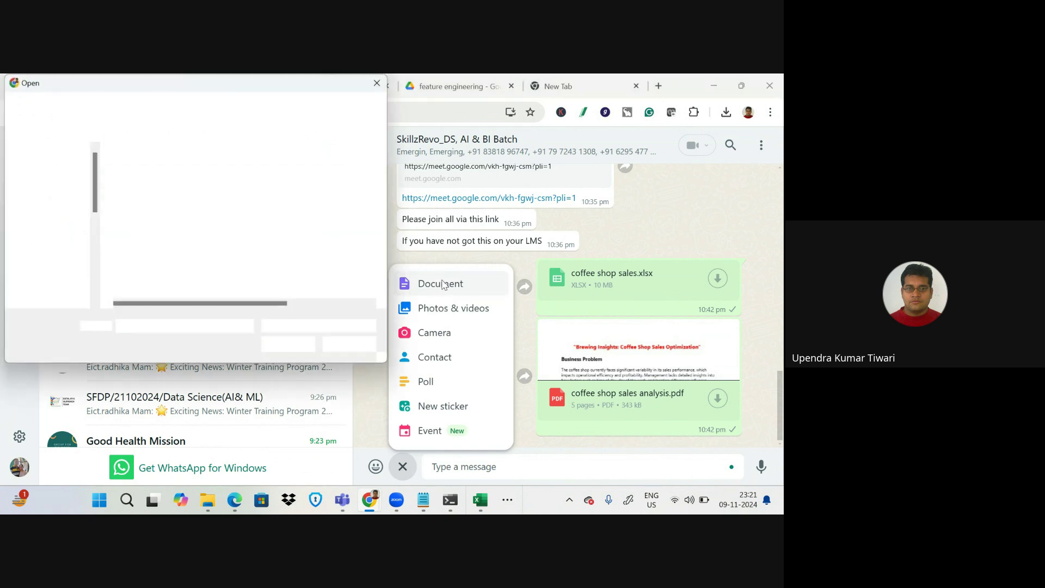
double_click(157, 186)
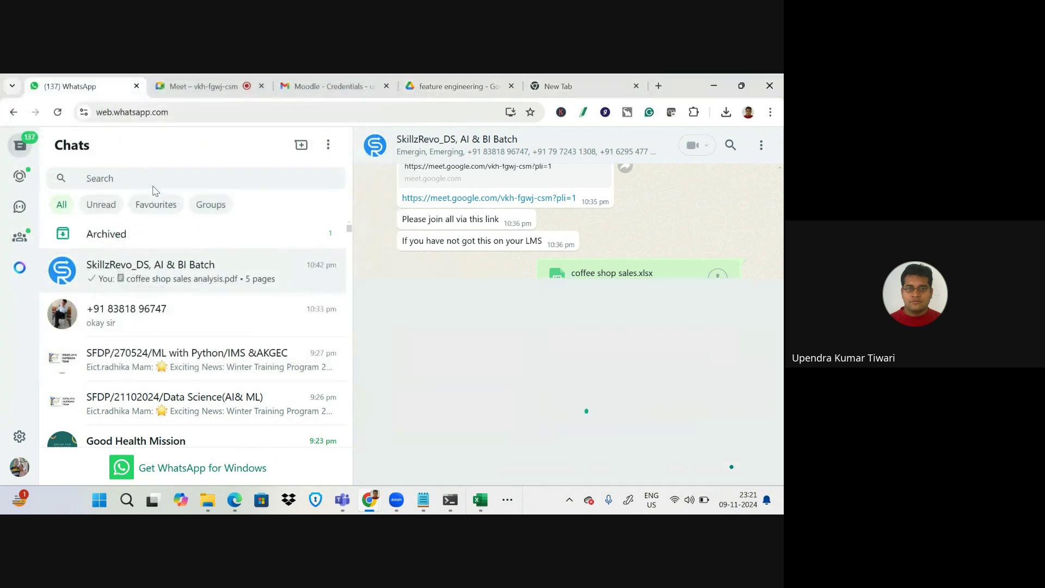
click(754, 456)
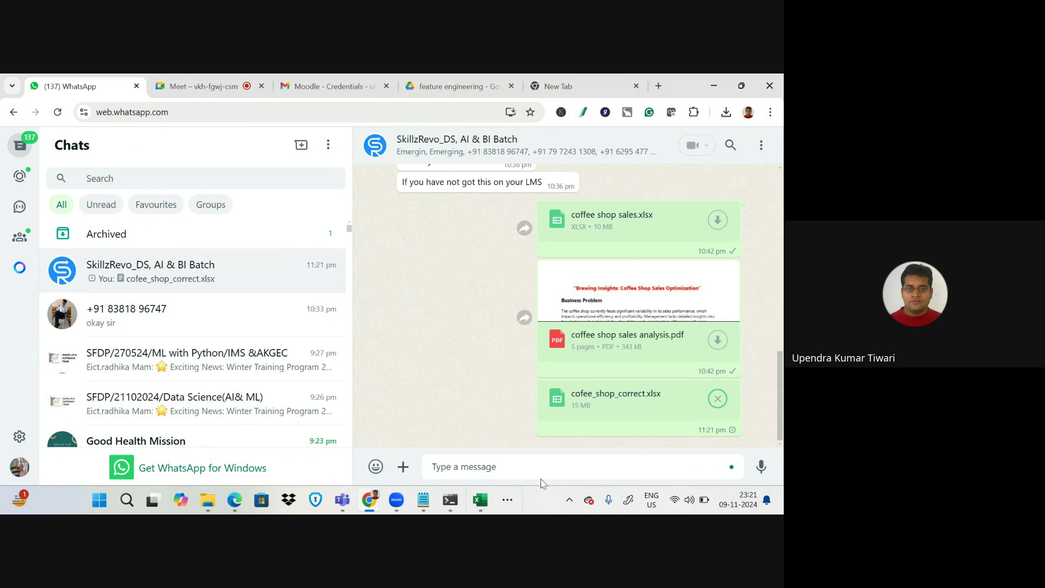
- Switch back to the cofee_shop_correct workbook in Excel and clear cell C2 beside the first transaction date
mouse_move(486, 502)
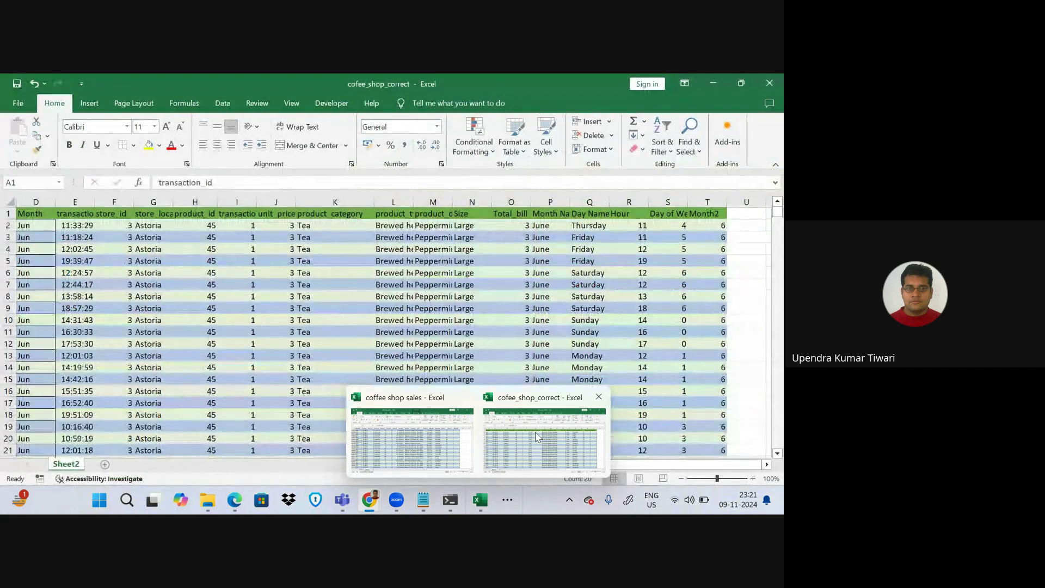
click(534, 432)
click(328, 290)
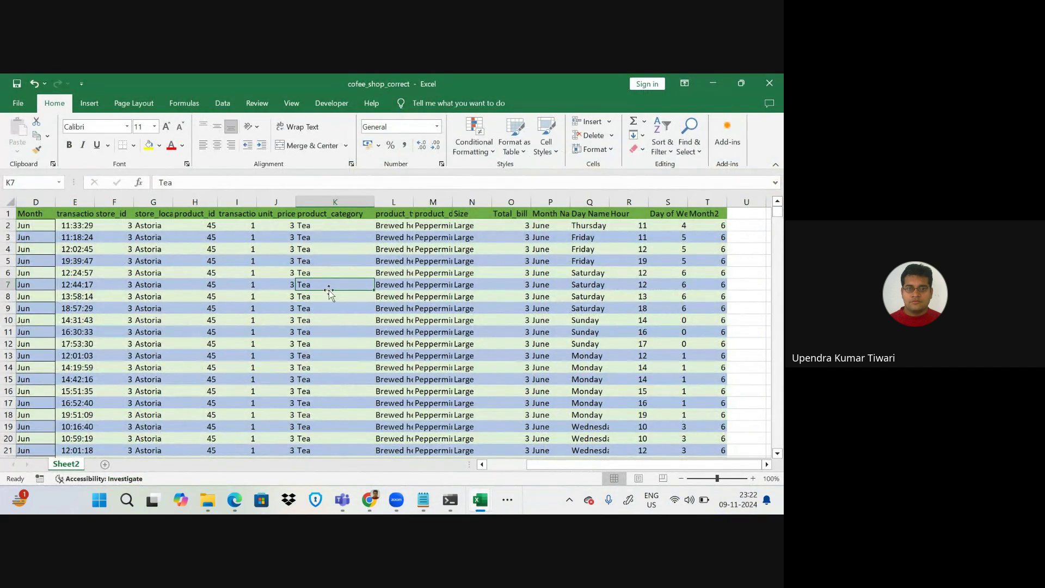
scroll(157, 303, left, 3)
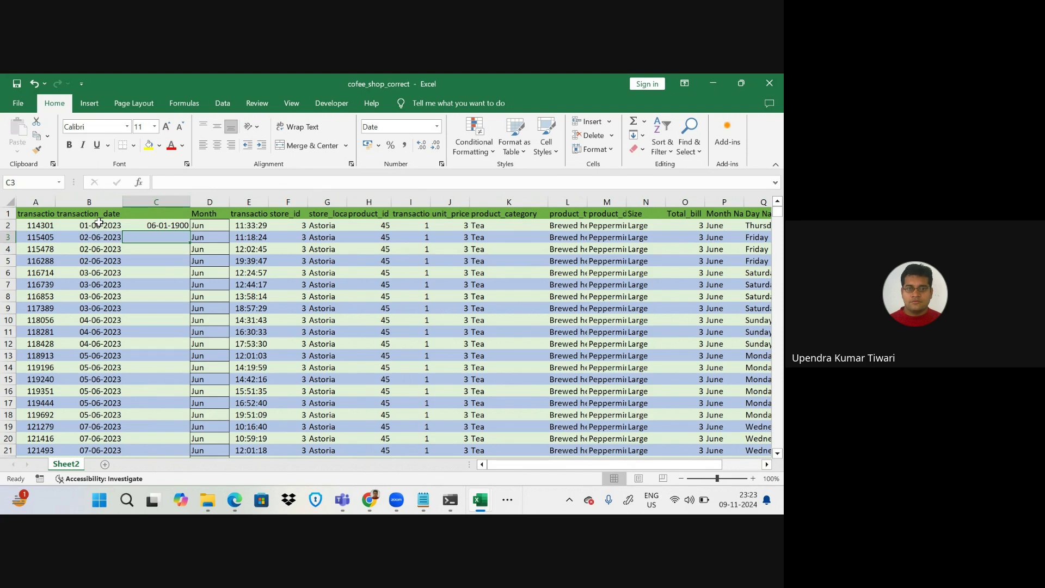
click(145, 223)
key(Delete)
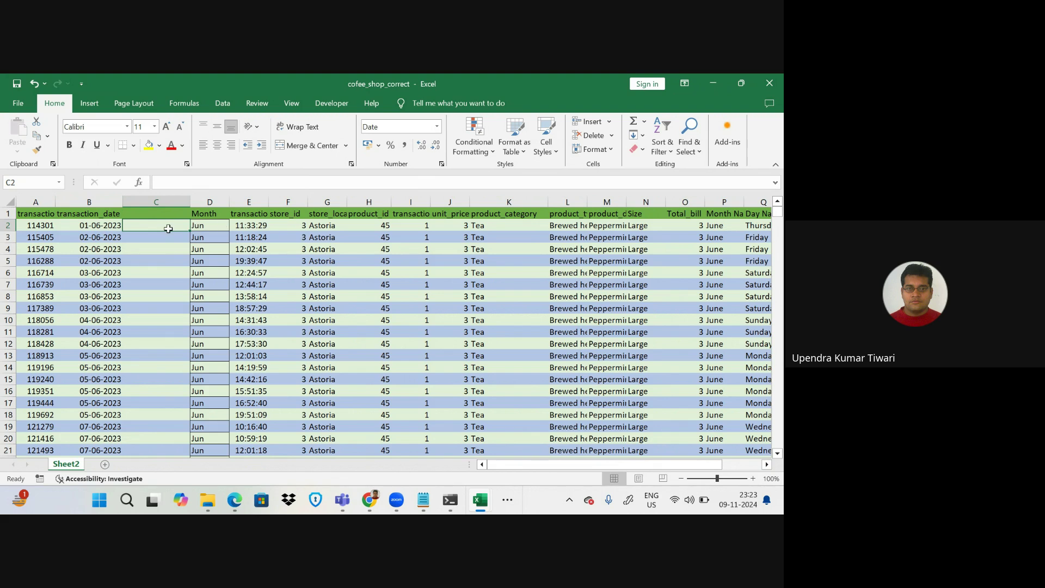
- Copy the transaction dates in B2:B13 to a new sheet starting at cell A1, and fit column A's width to them
drag(97, 227, 105, 357)
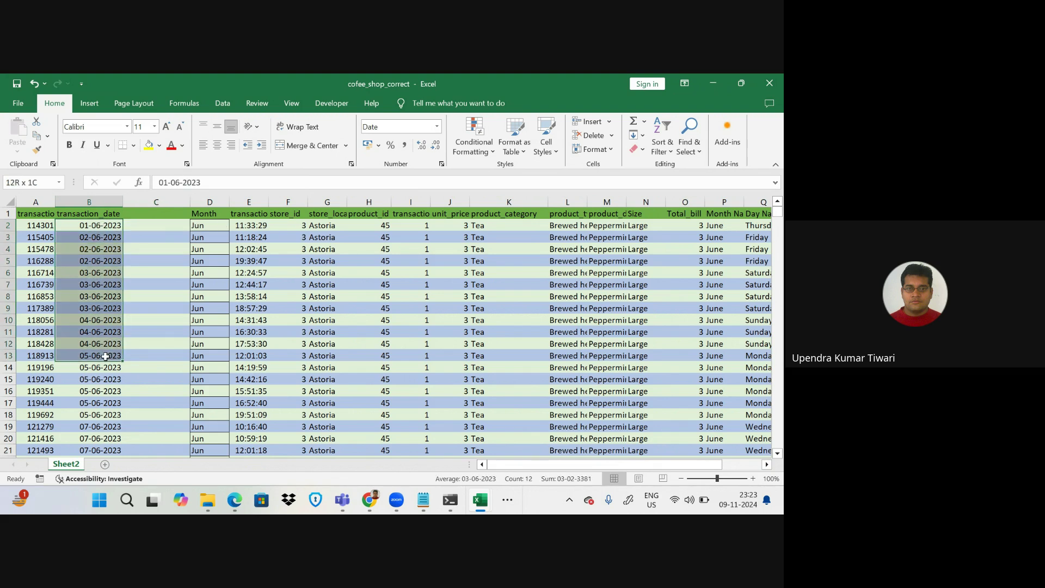
key(ctrl+c)
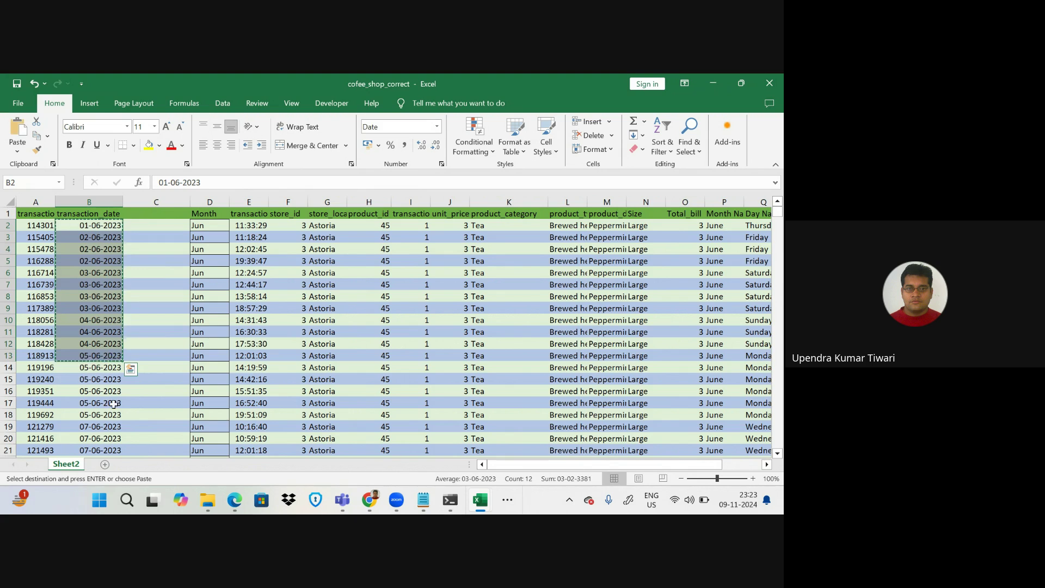
click(104, 464)
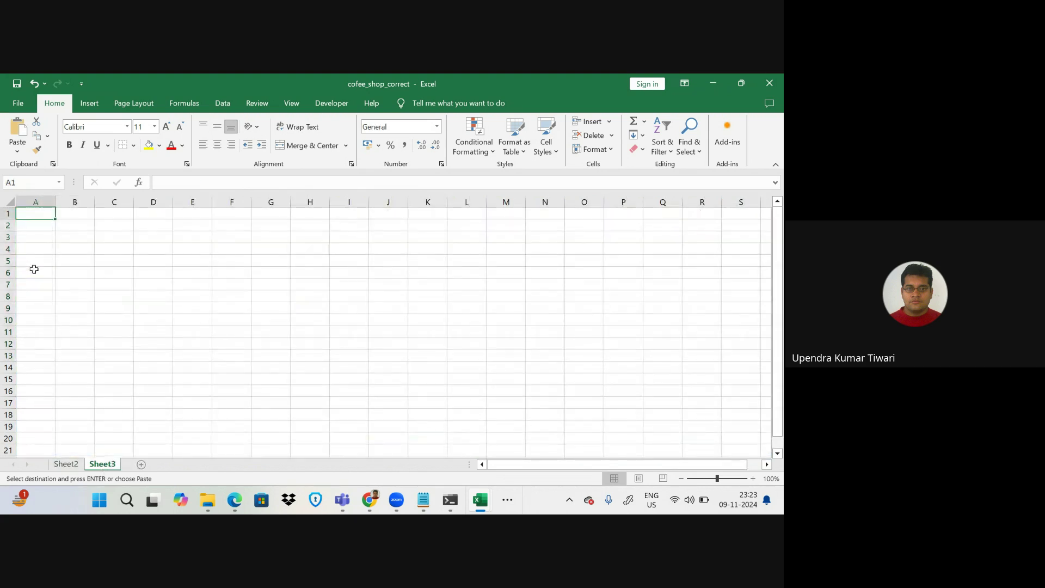
key(ctrl+v)
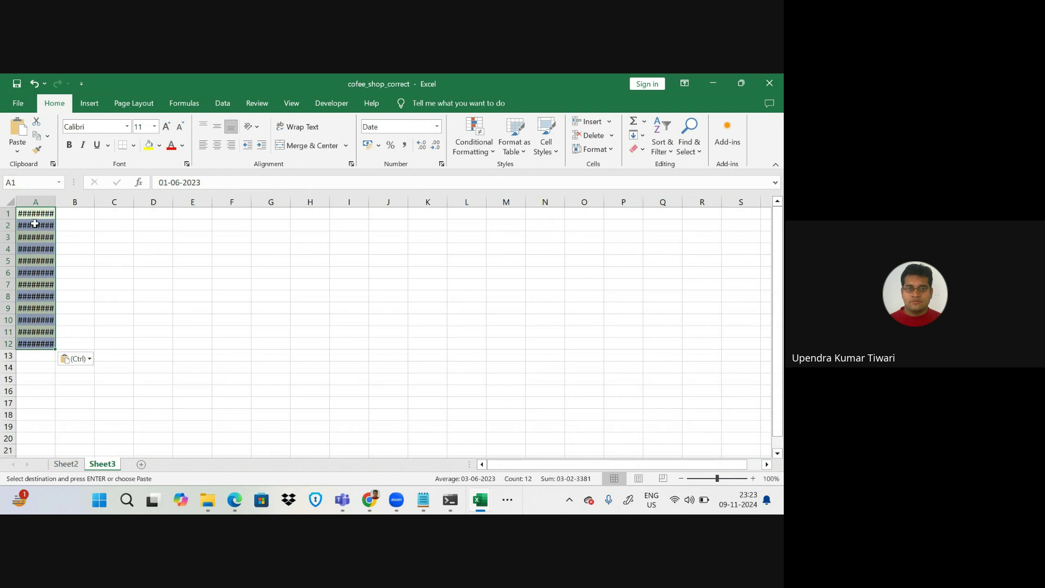
double_click(56, 198)
click(79, 215)
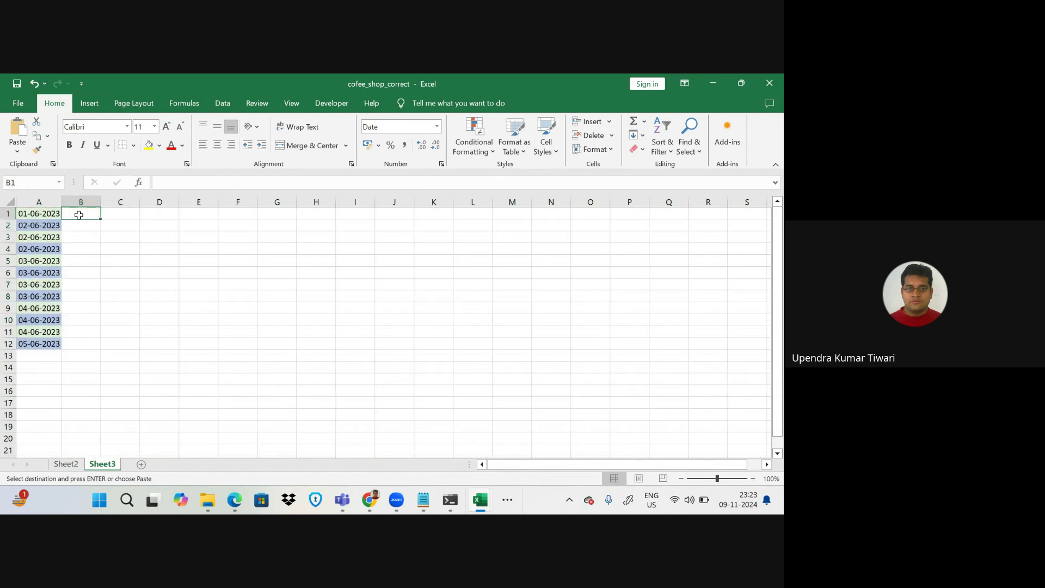
- Enter the formula =MONTH(A1) in cell B1 beside the first copied date
text(=Month)
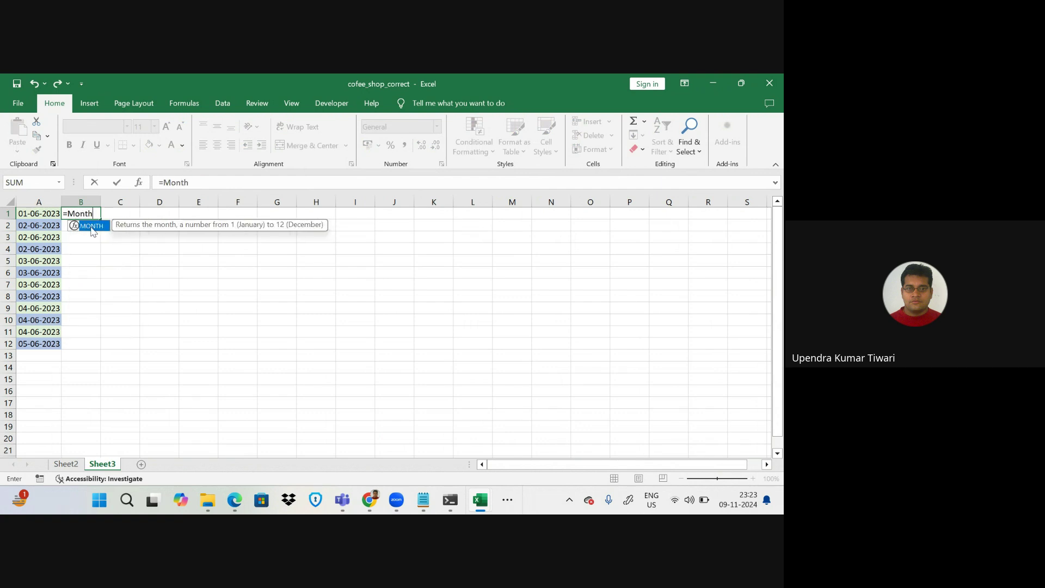
double_click(93, 226)
click(43, 210)
text())
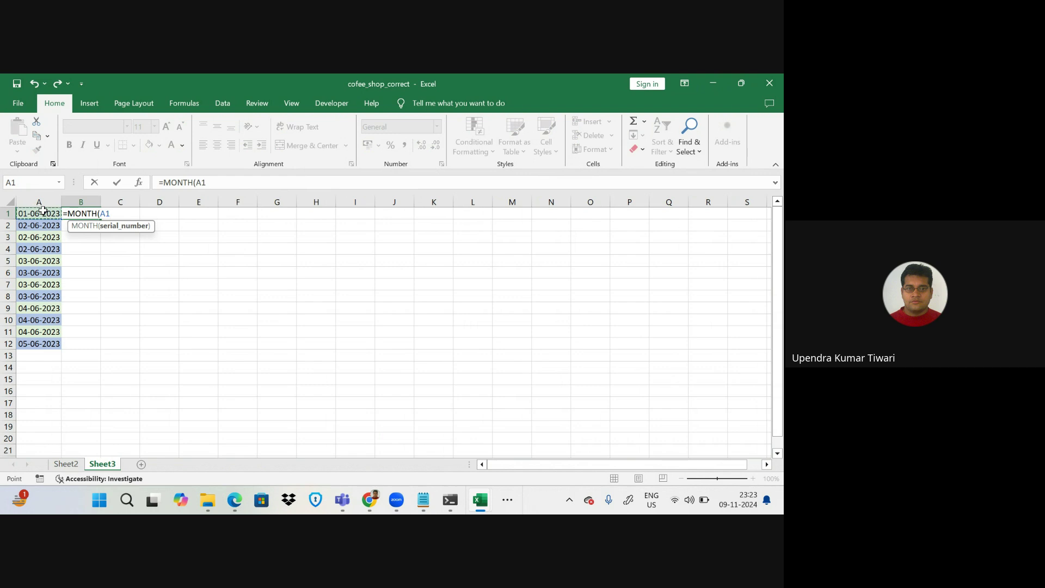
key(Return)
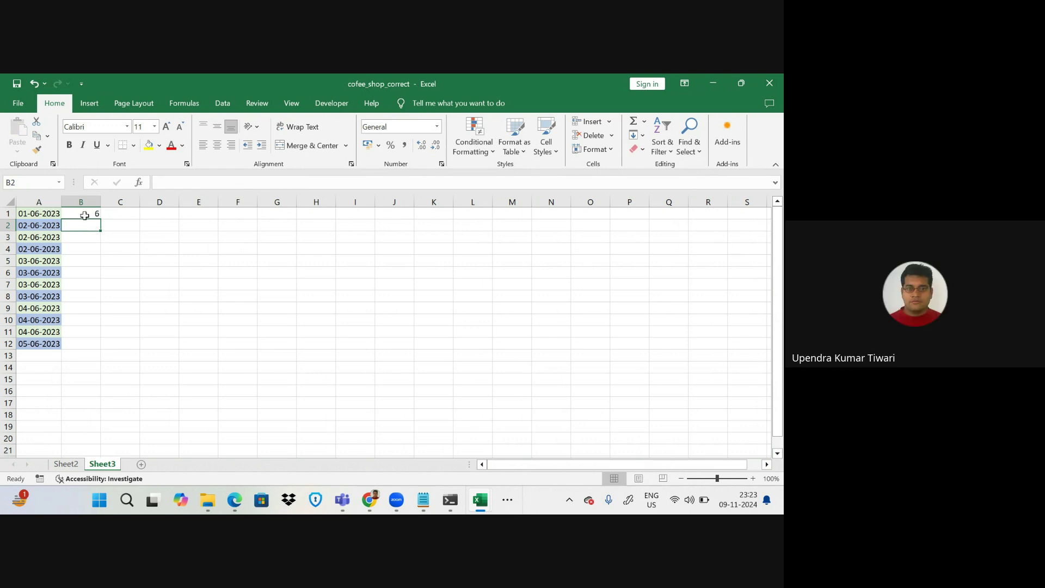
- On Sheet2, enter =MONTH(B2) in cell C2 beside the first transaction date
click(66, 464)
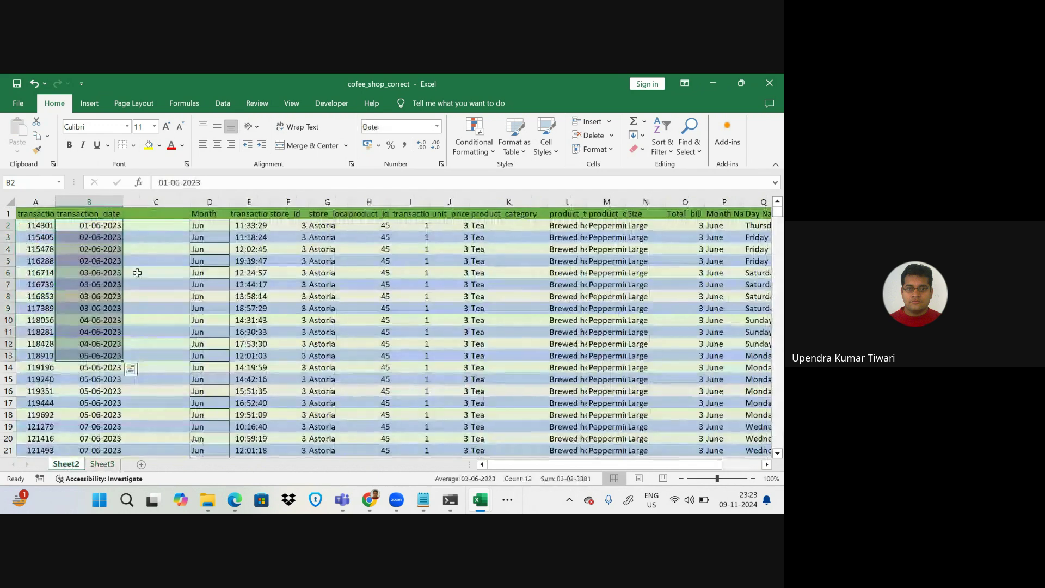
click(153, 224)
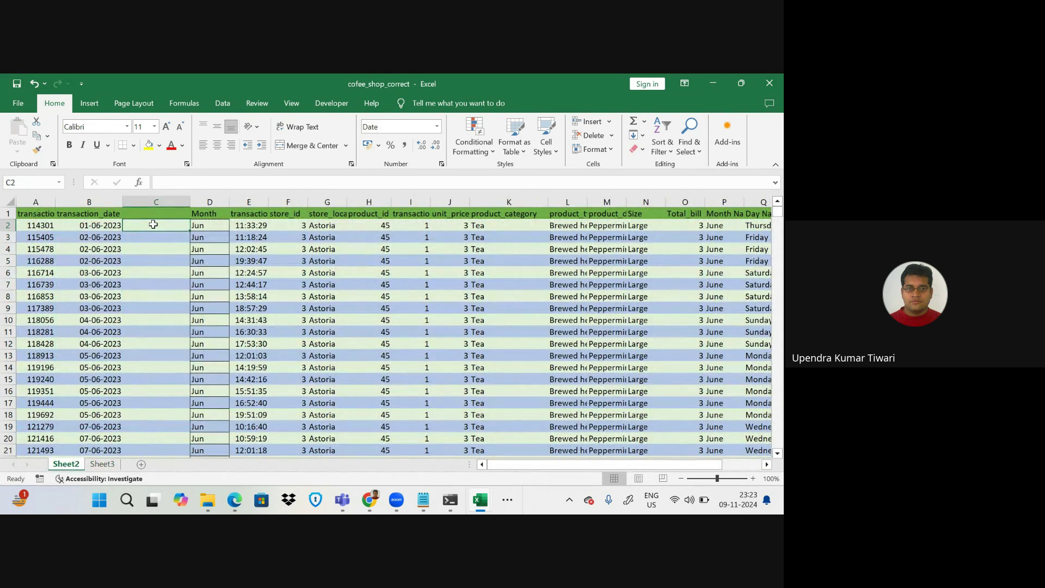
text(=month)
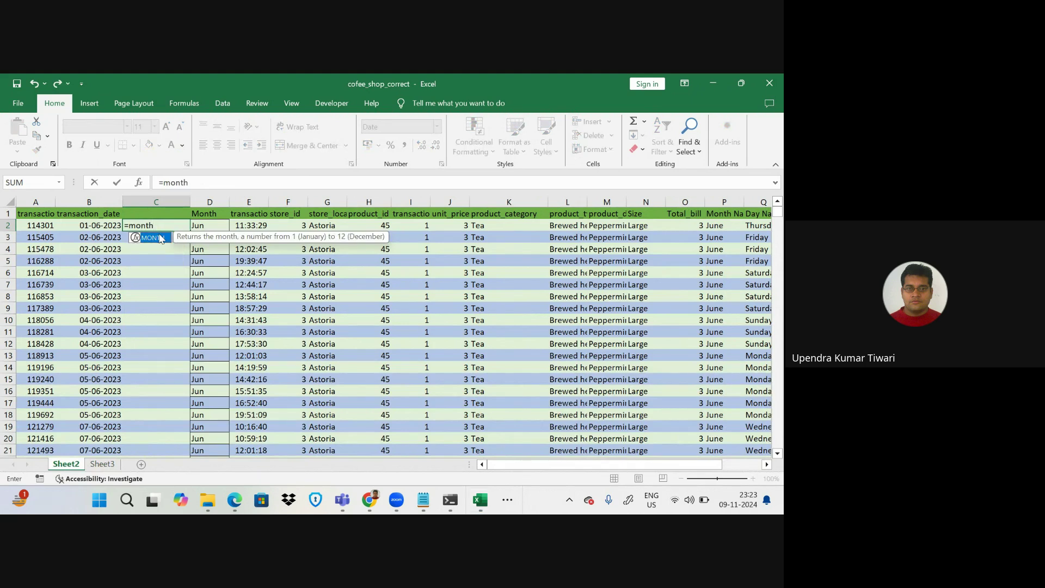
double_click(160, 238)
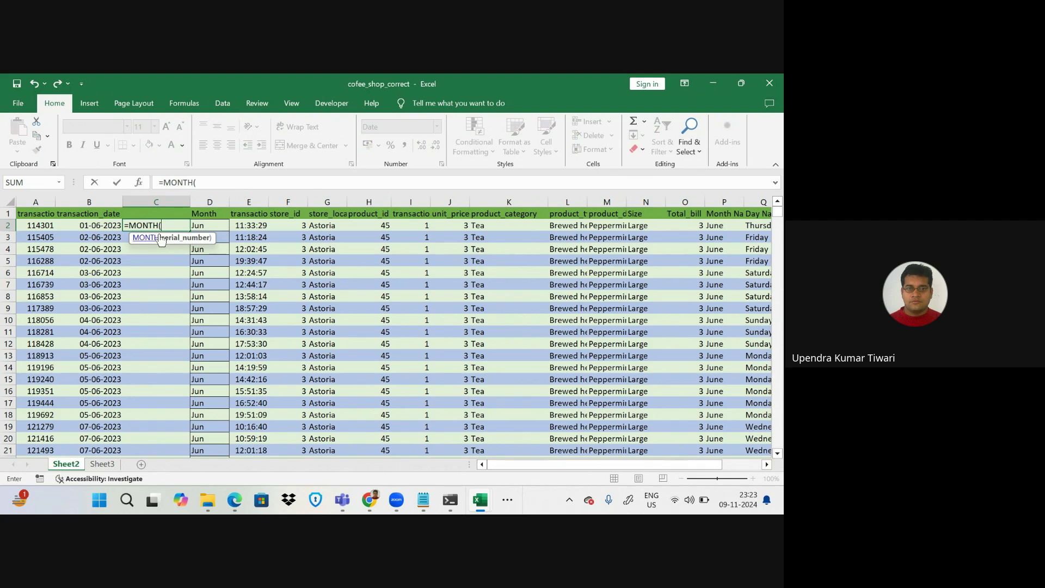
click(108, 223)
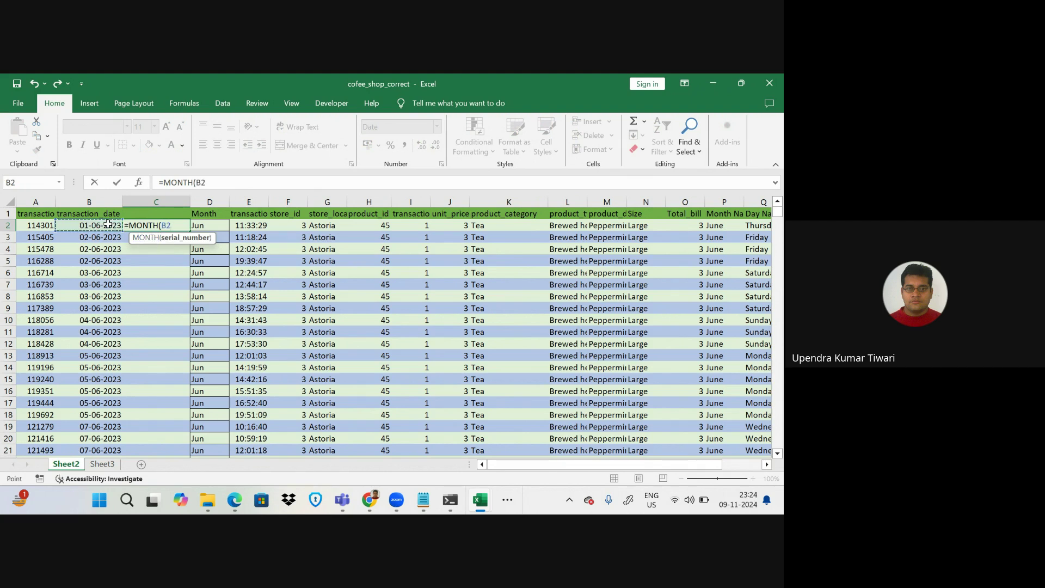
text())
key(Return)
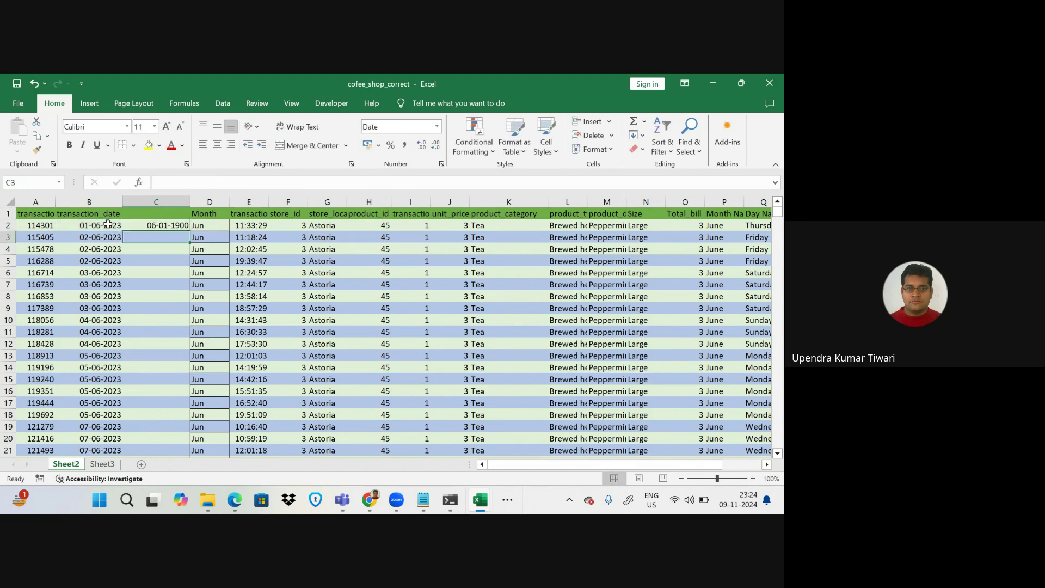
click(159, 225)
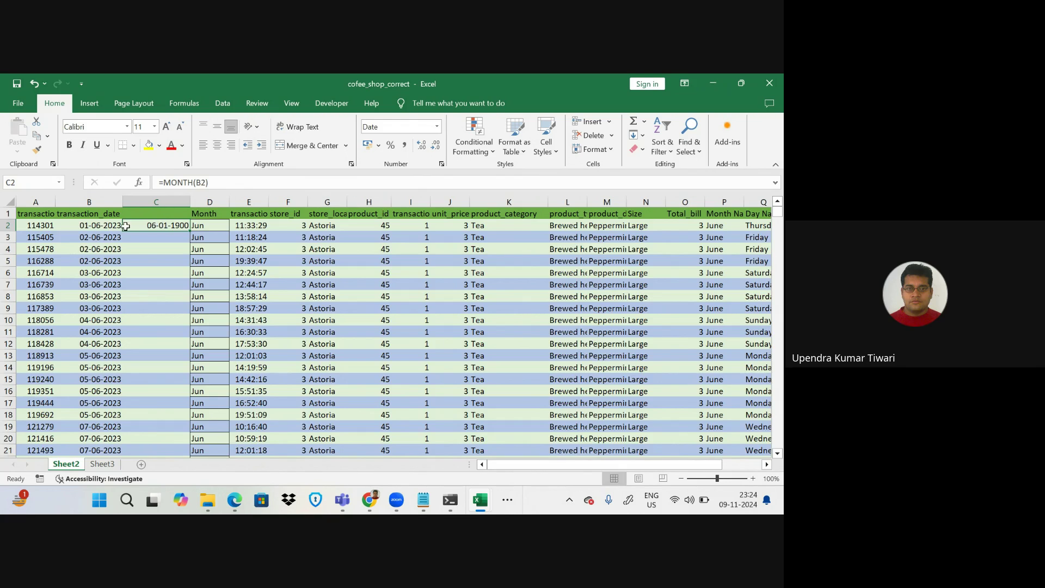
click(106, 228)
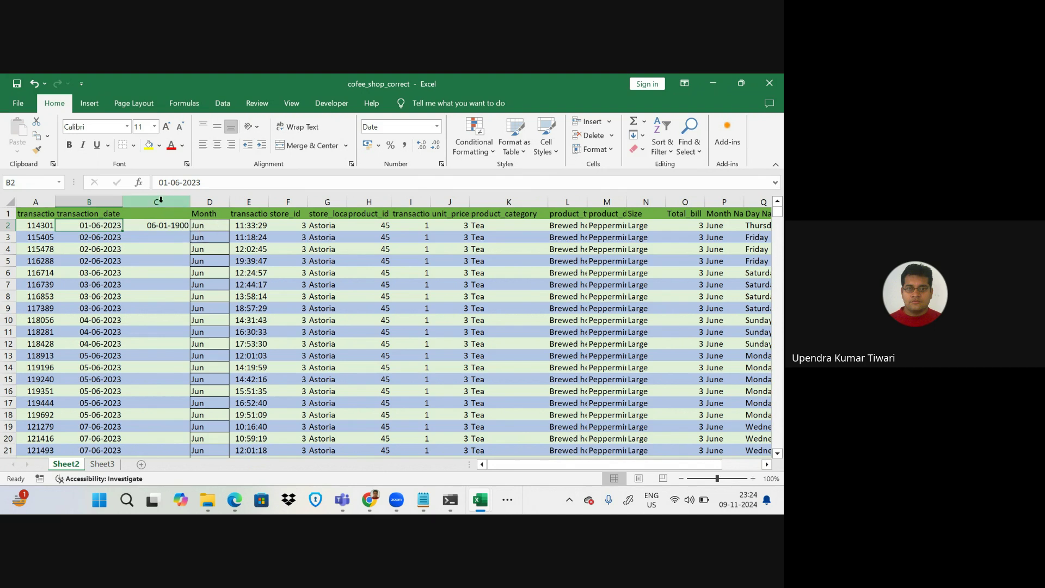
- Delete column C and the existing Month column D from Sheet2
drag(161, 201, 210, 201)
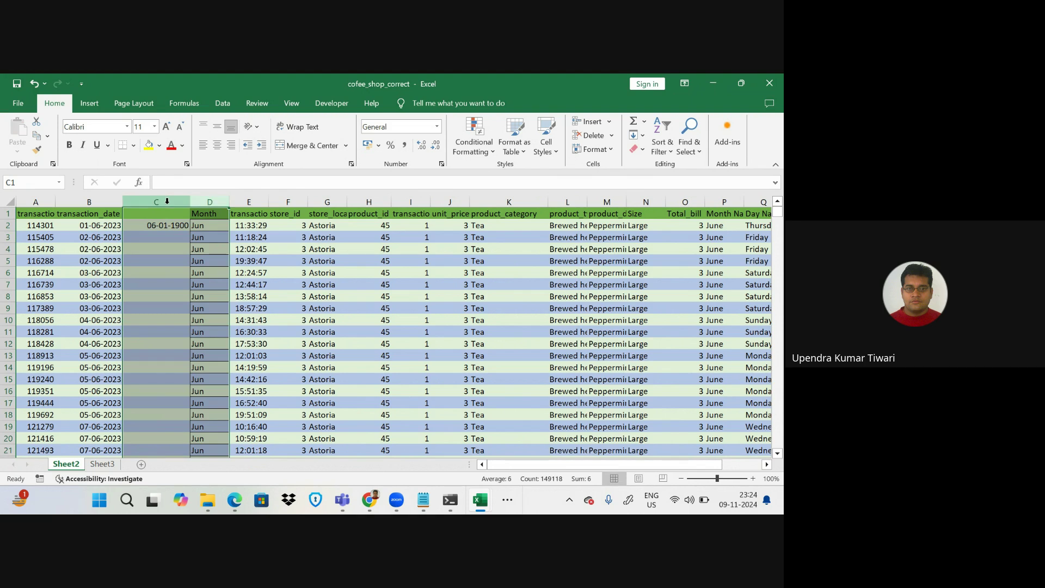
right_click(167, 201)
click(202, 325)
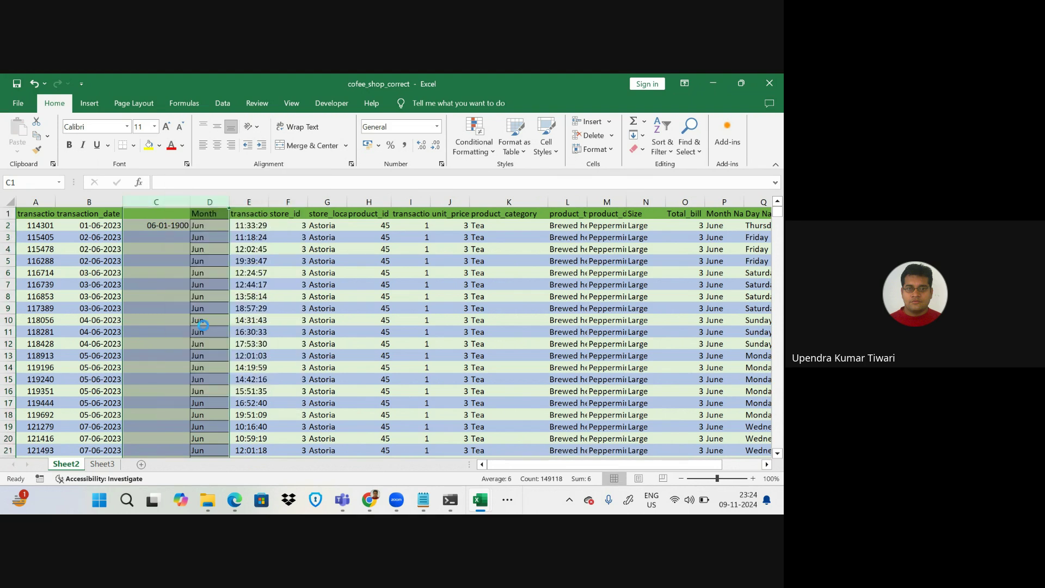
click(260, 307)
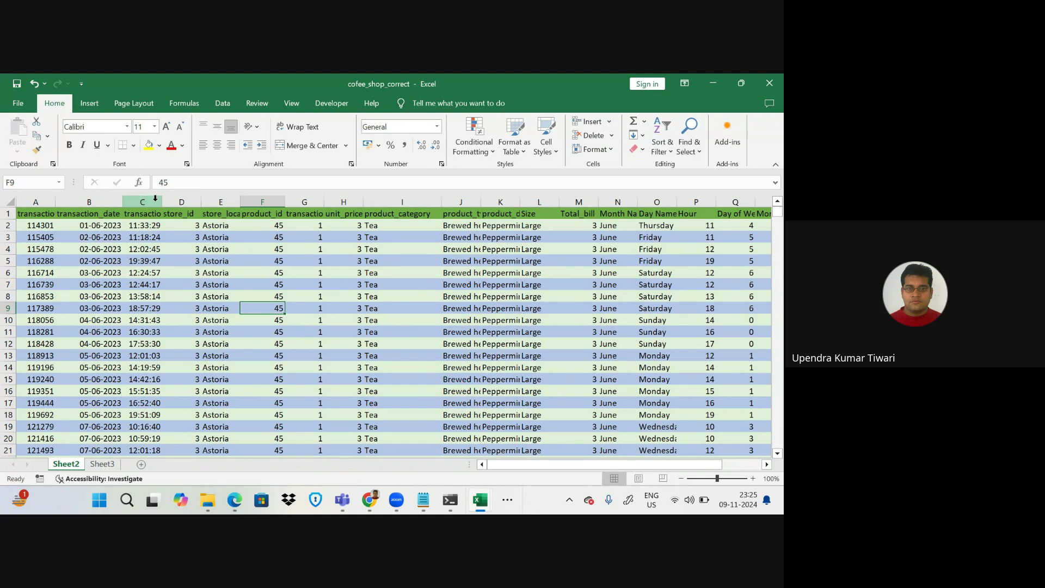
- Insert a new column C after transaction_date and give it the header Month
click(154, 200)
right_click(155, 200)
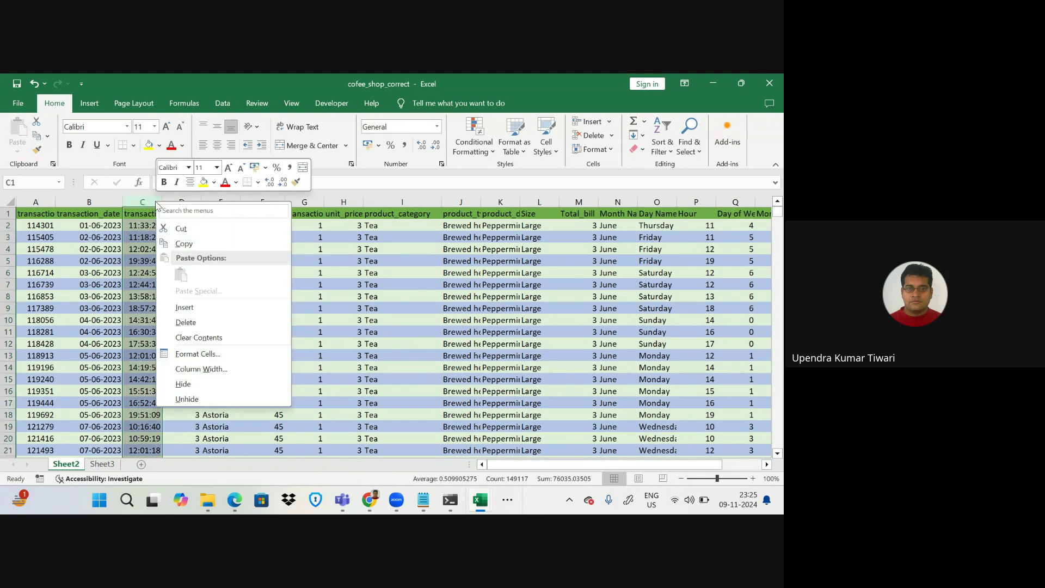
click(202, 313)
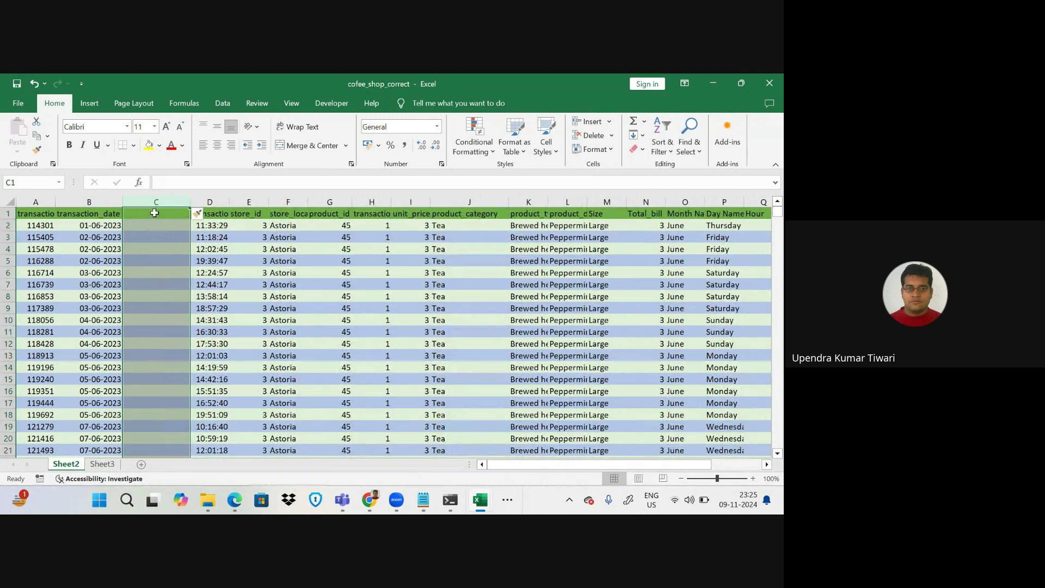
click(155, 212)
text(Month)
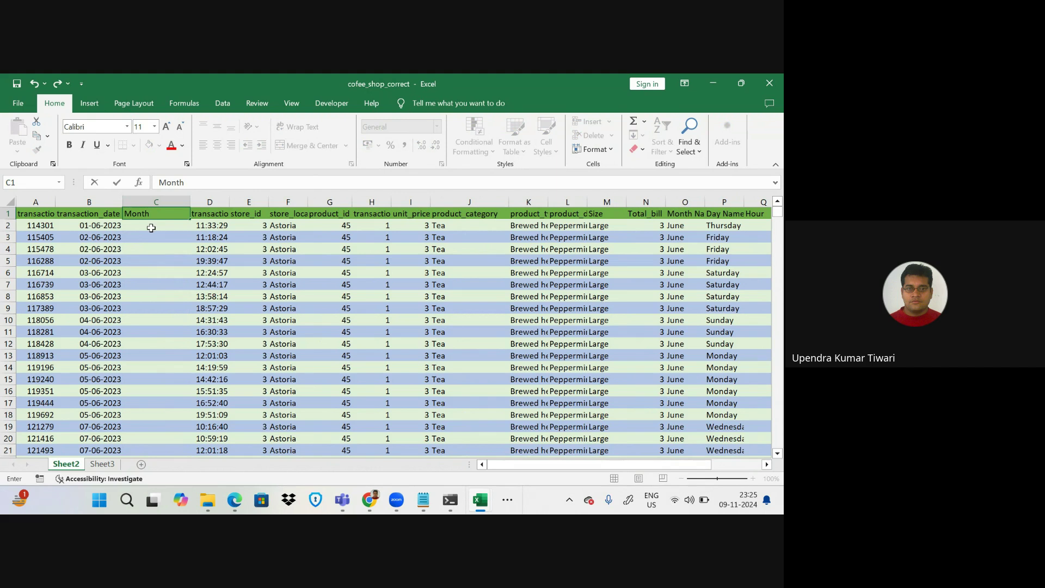
- Try deriving the first row's month under the new Month header with =MONTH(B2) in C2
click(153, 227)
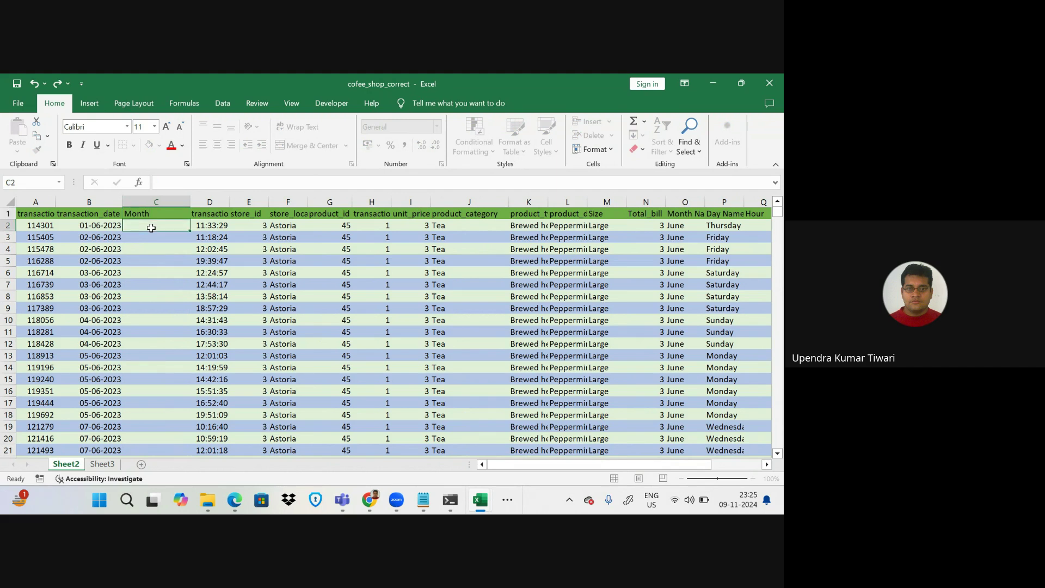
text(=)
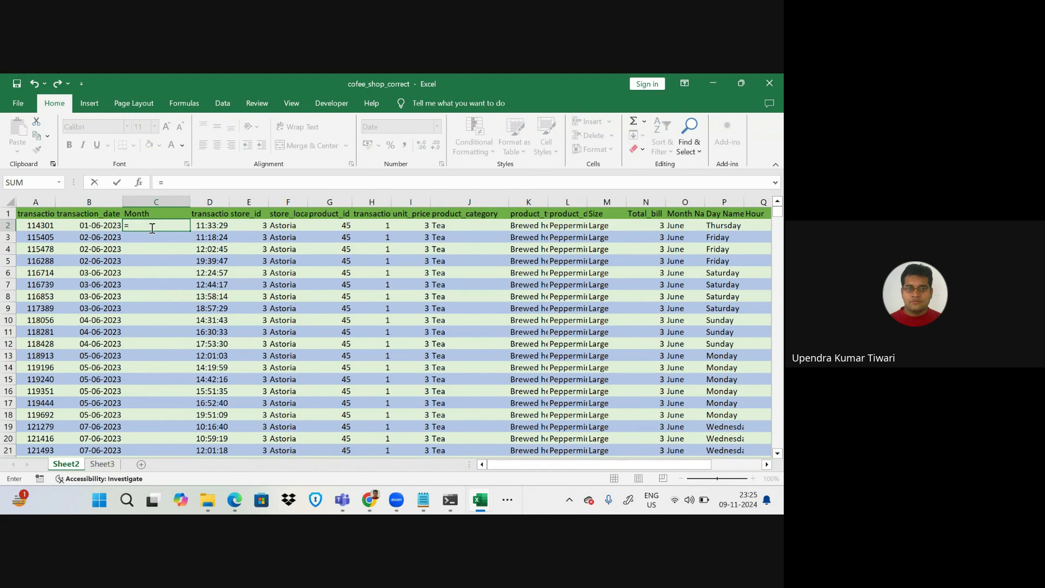
text(Mont)
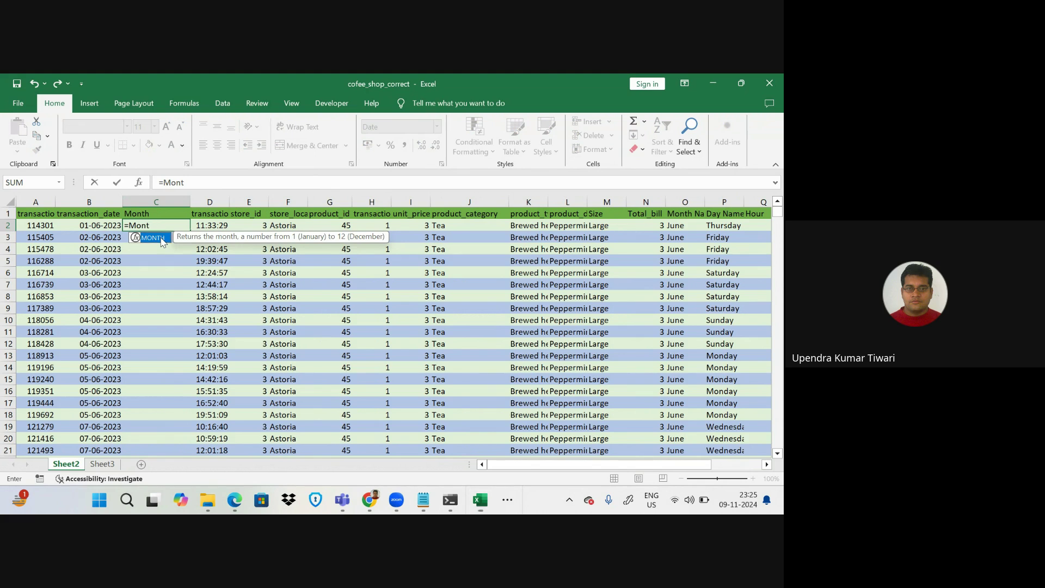
double_click(162, 243)
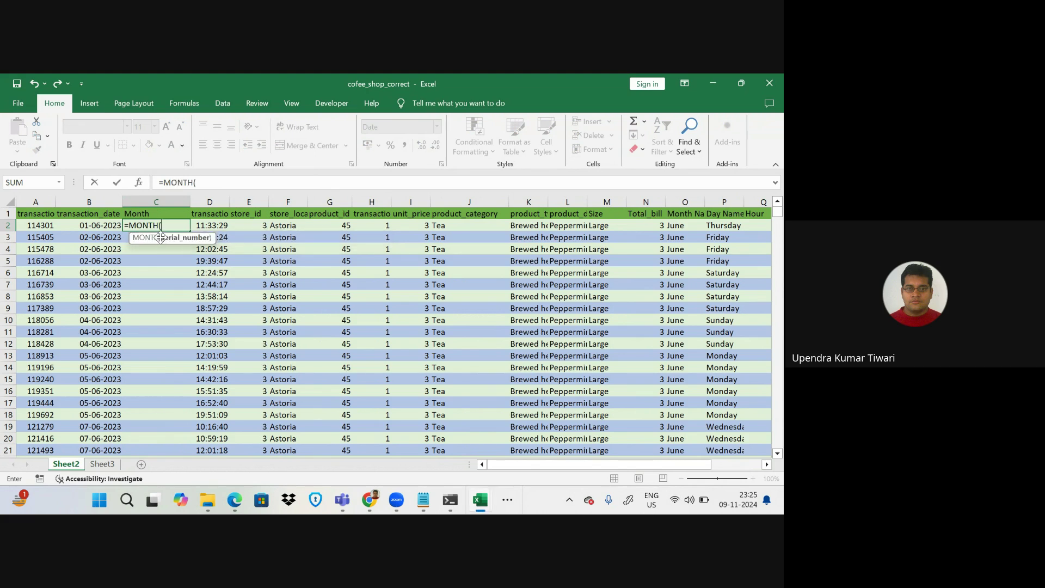
click(98, 227)
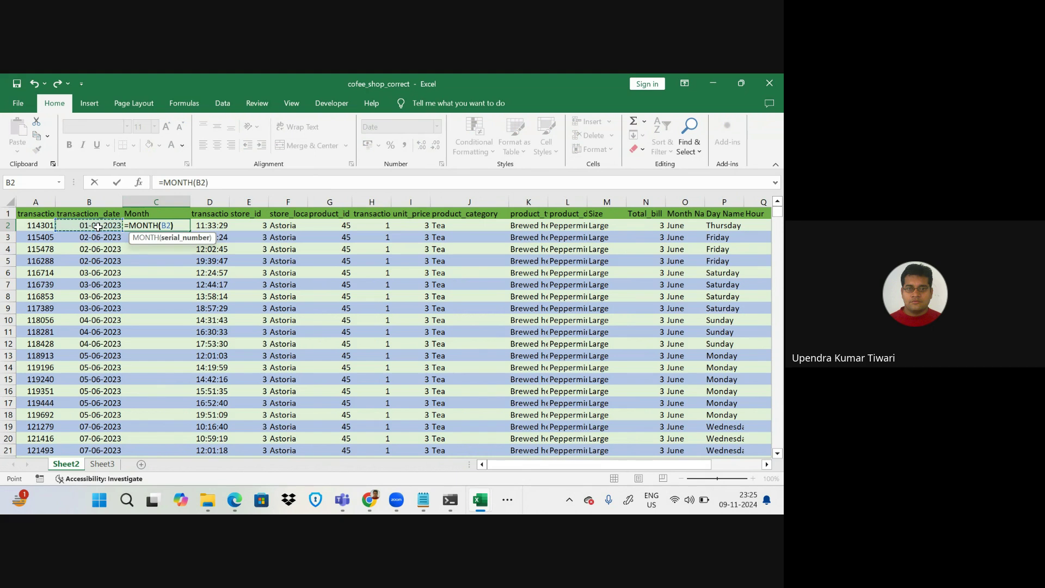
key(Return)
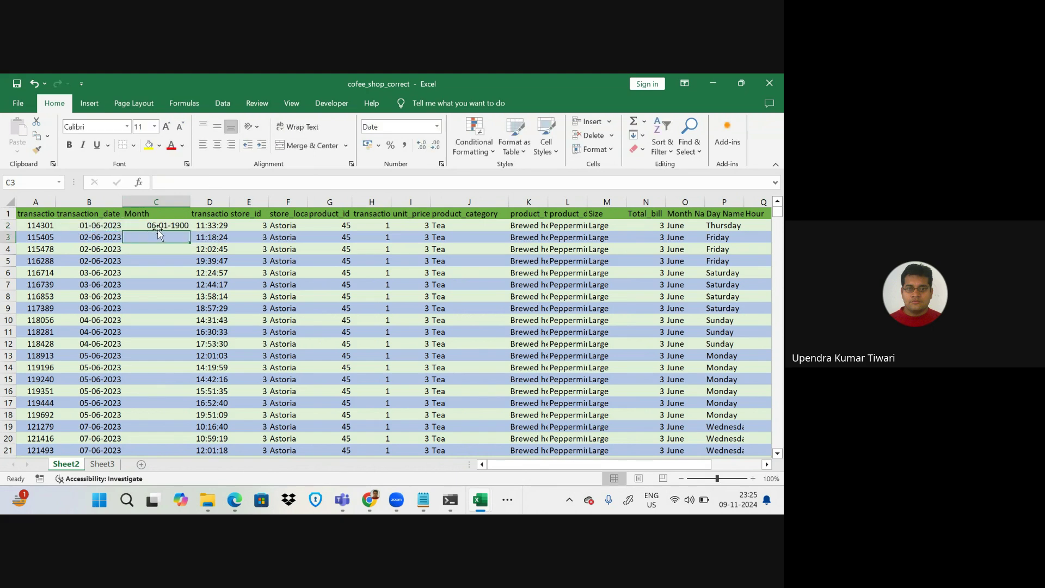
- Replace the formula in C2 with =TEXT(B2,"MMM") to derive the abbreviated month name
click(173, 222)
text(=Text)
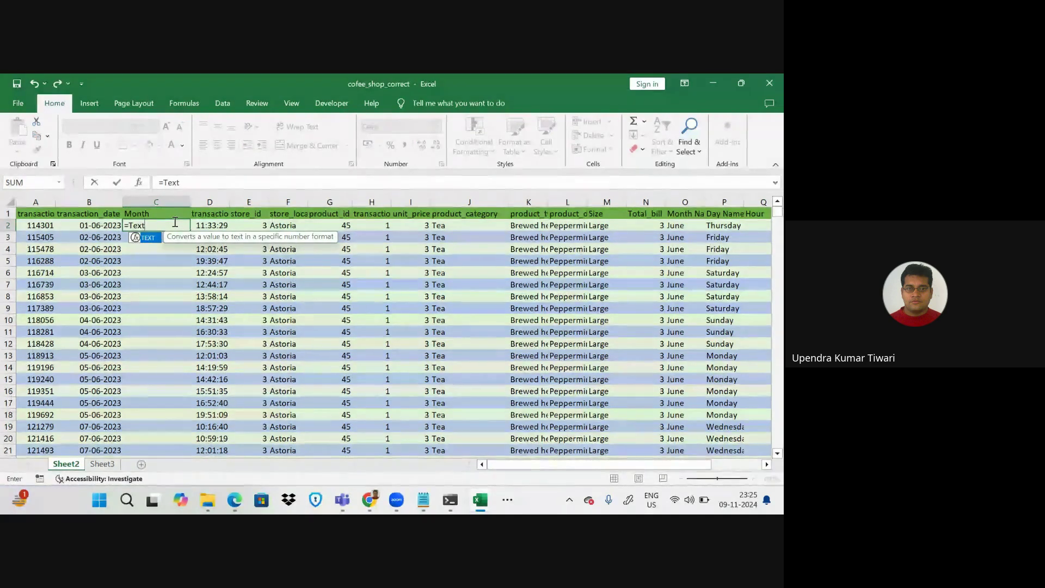
double_click(148, 238)
click(104, 225)
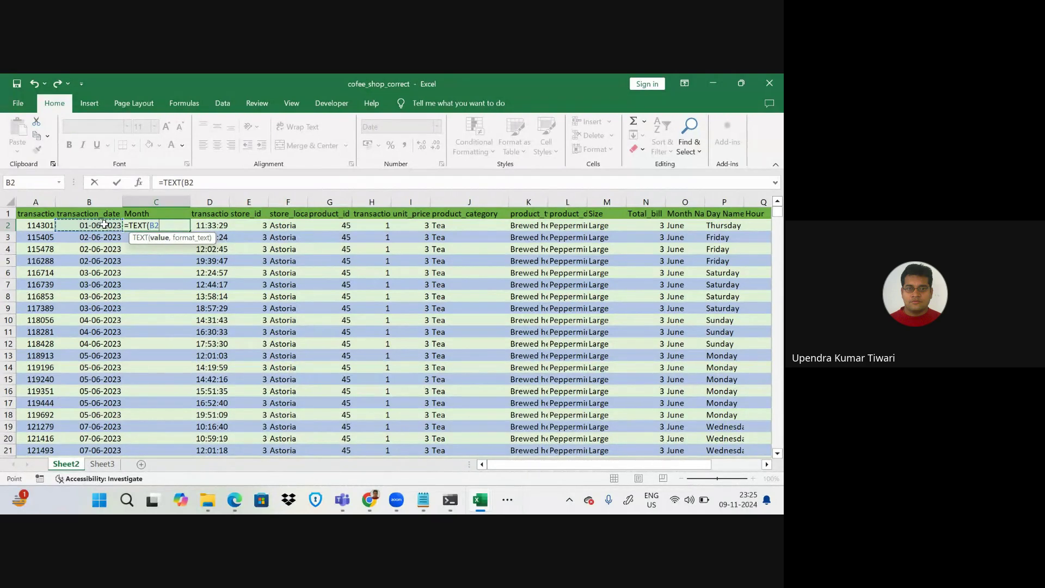
text(,"MMM)
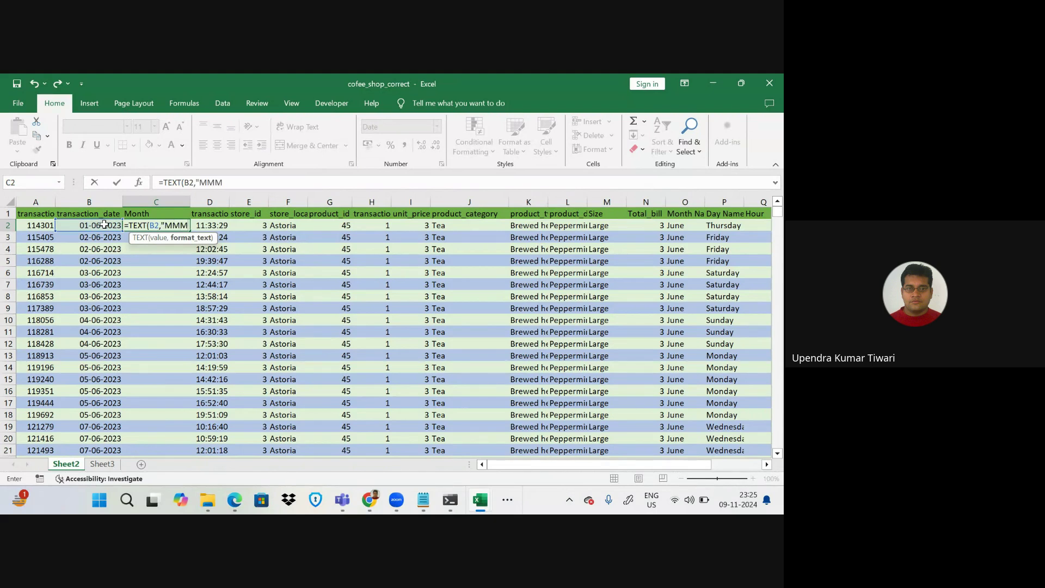
text("))
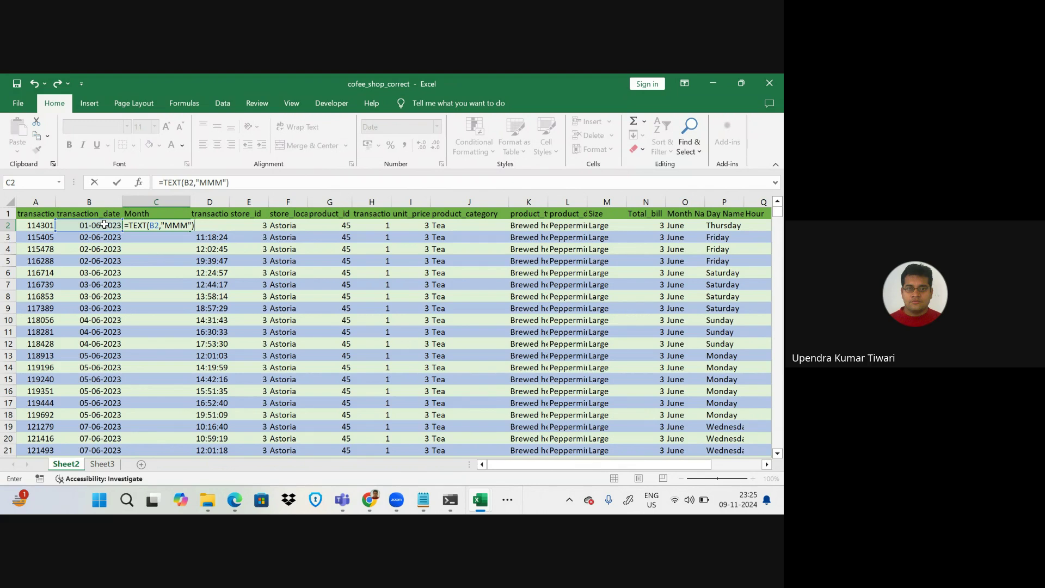
key(Return)
click(141, 226)
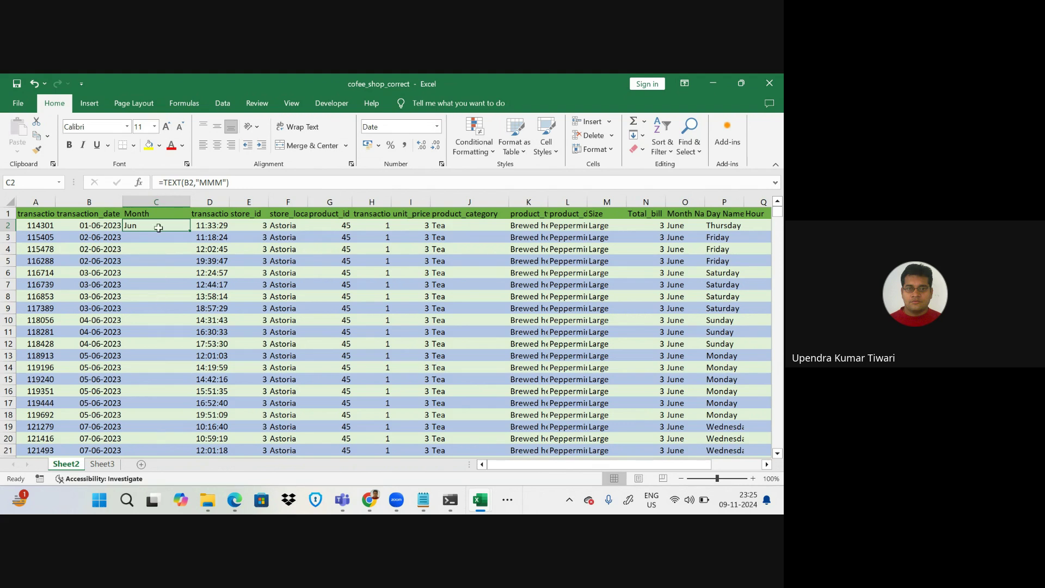
- Fill the month formula from C2 down the whole Month column
click(159, 249)
click(145, 226)
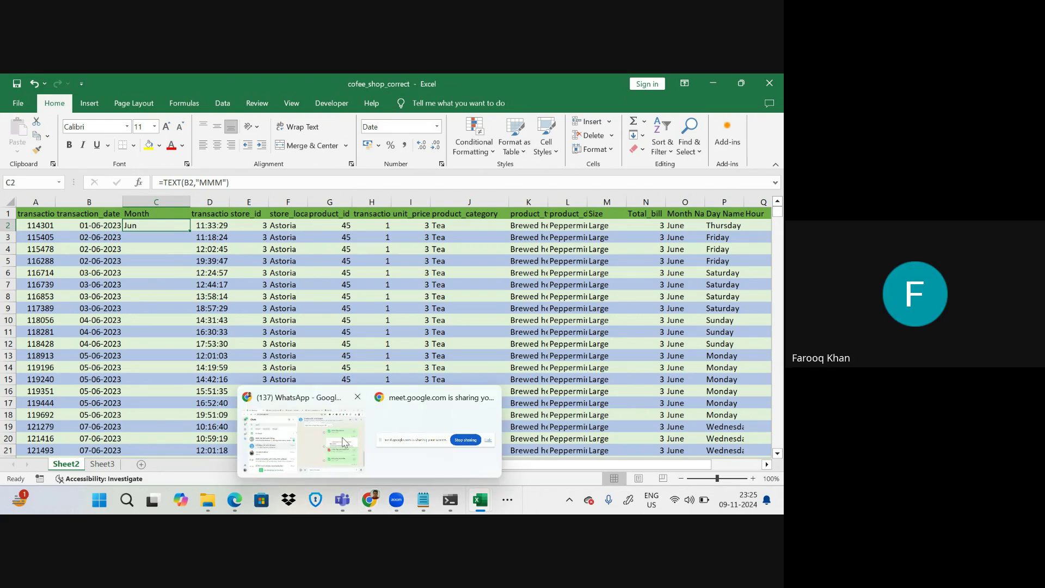
double_click(192, 231)
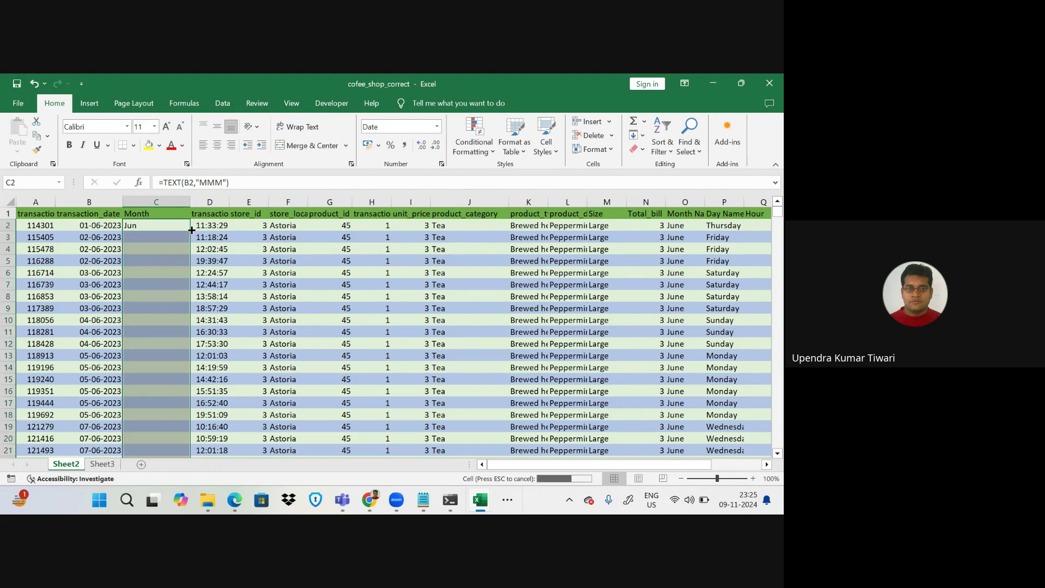
click(290, 317)
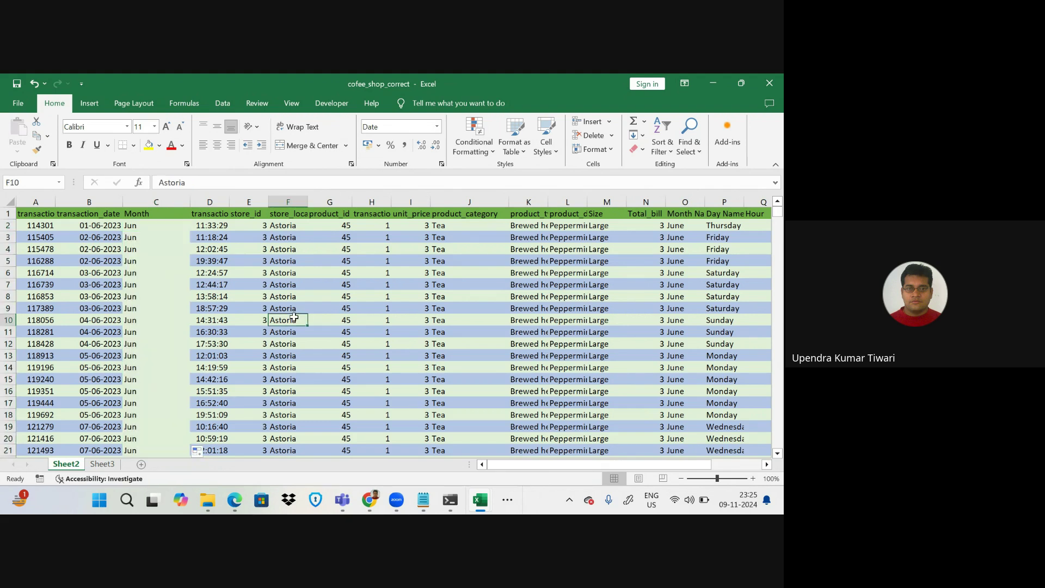
click(71, 329)
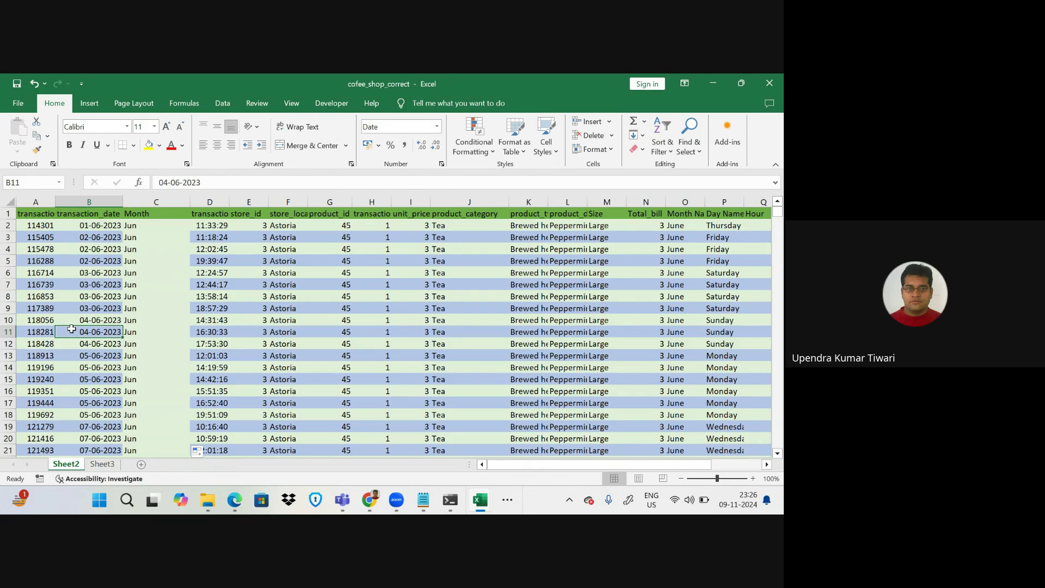
click(36, 223)
click(32, 215)
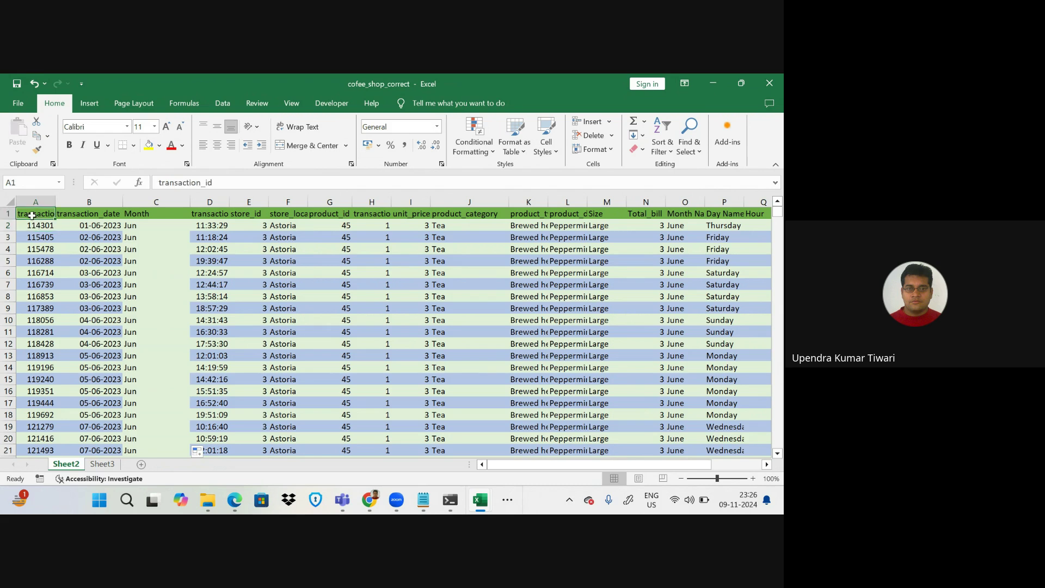
key(ctrl+shift+End)
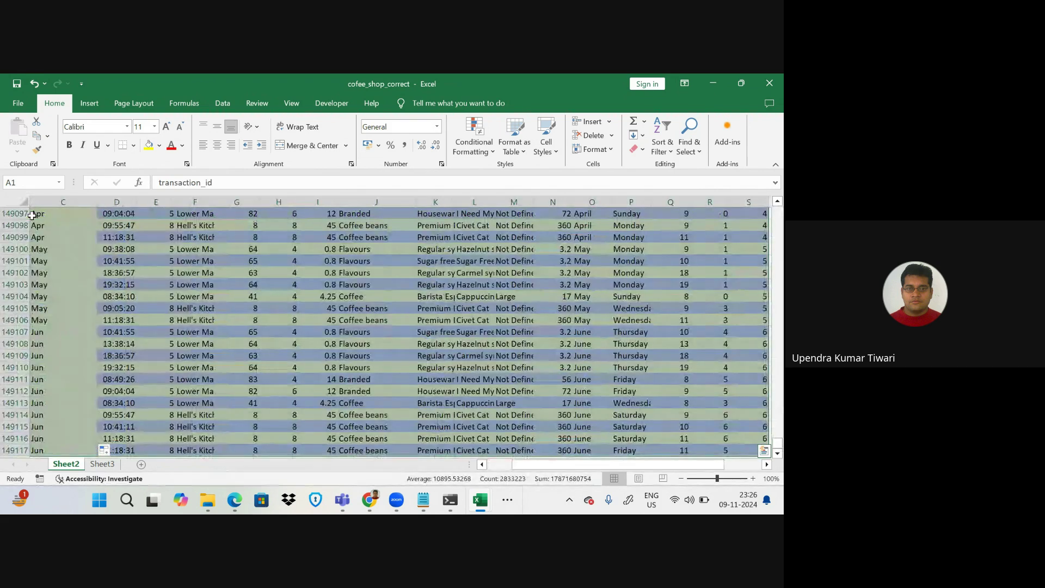
click(90, 104)
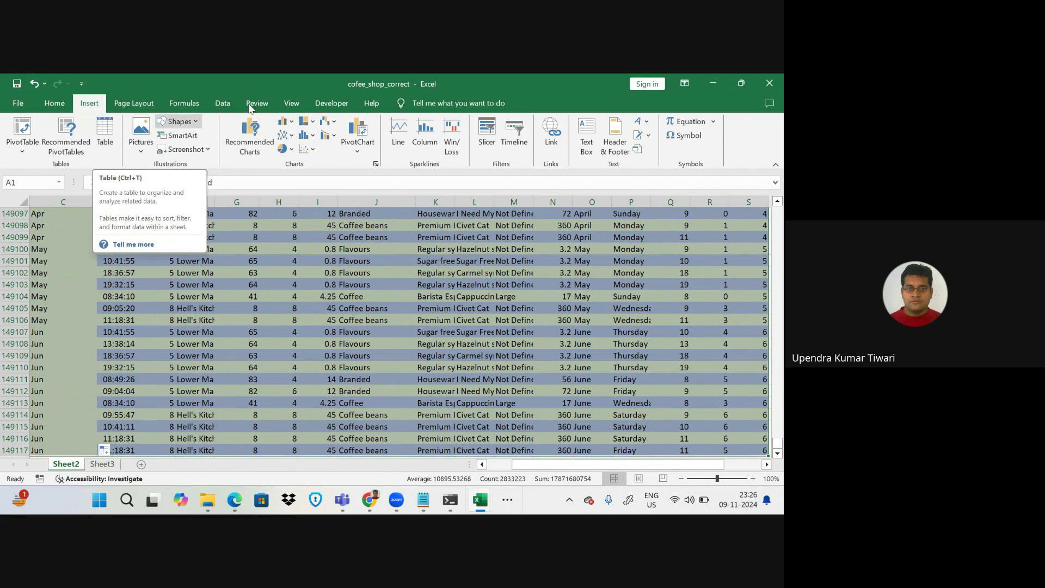
click(292, 103)
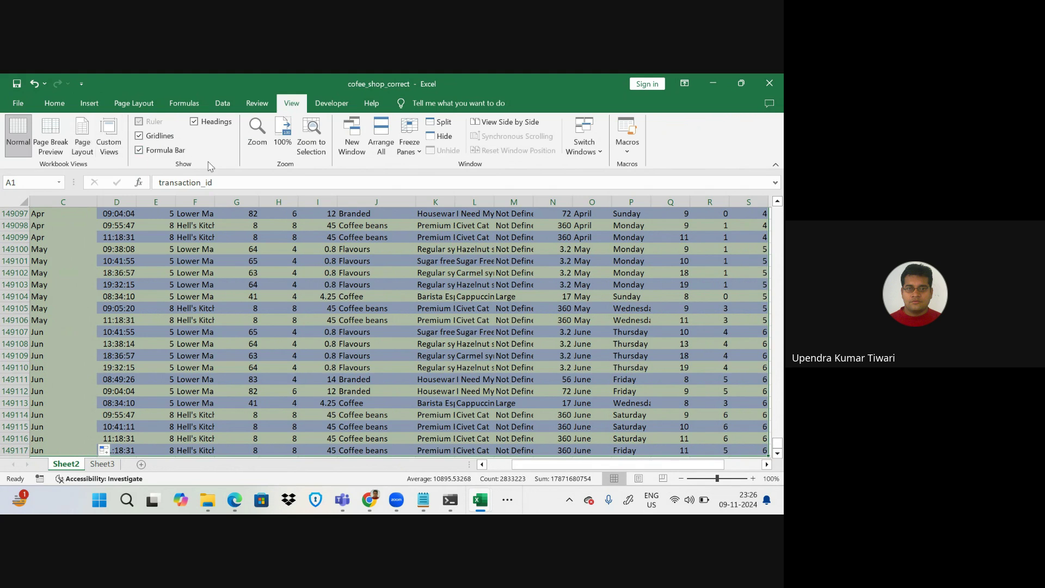
click(86, 109)
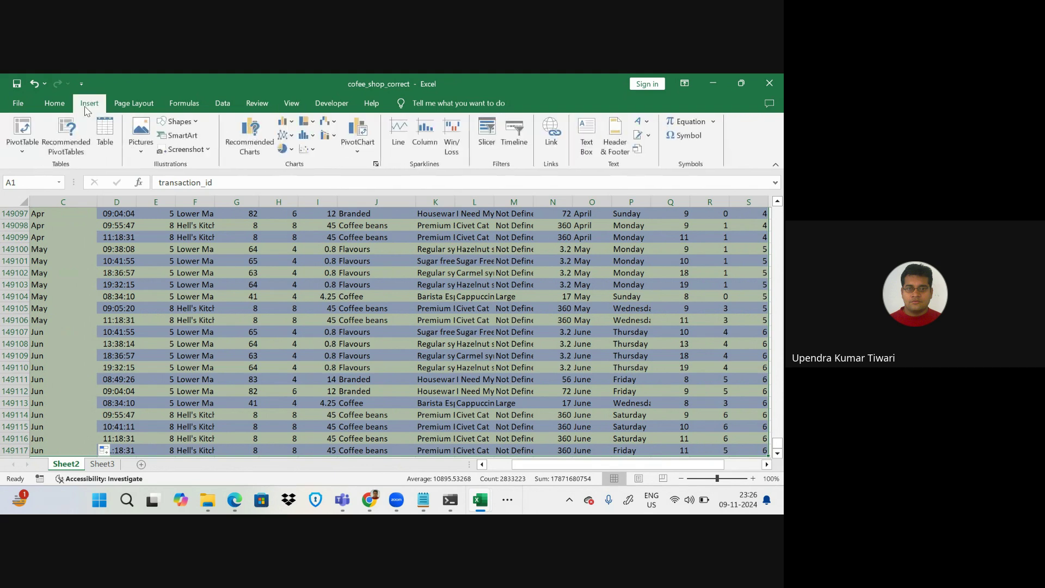
click(102, 142)
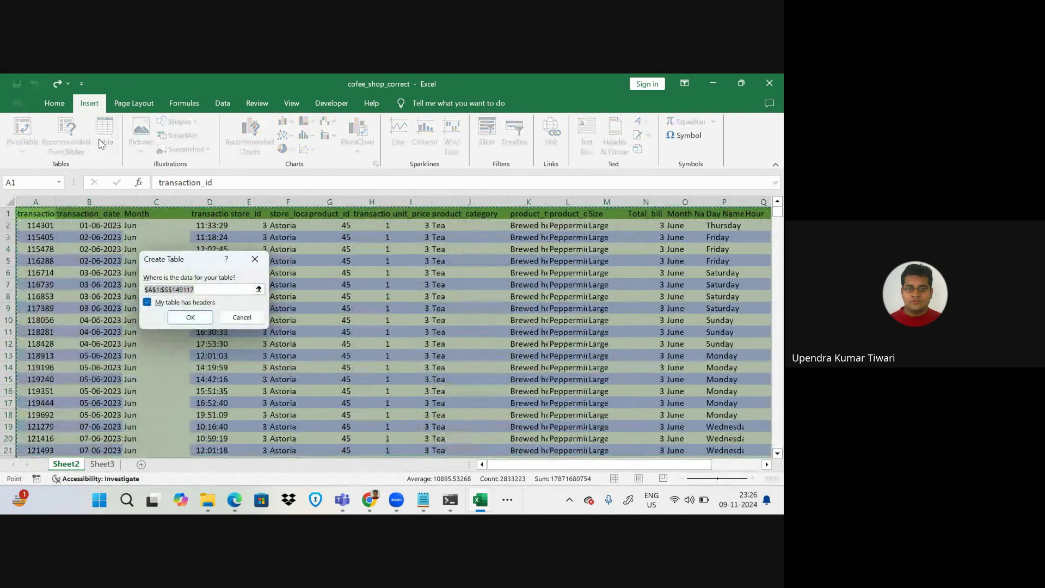
click(242, 317)
click(324, 355)
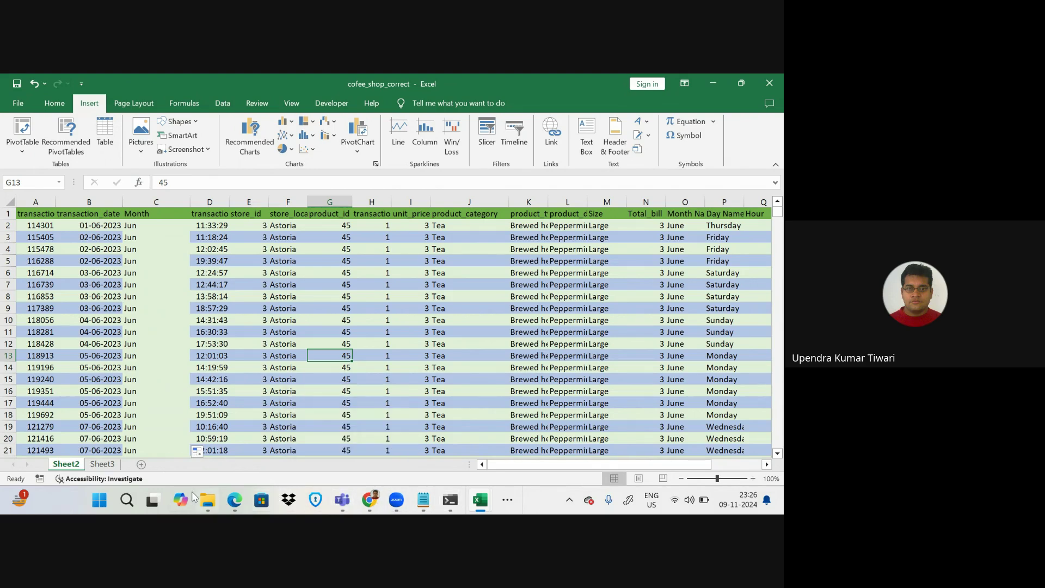
- Open Paint and handwrite Apr beside a column of month names from Jan to June, using a thicker pencil stroke
click(134, 500)
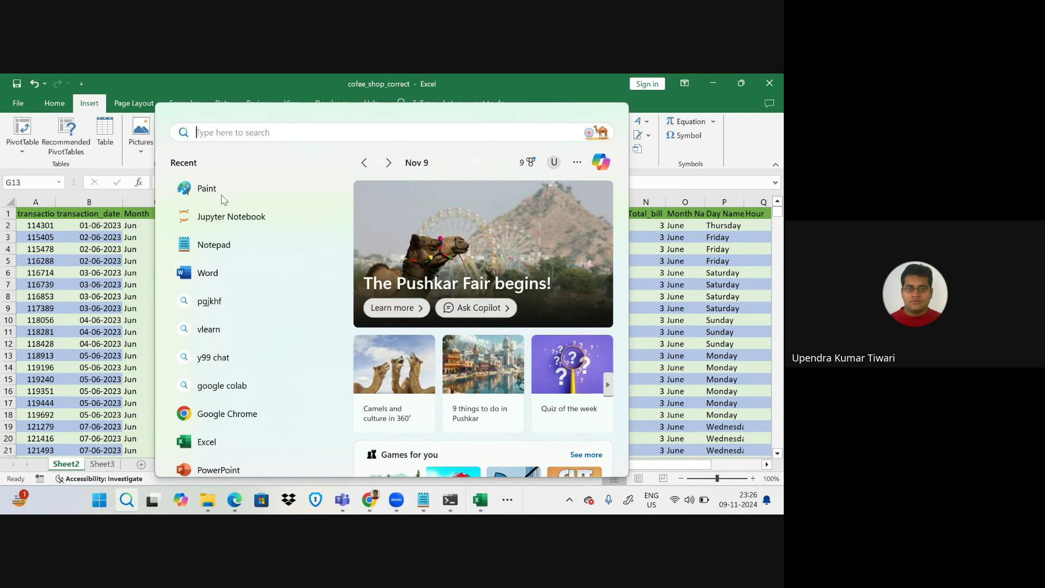
click(220, 195)
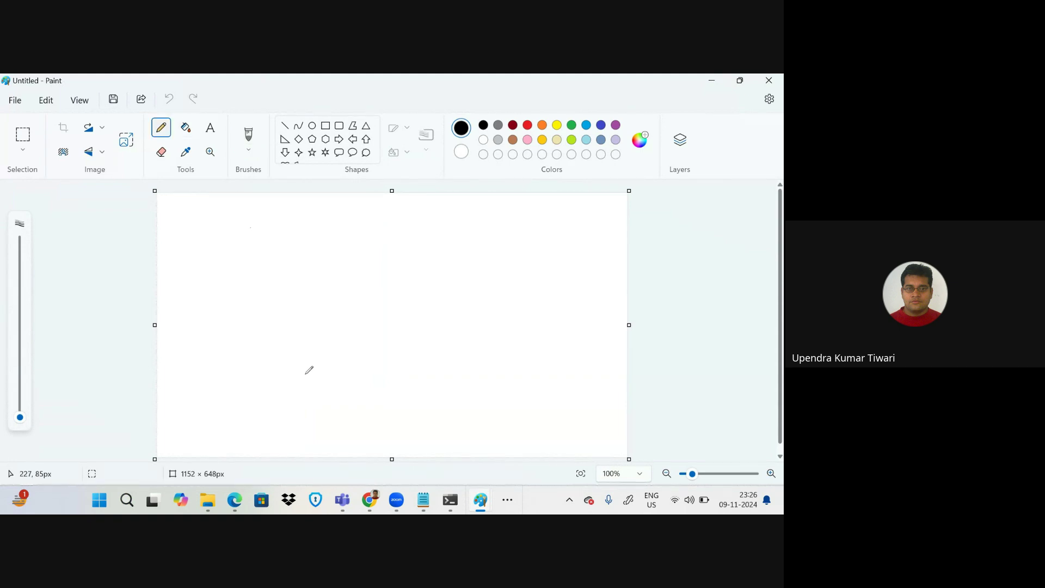
drag(20, 417, 19, 409)
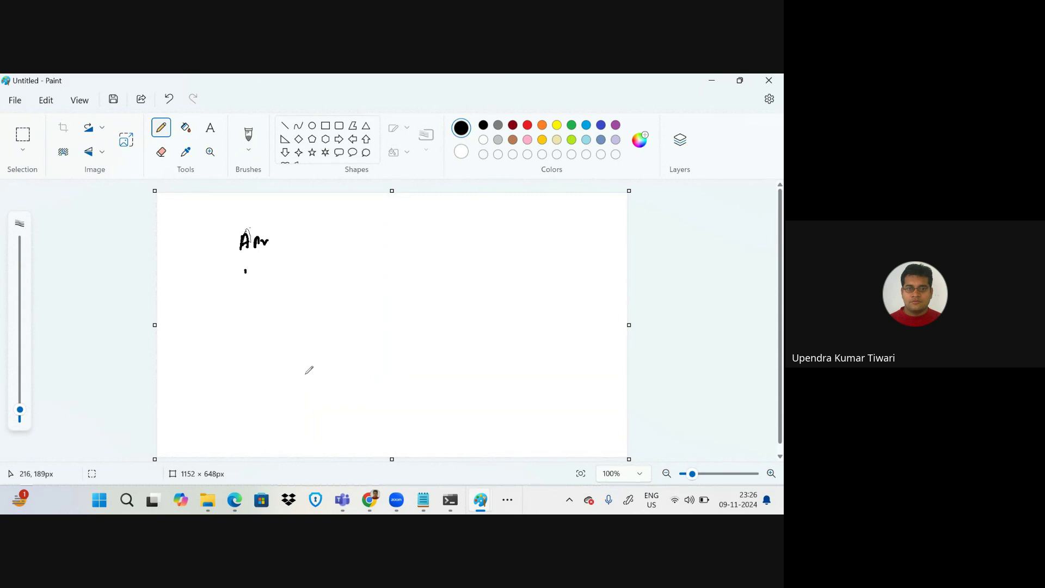
drag(245, 270, 254, 256)
drag(315, 232, 326, 228)
mouse_move(322, 229)
mouse_down()
mouse_move(317, 249)
mouse_move(340, 241)
mouse_move(313, 291)
mouse_move(326, 280)
mouse_move(339, 292)
mouse_up()
mouse_move(312, 320)
mouse_down()
mouse_move(331, 325)
mouse_move(337, 342)
mouse_move(321, 374)
mouse_move(339, 365)
mouse_move(322, 444)
mouse_move(364, 434)
mouse_up()
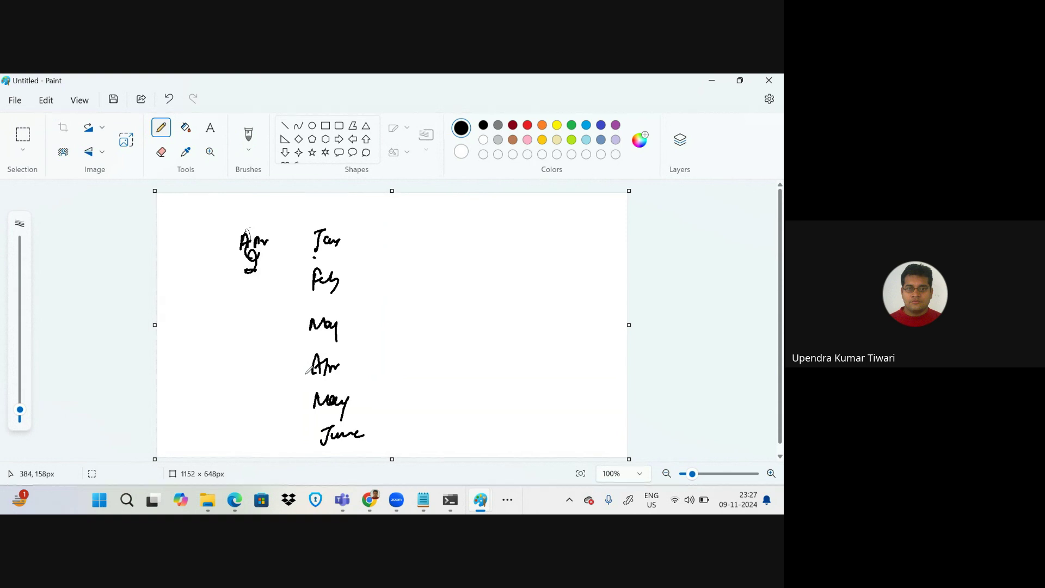
- Draw six horizontal lines across the handwritten month list to divide it into rows from Jan to June
drag(314, 257, 463, 258)
drag(298, 299, 485, 294)
drag(302, 342, 488, 344)
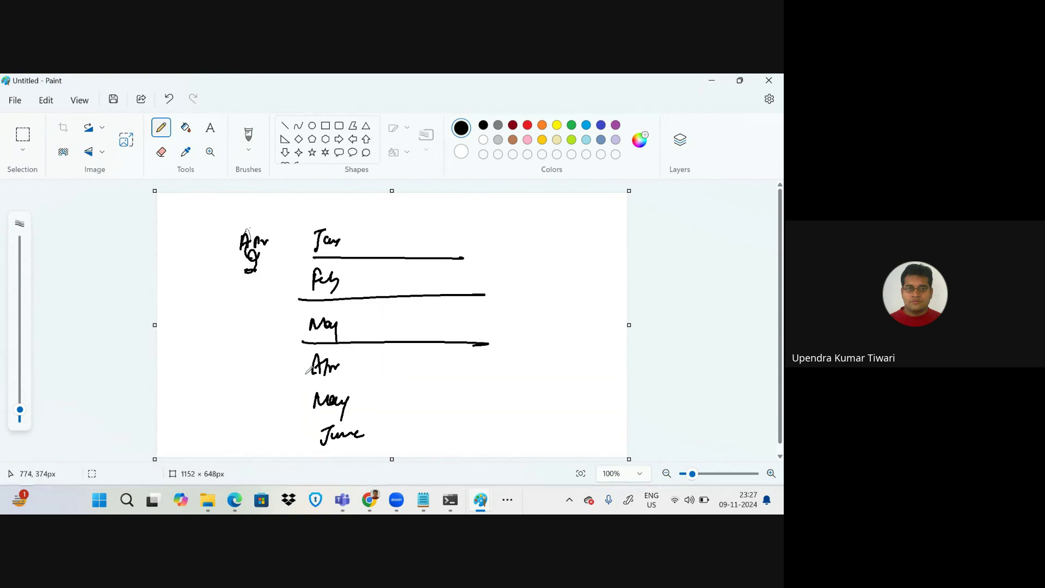
drag(290, 398, 494, 397)
drag(308, 433, 464, 431)
drag(353, 456, 467, 453)
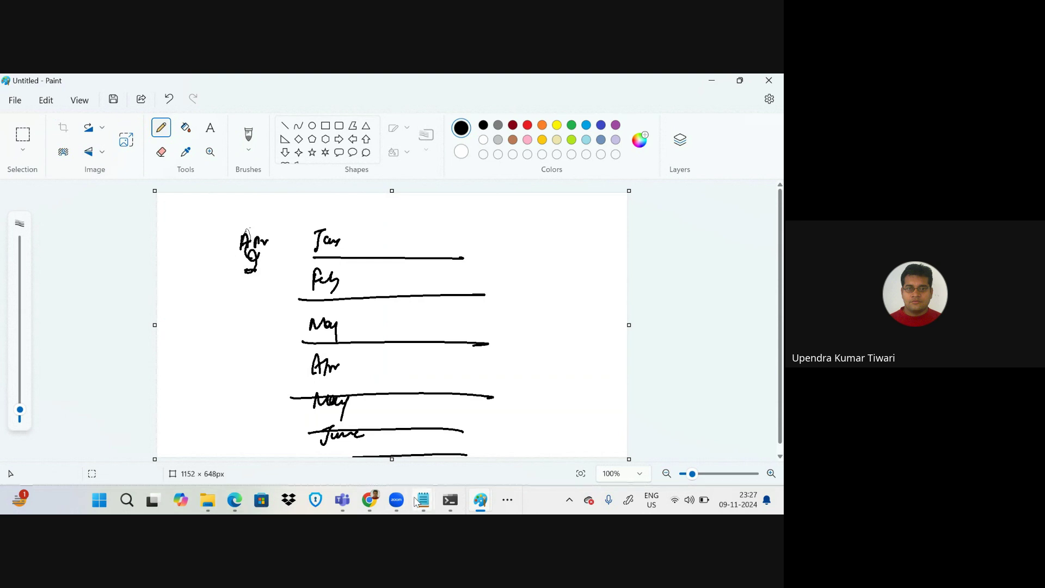
- Switch back to the cofee_shop_correct workbook in Excel
mouse_move(366, 509)
click(511, 500)
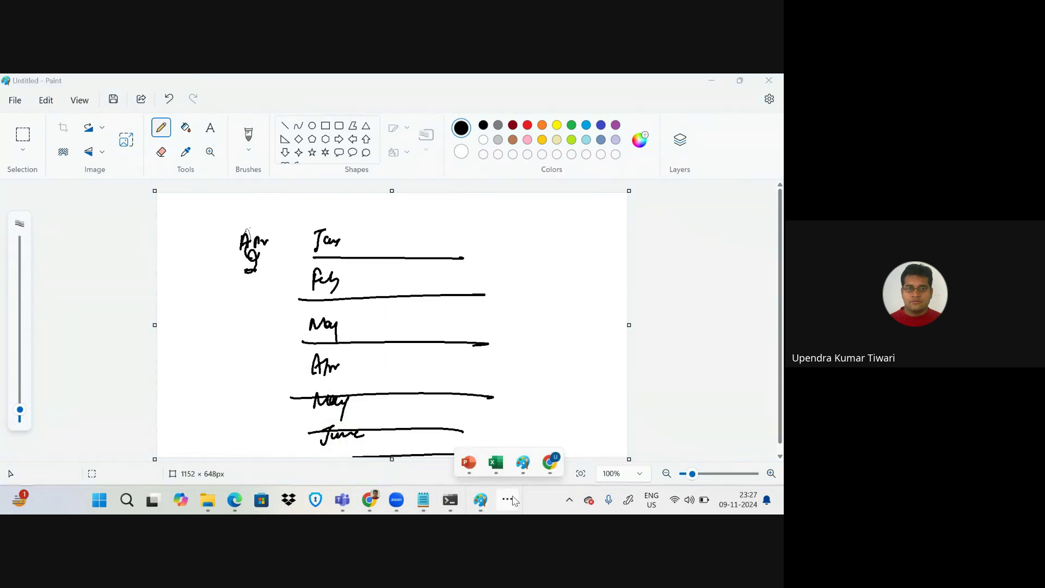
click(499, 459)
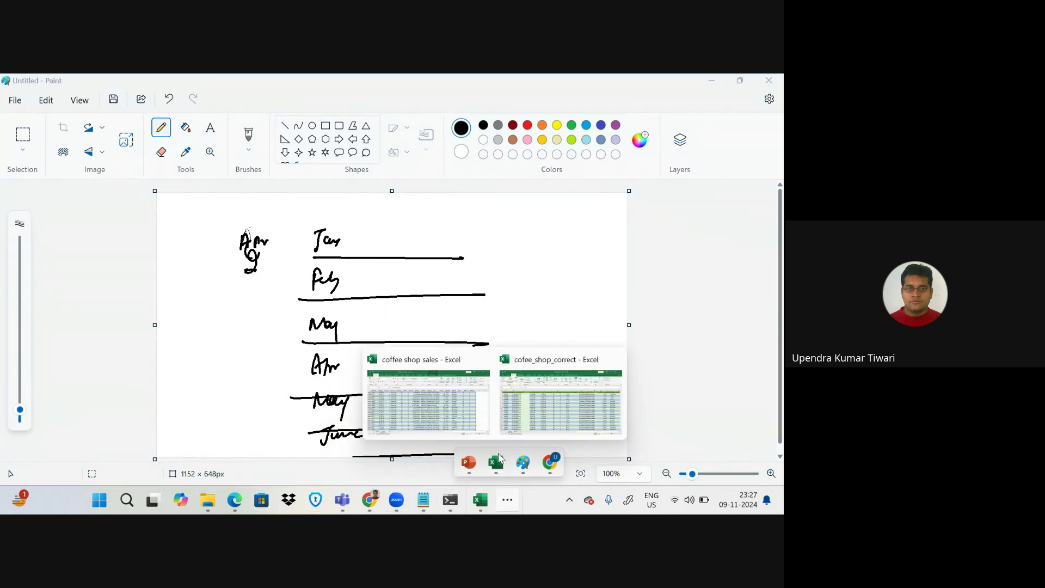
click(556, 392)
click(309, 356)
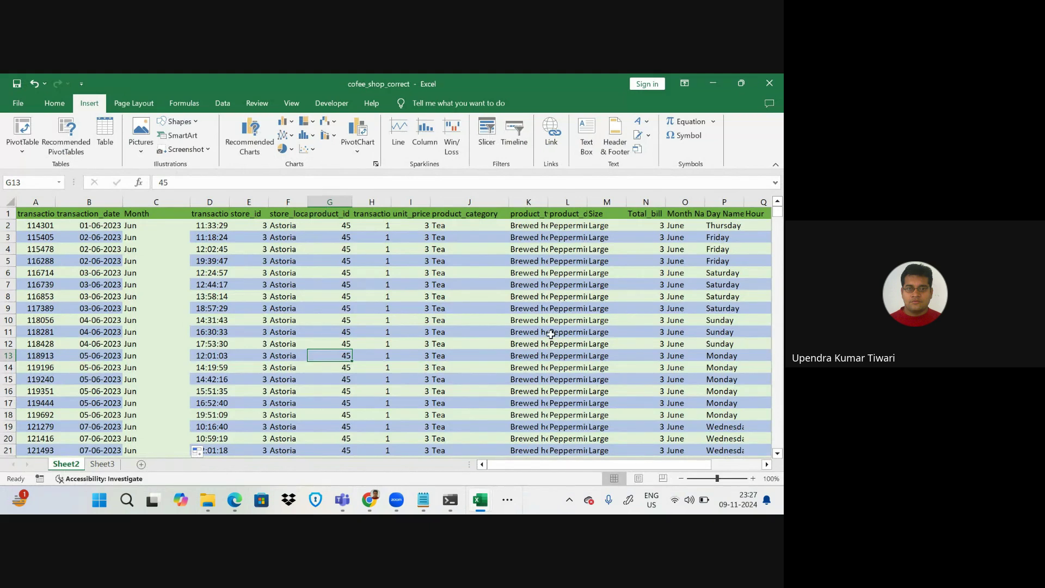
- Autofit the Day of Week column on Sheet2 so its full heading fits
scroll(619, 319, down, 8)
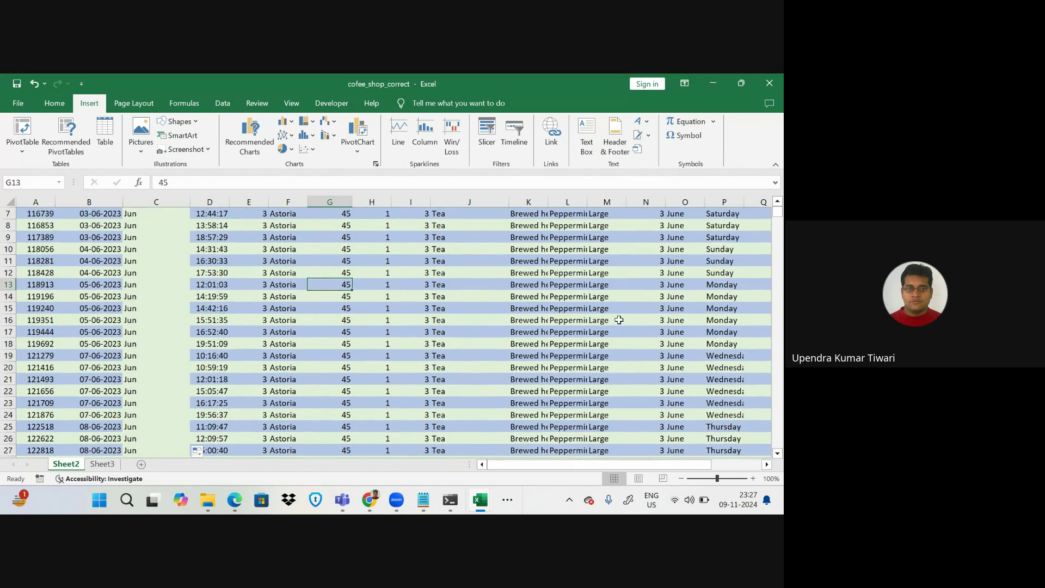
scroll(618, 319, down, 2)
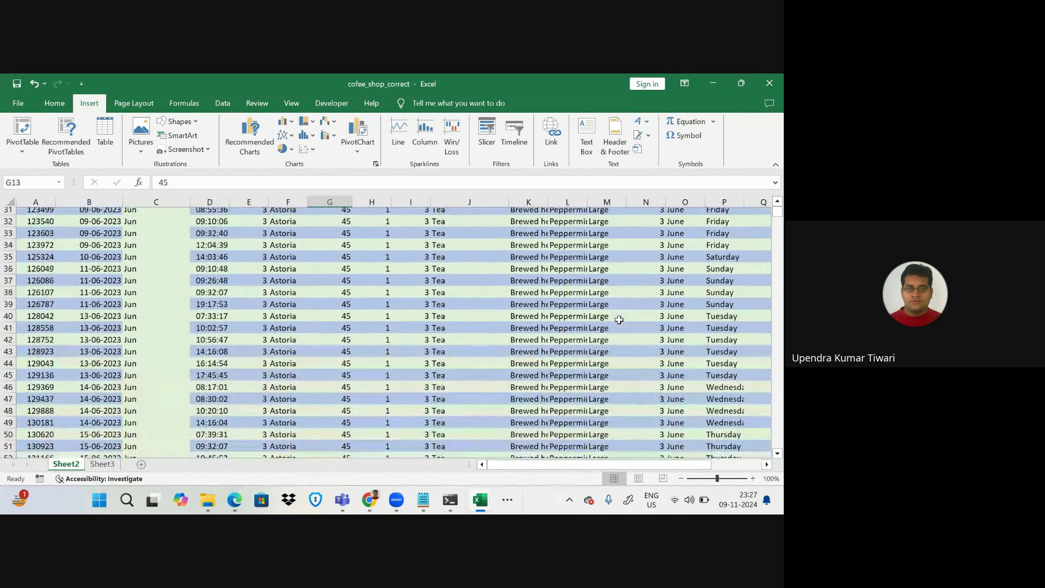
scroll(619, 320, up, 10)
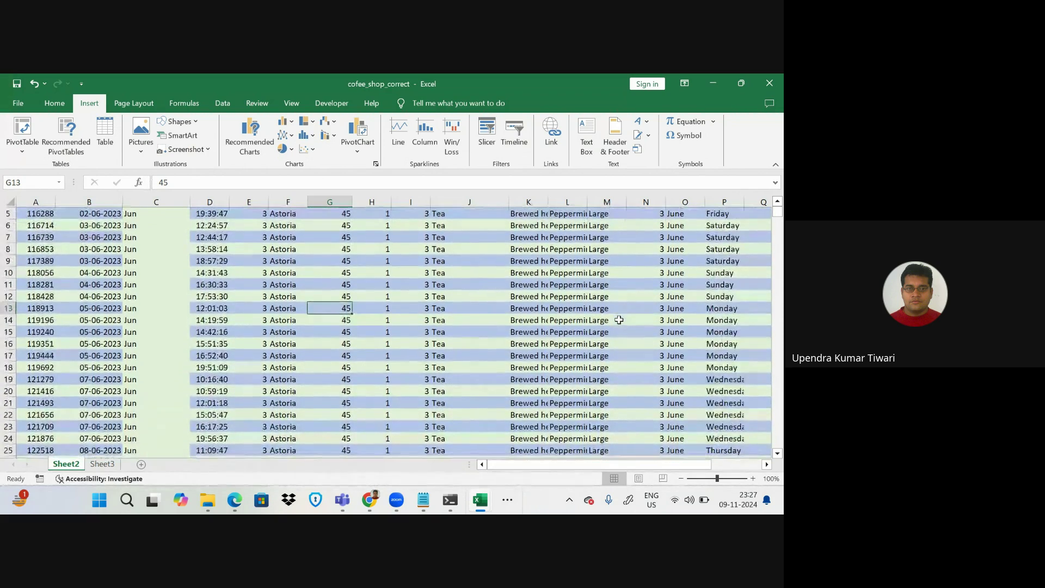
scroll(586, 320, right, 5)
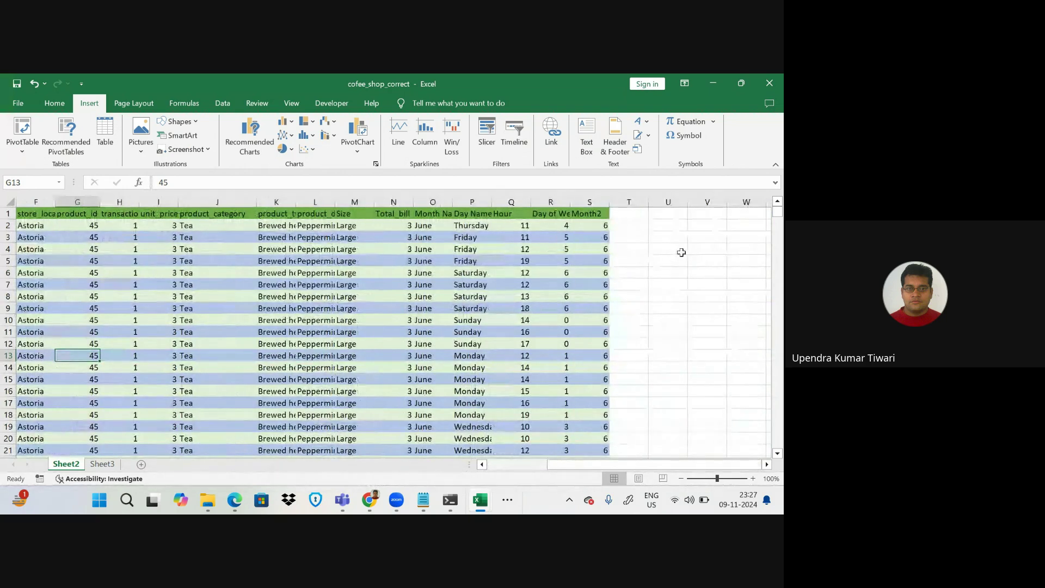
double_click(568, 202)
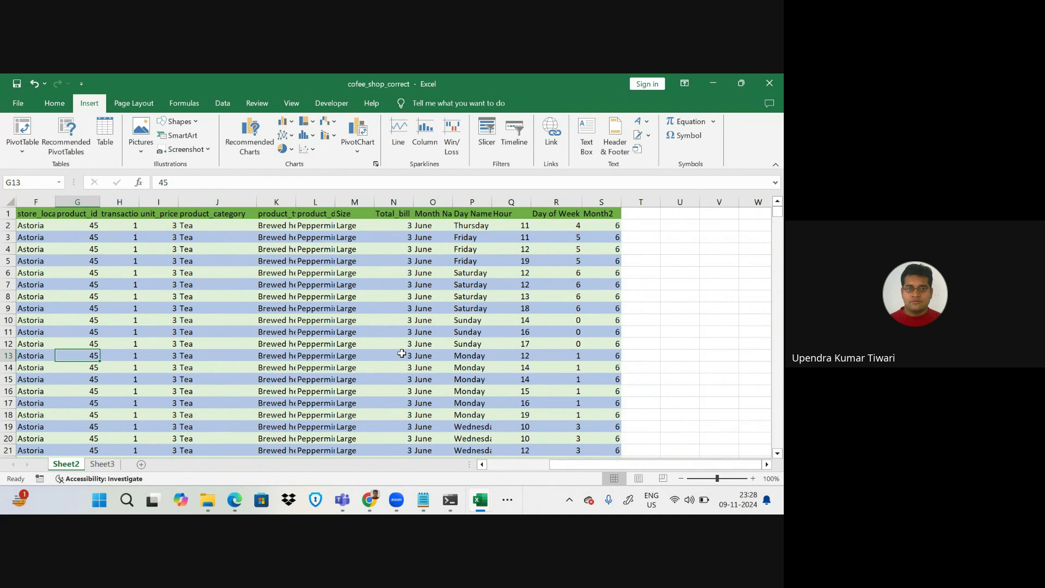
- Total the Total_bill column below the data in cell N149119 with the formula =SUM(N2:N149117)
scroll(452, 422, down, 14)
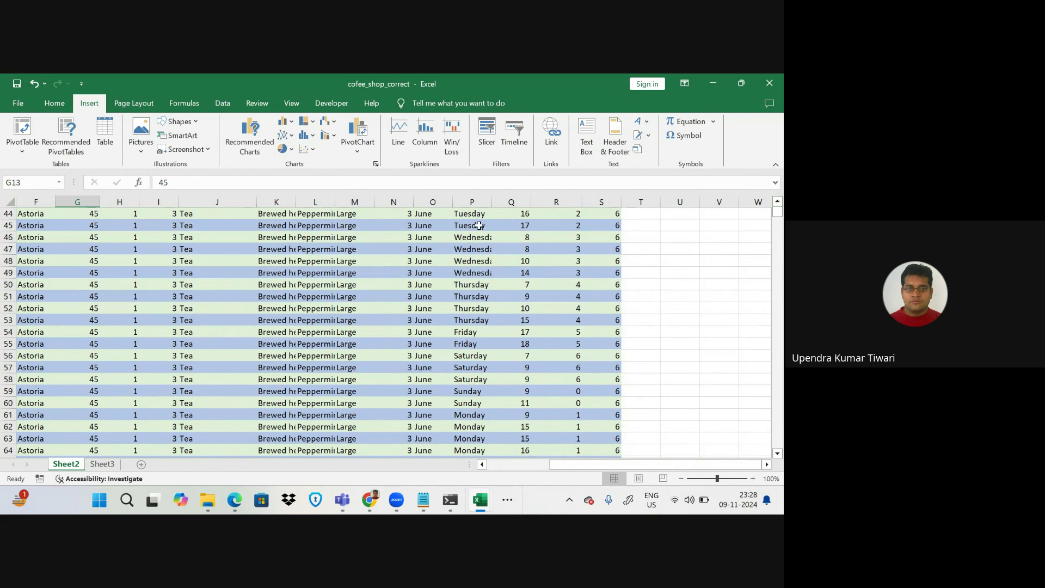
click(392, 213)
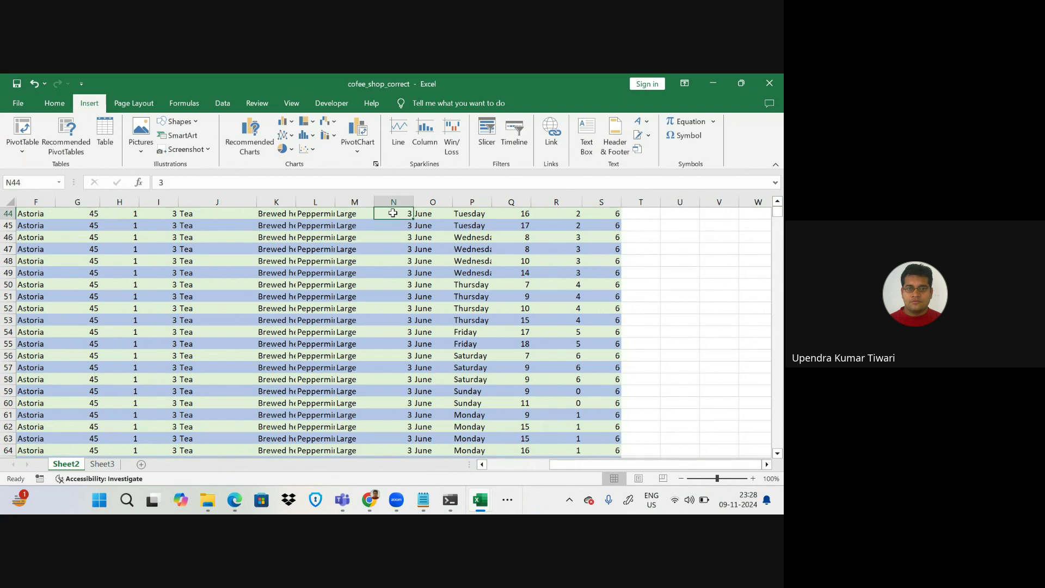
key(ctrl+shift+Down)
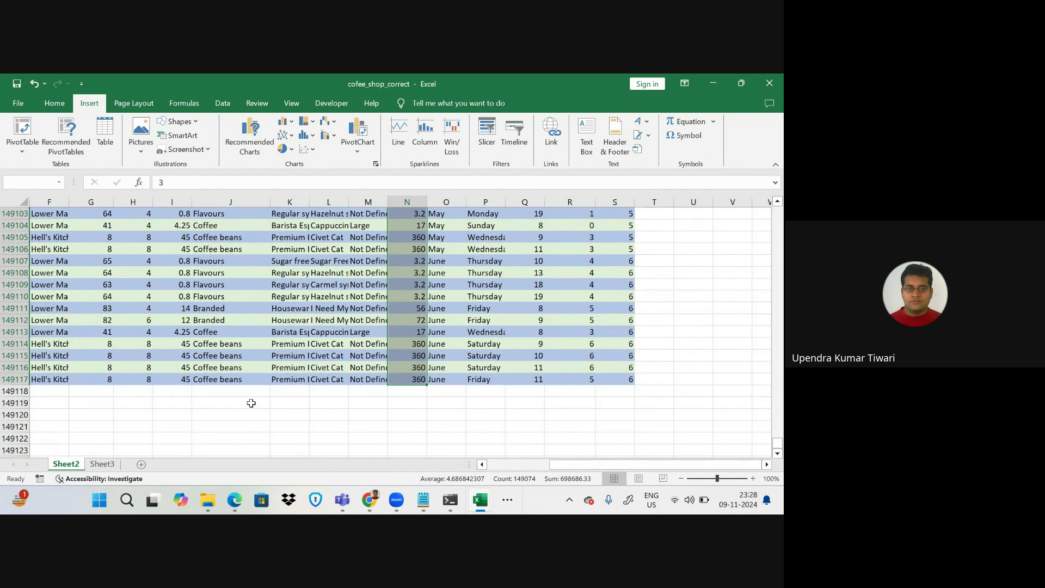
click(400, 403)
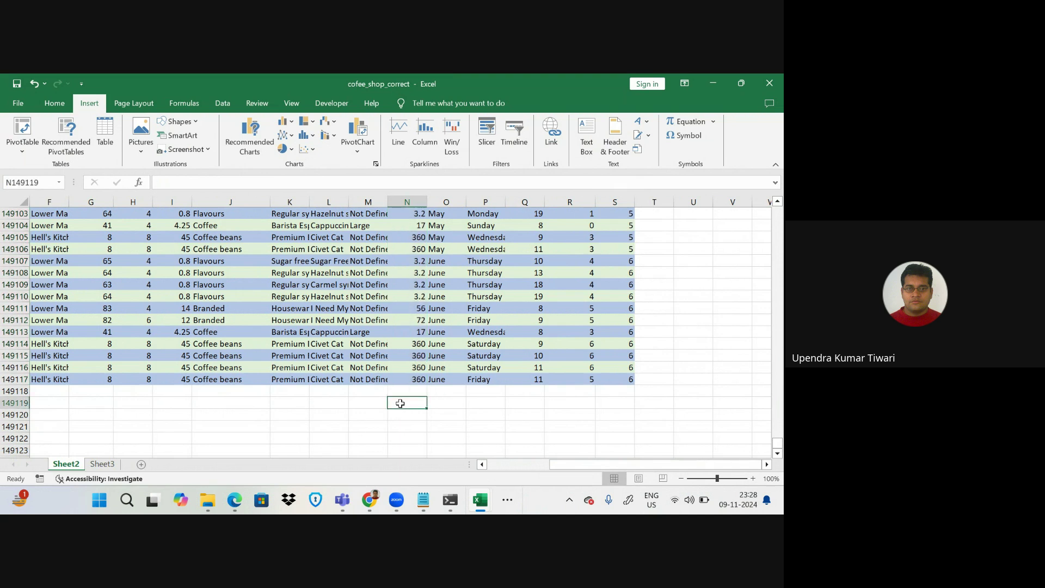
text(=sum)
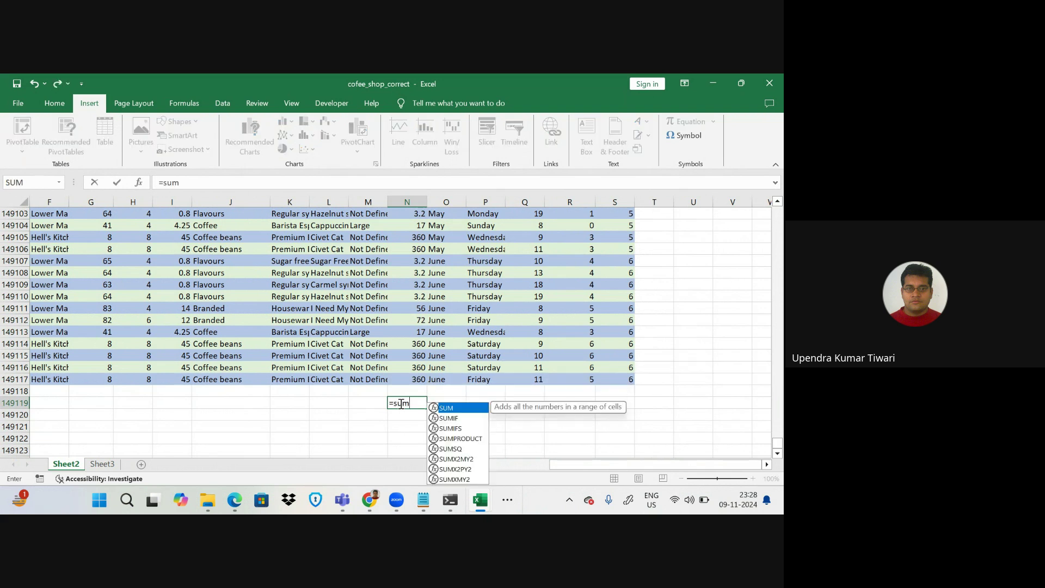
double_click(453, 408)
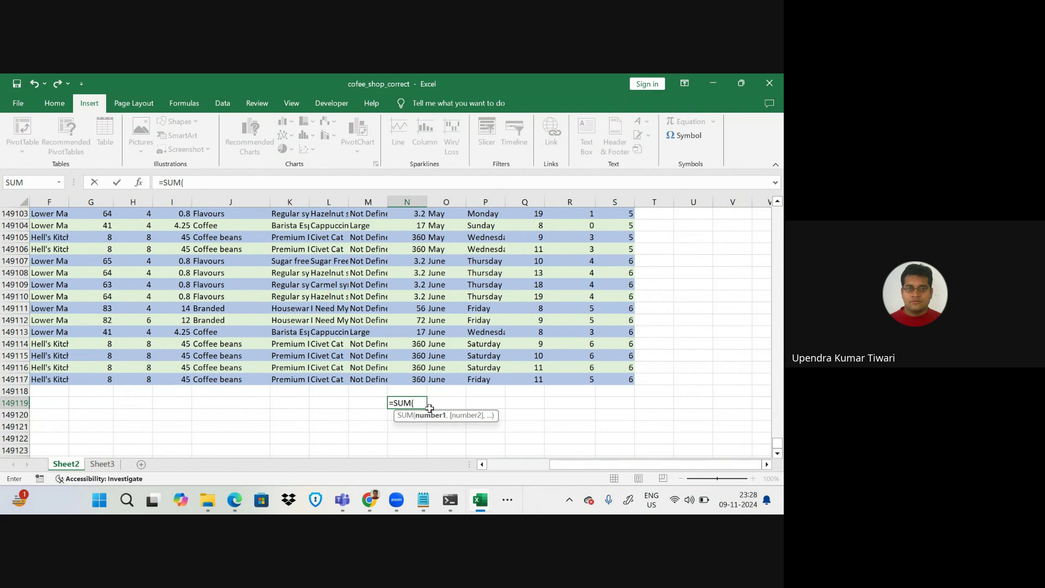
text(n2:n149117)
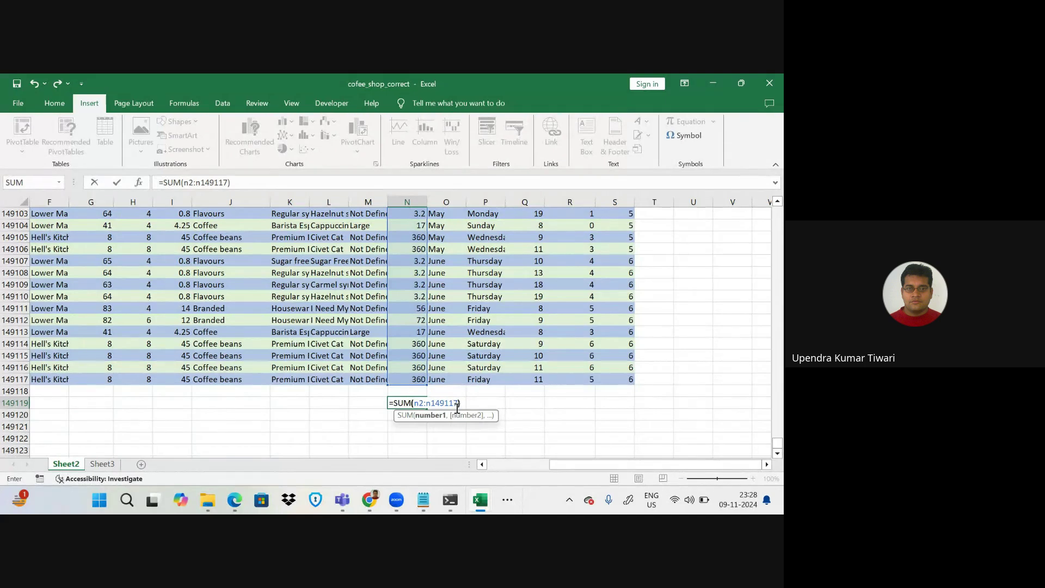
key(Return)
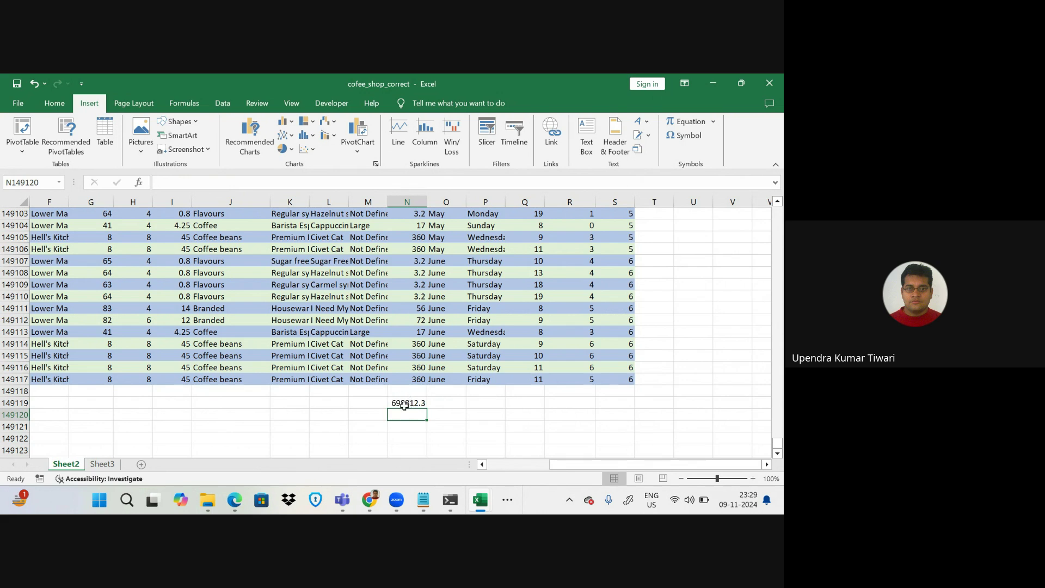
- List the month labels Jan, Feb, Mar, Apr, May and June down cells M149120 to M149125
click(365, 413)
text(J)
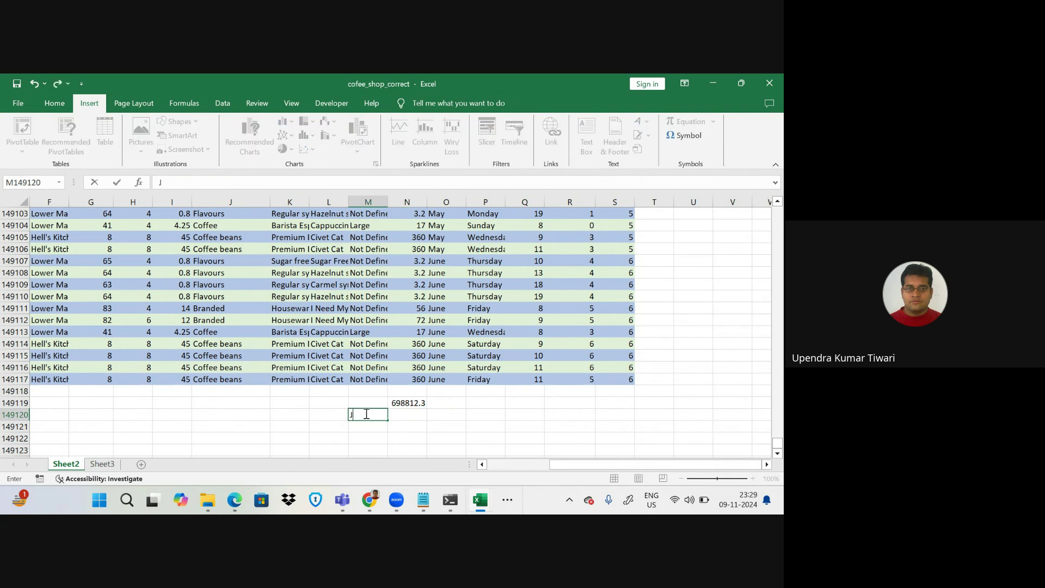
text(an)
key(Return)
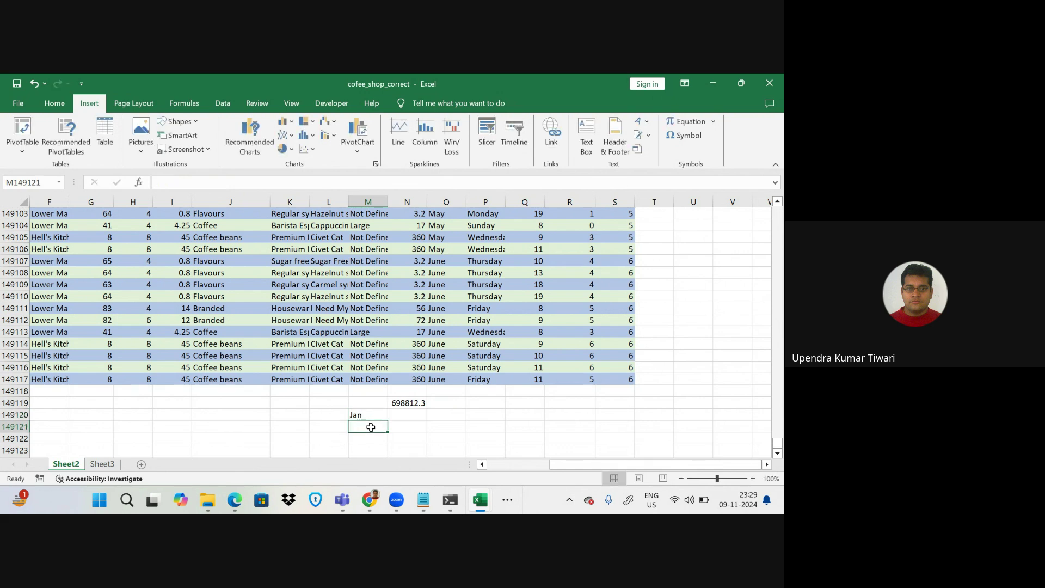
text(Feb)
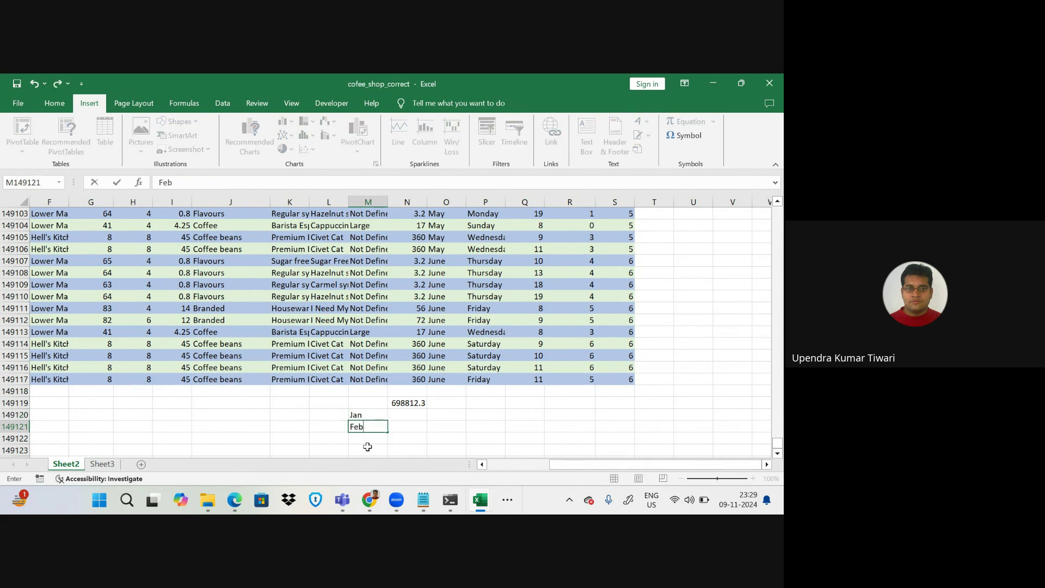
click(372, 441)
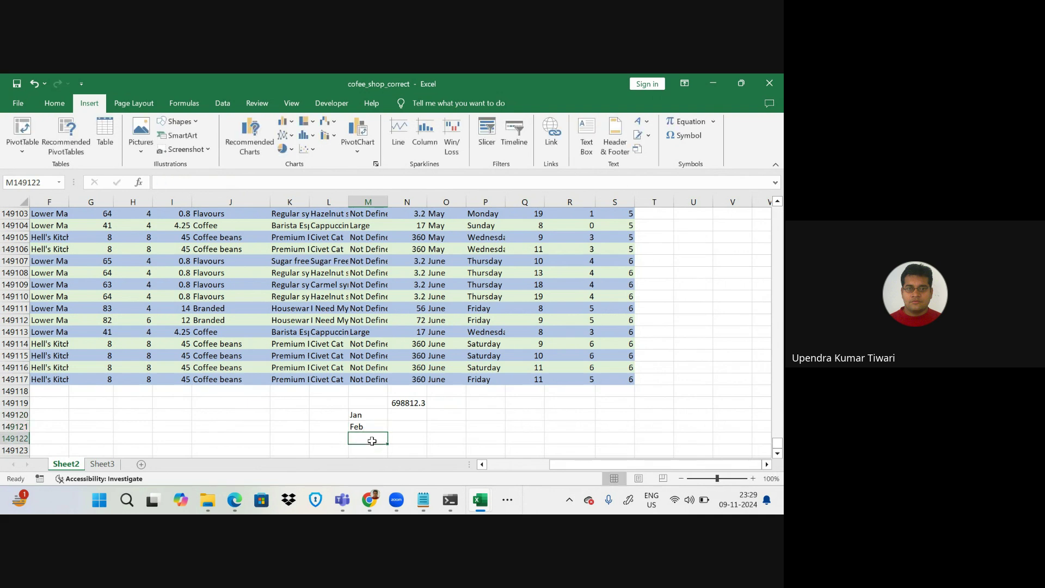
text(Mar)
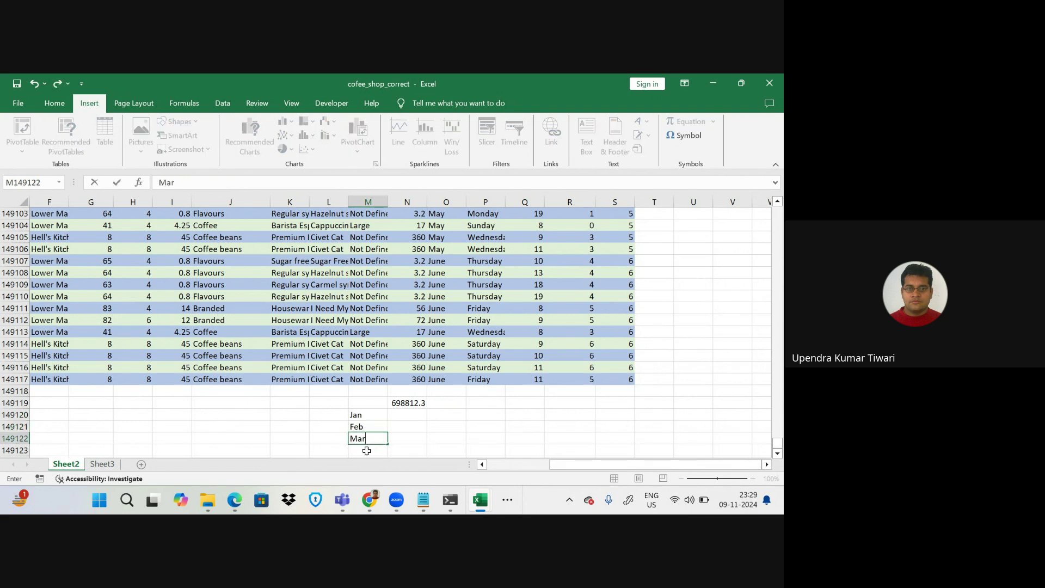
scroll(434, 426, down, 1)
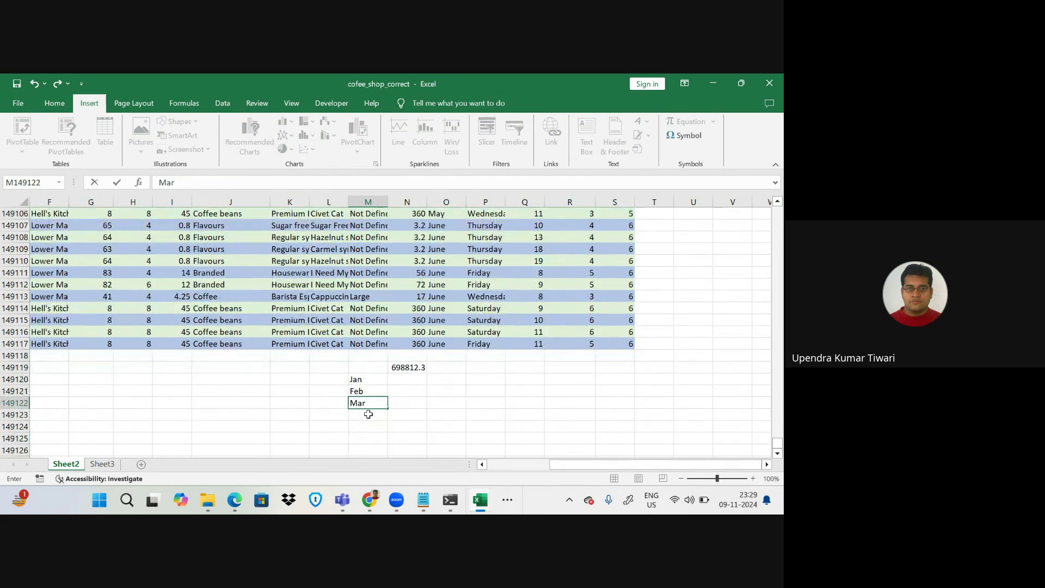
click(368, 414)
text(Apr)
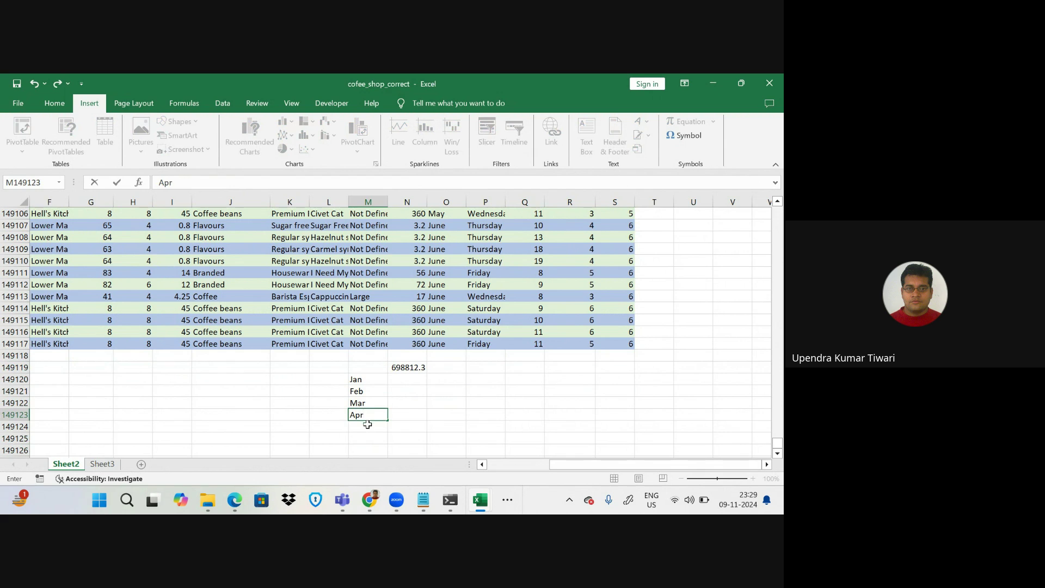
click(366, 426)
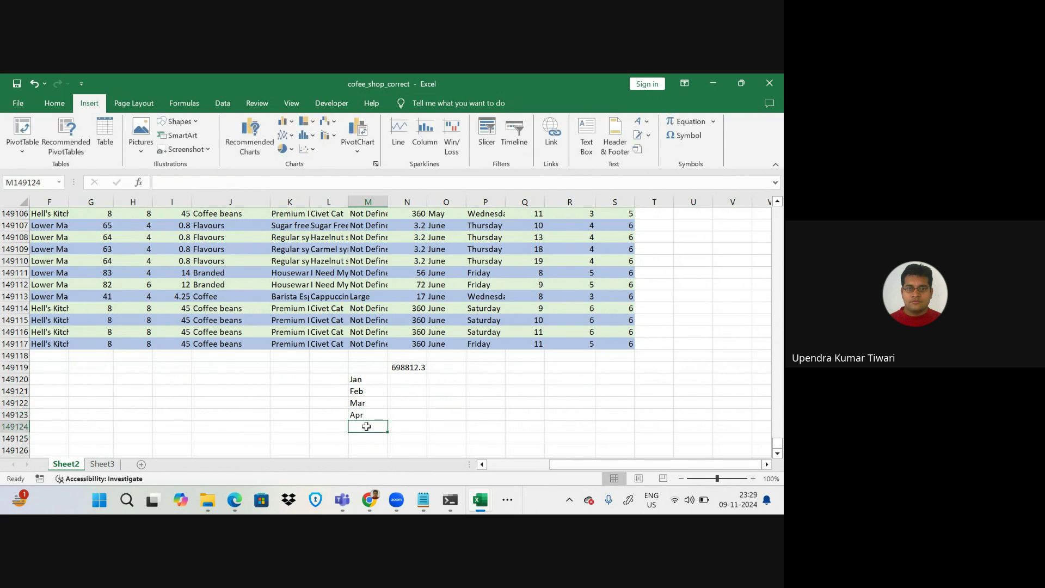
text(May)
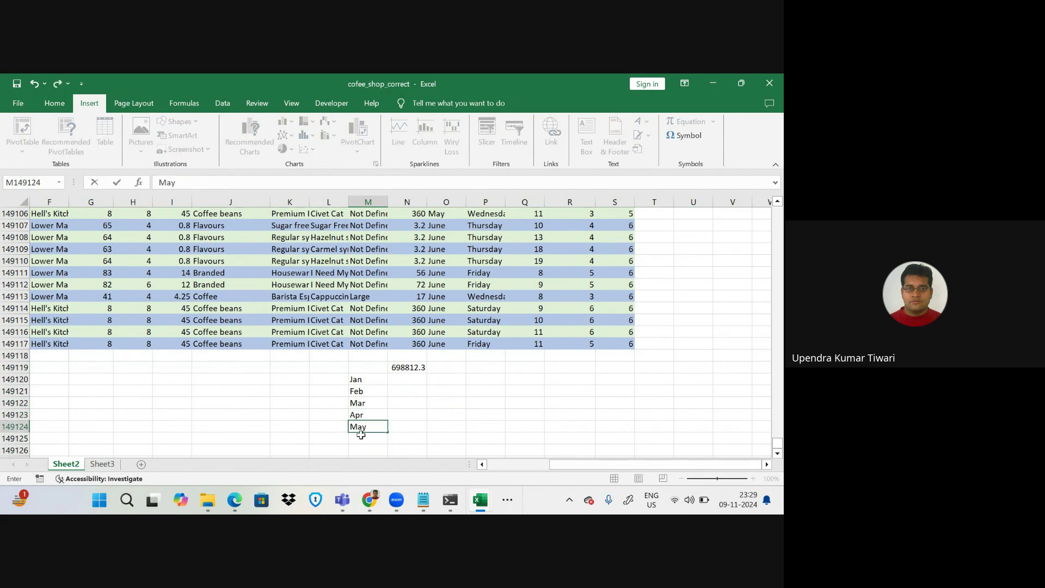
click(361, 435)
text(June)
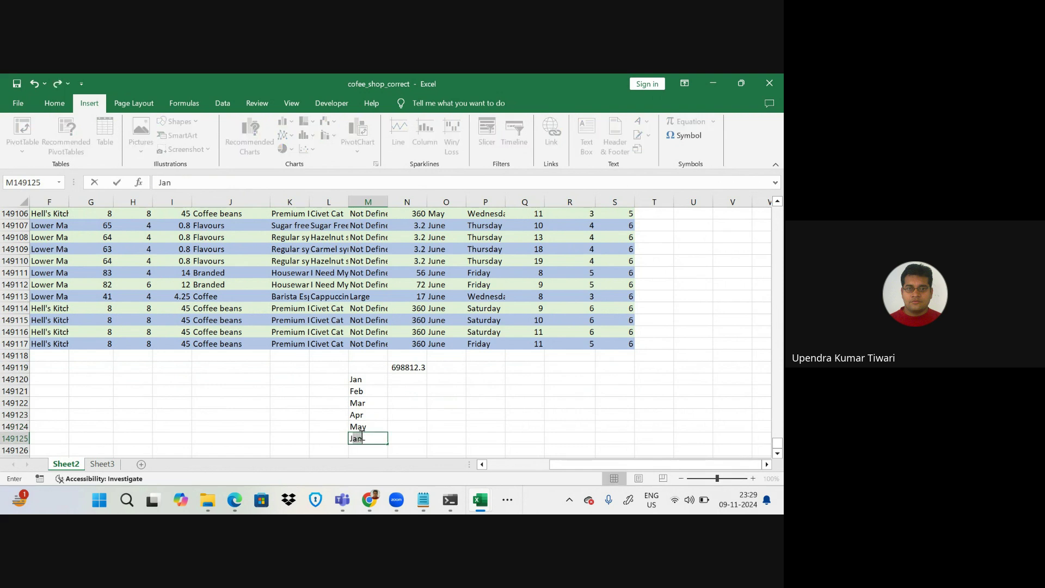
click(416, 378)
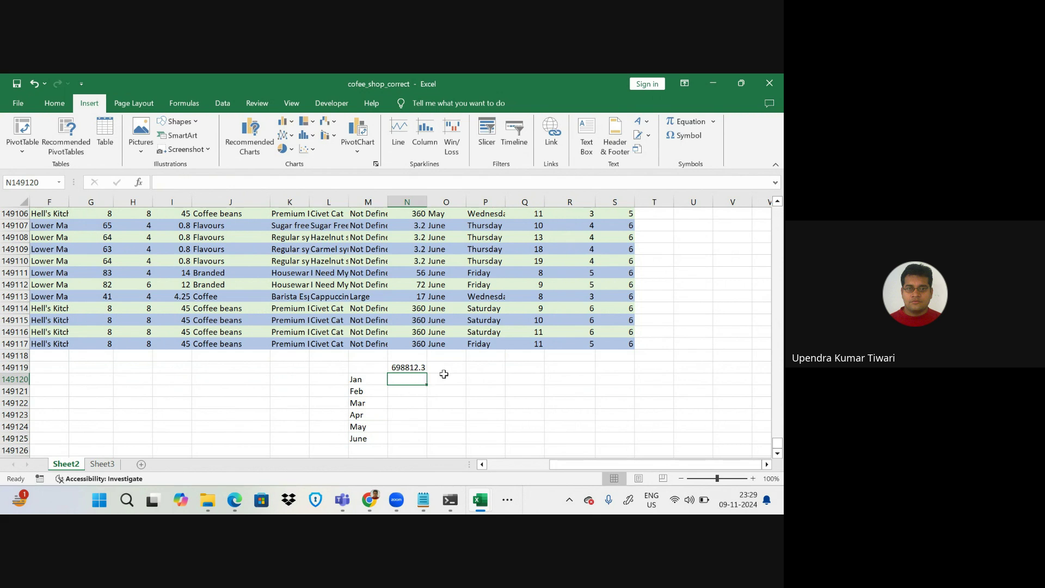
click(405, 392)
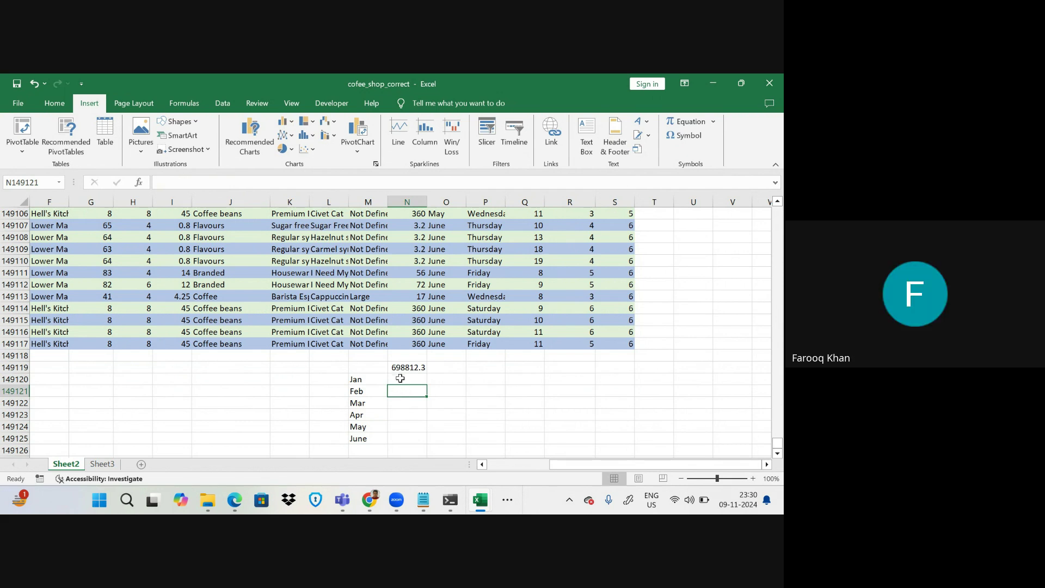
click(399, 378)
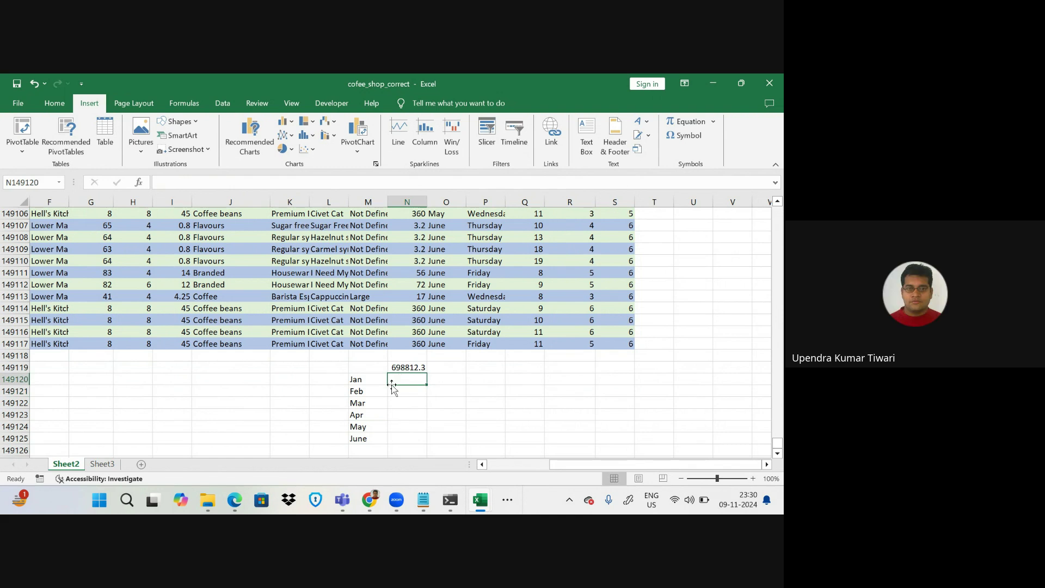
mouse_move(443, 495)
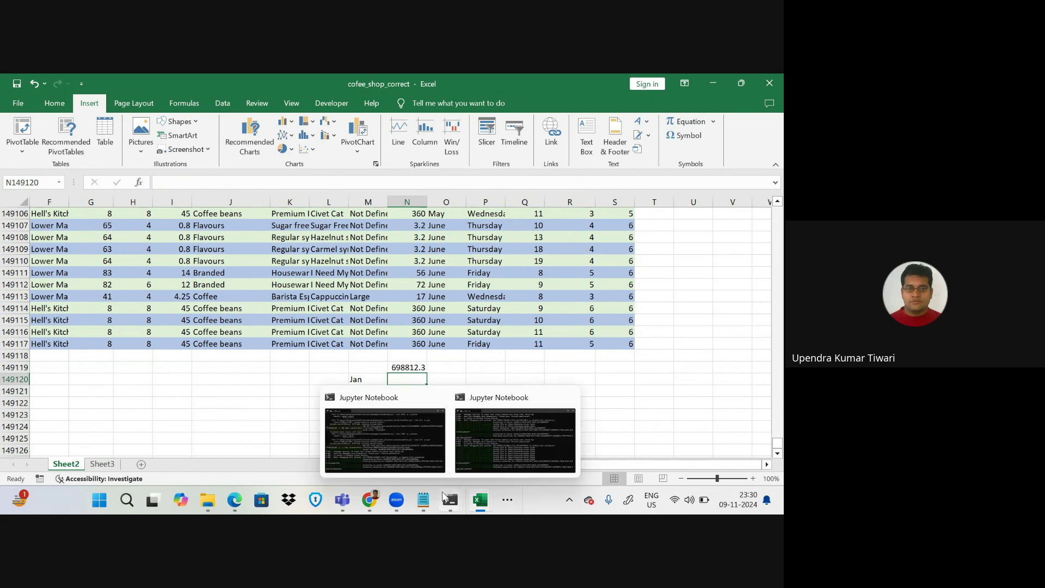
click(569, 369)
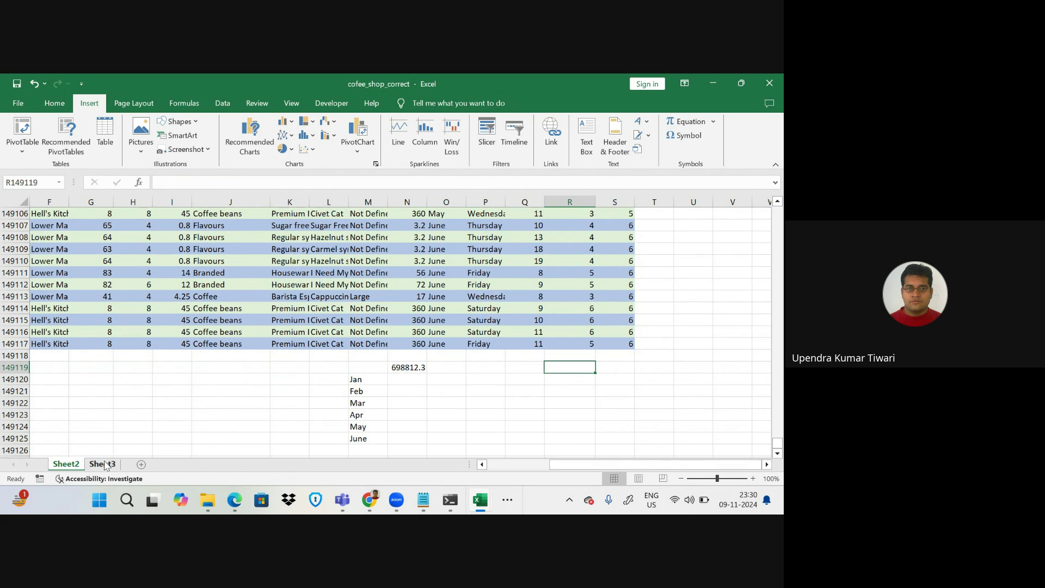
click(358, 370)
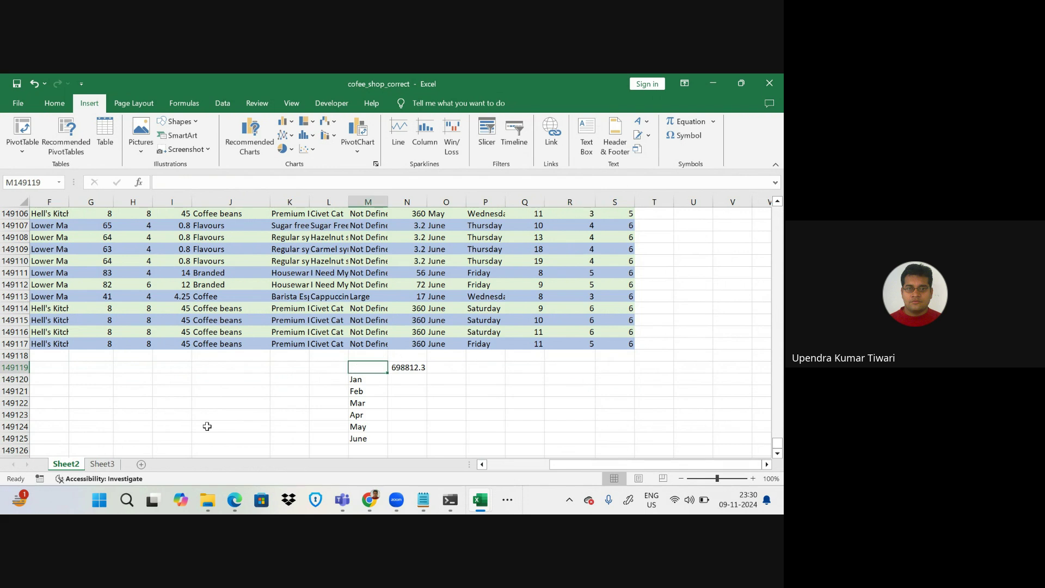
- Permanently delete Sheet3 from the workbook
click(102, 464)
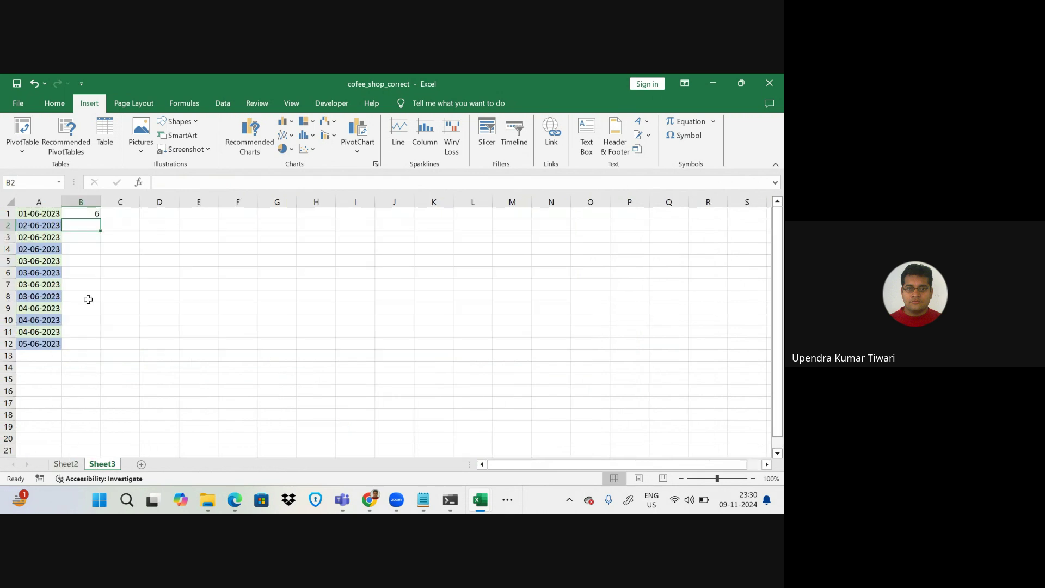
right_click(106, 469)
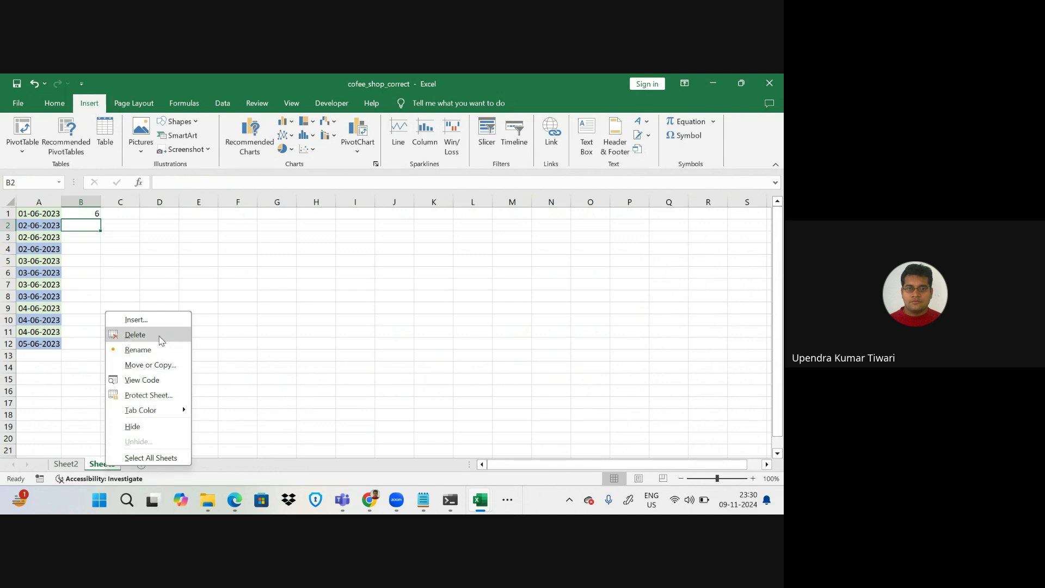
click(161, 340)
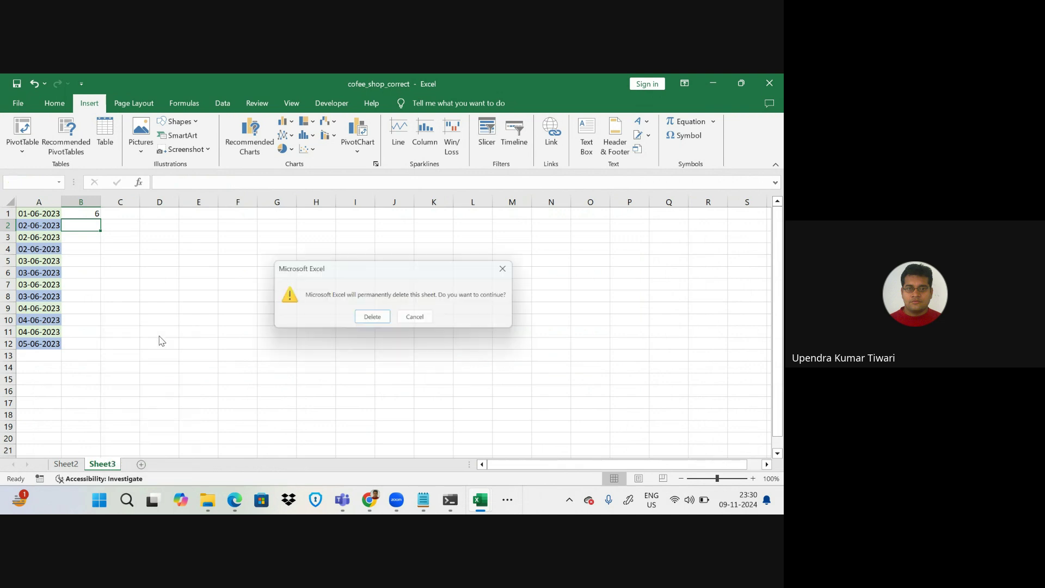
click(373, 319)
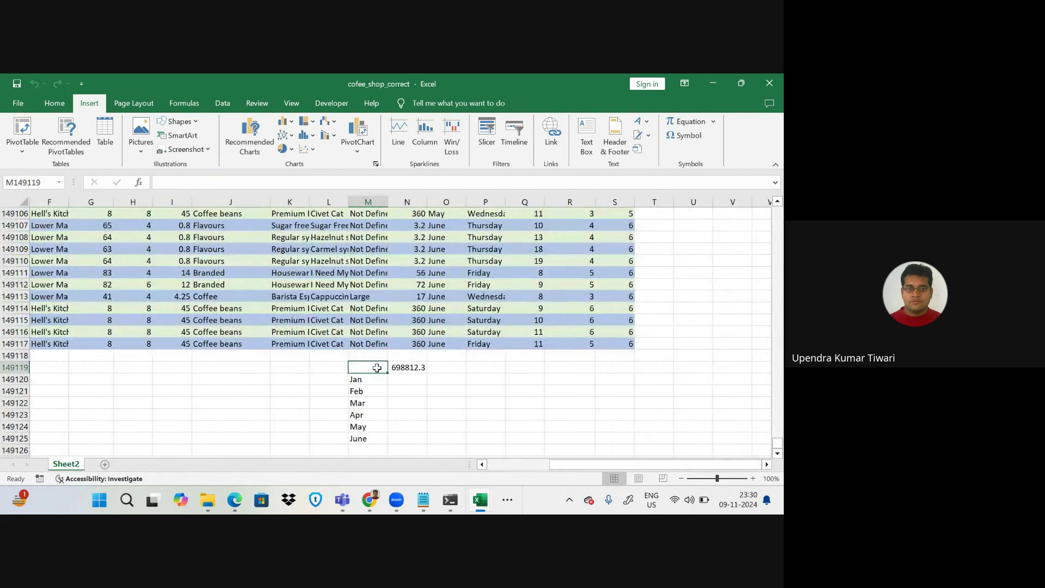
- Clear the sales total and the month labels below the data in cells M149119 to N149125
drag(376, 367, 405, 438)
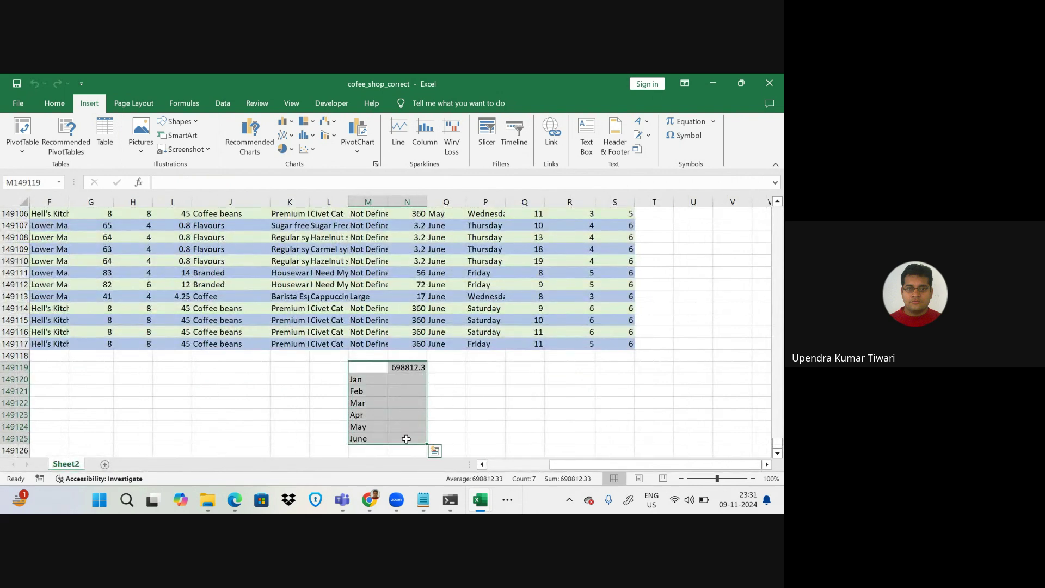
key(Delete)
click(521, 388)
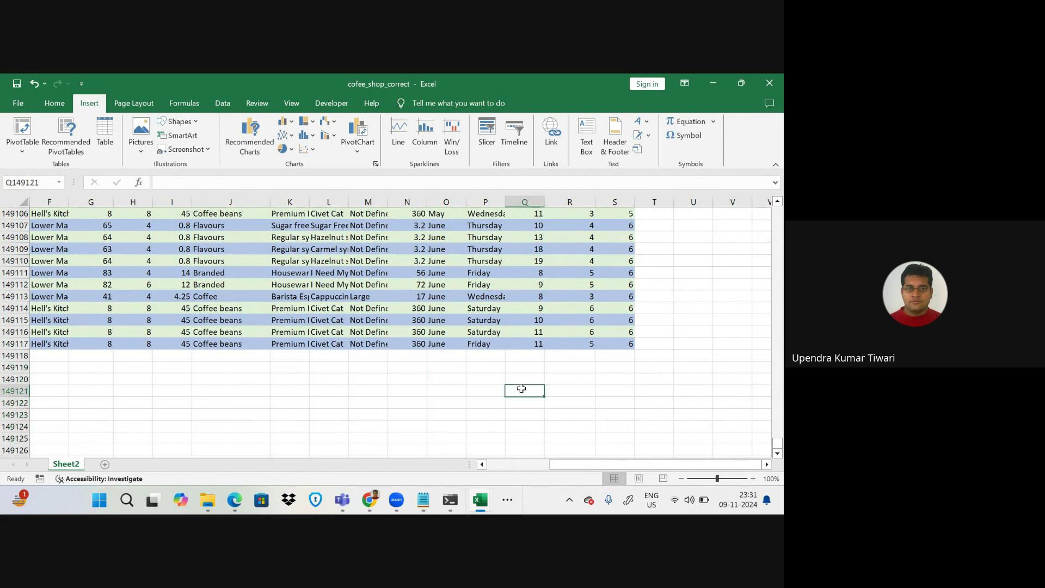
scroll(187, 406, up, 3)
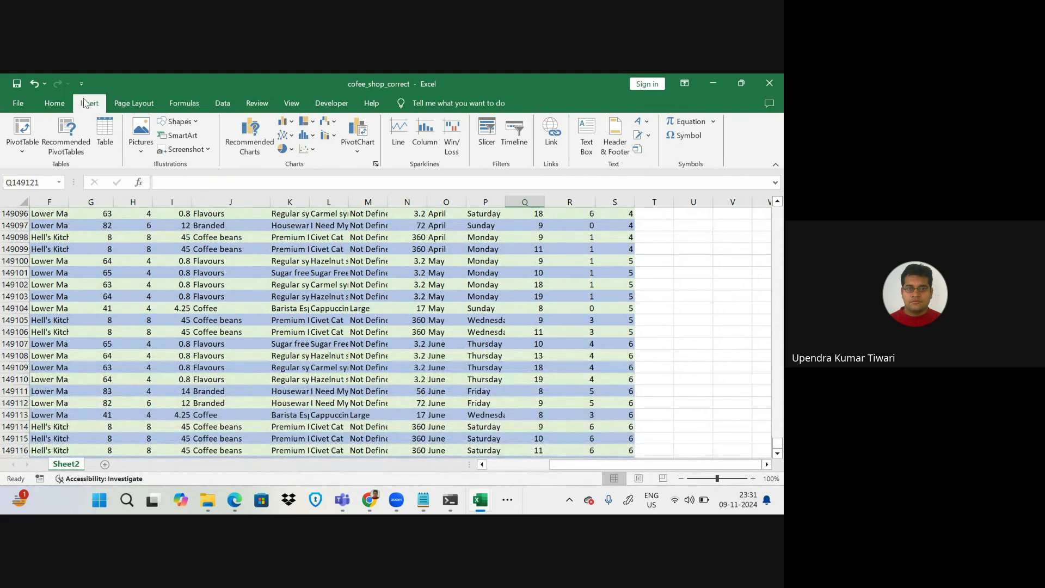
click(24, 150)
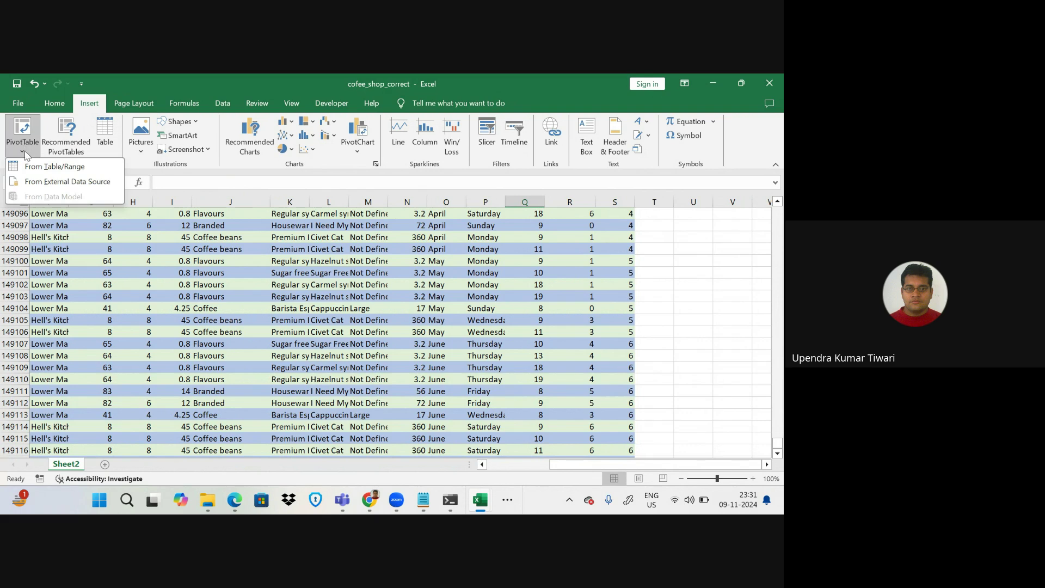
click(70, 170)
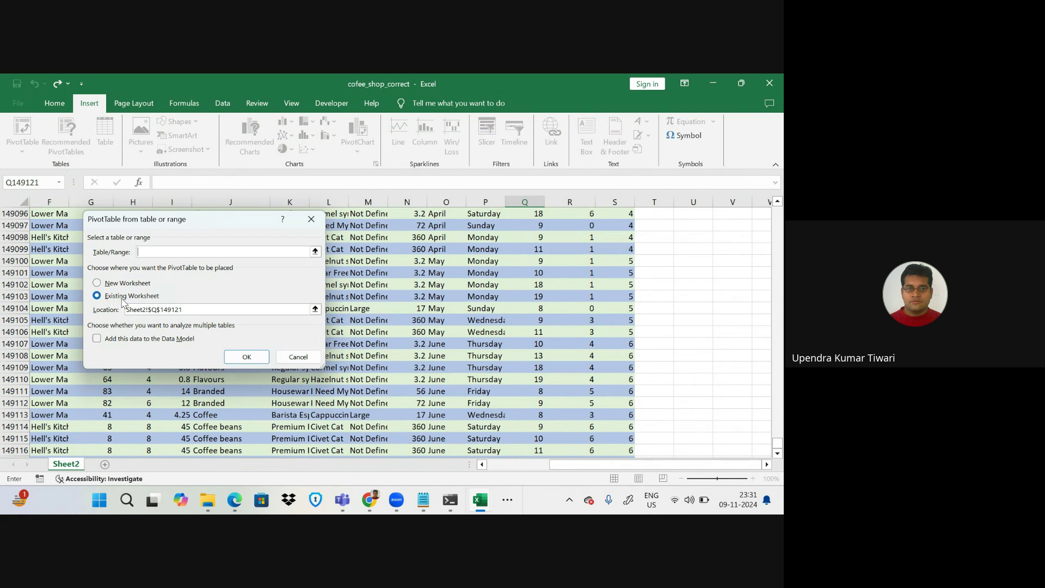
click(97, 283)
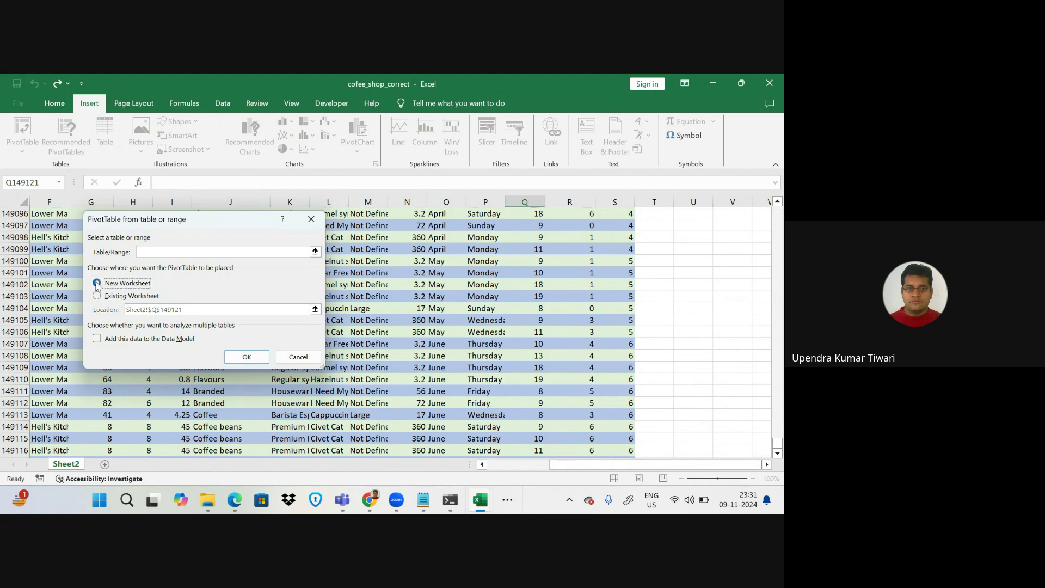
click(247, 358)
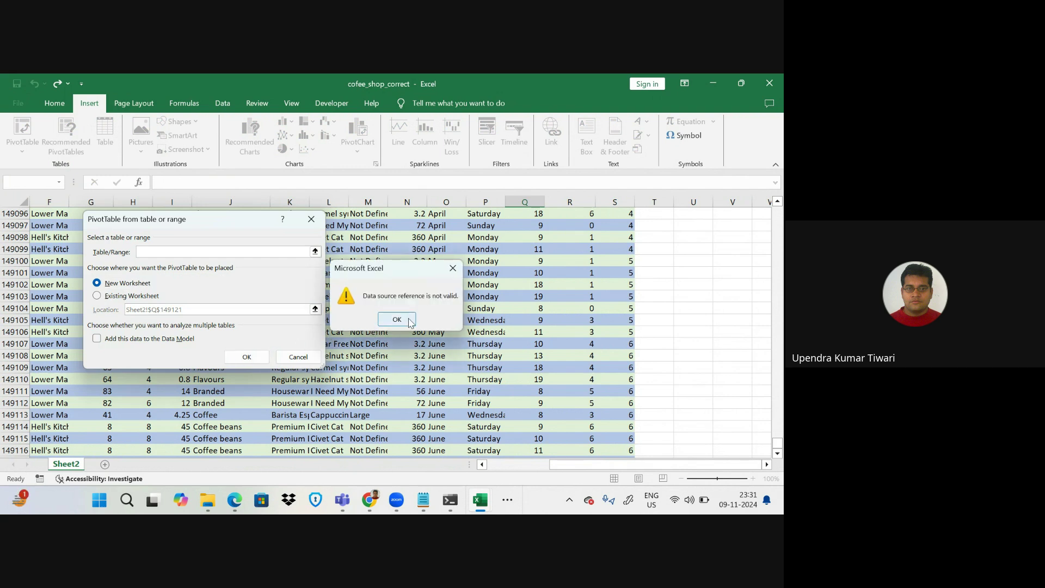
click(397, 319)
click(245, 357)
click(396, 319)
click(298, 357)
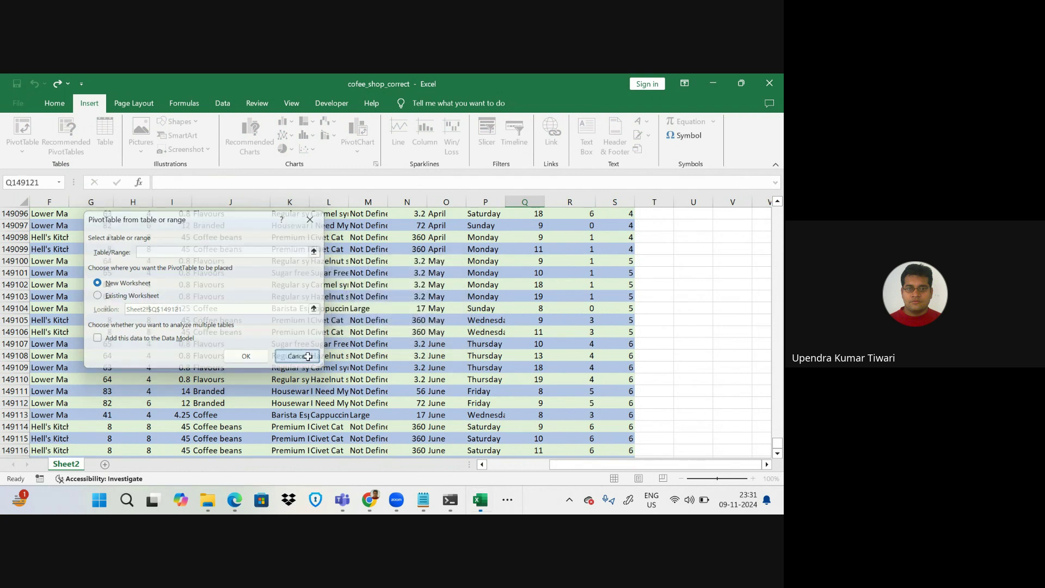
- Insert a PivotTable on a new worksheet from the Sheet2 data range $A$1:$S$149117
click(57, 227)
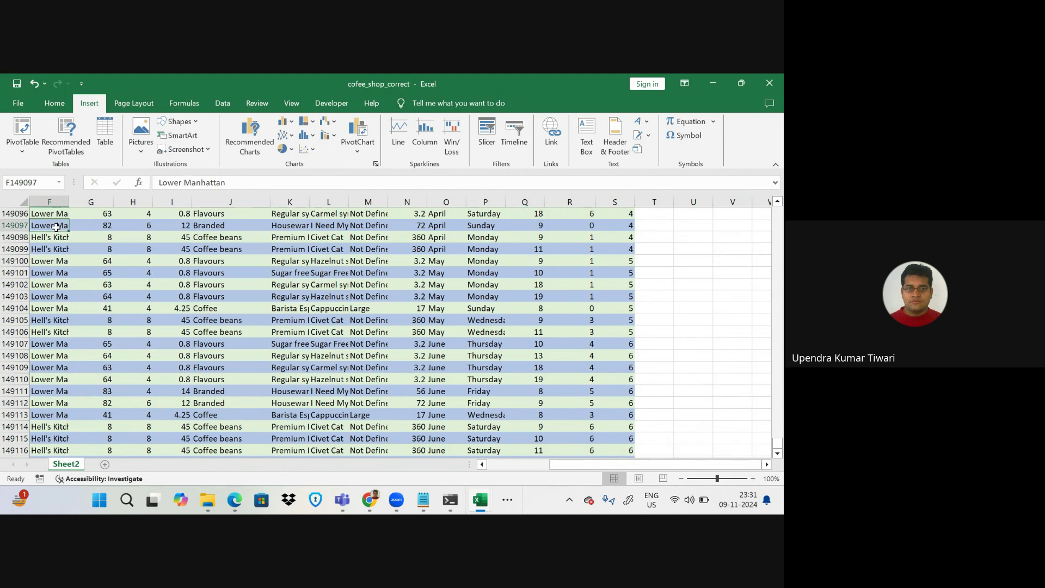
click(33, 151)
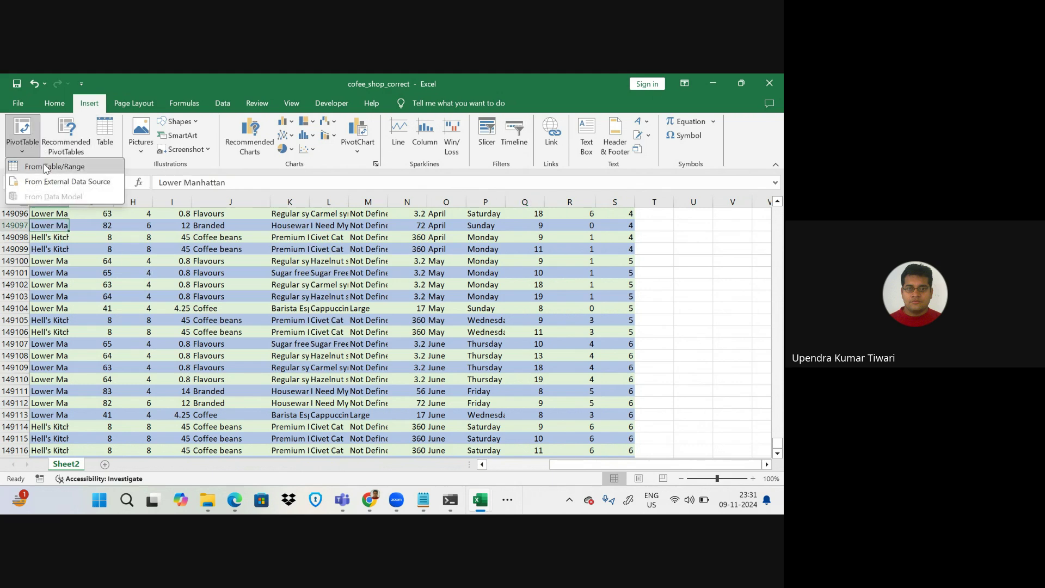
click(49, 166)
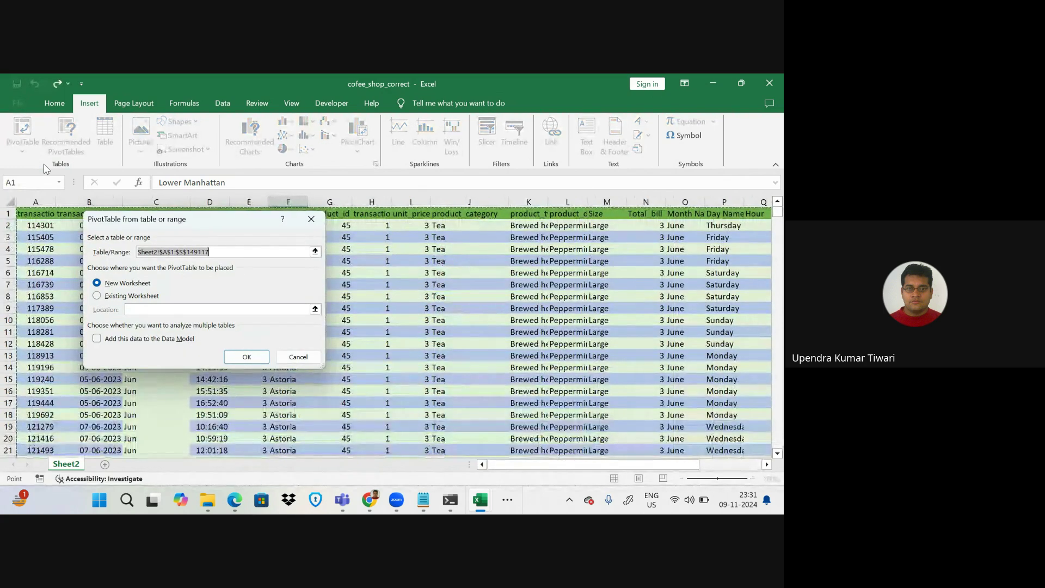
click(243, 361)
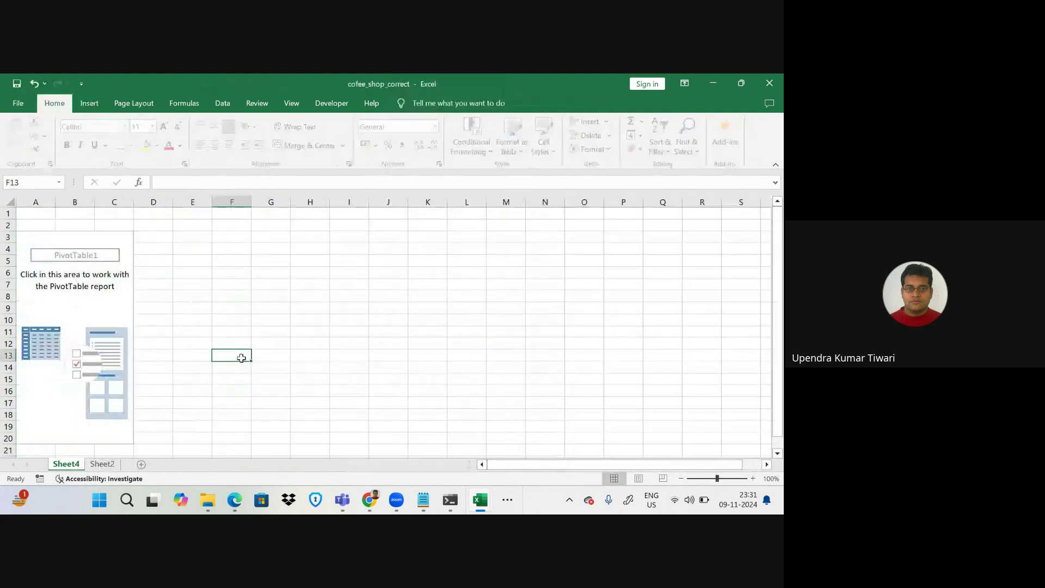
- Build the PivotTable with Month as the rows and the sum of Total_bill as the values
click(102, 306)
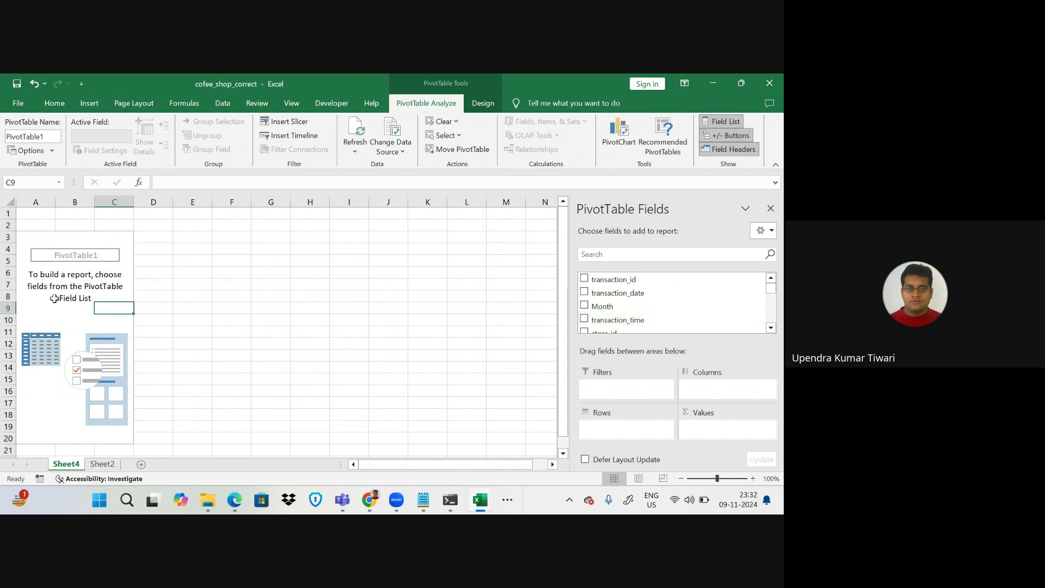
click(78, 318)
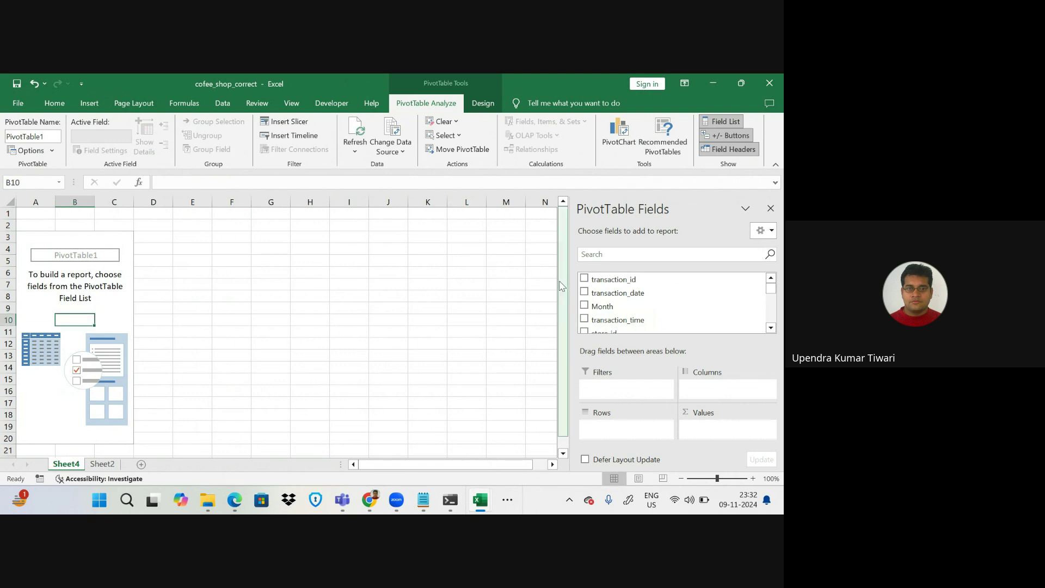
scroll(634, 307, down, 1)
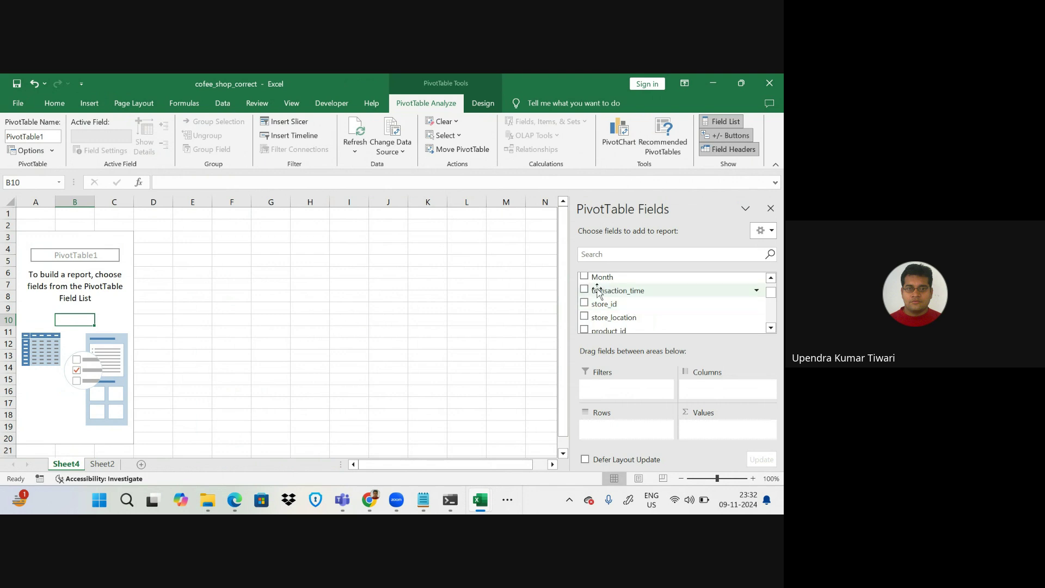
click(584, 277)
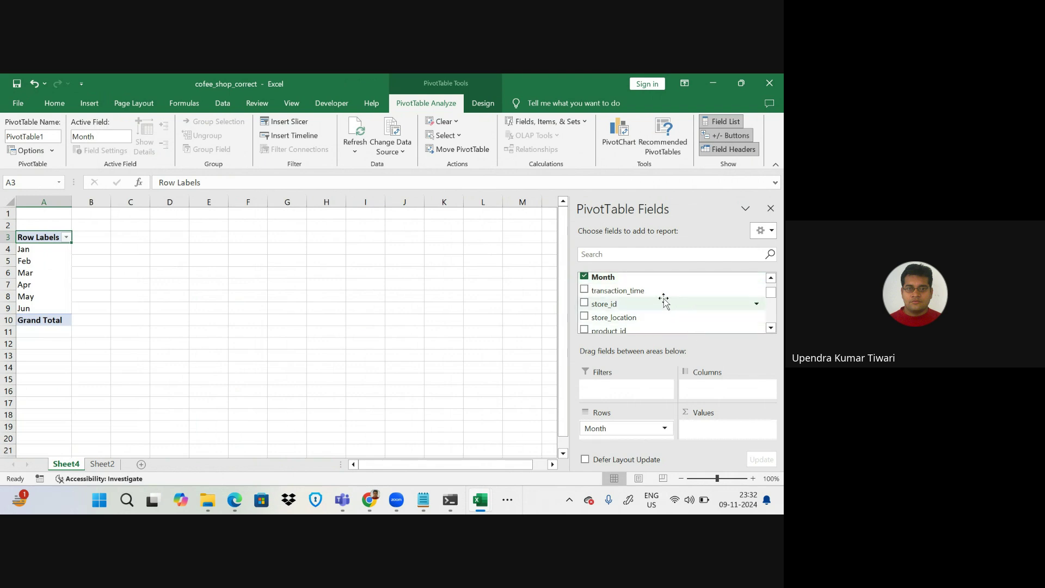
scroll(664, 300, up, 1)
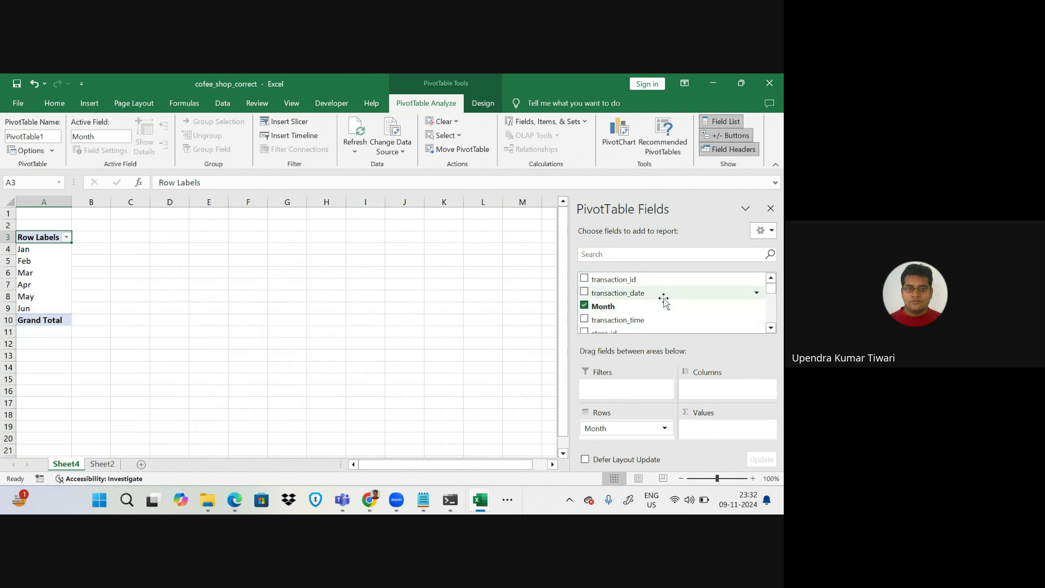
scroll(663, 301, down, 1)
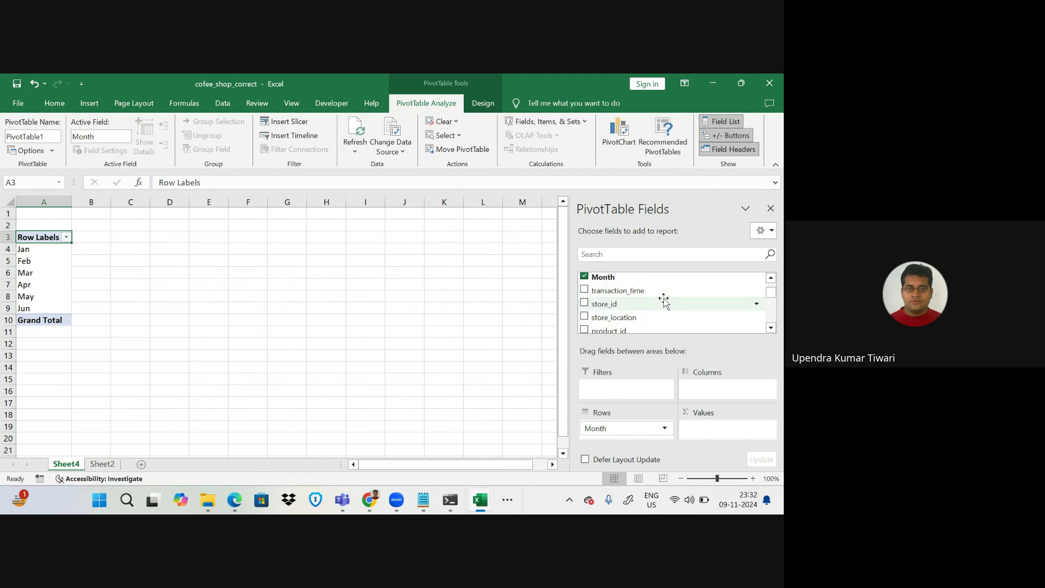
scroll(664, 300, down, 4)
scroll(664, 300, down, 1)
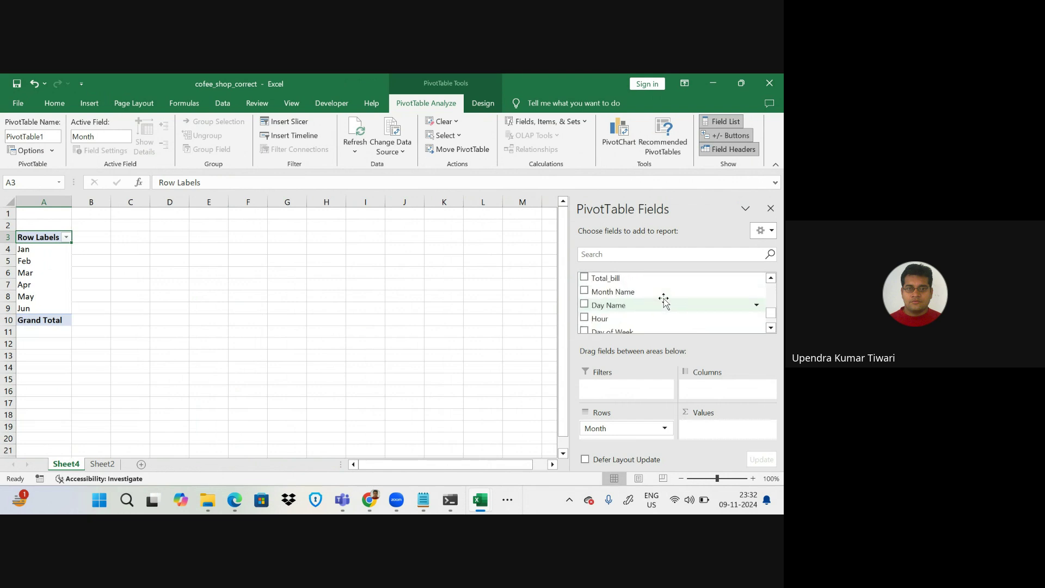
click(585, 278)
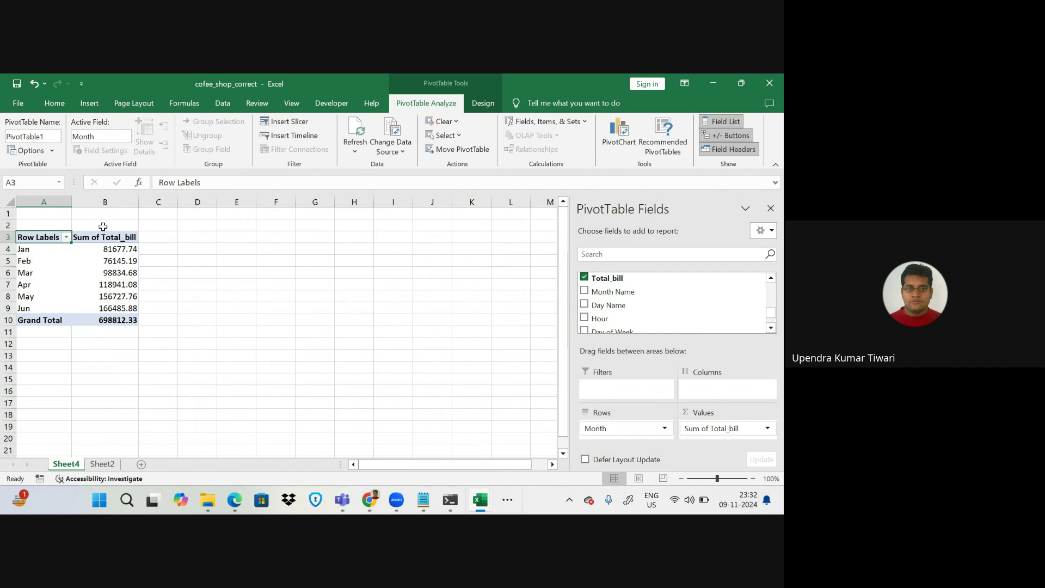
- Rename the PivotTable's sheet as P1 and add a blank worksheet after it
right_click(73, 467)
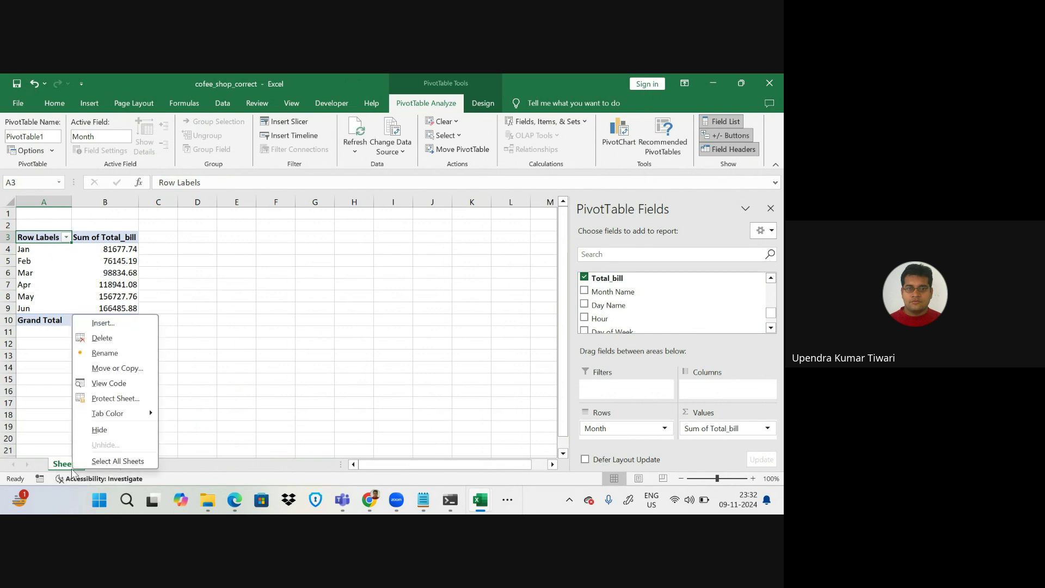
click(104, 352)
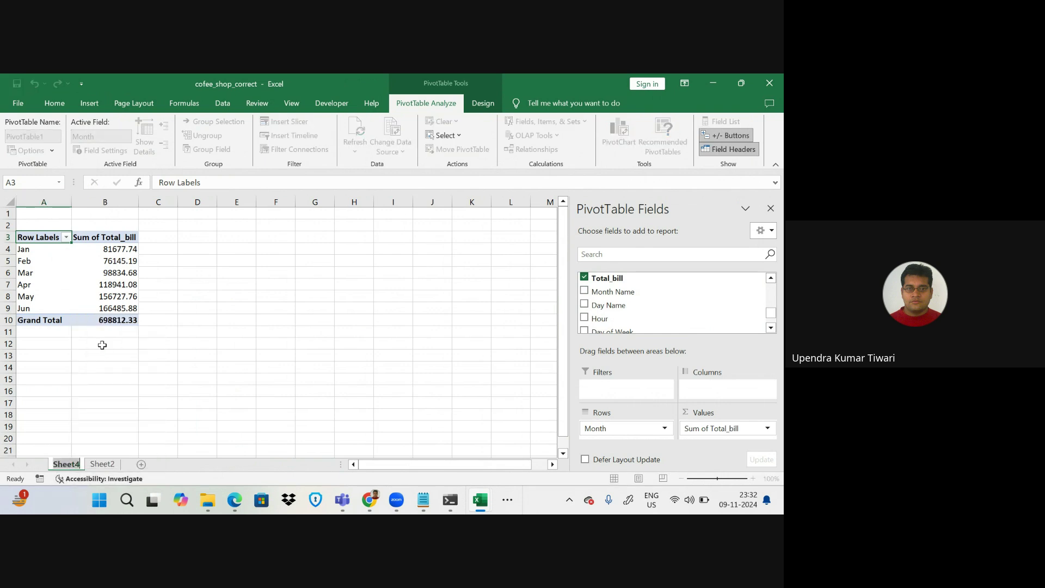
text(P1)
click(121, 468)
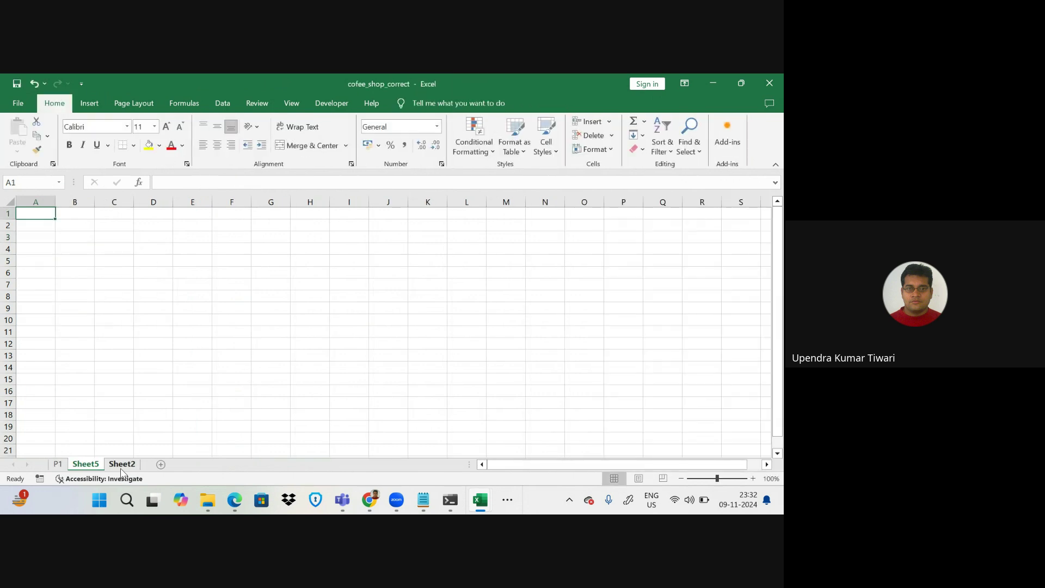
- Return to sheet P1 and check the PivotTable's grand total for Total_bill
click(57, 463)
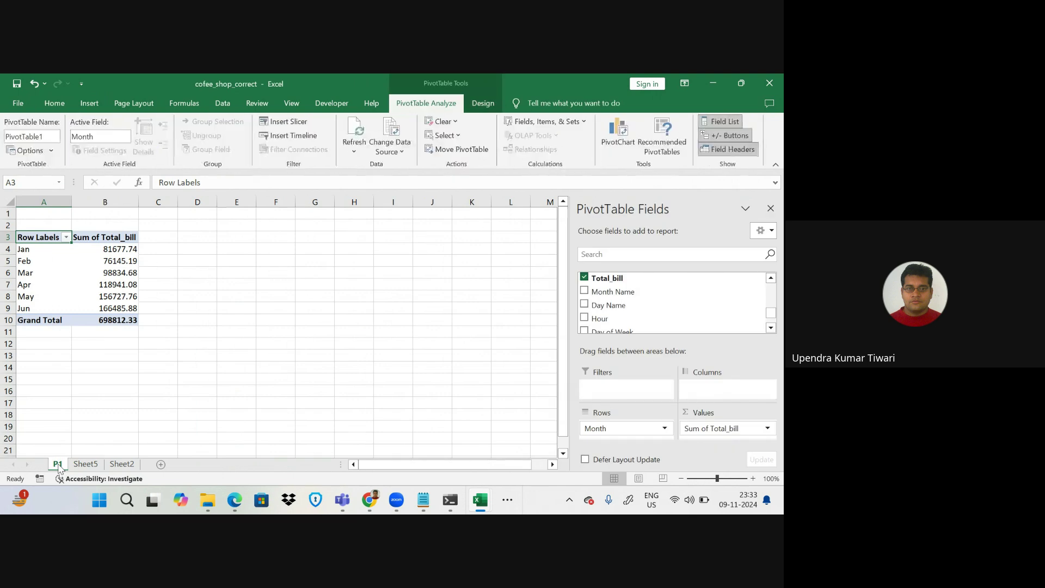
click(102, 320)
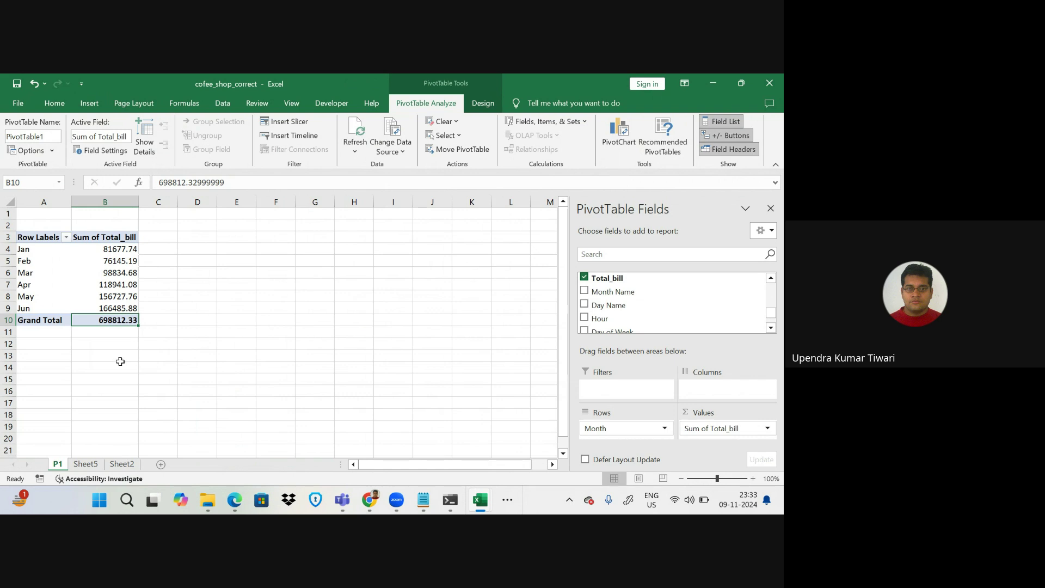
- Switch to the Paint drawing that holds the handwritten list of months
mouse_move(107, 320)
click(514, 501)
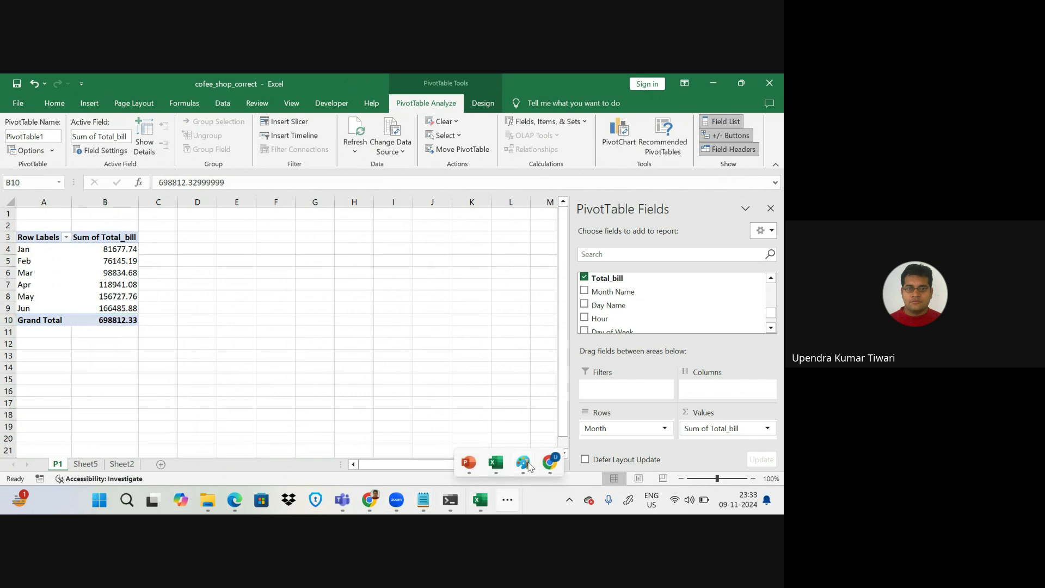
mouse_move(528, 464)
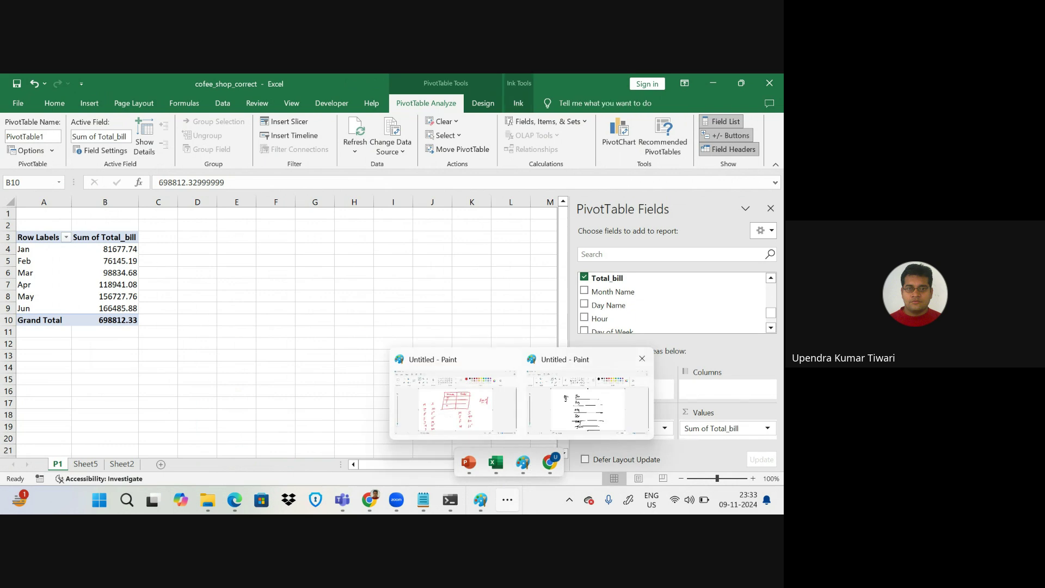
click(554, 393)
drag(520, 220, 529, 236)
mouse_move(520, 230)
mouse_down()
mouse_move(544, 249)
mouse_move(567, 223)
mouse_move(570, 250)
mouse_move(595, 218)
mouse_up()
drag(597, 212, 600, 207)
click(536, 282)
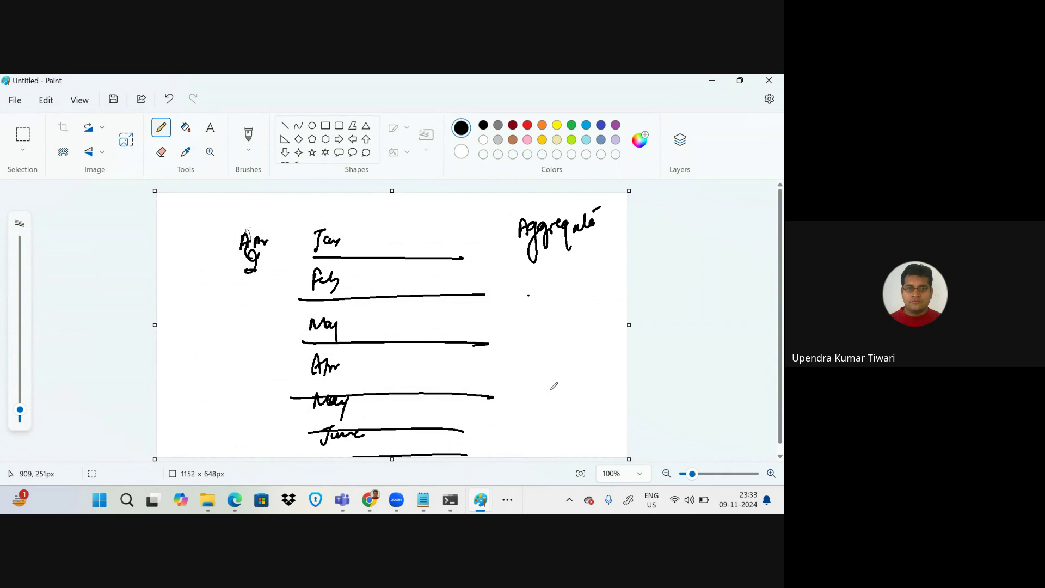
drag(527, 300, 533, 298)
- Start a new blank Paint canvas, discarding the unsaved month drawing
click(15, 101)
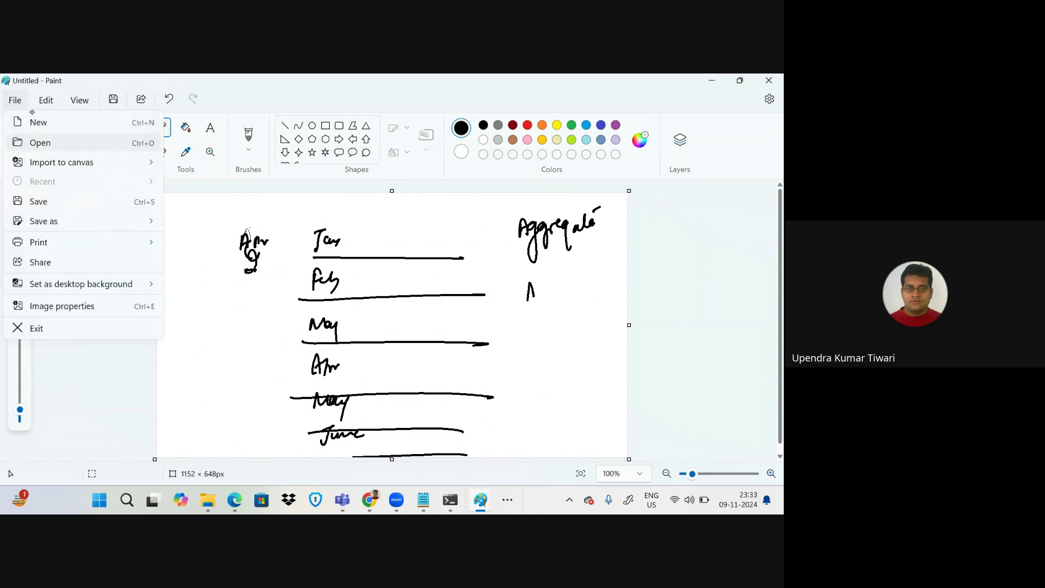
click(38, 122)
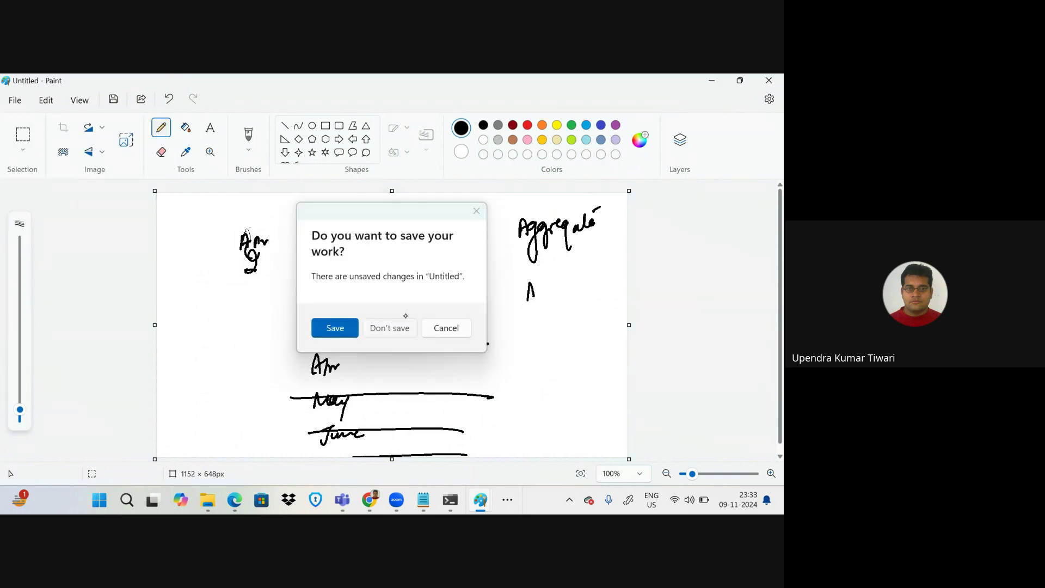
click(406, 323)
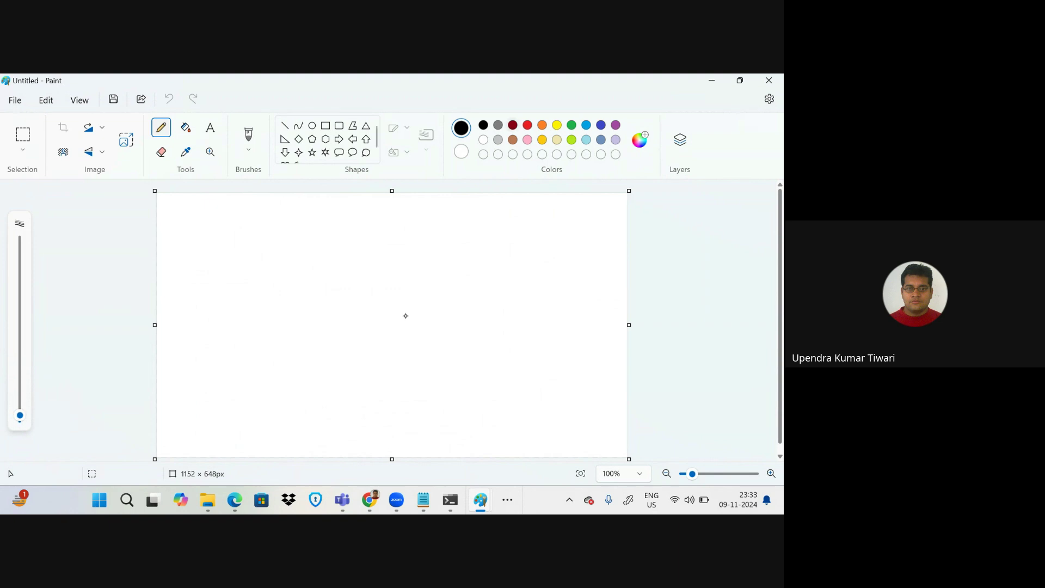
- Handwrite the heading "Aggregate function" in red near the canvas's upper edge and underline it with a wavy line
click(527, 125)
drag(256, 245, 265, 237)
mouse_move(267, 235)
mouse_down()
mouse_move(324, 235)
mouse_move(334, 256)
mouse_move(351, 235)
mouse_move(393, 233)
mouse_up()
click(331, 280)
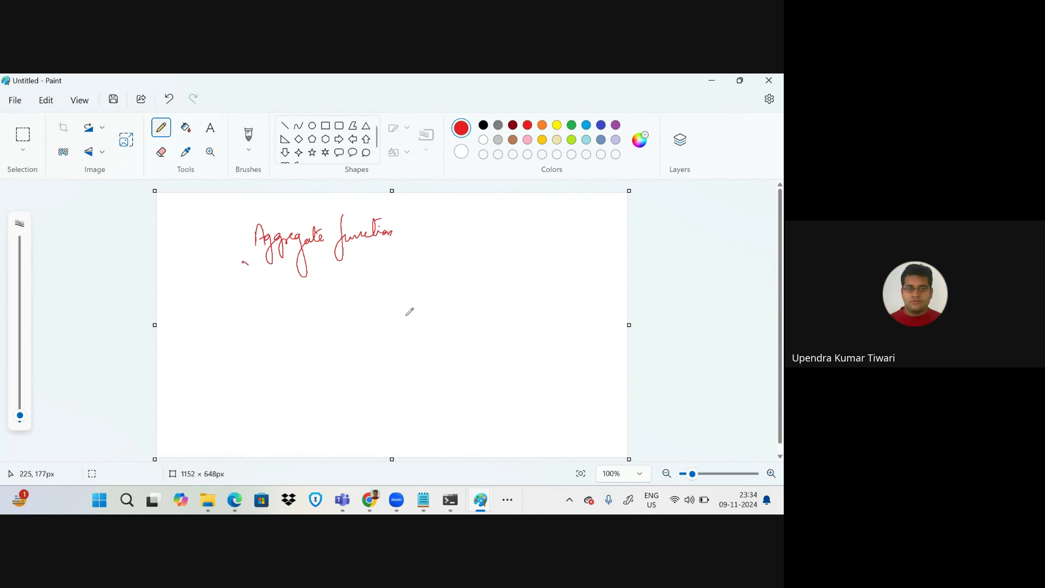
drag(248, 264, 400, 258)
- Handwrite "Max()" beside the Aggregate function heading, underline it and draw a box around it
drag(480, 244, 512, 242)
mouse_move(512, 234)
mouse_down()
mouse_move(504, 251)
mouse_move(537, 248)
mouse_up()
click(489, 258)
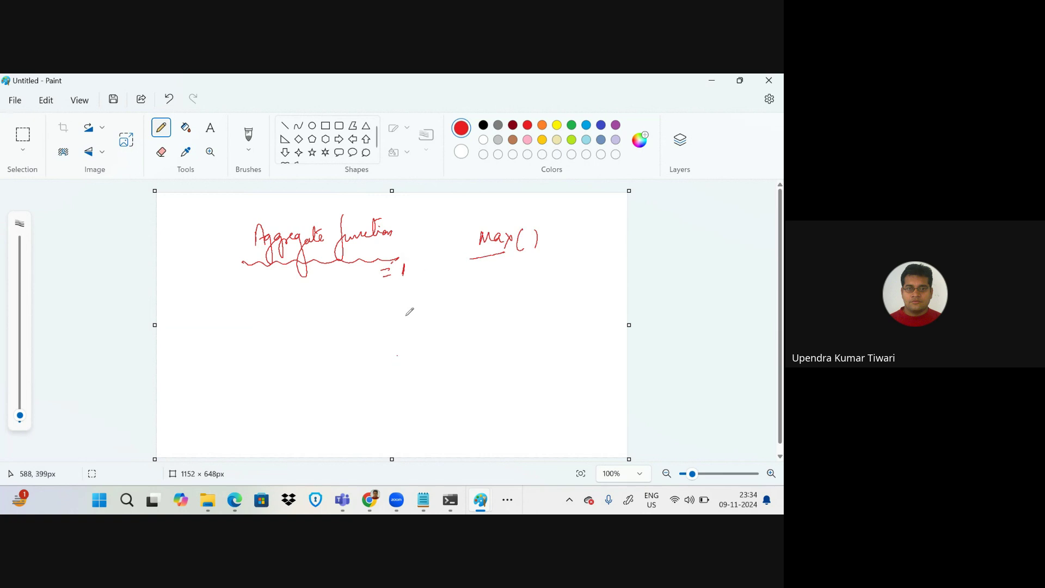
mouse_move(466, 264)
mouse_down()
mouse_move(491, 215)
mouse_move(557, 243)
mouse_move(469, 261)
mouse_up()
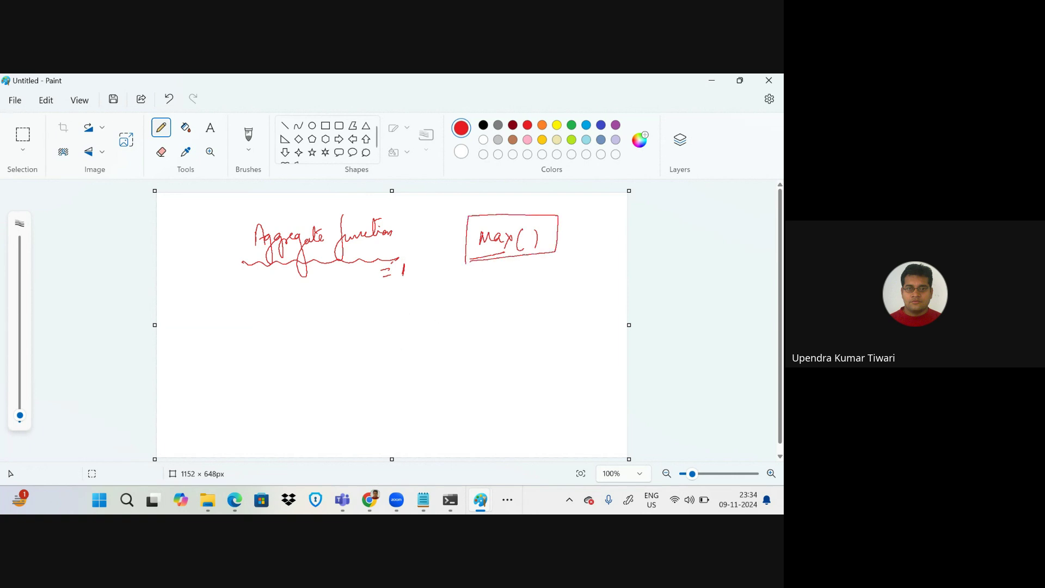
click(450, 235)
- Handwrite the list Max, Min, Sum, Avg and Count below the heading, adding an equals sign beside Max
mouse_move(409, 308)
mouse_down()
mouse_move(429, 302)
mouse_move(442, 337)
mouse_move(414, 377)
mouse_move(441, 370)
mouse_up()
mouse_move(417, 411)
mouse_down()
mouse_move(425, 387)
mouse_move(437, 387)
mouse_move(420, 414)
mouse_up()
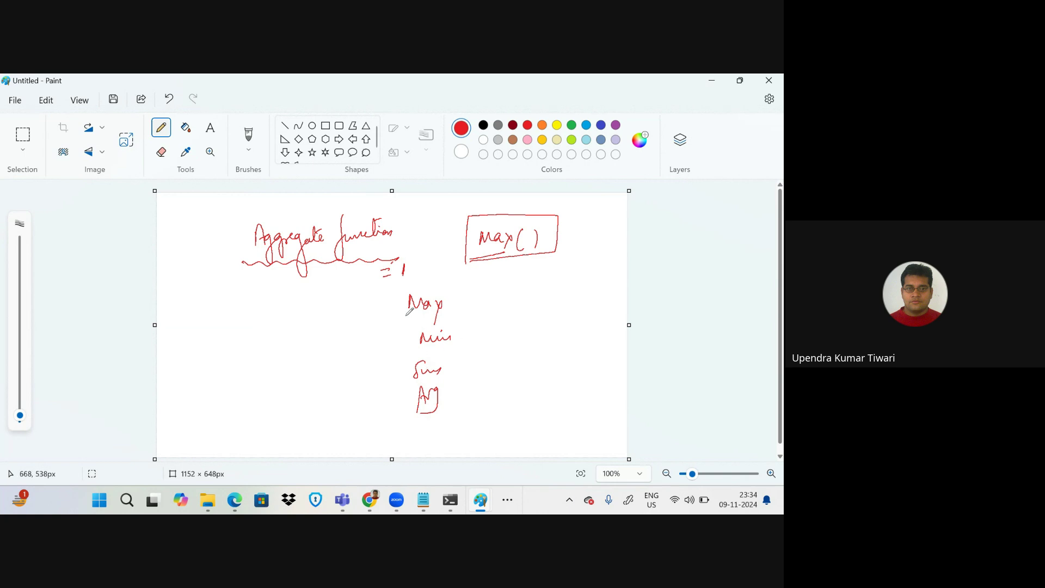
right_click(416, 431)
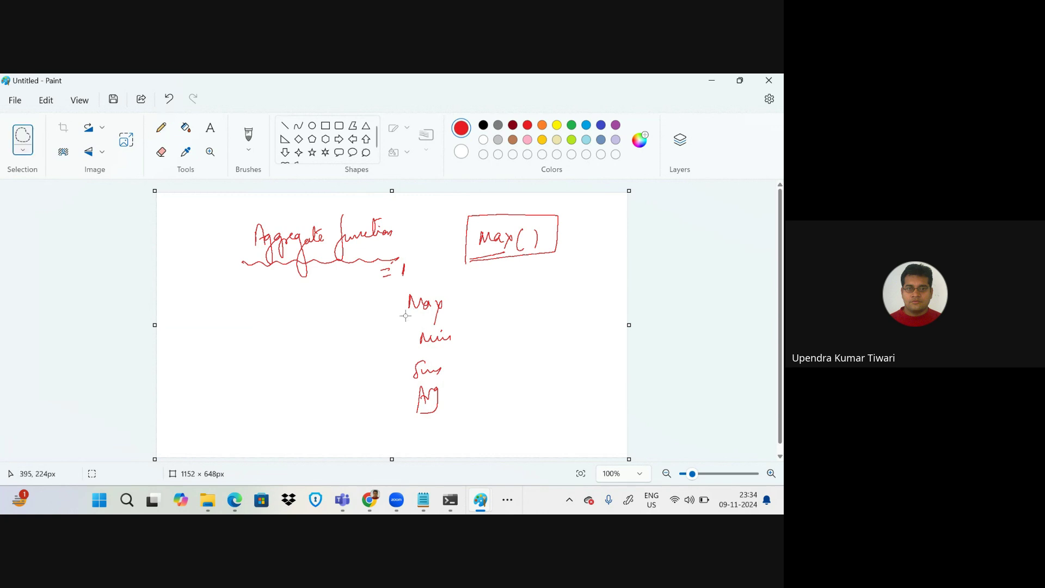
click(161, 128)
mouse_move(418, 424)
mouse_down()
mouse_move(418, 436)
mouse_move(449, 425)
mouse_move(453, 408)
mouse_up()
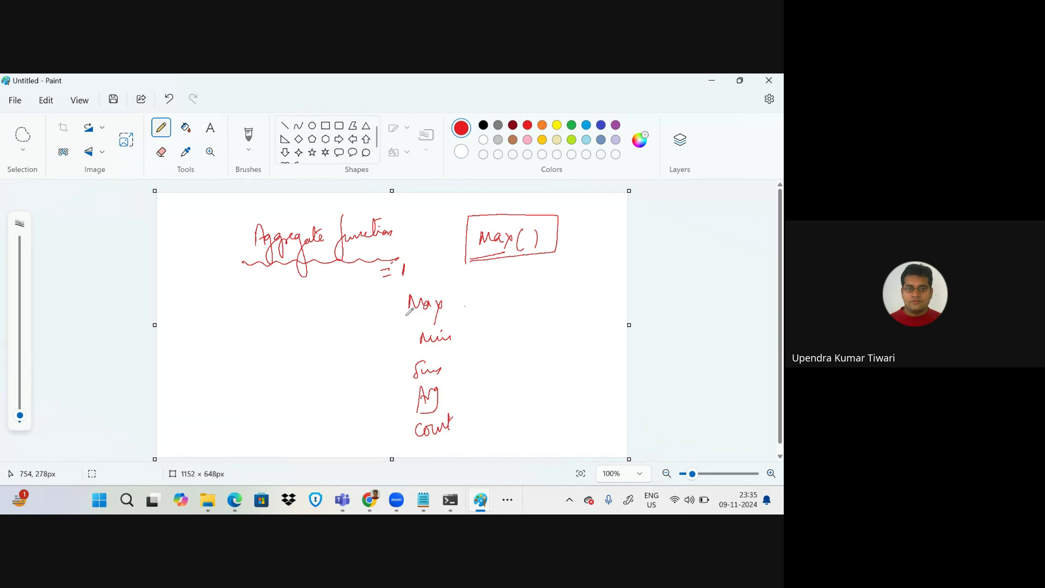
mouse_move(467, 304)
mouse_down()
mouse_move(502, 315)
mouse_move(493, 316)
mouse_up()
- Switch back to the cofee_shop_correct workbook in Excel and open Sheet2
mouse_move(368, 499)
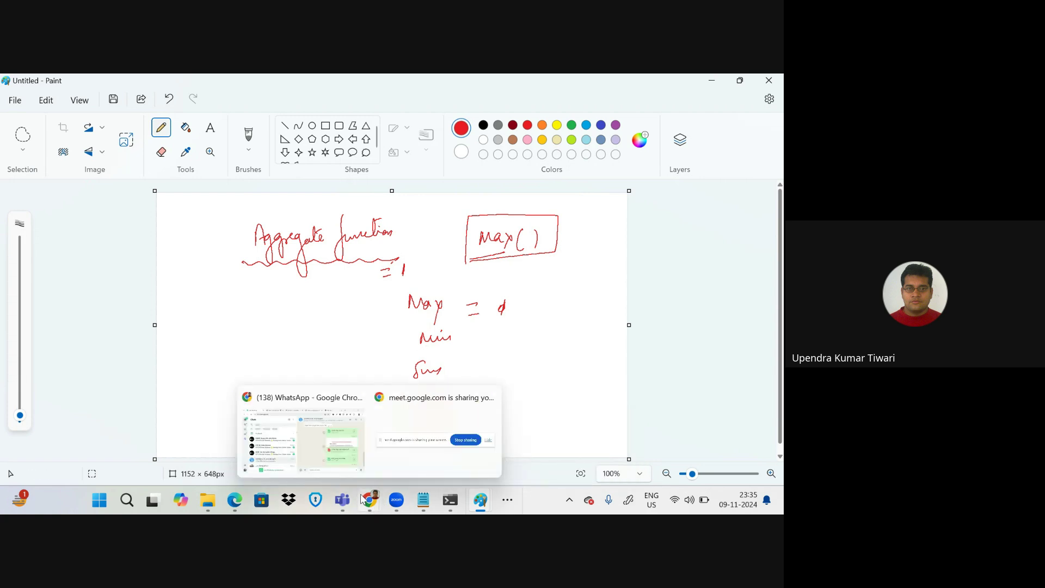
click(508, 501)
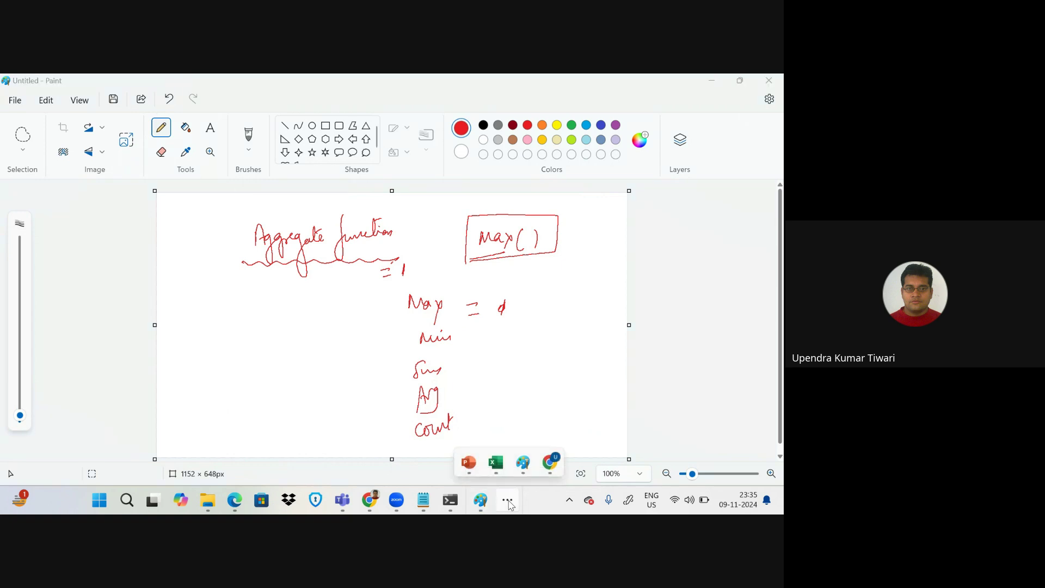
mouse_move(496, 464)
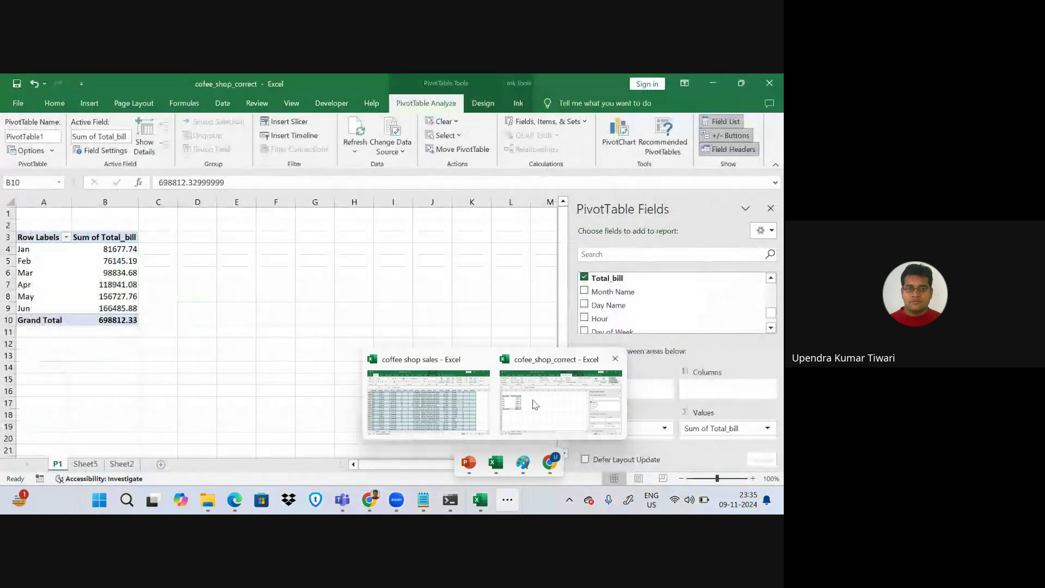
click(533, 403)
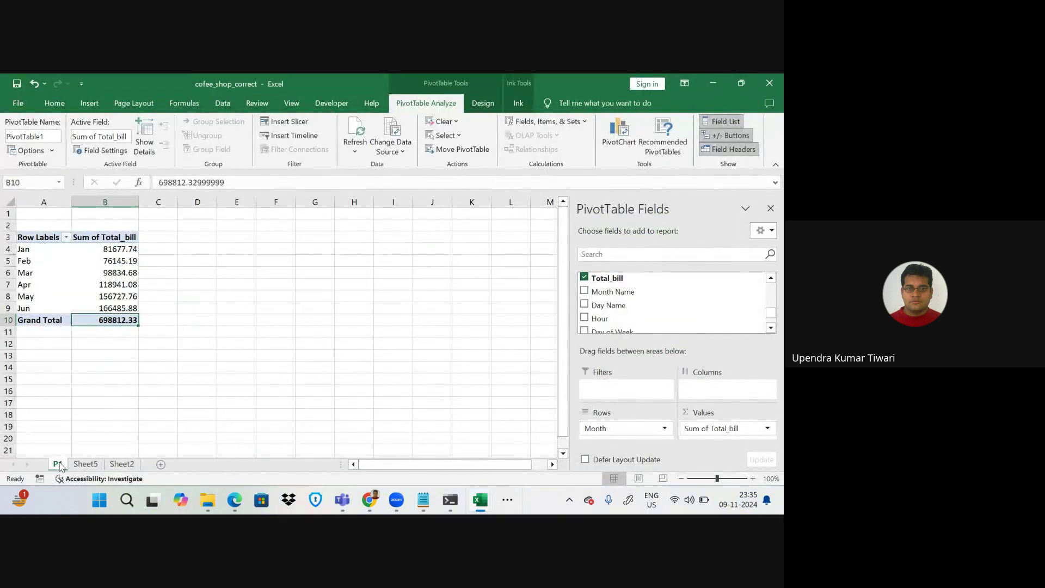
click(86, 464)
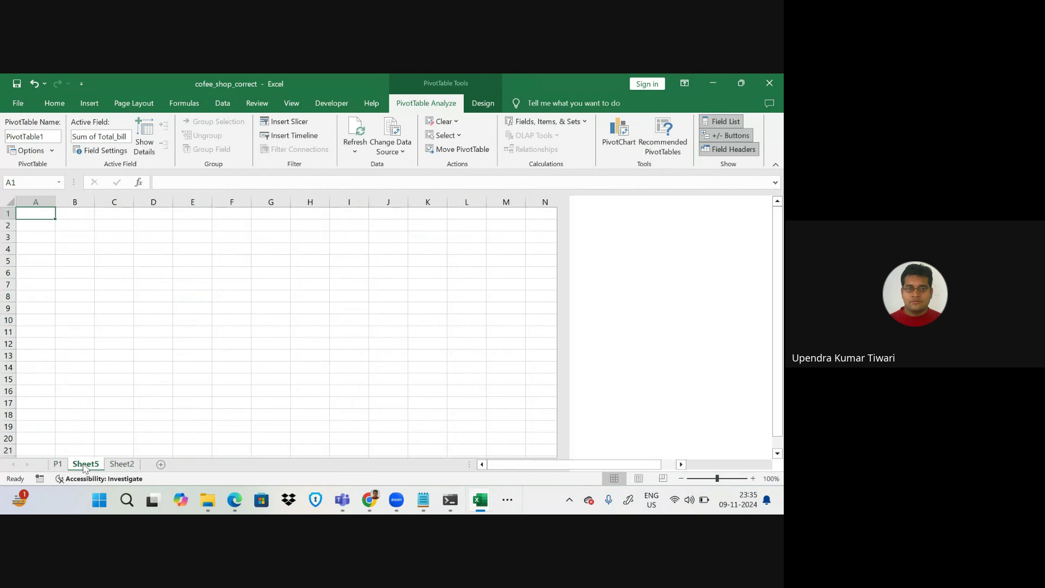
click(122, 464)
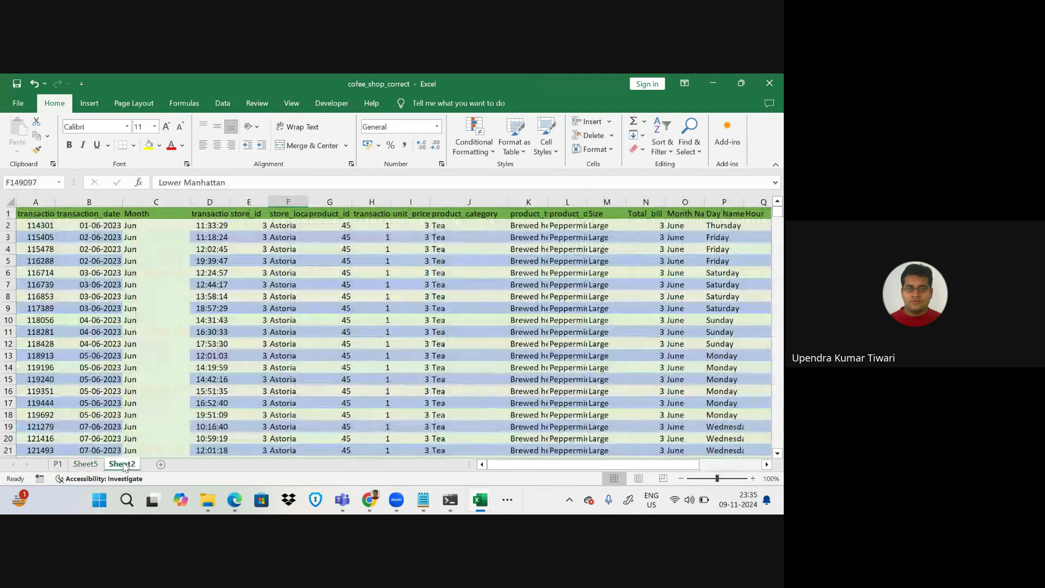
- Enter Jan in cell U26, in the empty area beyond the Sheet2 data
scroll(602, 340, down, 6)
scroll(602, 340, down, 2)
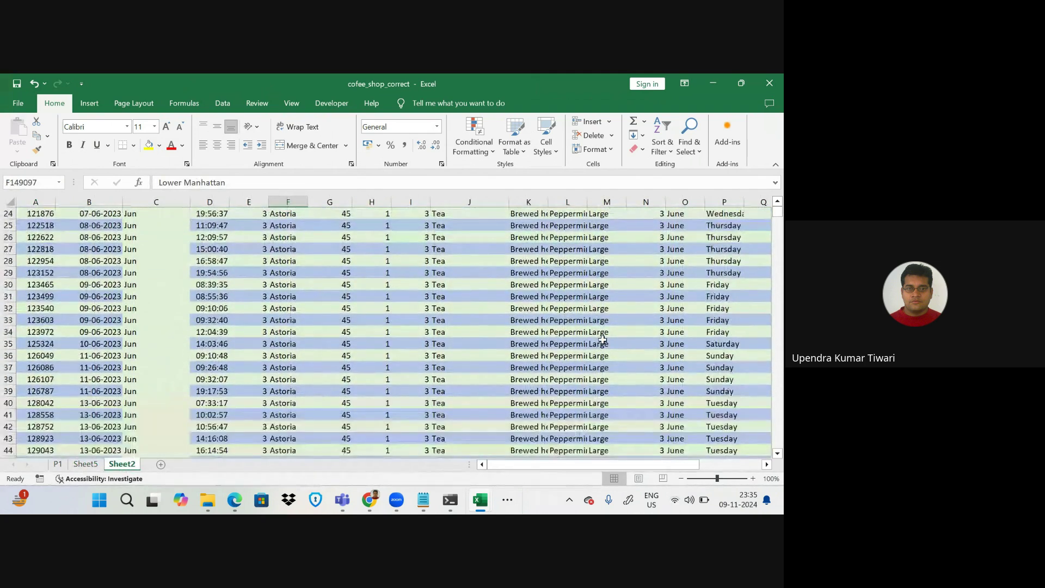
scroll(603, 340, right, 3)
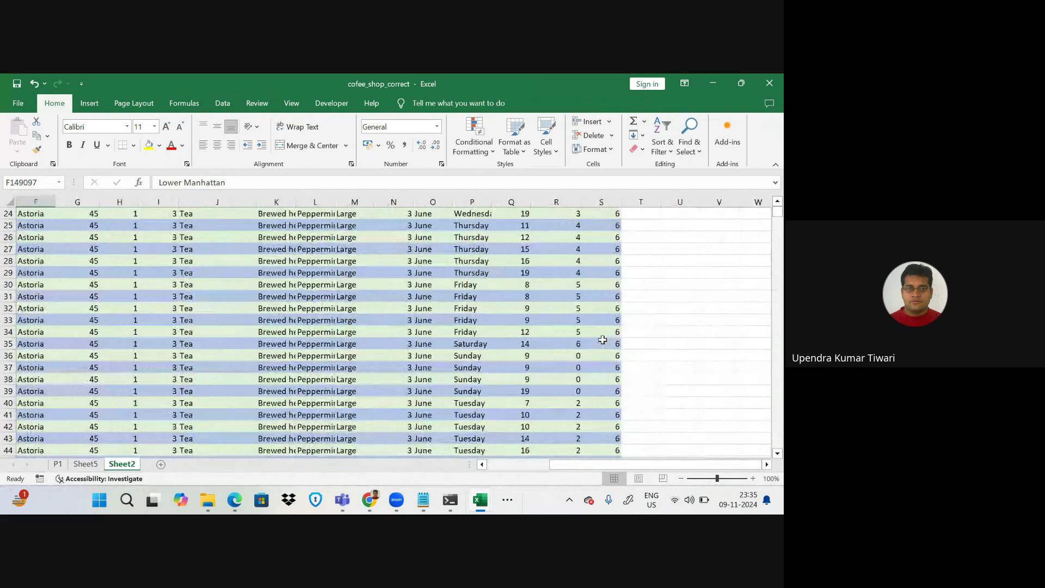
click(674, 238)
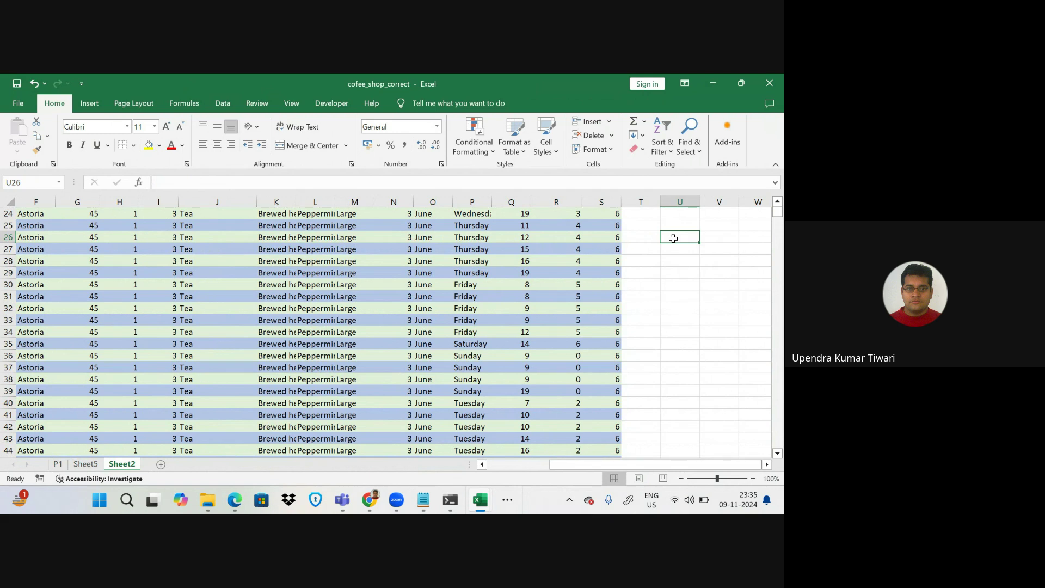
text(Jan)
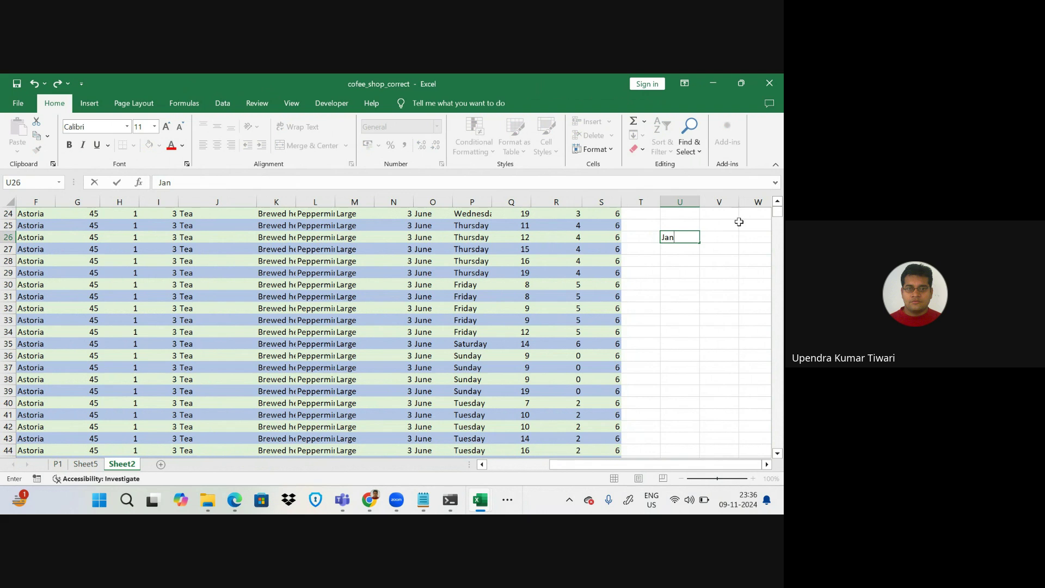
- Start a SUMIF formula in cell V26, next to Jan
click(717, 235)
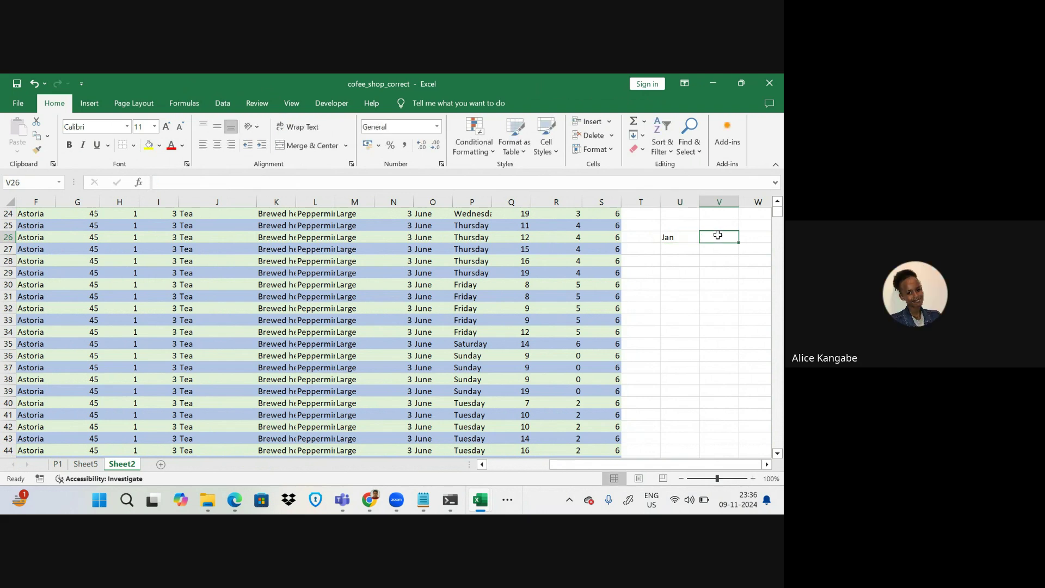
text(=sum)
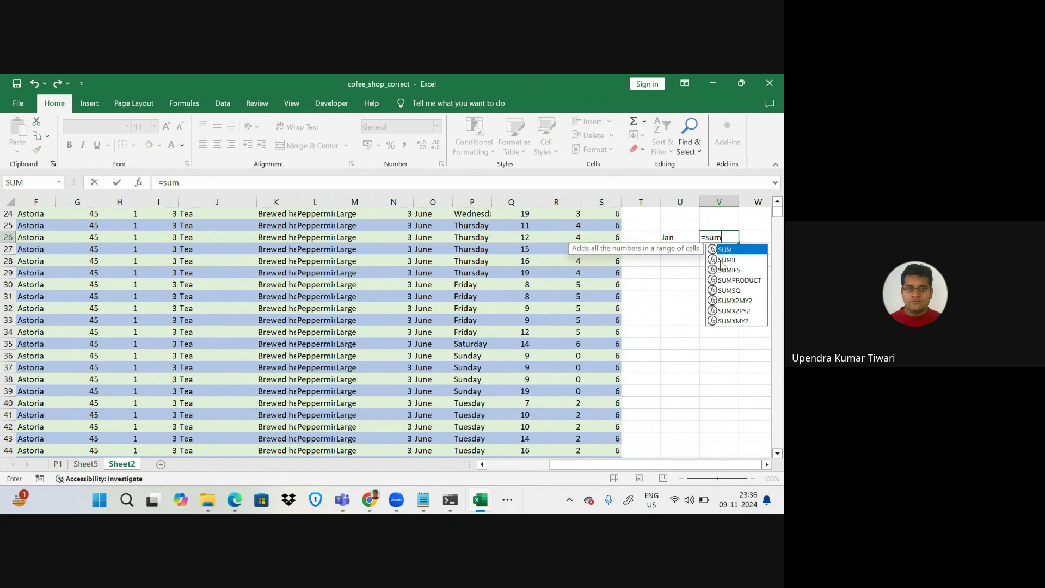
double_click(730, 260)
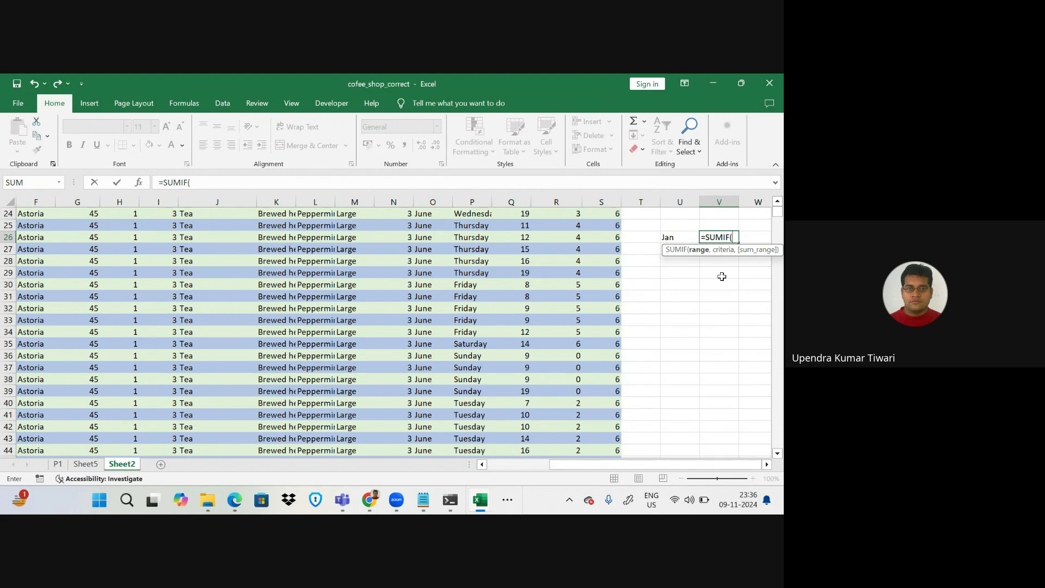
- Check the participants in the Google Meet call in Chrome, then return to the cofee_shop_correct workbook
mouse_move(369, 500)
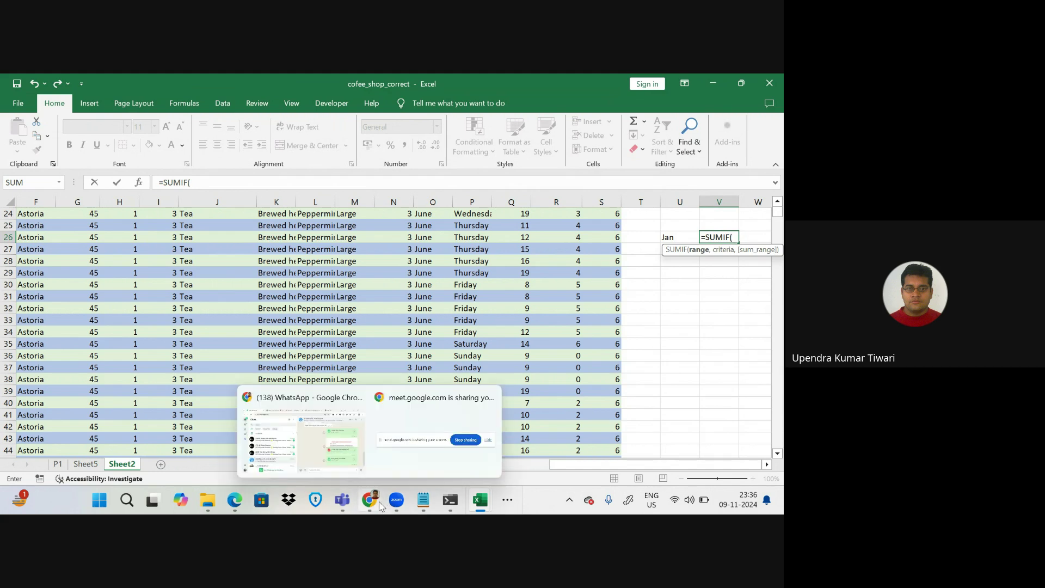
click(309, 431)
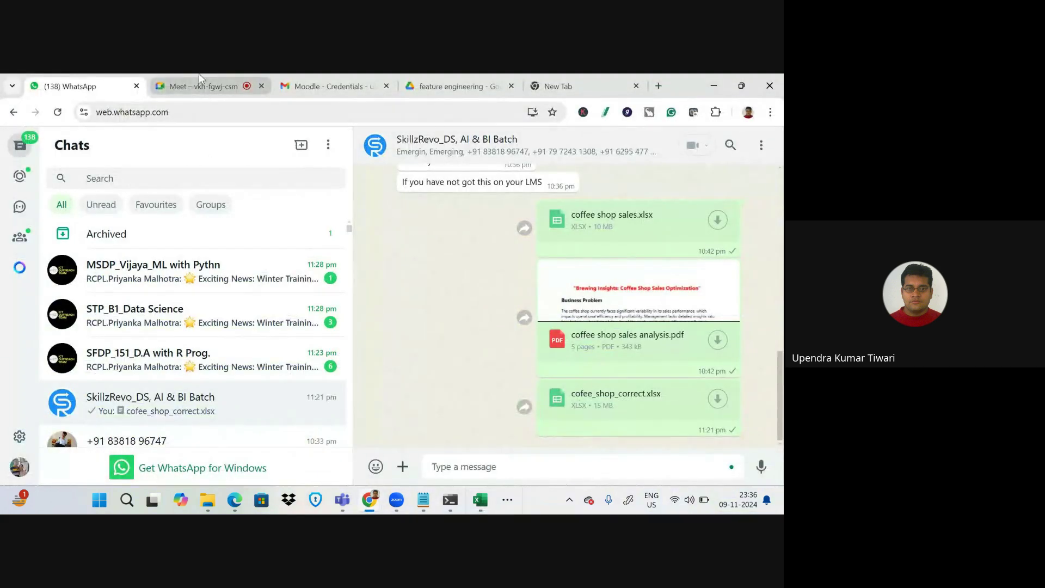
click(201, 86)
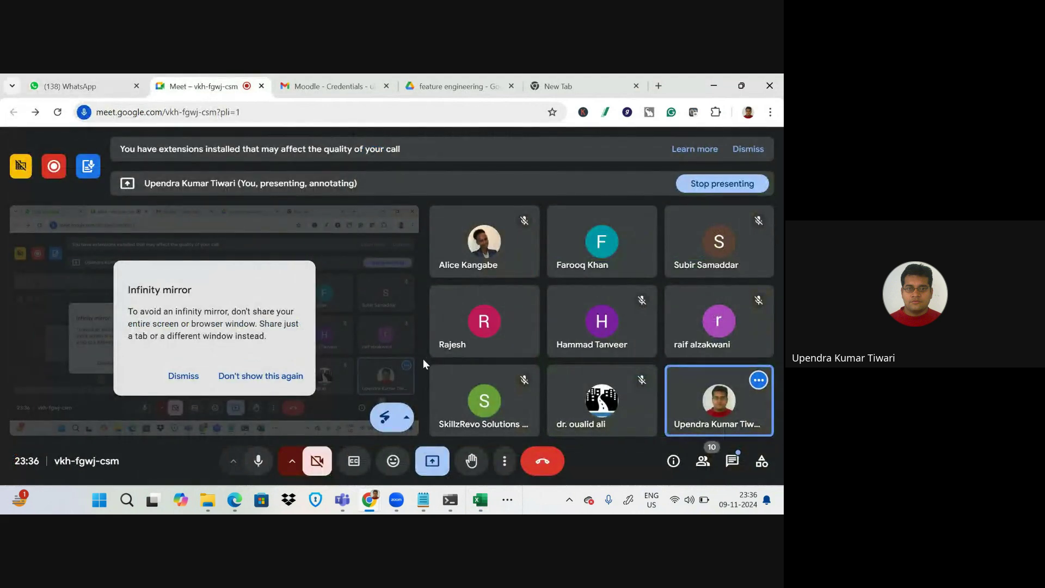
mouse_move(491, 376)
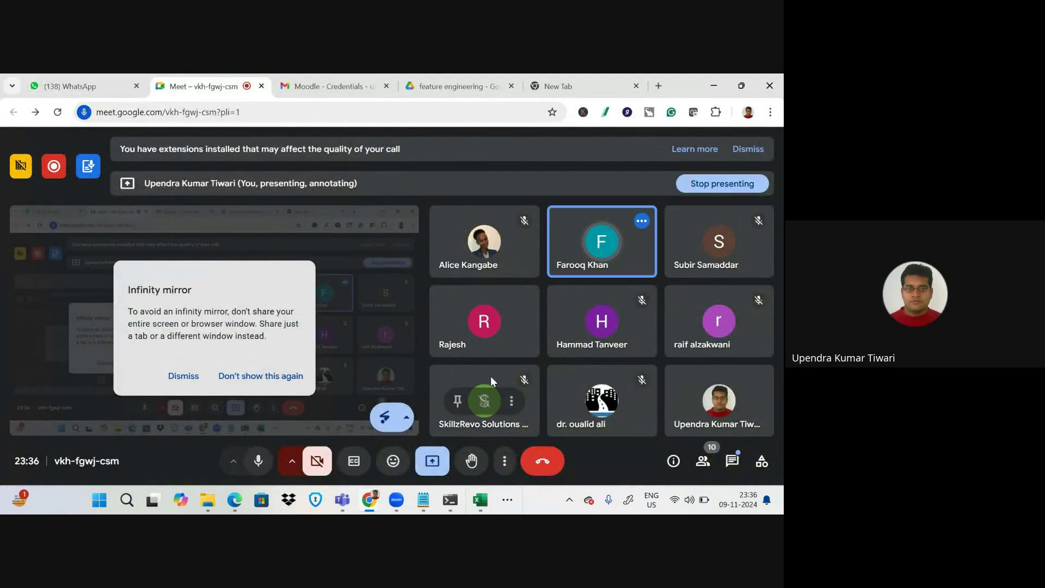
mouse_move(483, 502)
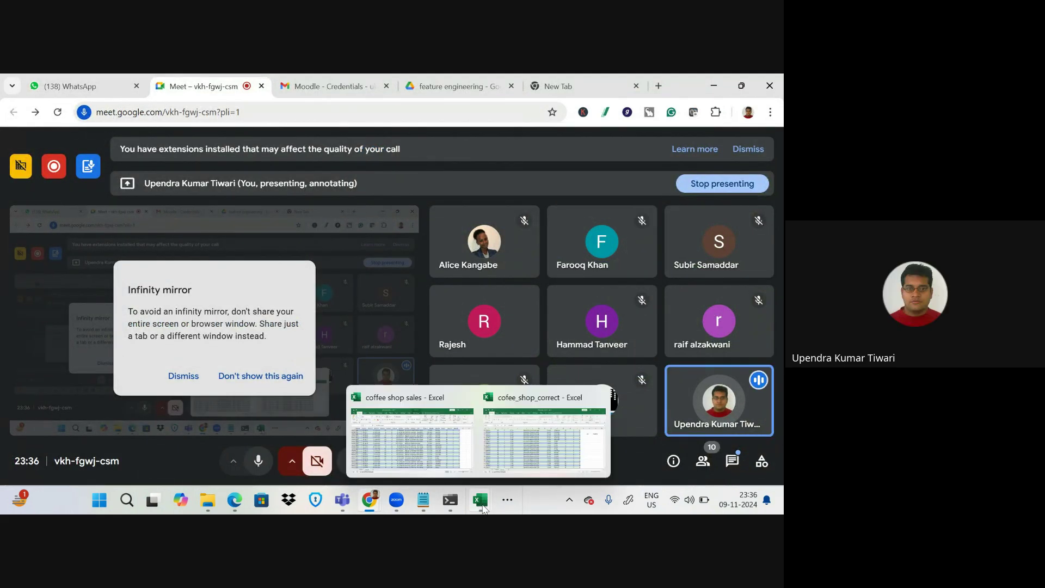
click(516, 465)
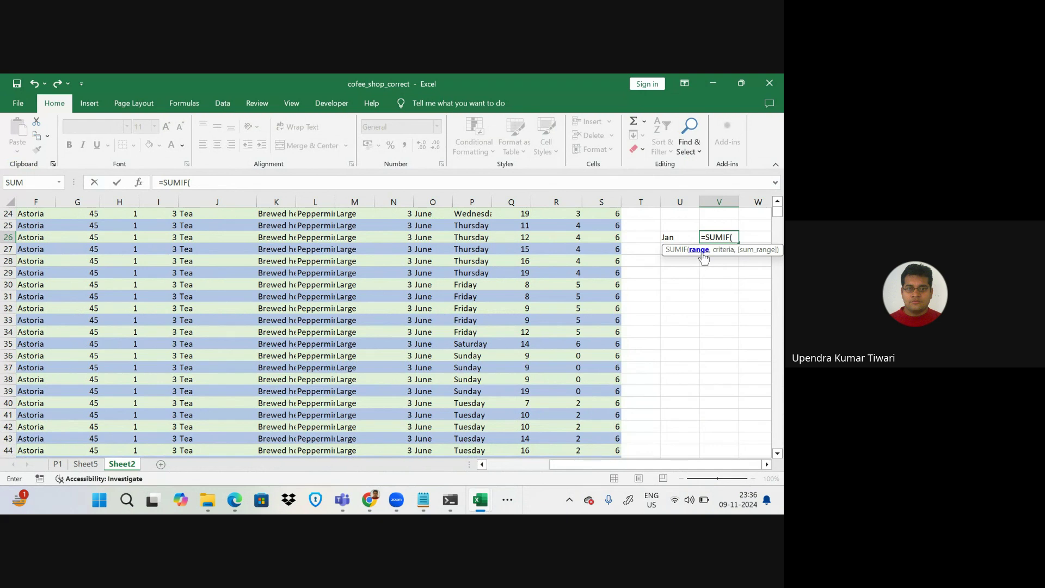
- Try to use the Jan cell U26 as the range in the unfinished SUMIF formula in V26
scroll(560, 301, up, 6)
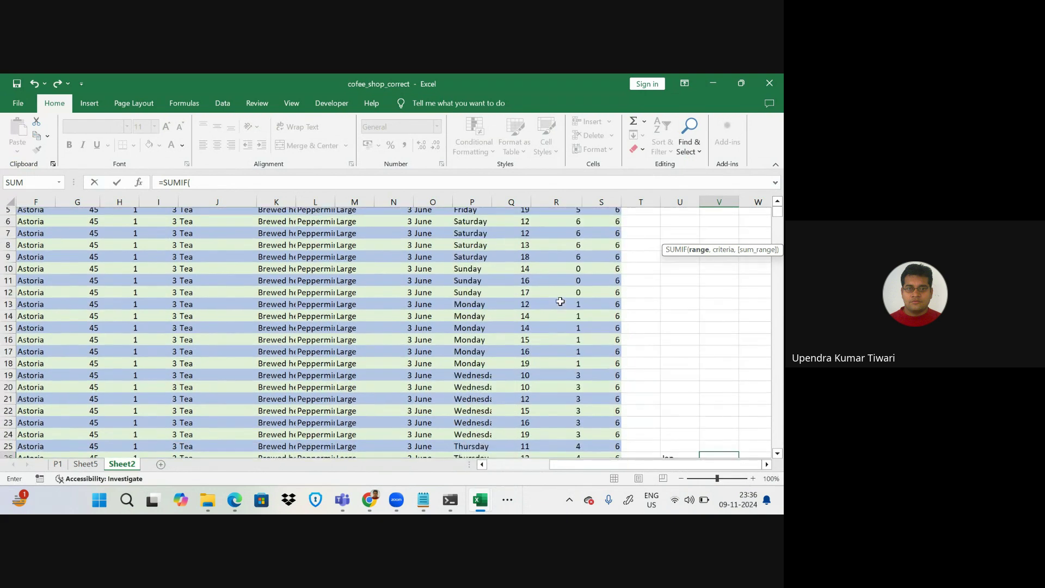
scroll(560, 301, down, 3)
click(675, 345)
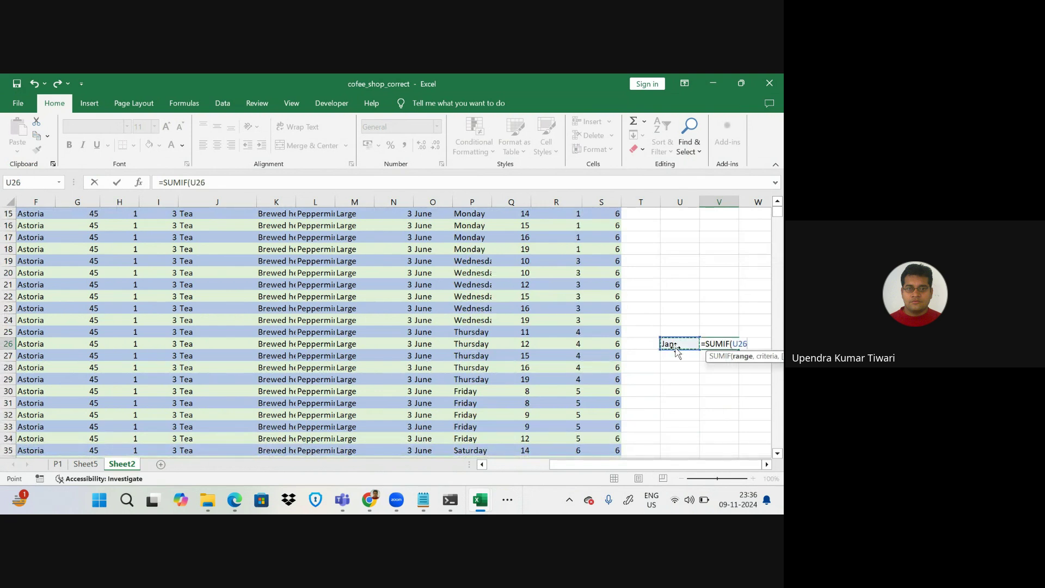
click(675, 348)
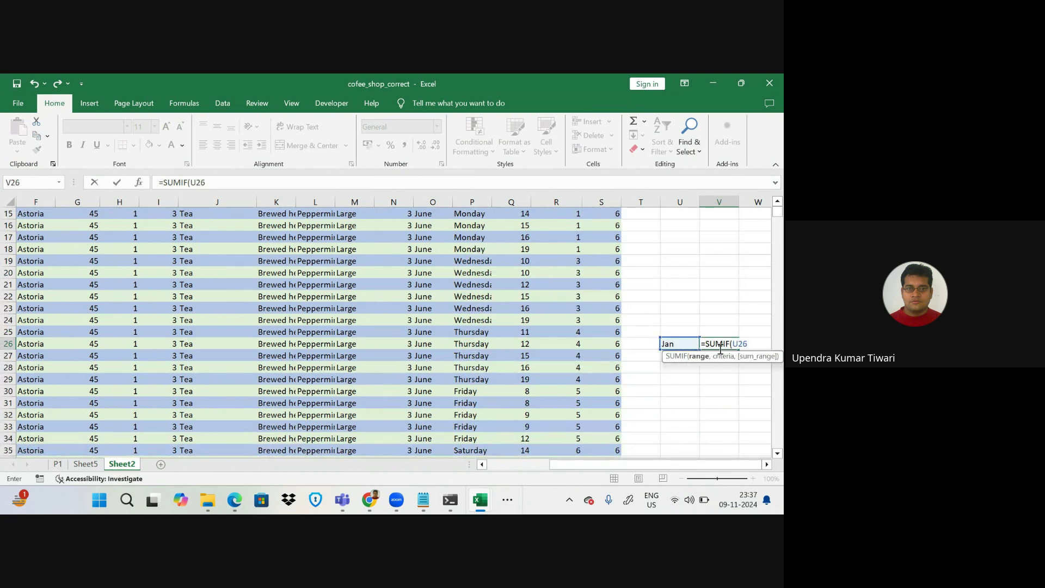
click(683, 346)
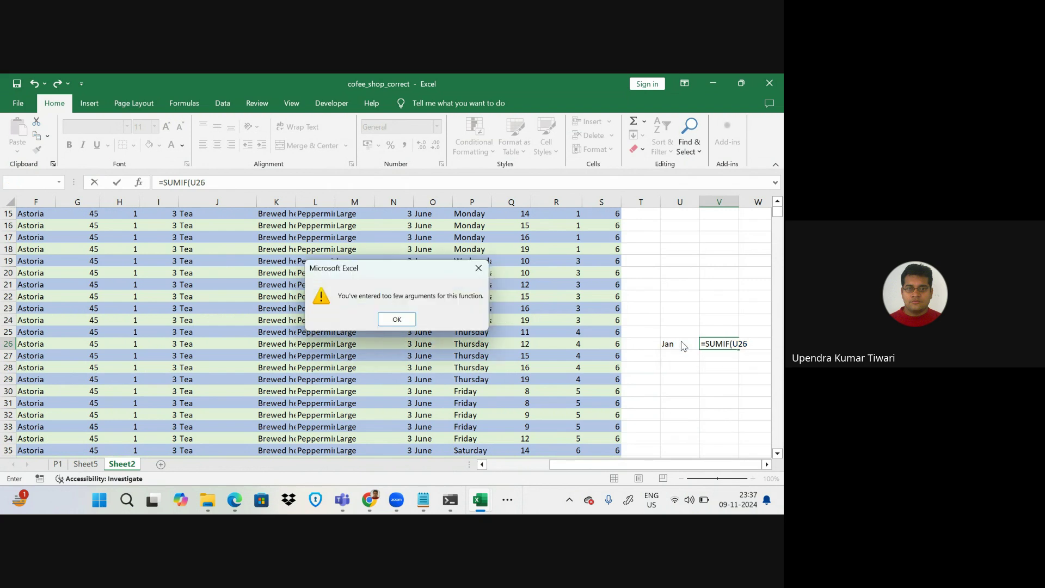
click(396, 320)
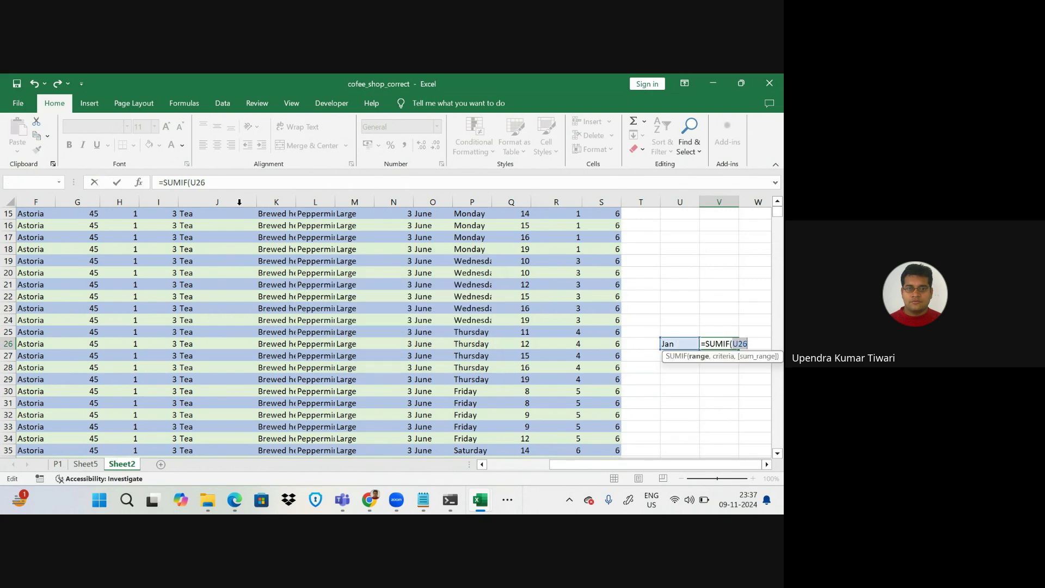
- Clear the unfinished SUMIF formula from V26 and delete the Jan label in U26
click(216, 186)
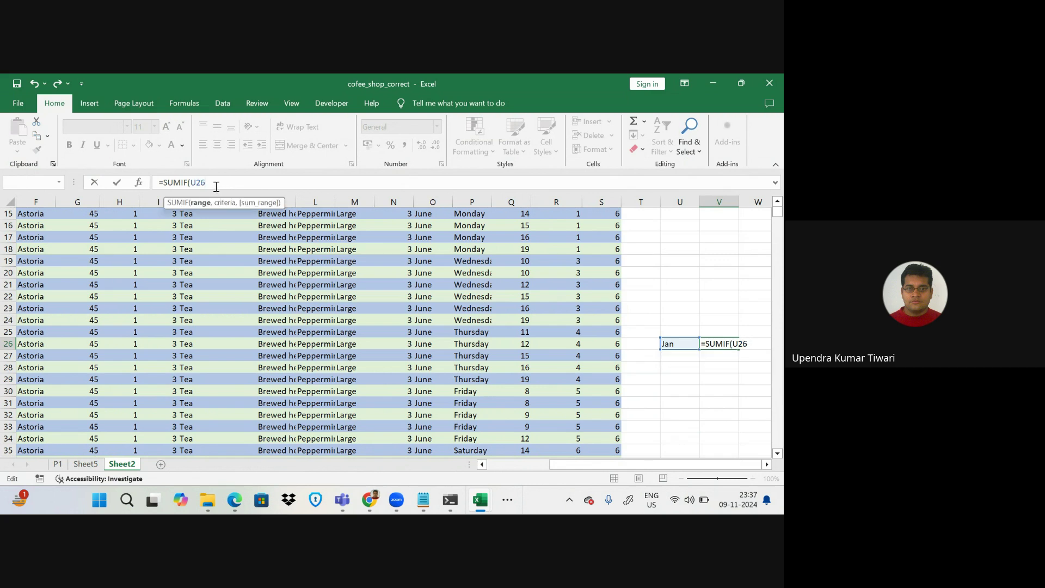
key(BackSpace)
key(BackSpace)
key(BackSpace)
key(BackSpace)
key(BackSpace)
key(BackSpace)
key(BackSpace)
key(BackSpace)
key(BackSpace)
key(BackSpace)
key(Escape)
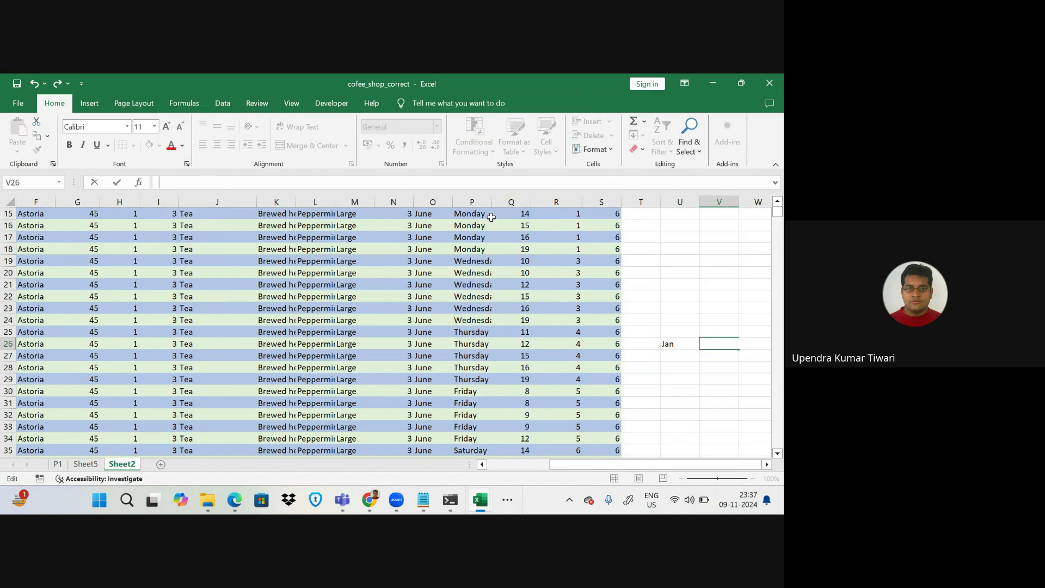
click(682, 348)
key(Delete)
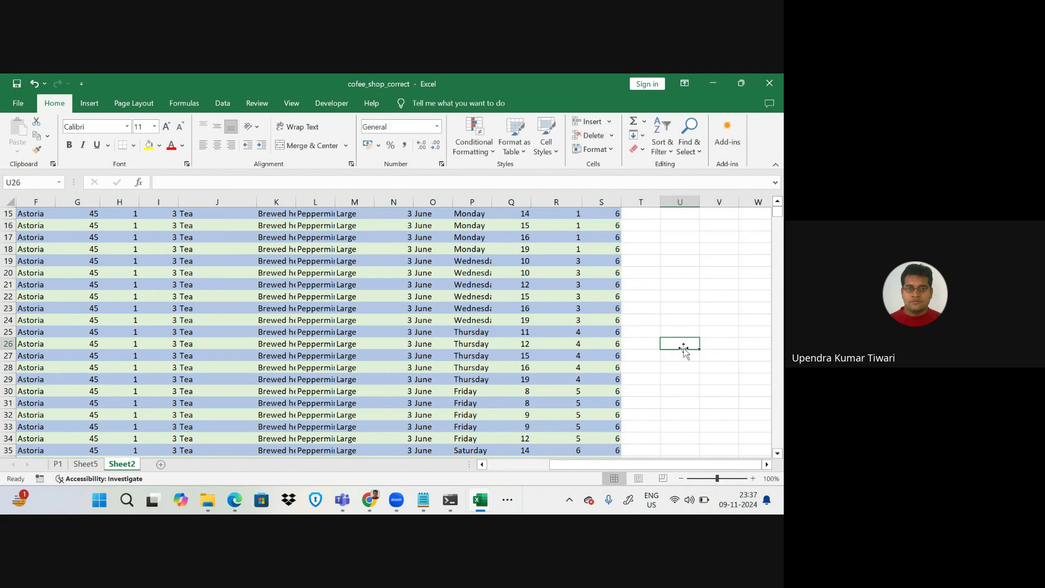
- Enter jan in cell U3, beside the first rows of the Sheet2 data
click(609, 323)
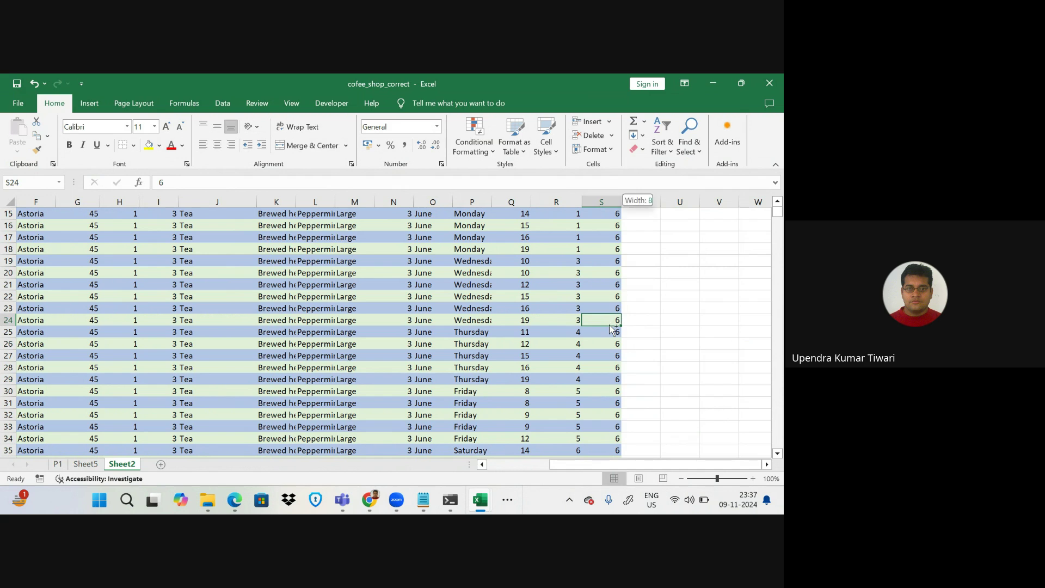
key(ctrl+shift+Up)
click(678, 239)
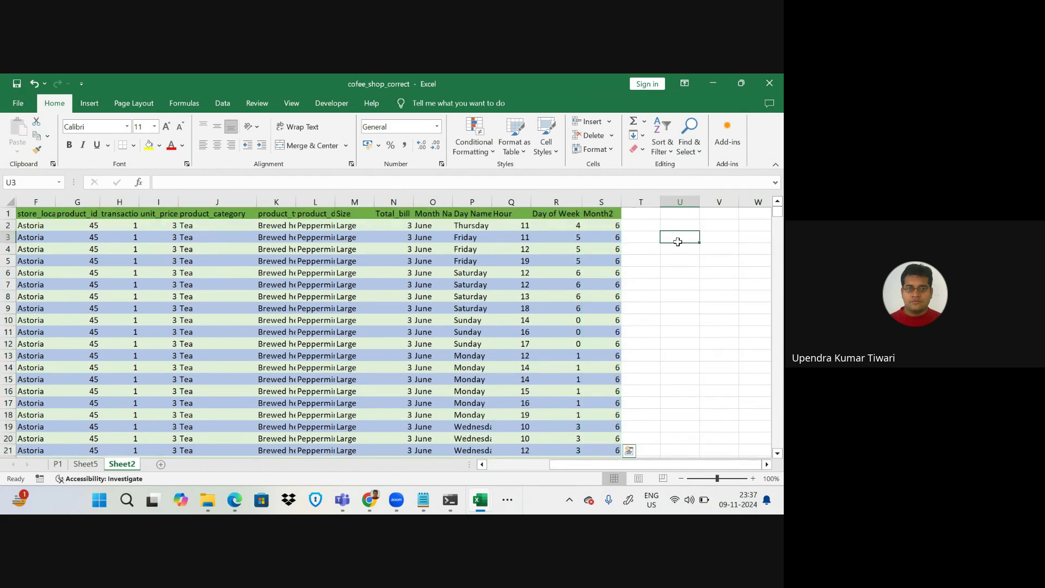
text(jan)
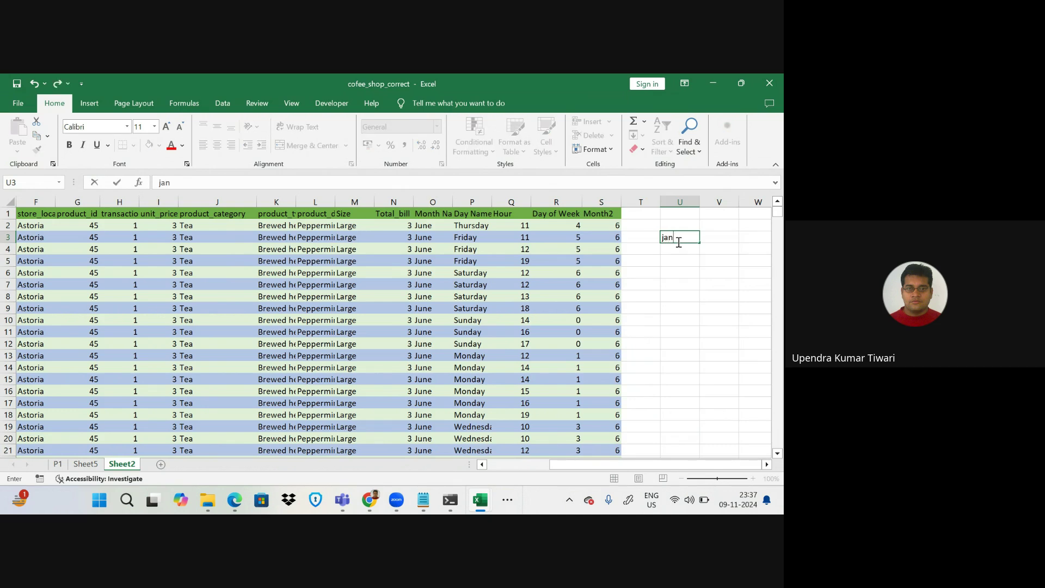
- Start a SUMIF formula in cell V3, next to the jan label
click(718, 238)
text(=su)
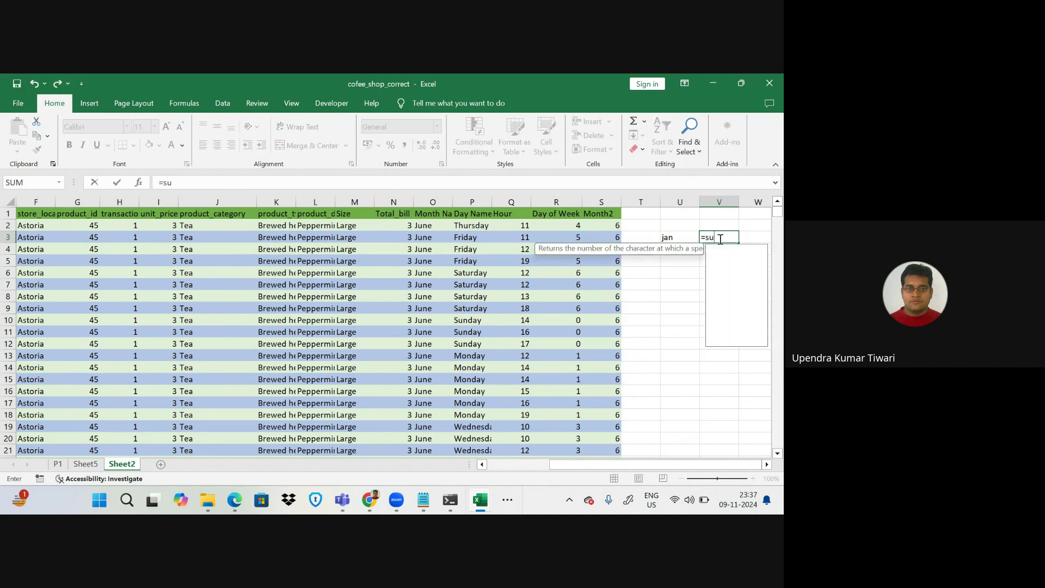
text(mif)
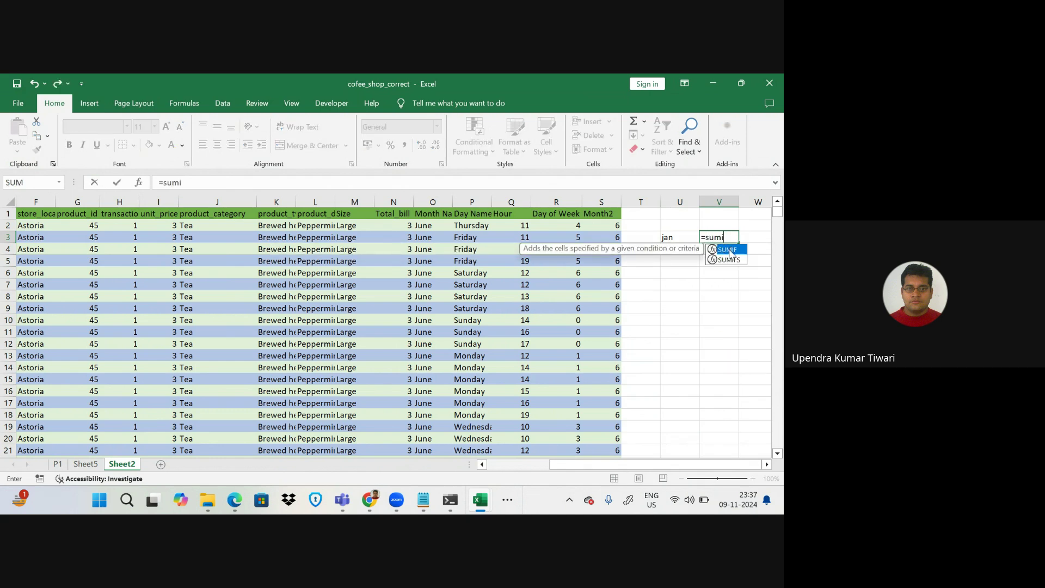
key(Tab)
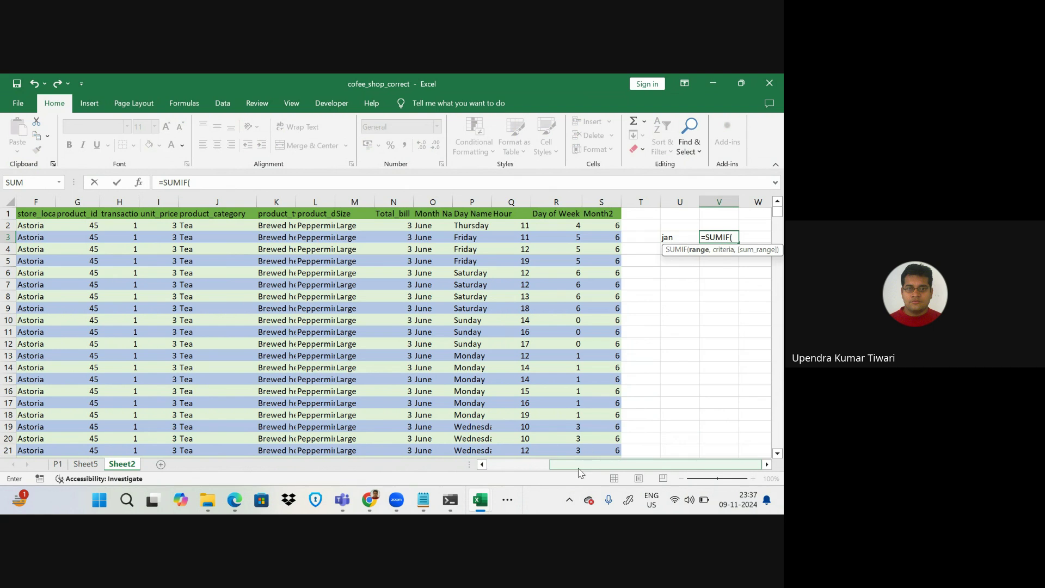
- Try to select the Month data C2:C149117 as the SUMIF range and return to the jan label beyond the data
drag(581, 472, 506, 458)
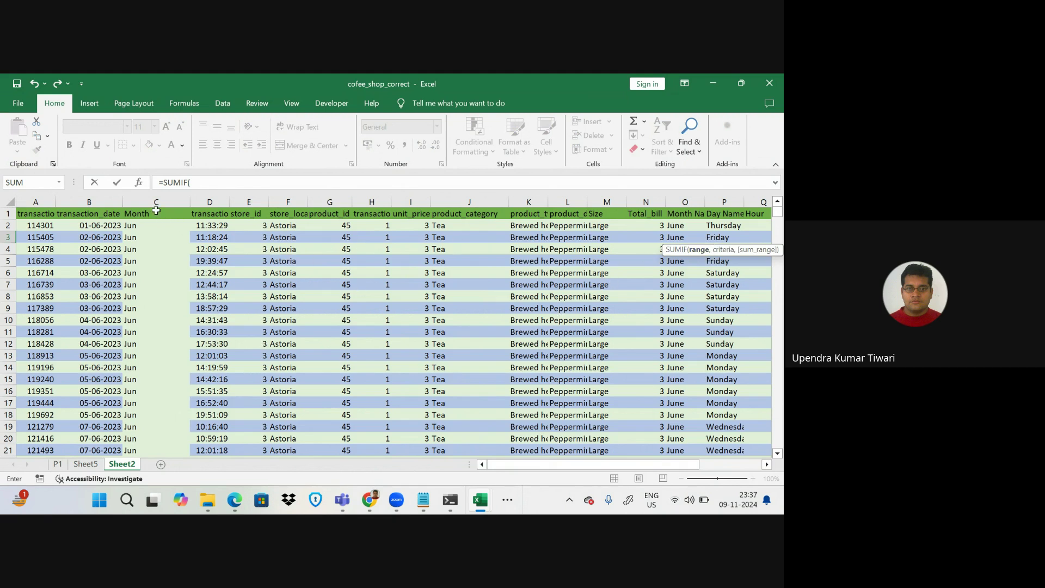
click(134, 225)
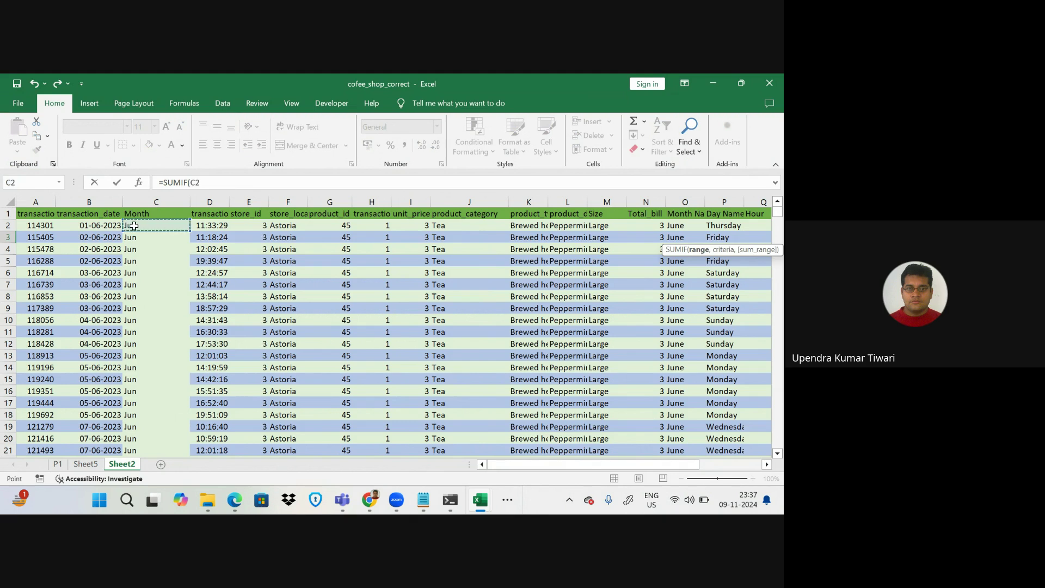
key(ctrl+shift+Down)
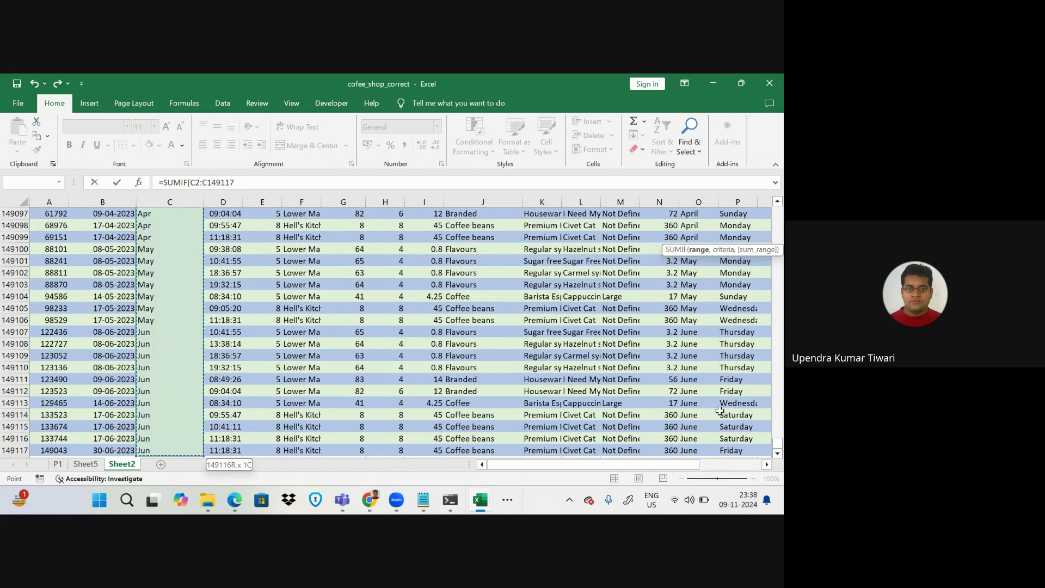
drag(640, 465, 704, 466)
click(601, 341)
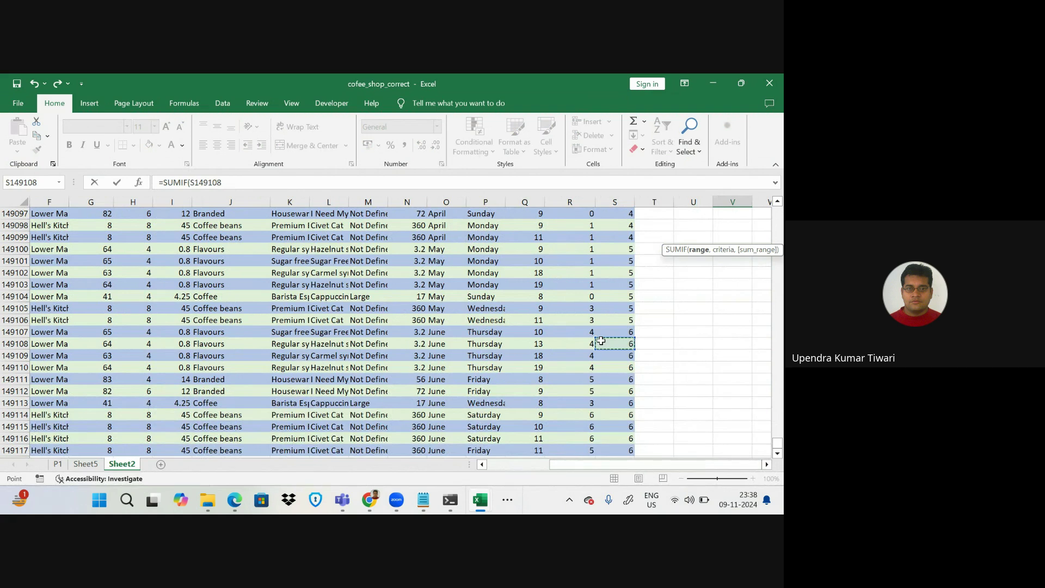
key(ctrl+shift+Up)
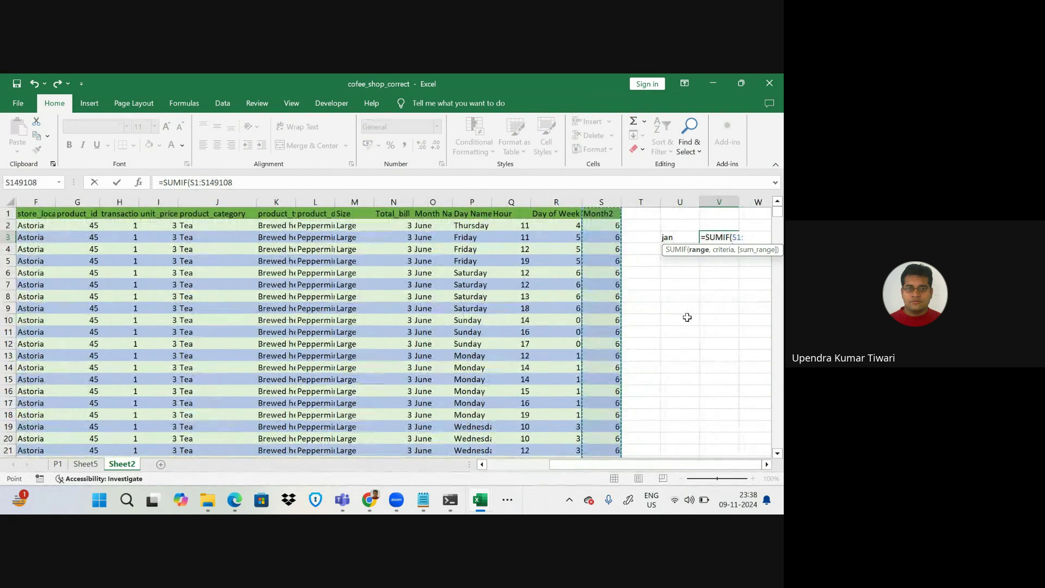
- Replace the range in the V3 SUMIF formula with c2:c149117
click(737, 237)
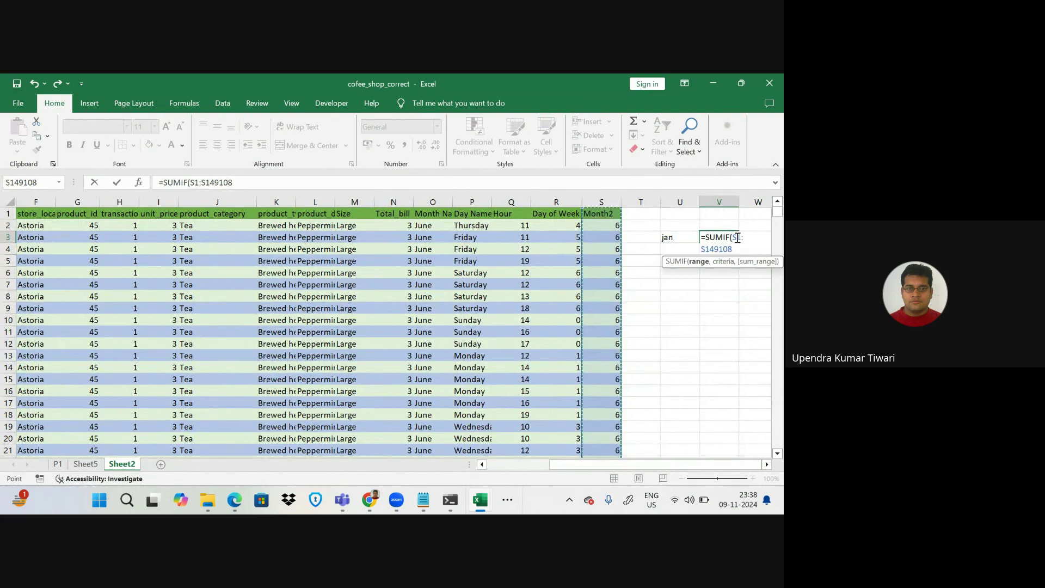
key(BackSpace)
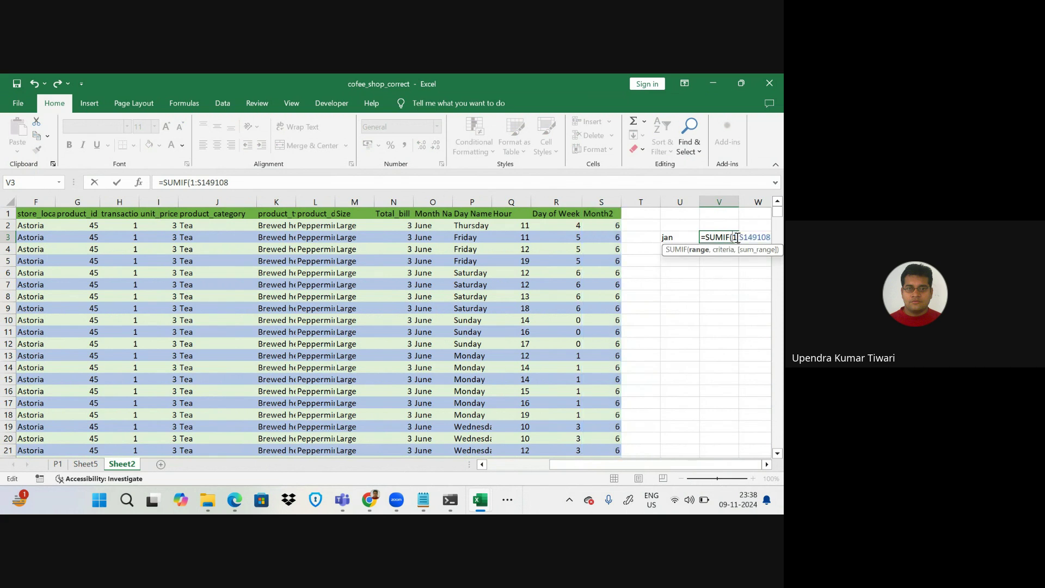
text(c2)
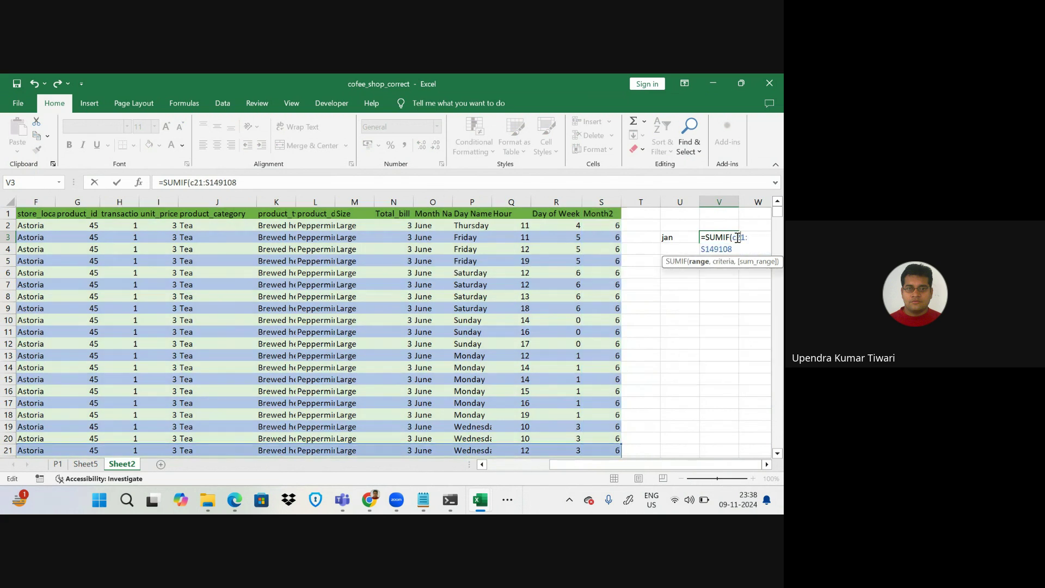
text(:)
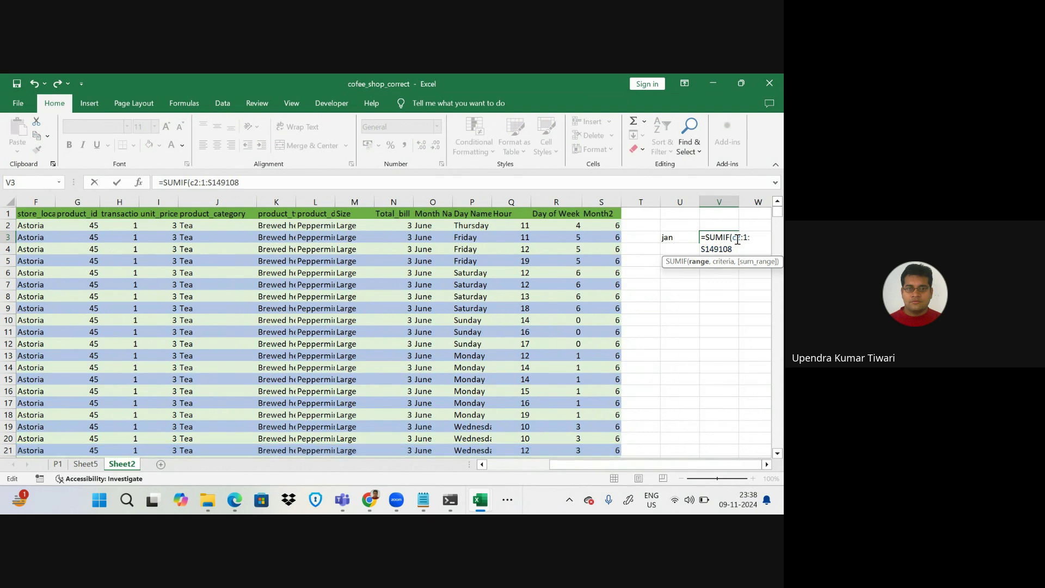
text(c)
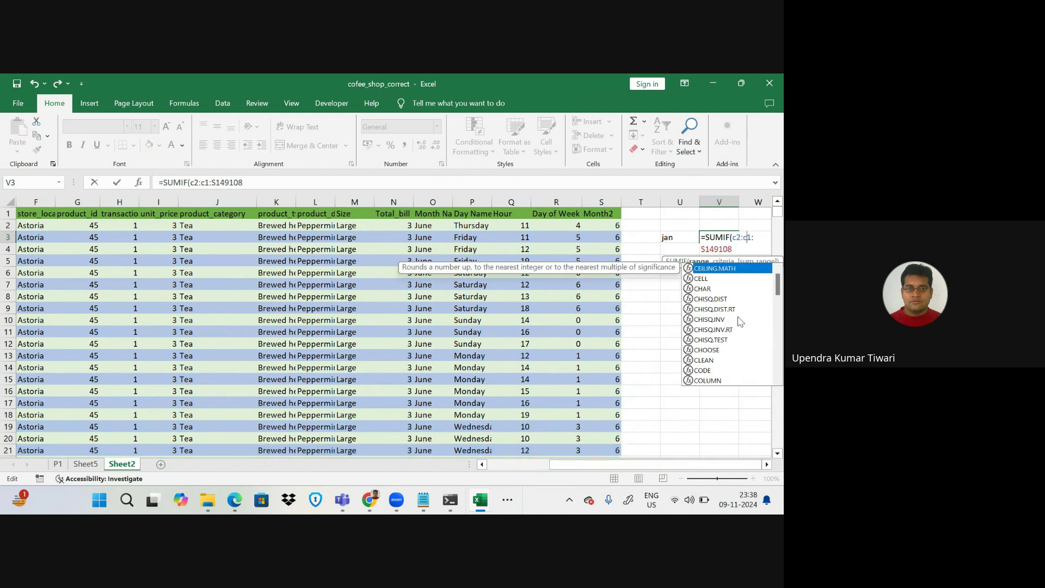
text(14)
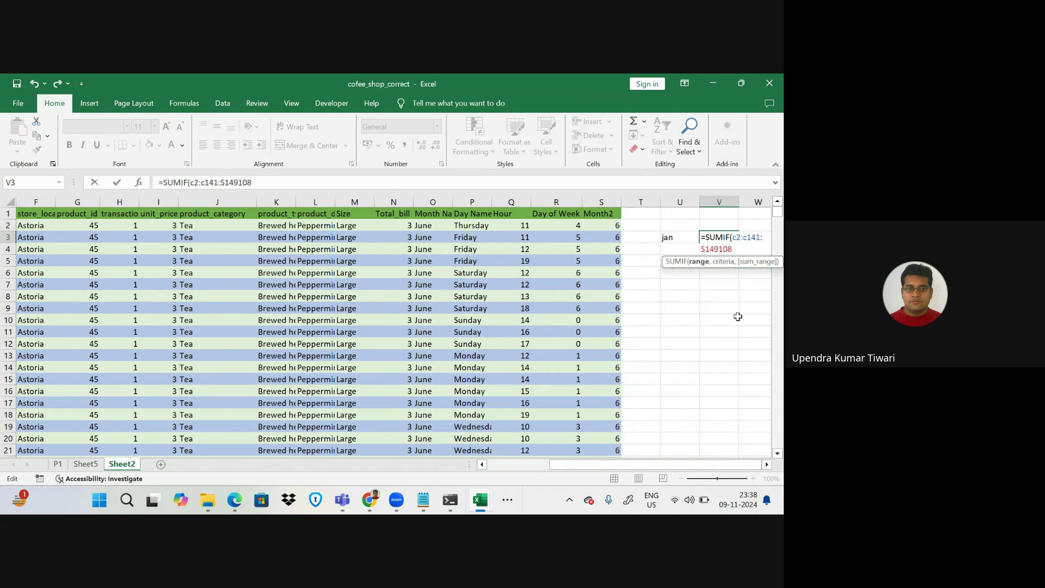
text(9117)
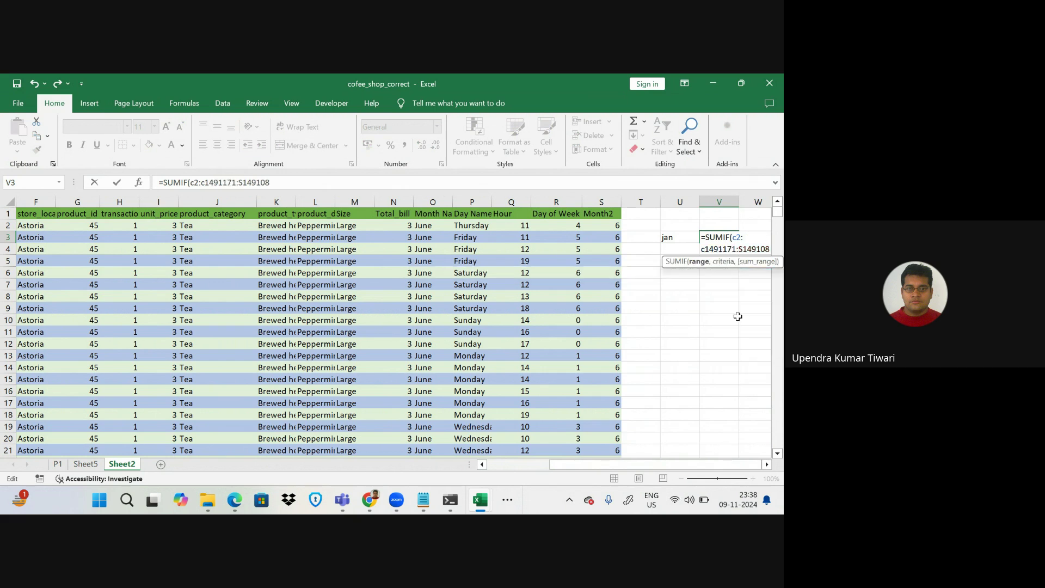
key(Delete)
key(Delete)
key(Delete)
key(Delete)
key(Delete)
key(Delete)
key(Delete)
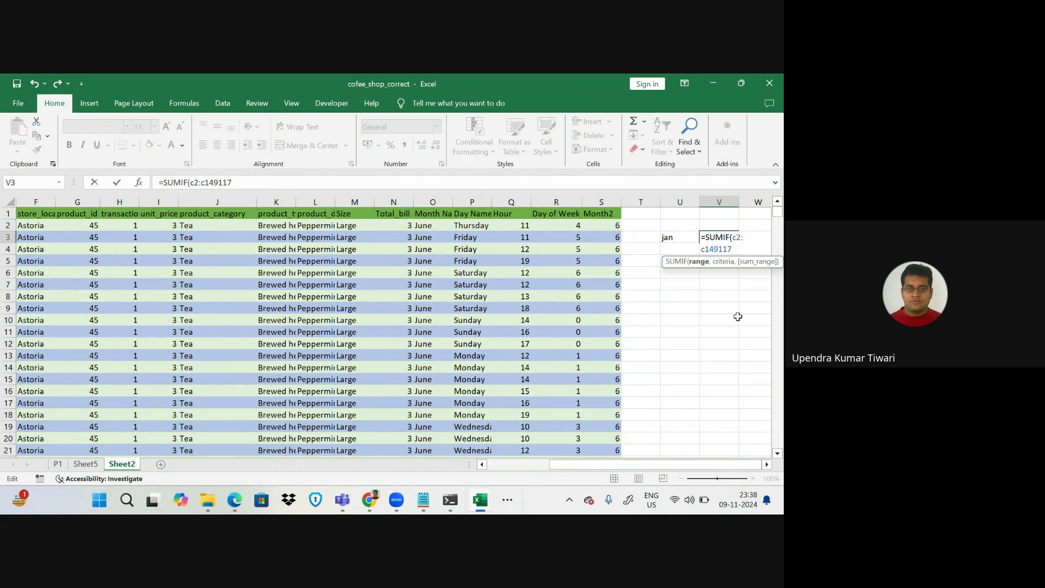
- Add U3 as the SUMIF criteria and N2:N2n149117 as the sum range, and enter the formula in V3
text(,)
click(667, 237)
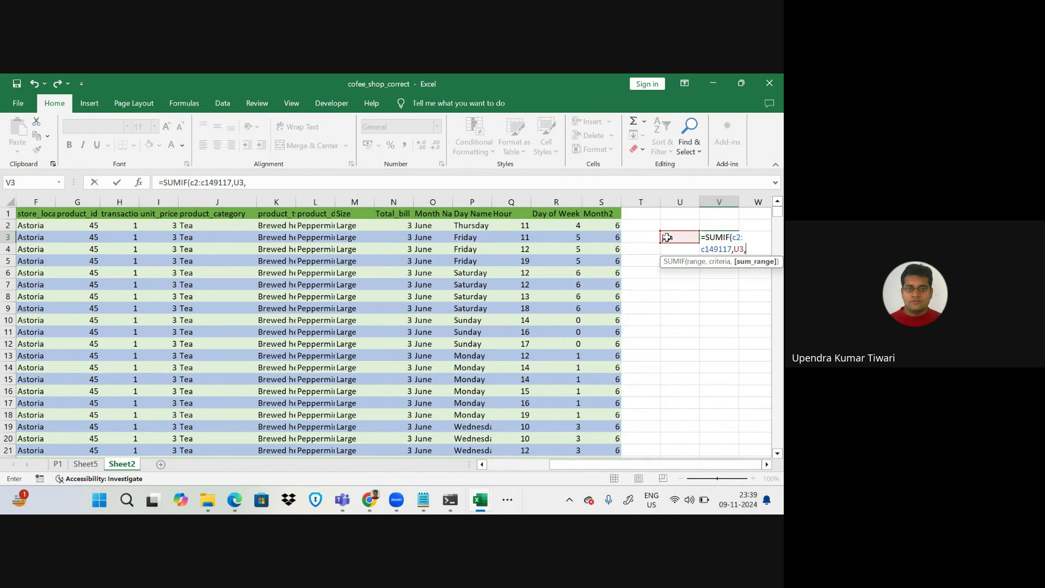
click(400, 225)
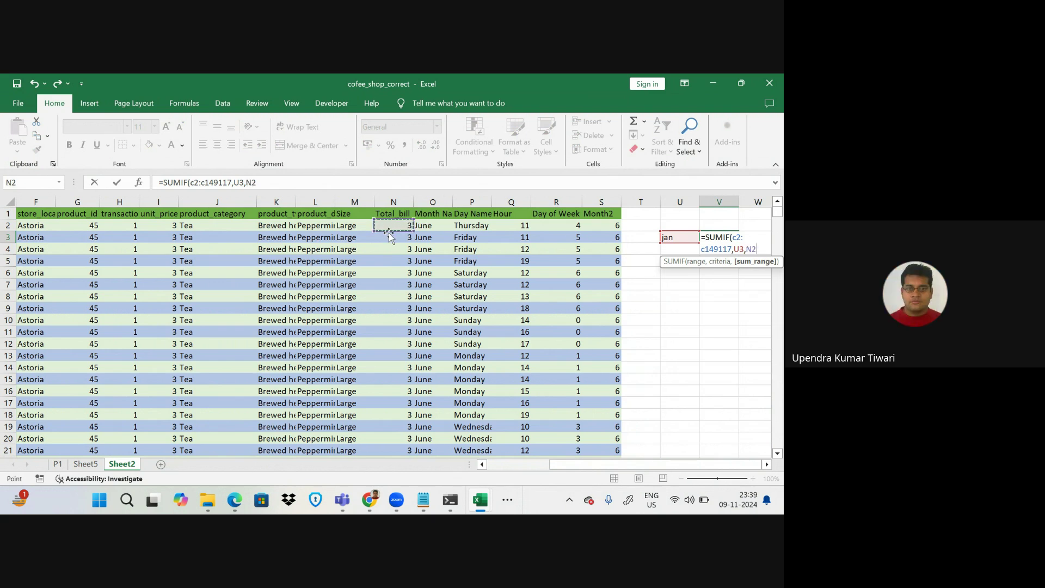
key(F8)
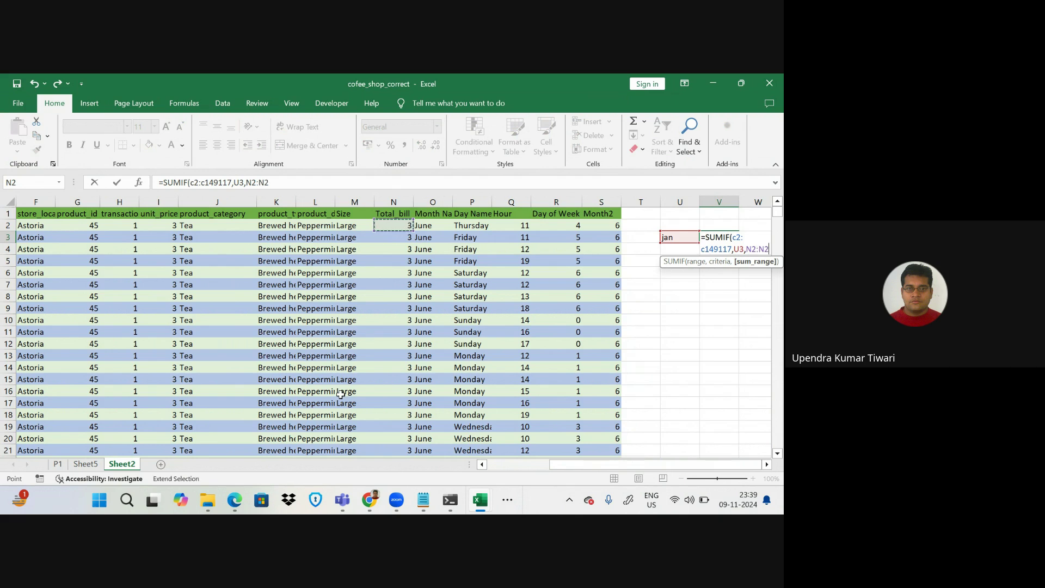
text(n149111)
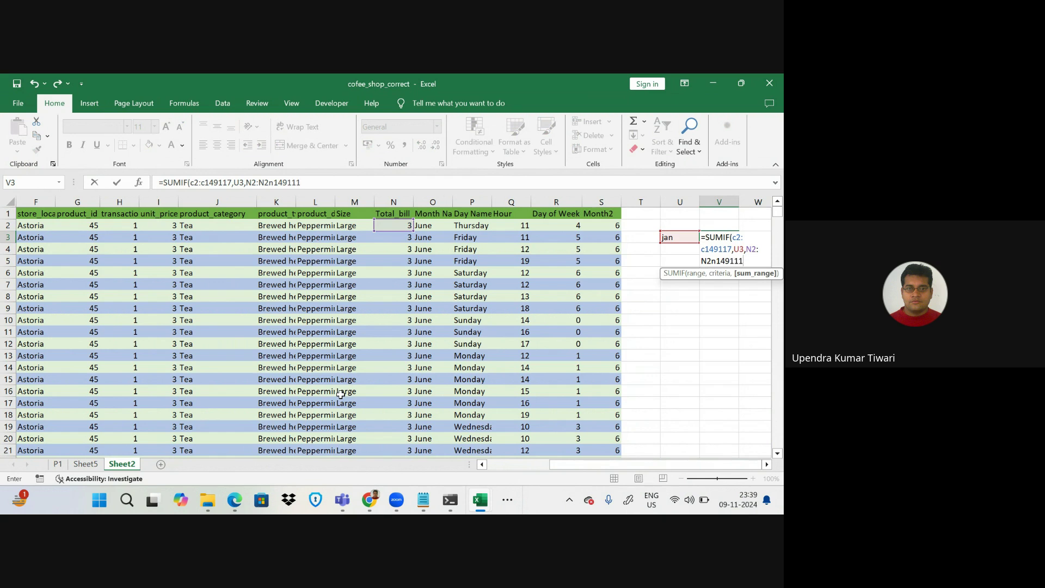
key(BackSpace)
text(7))
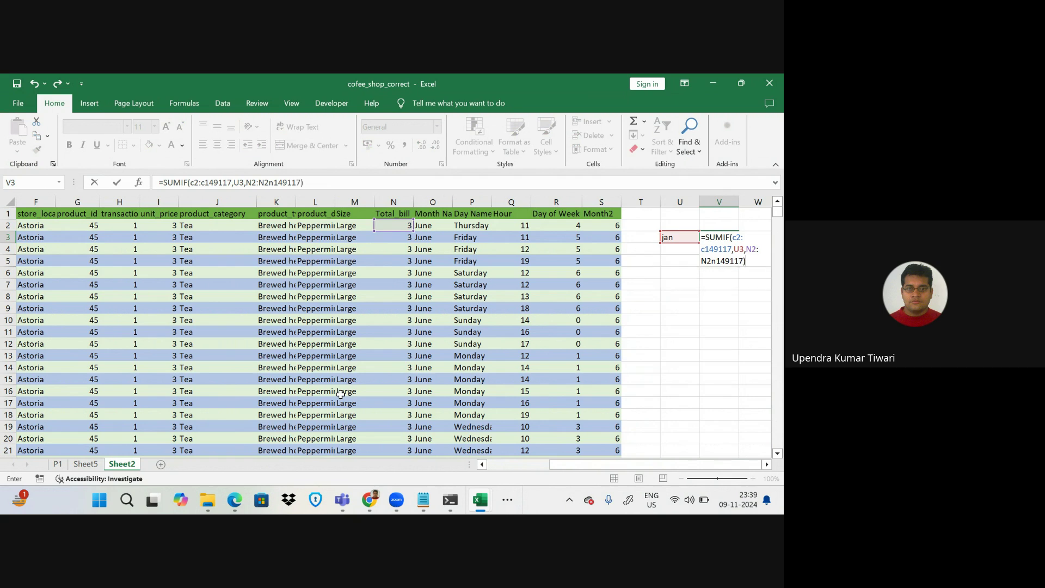
key(Return)
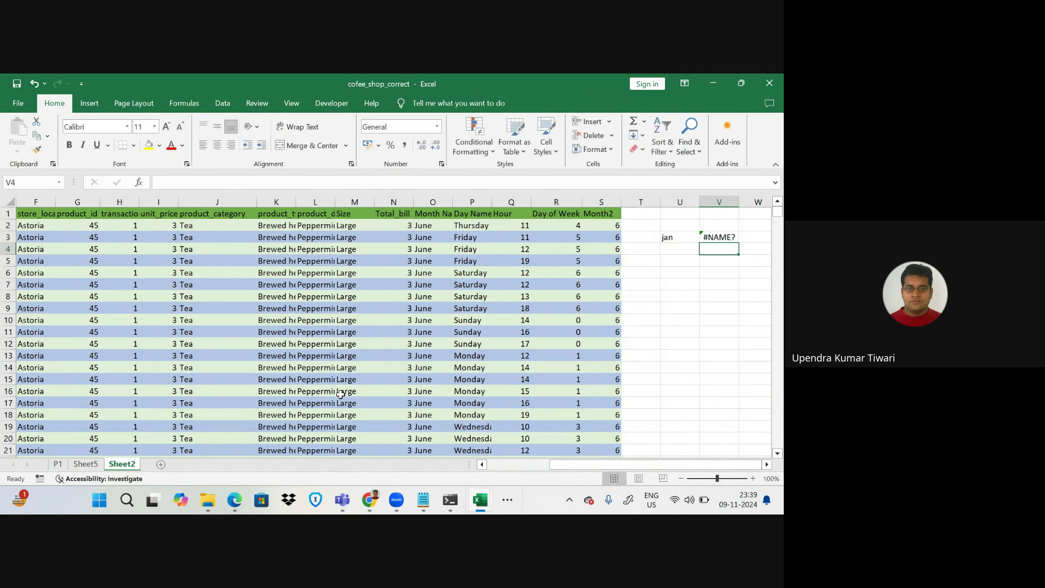
- Check the ranges of the V3 SUMIF formula against the data and change the month label in U3 to JAN
double_click(710, 238)
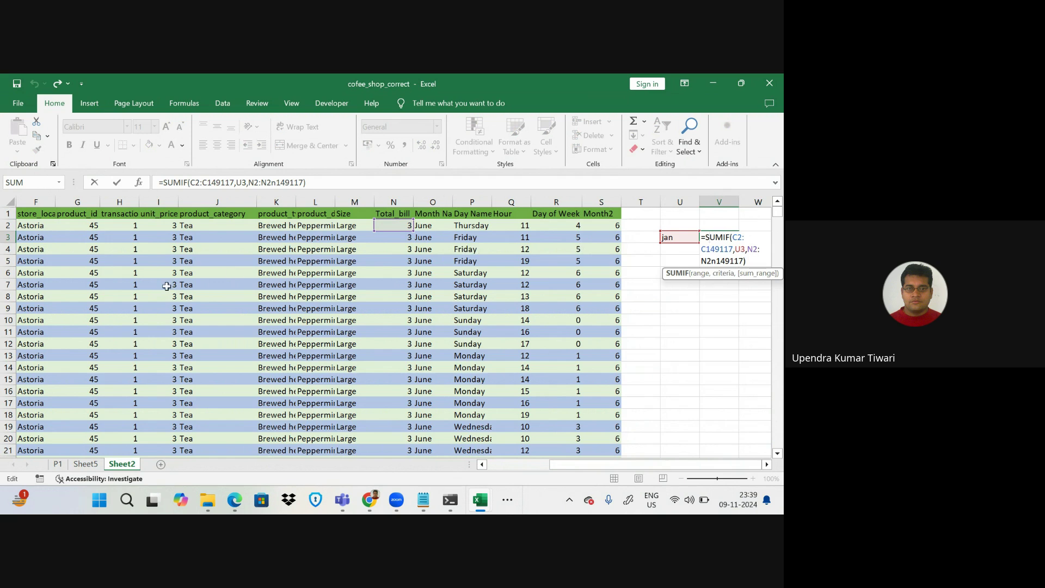
scroll(166, 286, left, 3)
scroll(167, 286, left, 1)
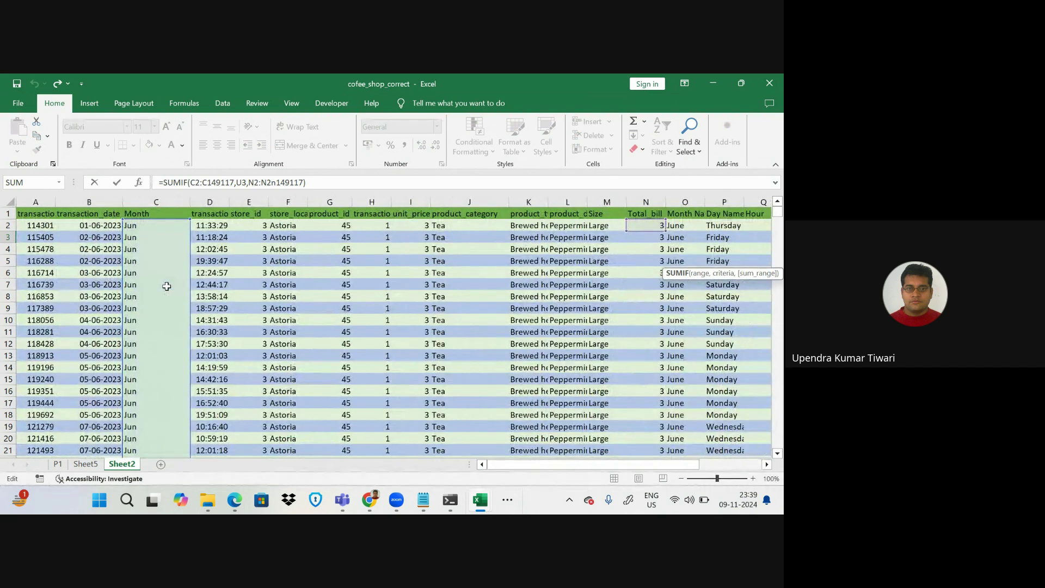
scroll(167, 286, right, 4)
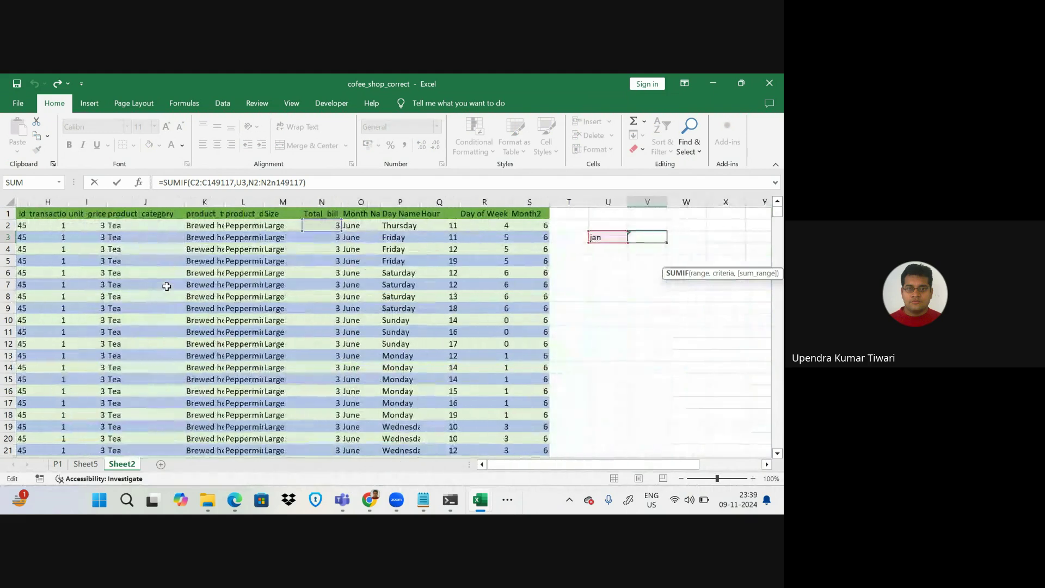
click(594, 237)
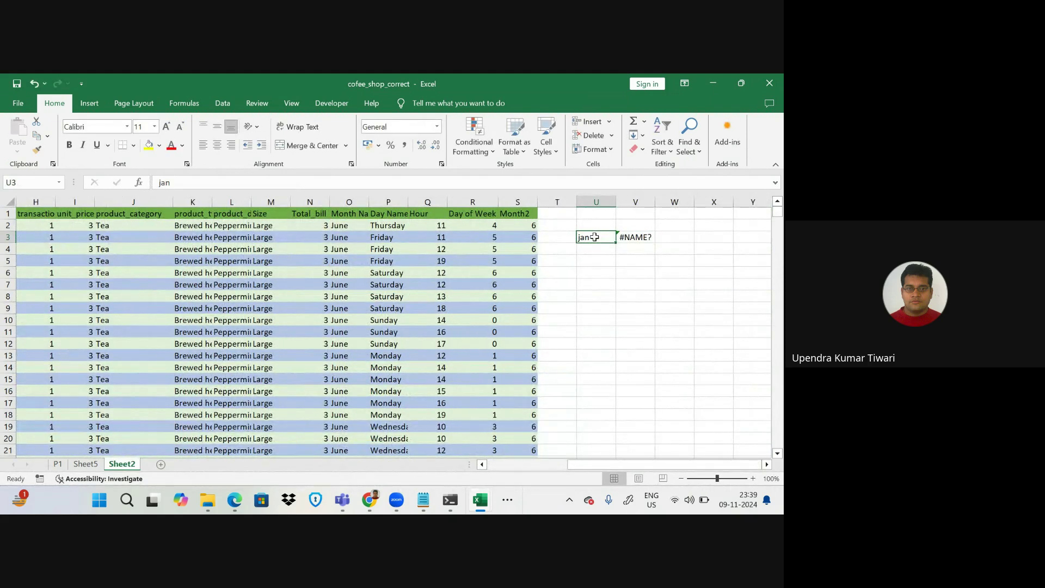
key(Caps_Lock)
text(JAN)
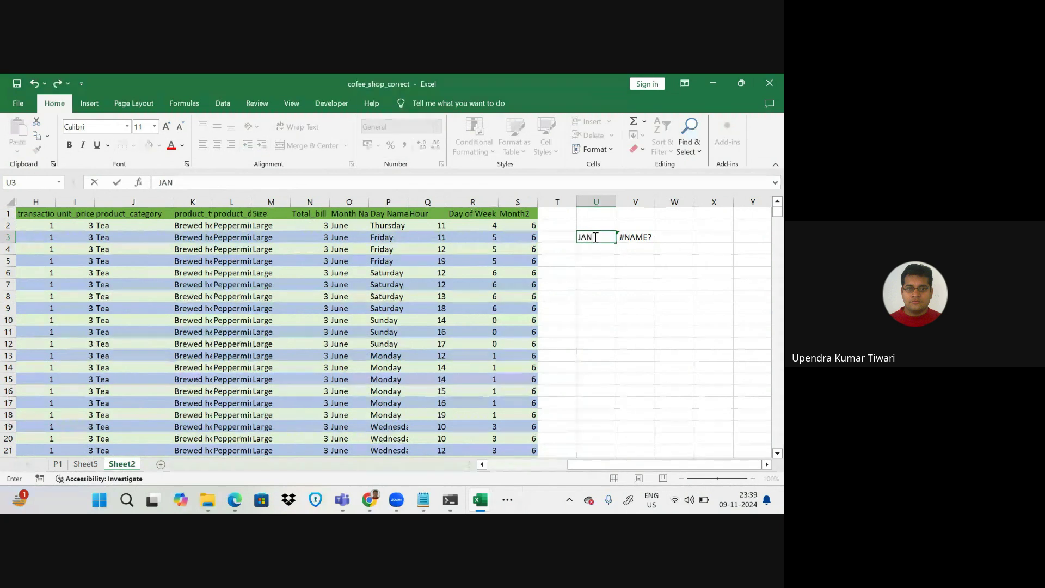
- Re-enter the SUMIF formula in V3, review its arguments, and autofit the width of column V
click(635, 237)
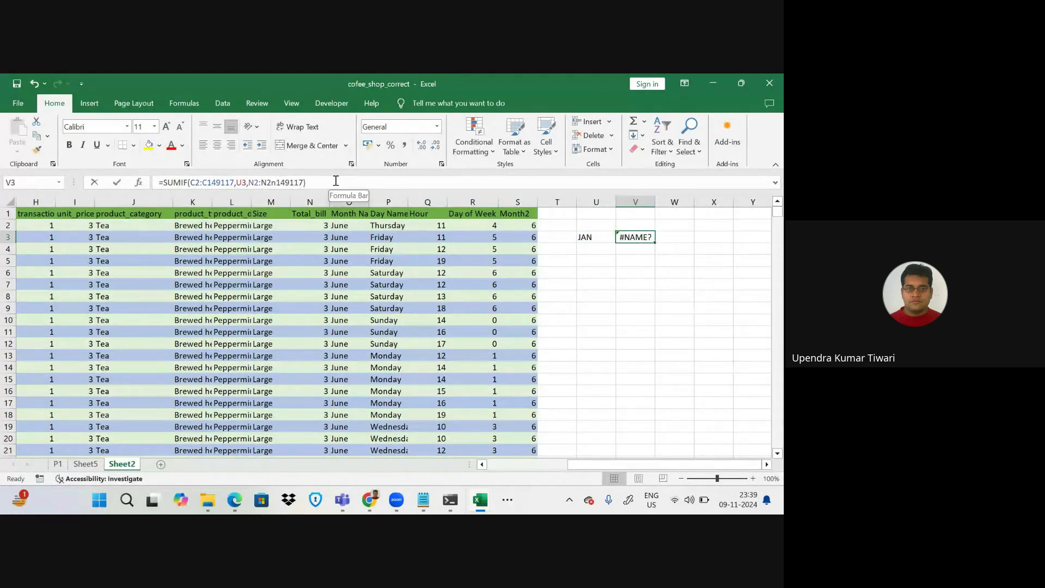
click(336, 181)
key(Return)
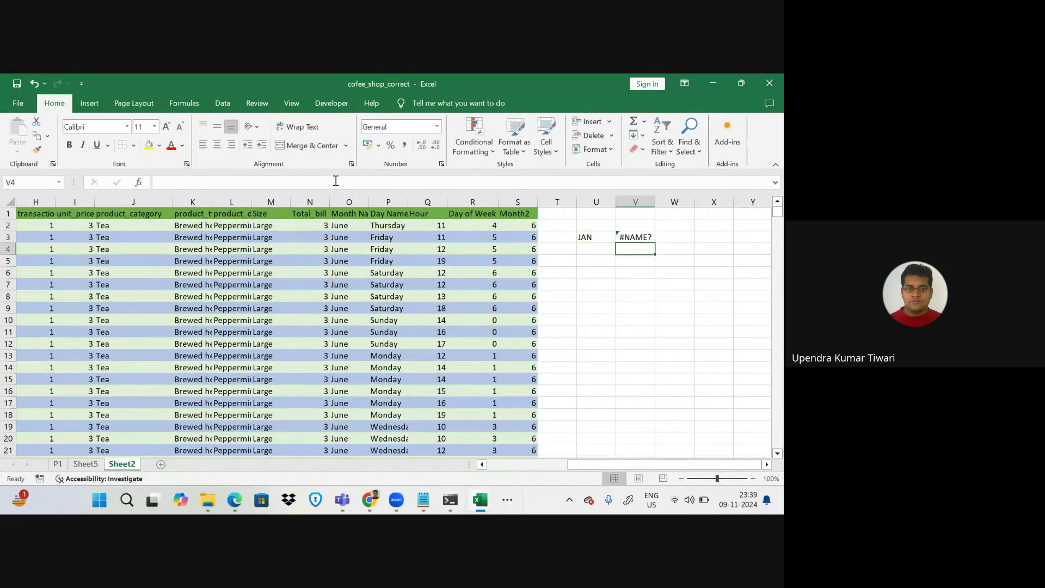
double_click(637, 238)
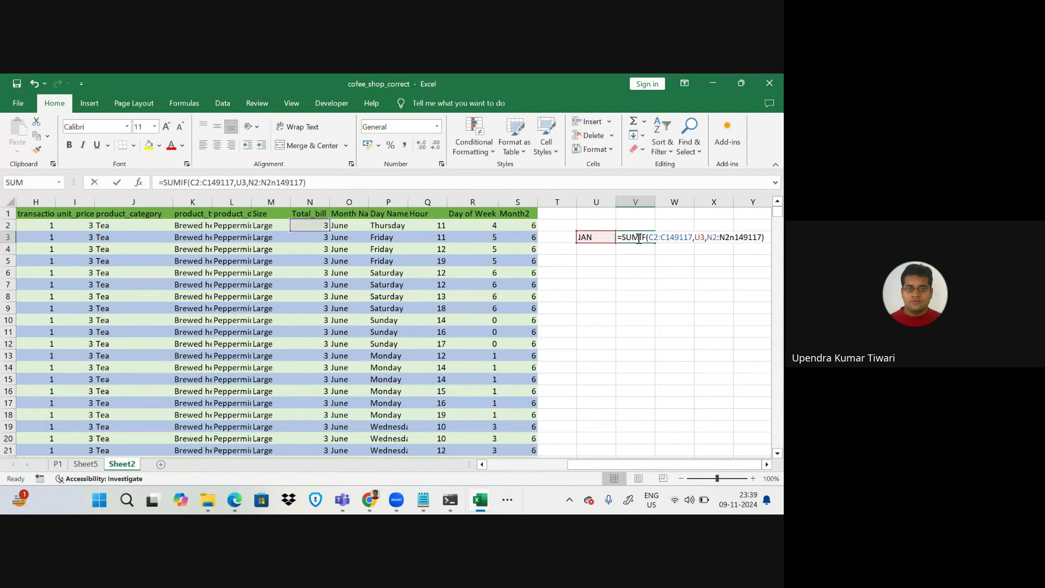
click(678, 293)
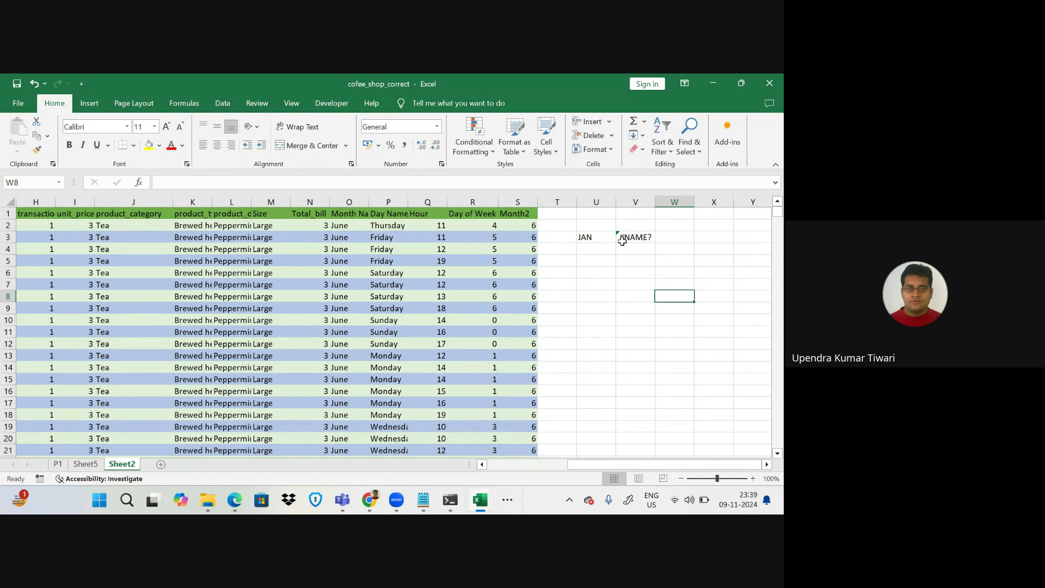
double_click(655, 202)
- Correct the sum range in the V3 SUMIF formula to N2:N149117
click(623, 237)
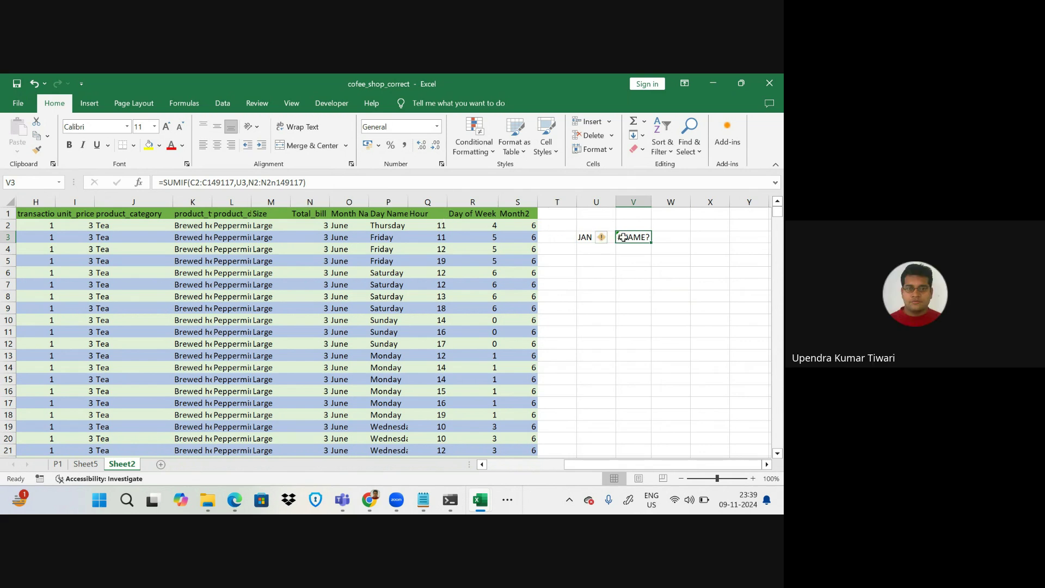
click(278, 183)
key(BackSpace)
key(BackSpace)
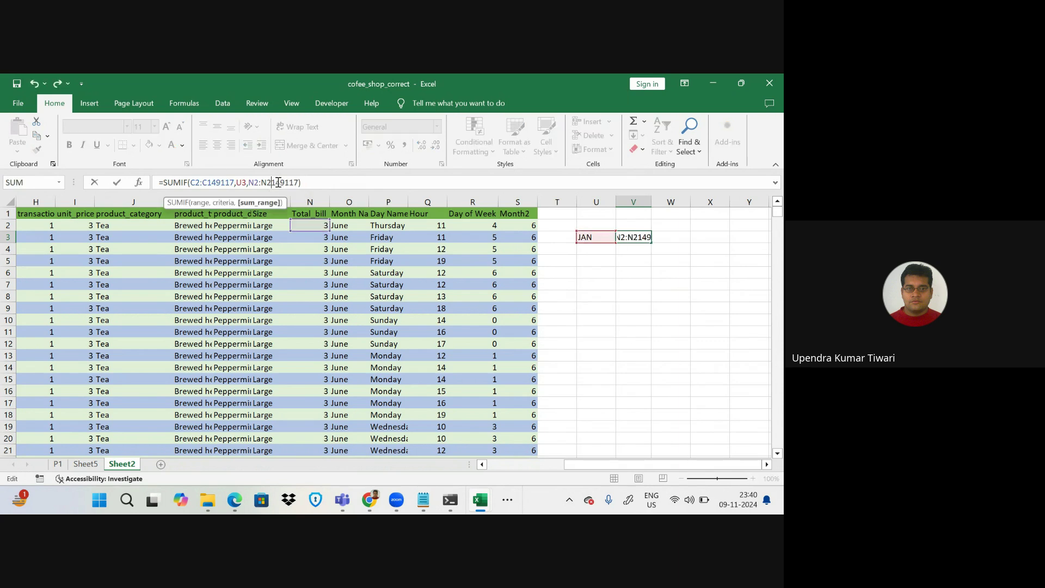
click(311, 182)
click(311, 182)
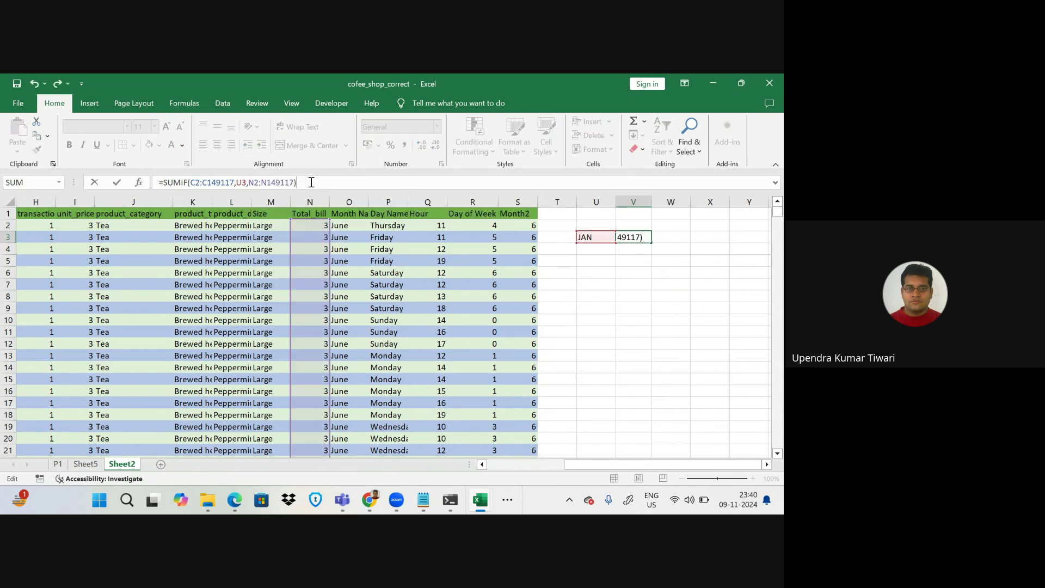
key(Return)
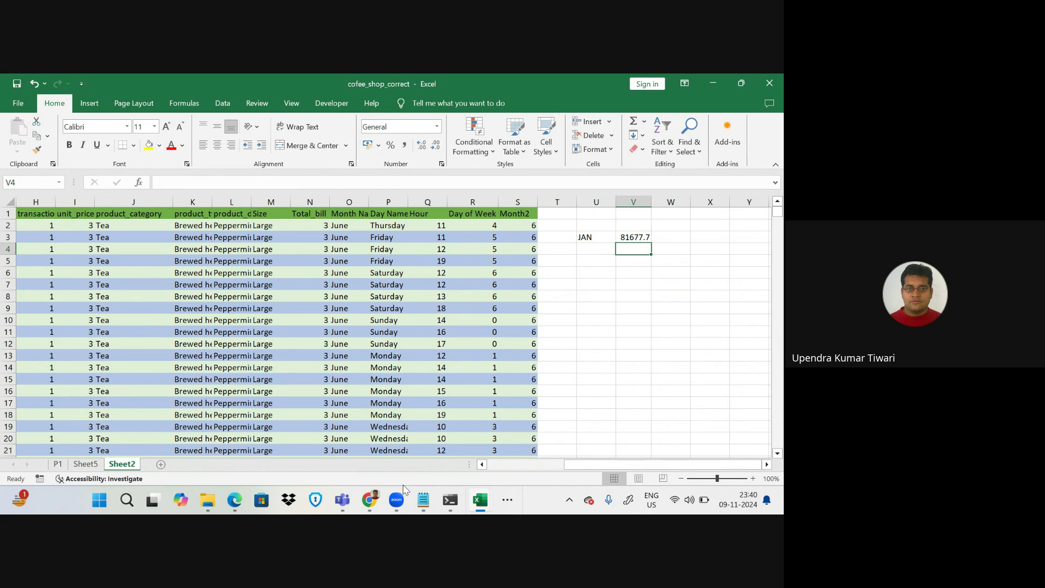
- Compare the January SUMIF result in V3 with the monthly totals in the PivotTable on sheet P1
click(57, 464)
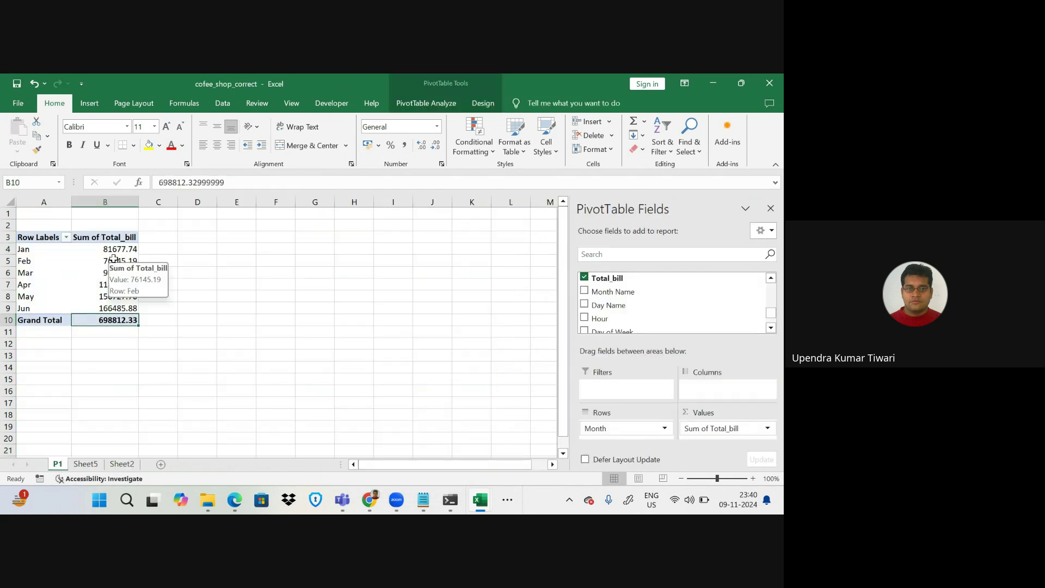
mouse_move(122, 255)
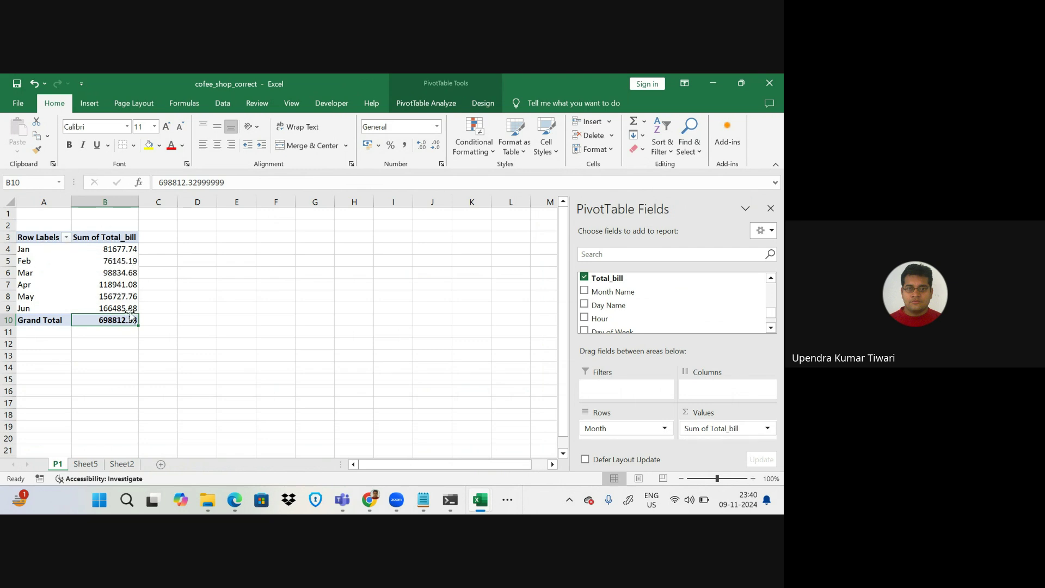
click(121, 464)
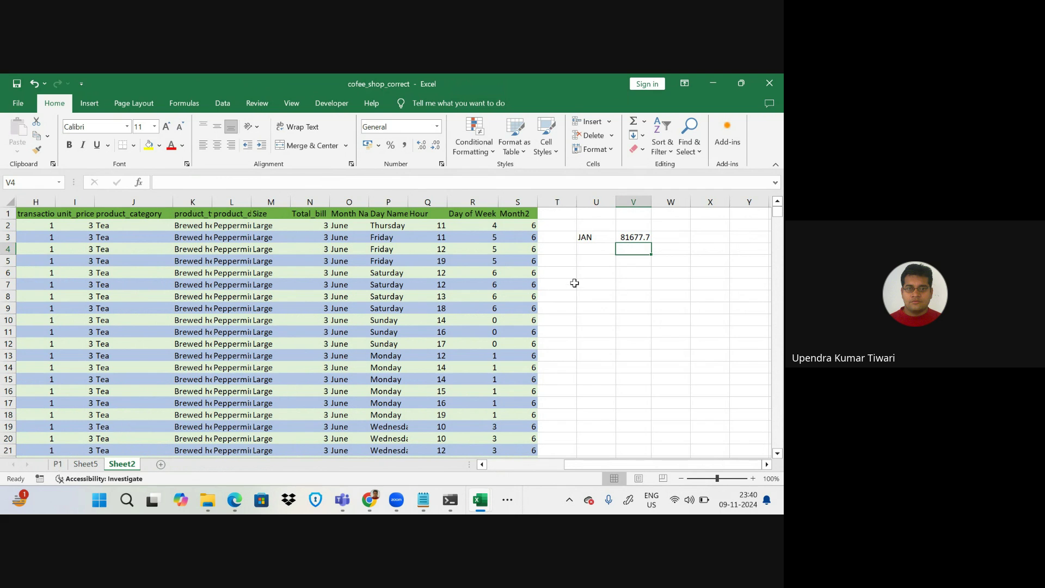
click(633, 235)
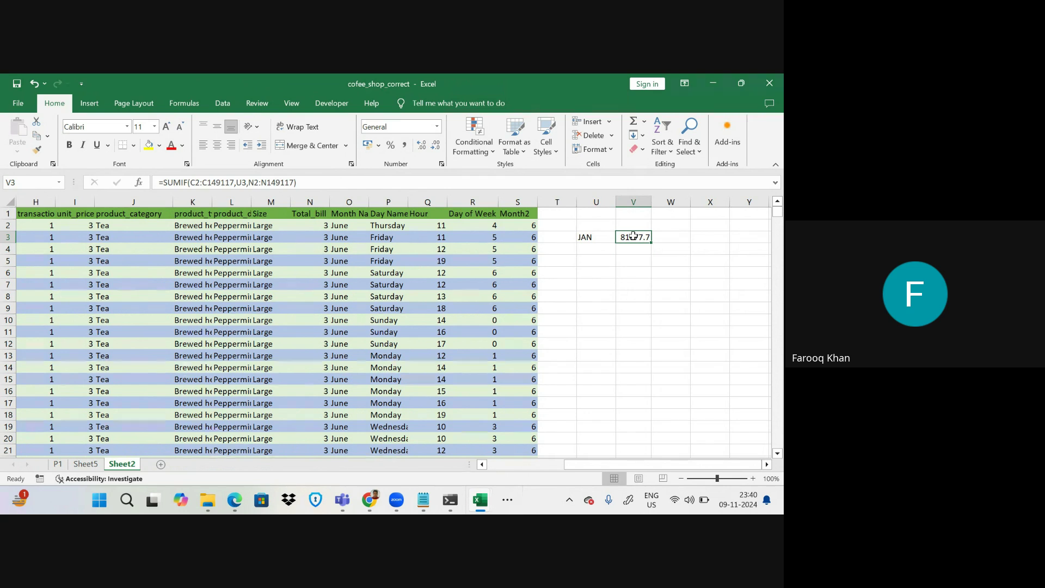
- Enter the month label feB in U4, below the JAN label
click(587, 249)
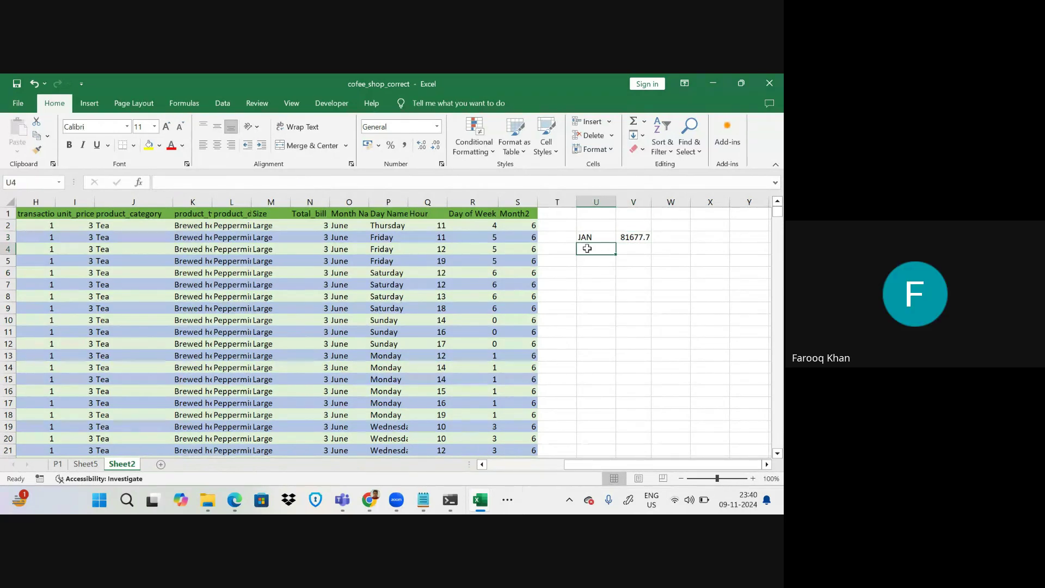
text(feb)
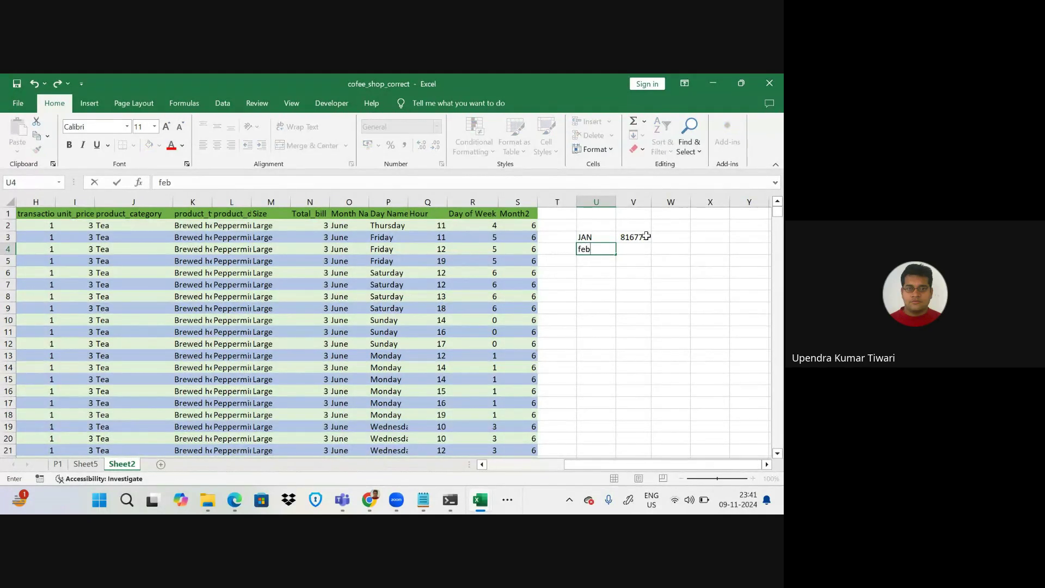
key(BackSpace)
text(B)
- Try to copy the SUMIF formula from V3 into V4 for February
click(636, 236)
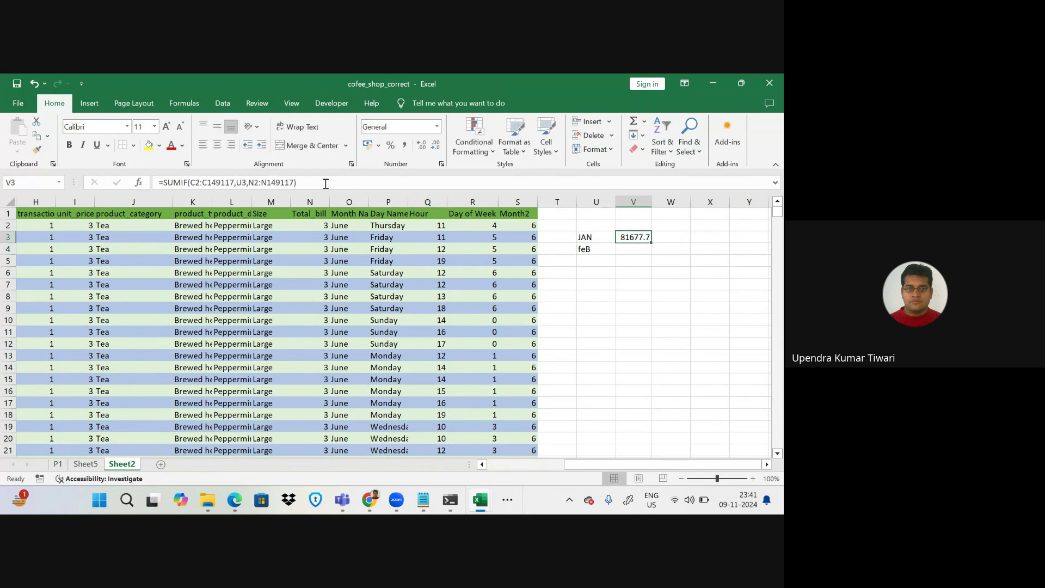
drag(325, 182, 164, 170)
key(ctrl+c)
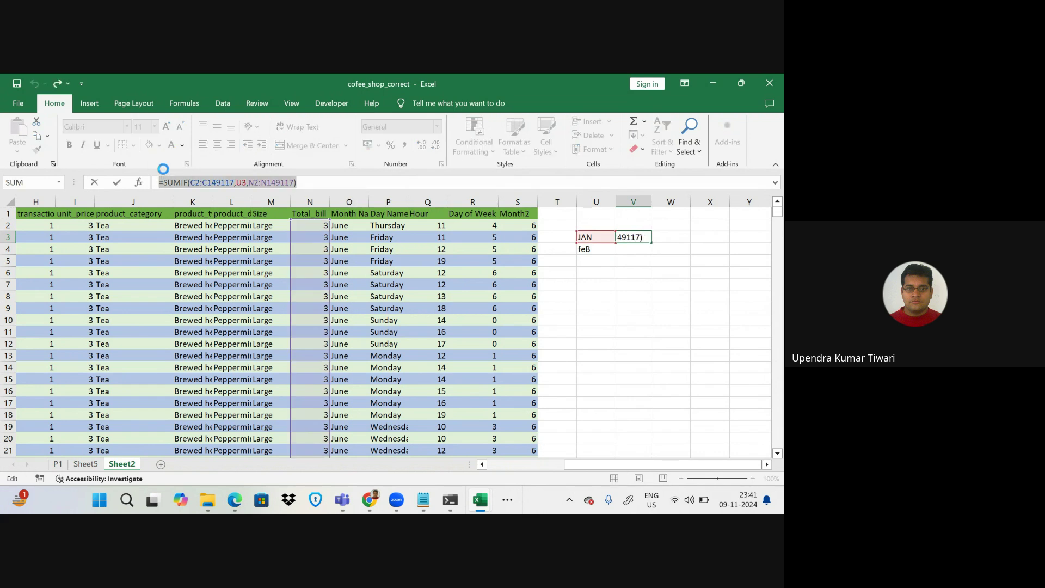
text(=)
click(631, 251)
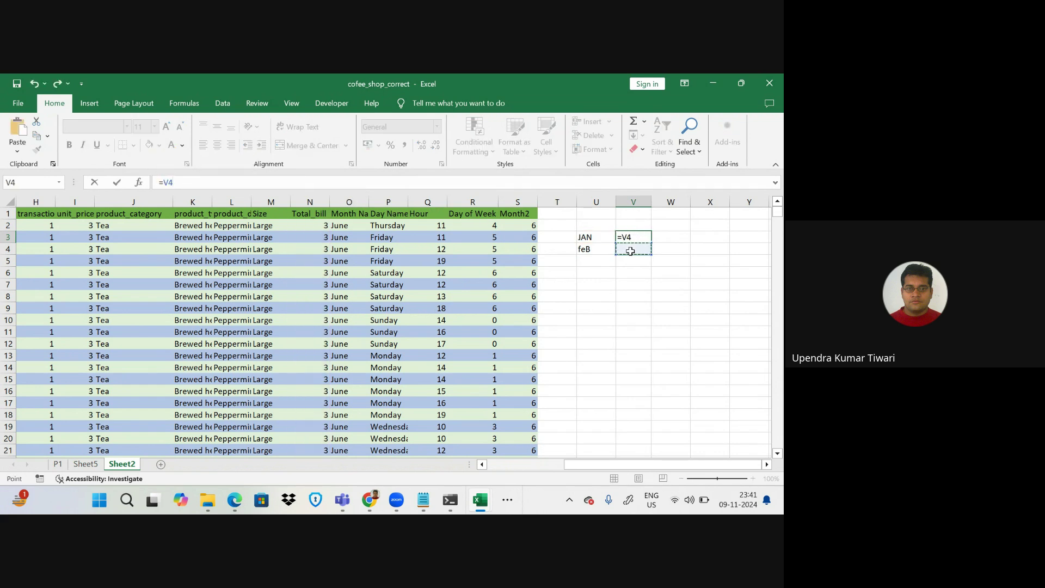
key(ctrl+v)
key(Return)
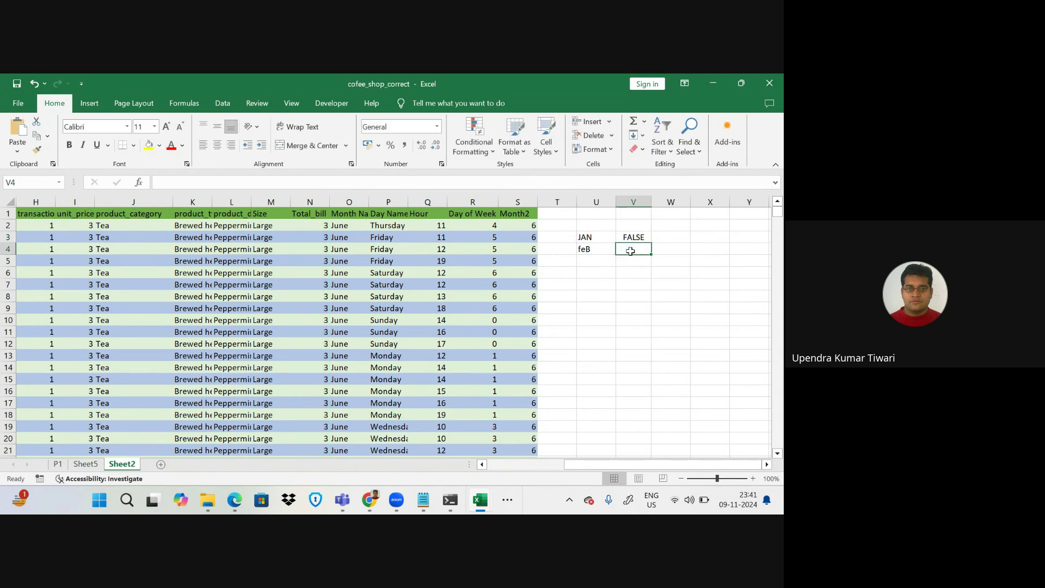
- Remove the stray V4 comparison from V3 so the formula reads =SUMIF(C2:C149117,U3,N2:N149117)
click(632, 237)
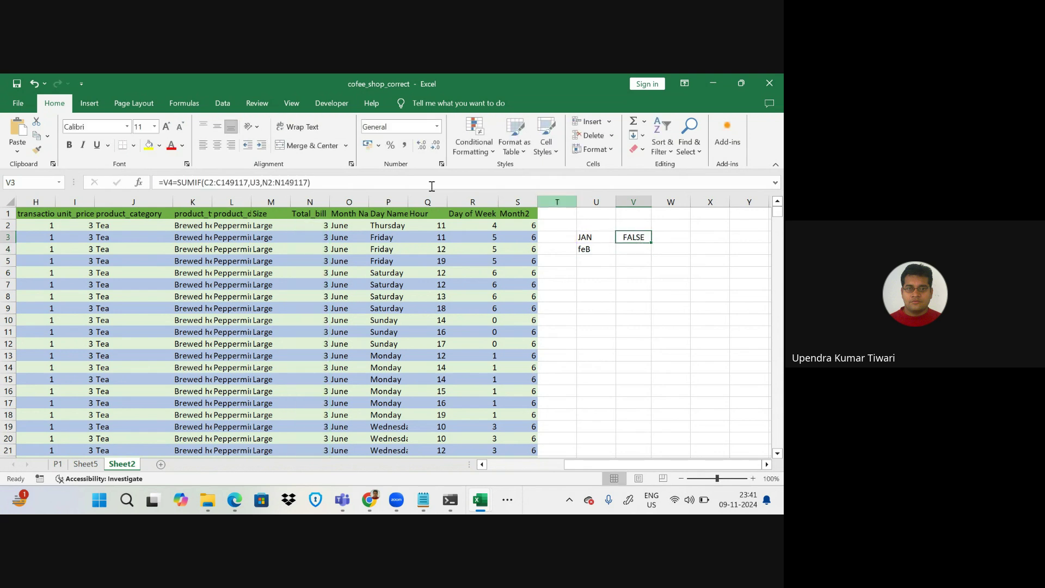
click(179, 181)
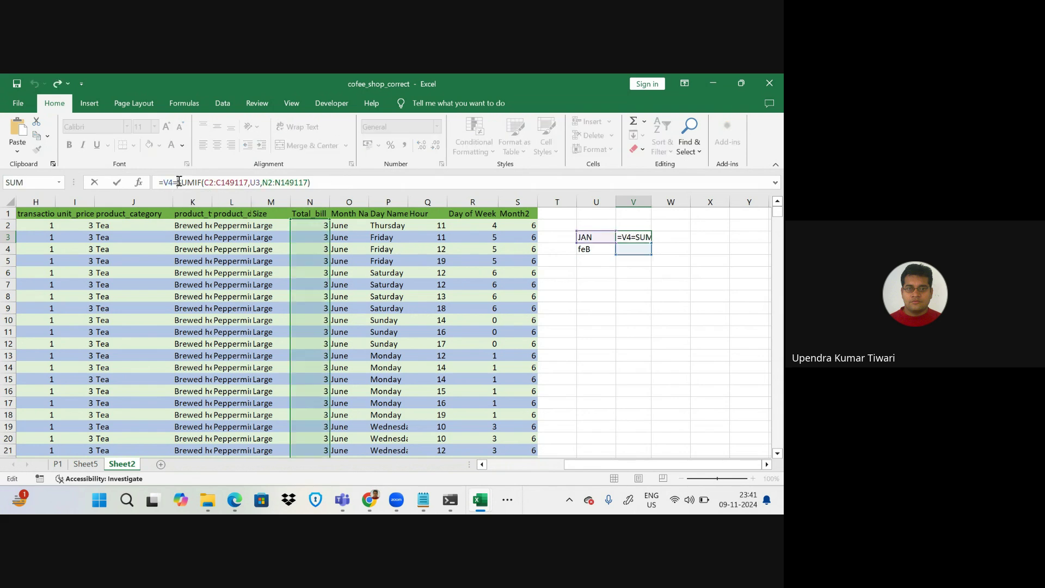
key(BackSpace)
key(BackSpace)
key(BackSpace)
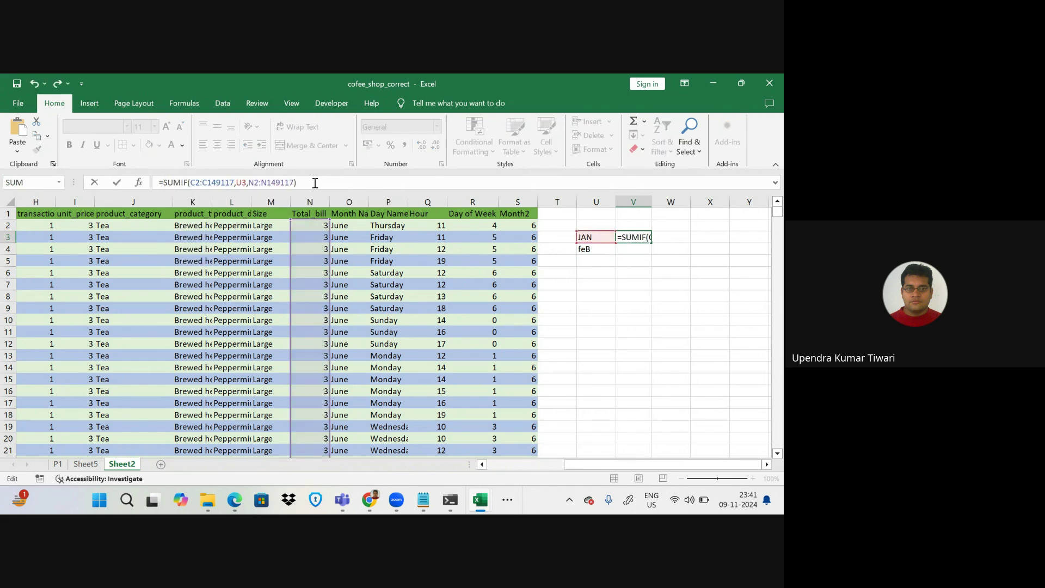
key(Return)
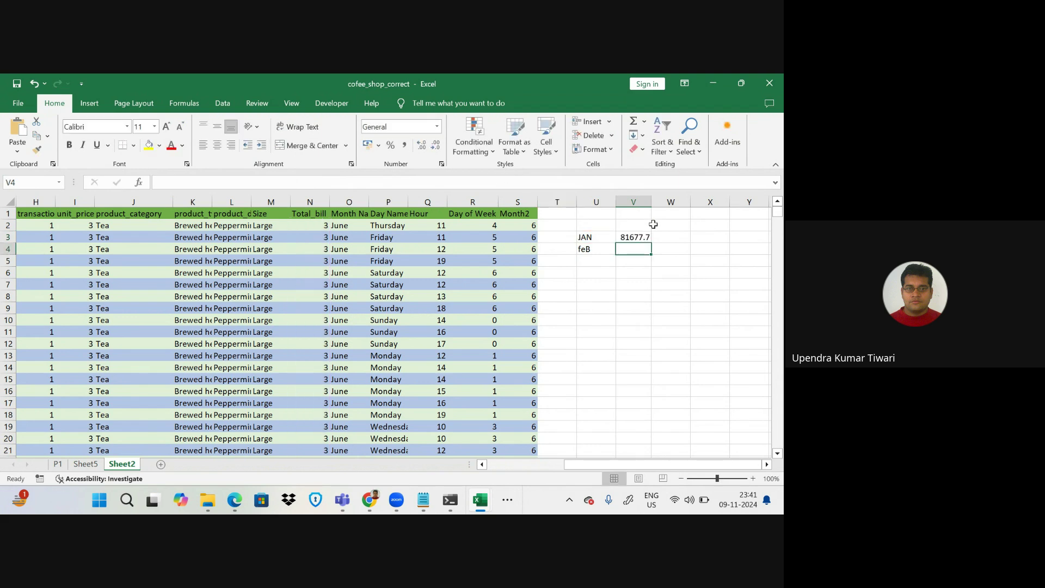
- Try again to transfer the V3 SUMIF formula to V4, and delete the stray V4 reference from V3
click(648, 238)
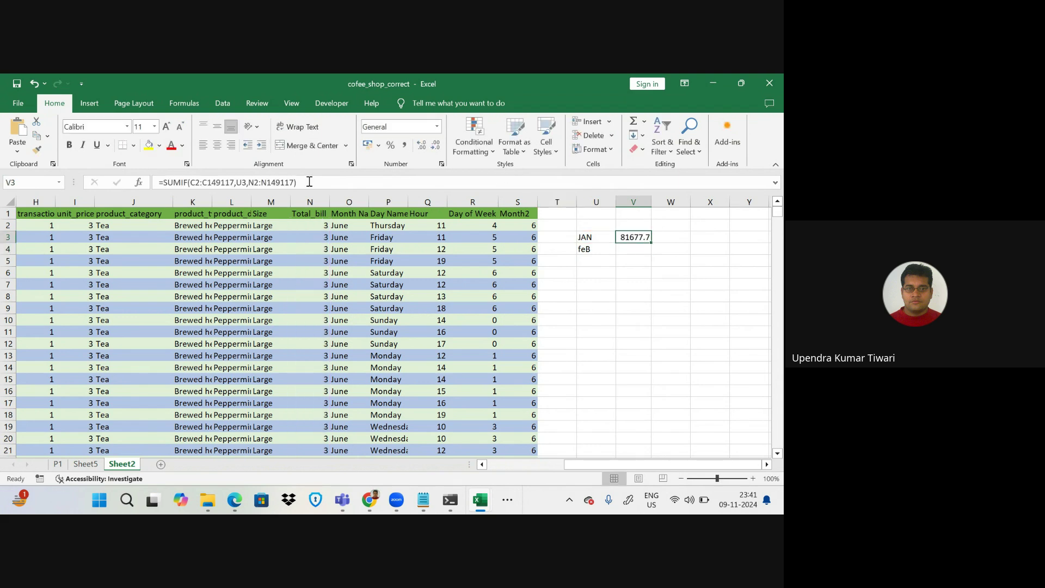
drag(303, 182, 117, 174)
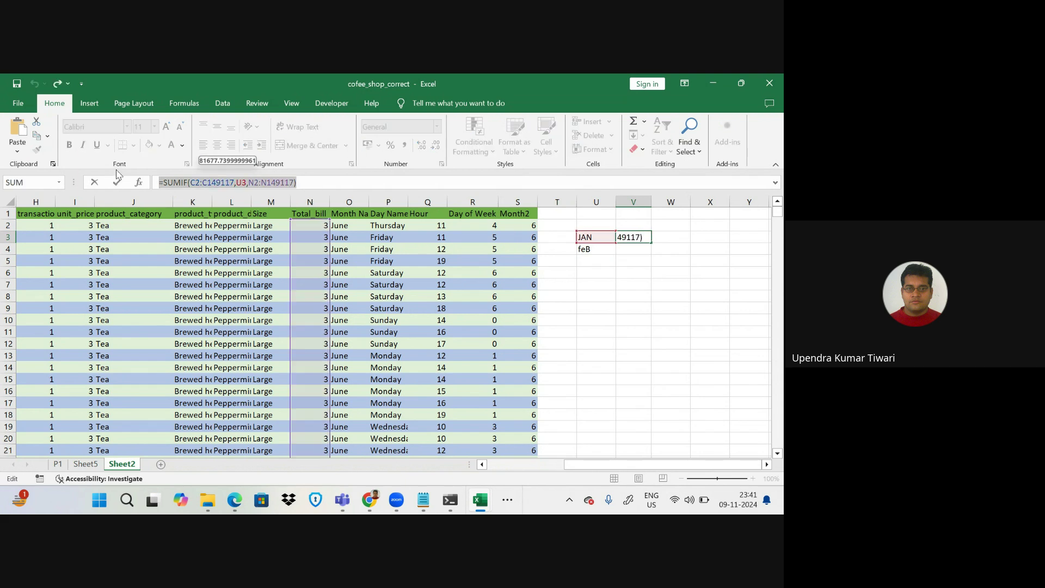
text(=)
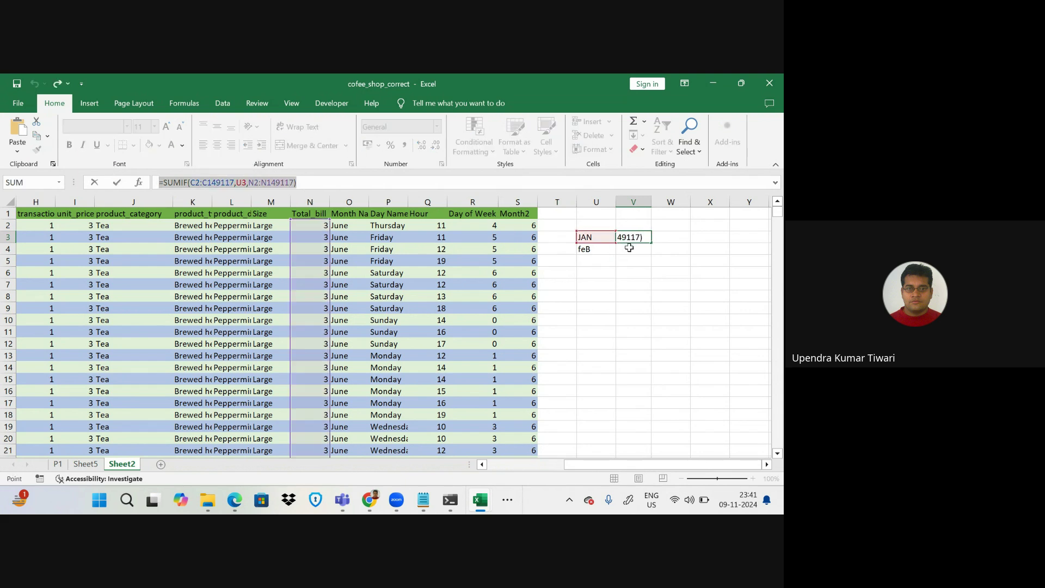
click(628, 248)
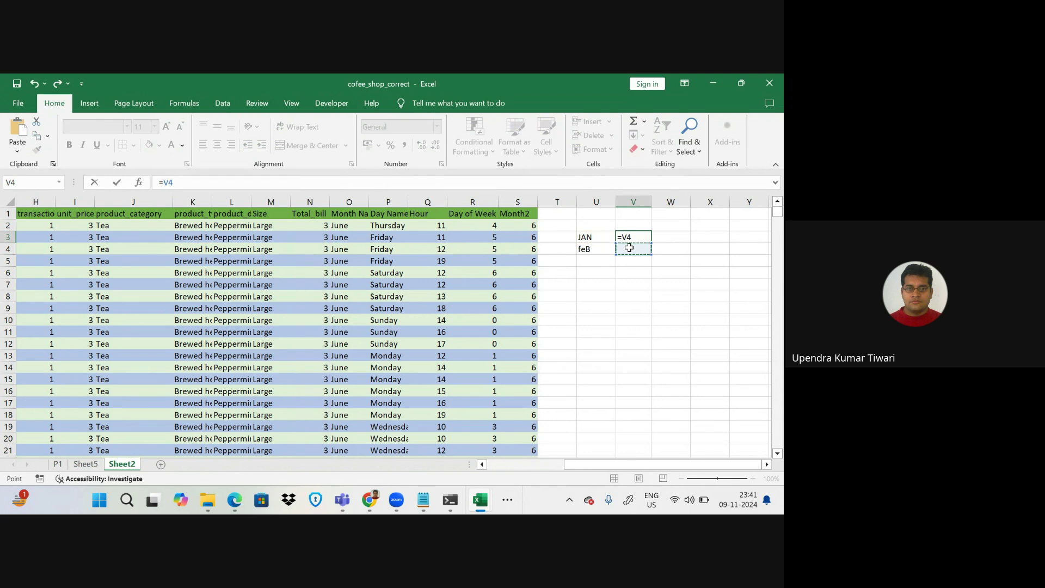
click(218, 186)
key(shift+Left)
key(shift+Left)
key(BackSpace)
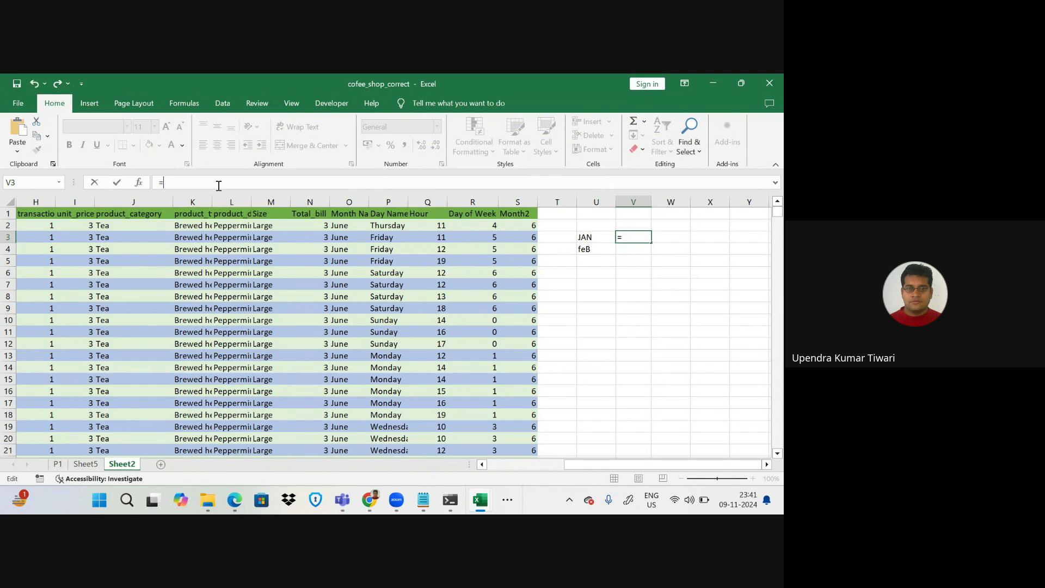
- Try to undo the recent edits to V3, and clear the stray reference to X7 from the cell
key(ctrl+z)
key(ctrl+z)
key(ctrl+z)
key(ctrl+z)
click(699, 285)
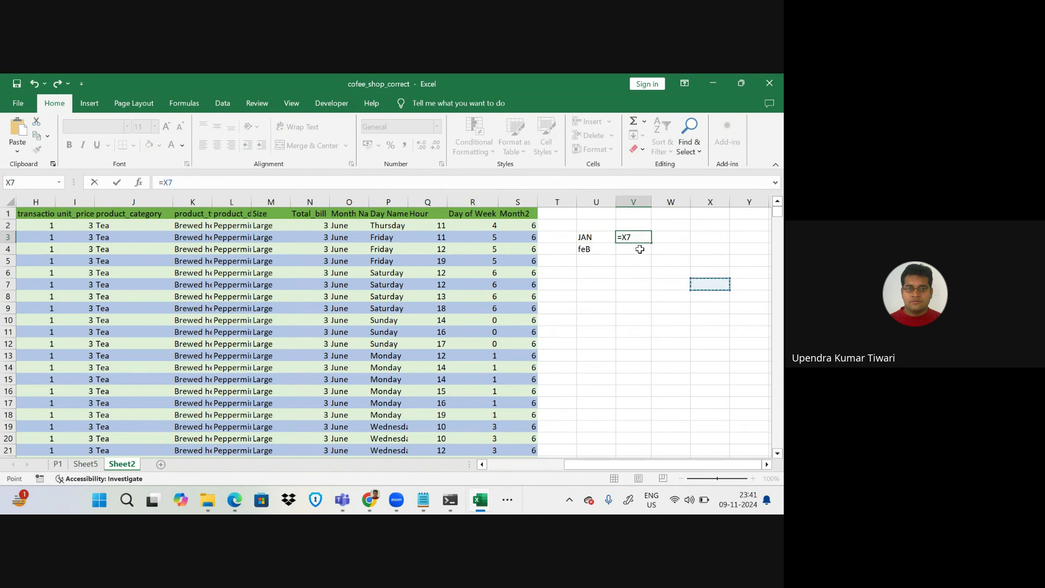
key(BackSpace)
key(BackSpace)
key(BackSpace)
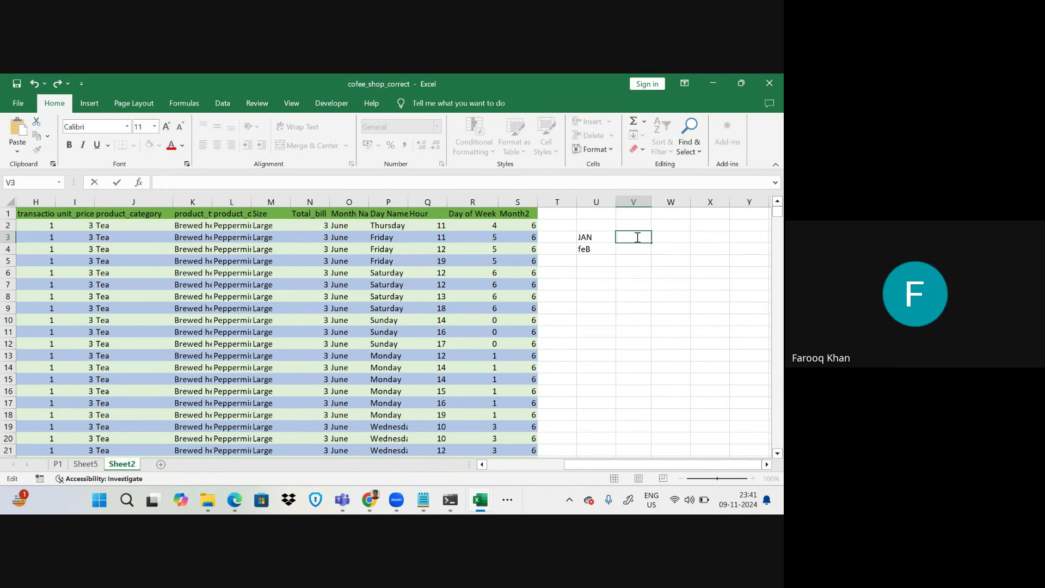
- Start a SUMIF formula in V3 with C2:C149117 as the range to evaluate
text(=)
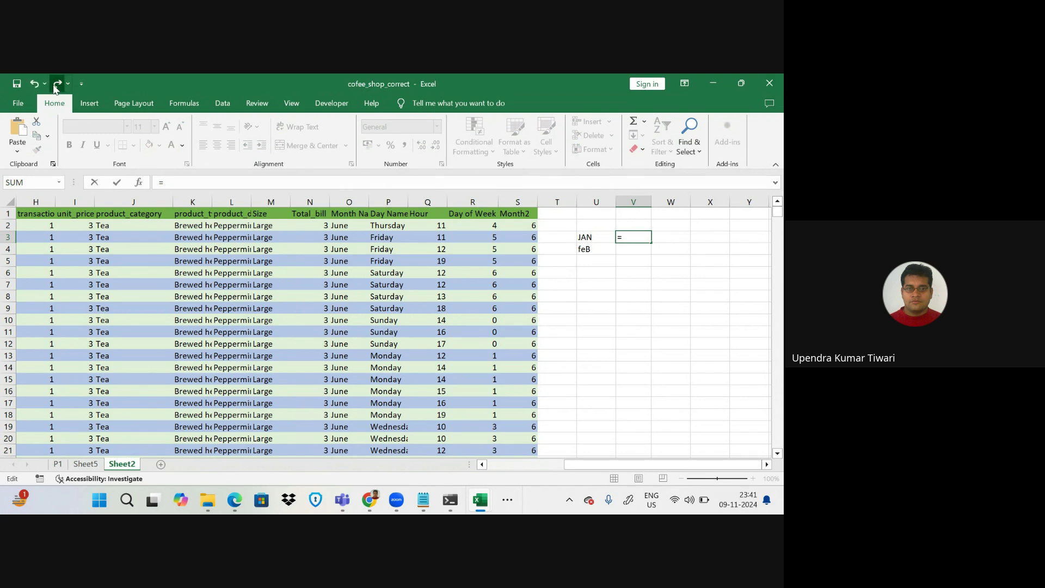
text(SUM)
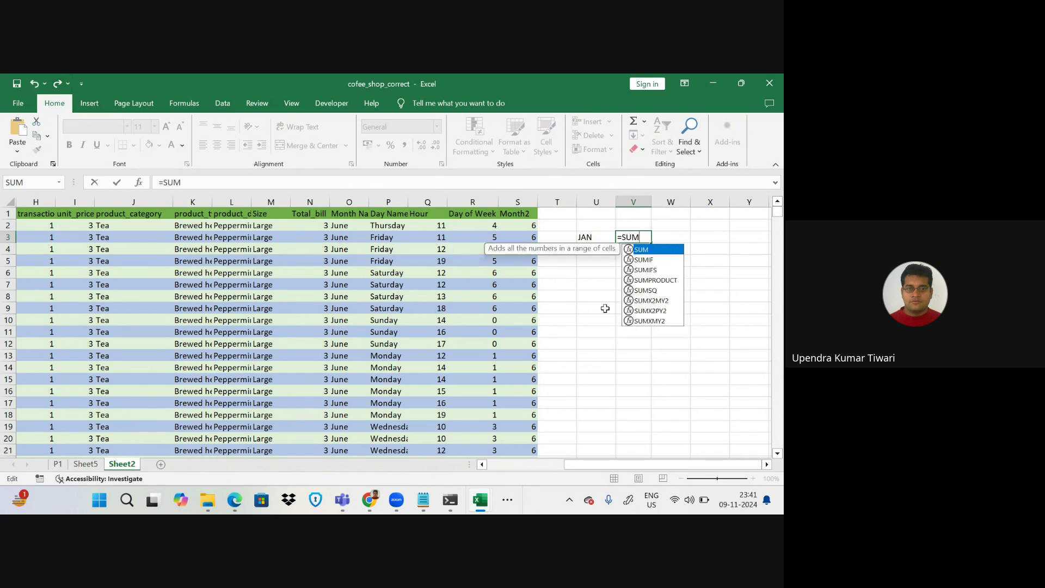
click(648, 260)
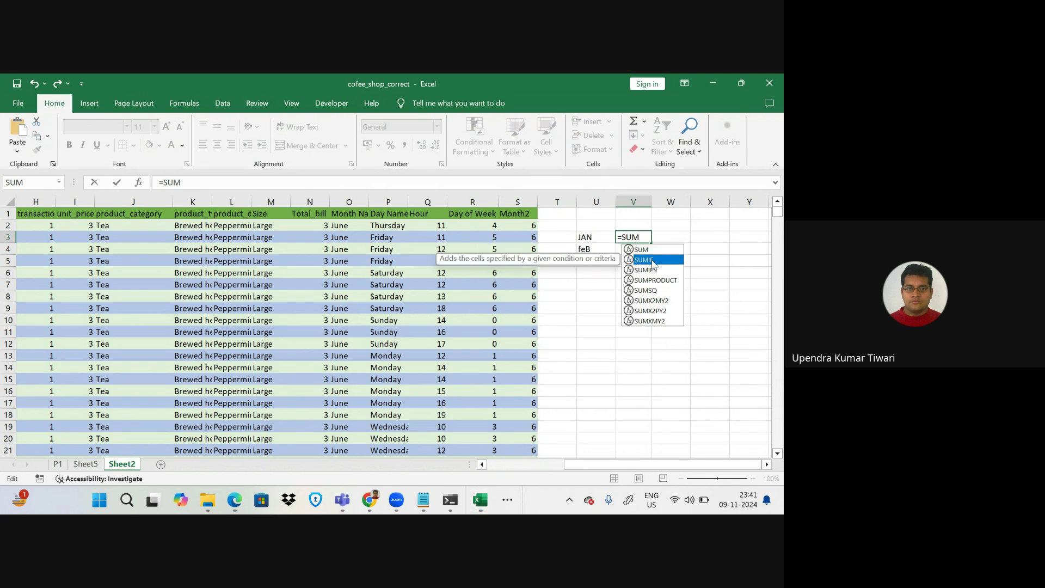
double_click(648, 260)
click(593, 237)
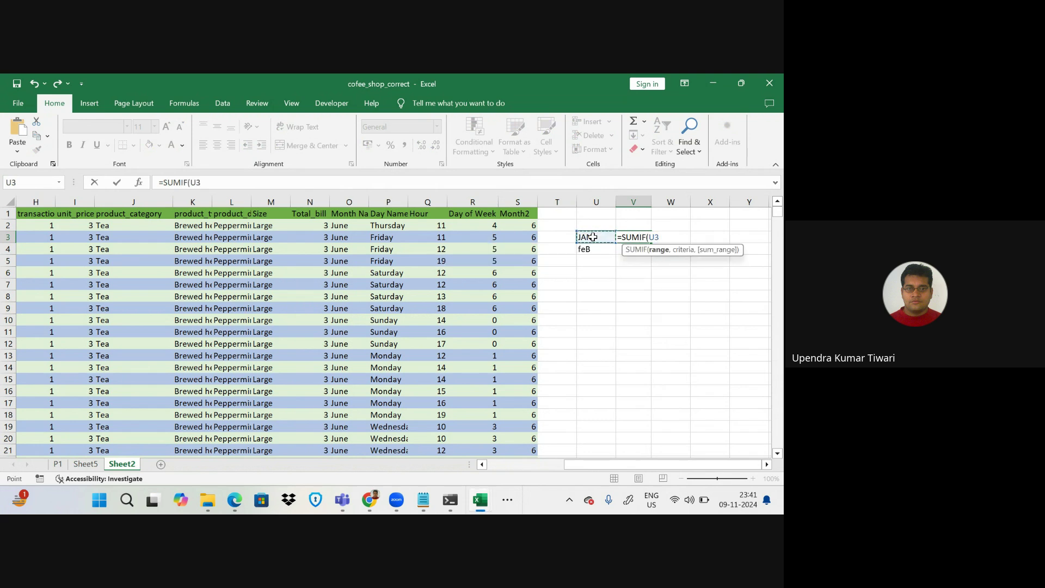
key(BackSpace)
key(BackSpace)
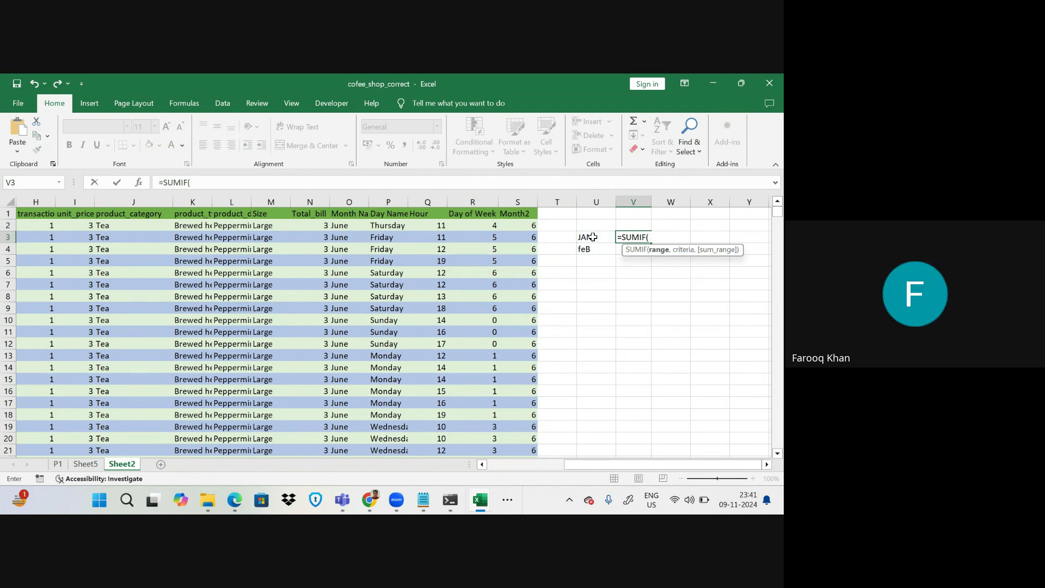
text(C2)
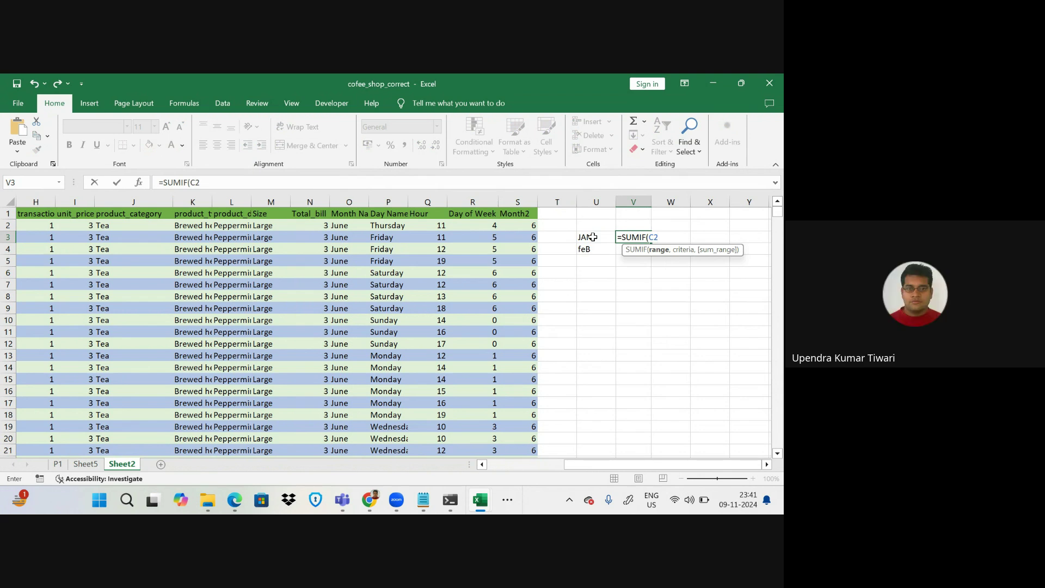
text(:C)
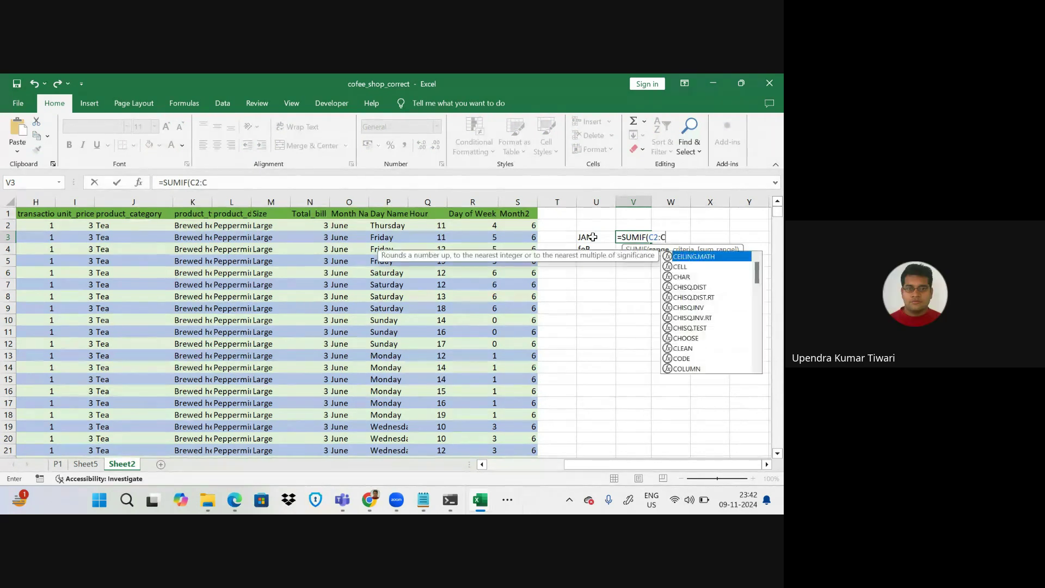
text(14911)
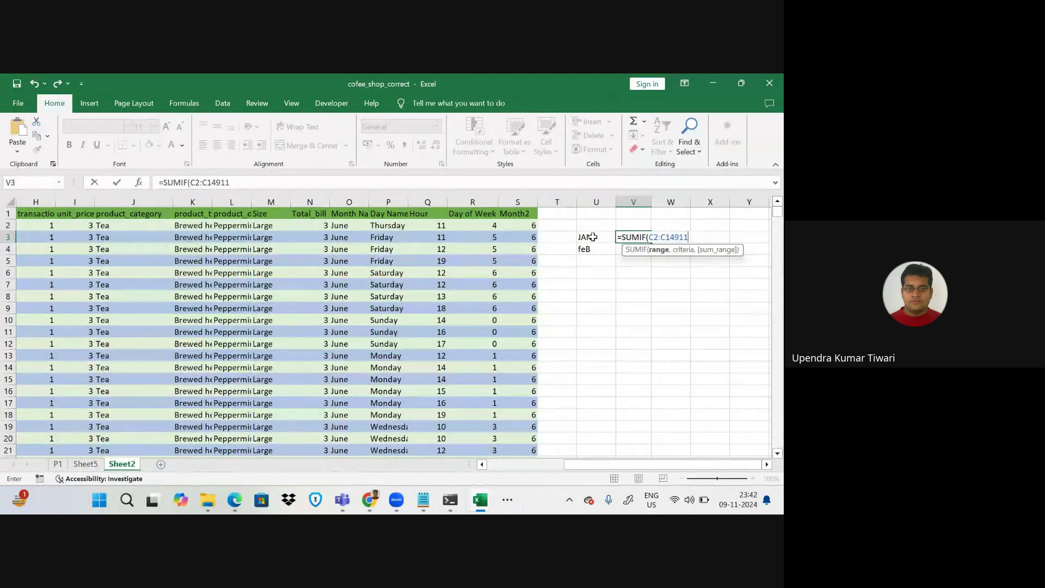
text(7,)
- Complete the V3 formula with U3 as criteria and N2:N149117 as sum range, and widen column V slightly
click(592, 237)
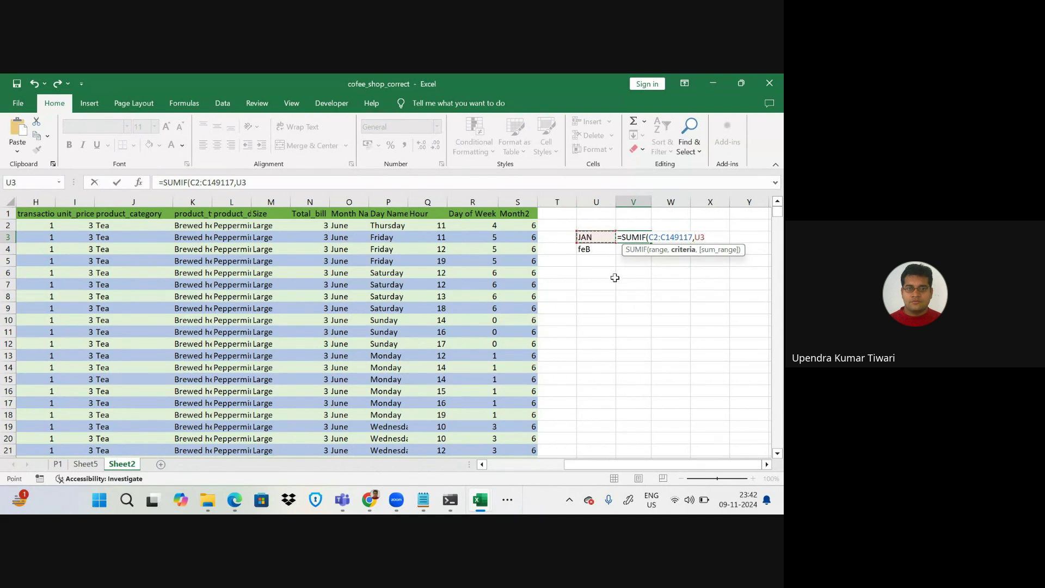
text(,N2:N)
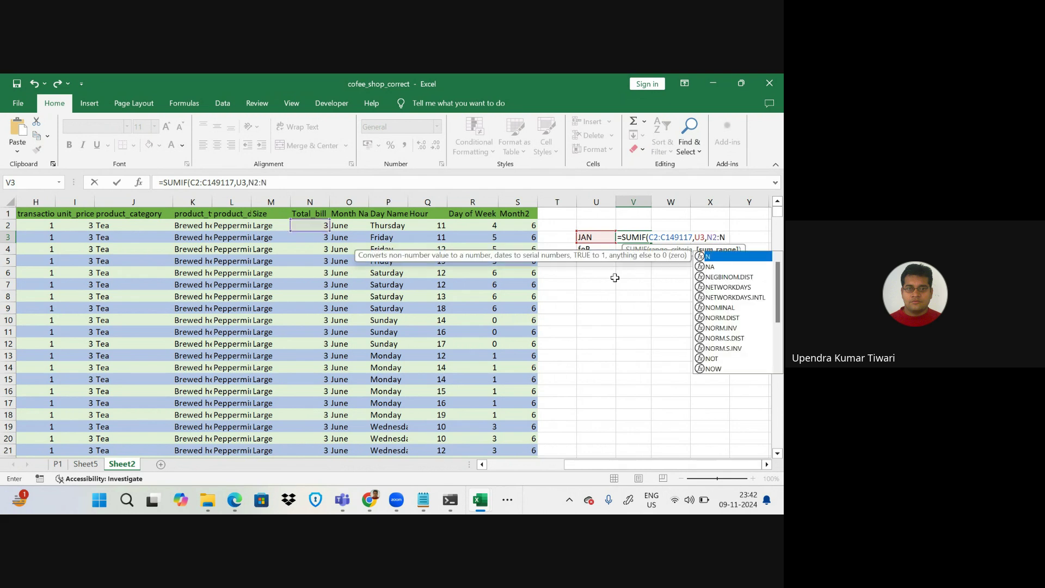
text(1491)
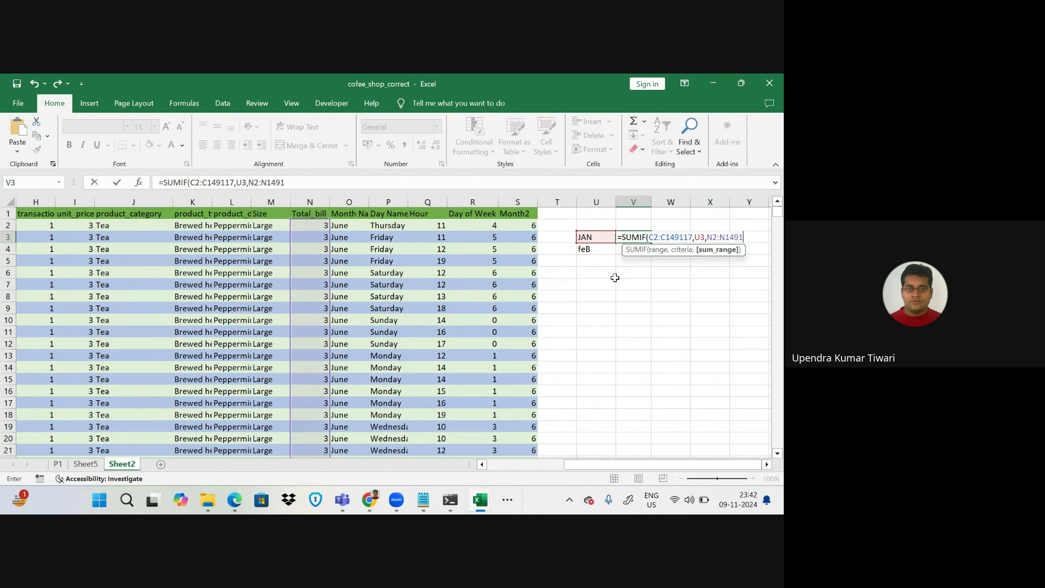
text(17))
key(Return)
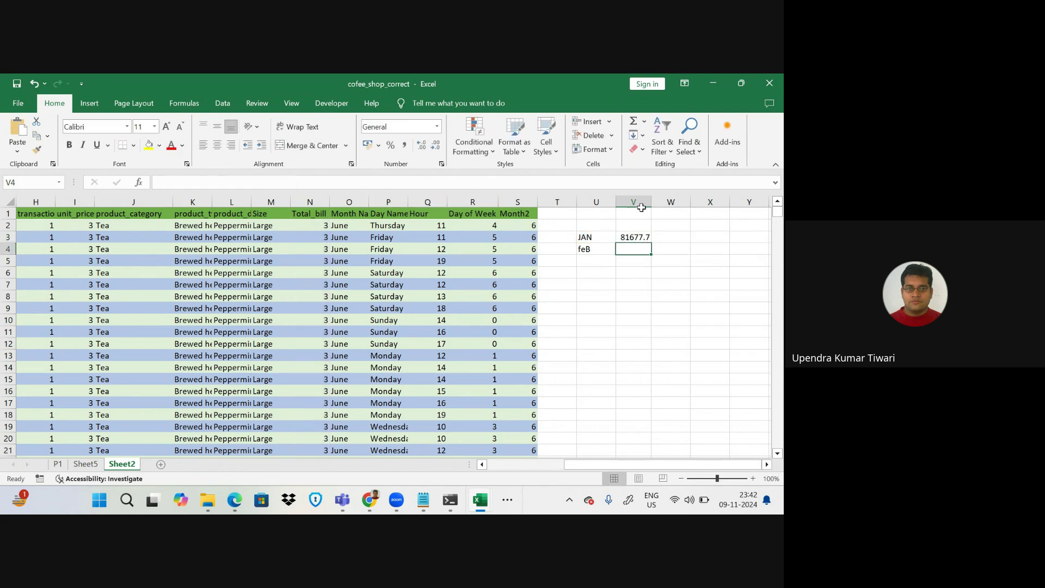
drag(652, 200, 656, 200)
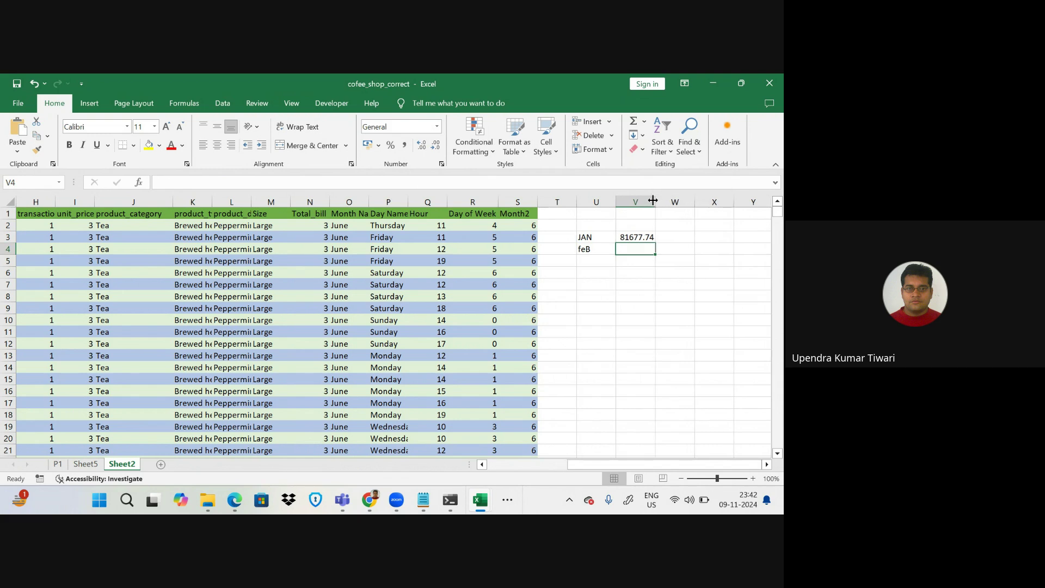
- Copy the SUMIF formula text from V3 into V4 beside the February label
click(631, 236)
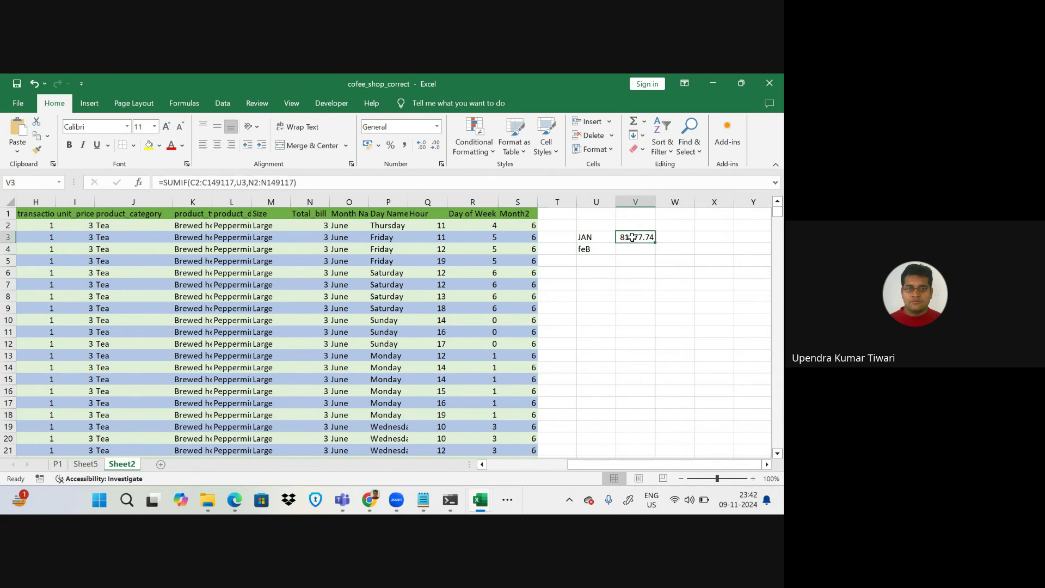
click(308, 184)
drag(308, 184, 152, 187)
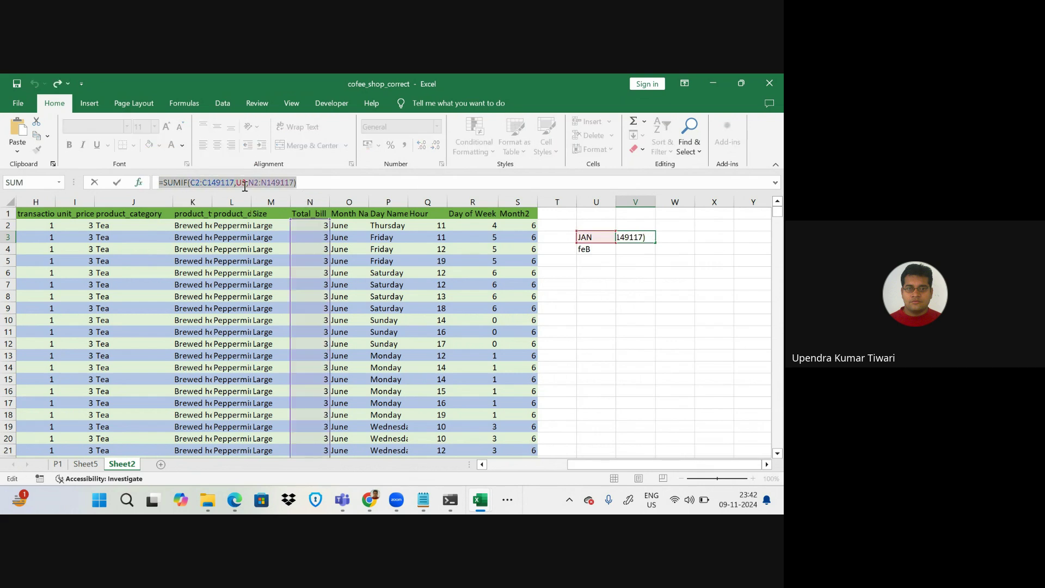
click(306, 185)
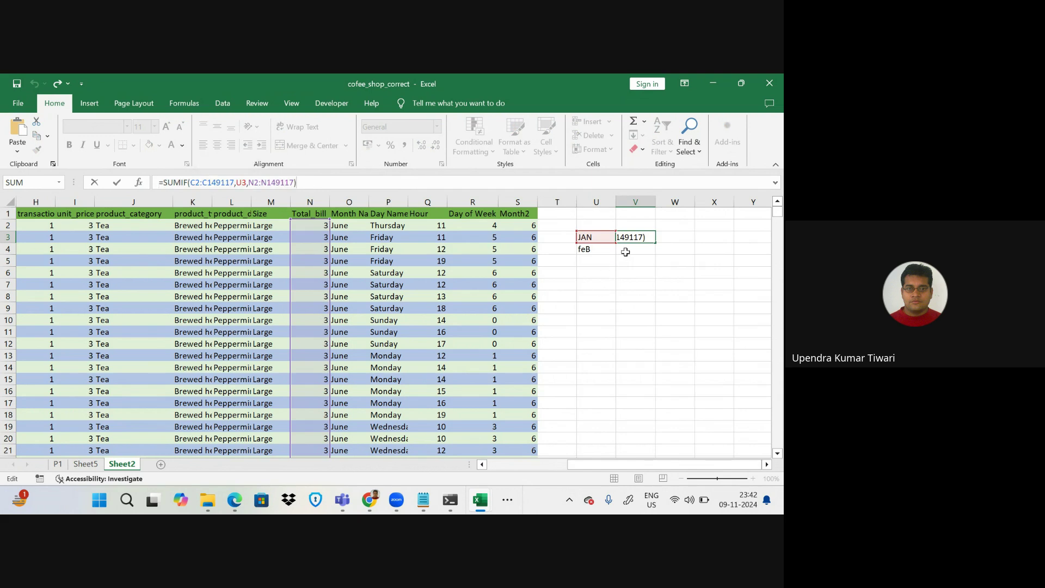
click(631, 247)
key(ctrl+v)
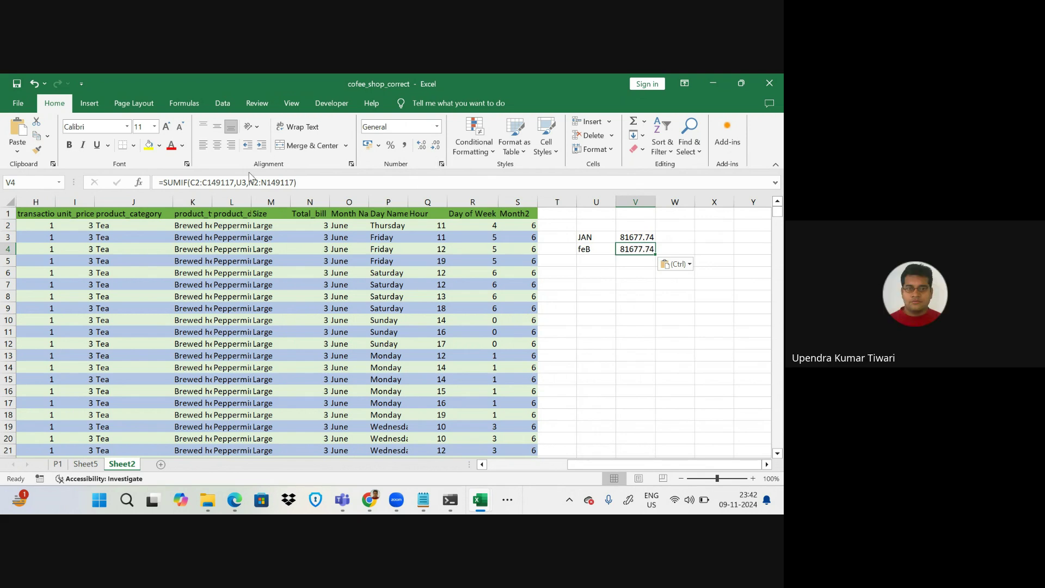
- Change the criteria in the V4 formula to U4 so it reads =SUMIF(C2:C149117,U4,N2:N149117)
click(247, 181)
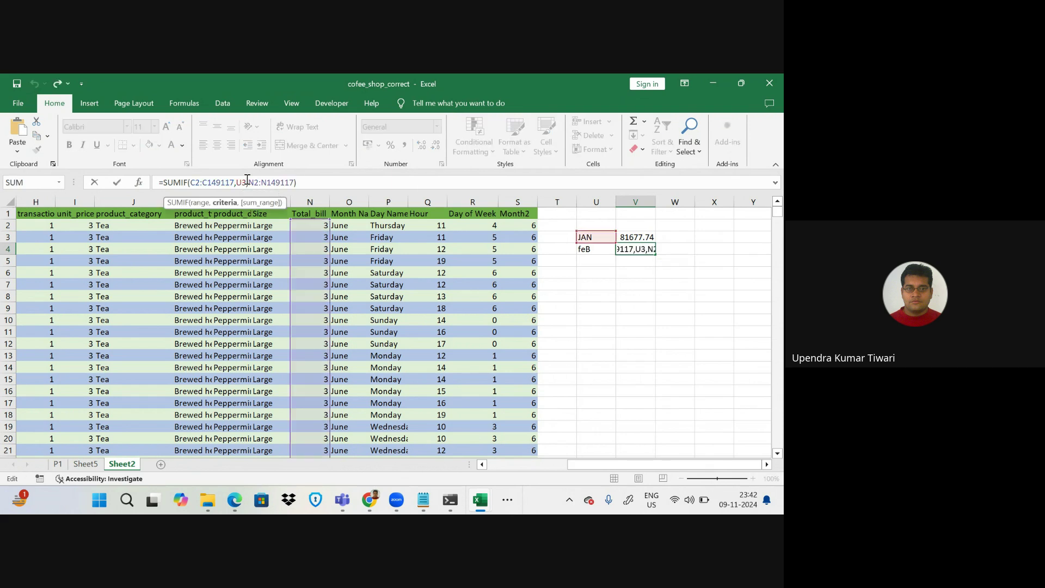
key(BackSpace)
text(4)
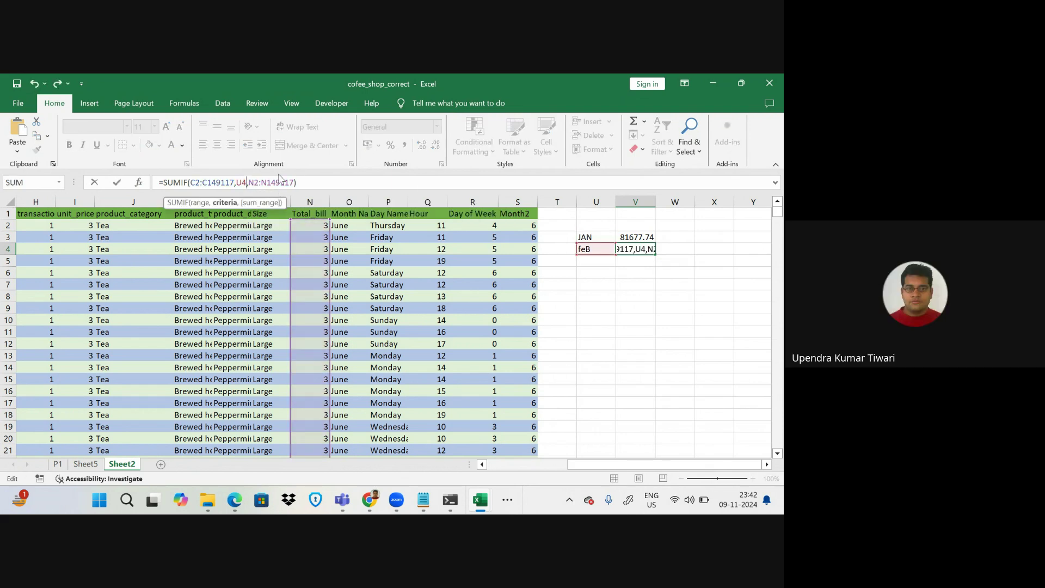
click(306, 182)
key(Return)
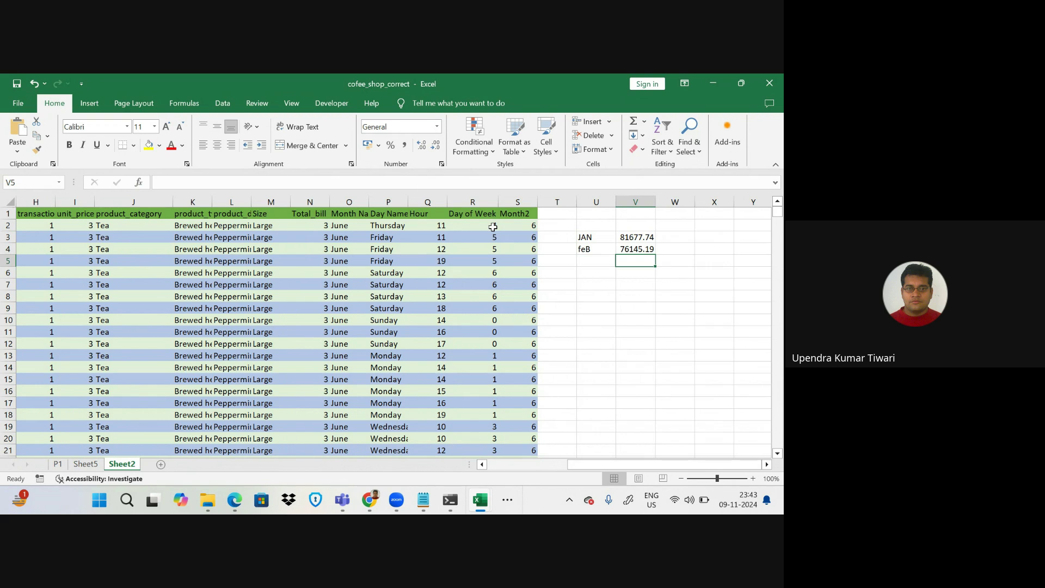
- Replace the month label in U4 with FEB in capital letters
click(596, 252)
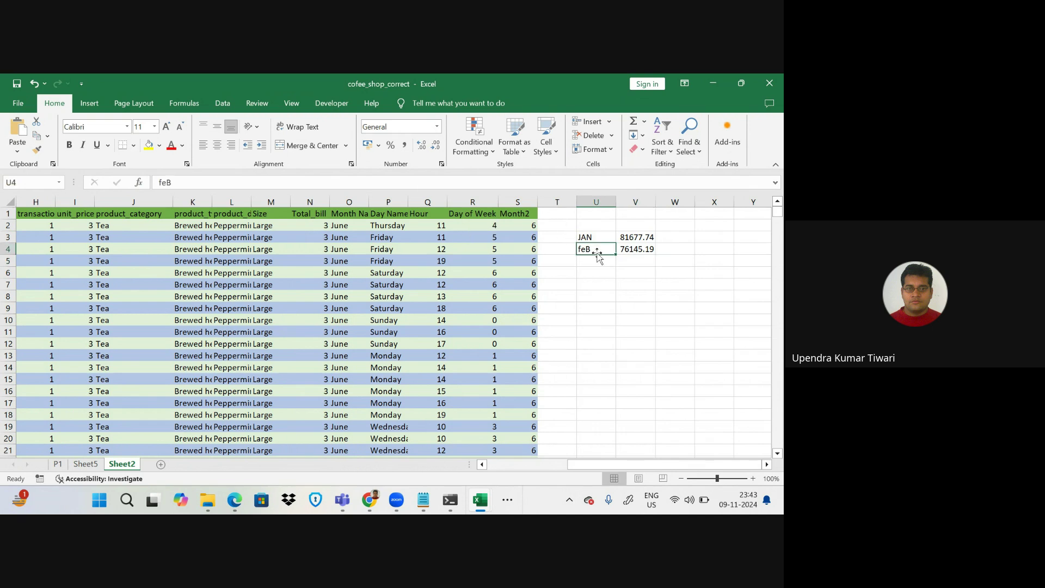
key(Caps_Lock)
text(fw)
key(BackSpace)
text(e)
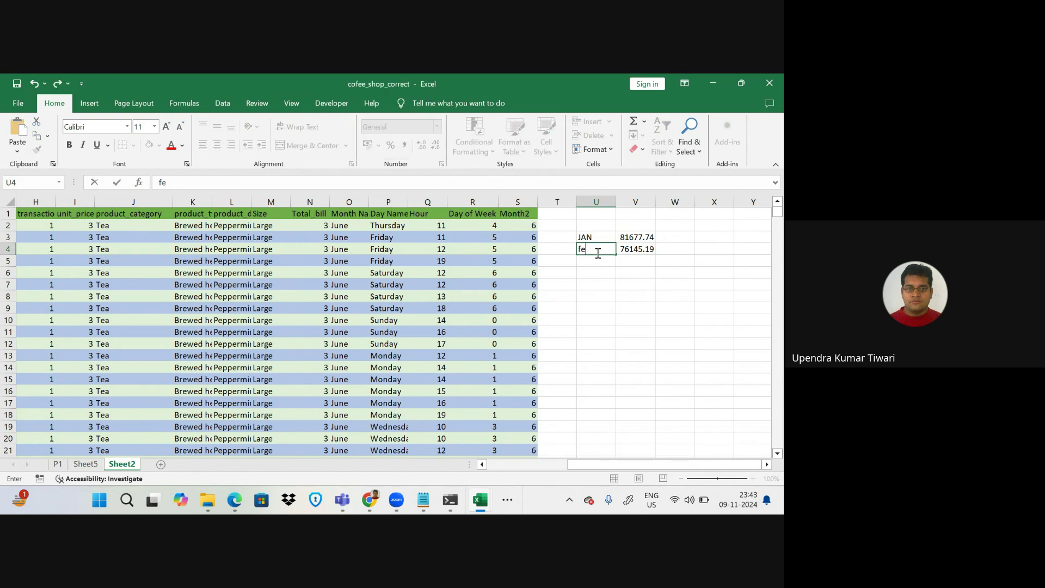
key(BackSpace)
key(BackSpace)
key(Caps_Lock)
text(F)
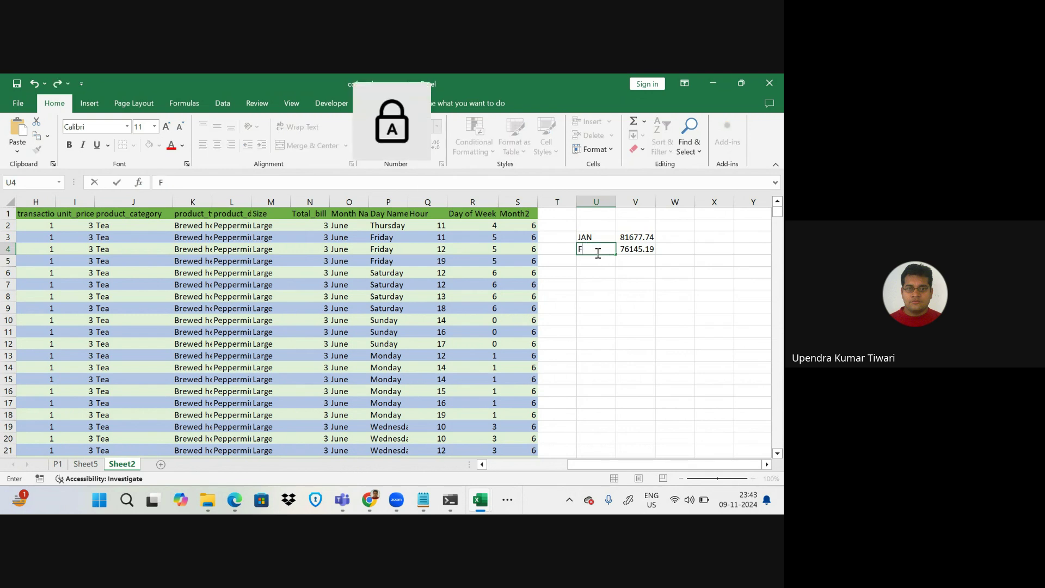
text(EB)
click(627, 282)
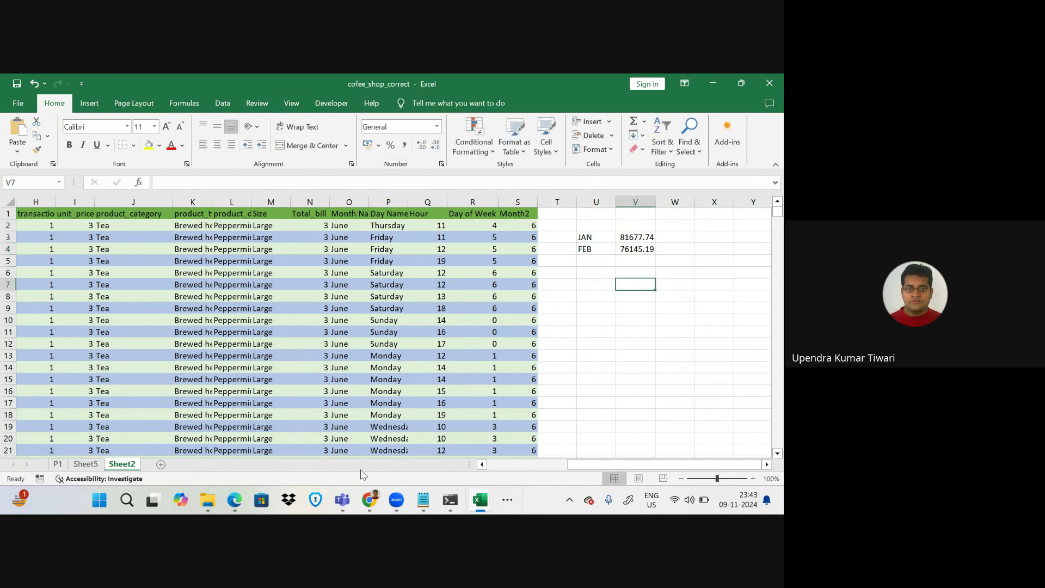
- Switch to the Google Meet call in Chrome to mute the microphone, and return to the cofee_shop_correct workbook in Excel
mouse_move(369, 499)
click(330, 446)
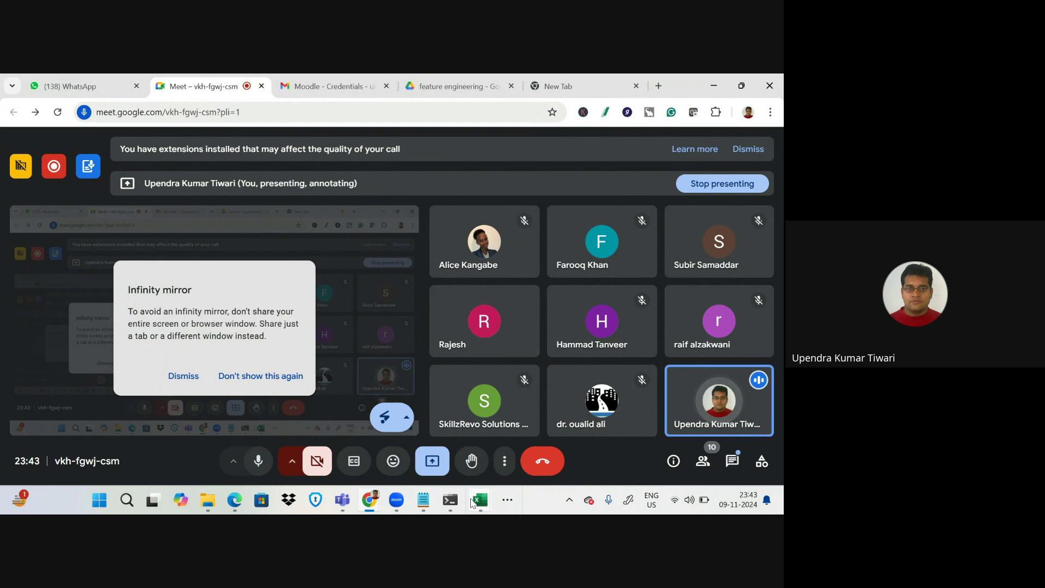
mouse_move(480, 499)
click(532, 441)
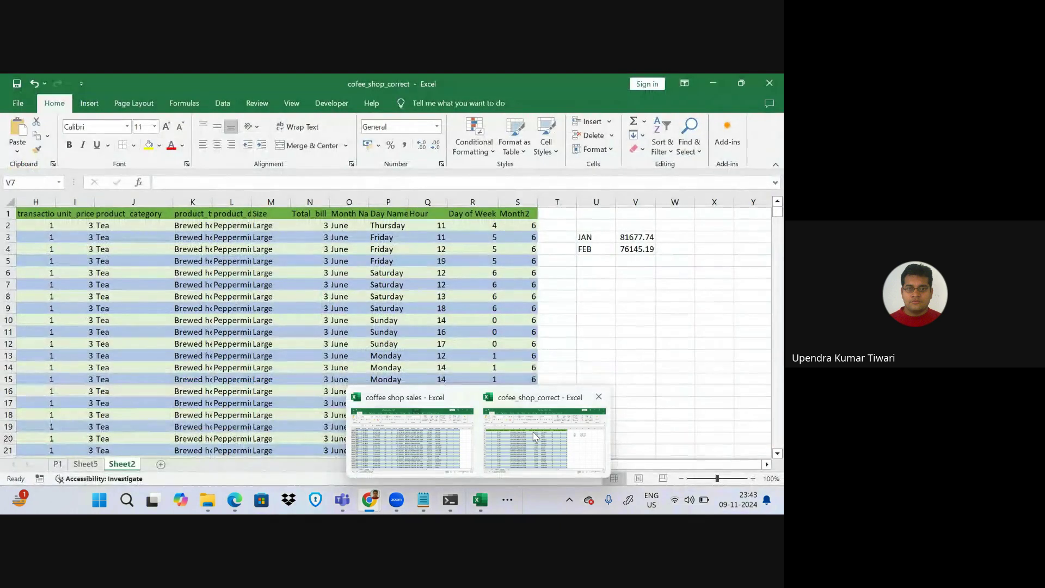
mouse_move(369, 500)
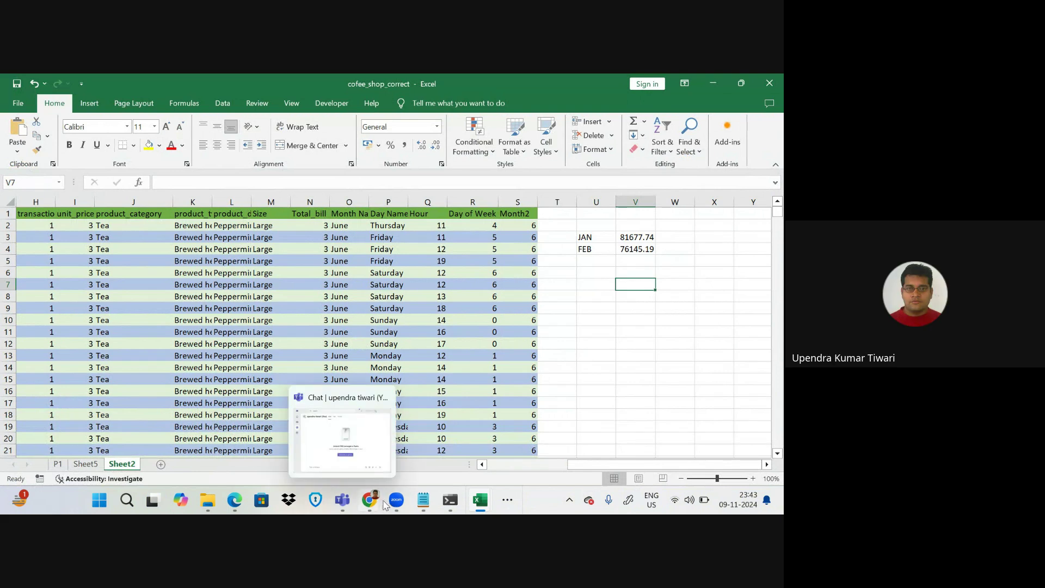
click(313, 418)
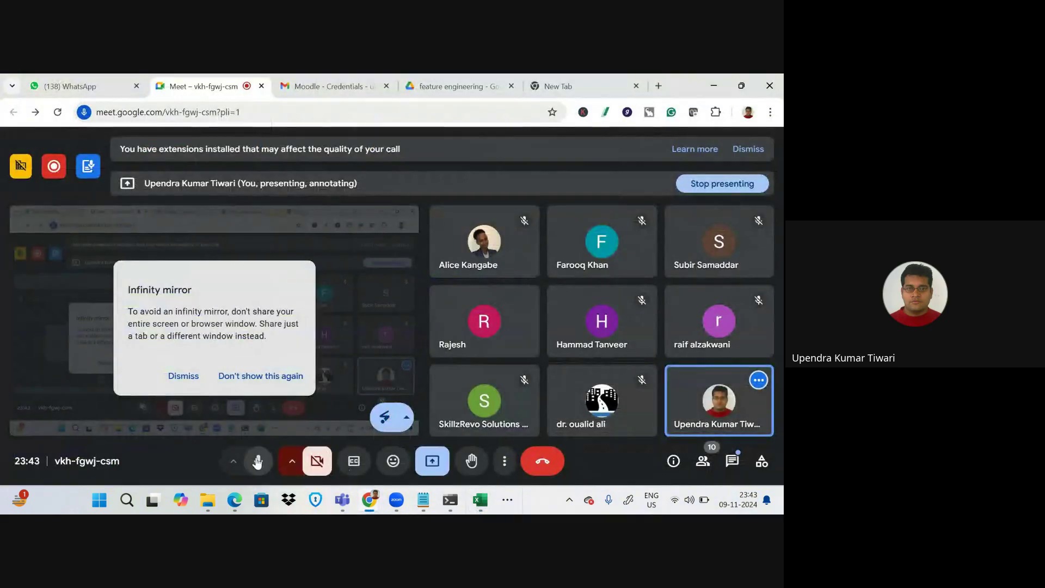
mouse_move(480, 500)
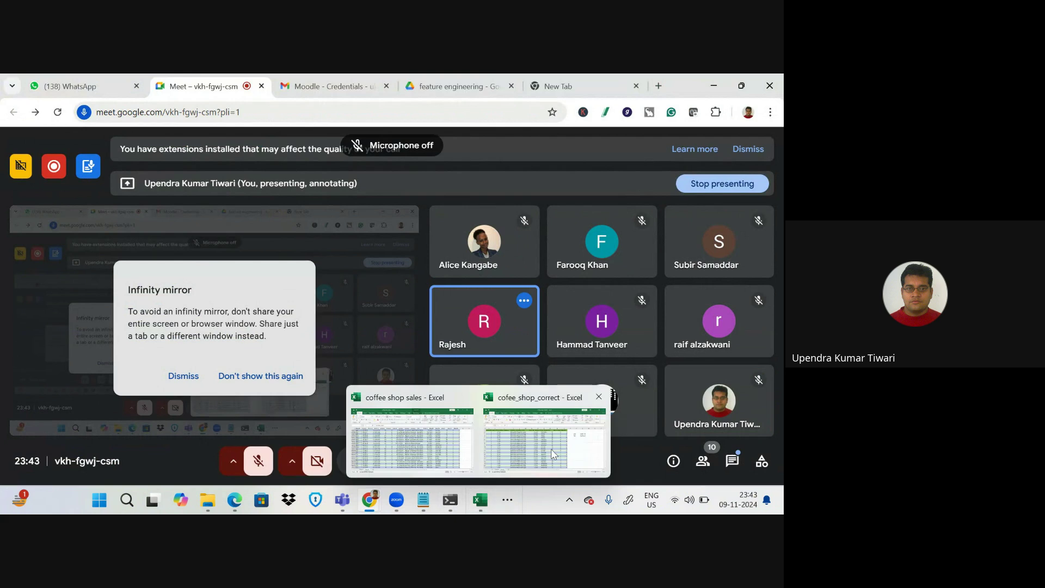
click(550, 448)
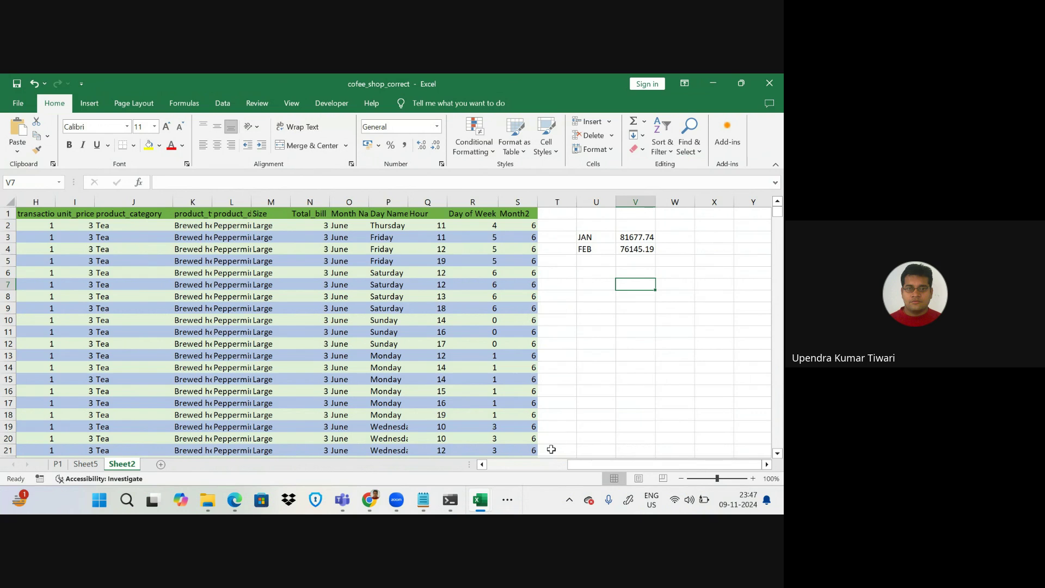
double_click(551, 449)
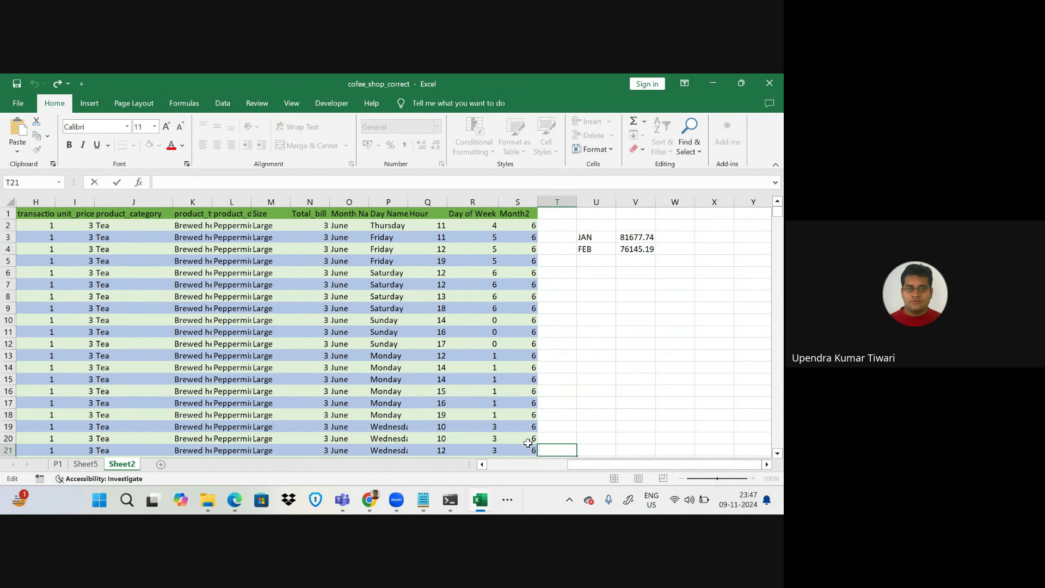
click(530, 435)
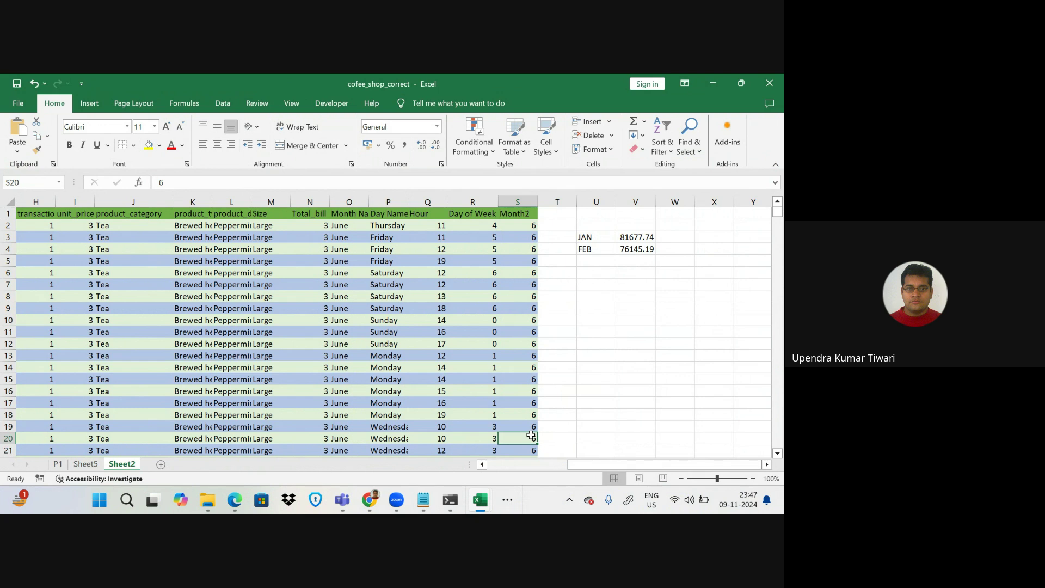
double_click(530, 435)
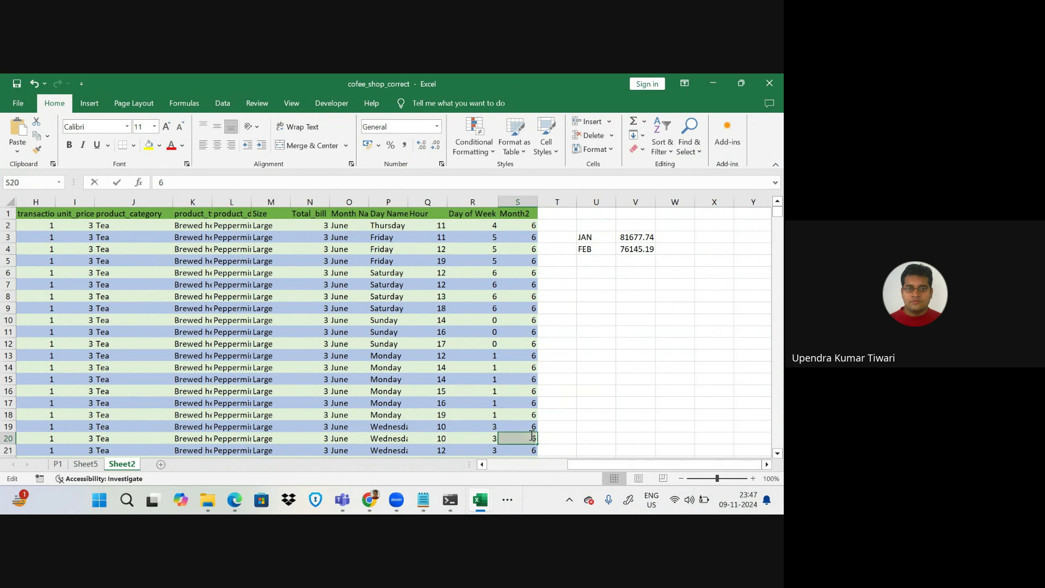
double_click(532, 435)
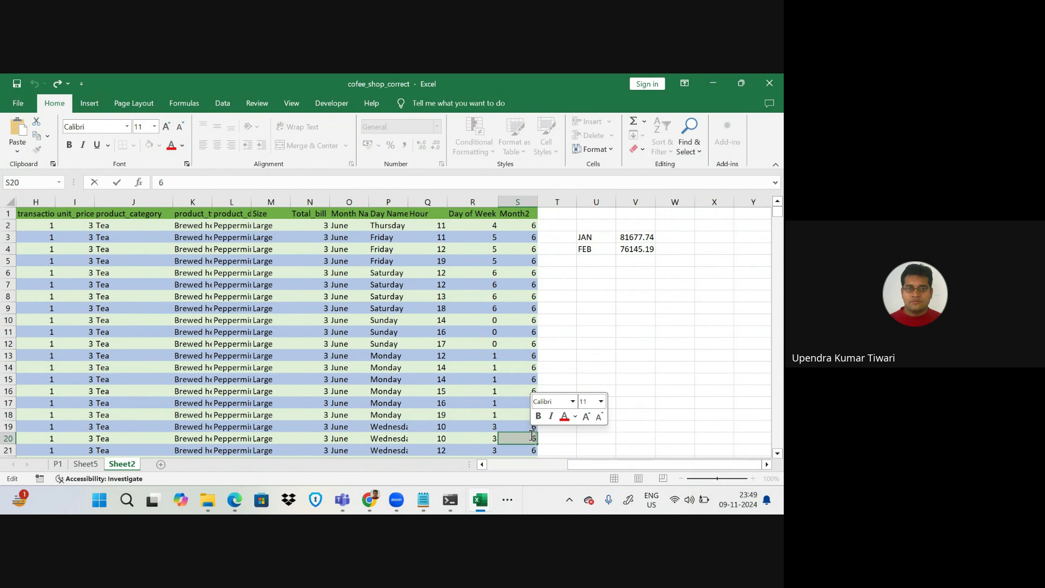
click(569, 500)
click(569, 499)
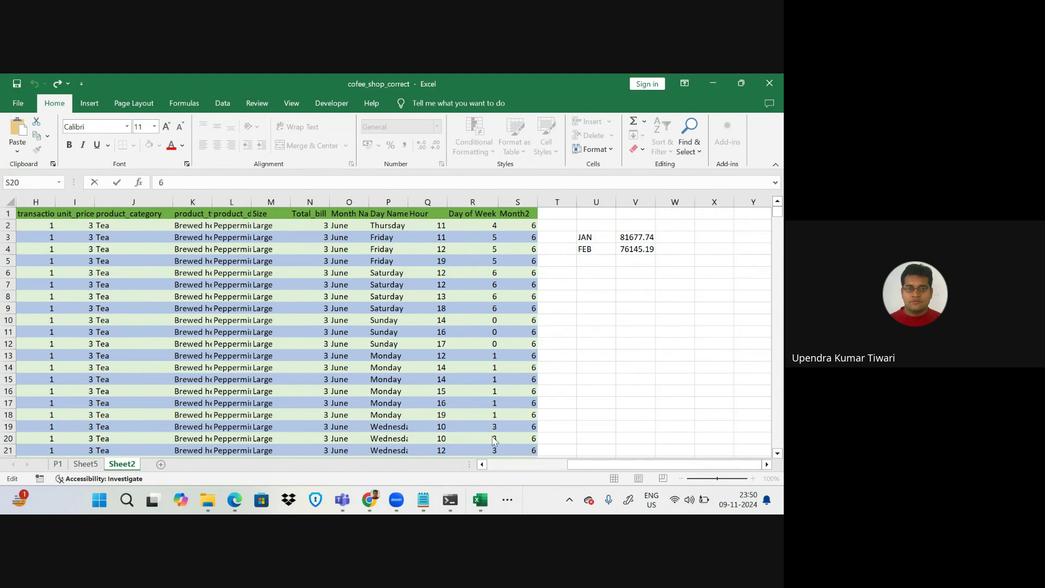
- Switch to the Google Meet call in Chrome and unmute the microphone
mouse_move(450, 500)
click(375, 430)
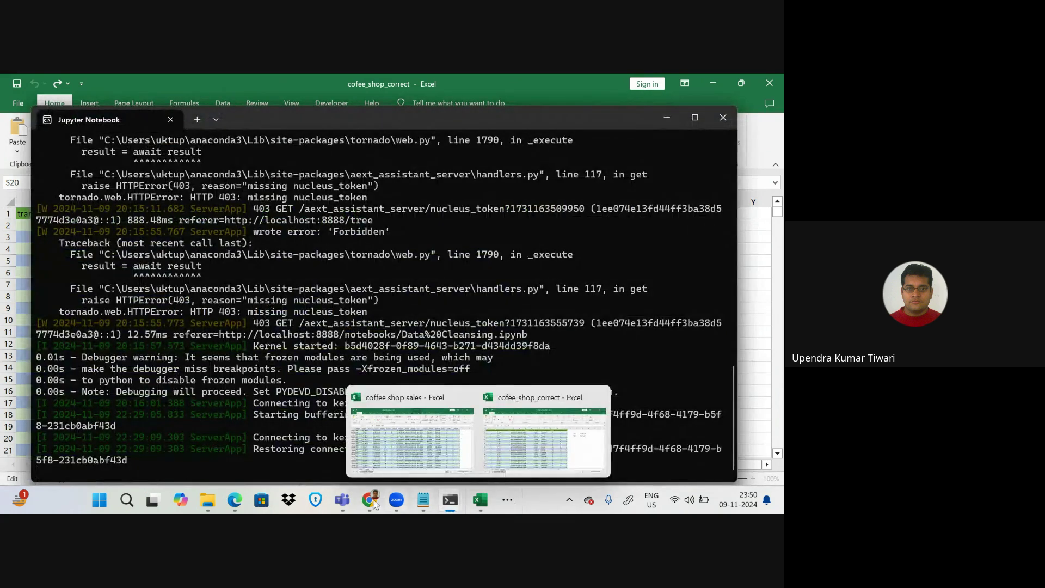
mouse_move(353, 498)
mouse_down()
mouse_move(373, 497)
mouse_move(333, 496)
mouse_move(382, 488)
mouse_move(391, 430)
mouse_move(366, 499)
mouse_up()
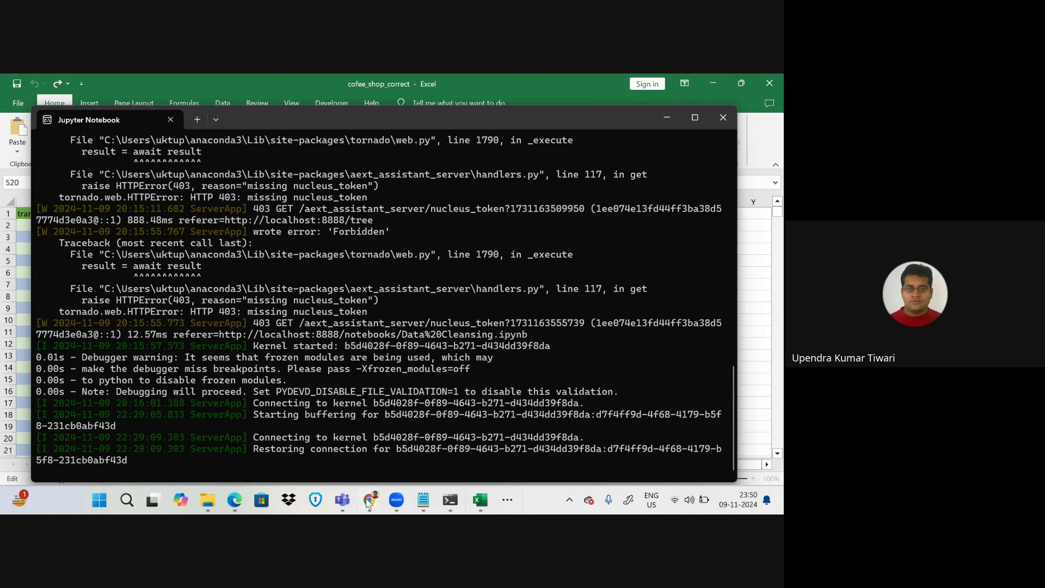
mouse_move(368, 501)
click(328, 407)
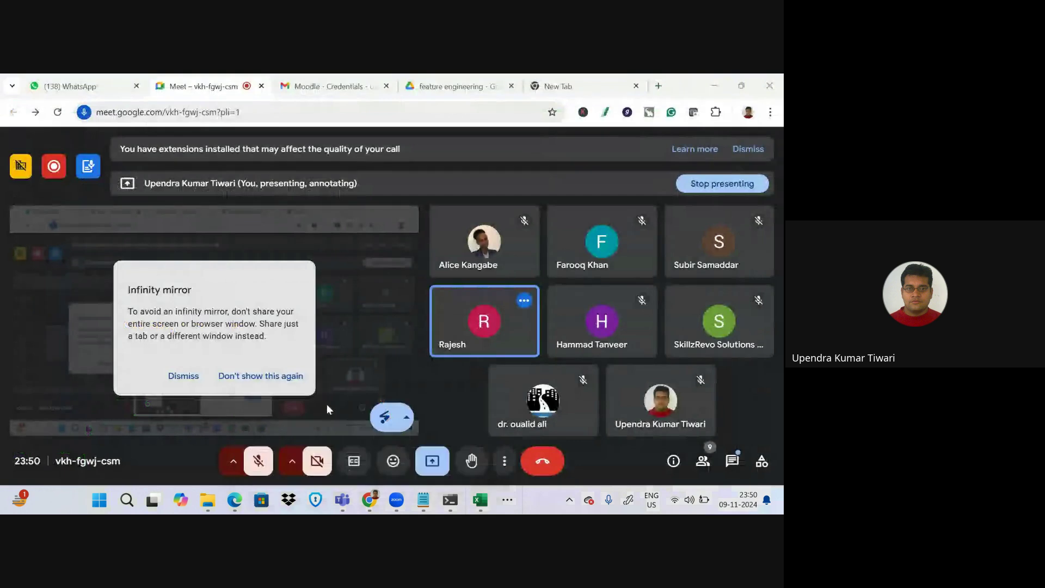
click(264, 462)
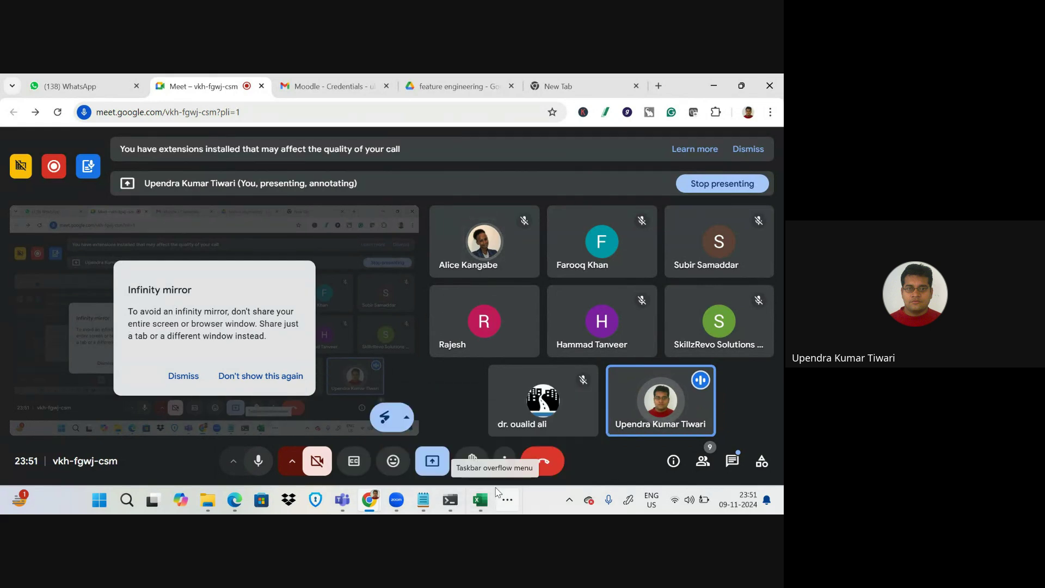
- Switch to the coffee shop sales analysis PDF in Edge and review the Task-wise Breakdown of Questions
mouse_move(481, 503)
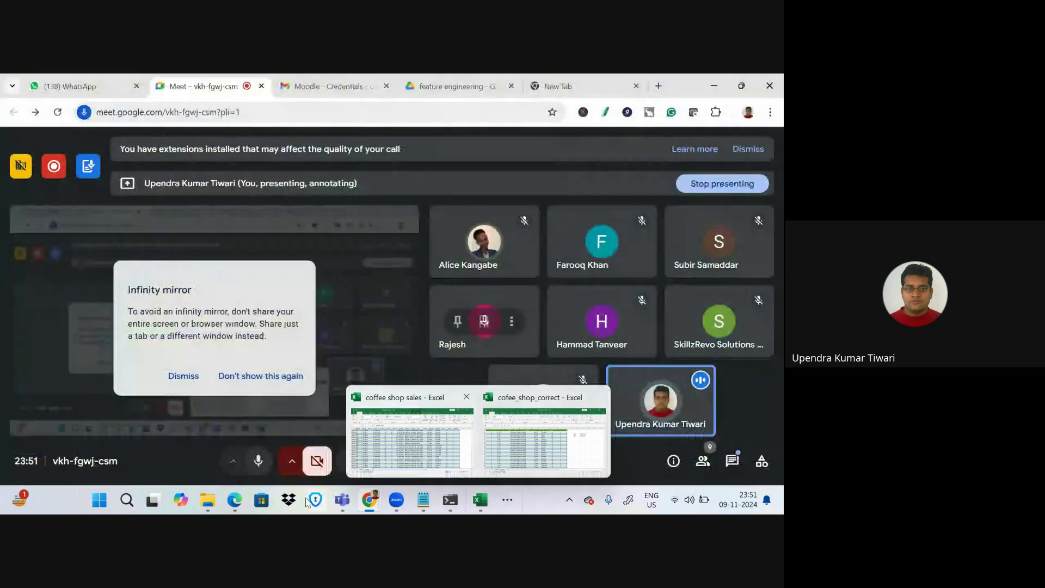
mouse_move(234, 499)
click(207, 433)
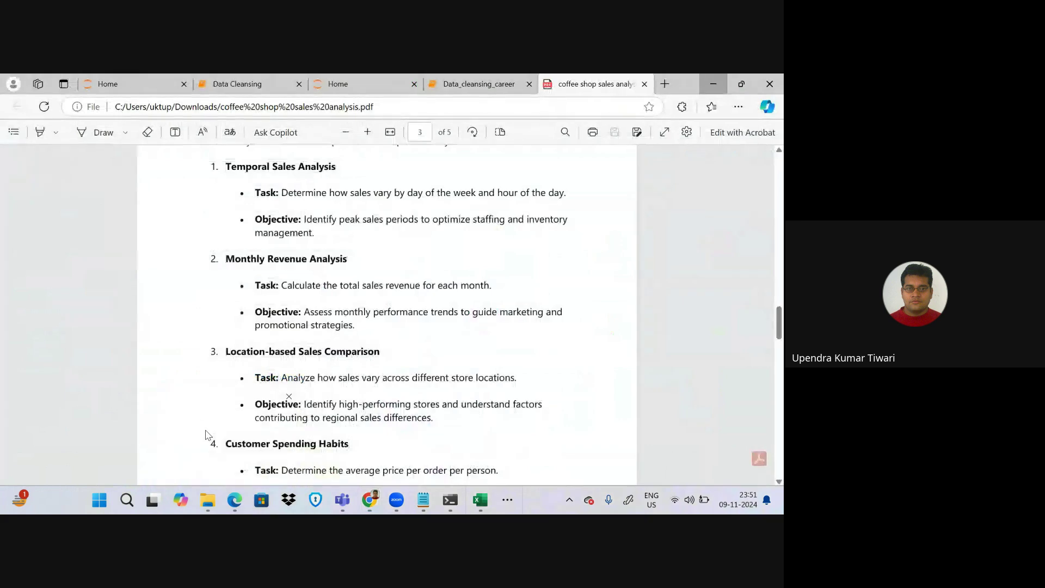
scroll(363, 342, up, 1)
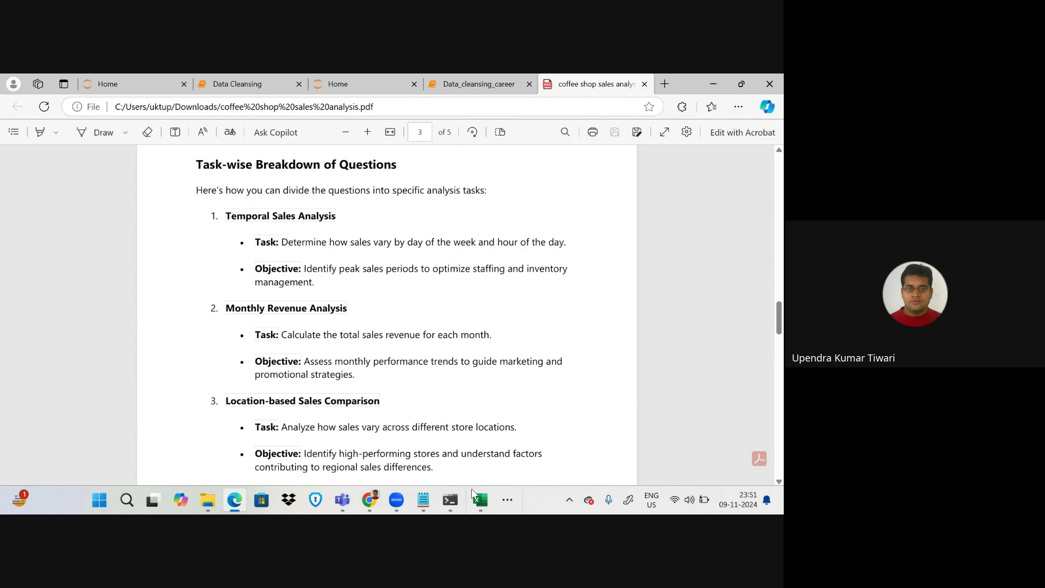
- Return to the cofee_shop_correct workbook in Excel and examine the Hour column beside Day of Week on Sheet2
mouse_move(477, 504)
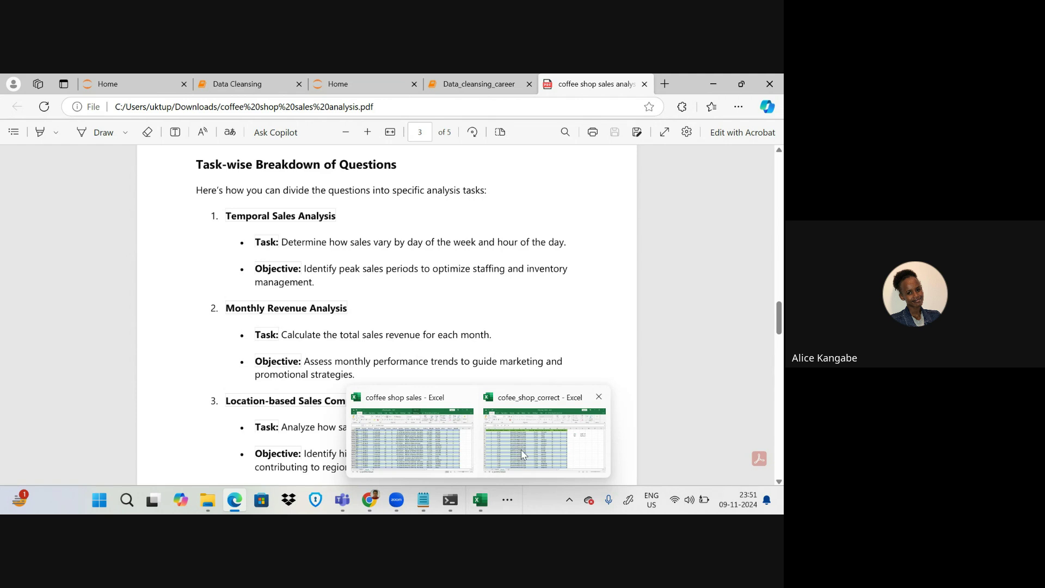
mouse_move(521, 449)
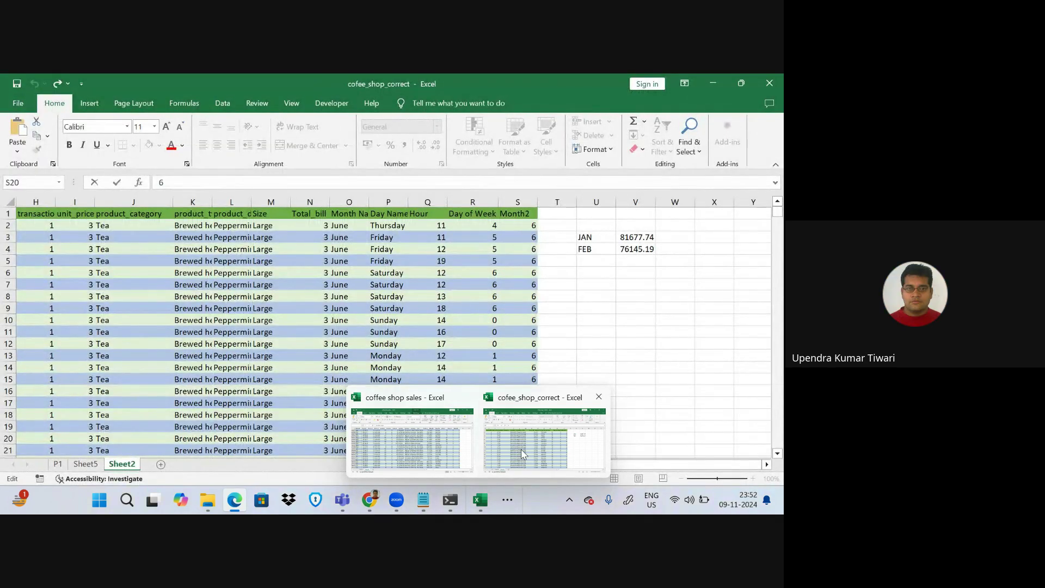
click(521, 449)
scroll(265, 368, left, 2)
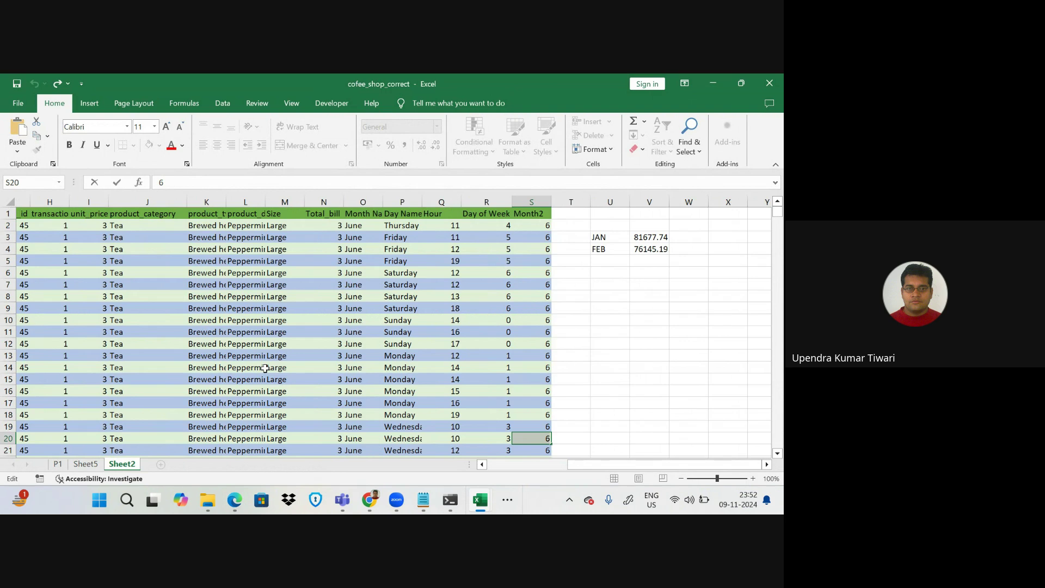
scroll(265, 368, left, 1)
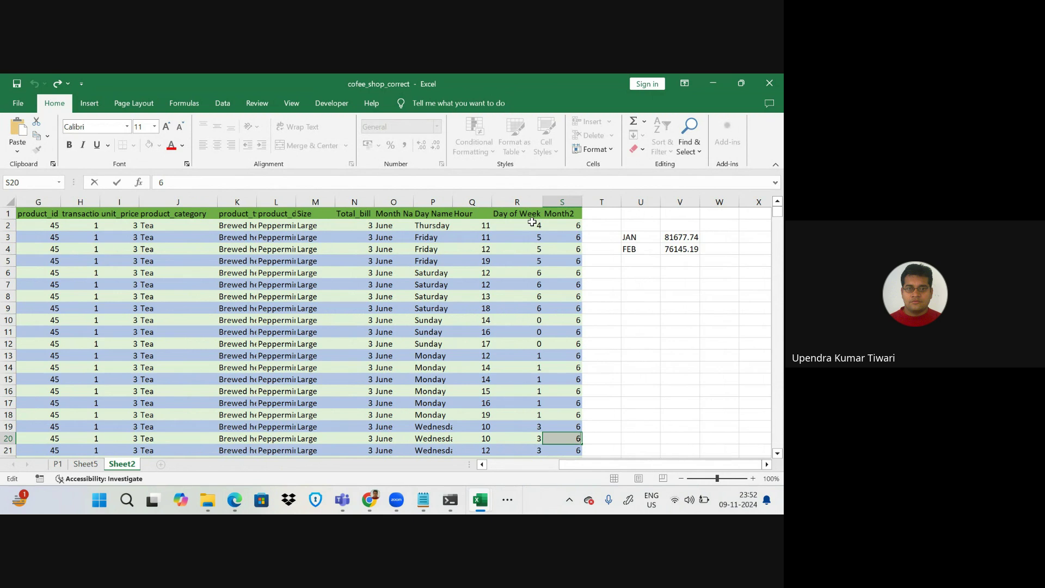
scroll(530, 229, up, 1)
click(475, 204)
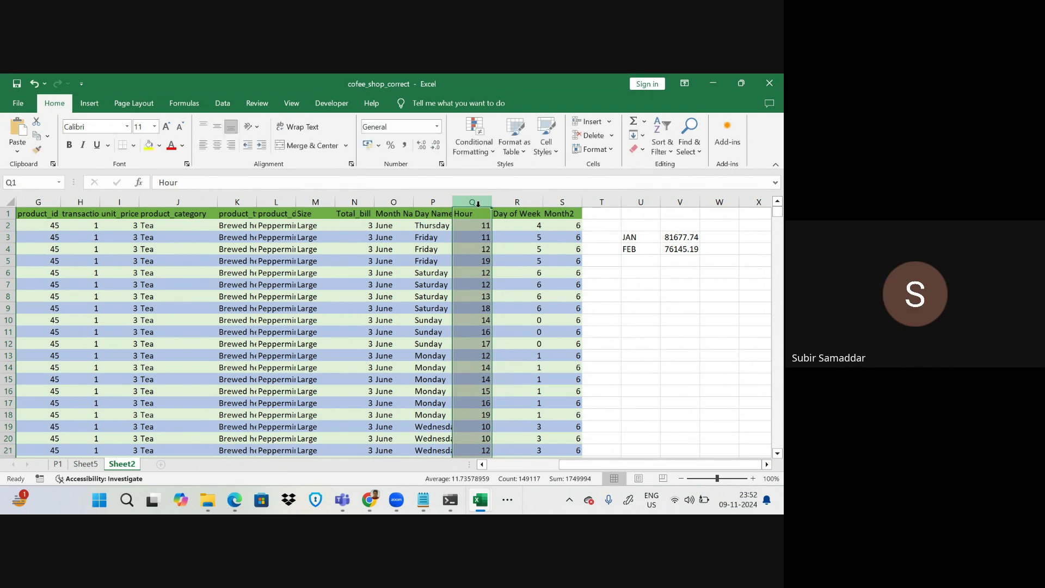
click(478, 224)
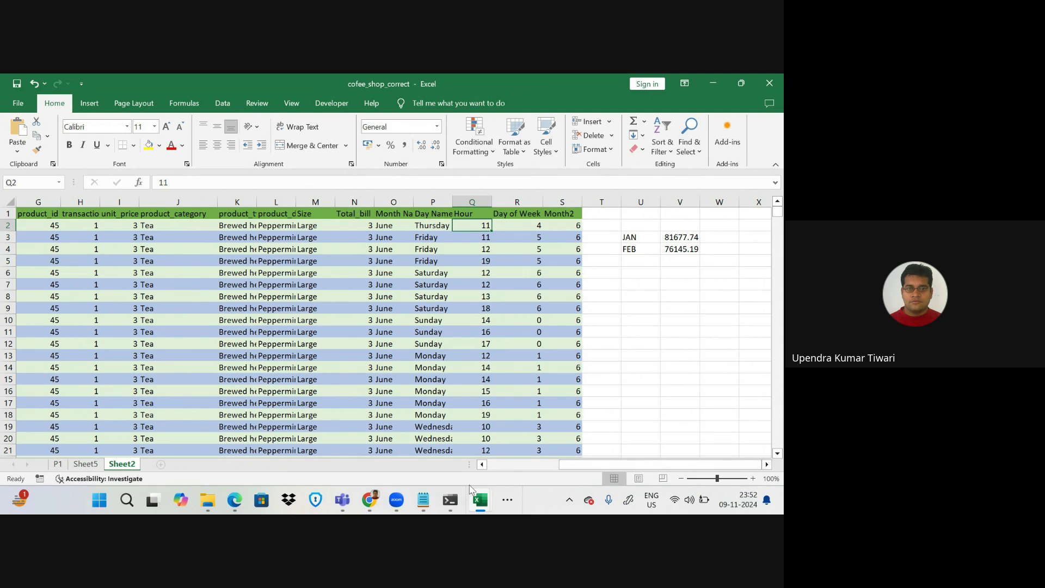
- Recheck the Temporal Sales Analysis task in the PDF in Edge, and return to the cofee_shop_correct workbook in Excel
mouse_move(235, 500)
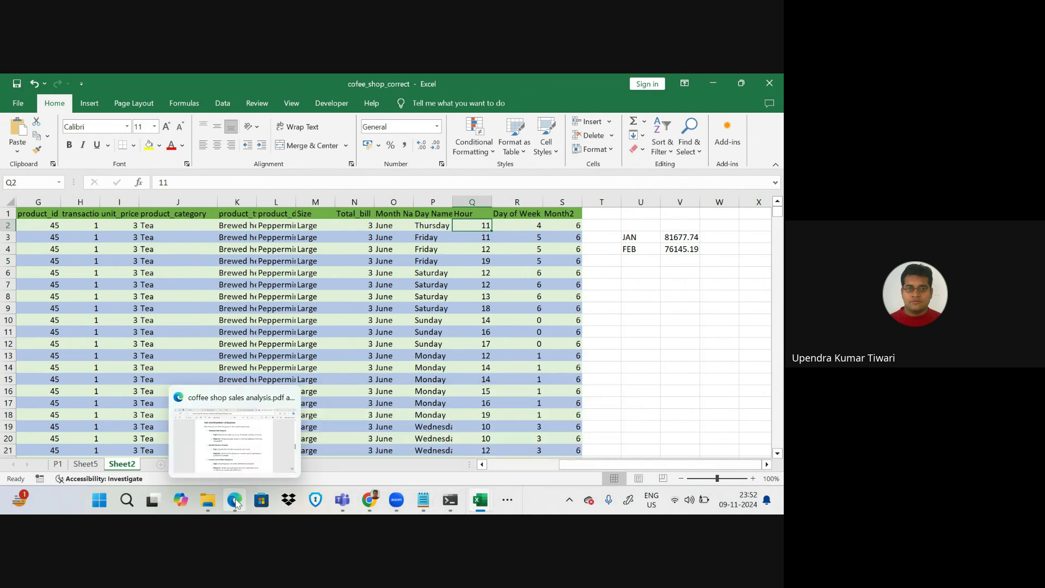
click(221, 433)
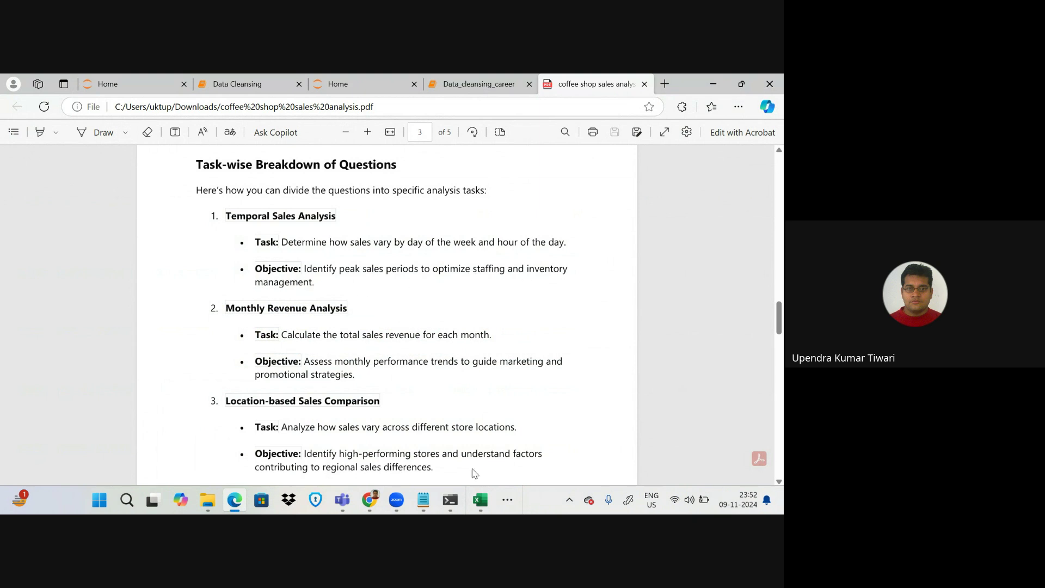
mouse_move(473, 495)
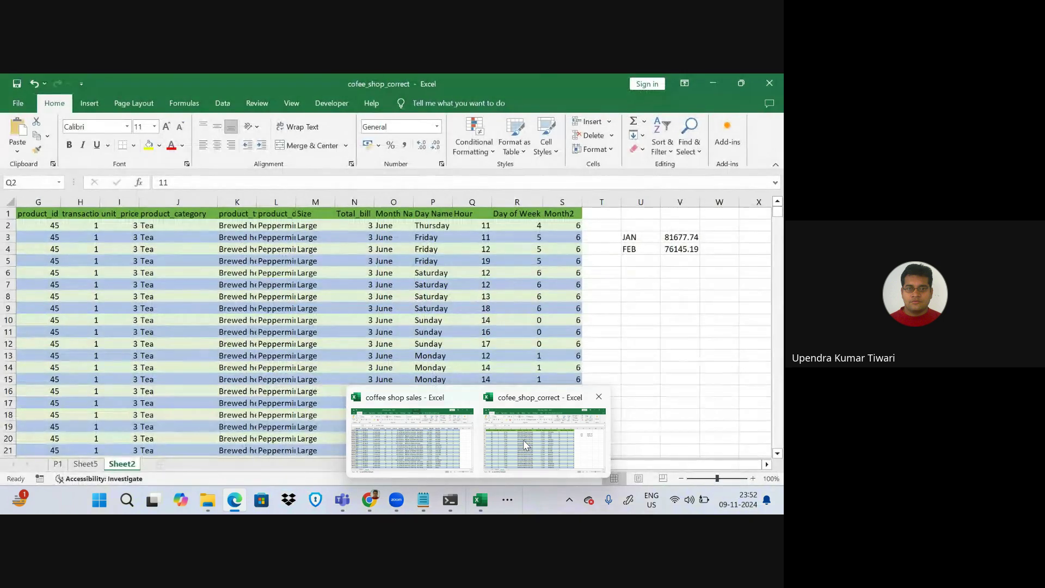
click(523, 439)
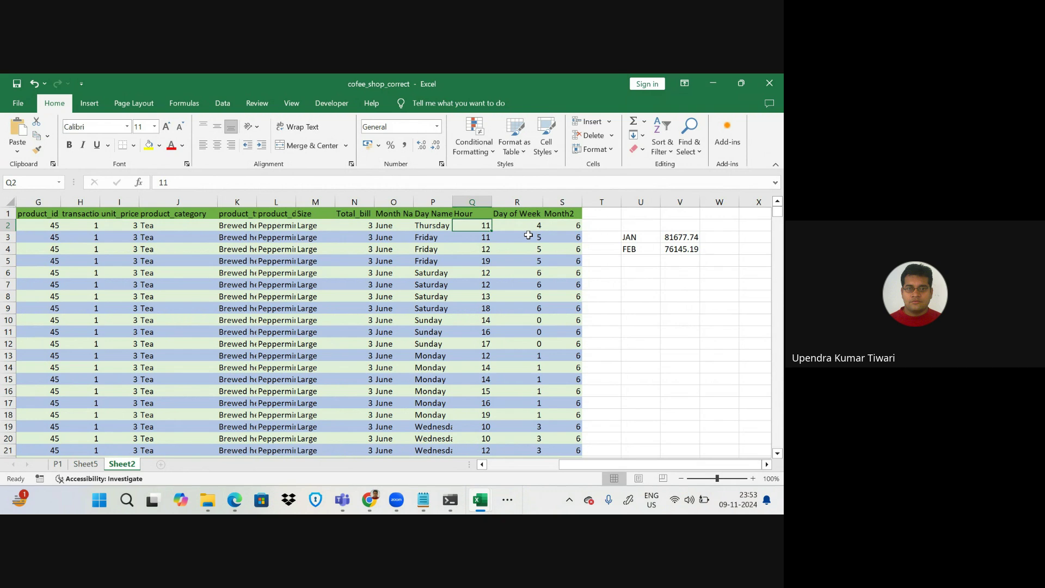
- Create a PivotTable on a new worksheet from the Sheet2 data range $A$1:$S$149117
mouse_move(368, 510)
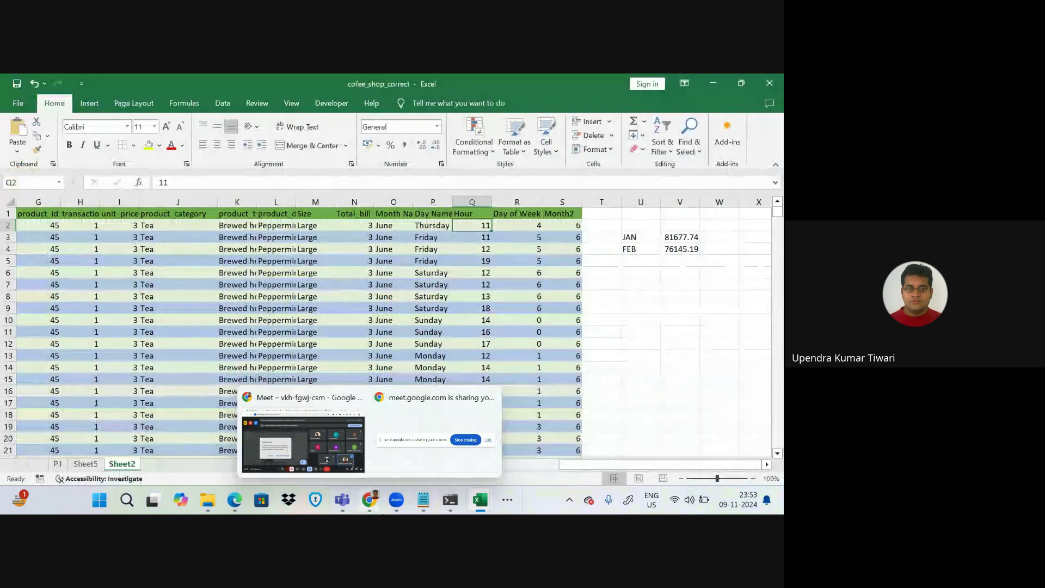
click(39, 225)
click(90, 104)
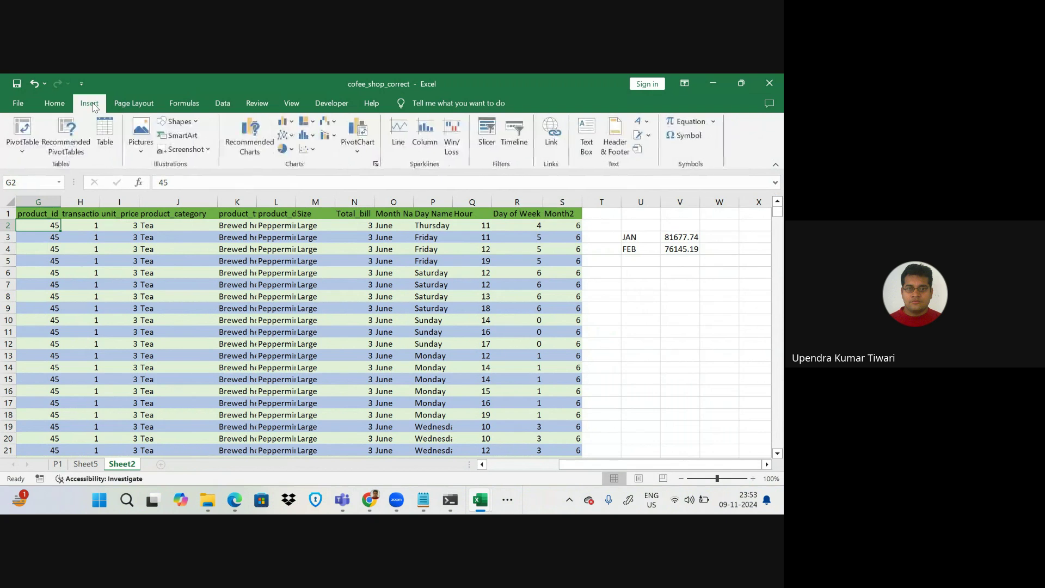
click(24, 143)
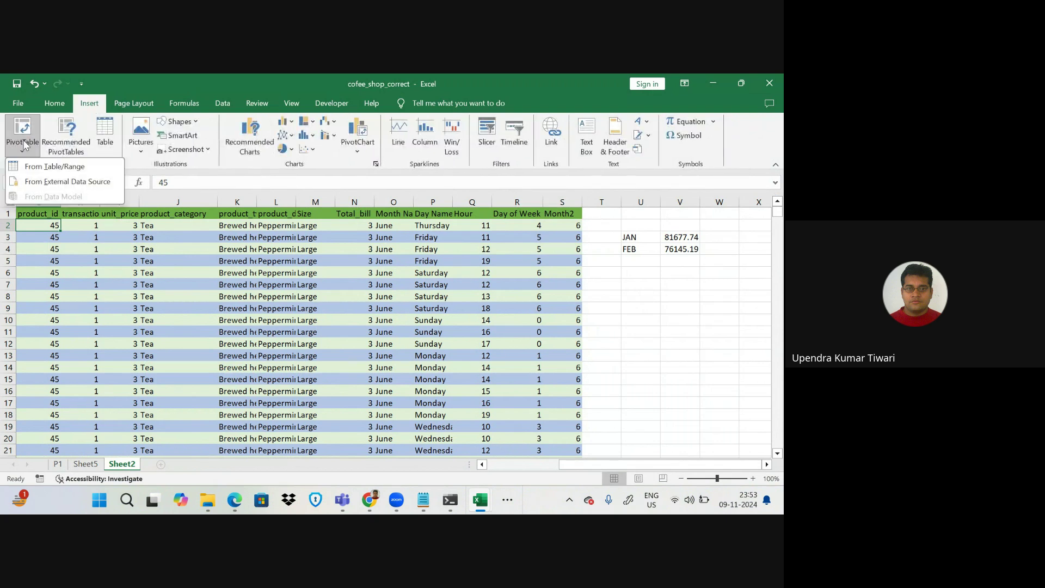
click(48, 167)
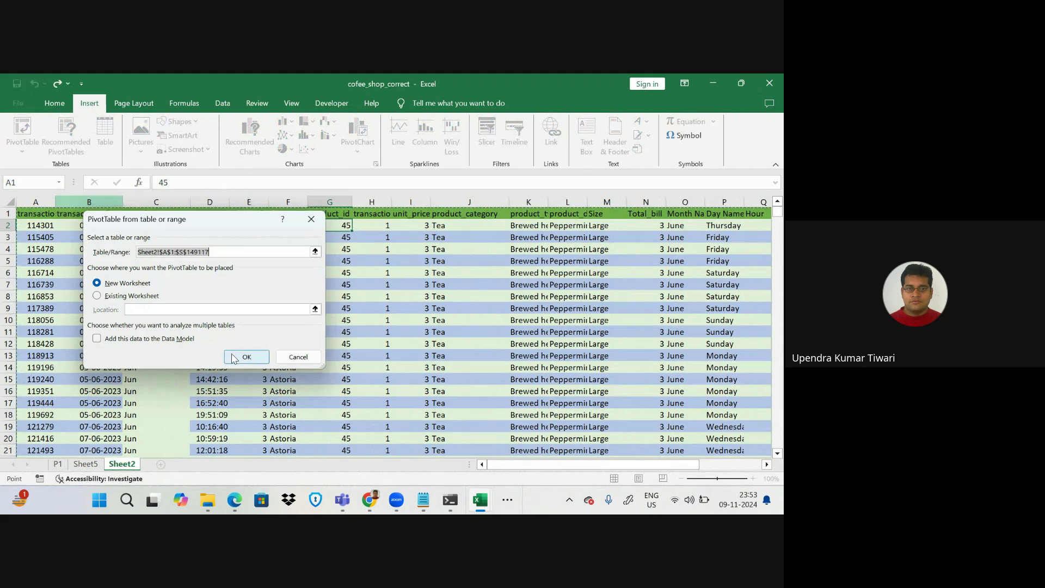
click(233, 358)
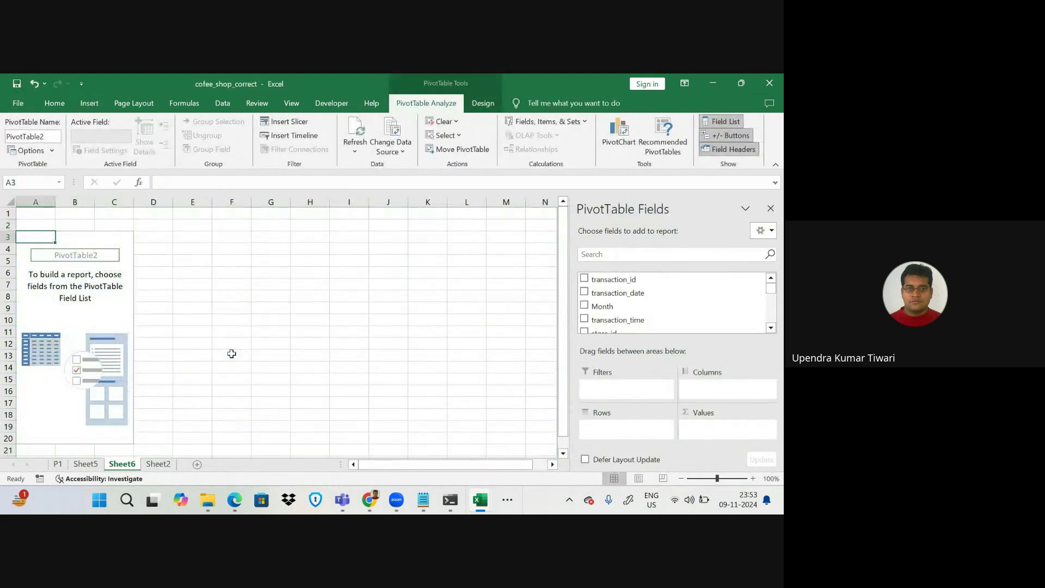
- Set Day of Week as the PivotTable's row field and add the sum of Total_bill as its values
scroll(618, 310, down, 3)
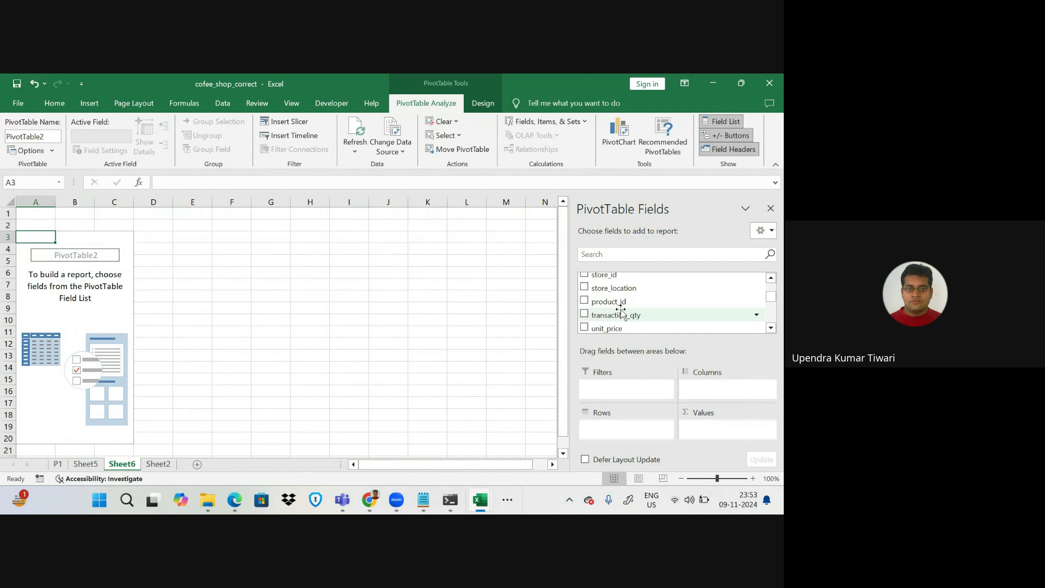
scroll(620, 310, down, 5)
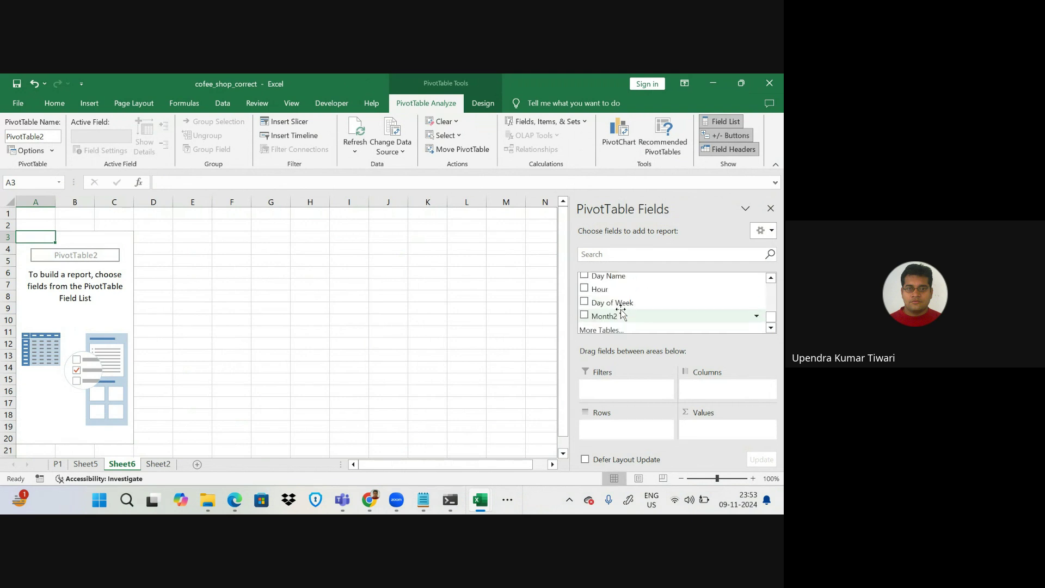
click(585, 303)
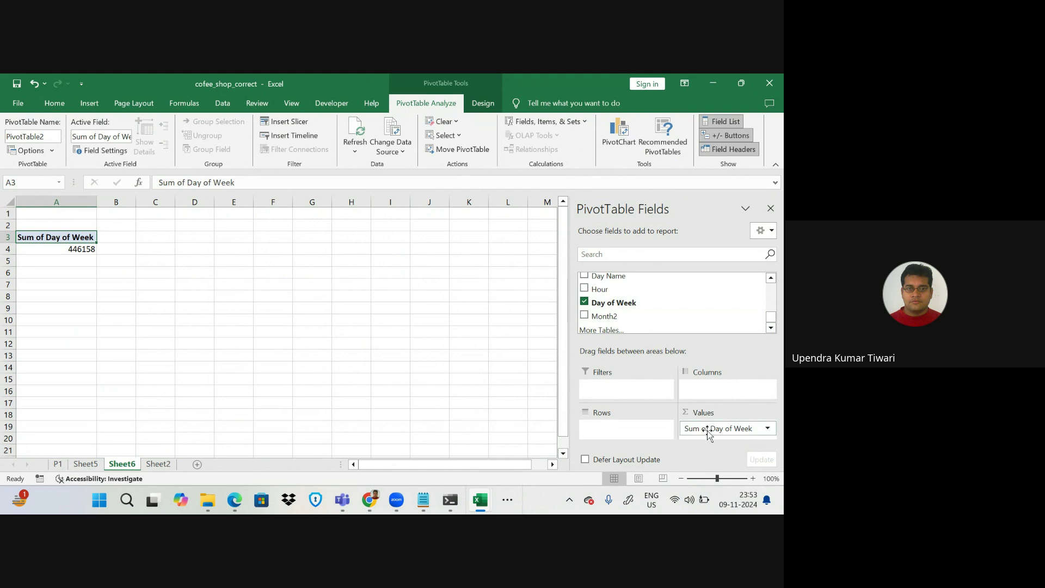
drag(707, 429, 621, 432)
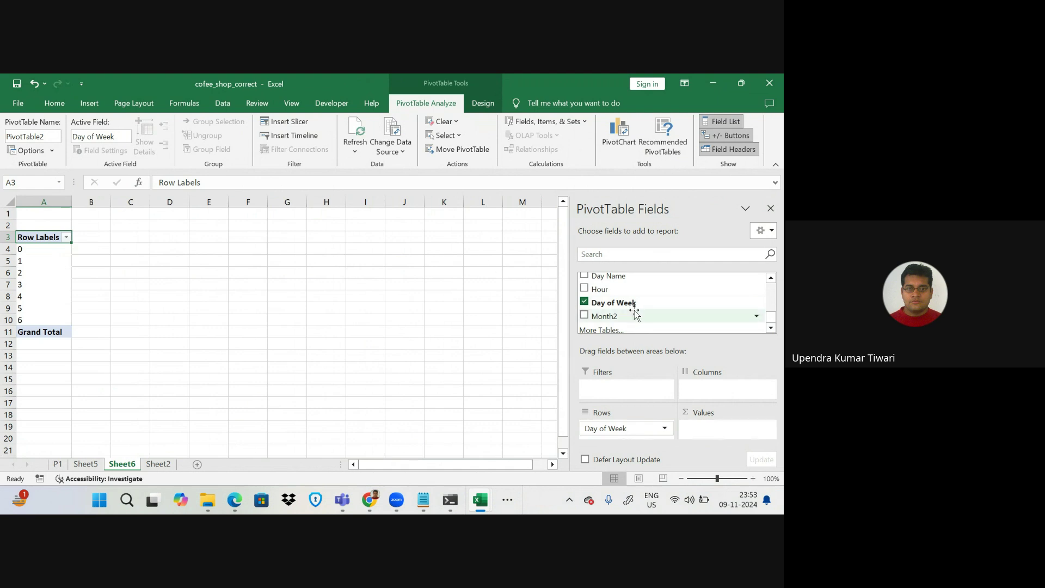
scroll(640, 313, up, 1)
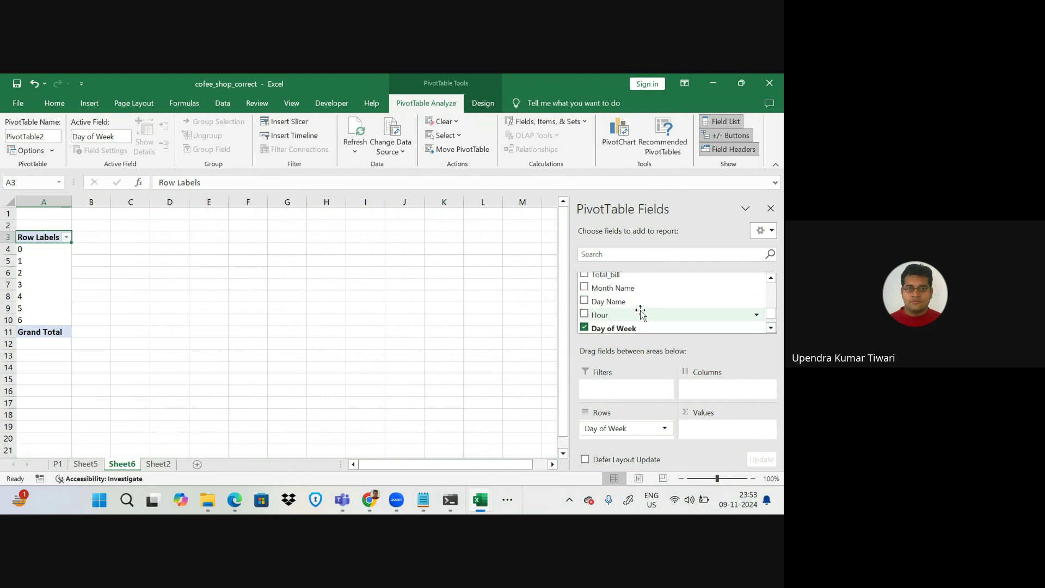
click(584, 275)
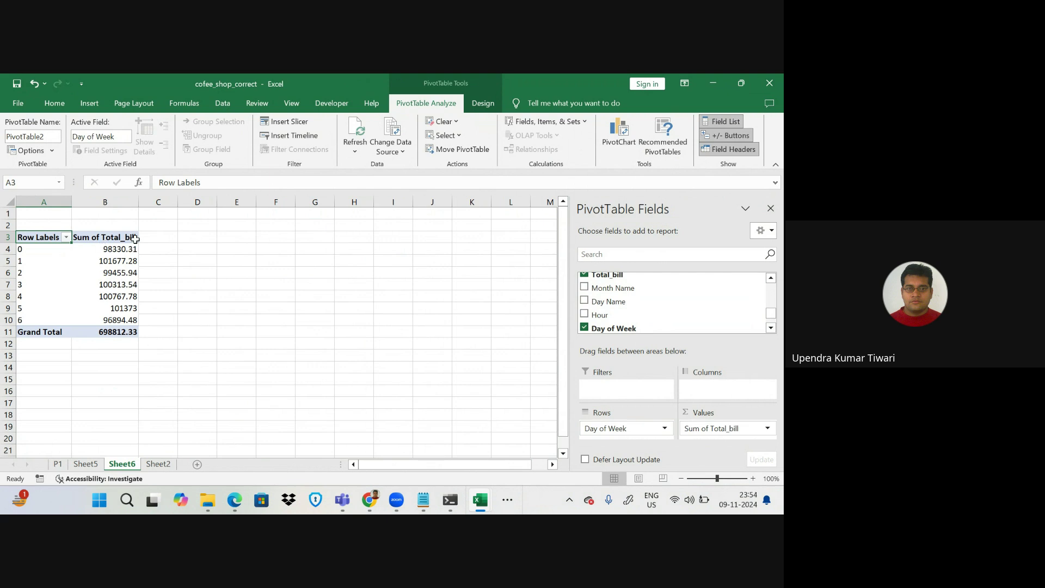
- Sort the PivotTable's Sum of Total_bill values on Sheet6 from largest to smallest
click(109, 246)
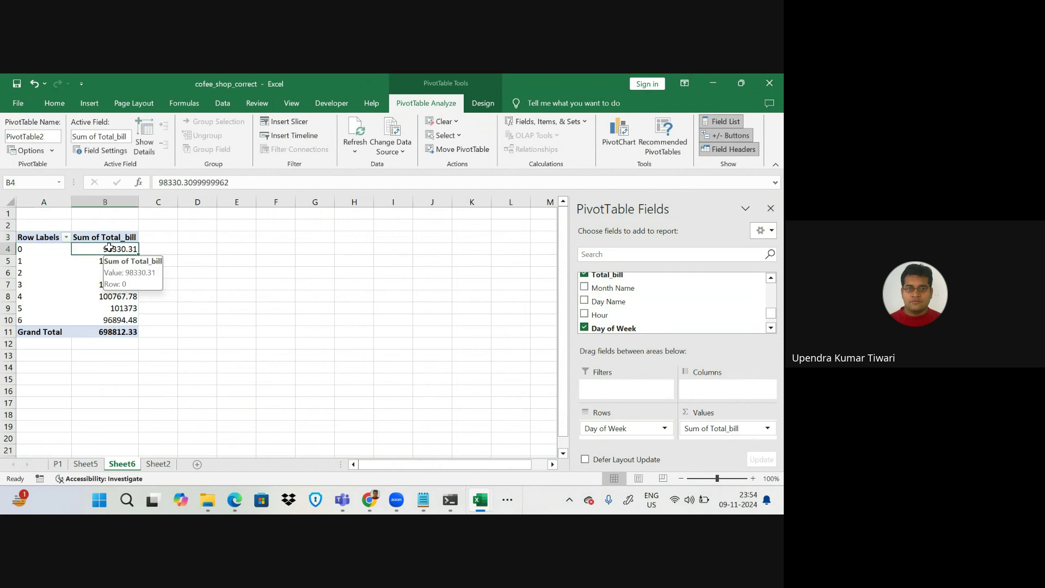
right_click(109, 246)
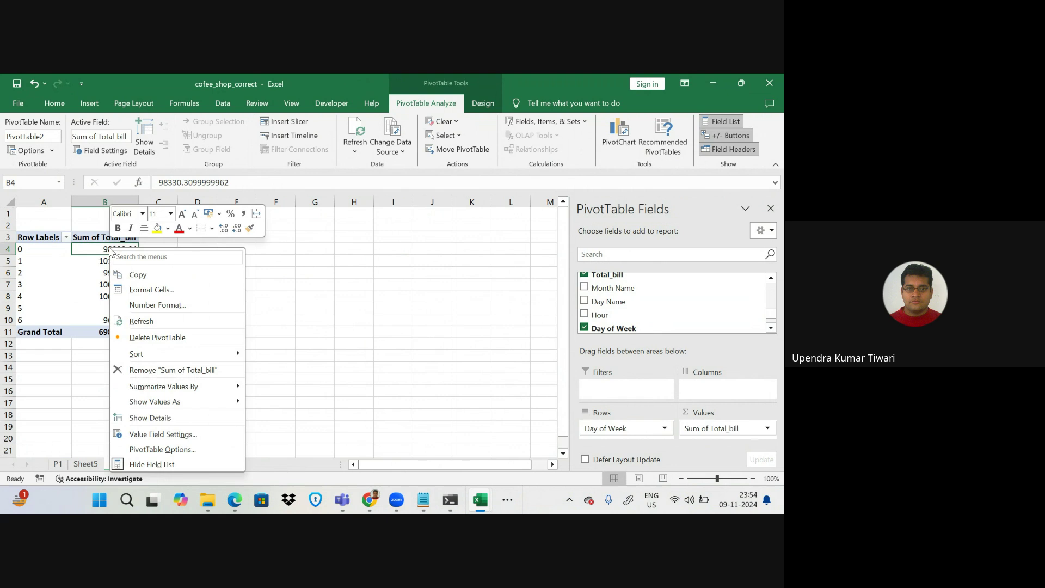
click(309, 302)
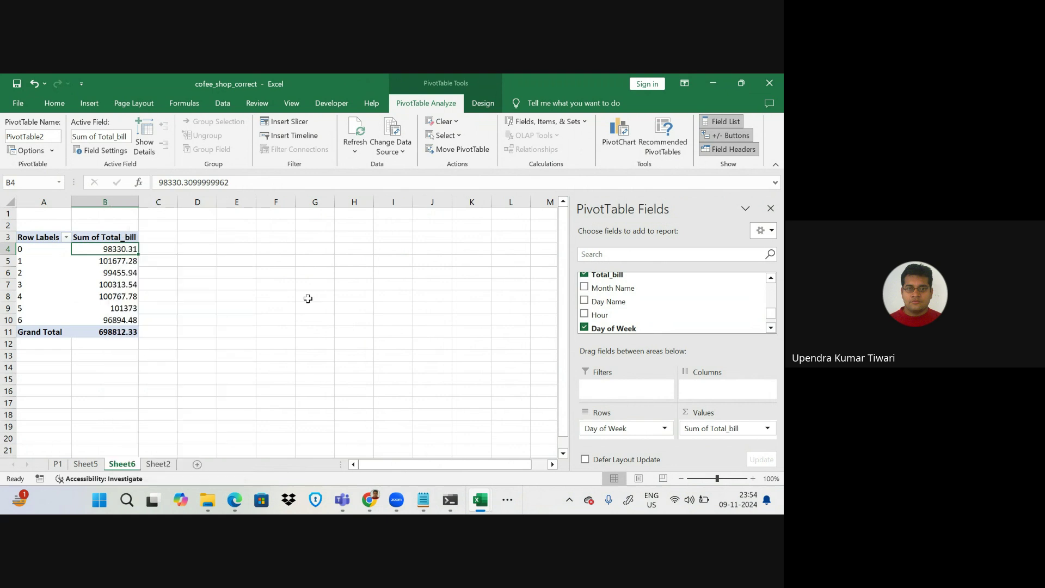
right_click(124, 248)
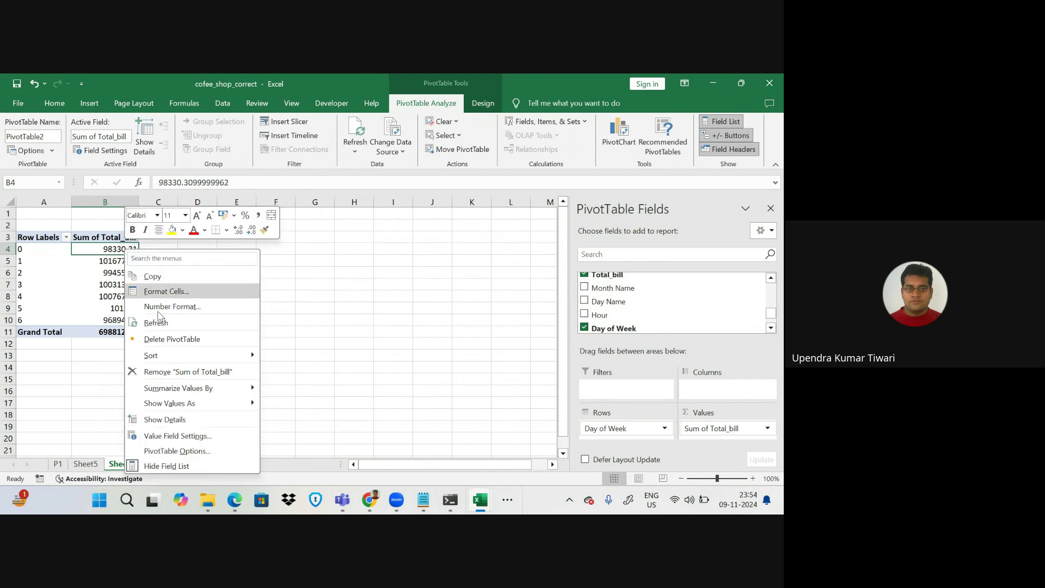
mouse_move(166, 356)
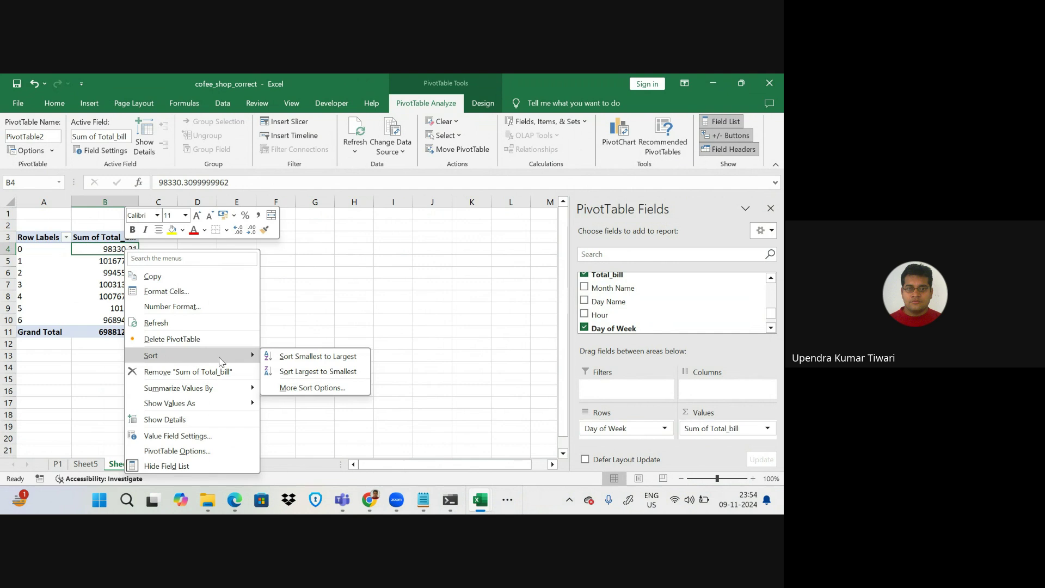
click(322, 372)
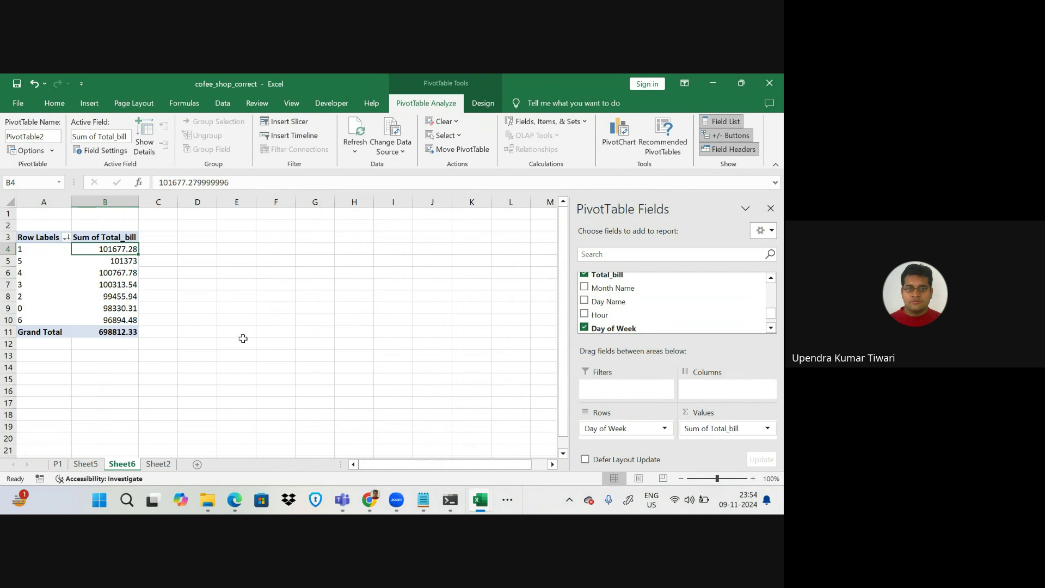
- Switch to the Google Meet call in Chrome, mute the microphone, and return to the cofee_shop_correct workbook in Excel
mouse_move(369, 499)
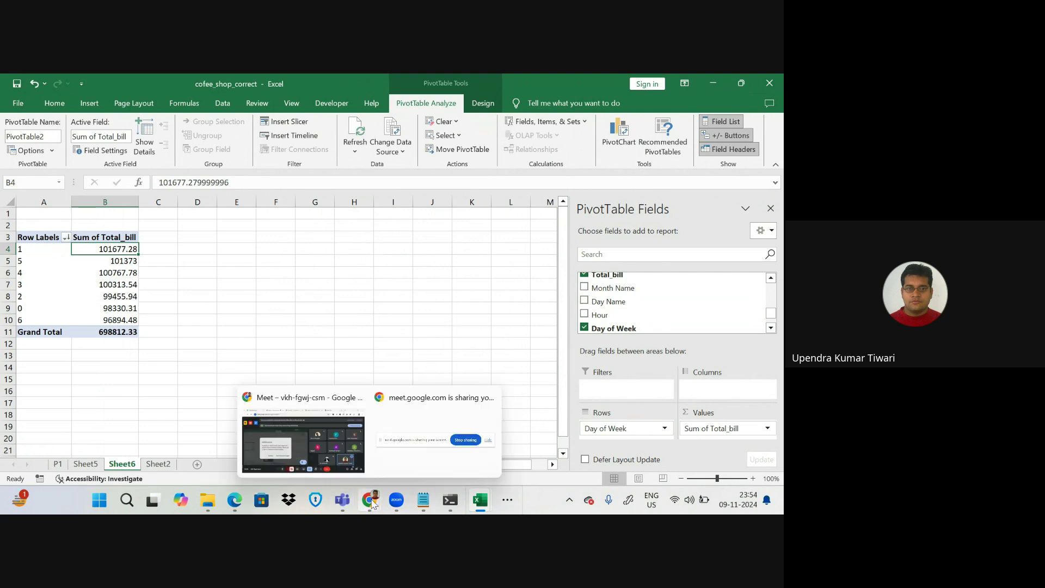
click(307, 438)
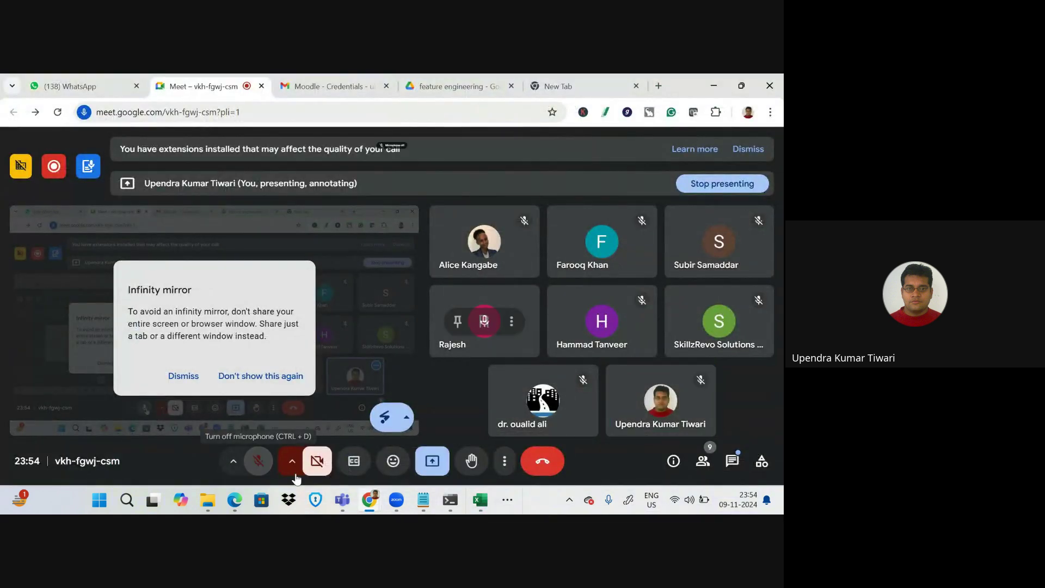
mouse_move(480, 499)
click(523, 424)
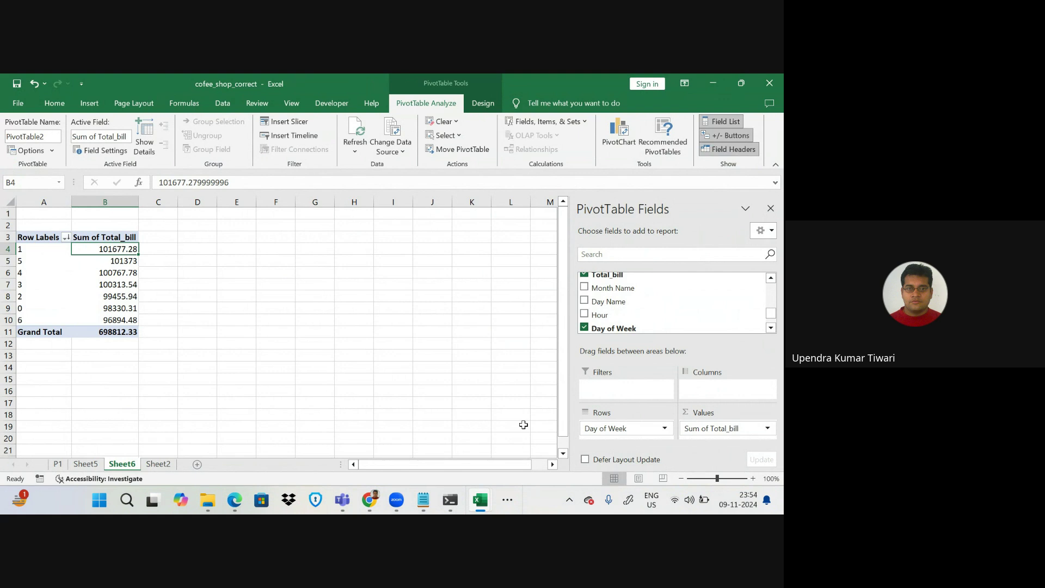
- Briefly unmute the microphone in the Google Meet call in Chrome, mute it again, and go back to the cofee_shop_correct workbook in Excel
mouse_move(369, 500)
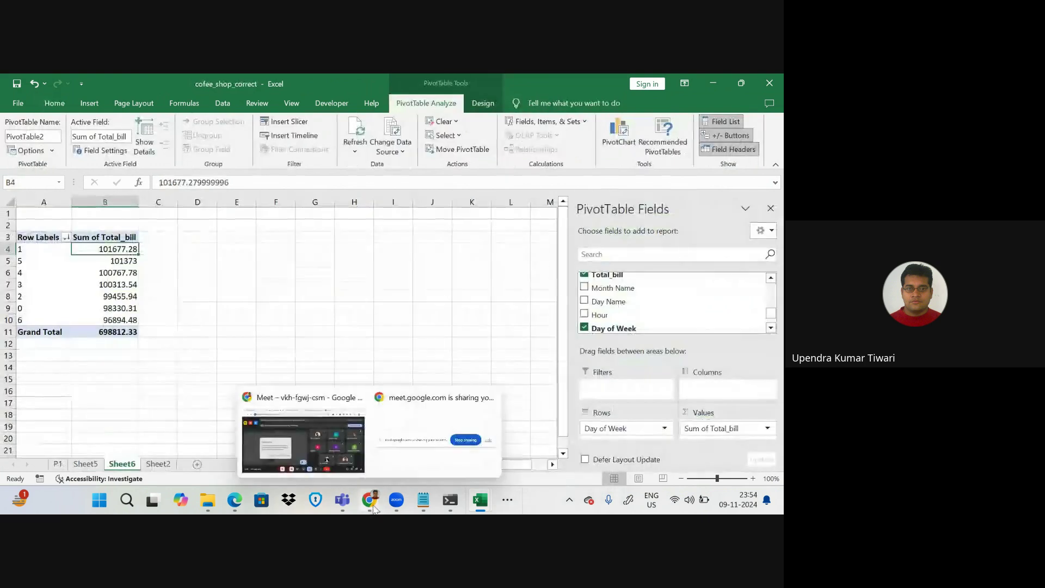
click(327, 455)
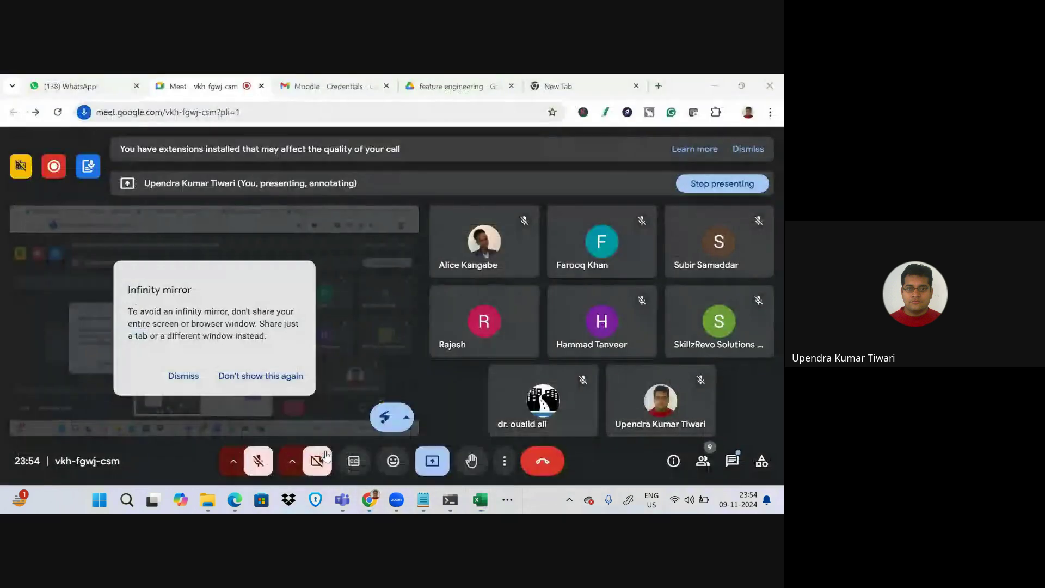
click(257, 461)
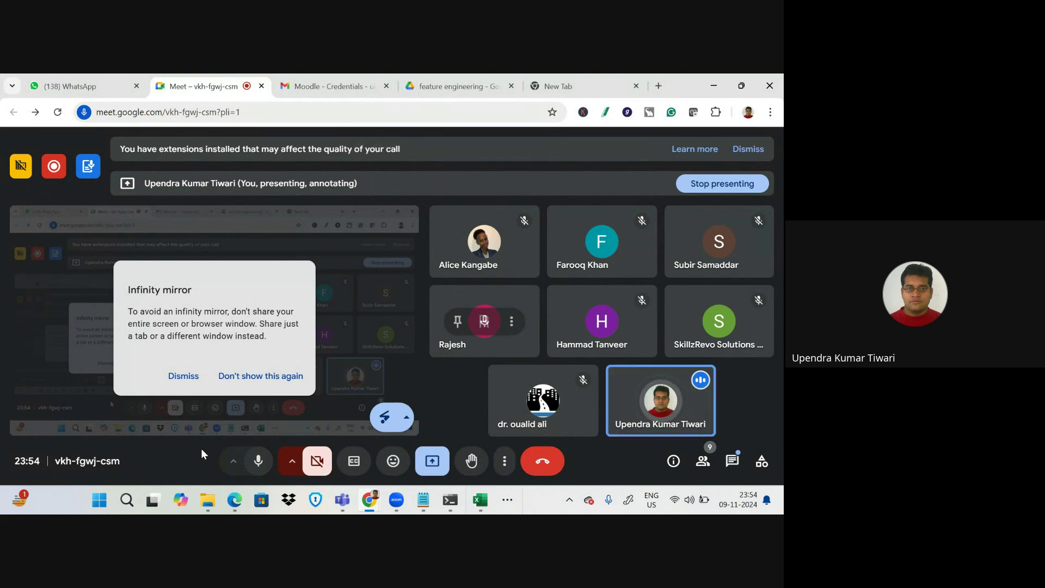
click(259, 463)
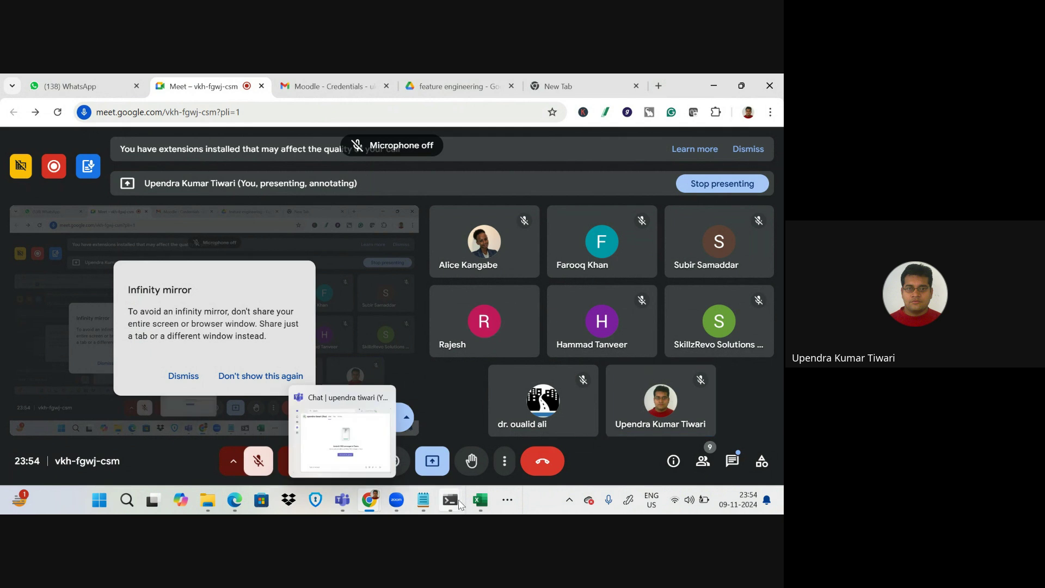
mouse_move(481, 509)
click(537, 442)
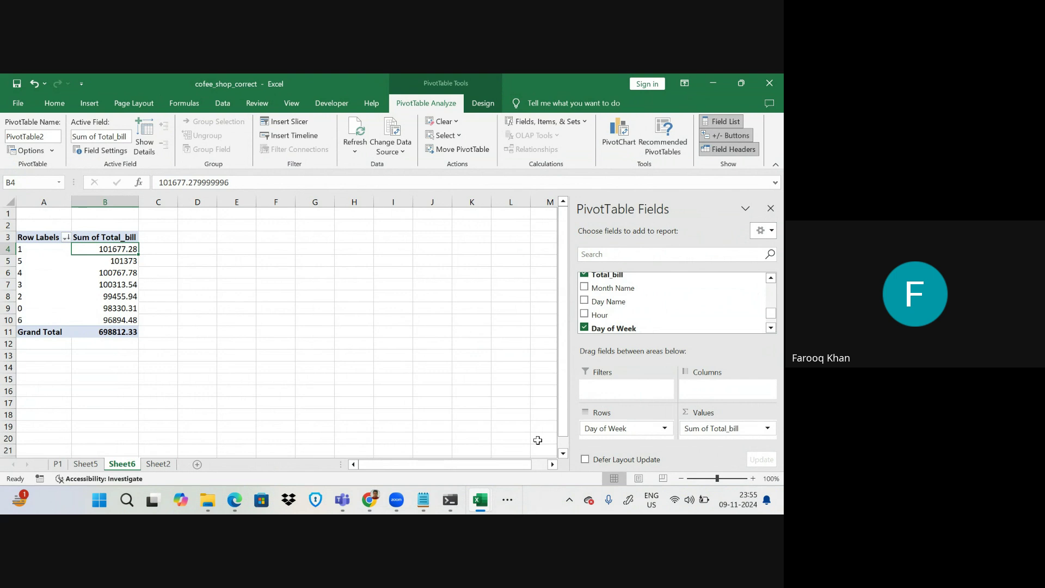
- Look at the sort options available for the PivotTable's Sum of Total_bill values without applying one
right_click(113, 253)
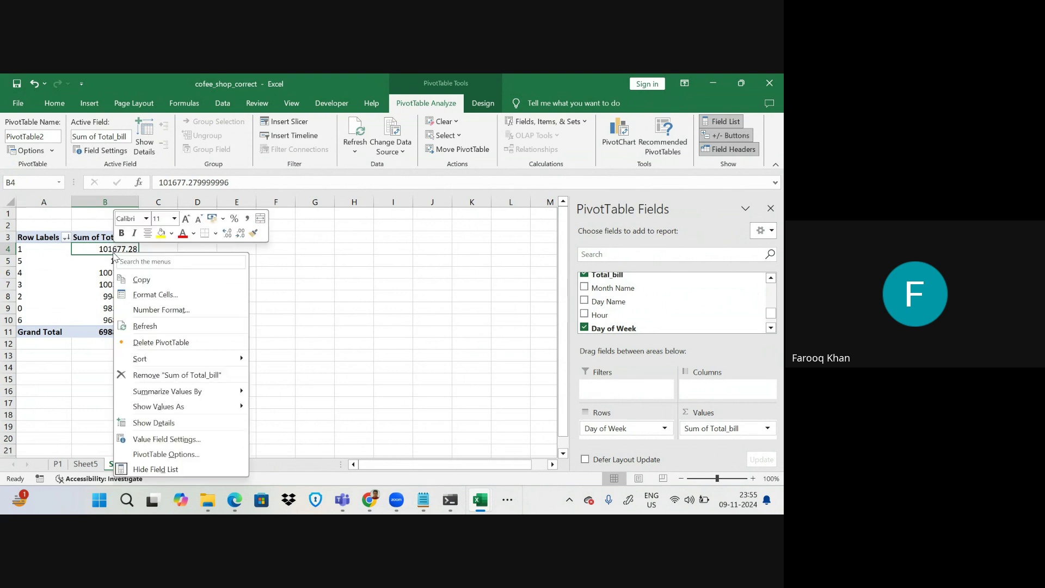
mouse_move(154, 359)
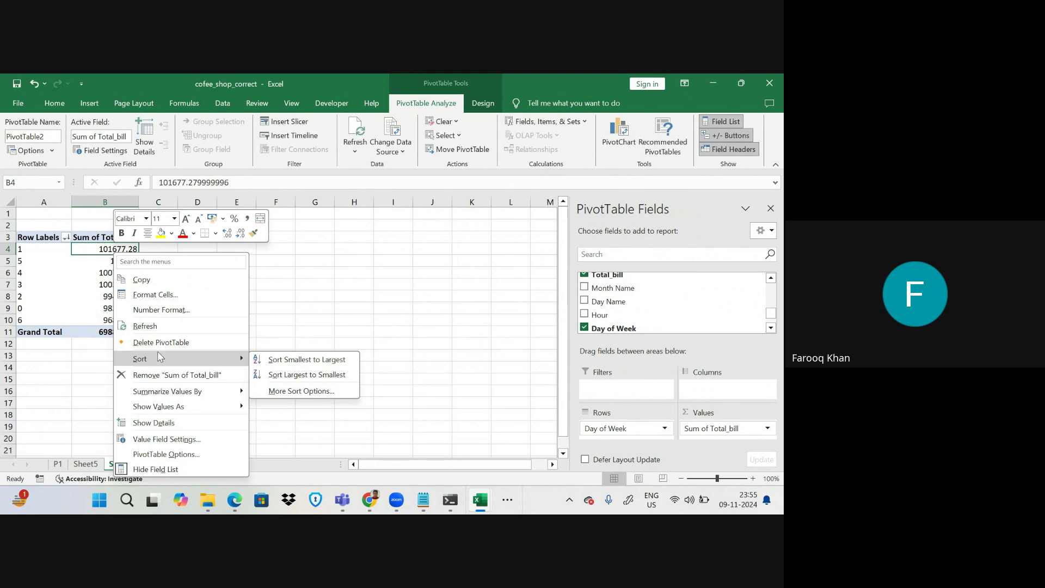
click(277, 263)
- Unmute the microphone in the Google Meet call in Chrome, and return to the cofee_shop_correct workbook in Excel
mouse_move(370, 499)
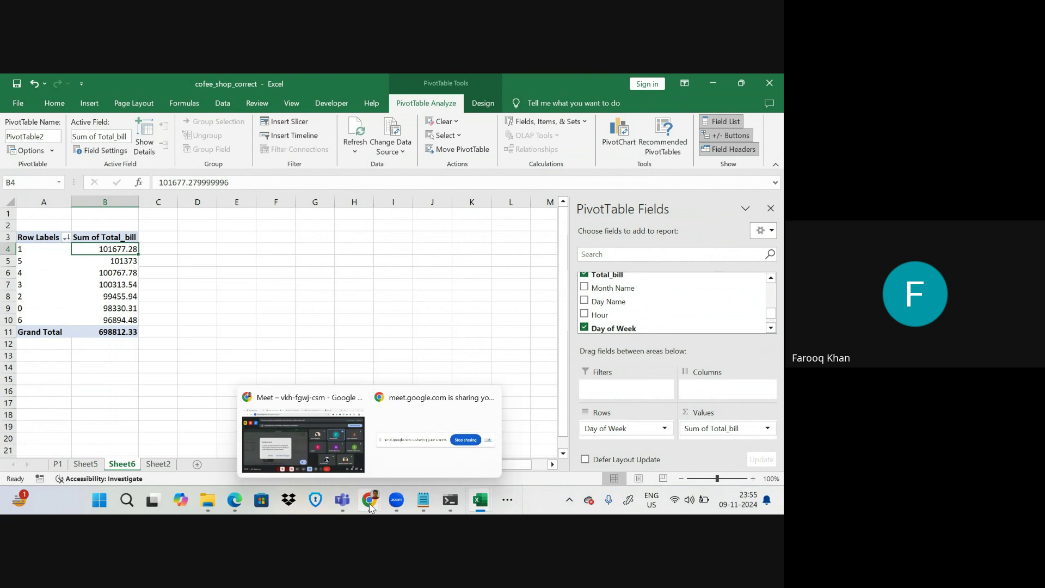
click(313, 436)
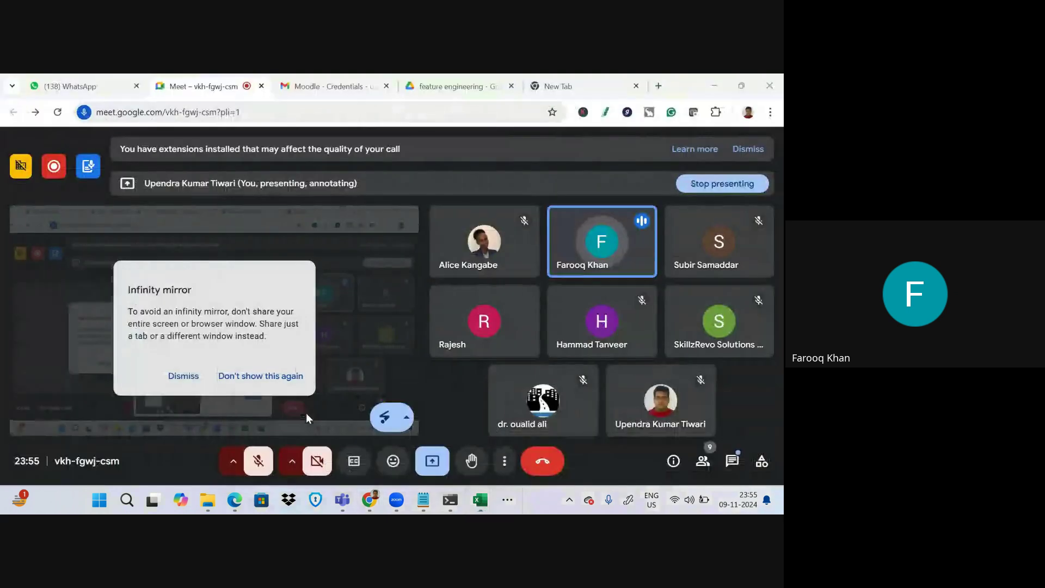
click(262, 463)
mouse_move(475, 499)
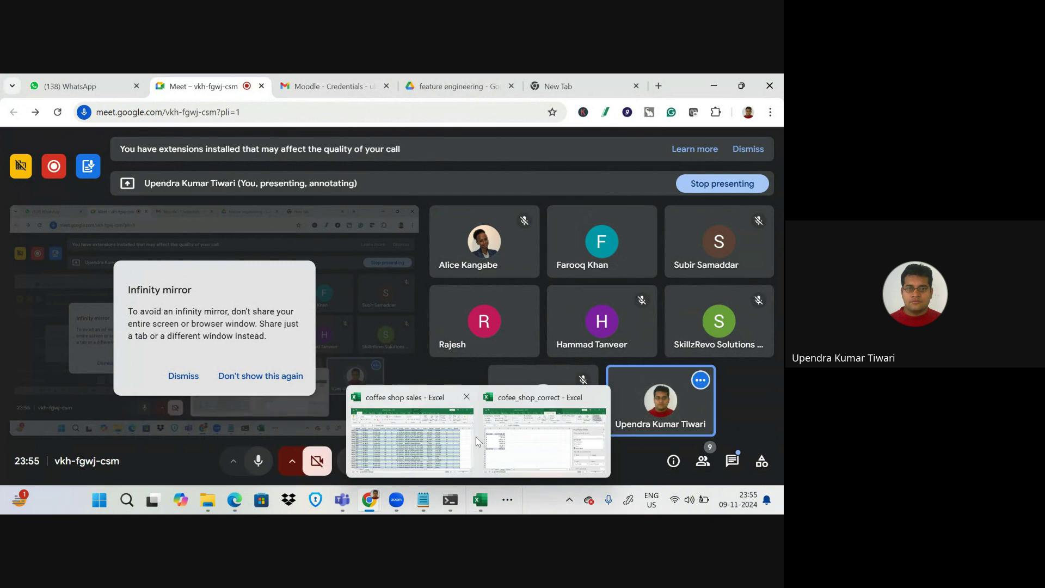
click(509, 431)
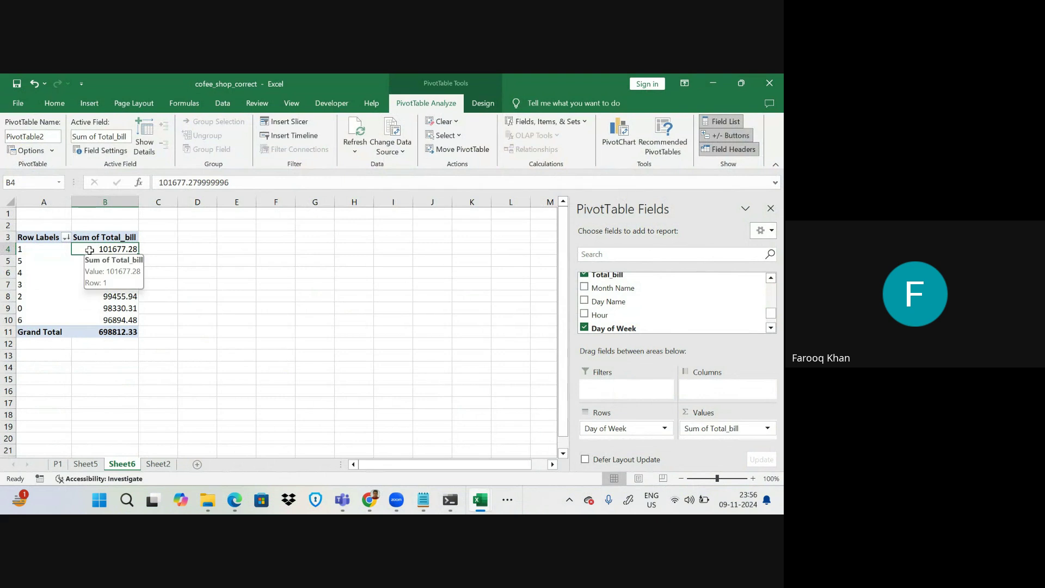
- Switch to the Google Meet call in Chrome and stop presenting the screen
mouse_move(364, 509)
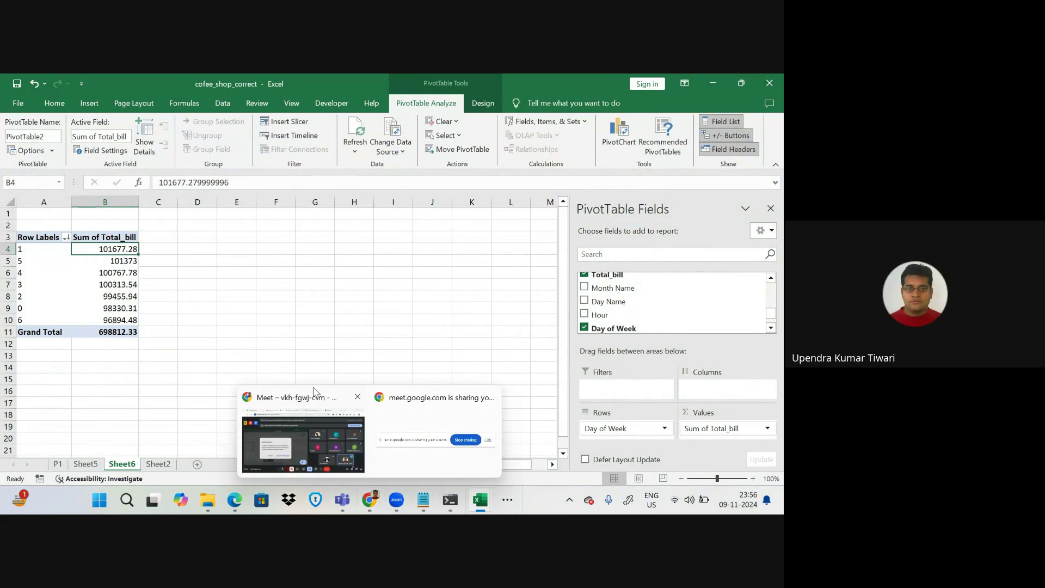
click(303, 435)
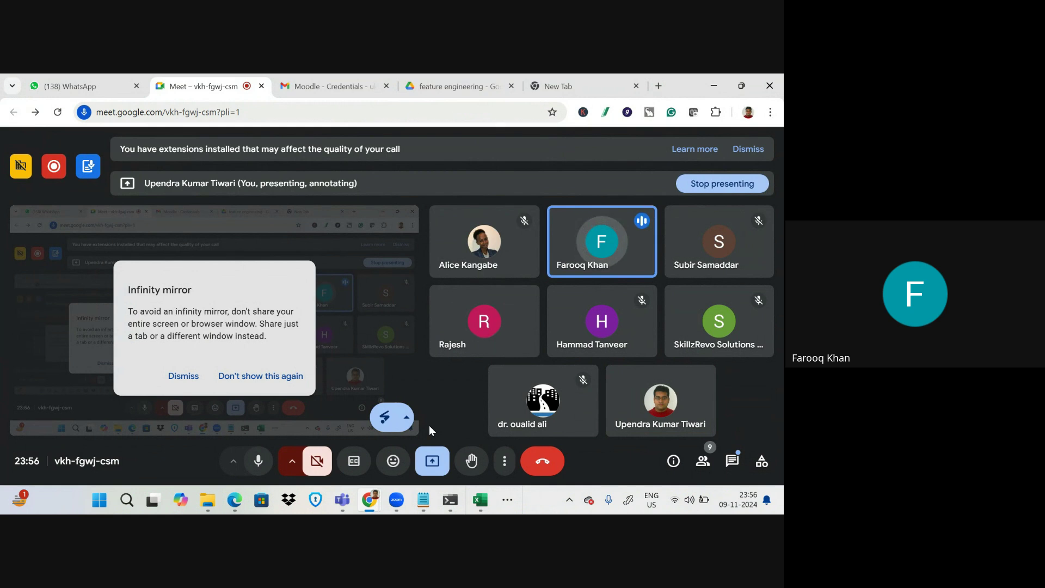
click(722, 183)
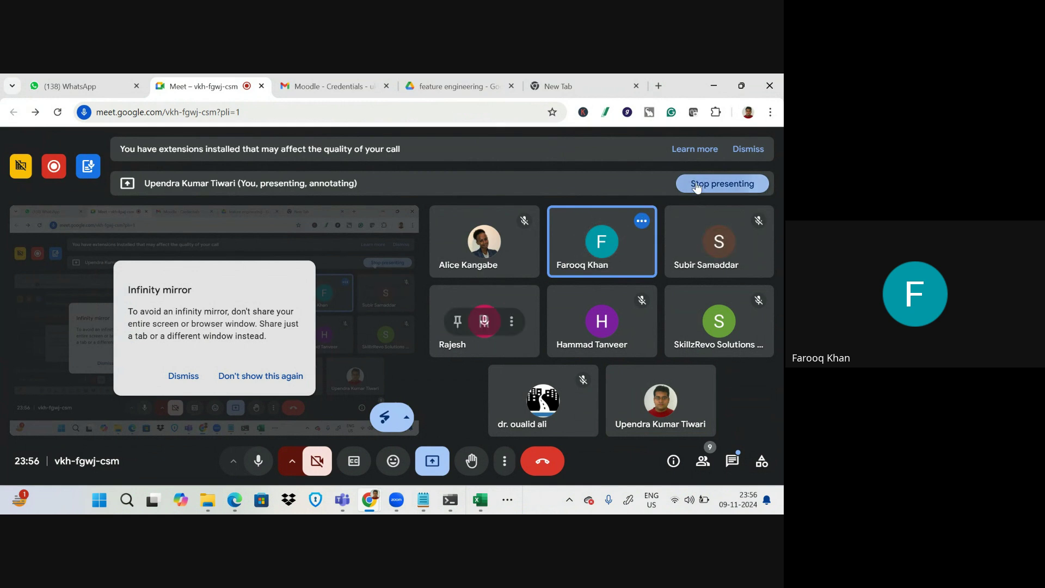
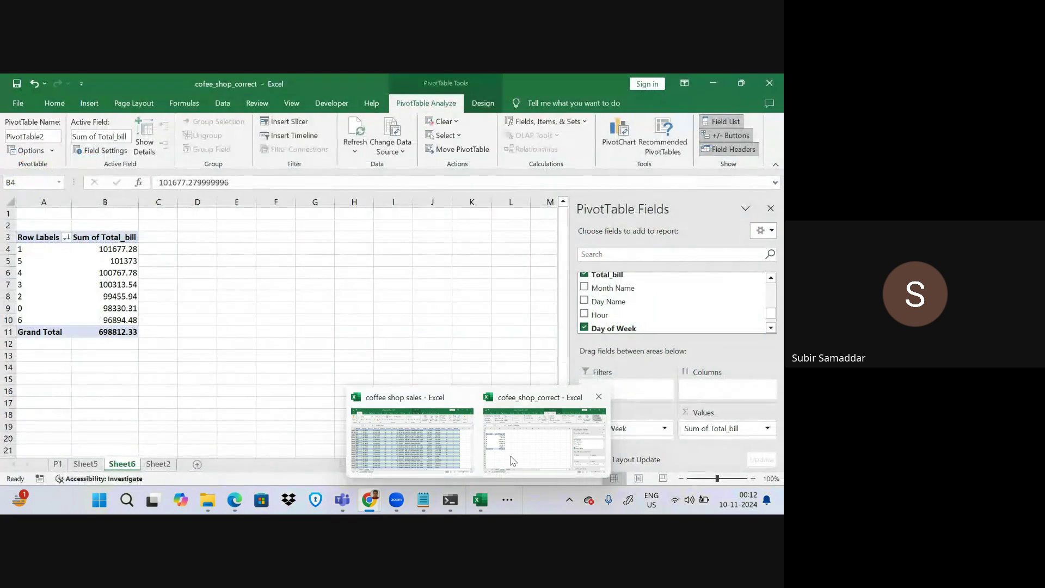
- Hide the screen-sharing notice over the cofee_shop_correct workbook, and read the task-wise breakdown of questions in the coffee shop sales analysis PDF in Edge
click(510, 460)
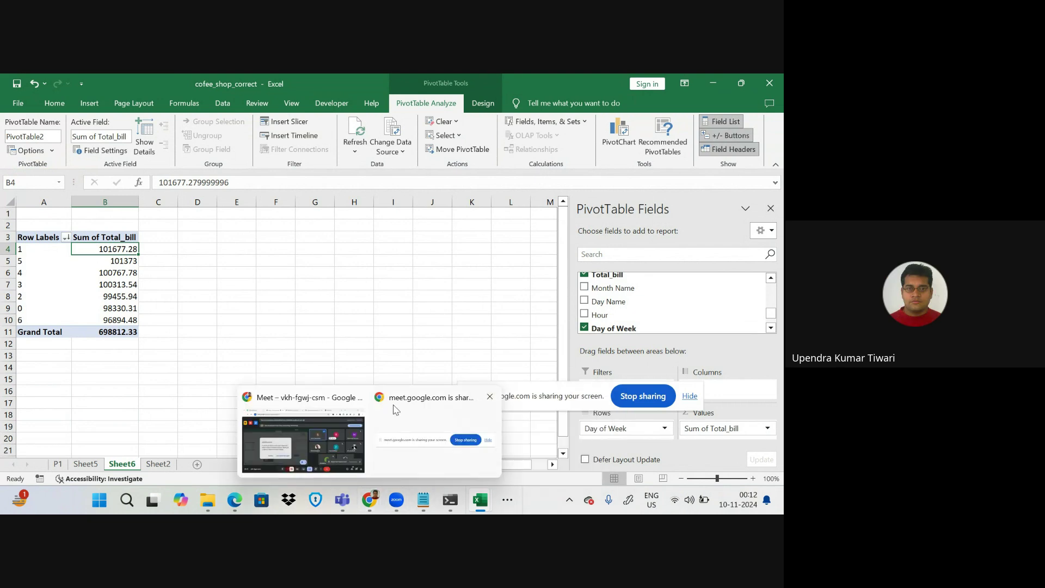
click(689, 397)
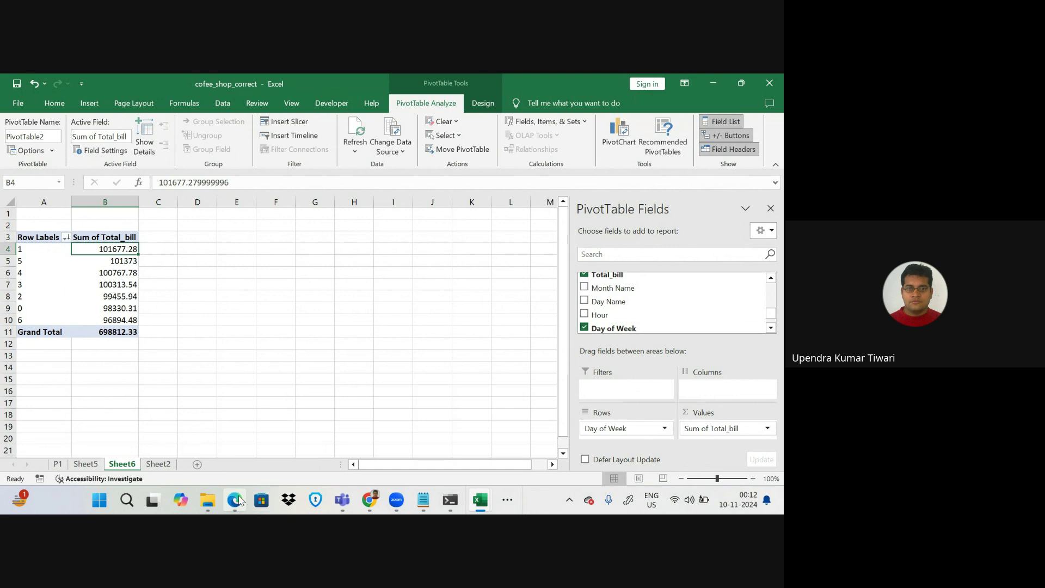
mouse_move(234, 499)
click(217, 415)
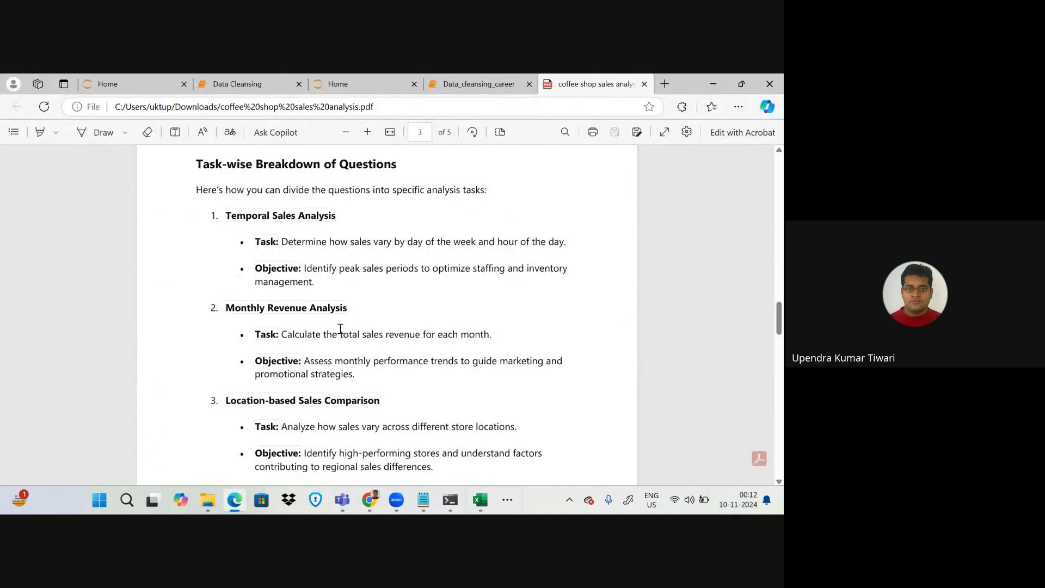
scroll(337, 332, down, 2)
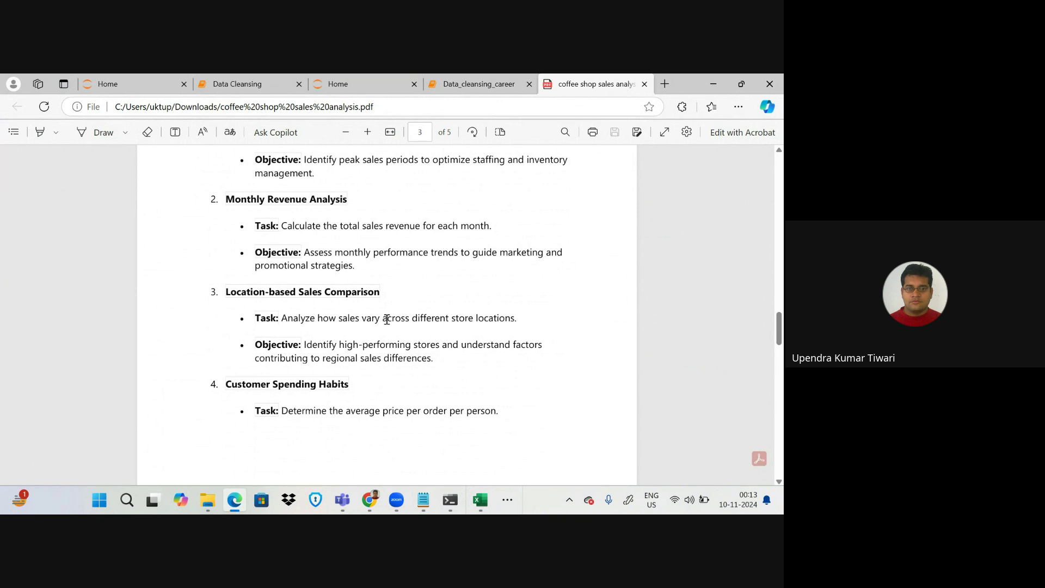
scroll(498, 412, down, 3)
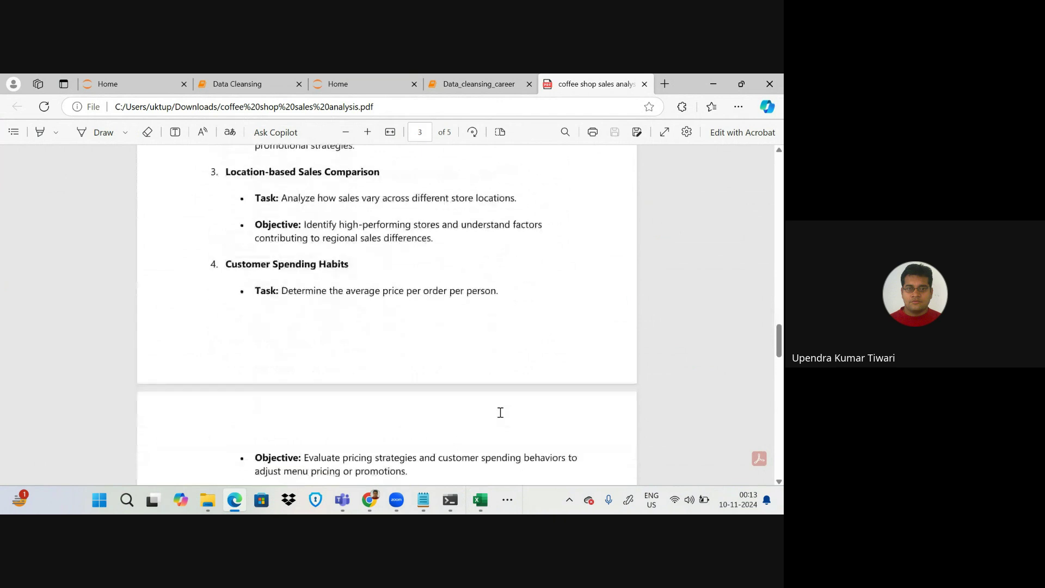
scroll(496, 410, up, 1)
- Switch to the Google Meet call in Chrome, and mute the microphone briefly before unmuting it again
mouse_move(481, 500)
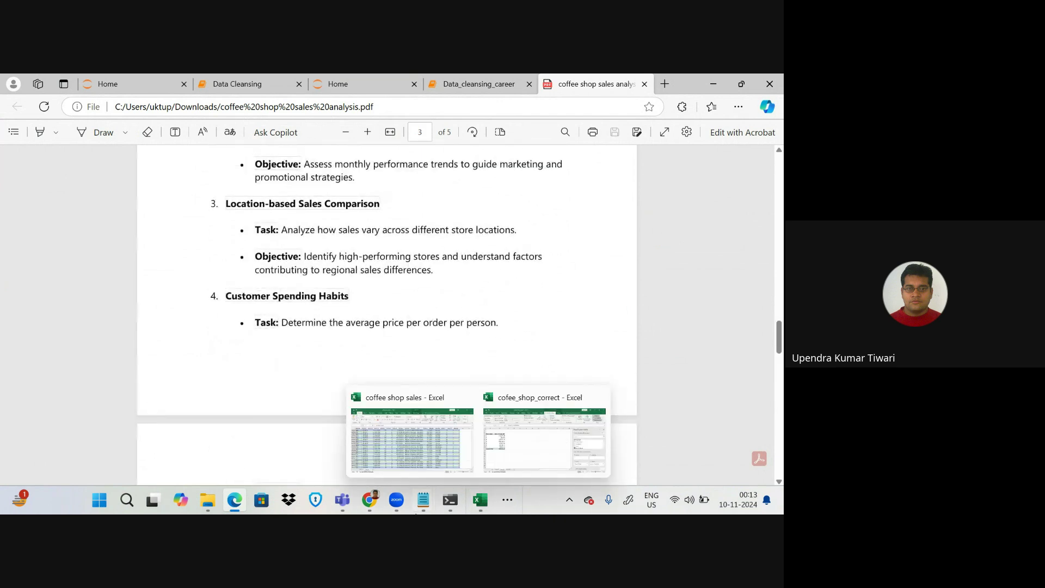
mouse_move(369, 500)
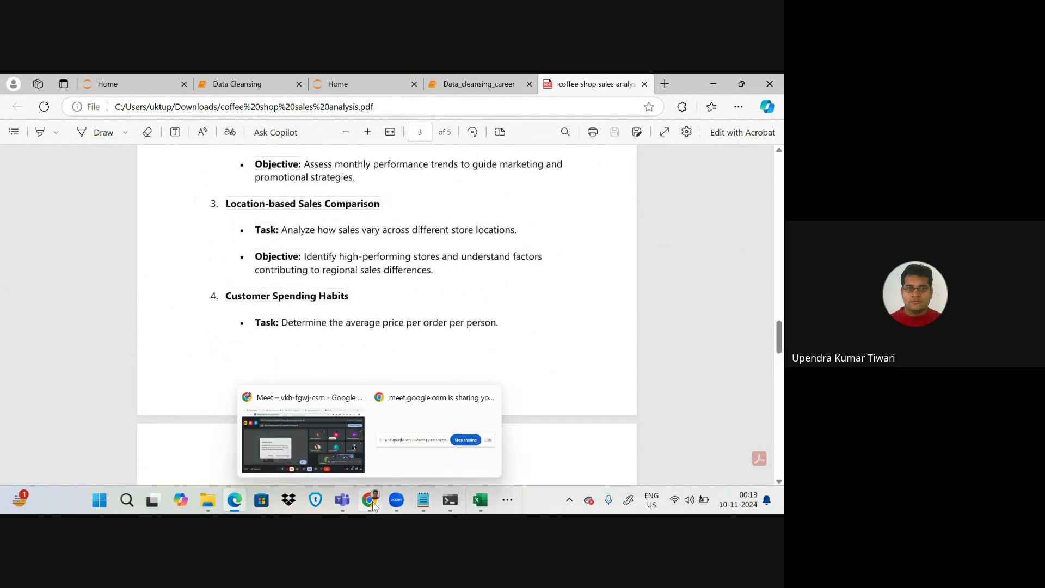
click(288, 411)
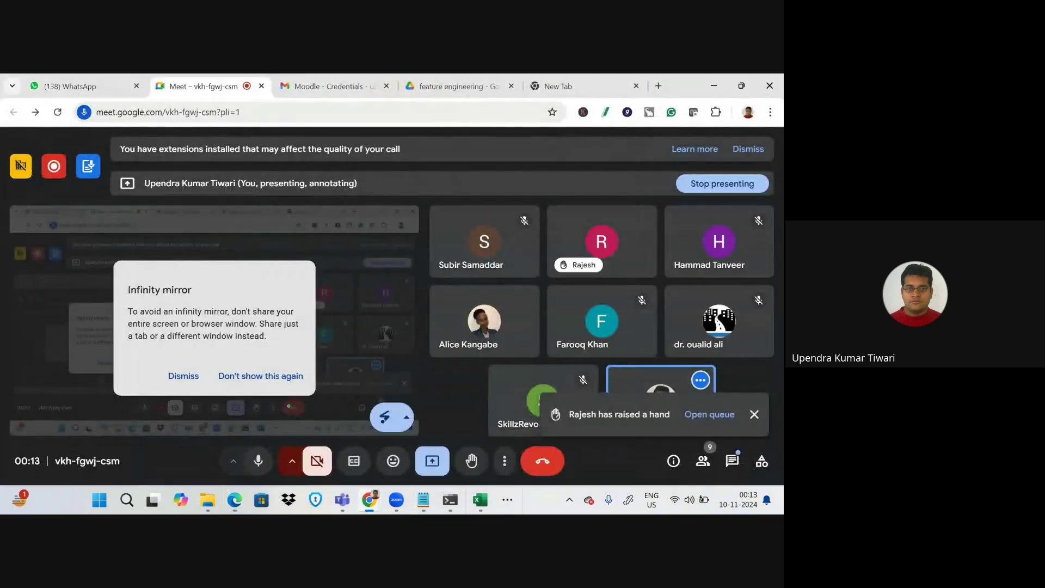
click(253, 462)
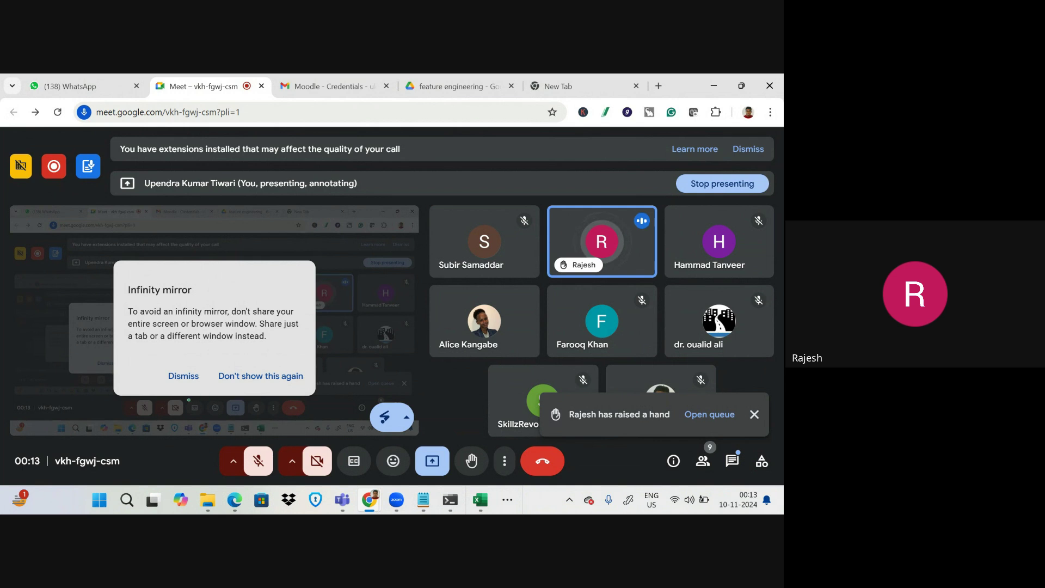
click(258, 465)
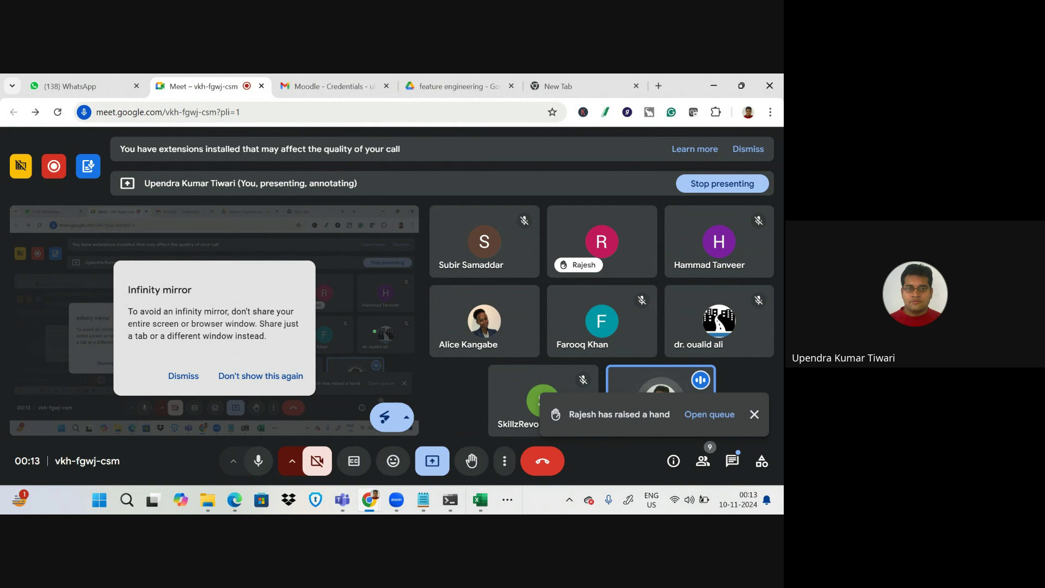
- Return to the cofee_shop_correct workbook in Excel, and review the day-of-week PivotTable on Sheet6 and the source data on Sheet2
mouse_move(480, 500)
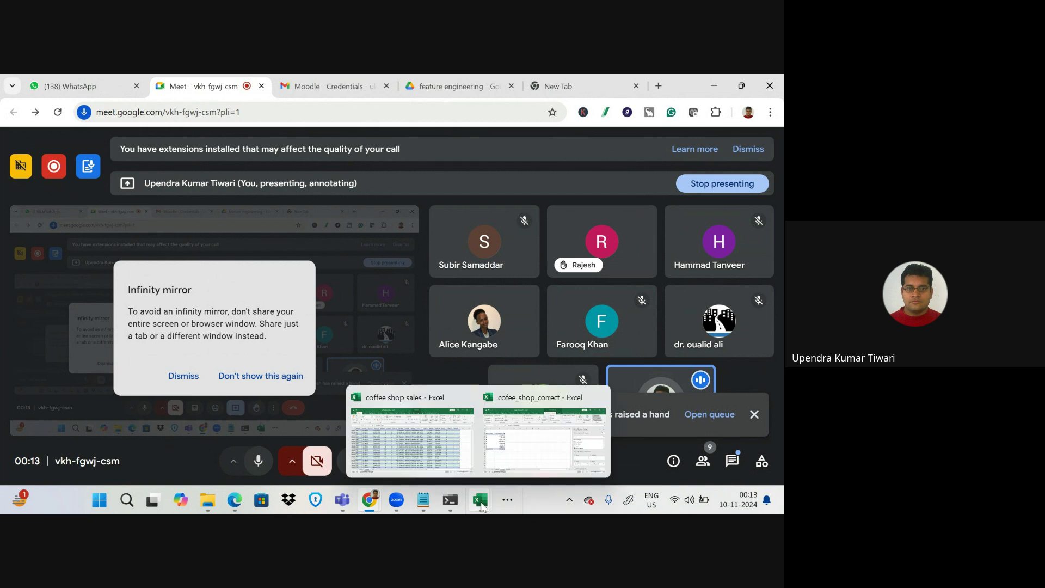
click(512, 430)
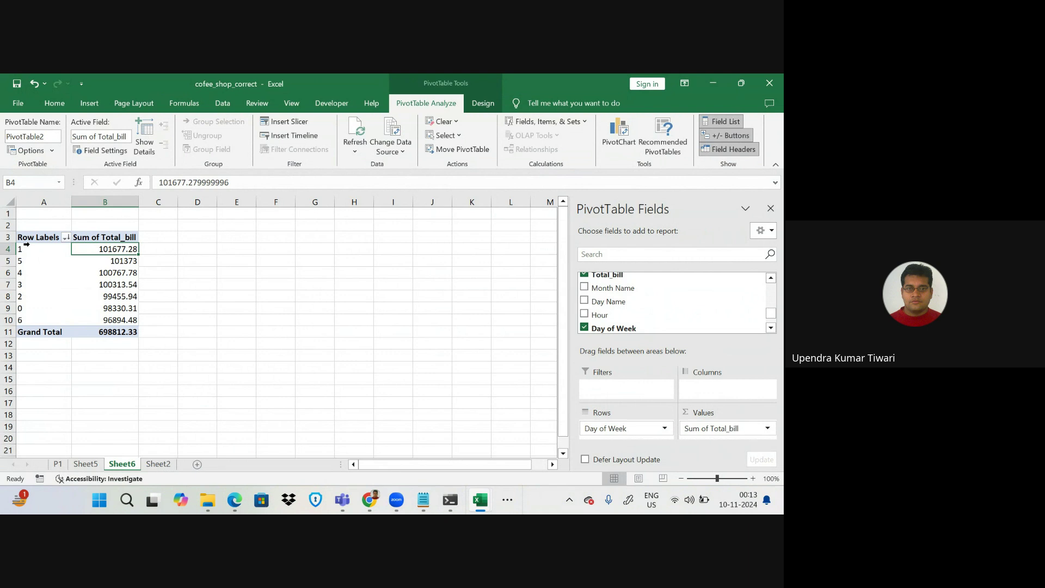
mouse_move(118, 252)
mouse_move(63, 310)
click(158, 465)
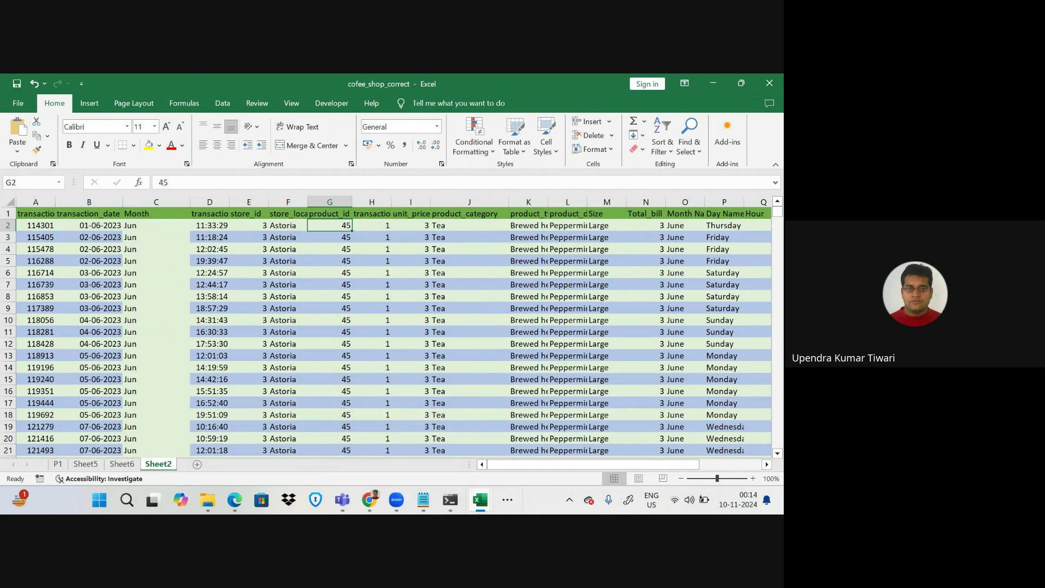
- Mute the microphone in the Google Meet call in Chrome, and switch to the coffee shop sales analysis PDF in Edge
mouse_move(365, 504)
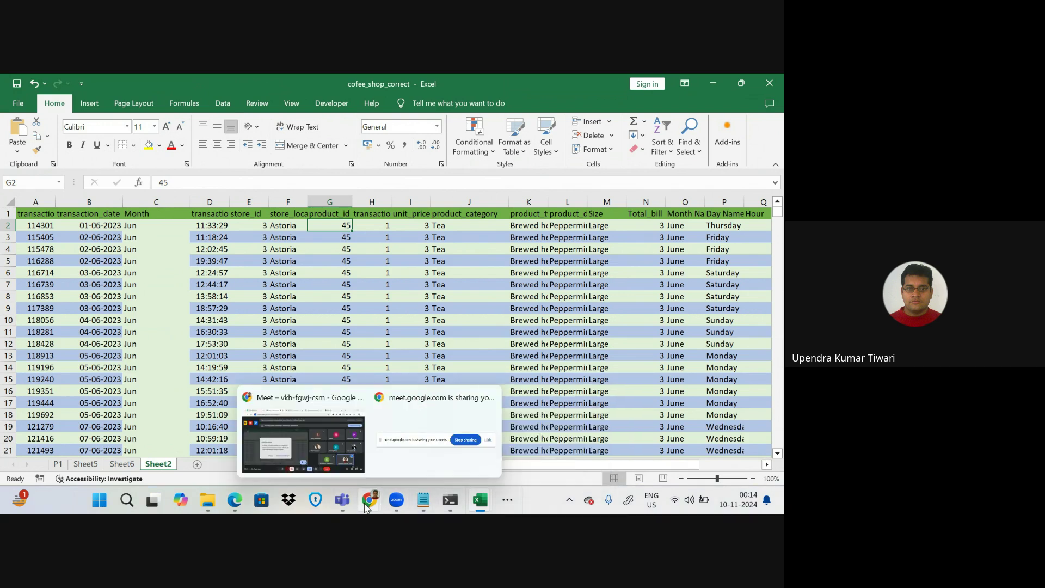
click(303, 442)
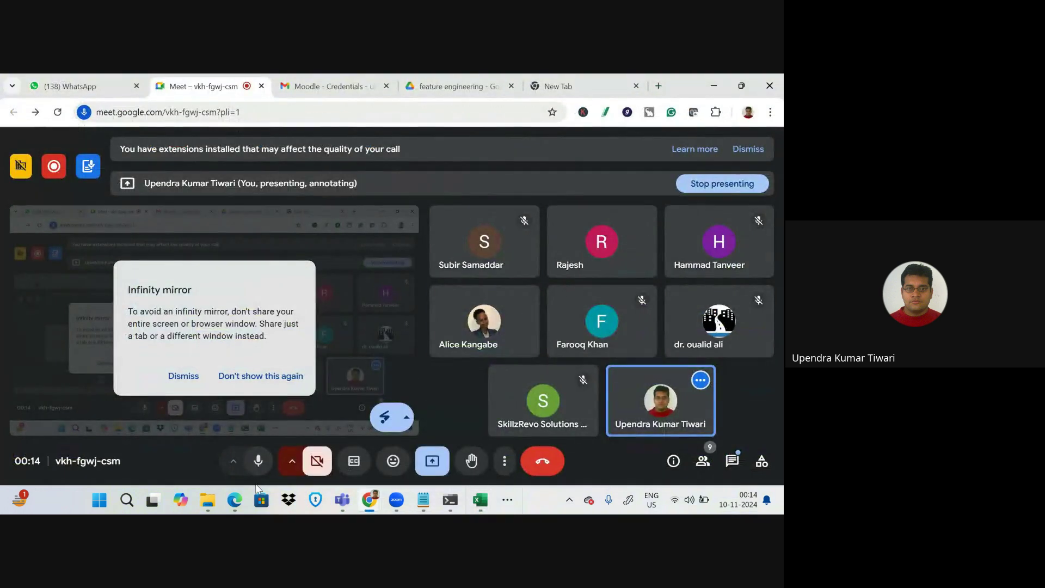
click(253, 462)
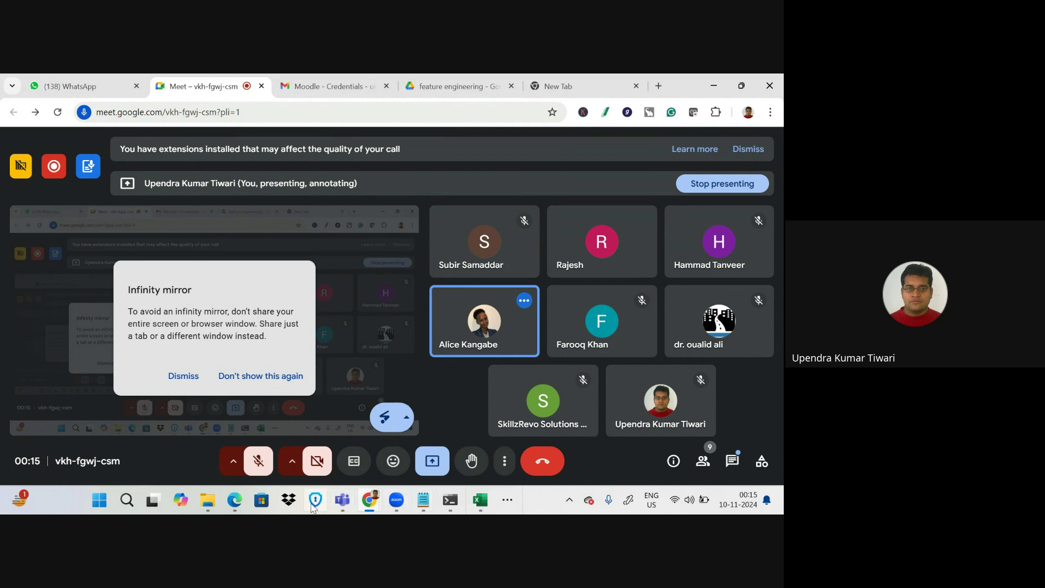
click(234, 500)
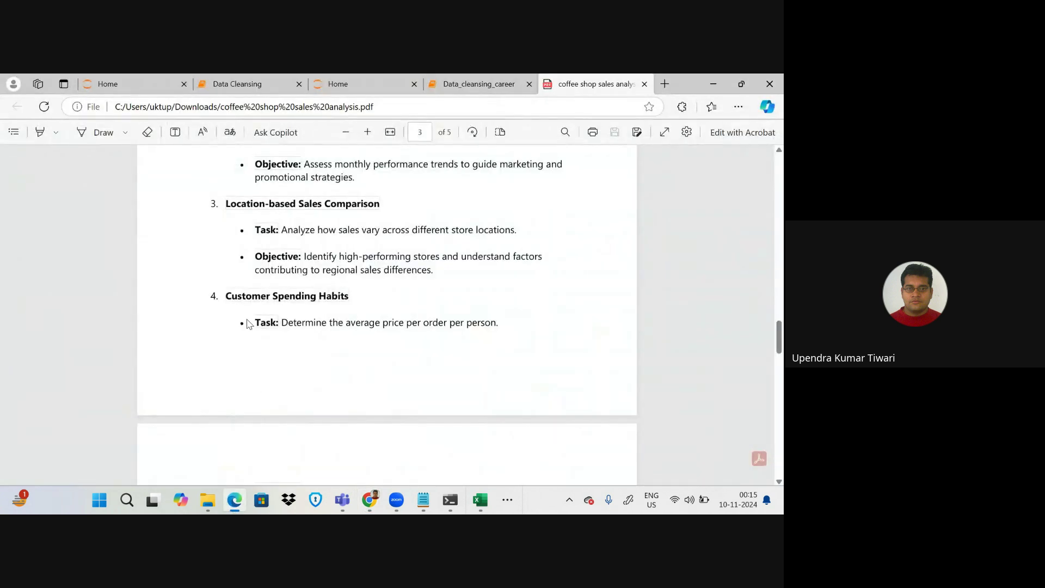
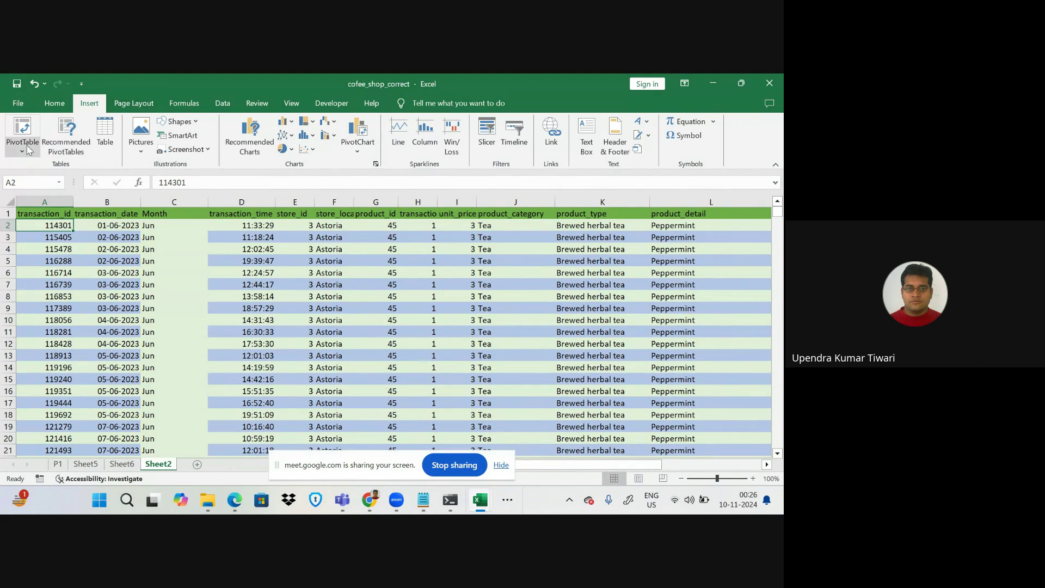
- Create a PivotTable from the Sheet2 data range $A$1:$S$149117 on a new worksheet
click(43, 167)
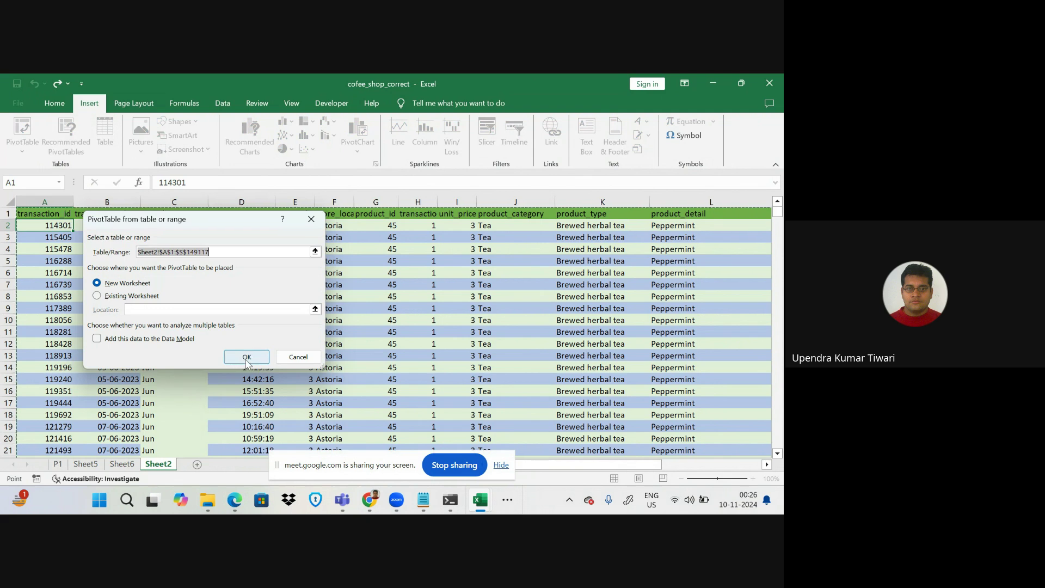
click(247, 358)
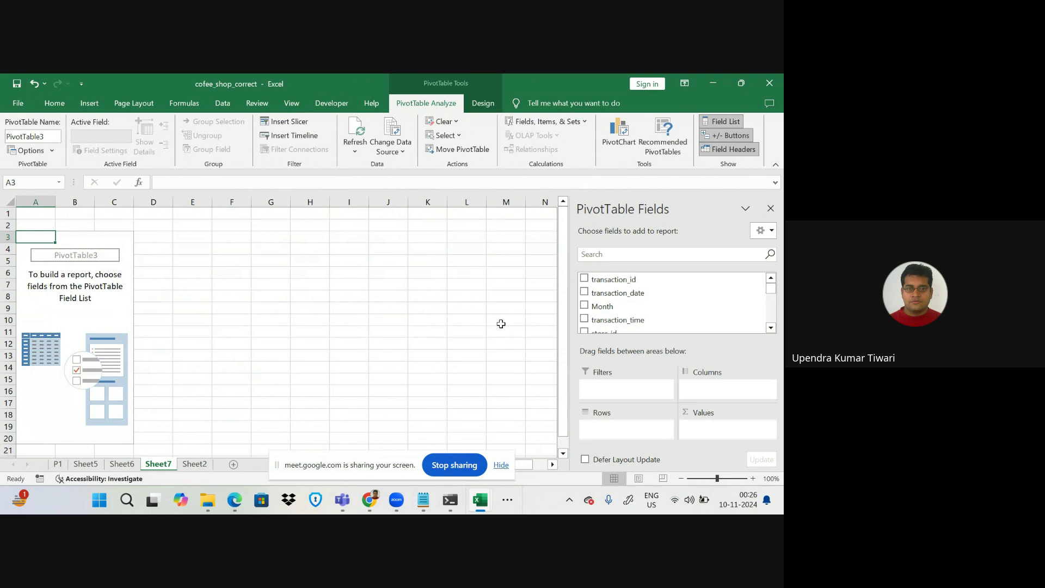
- Try transaction_id as the PivotTable's row field, look through the listed IDs, and remove the field
click(585, 278)
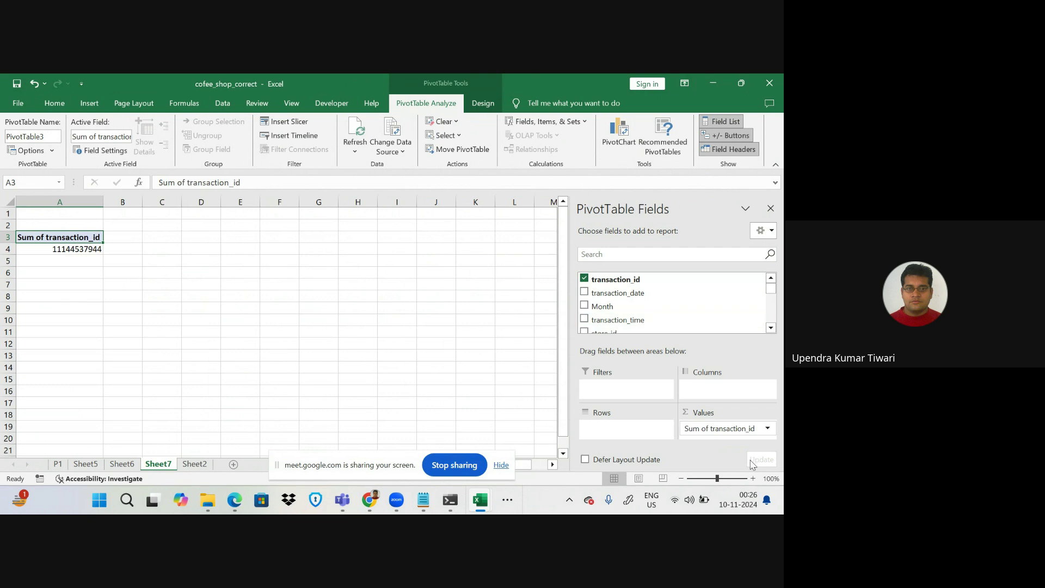
drag(723, 430, 626, 430)
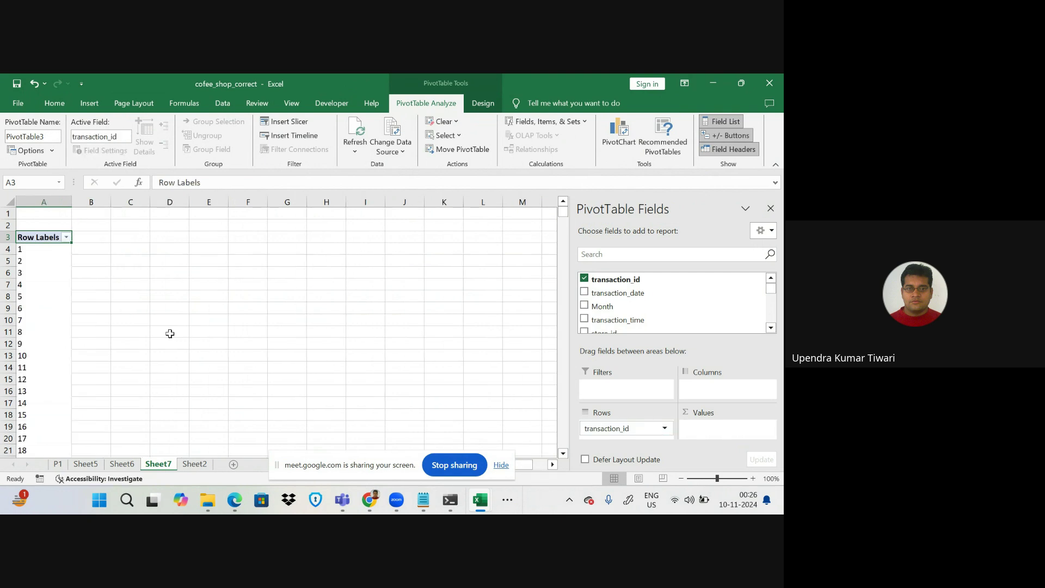
scroll(98, 374, down, 15)
scroll(98, 374, down, 18)
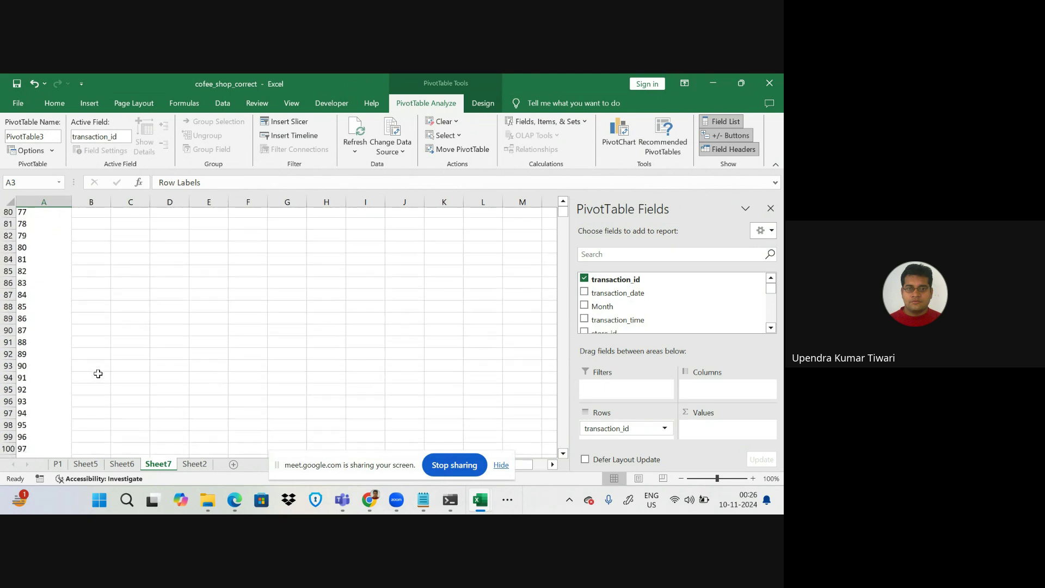
scroll(98, 374, up, 20)
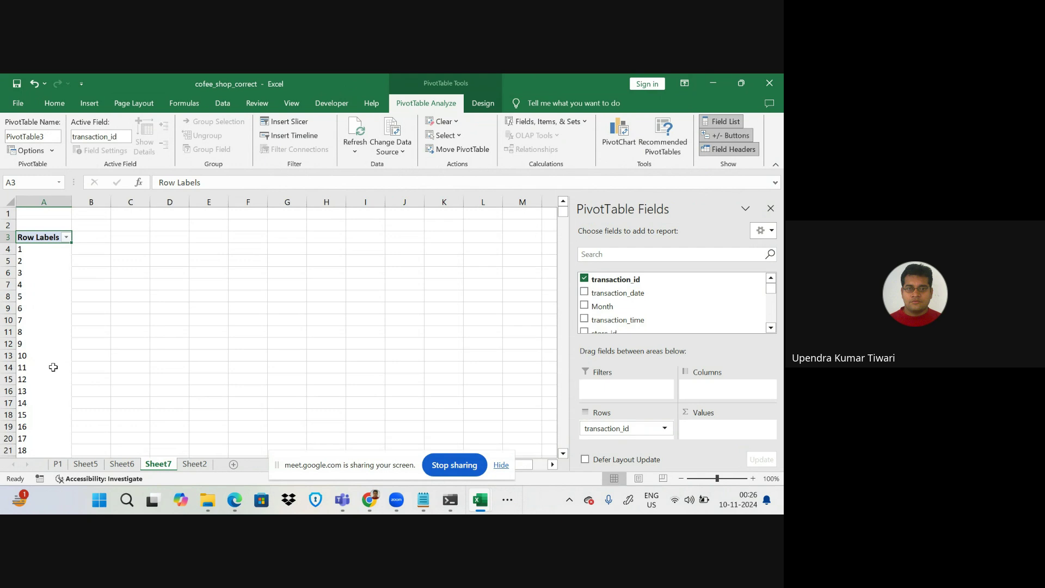
scroll(52, 366, down, 2)
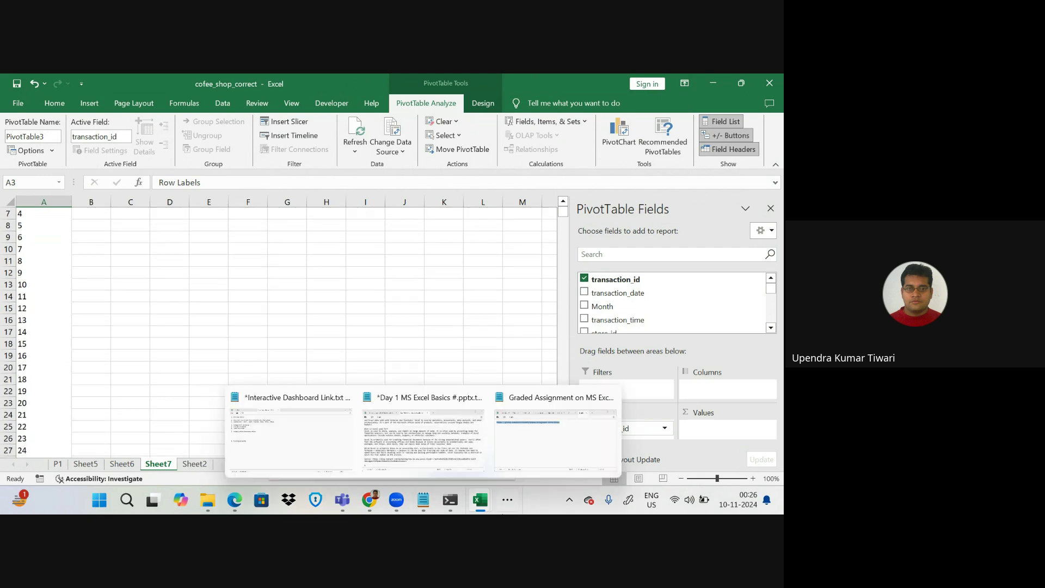
drag(651, 429, 569, 345)
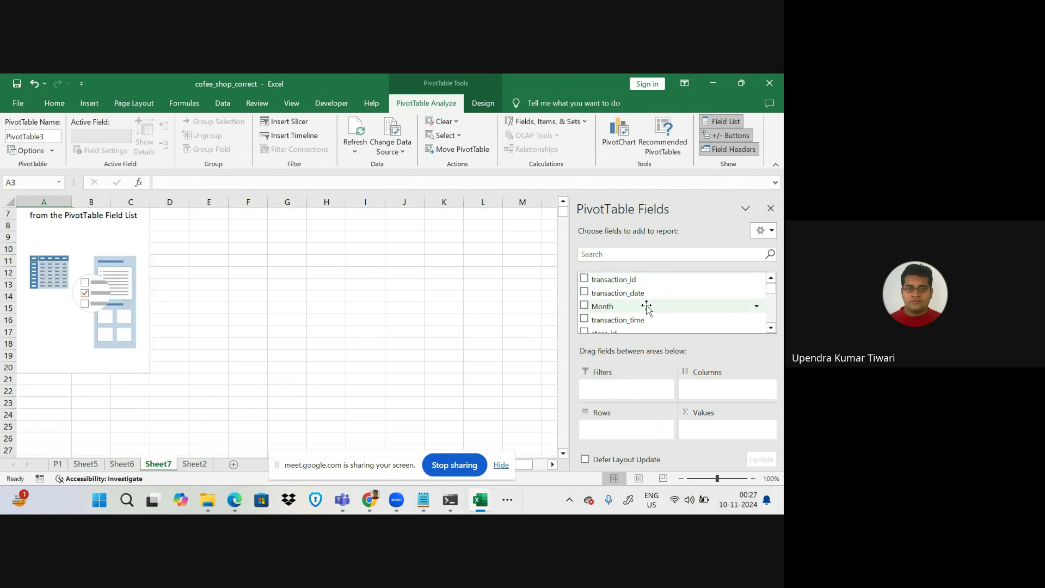
- Add product_id to the PivotTable as the row field instead of a summed value
scroll(647, 306, down, 2)
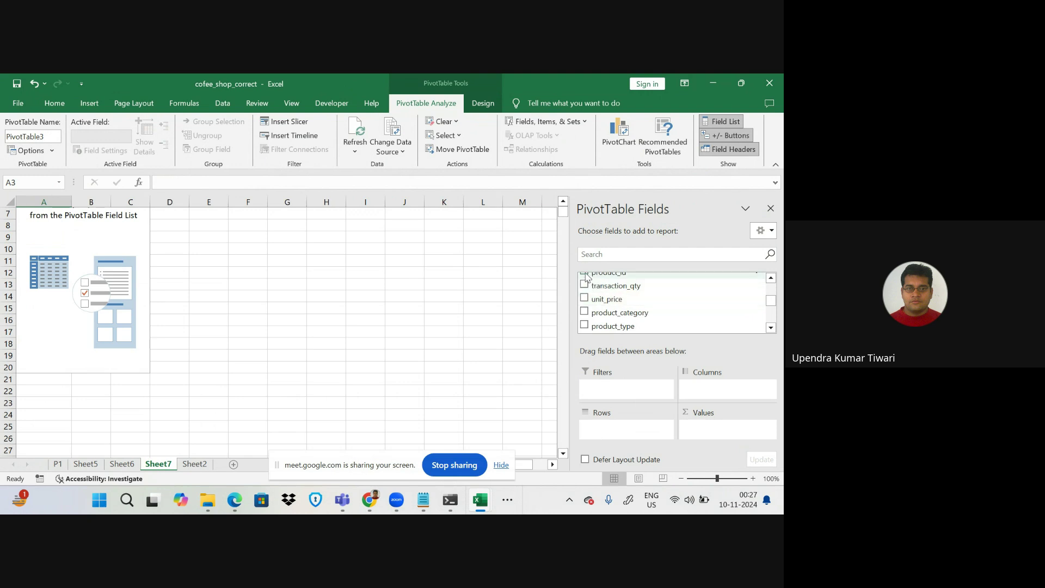
click(585, 275)
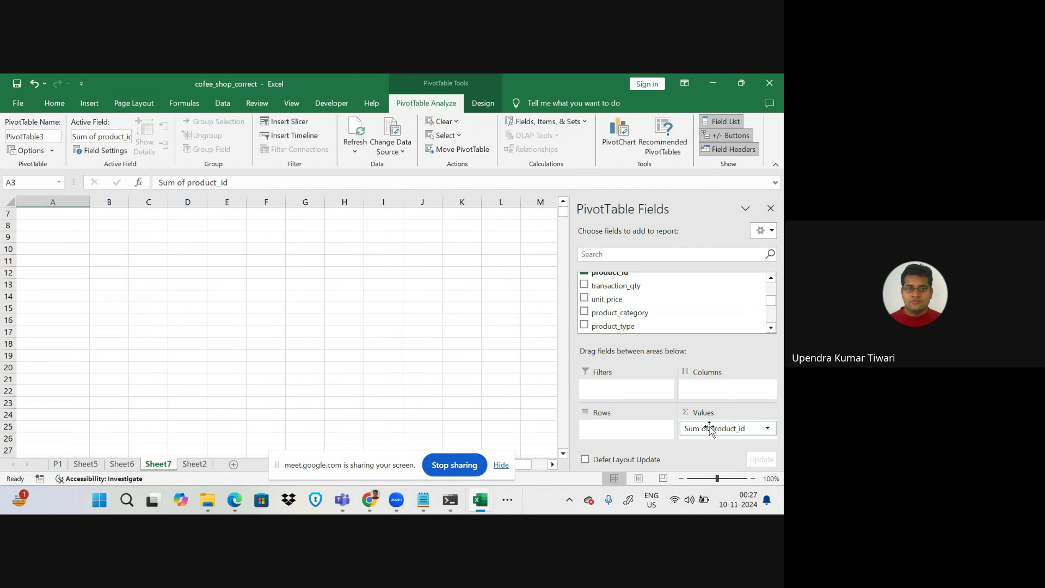
drag(709, 428, 647, 428)
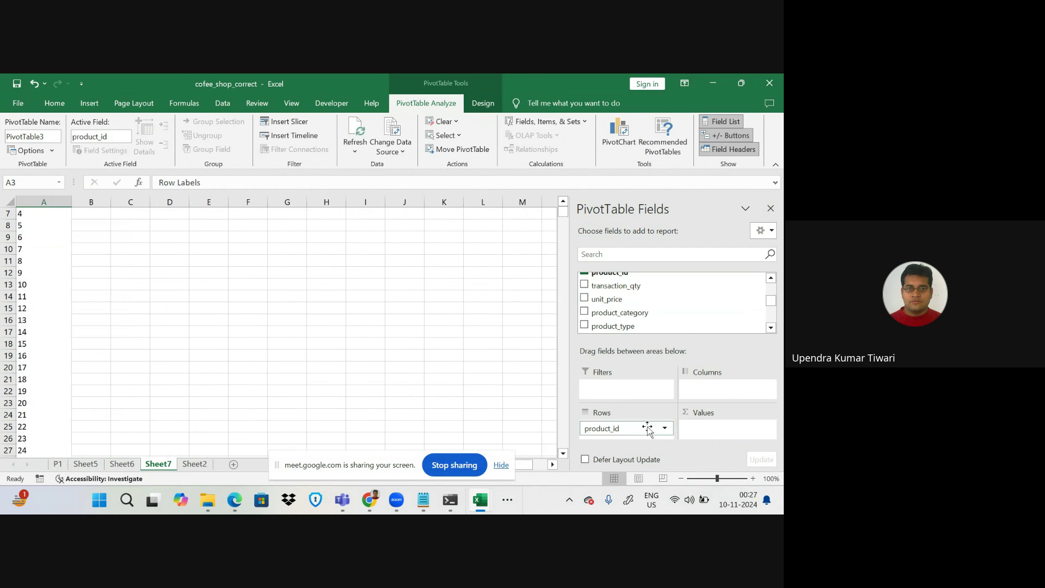
- Look through the product_id row labels and remove product_id from the PivotTable rows
scroll(238, 347, down, 20)
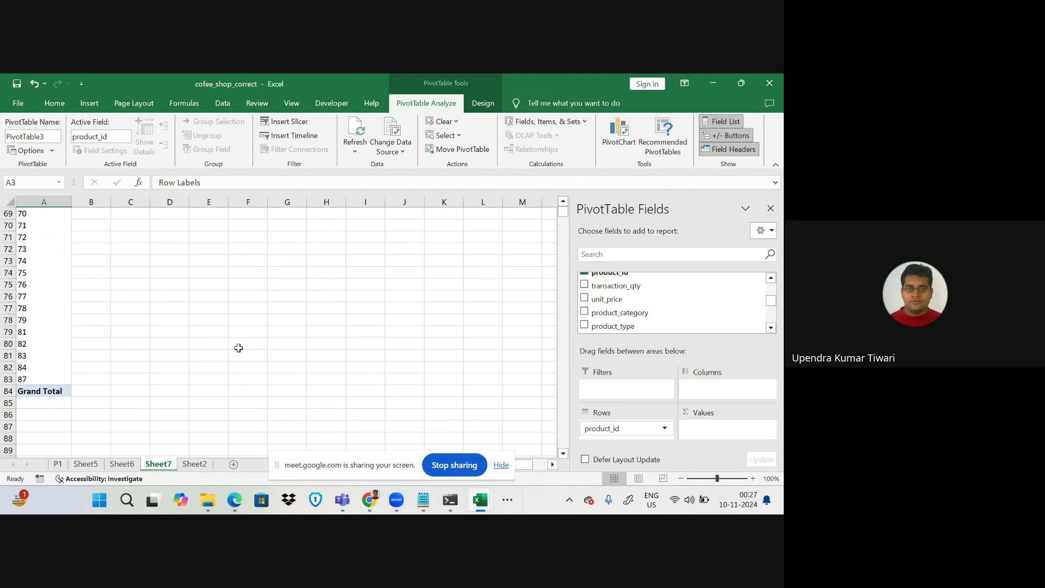
scroll(238, 347, up, 20)
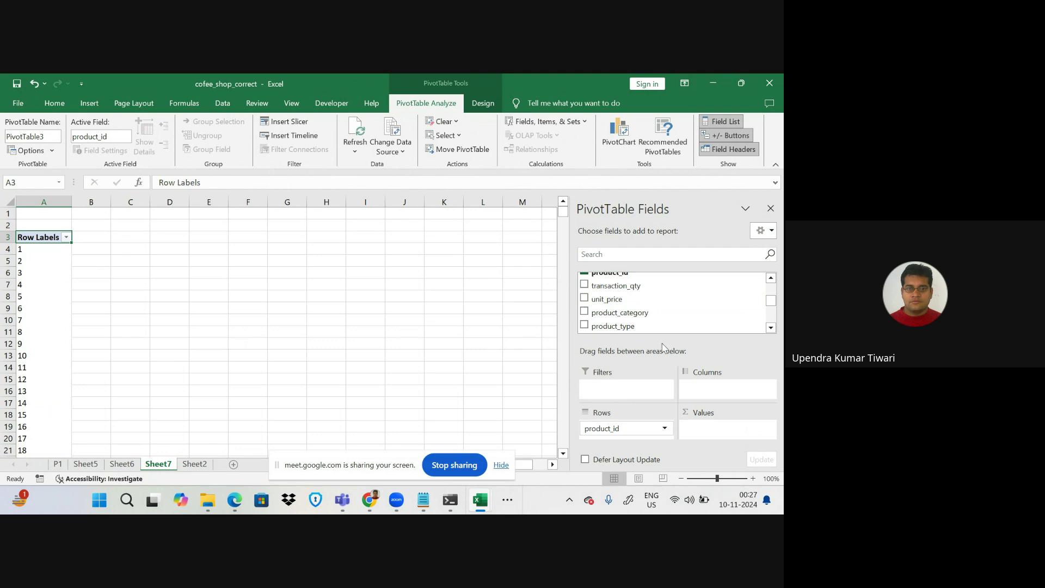
drag(598, 428, 483, 406)
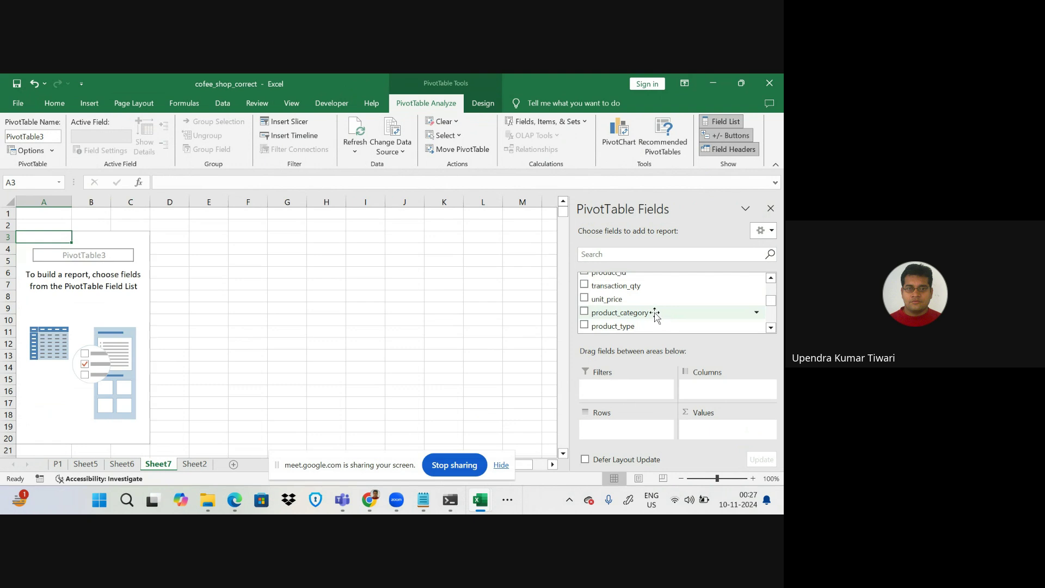
- Add the transaction_id field to the PivotTable's values
scroll(672, 299, up, 1)
scroll(624, 304, up, 2)
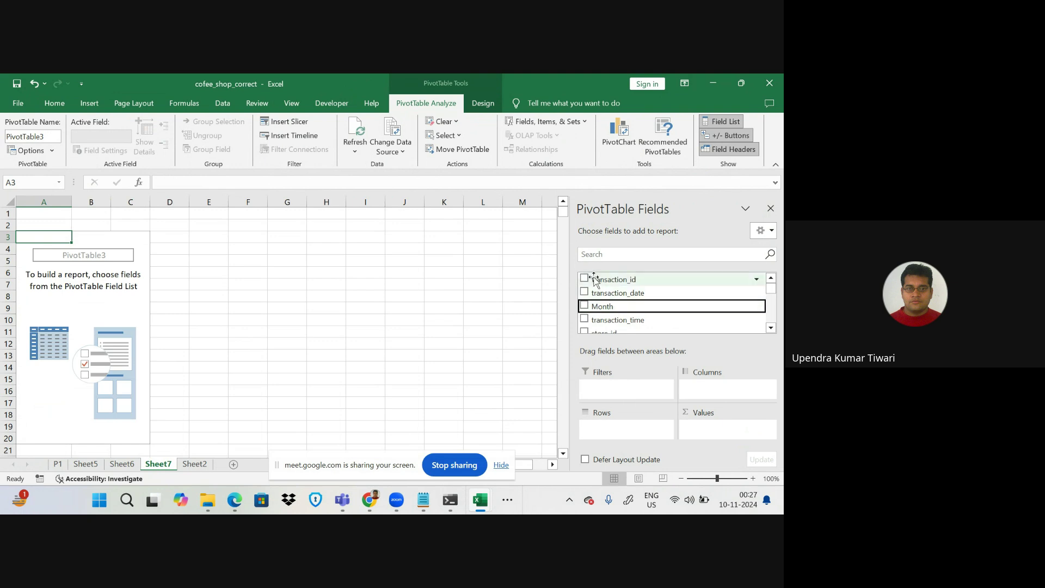
click(584, 279)
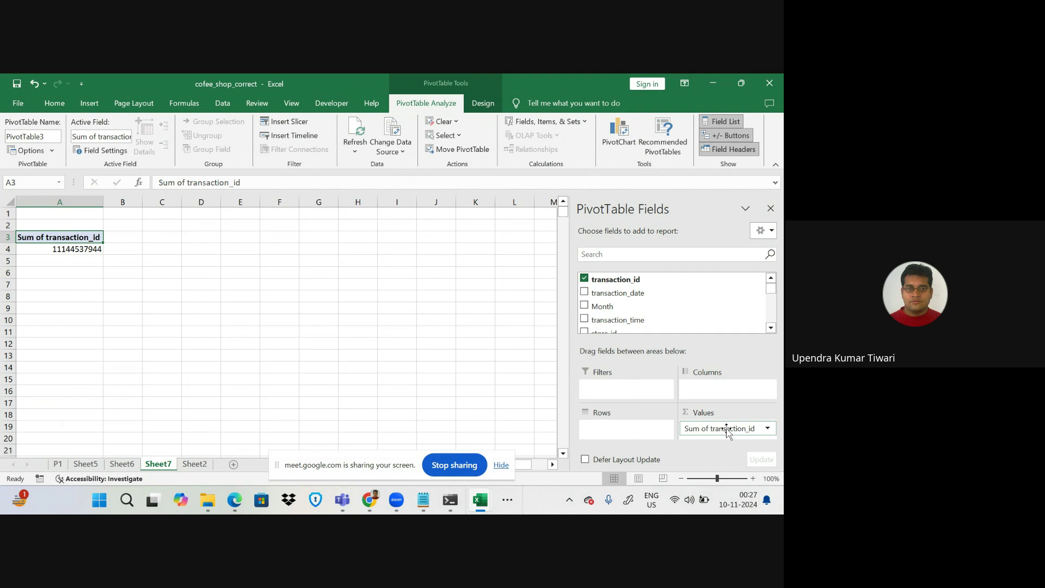
- Try transaction_id as a row field, look through the listed IDs, and return it to the values
drag(726, 430, 631, 430)
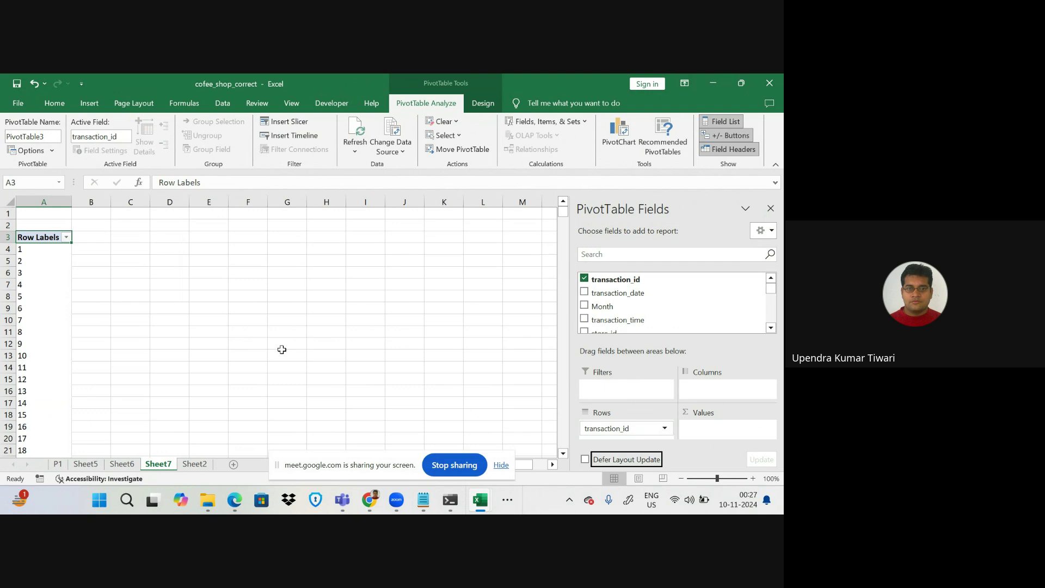
scroll(124, 368, down, 20)
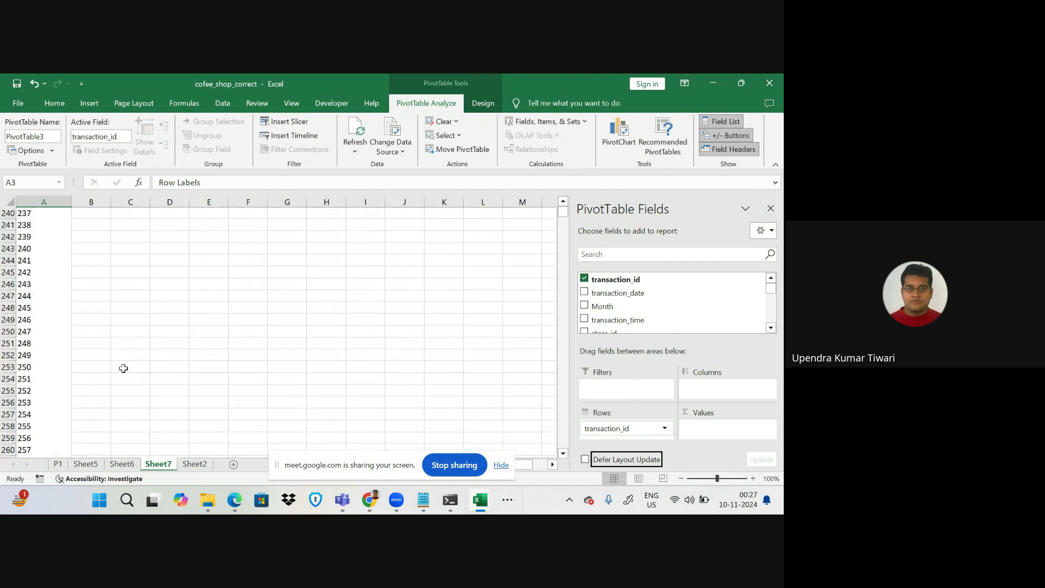
scroll(124, 368, down, 20)
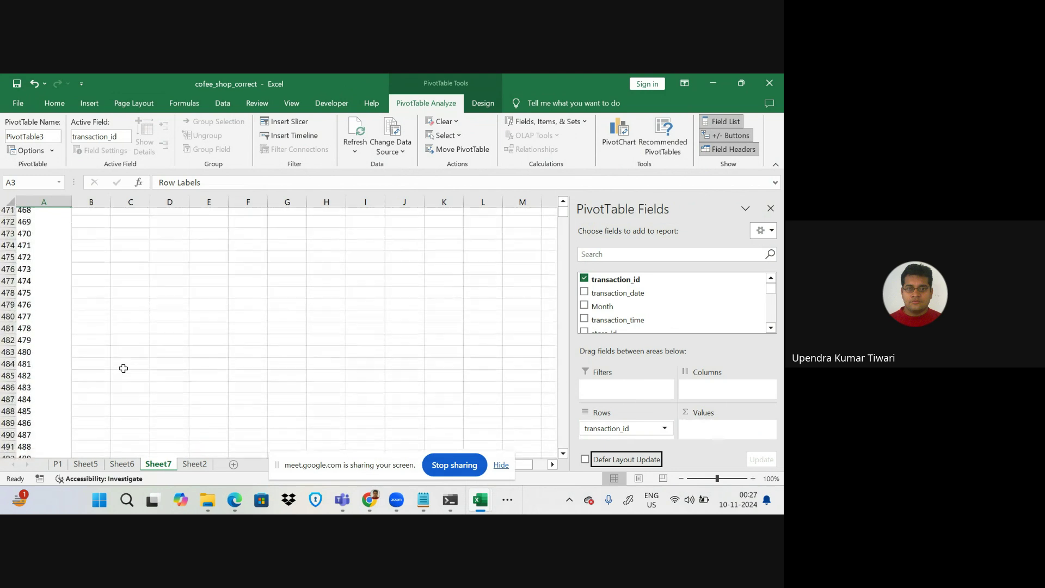
scroll(124, 369, up, 20)
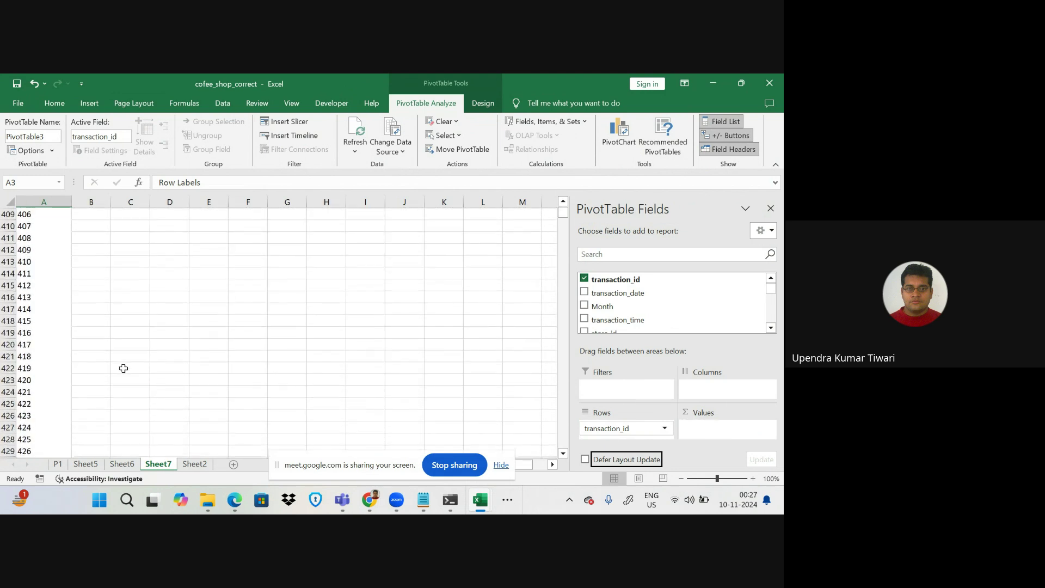
drag(623, 429, 711, 434)
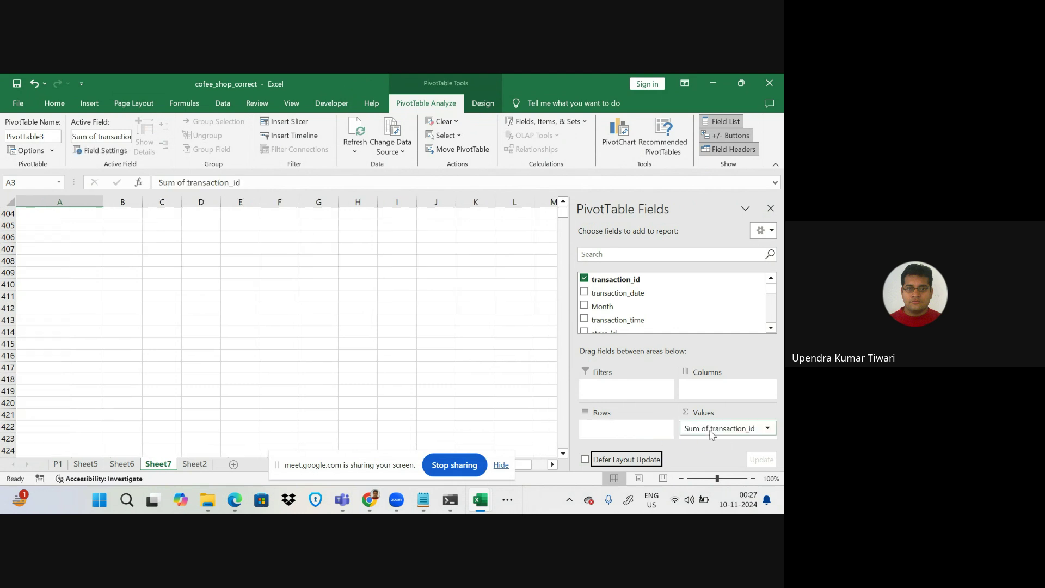
- Change the transaction_id value field to summarize by Count
click(767, 429)
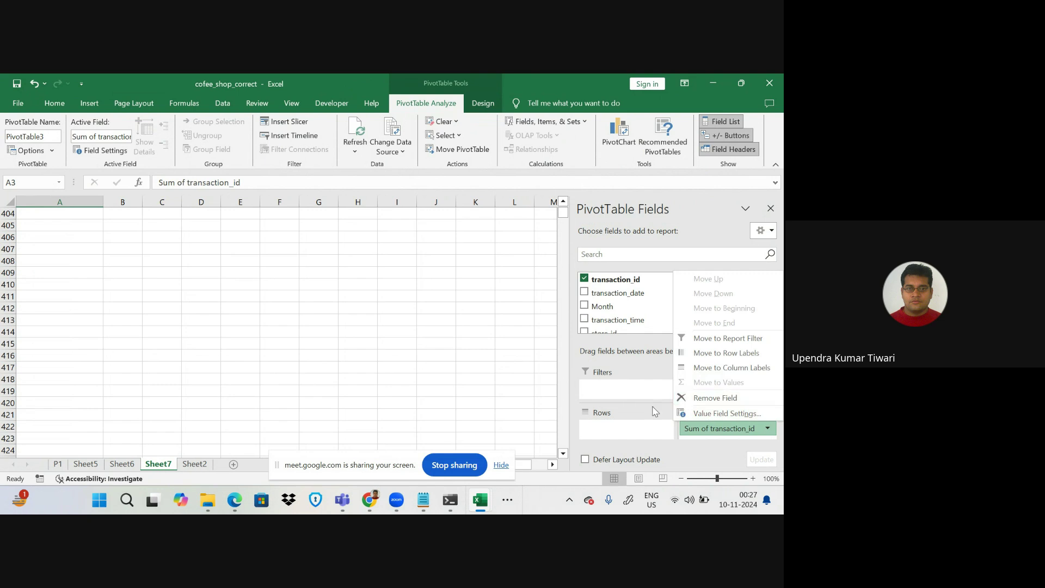
click(745, 429)
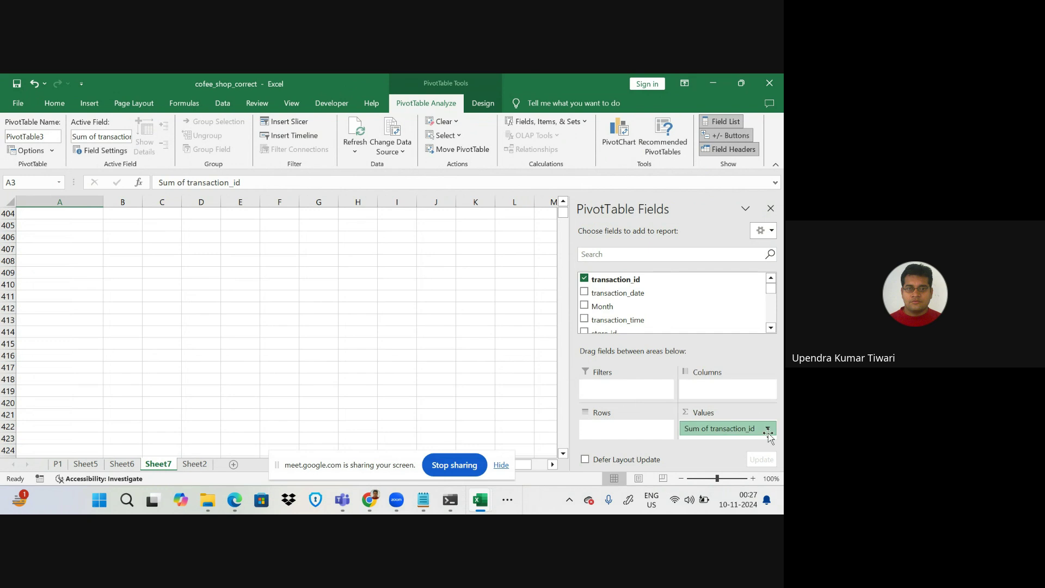
click(759, 428)
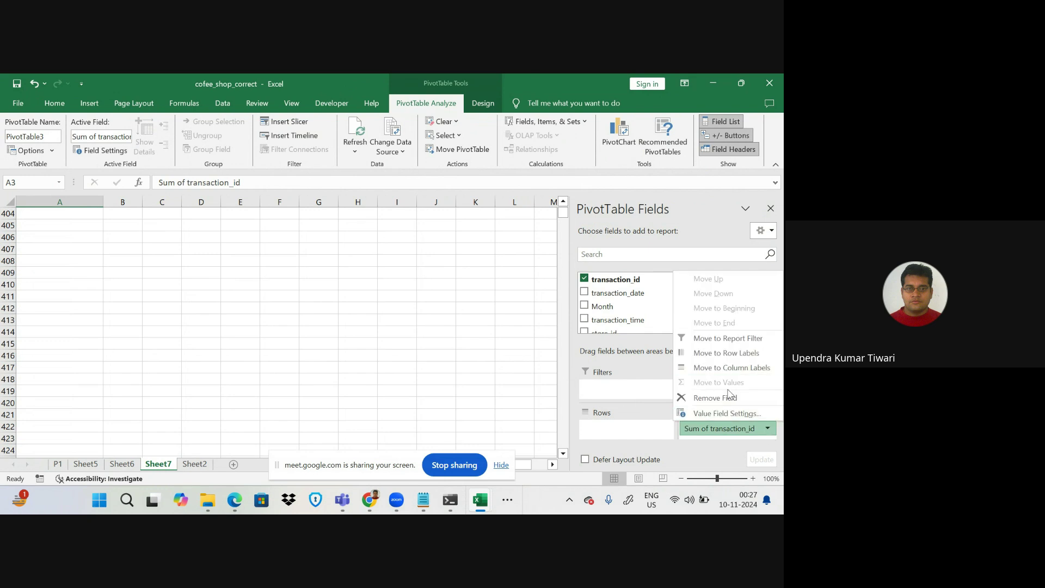
click(769, 429)
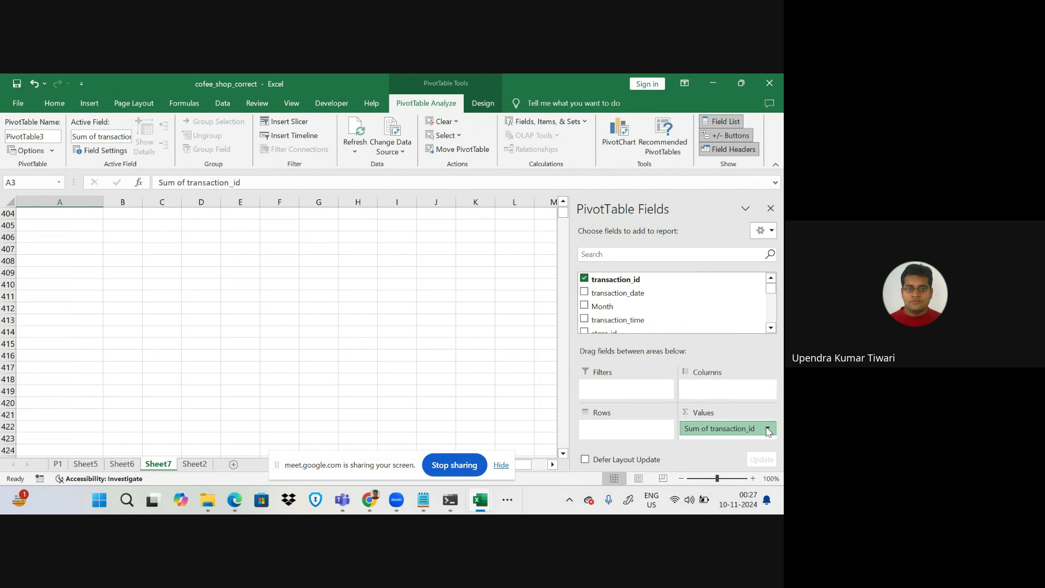
click(768, 429)
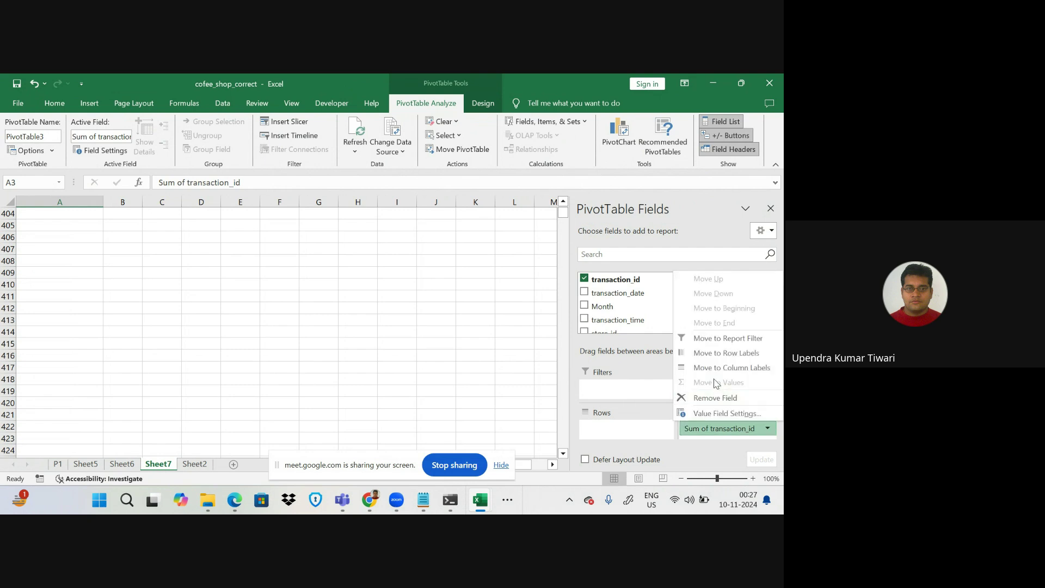
click(716, 414)
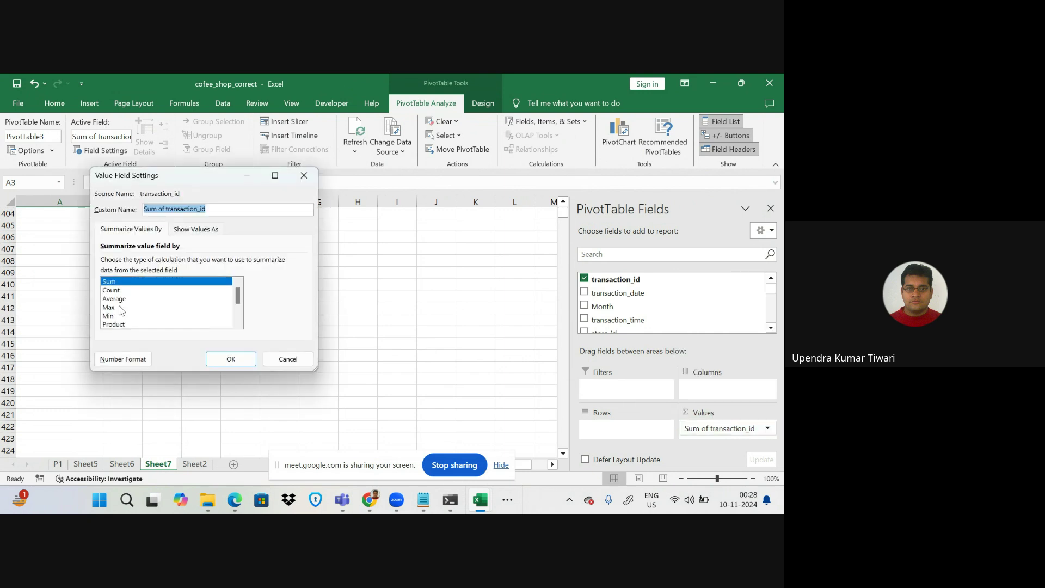
click(123, 292)
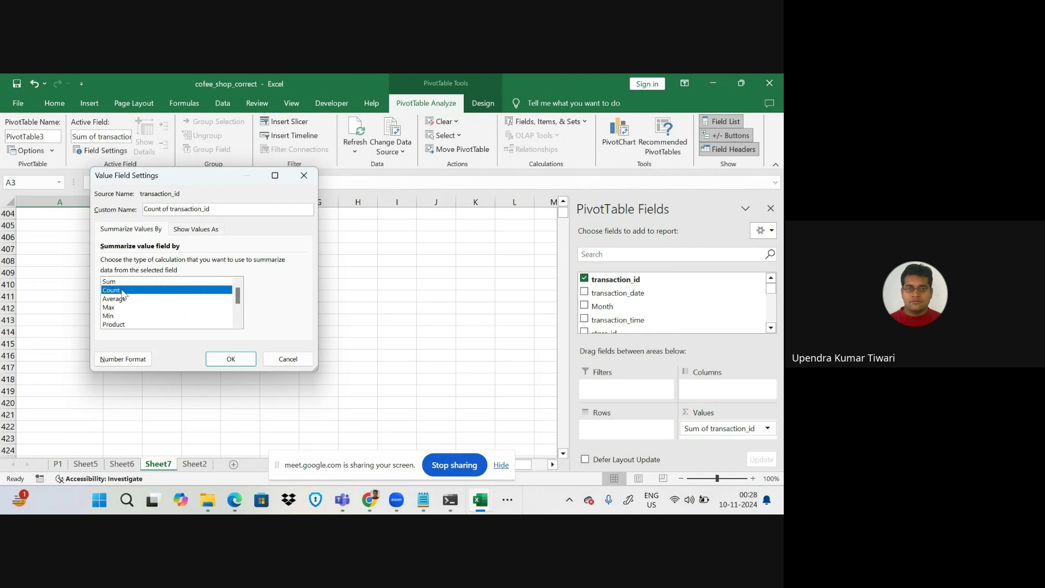
click(225, 356)
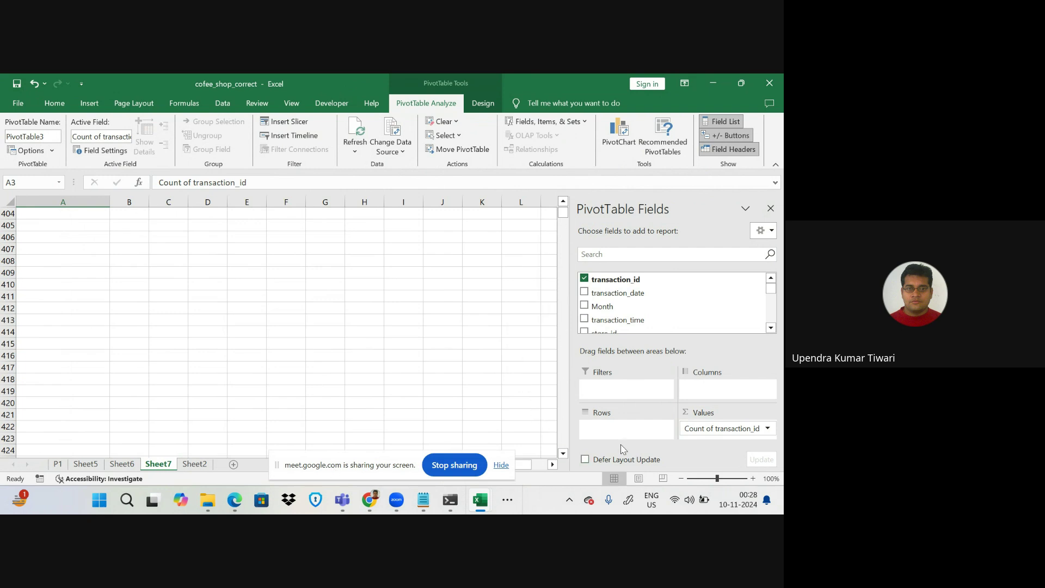
- Add the product_id field to the PivotTable and move it from the values to the rows
scroll(676, 307, down, 1)
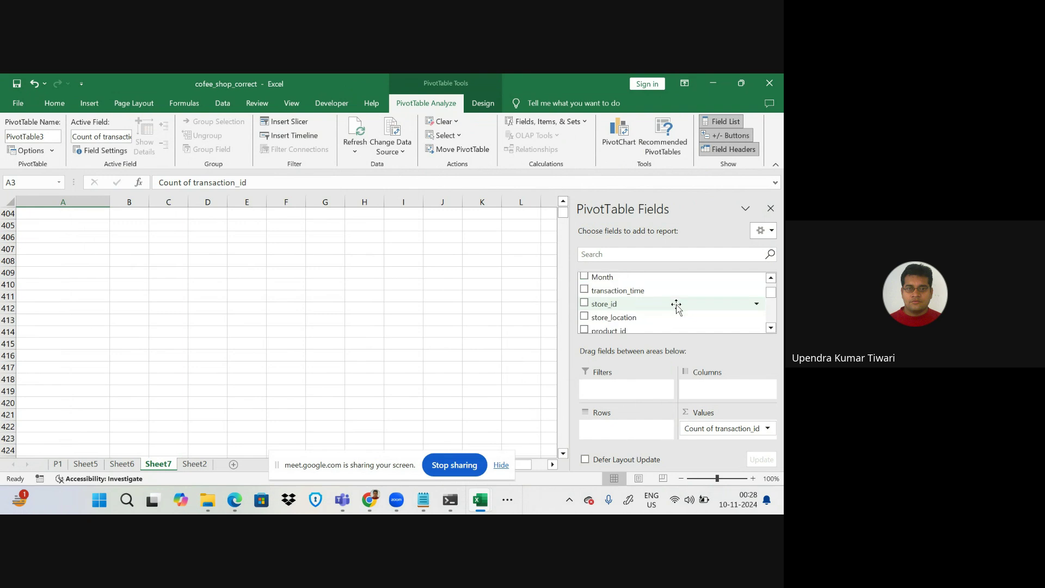
scroll(676, 306, down, 1)
scroll(676, 306, up, 2)
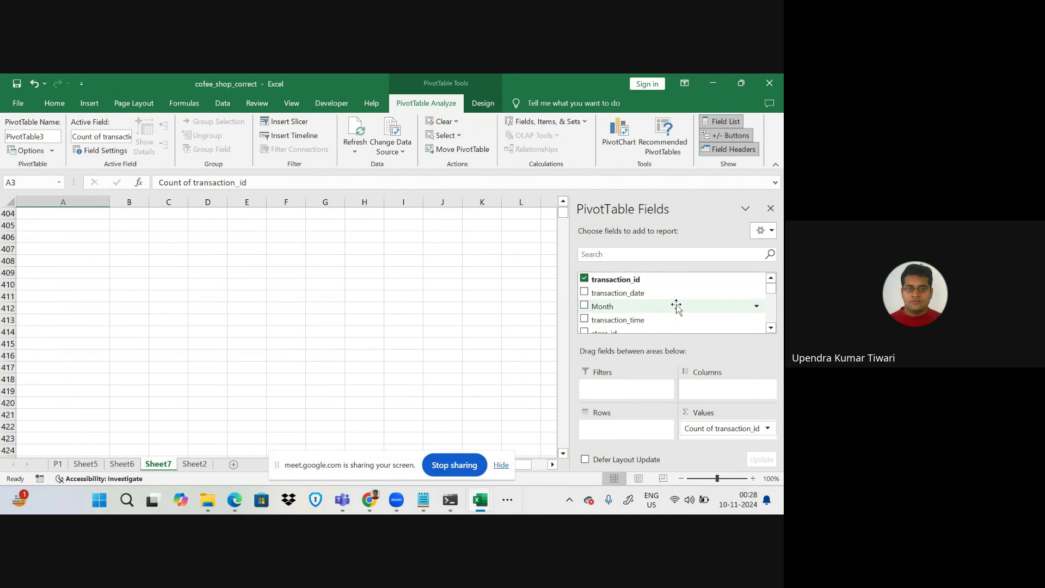
scroll(676, 306, down, 2)
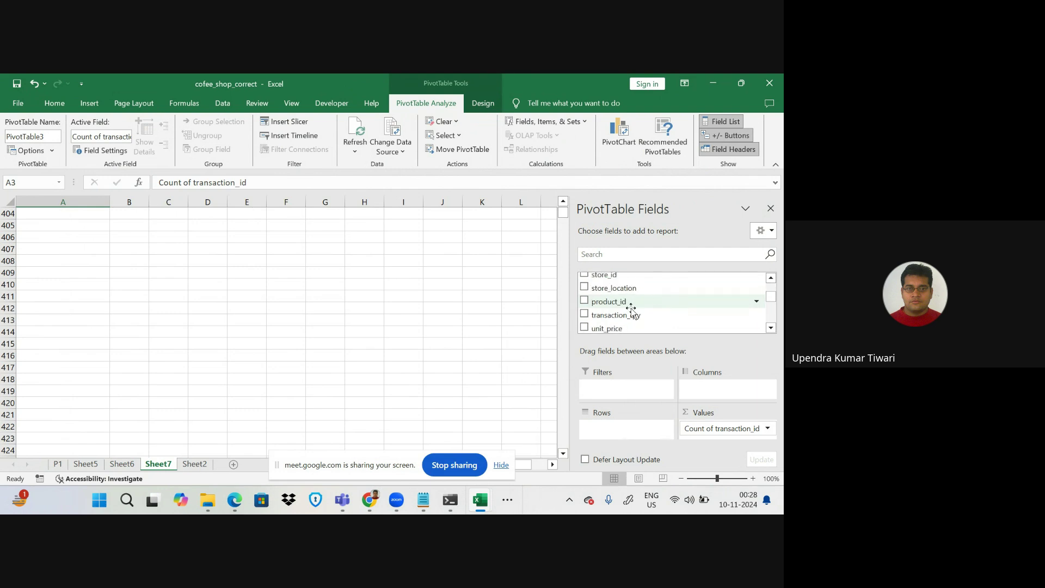
click(585, 301)
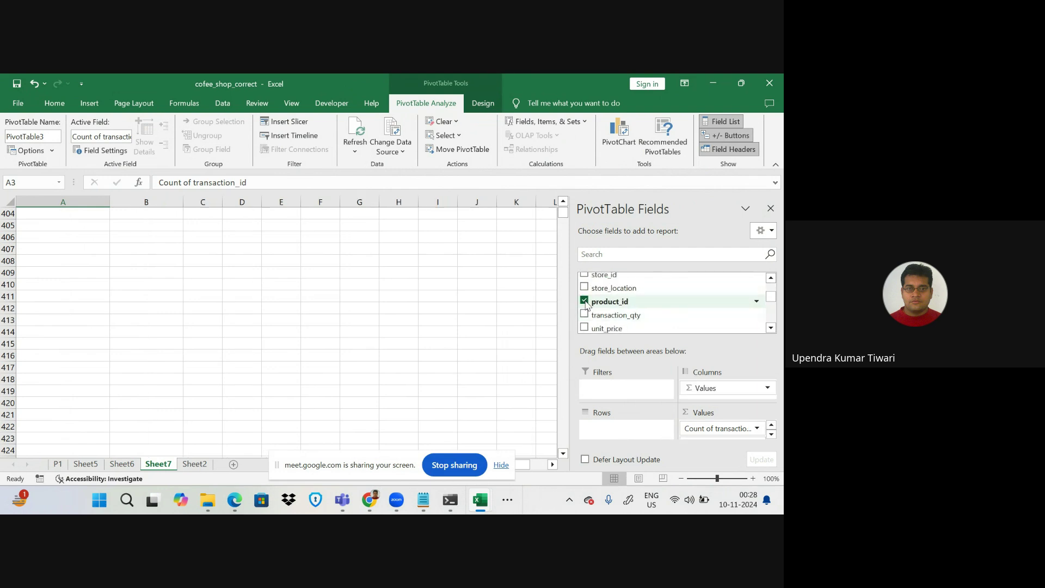
click(774, 434)
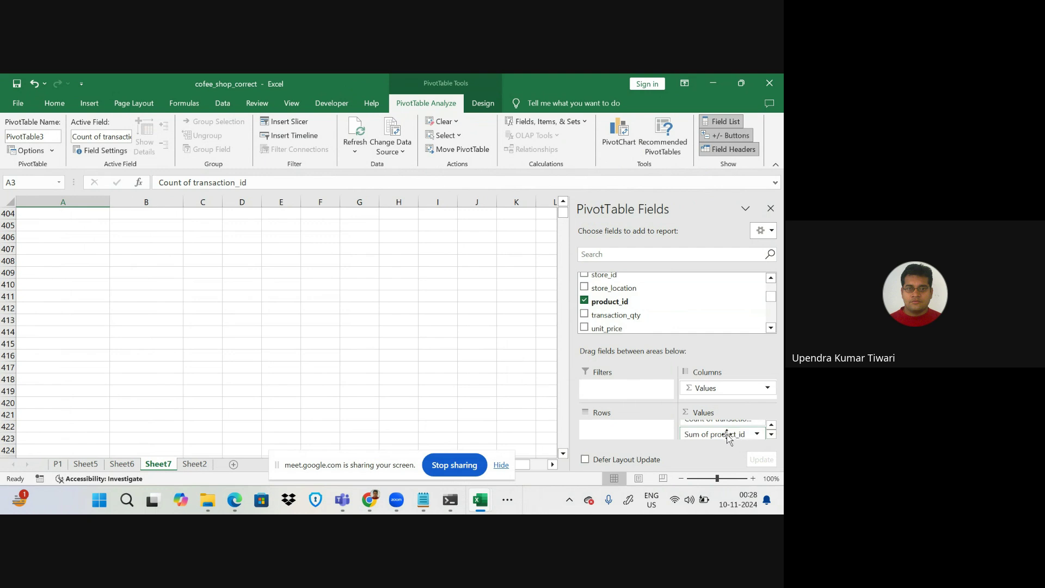
drag(726, 433, 626, 429)
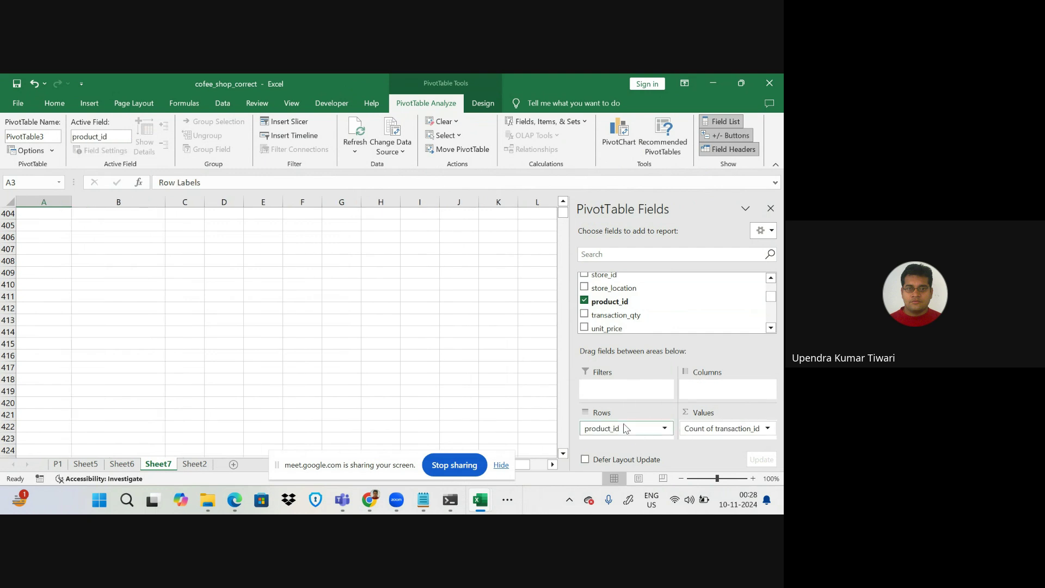
- Return to the start of the PivotTable and examine the count of transactions for each product_id
scroll(325, 321, up, 7)
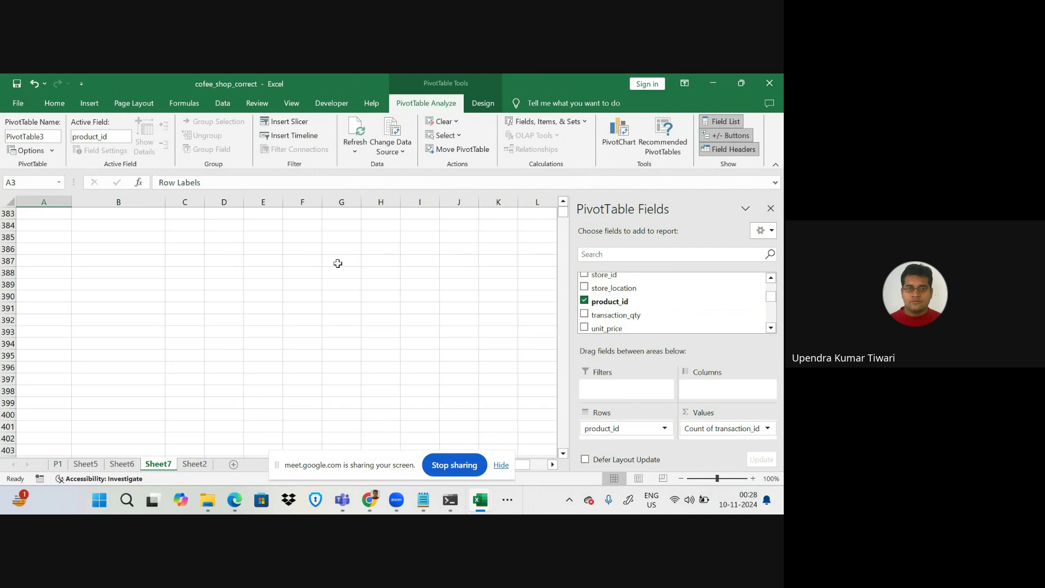
click(116, 358)
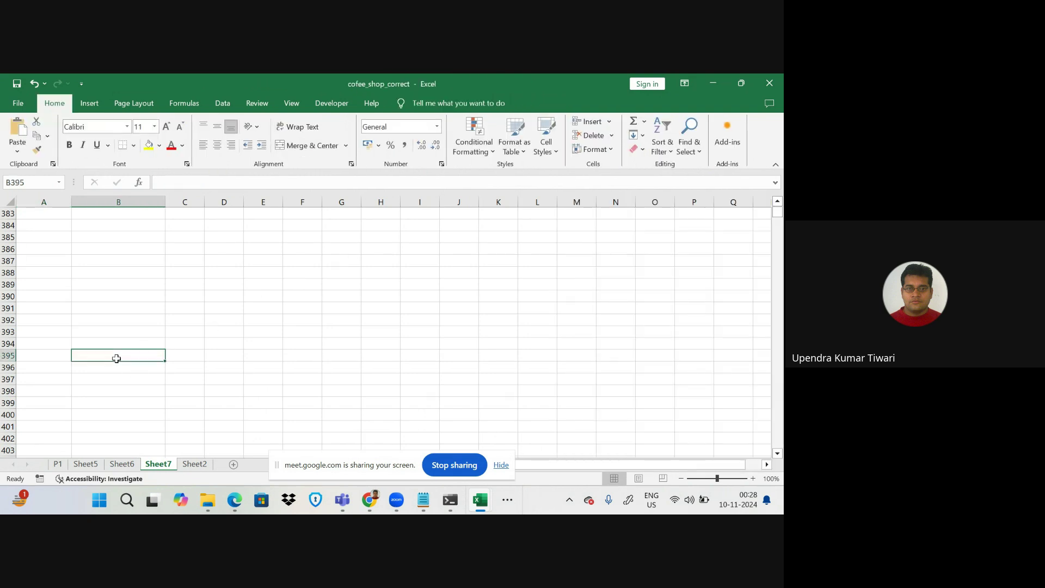
key(ctrl+Up)
key(ctrl+Up)
key(ctrl+Up)
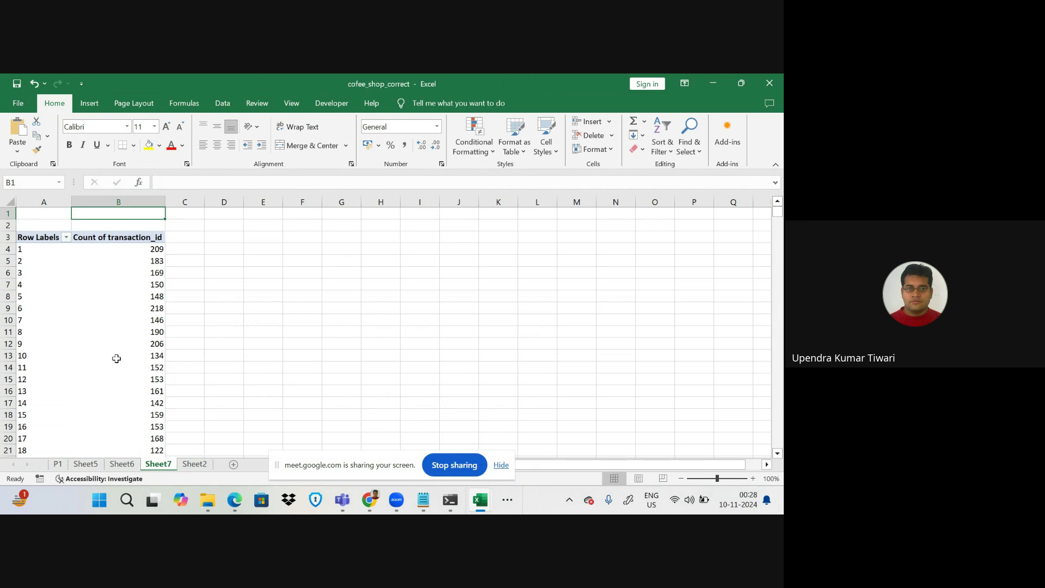
scroll(275, 362, down, 1)
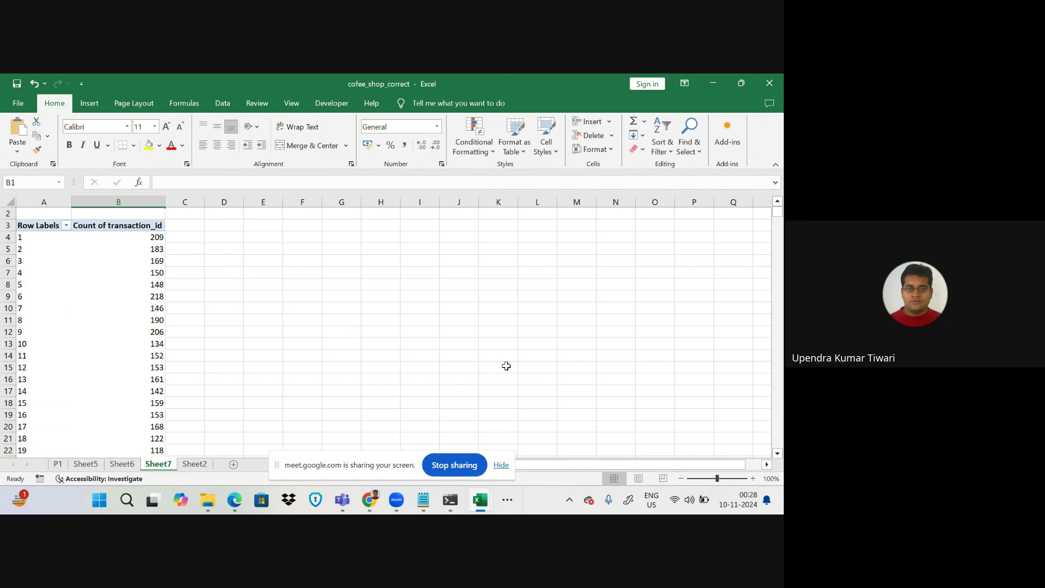
mouse_move(480, 500)
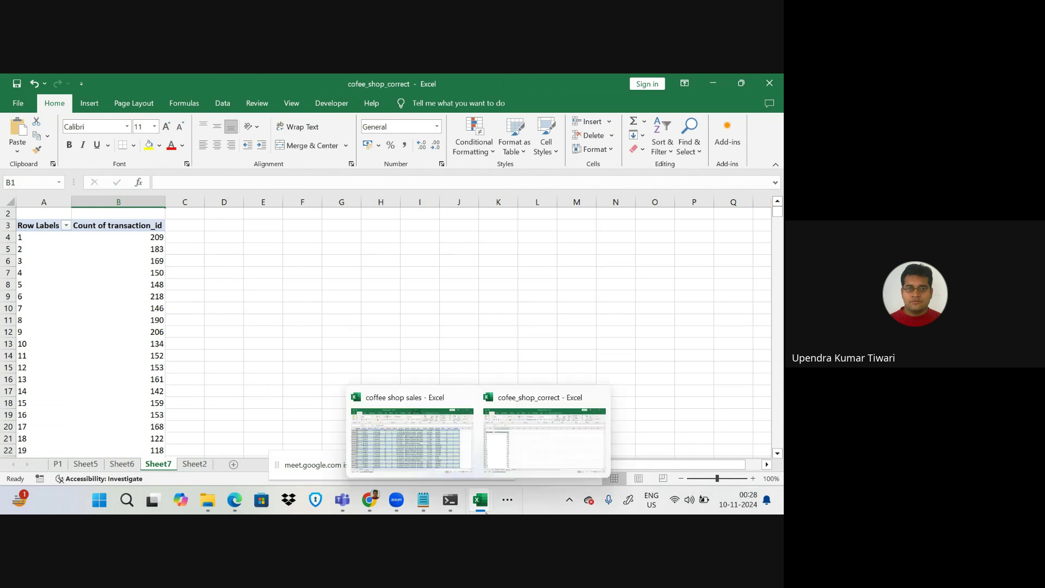
click(546, 438)
- Add the Total_bill field as a summed value beside the transaction count in the PivotTable
click(142, 407)
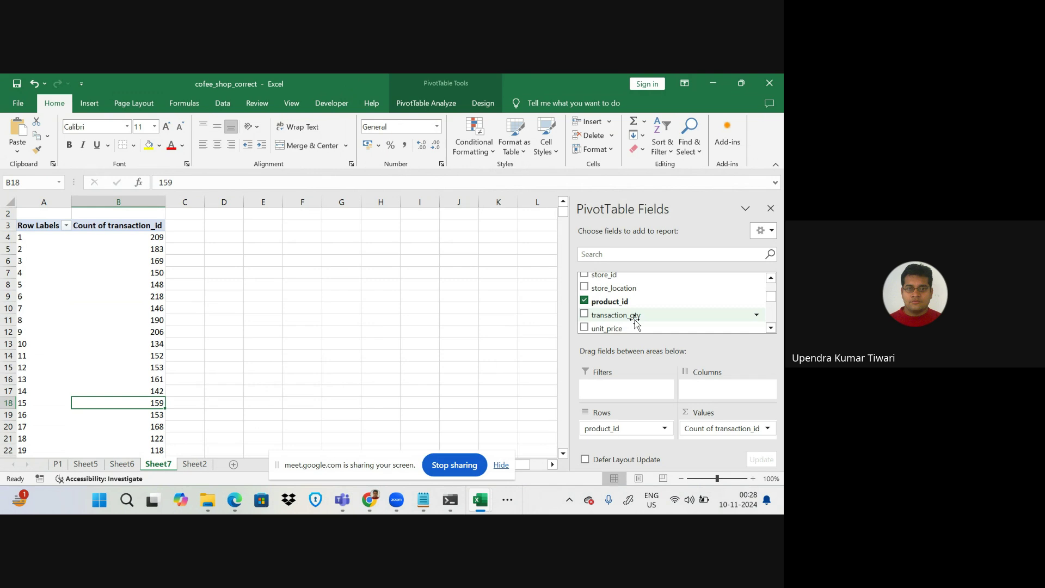
scroll(607, 309, down, 2)
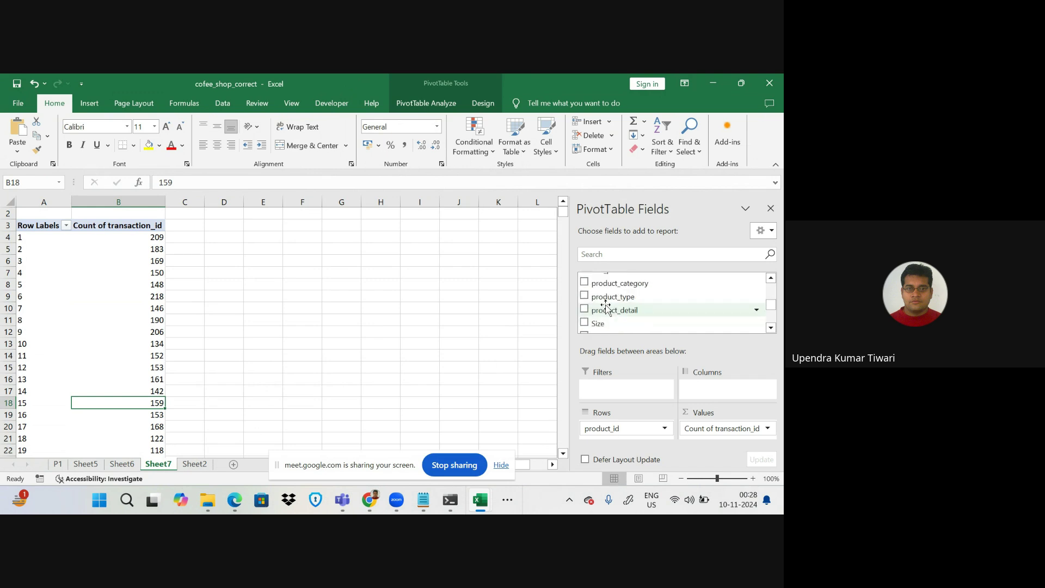
scroll(626, 300, down, 1)
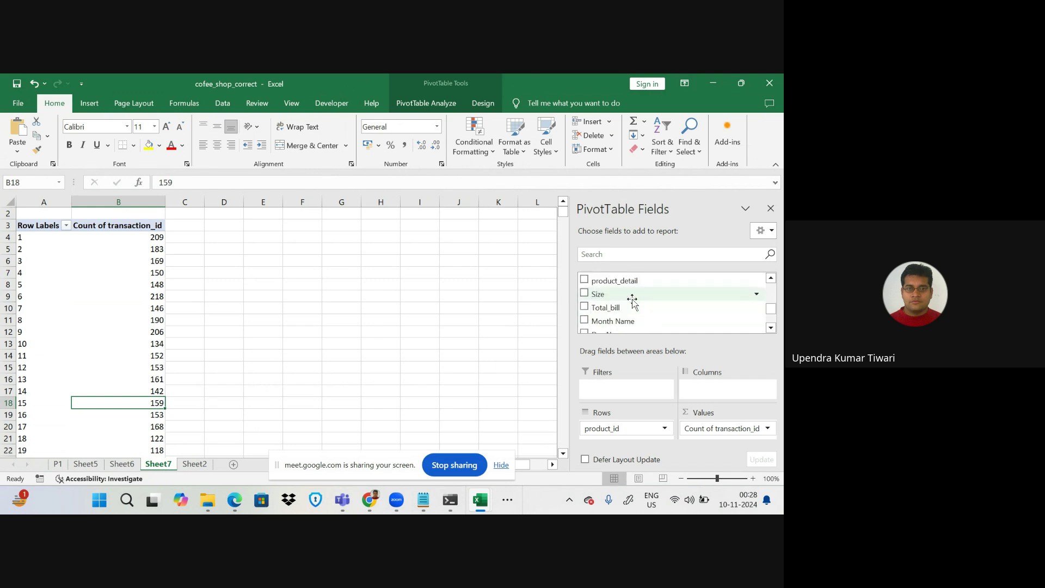
click(585, 308)
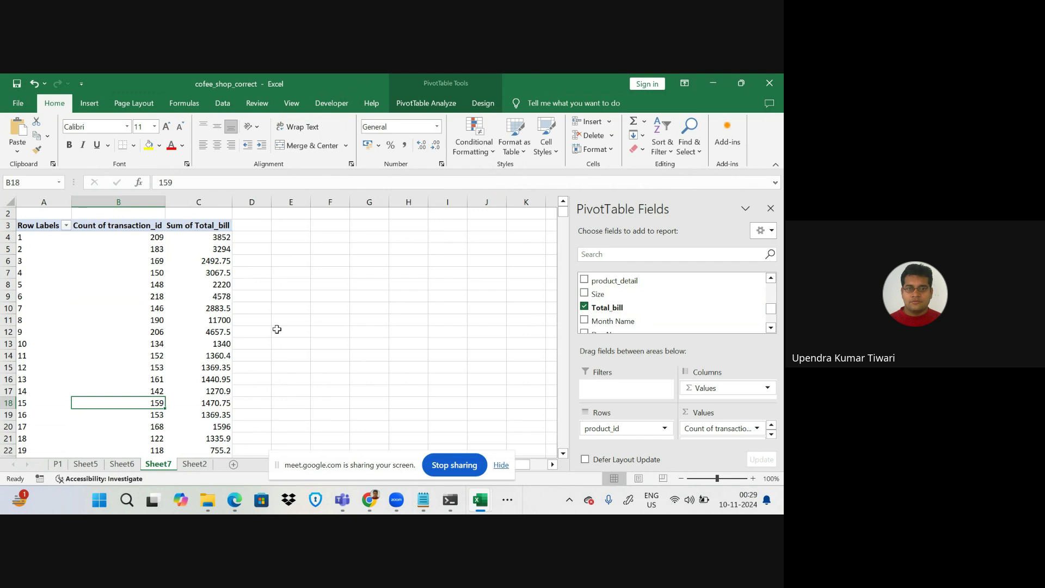
- Examine the transaction counts and total bill sums for the product_id rows down the PivotTable
scroll(276, 326, down, 1)
scroll(277, 329, up, 1)
scroll(277, 329, down, 10)
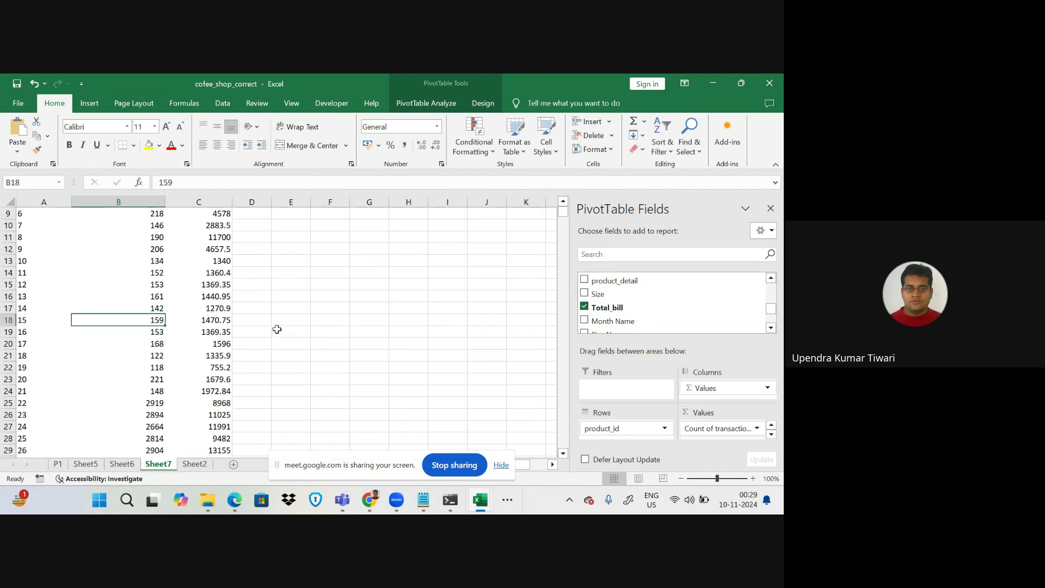
scroll(276, 328, down, 16)
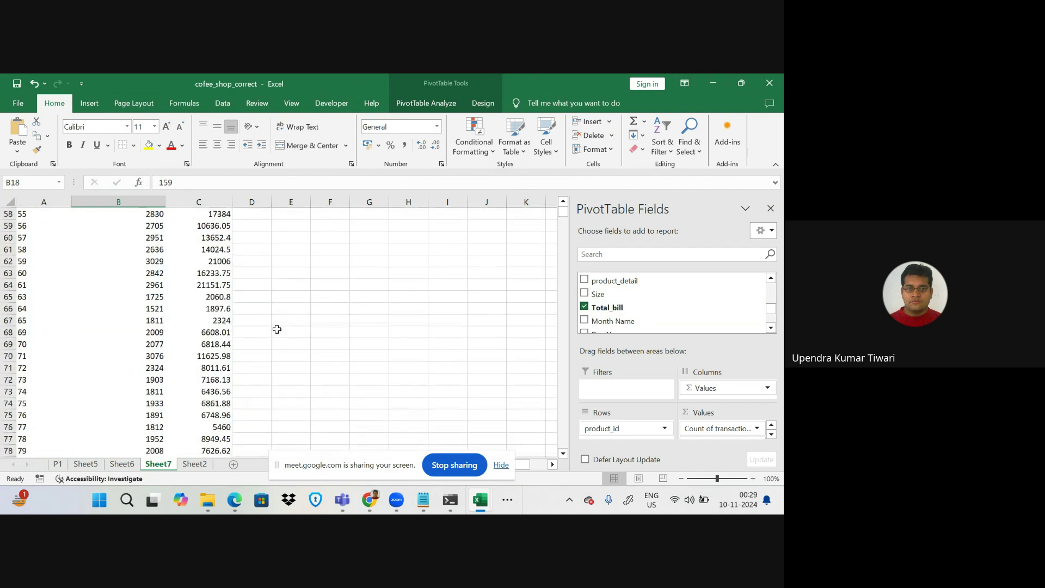
scroll(276, 328, up, 9)
scroll(277, 328, up, 7)
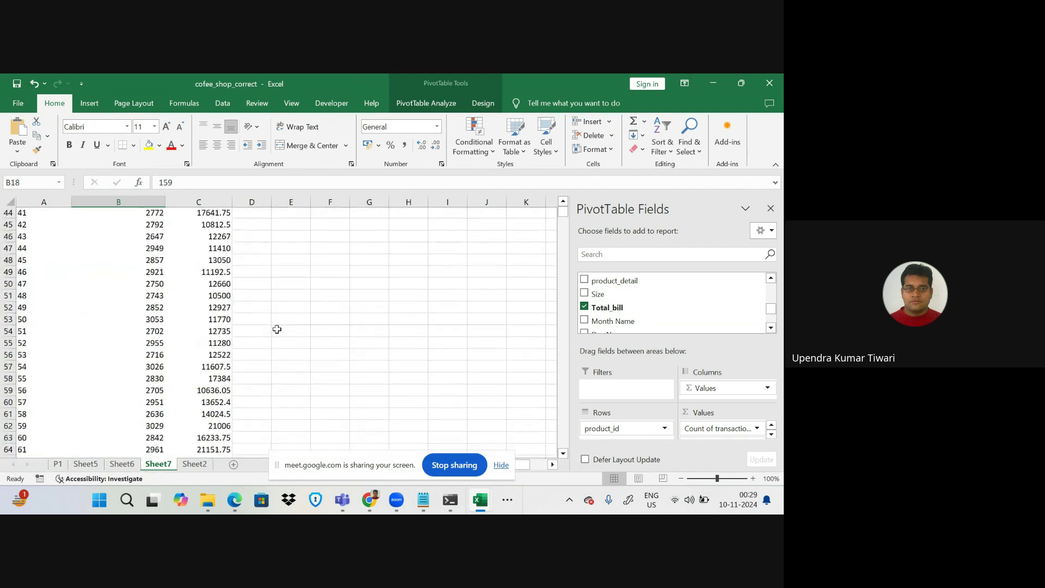
scroll(277, 329, down, 5)
scroll(276, 329, down, 1)
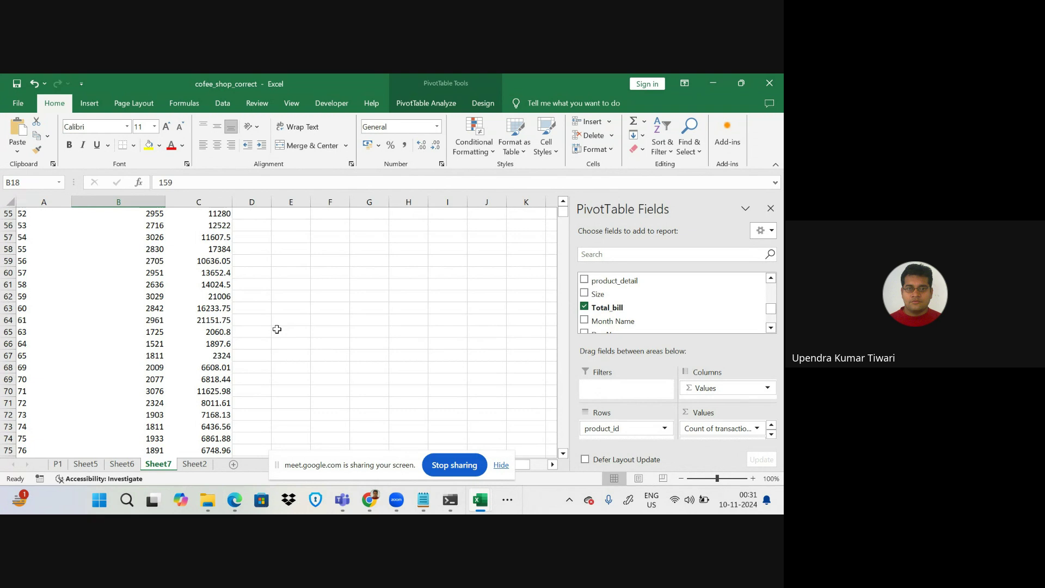
- Switch to the coffee shop sales analysis PDF in Edge, read the Product Performance Analysis task, and return to the cofee_shop_correct workbook
mouse_move(366, 495)
mouse_move(236, 510)
click(215, 446)
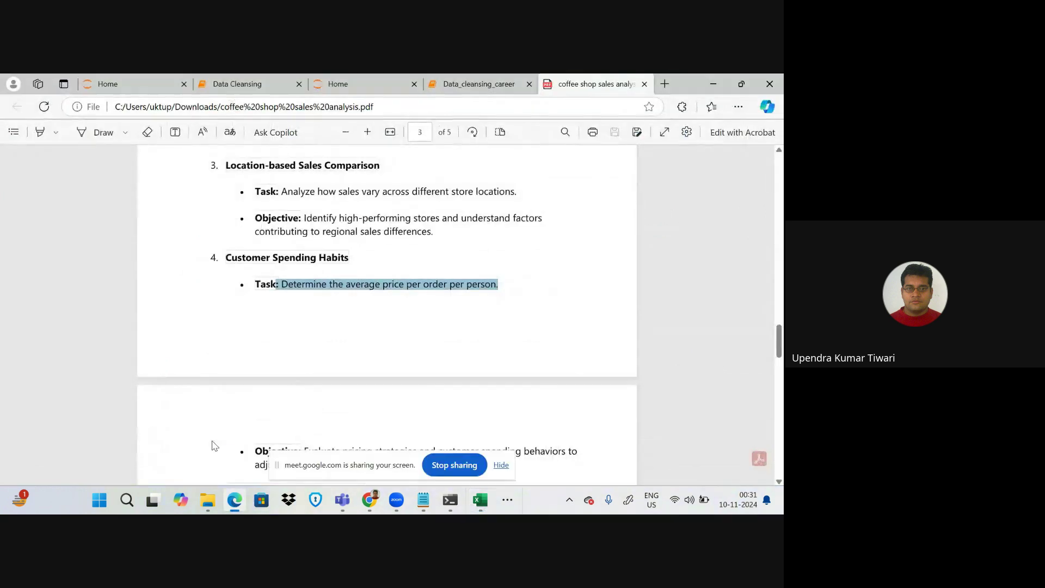
scroll(292, 379, down, 4)
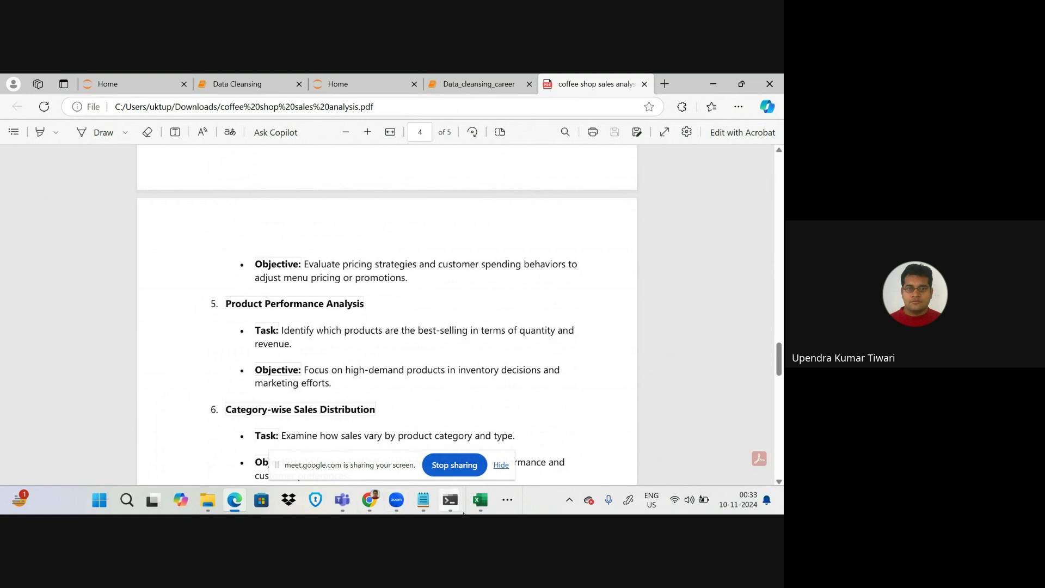
mouse_move(483, 506)
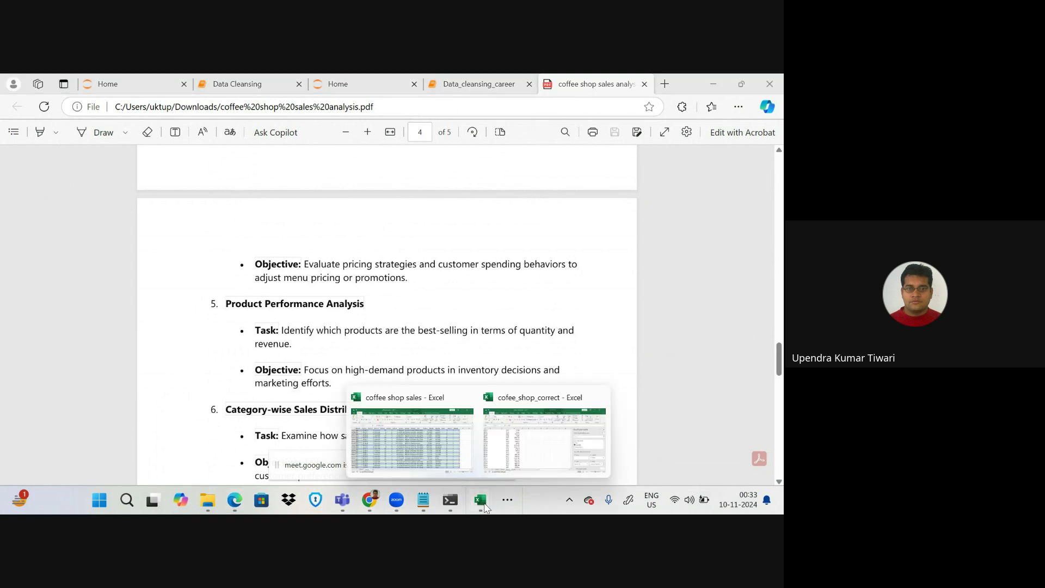
click(504, 446)
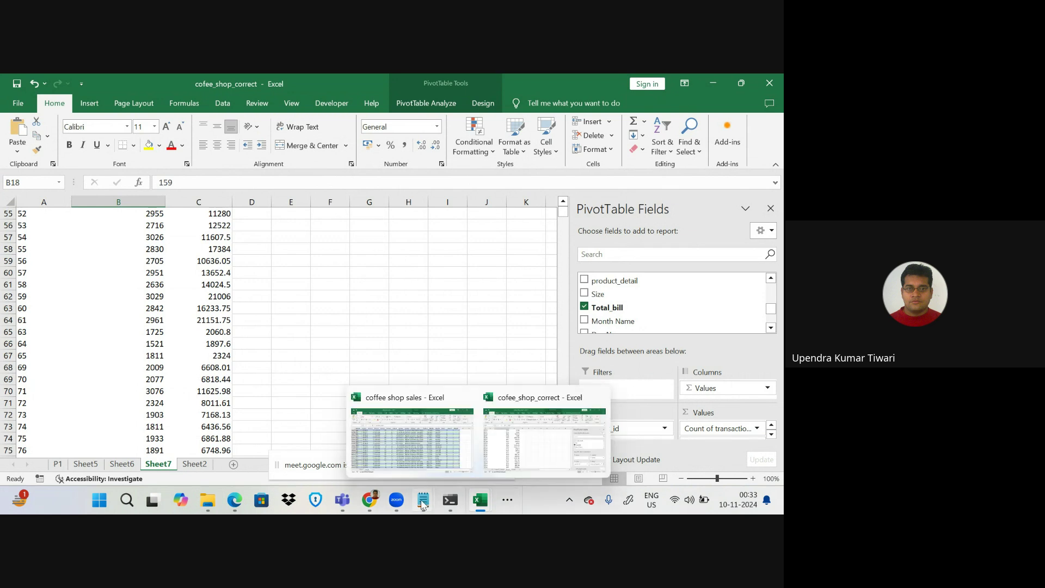
- Switch to the Google Meet call in Chrome and check the in-call messages
mouse_move(370, 499)
click(323, 425)
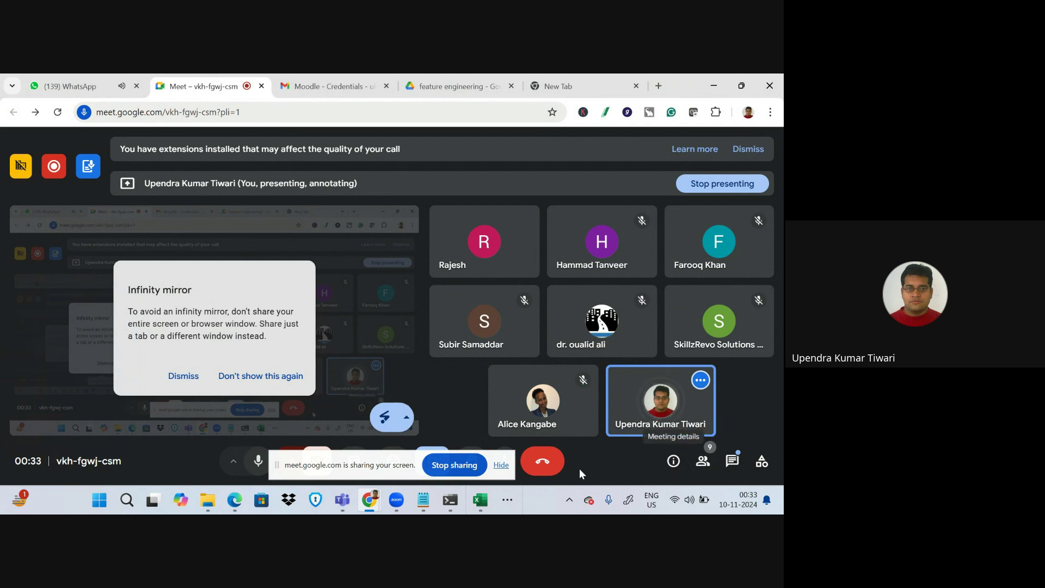
click(733, 462)
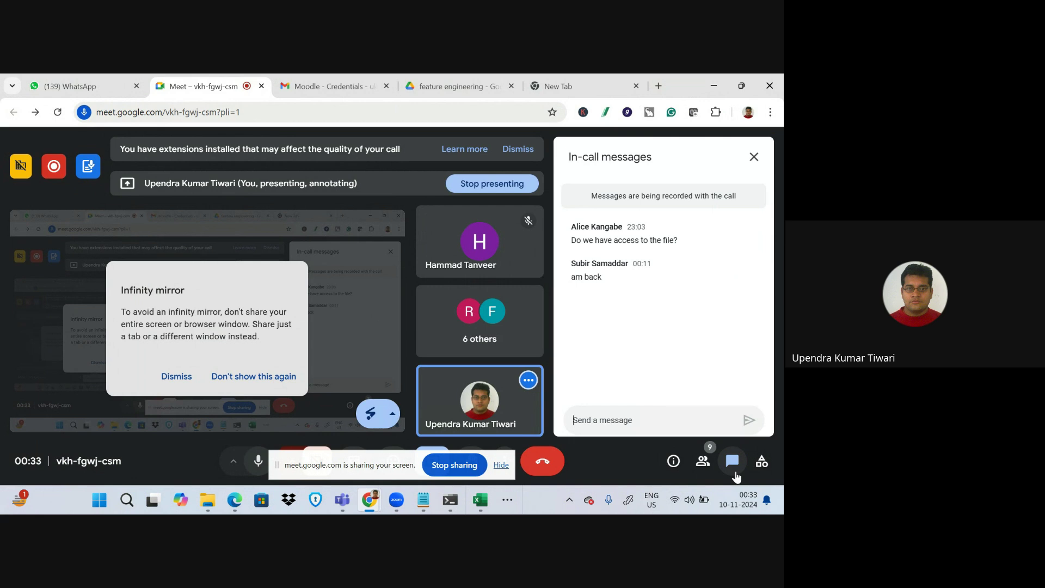
- Review the meeting's participant list, dismissing the infinity mirror notice, and stop sharing the screen
click(704, 473)
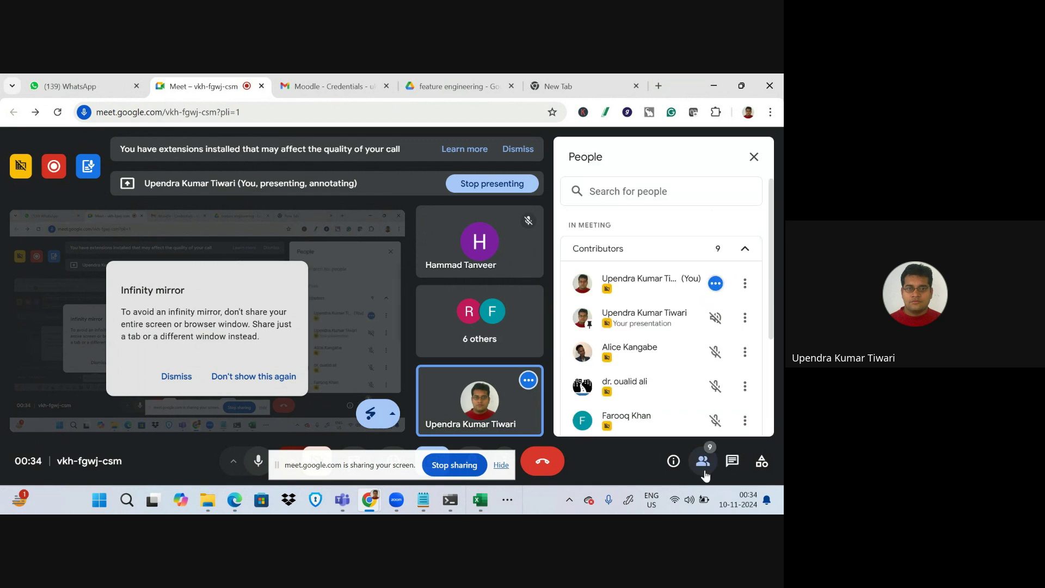
click(184, 386)
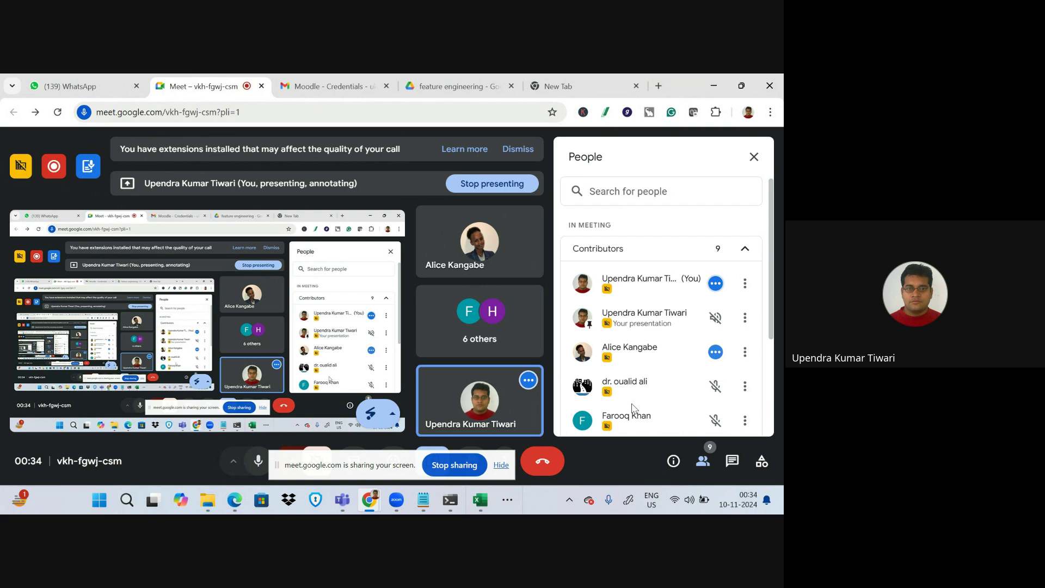
scroll(631, 406, down, 1)
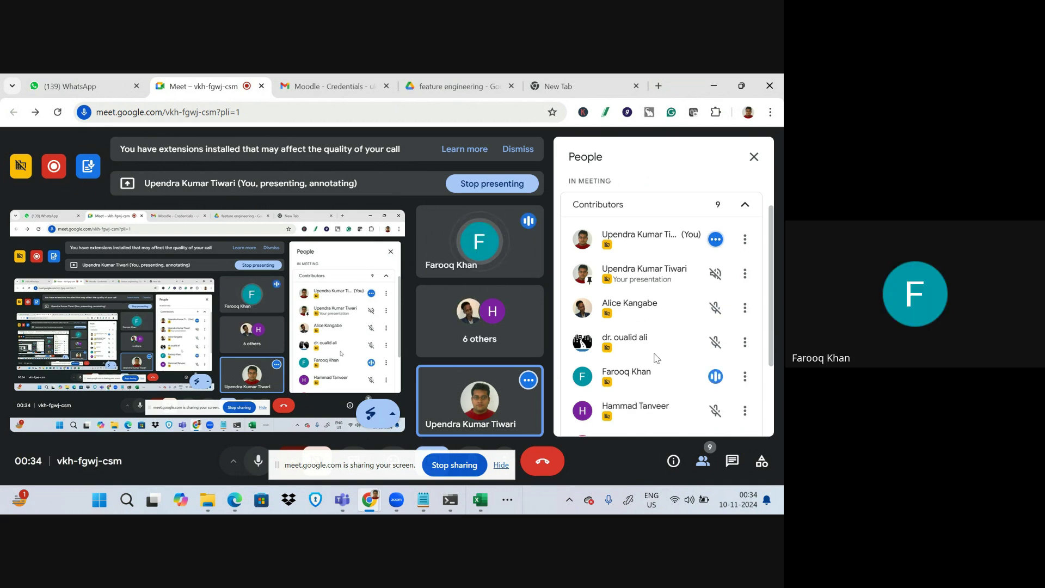
scroll(635, 358, down, 1)
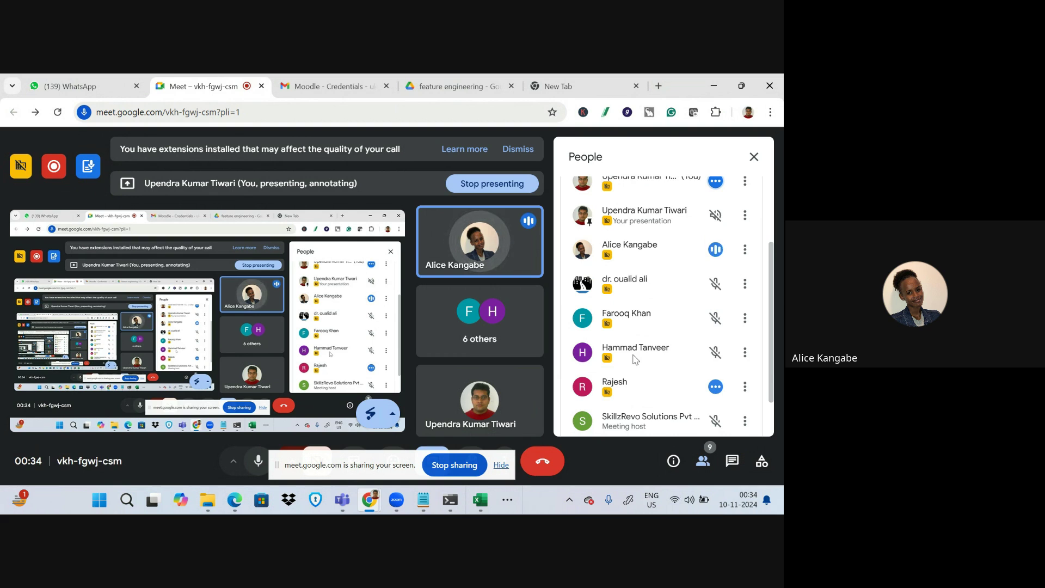
click(468, 467)
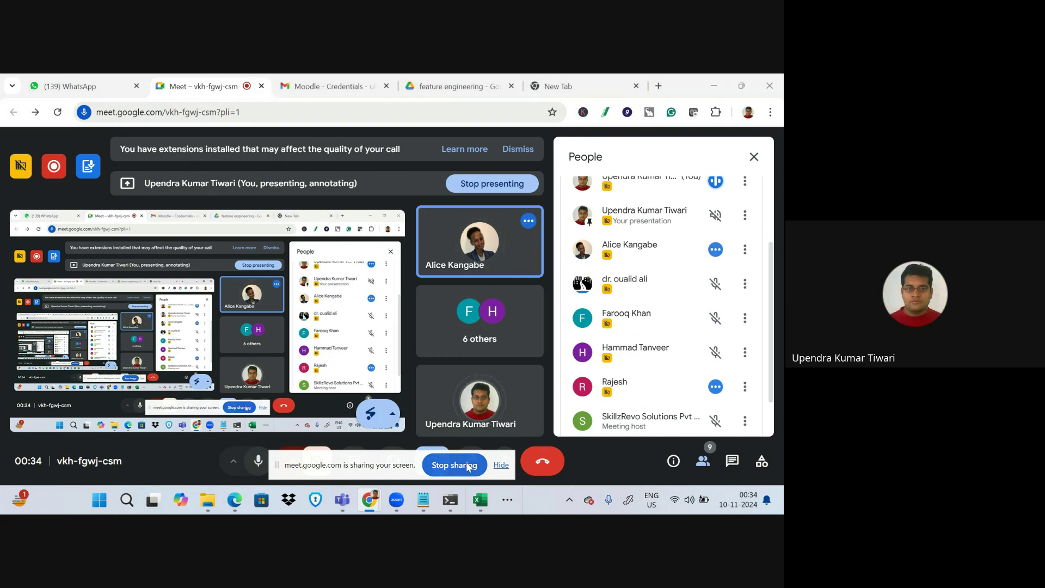
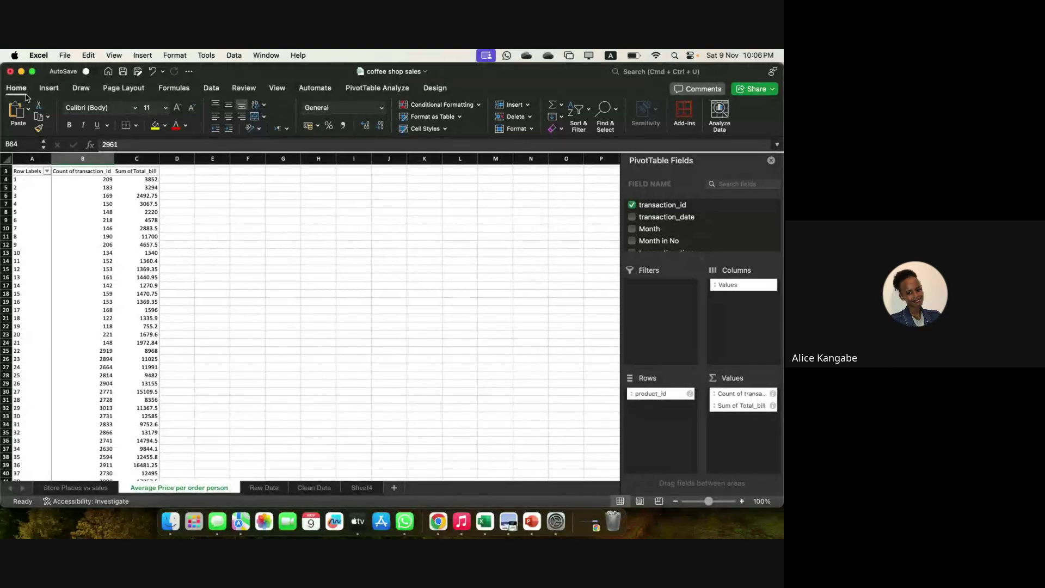
- Expand the coffee shop sales workbook to full screen and examine the transaction count and total bill for product_id 1
click(32, 72)
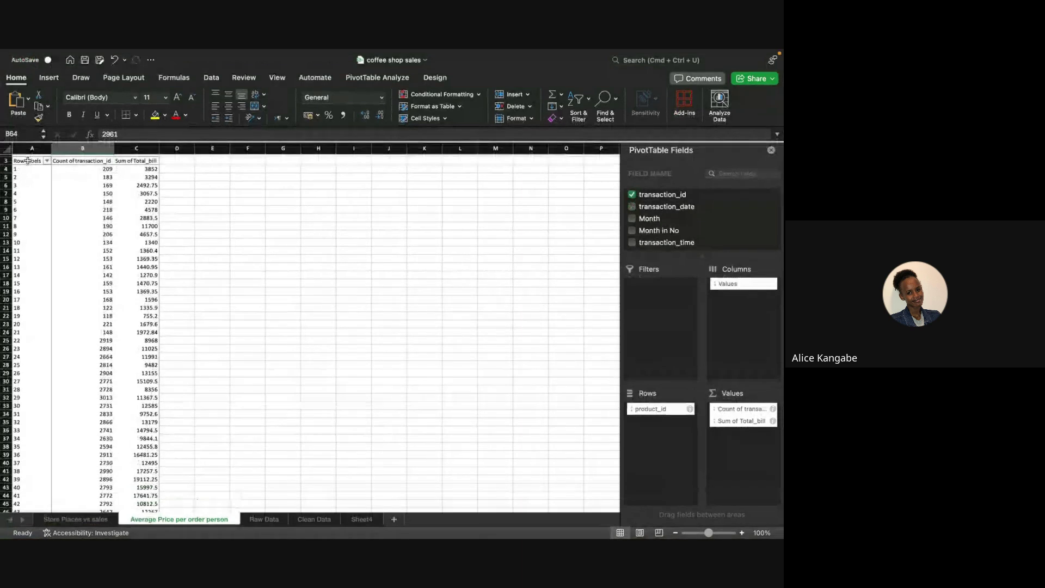
click(20, 169)
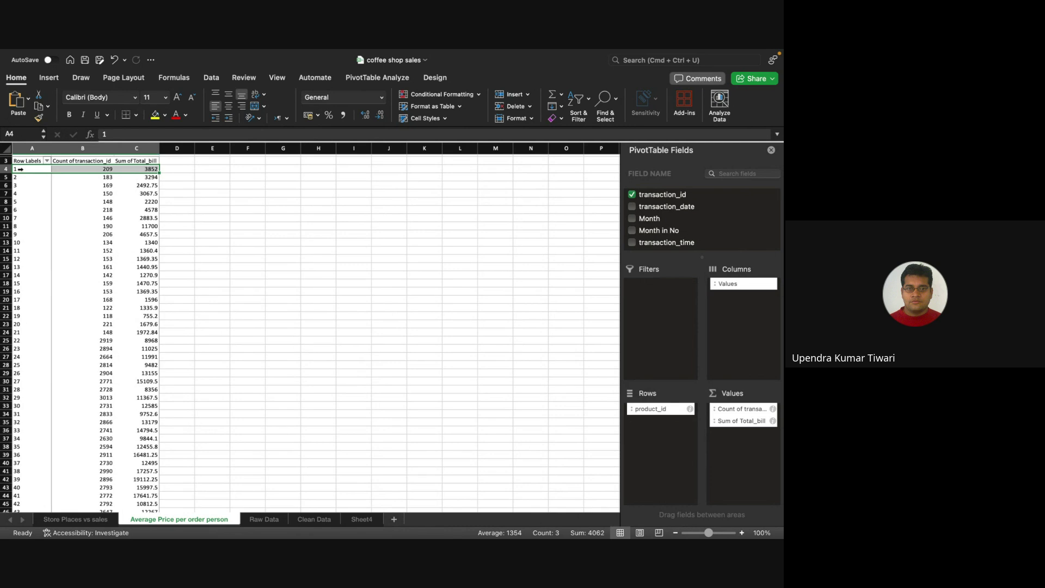
click(31, 167)
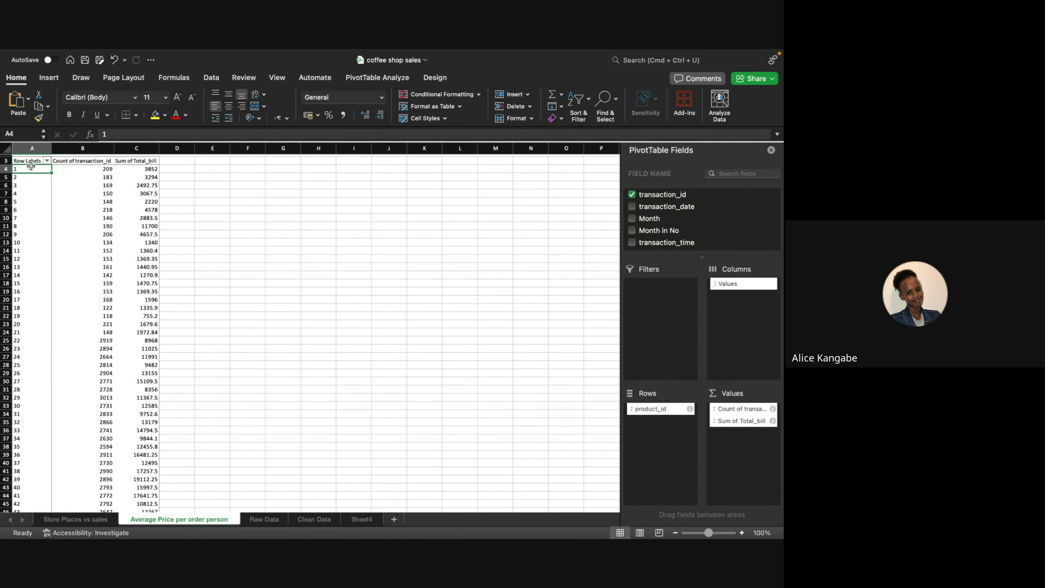
key(Right)
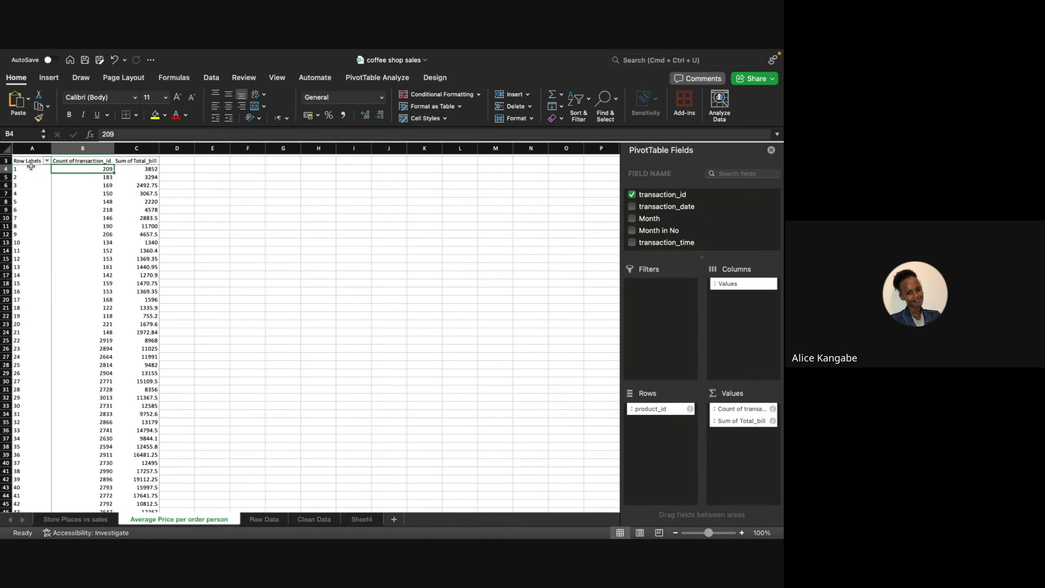
key(Right)
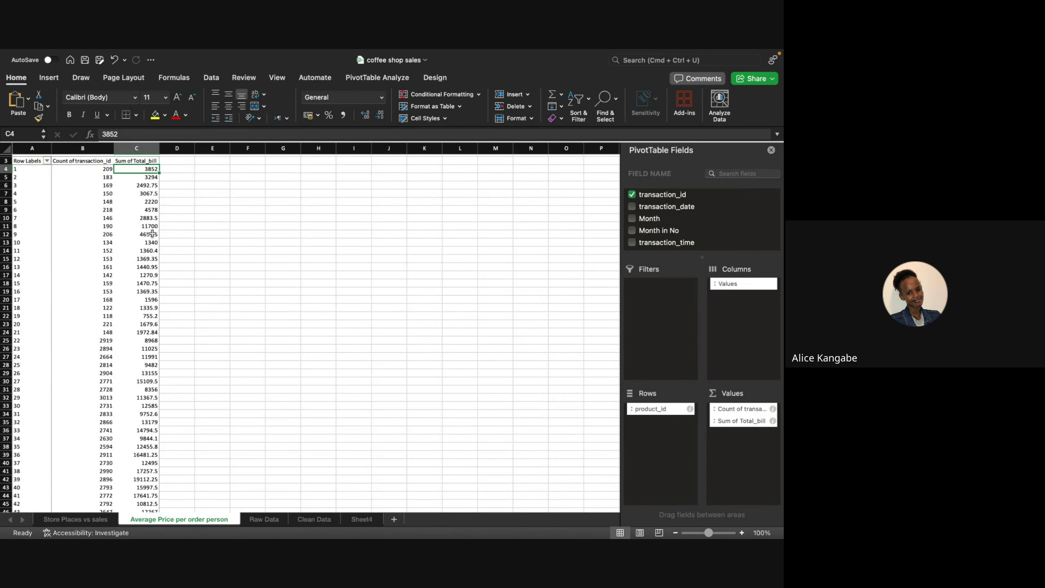
- Switch to the Google Meet call in Chrome, mute the microphone, and stop presenting
mouse_move(448, 538)
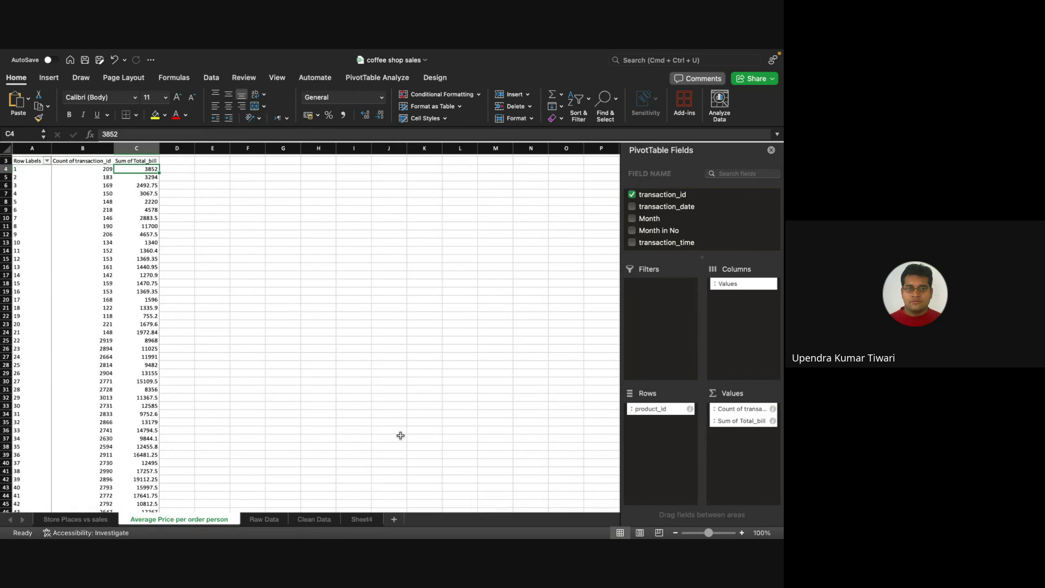
mouse_move(397, 537)
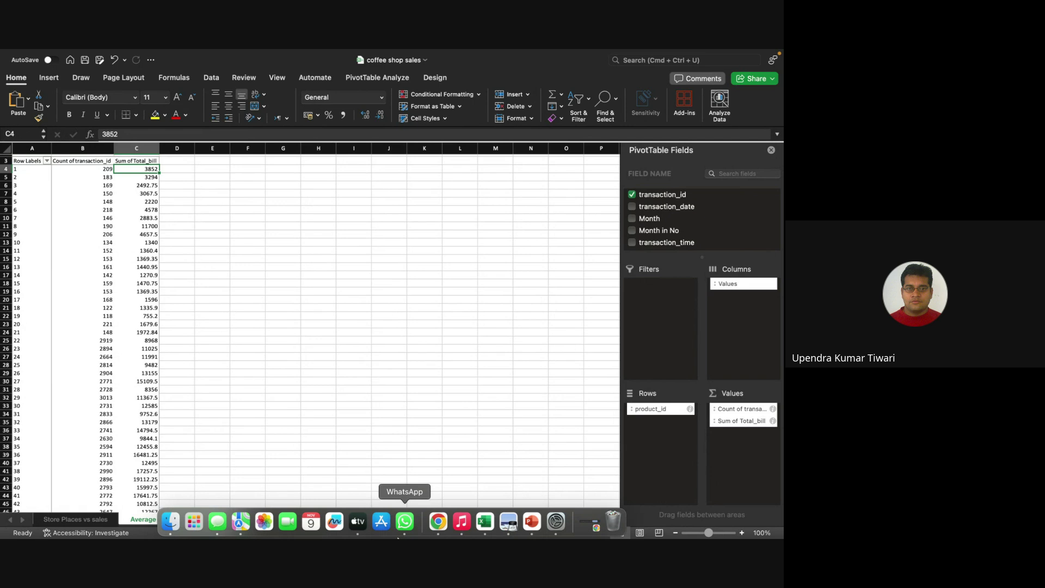
click(439, 531)
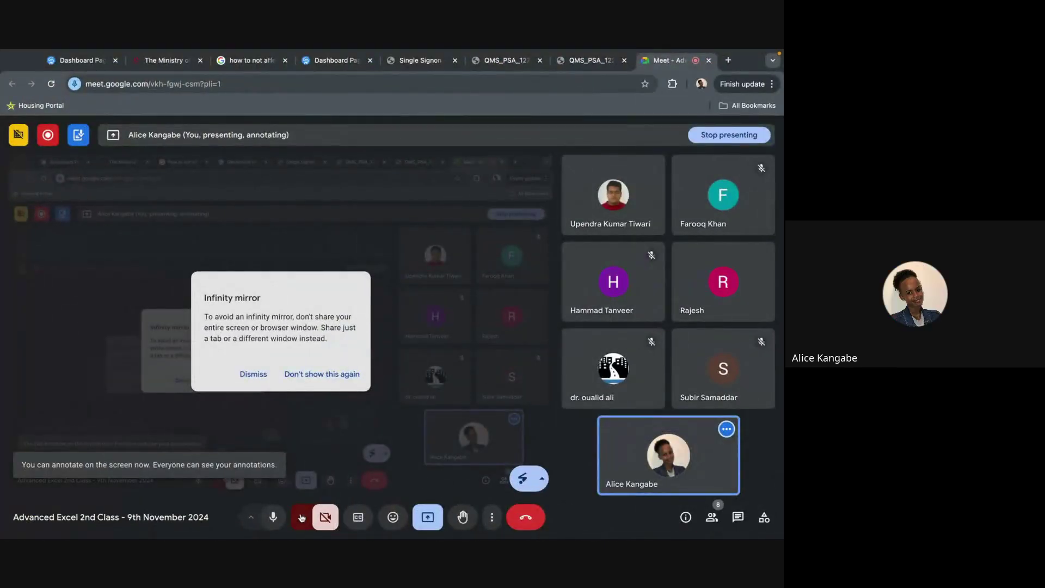
click(274, 517)
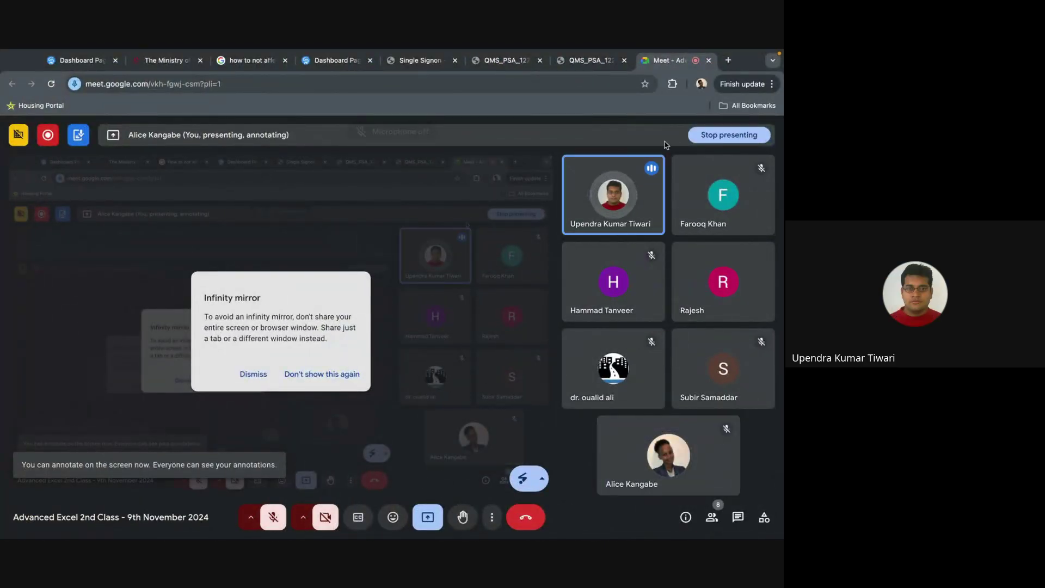
click(718, 136)
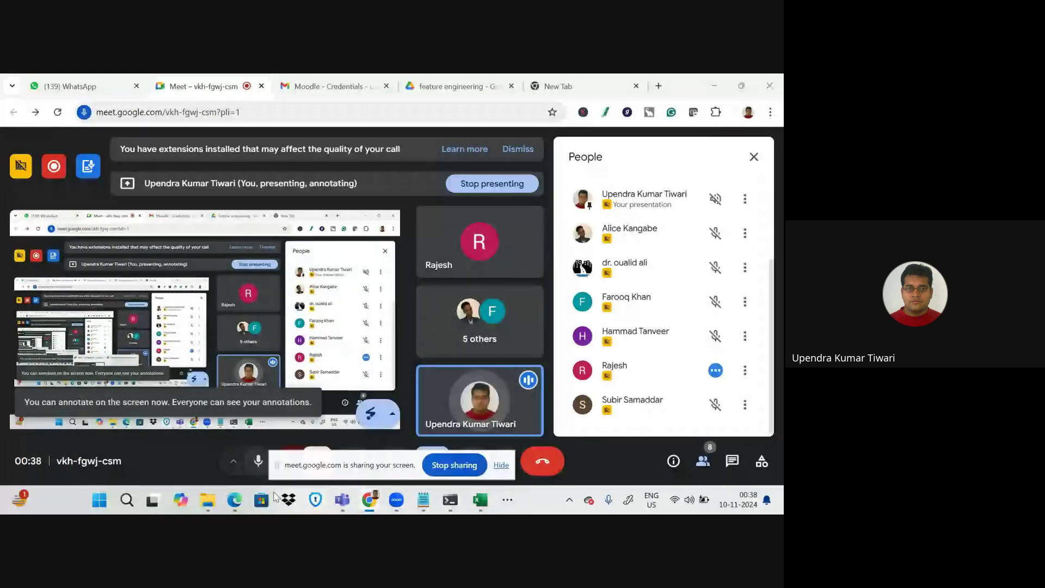
- Switch to the coffee shop sales analysis PDF in Edge and read the Product Performance and Category-wise Sales Distribution tasks
click(234, 499)
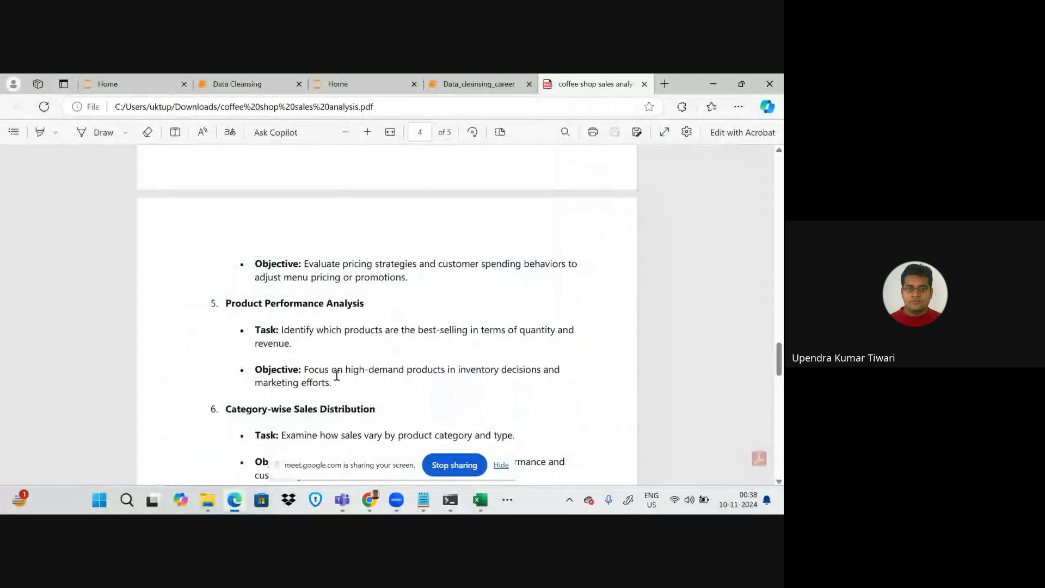
scroll(337, 375, down, 3)
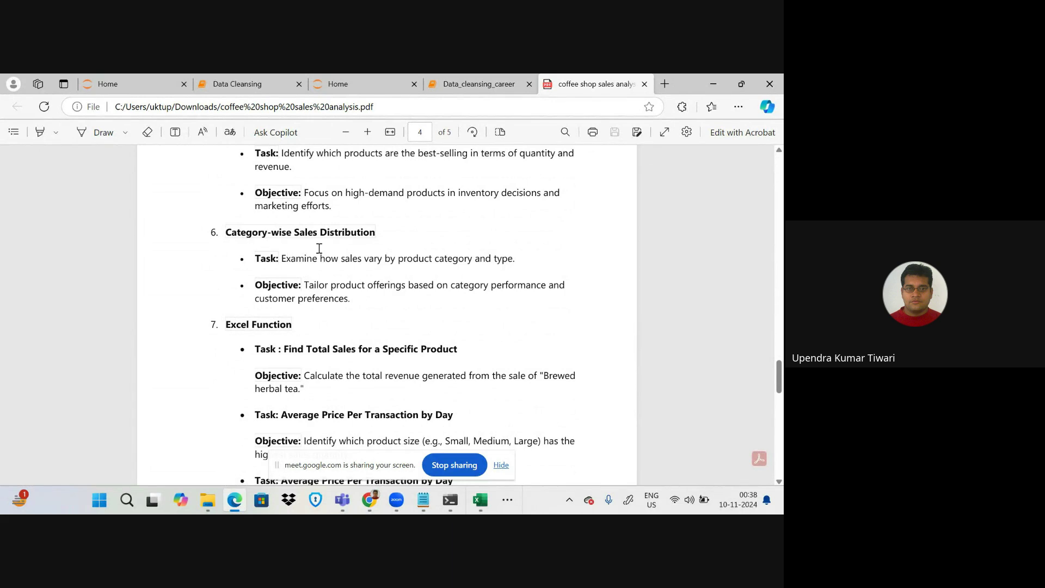
scroll(402, 240, up, 2)
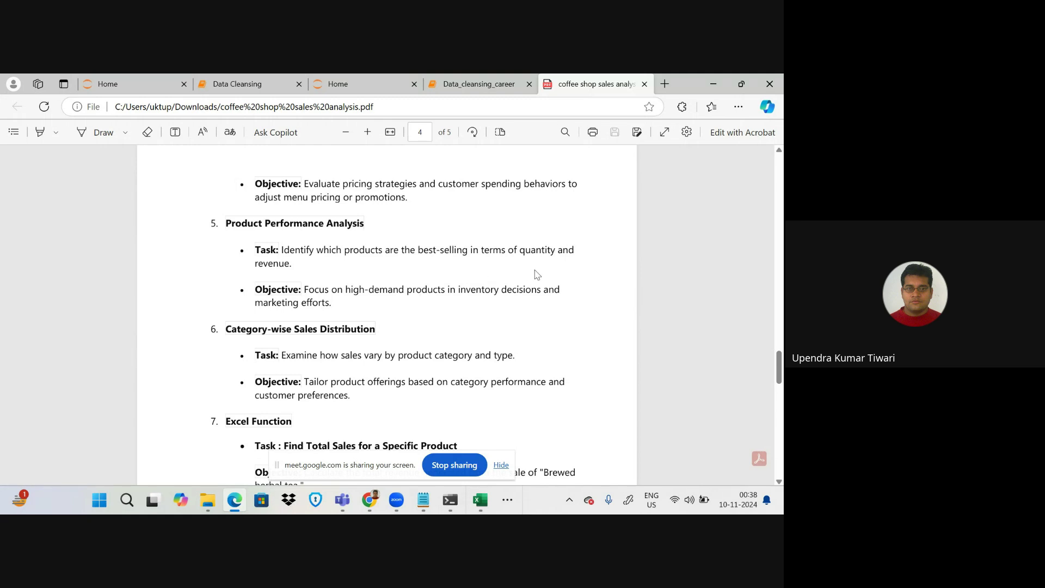
- Switch to the cofee_shop_correct workbook and examine the source data columns on Sheet2 across to Month2
mouse_move(484, 502)
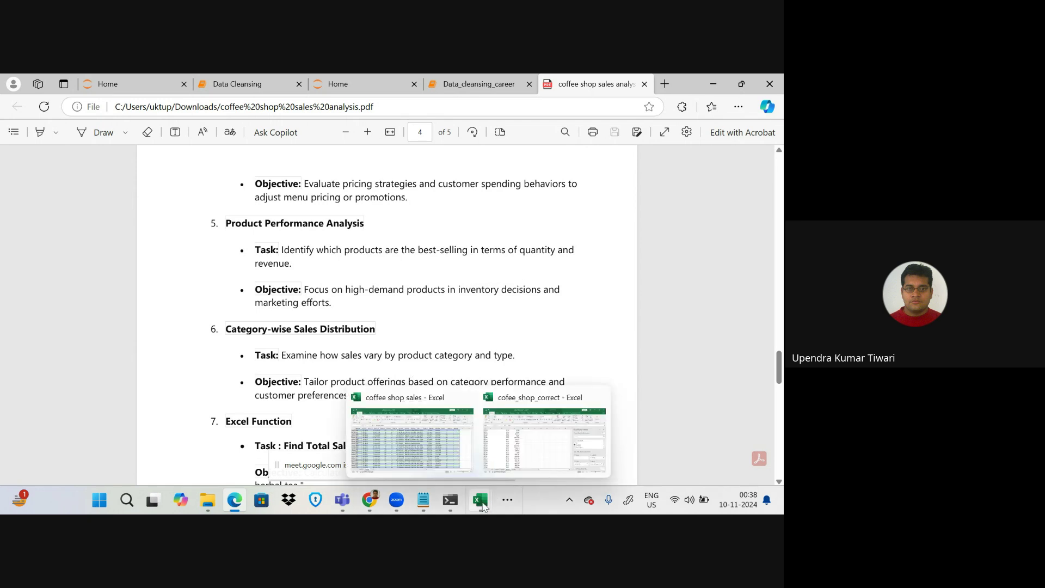
click(523, 423)
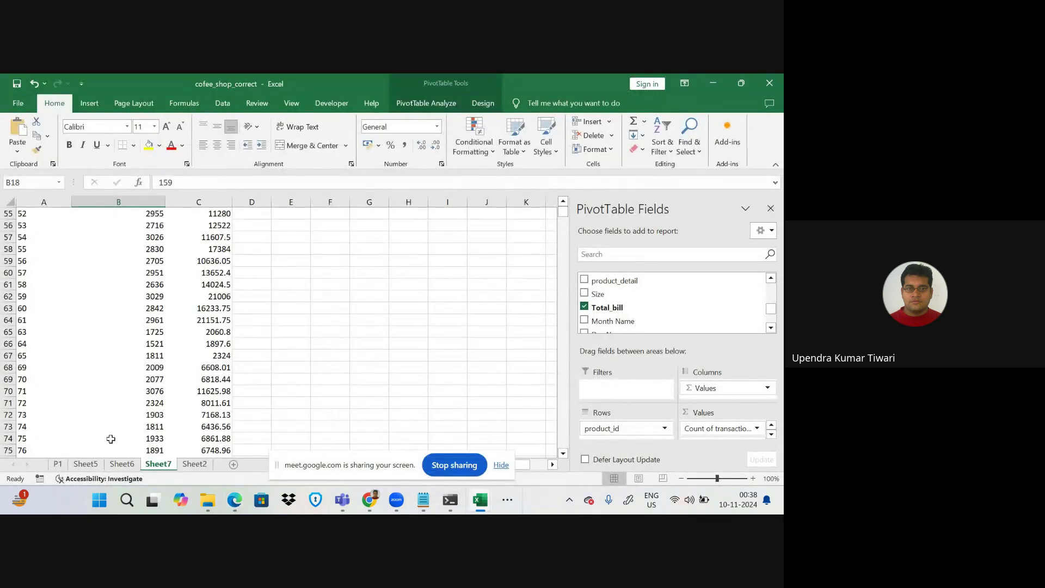
click(194, 464)
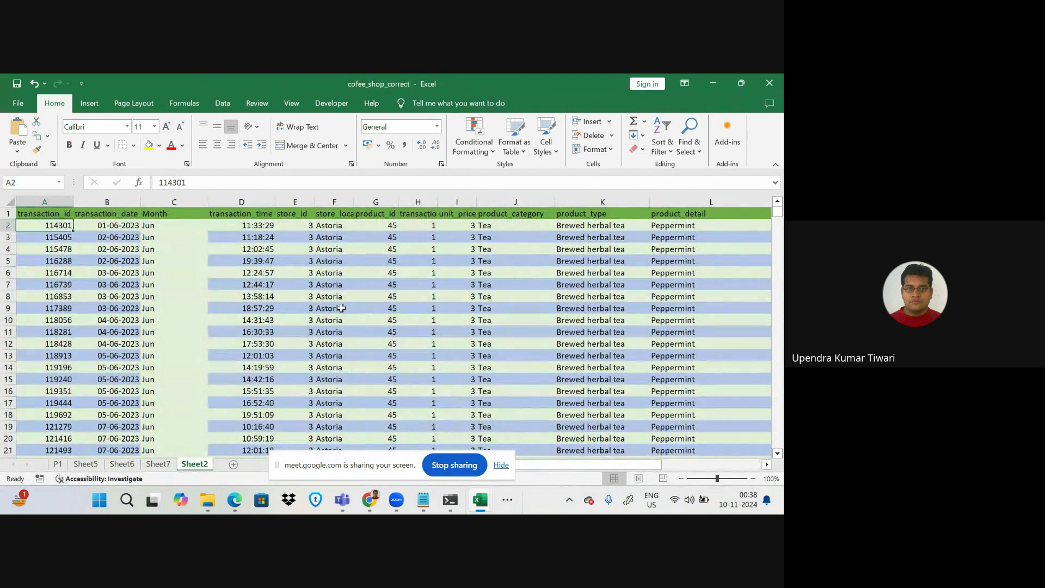
scroll(413, 317, right, 3)
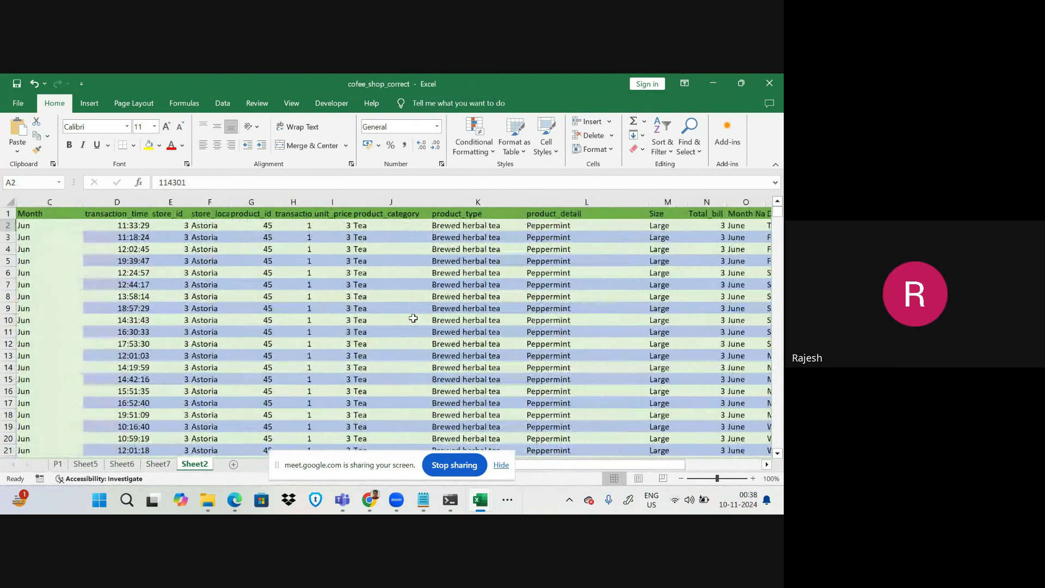
scroll(413, 318, right, 1)
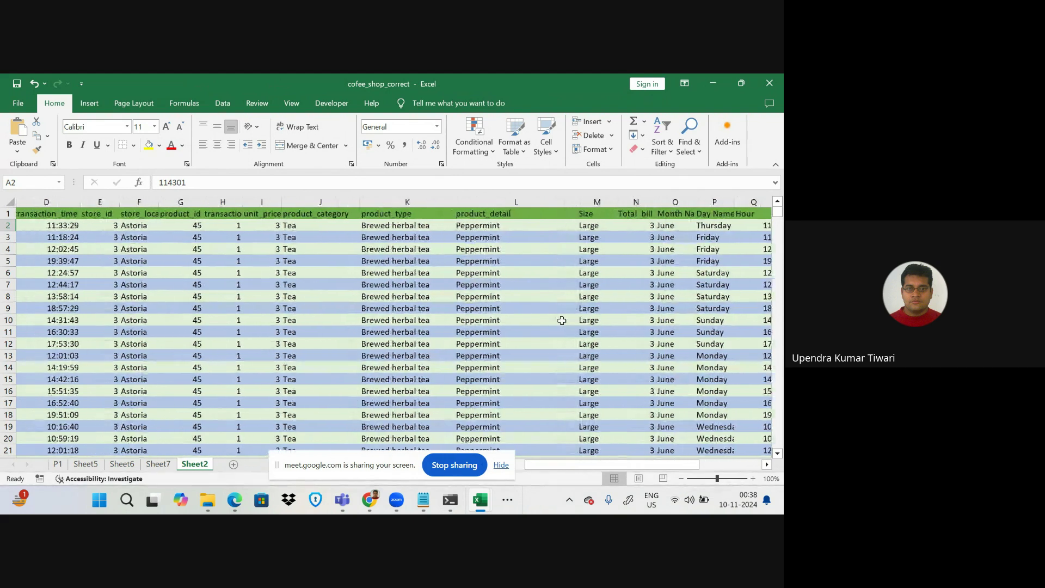
scroll(562, 320, right, 3)
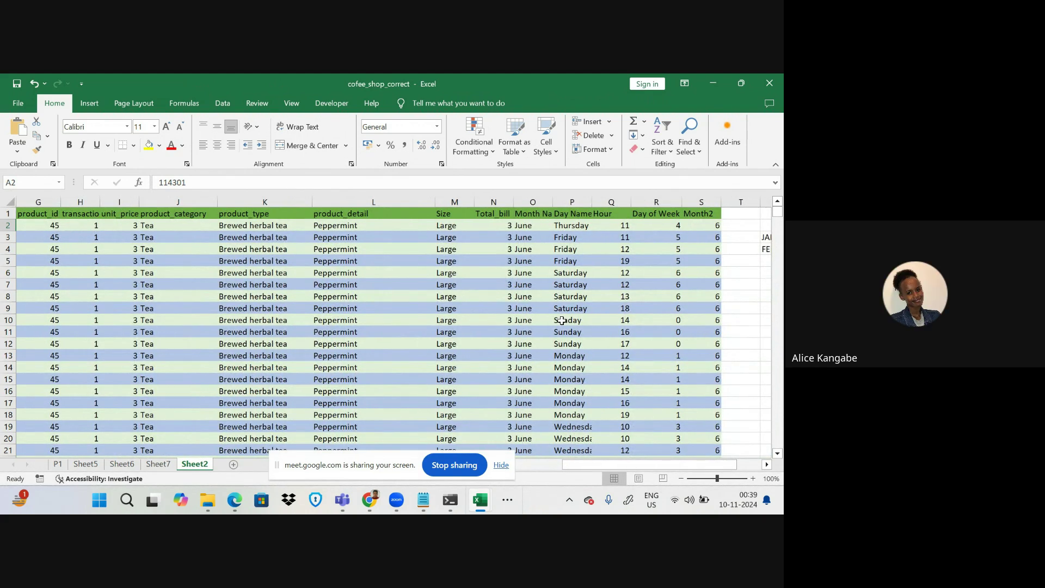
- Widen the transaction_qty and unit_price columns on Sheet2 to fit their headers
scroll(561, 320, left, 1)
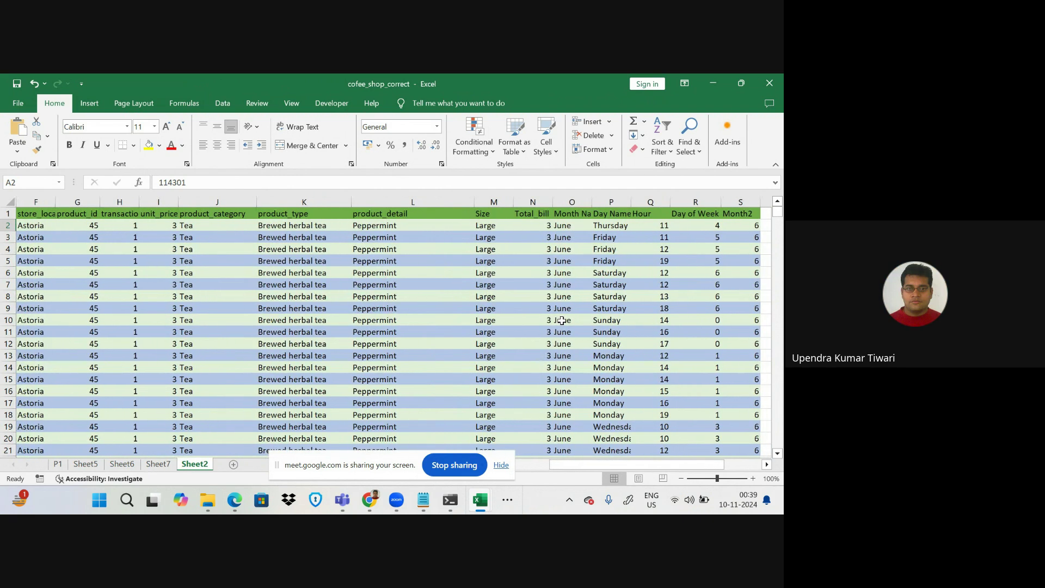
scroll(561, 320, left, 2)
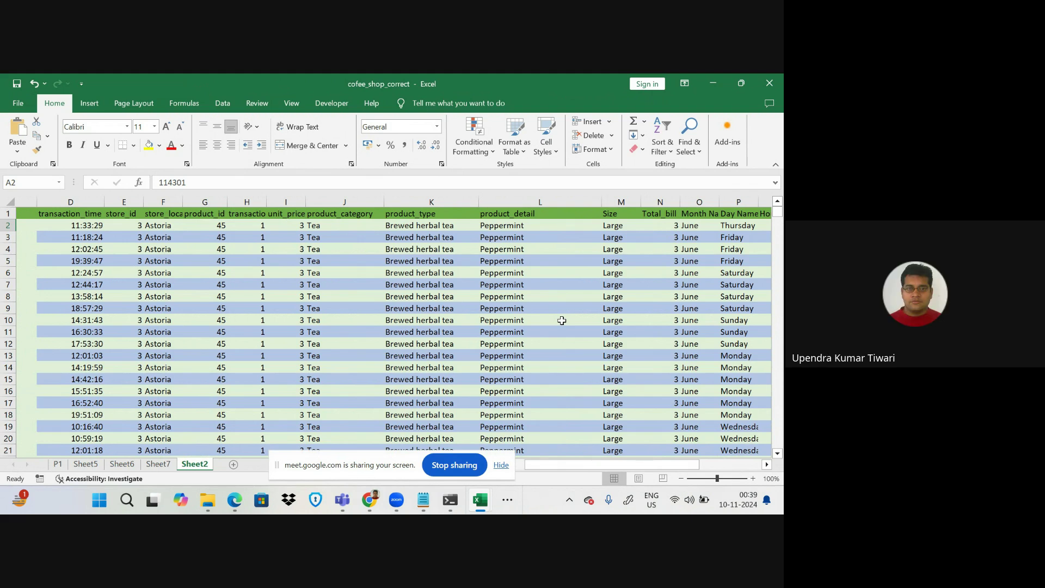
scroll(562, 320, right, 1)
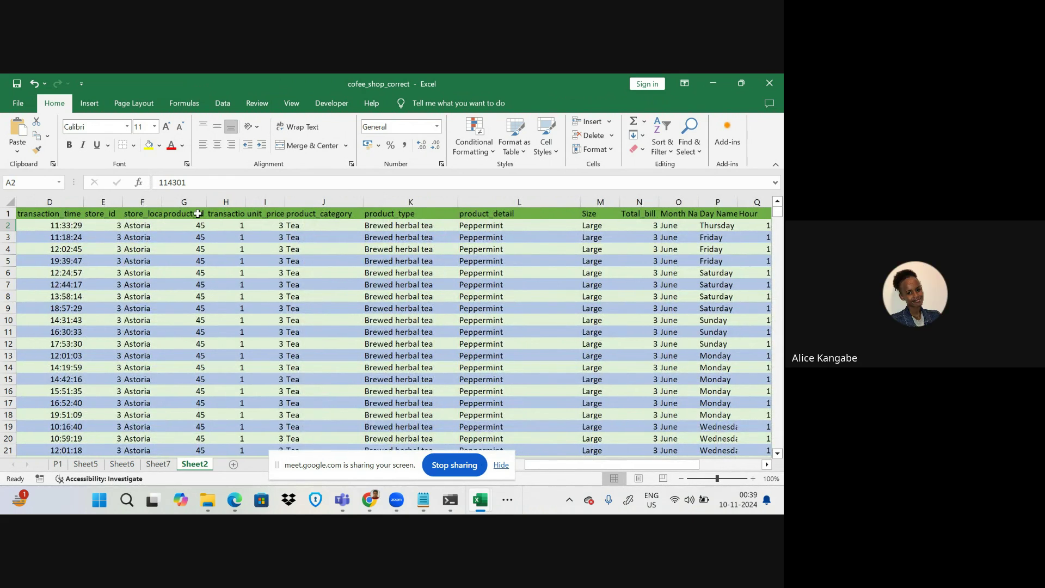
double_click(241, 205)
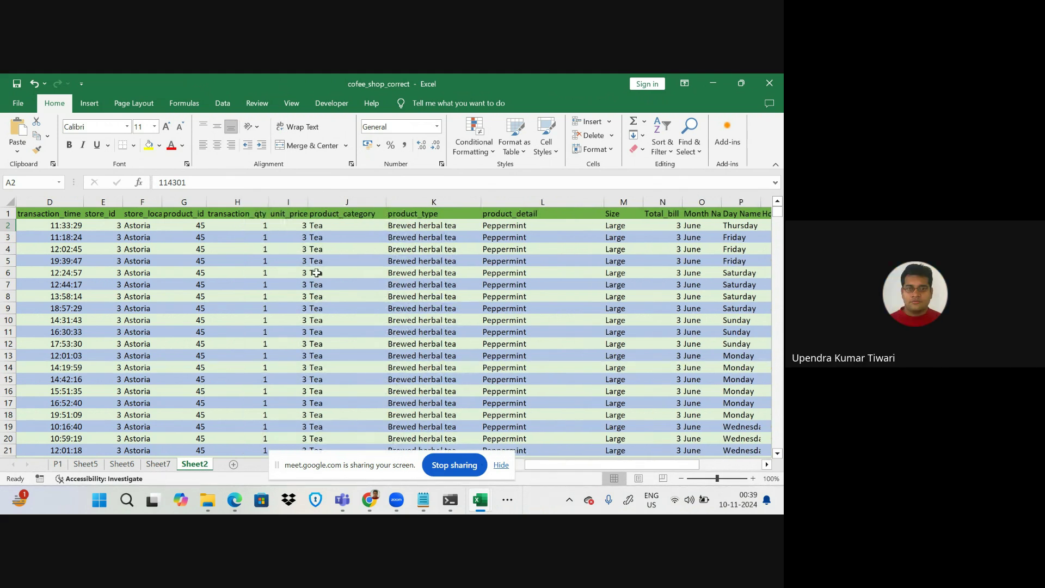
double_click(309, 204)
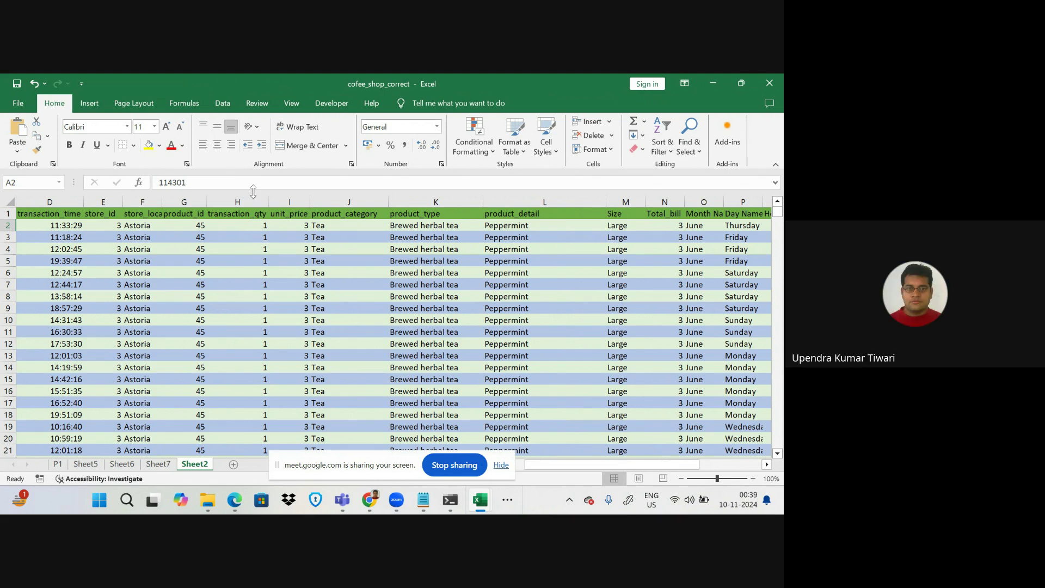
- Examine the transaction_qty and unit_price data on Sheet2 as the inputs for a revenue calculation
click(248, 214)
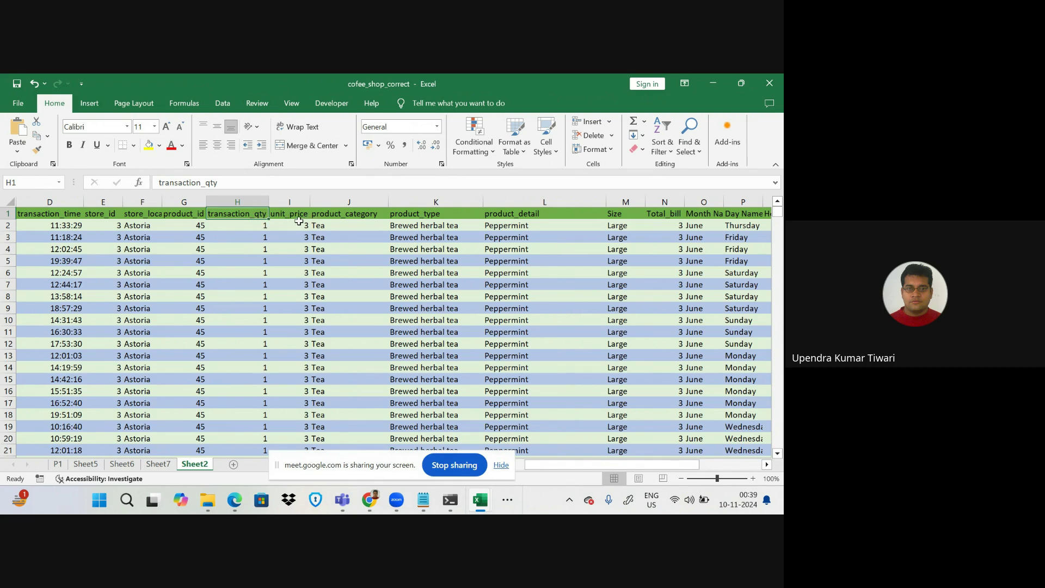
click(298, 223)
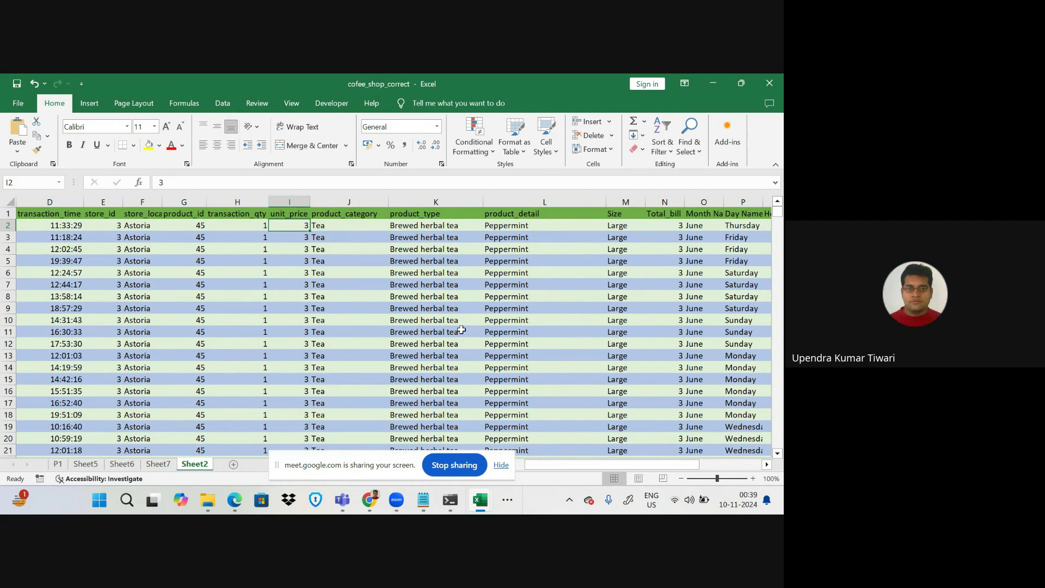
scroll(300, 359, left, 2)
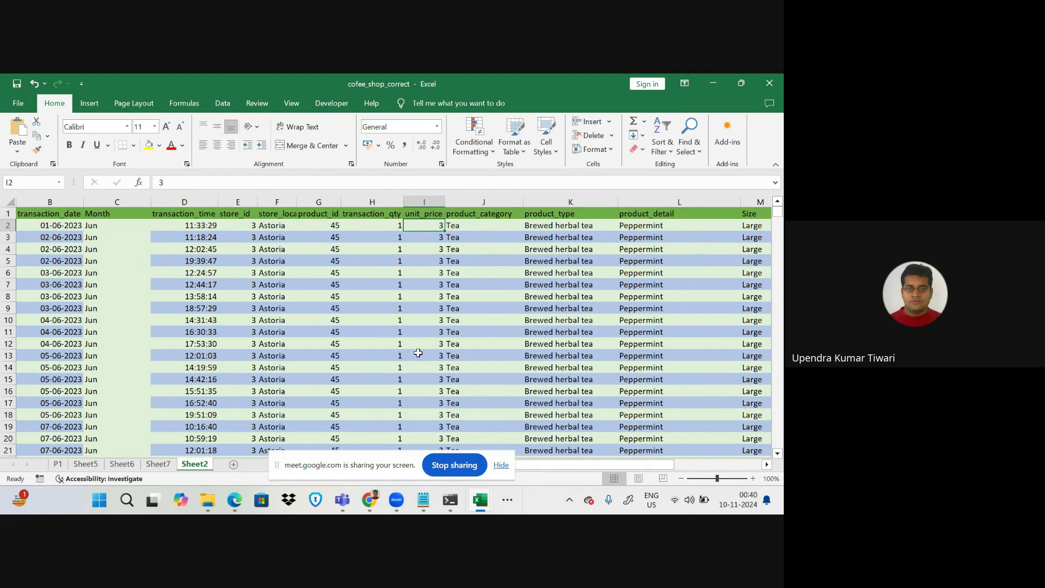
scroll(418, 352, down, 4)
scroll(418, 353, down, 1)
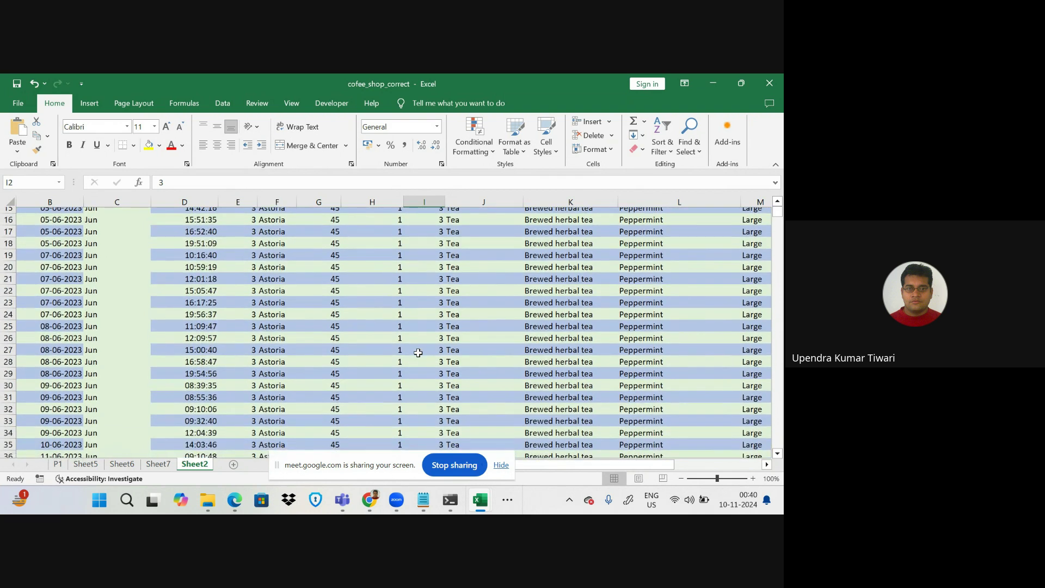
scroll(418, 353, up, 1)
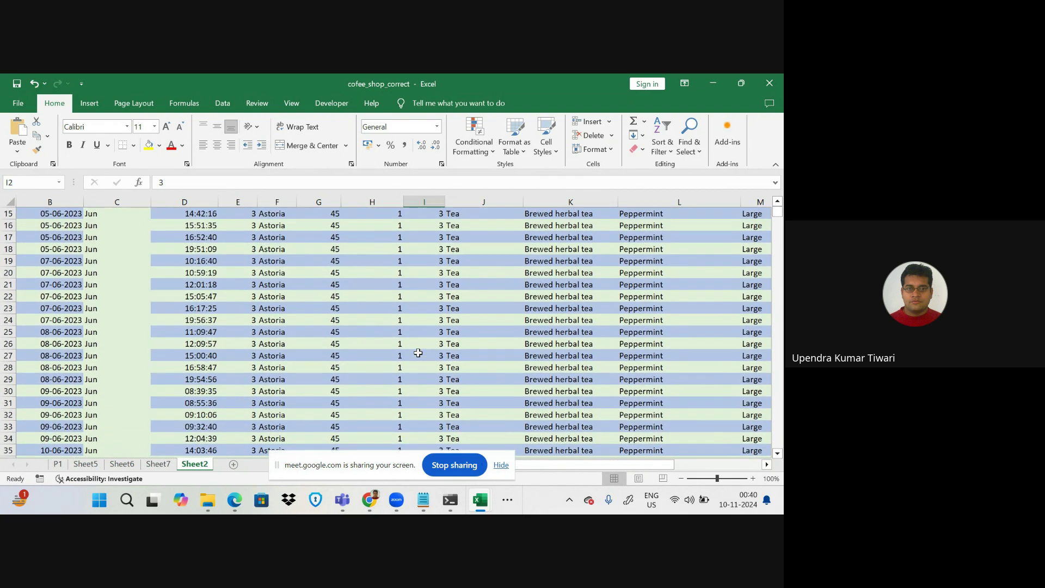
scroll(418, 353, up, 1)
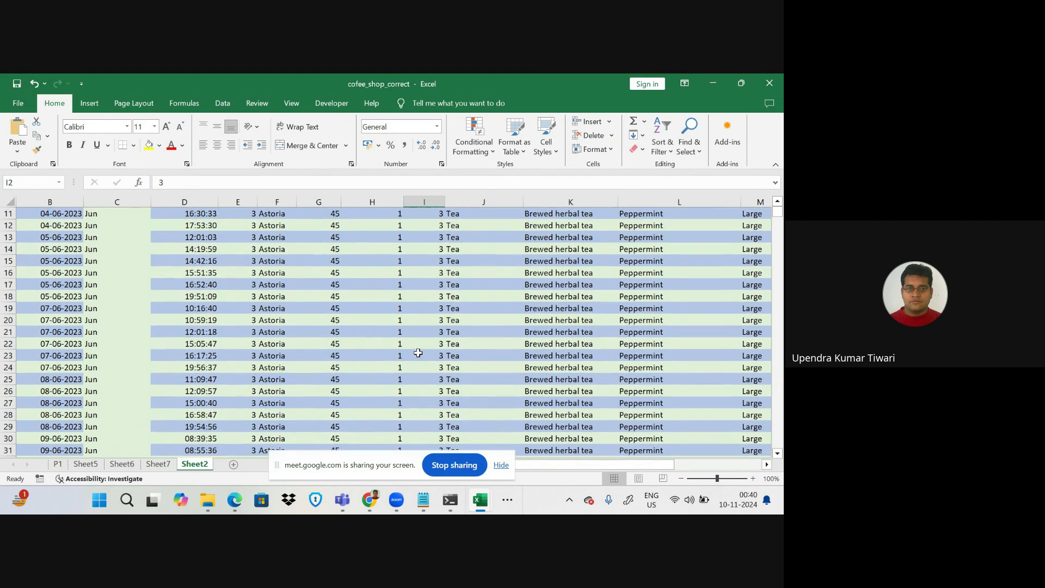
scroll(418, 353, up, 2)
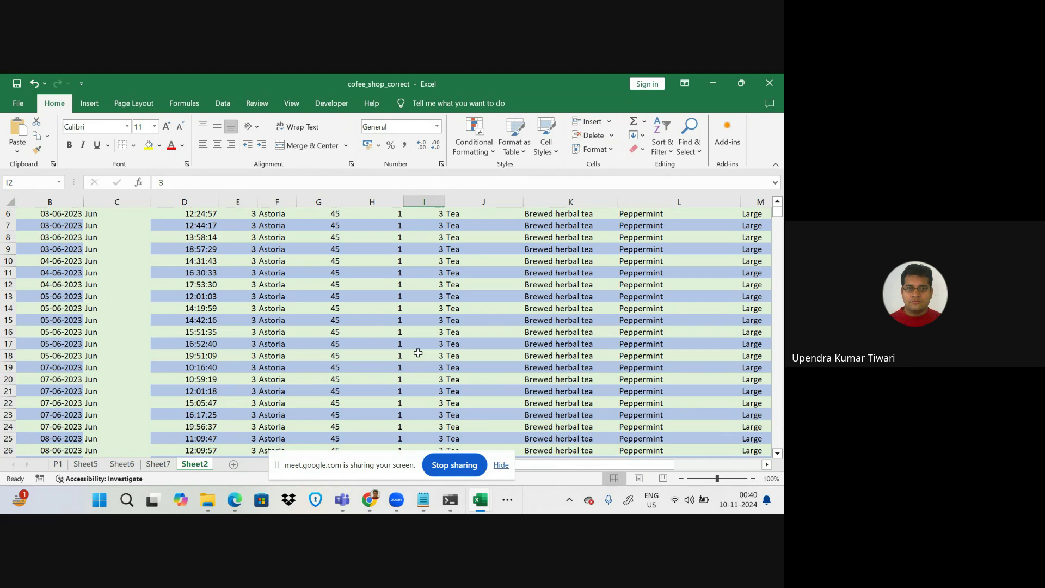
scroll(418, 352, up, 2)
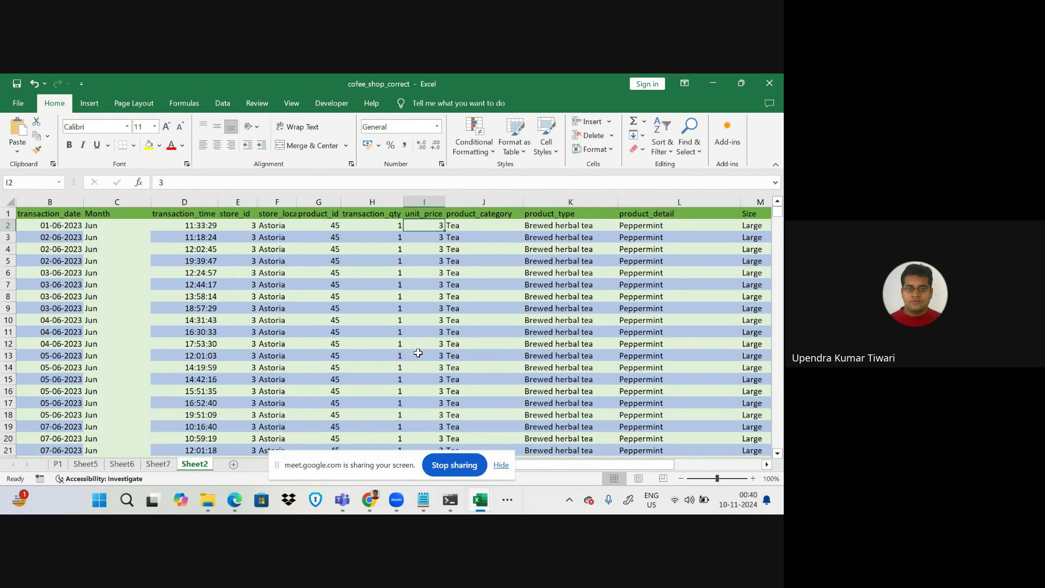
click(418, 353)
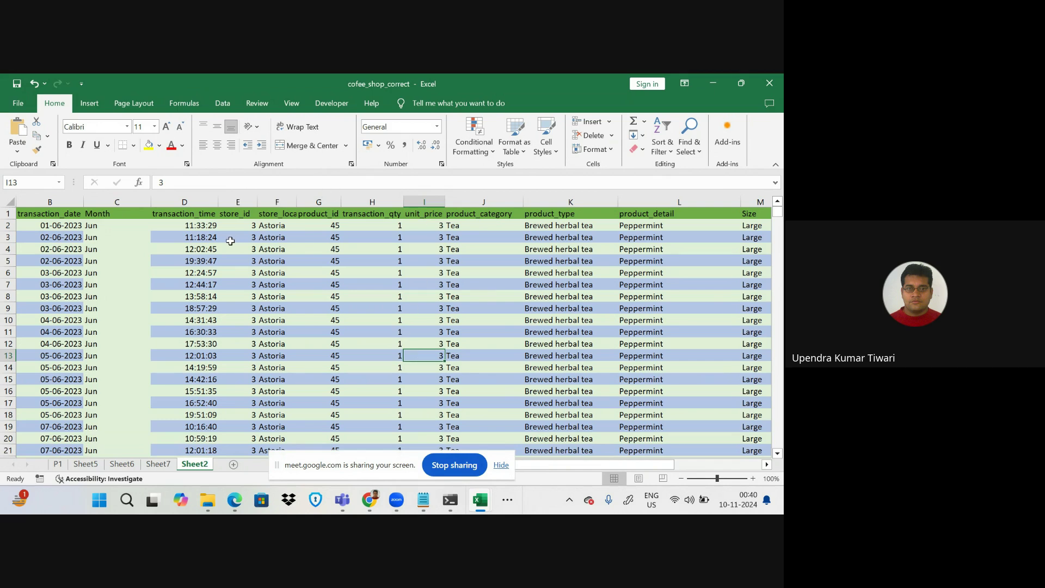
- Insert an empty column between unit_price and product_category on Sheet2
click(464, 202)
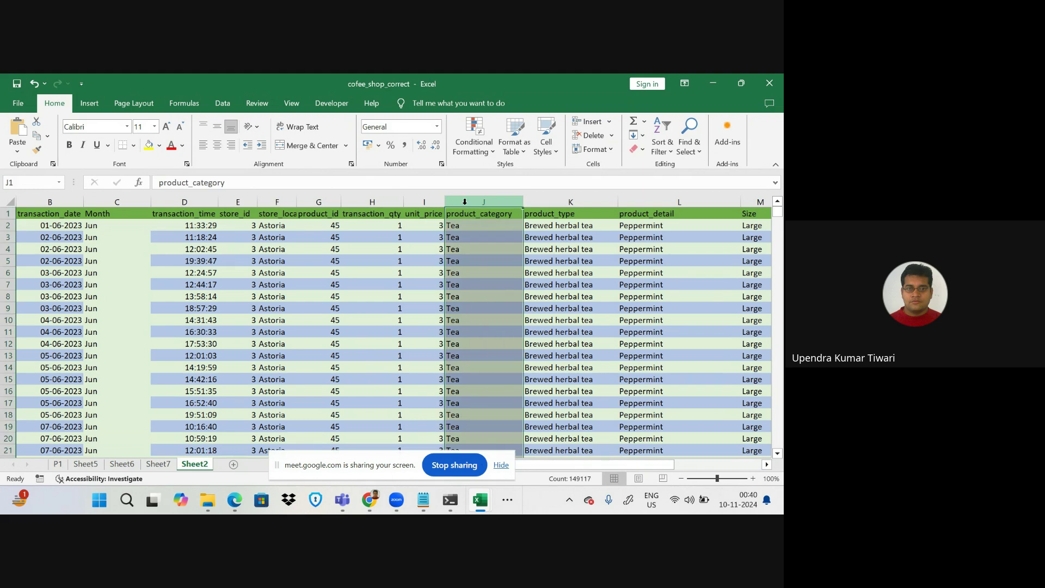
right_click(464, 202)
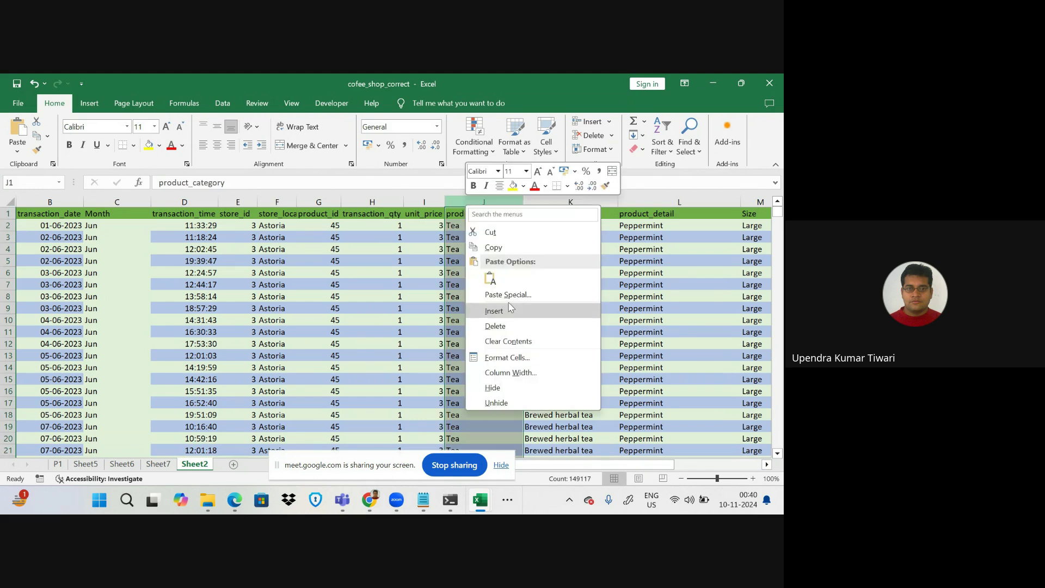
click(507, 311)
- Enter the header Revenue in cell J1 of the empty column
click(467, 214)
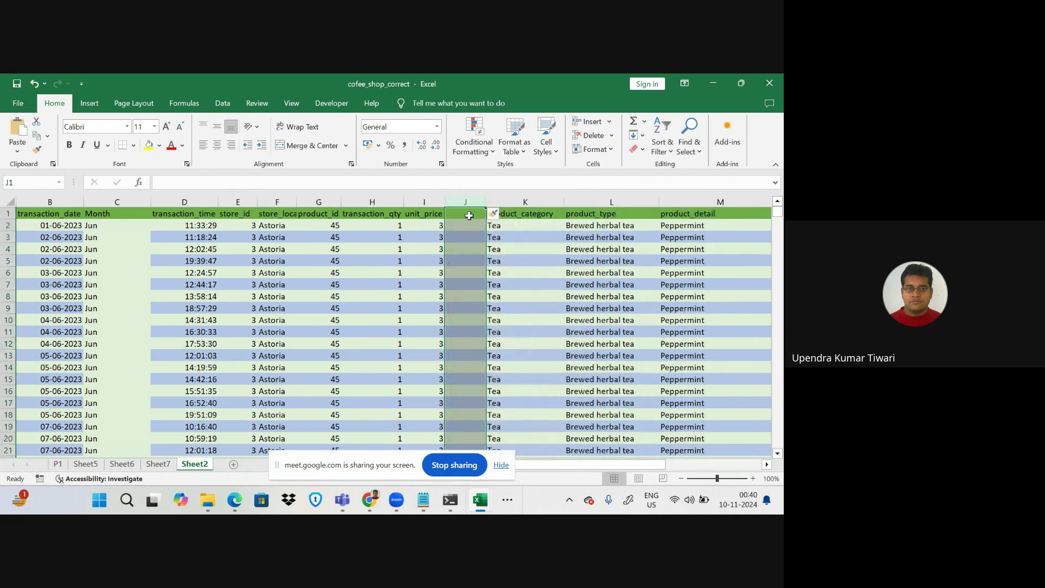
text(rEVENU)
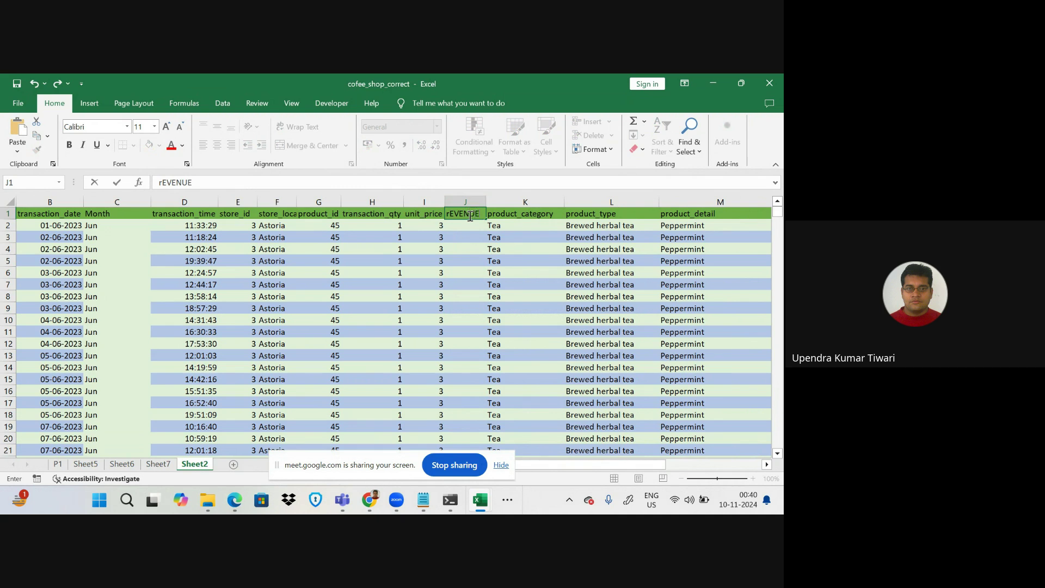
text(E)
key(Caps_Lock)
click(476, 214)
key(BackSpace)
key(BackSpace)
key(BackSpace)
key(BackSpace)
key(BackSpace)
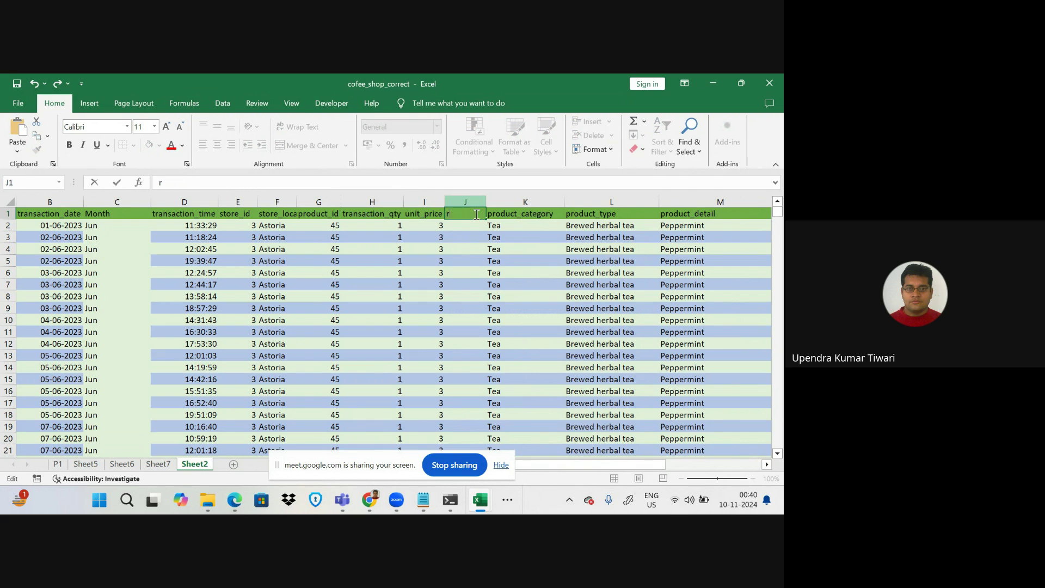
text(Revenue)
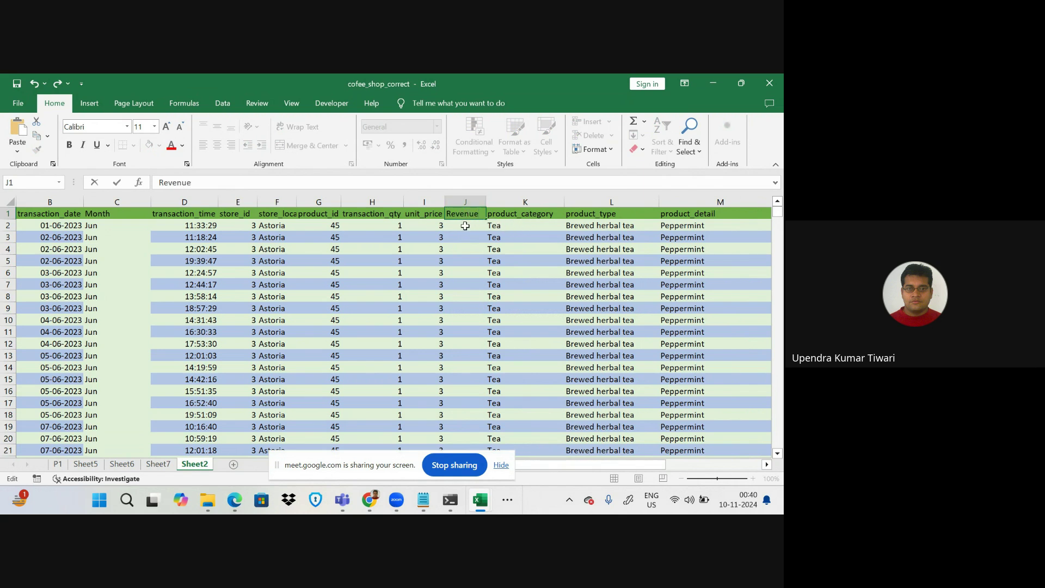
- Calculate revenue in J2 with =H2*I2, multiplying transaction_qty by unit_price, and fill the formula down the whole column
click(466, 225)
text(=)
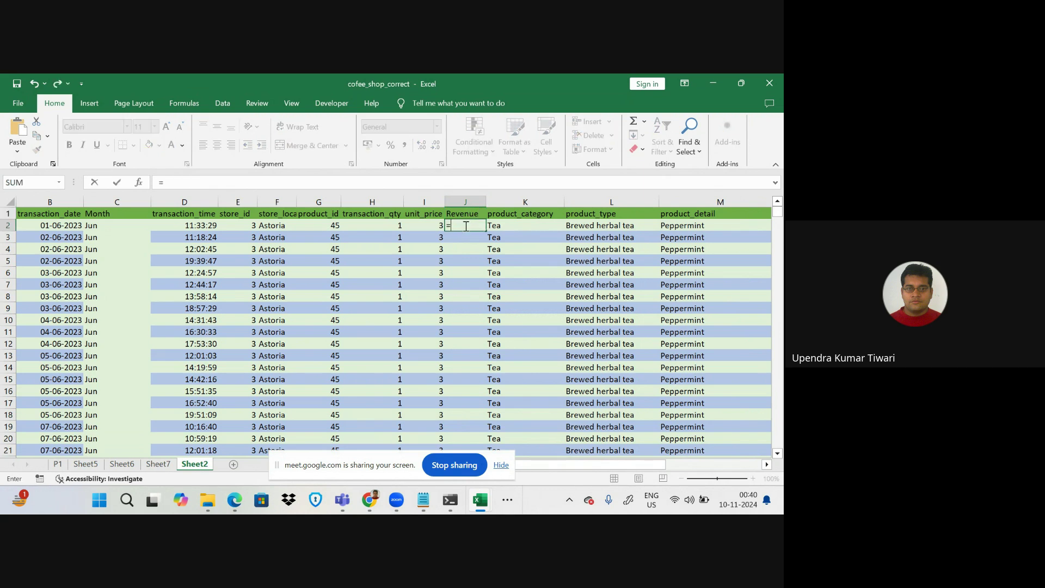
click(382, 224)
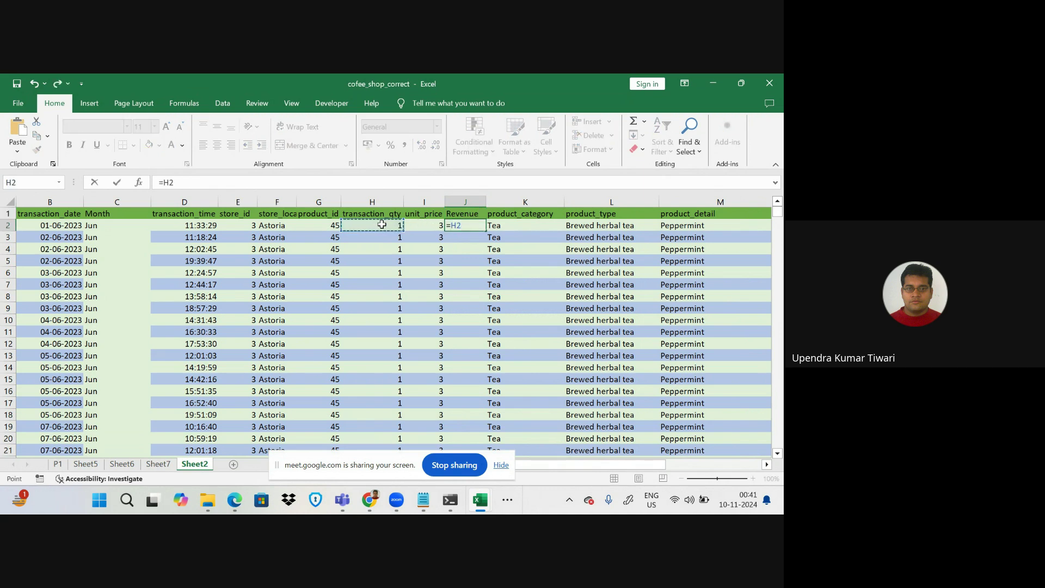
text(*)
click(423, 235)
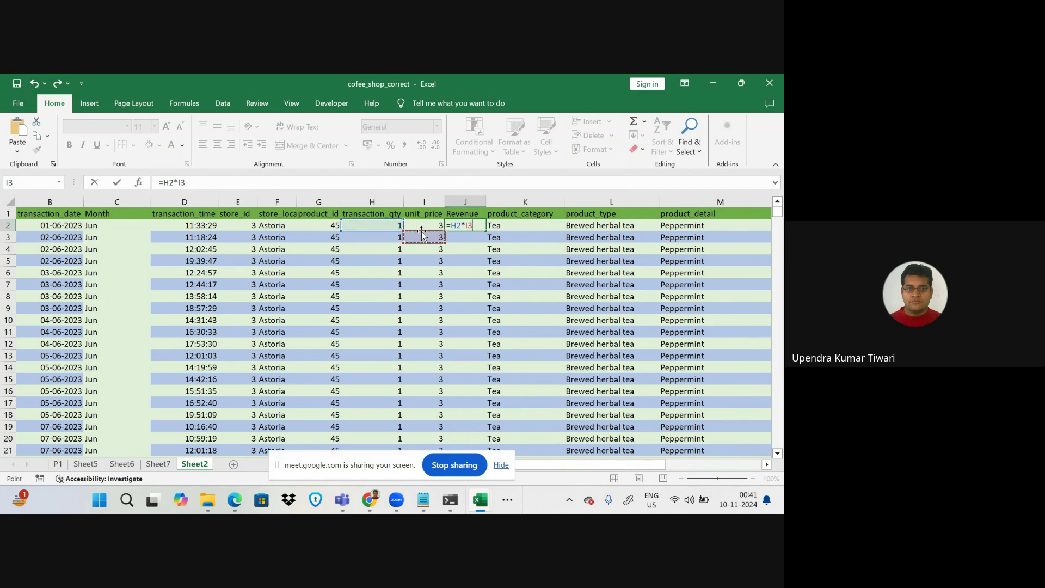
click(428, 225)
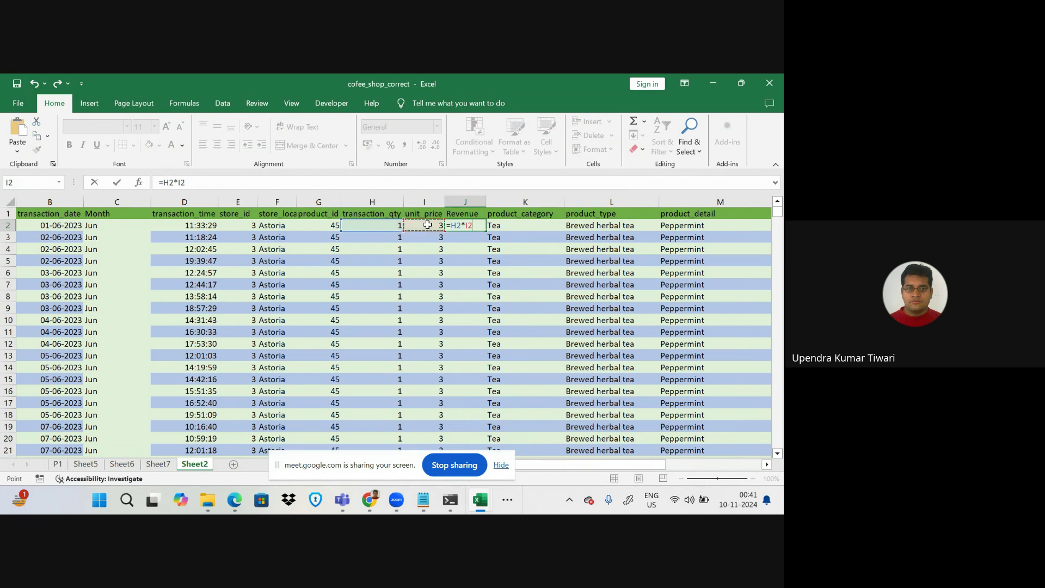
key(Return)
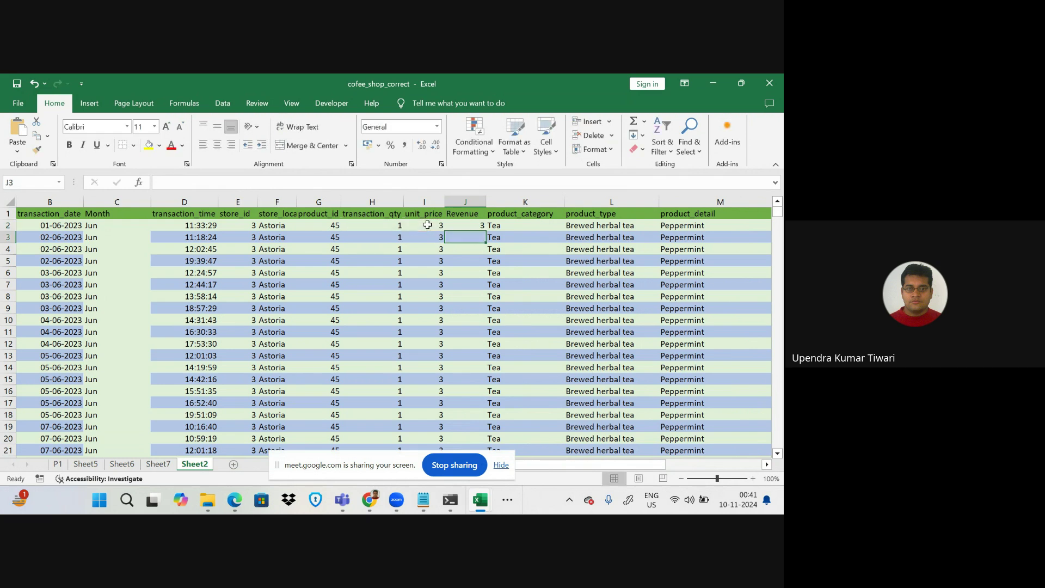
click(467, 226)
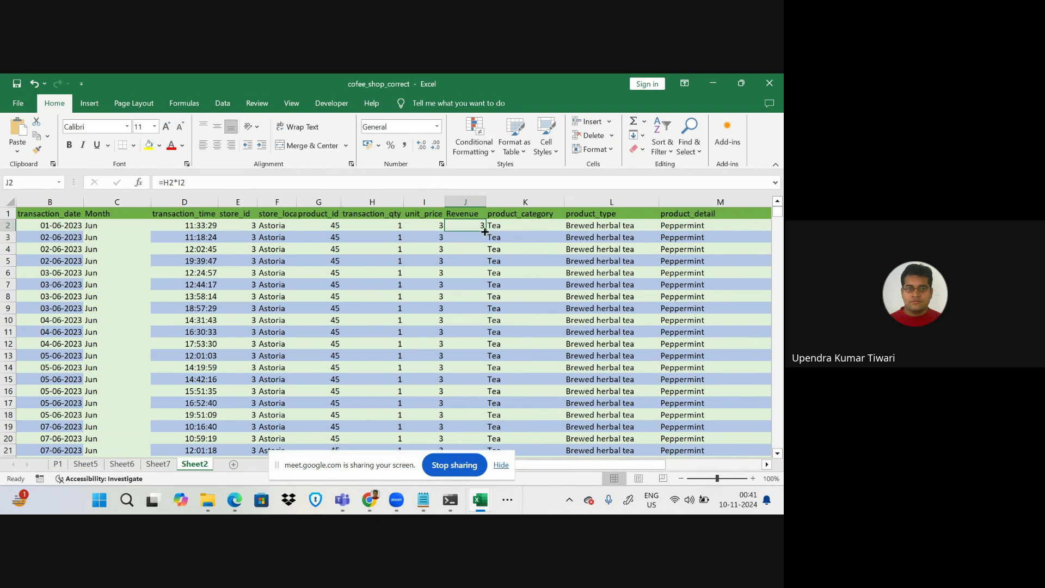
double_click(484, 232)
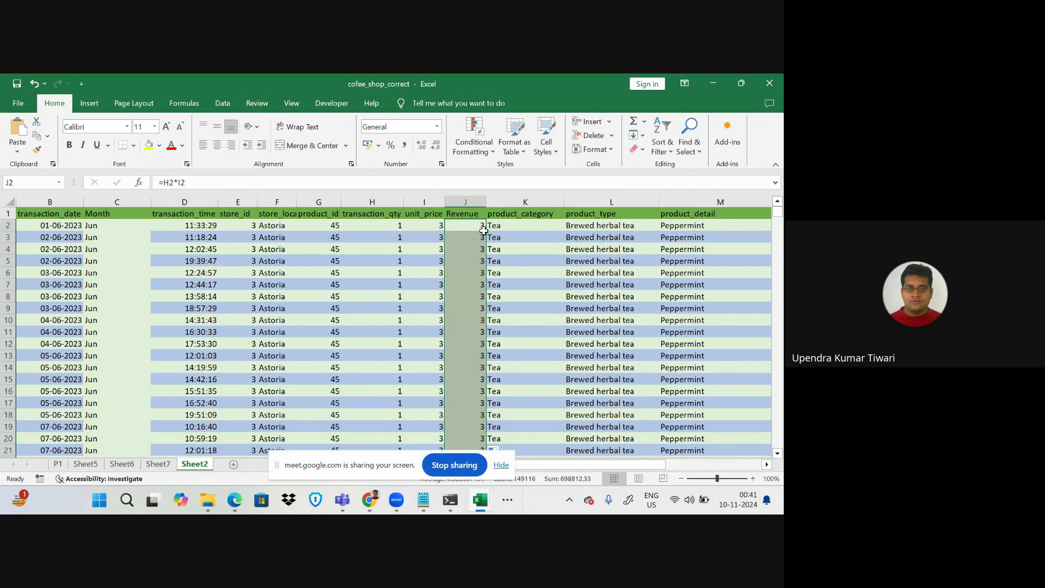
scroll(616, 300, right, 1)
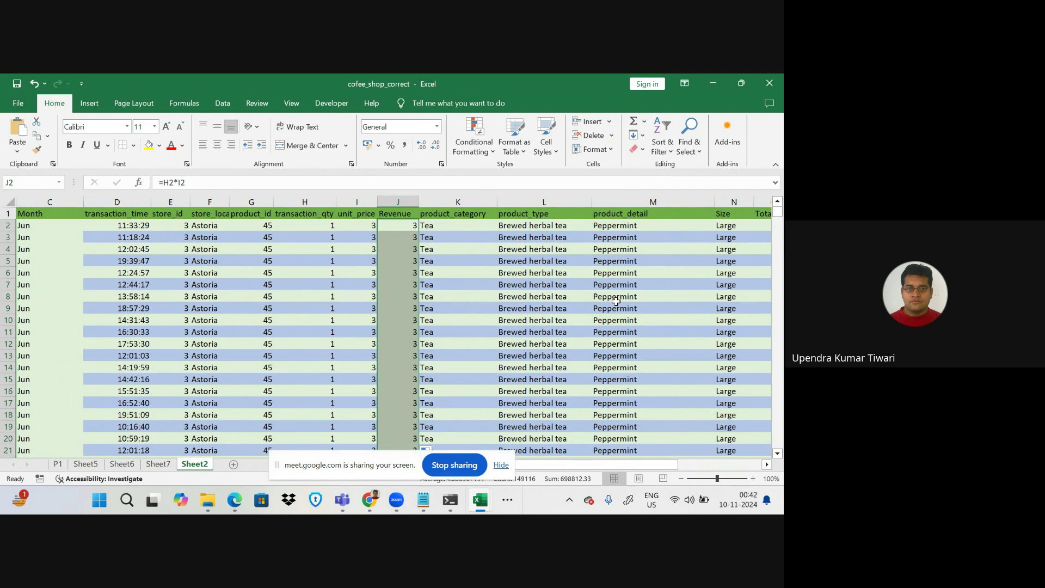
click(707, 264)
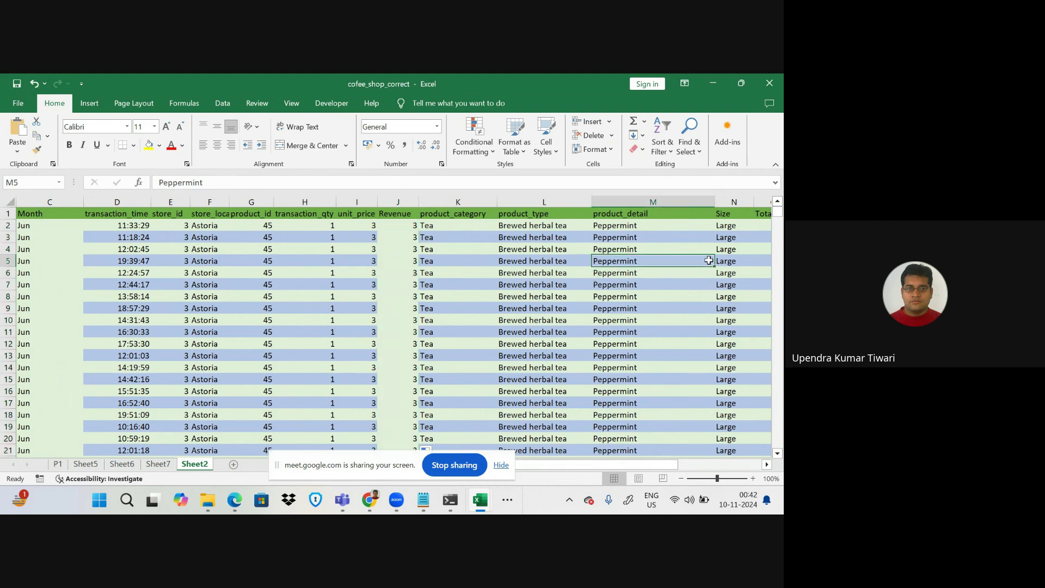
drag(708, 257, 446, 411)
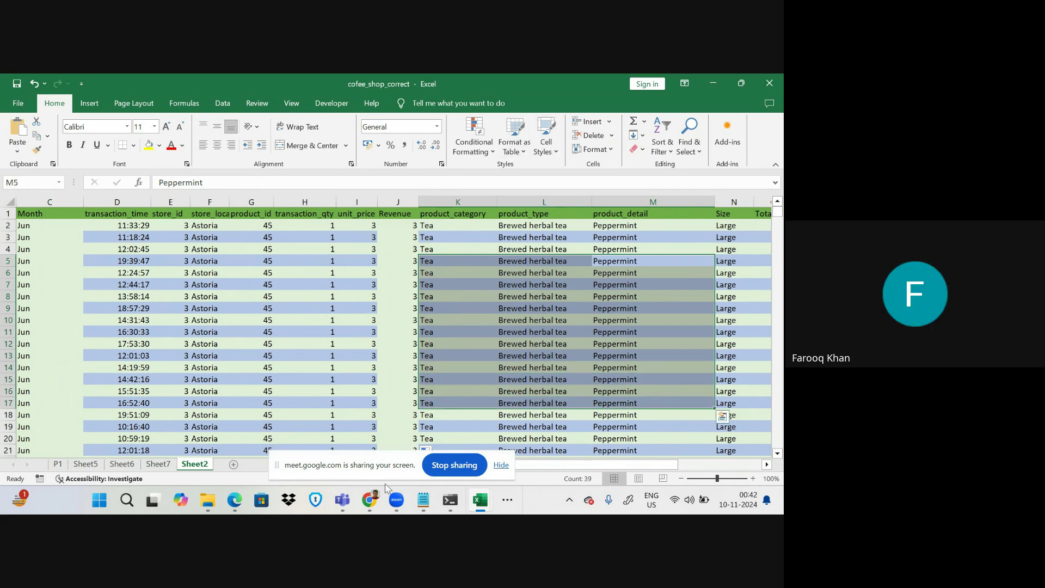
- Check the Google Meet call in Chrome and return to the cofee_shop_correct workbook, selecting the Revenue formula in J2
mouse_move(369, 498)
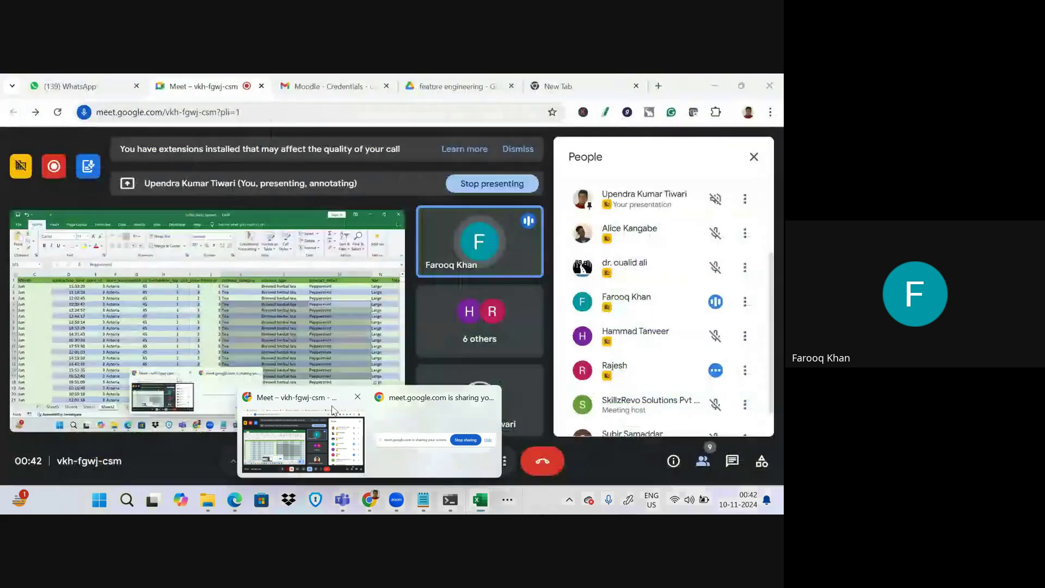
click(335, 409)
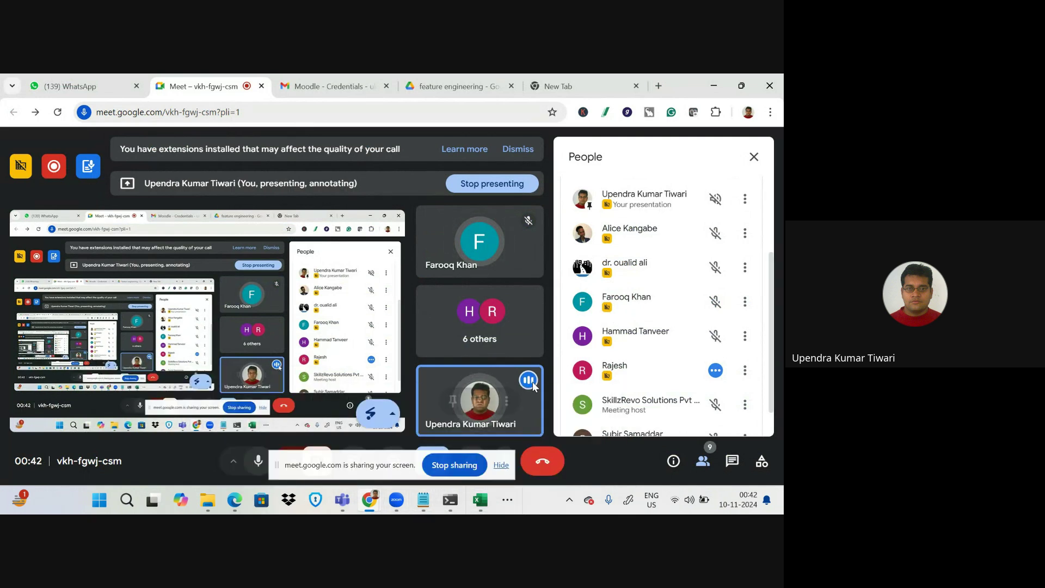
mouse_move(478, 498)
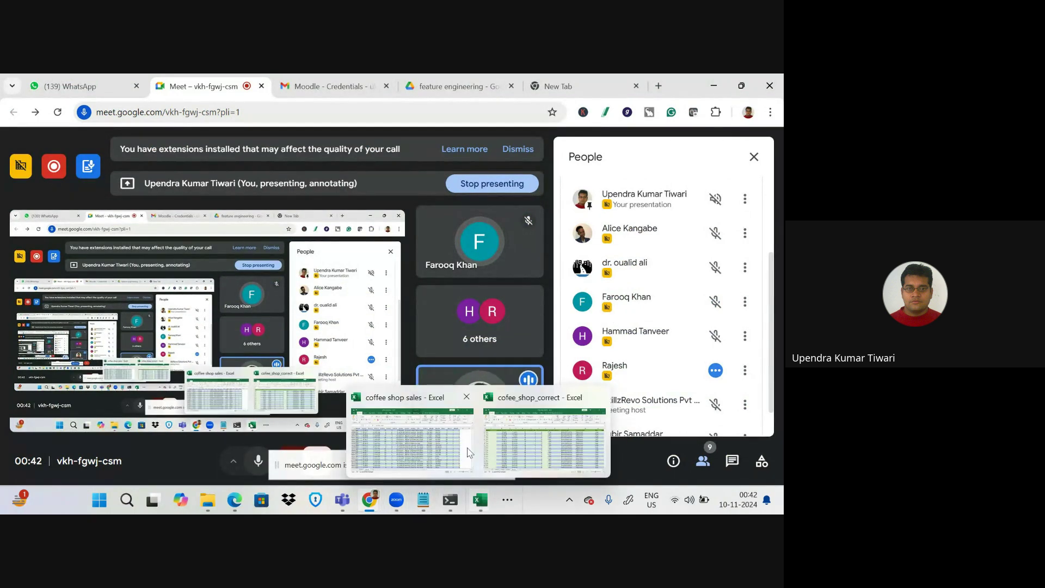
click(524, 437)
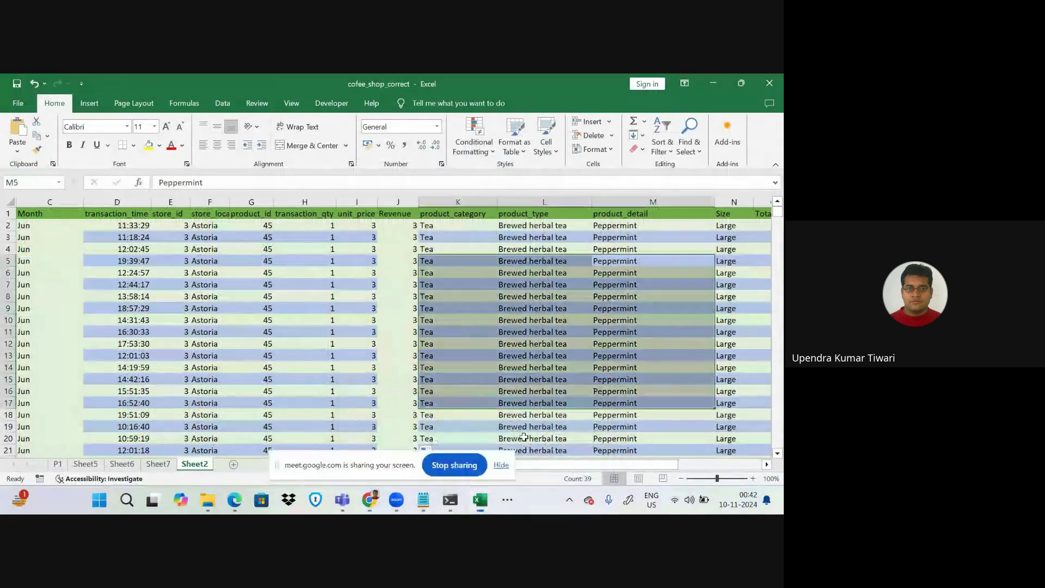
click(409, 223)
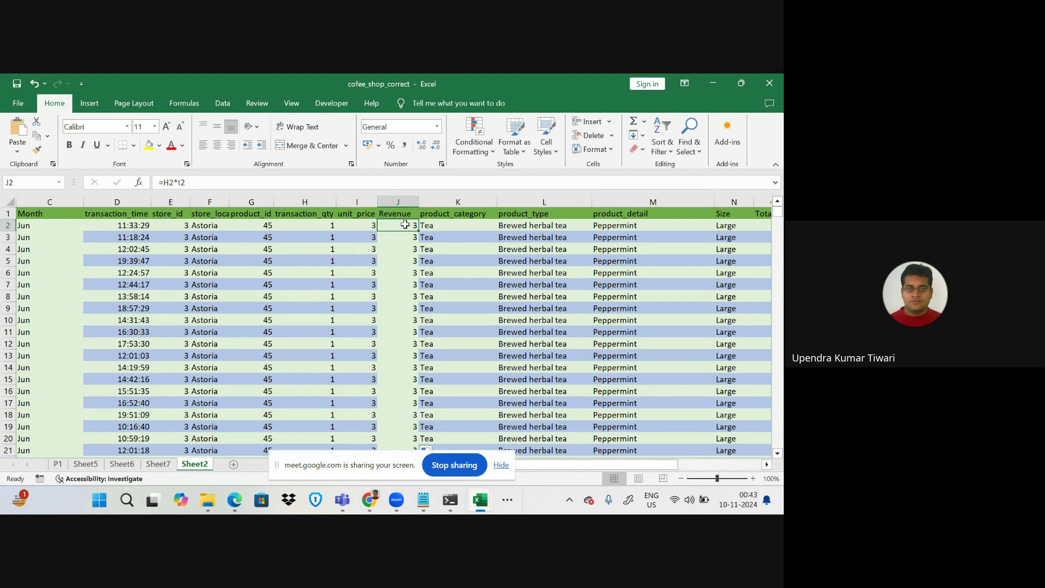
- Check Revenue against Total_bill by entering =J2-O2 in cell U2 and filling the formula down the column, and review the differences
scroll(560, 273, right, 3)
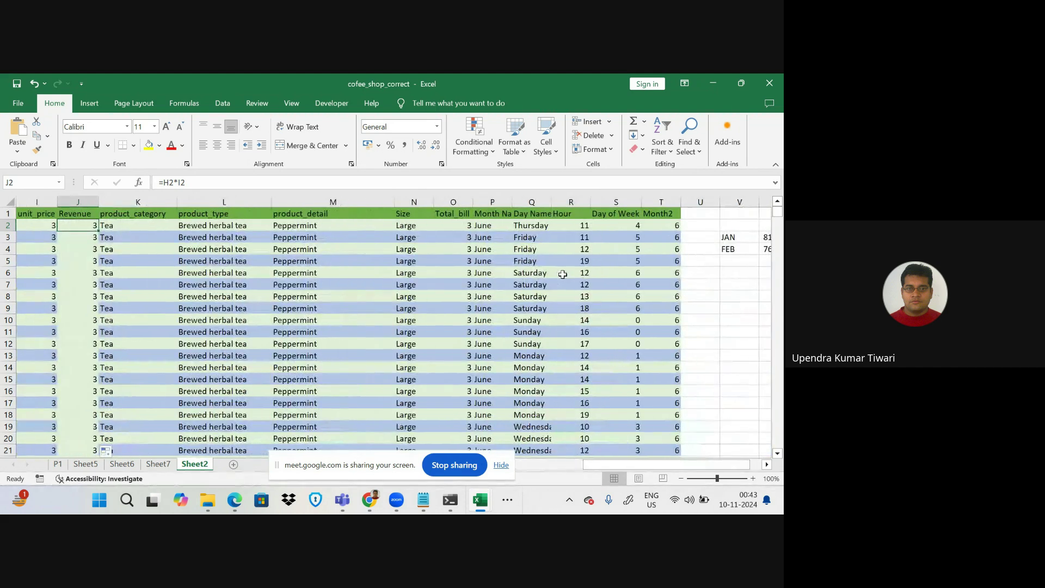
click(698, 224)
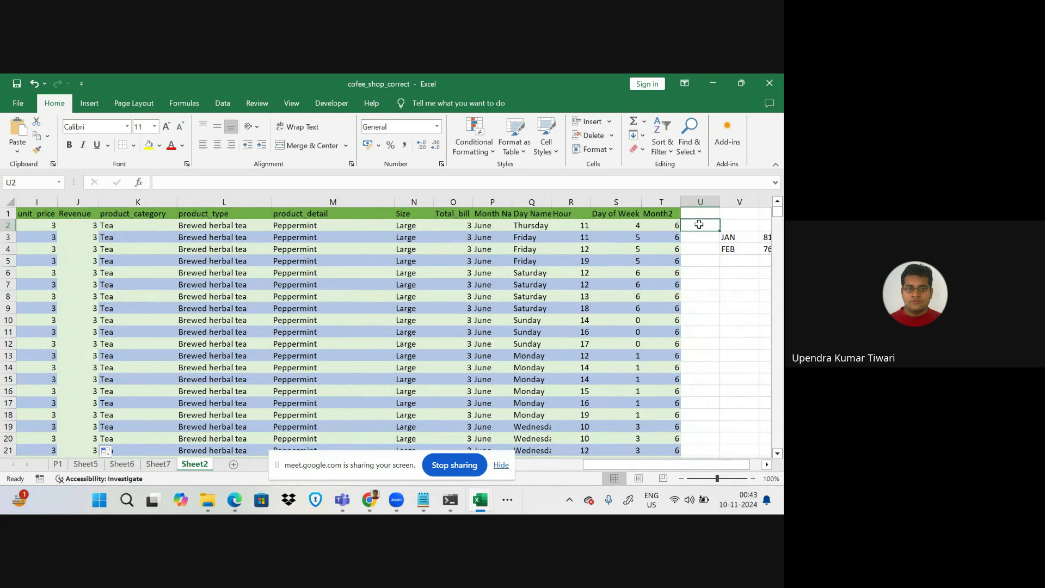
text(=)
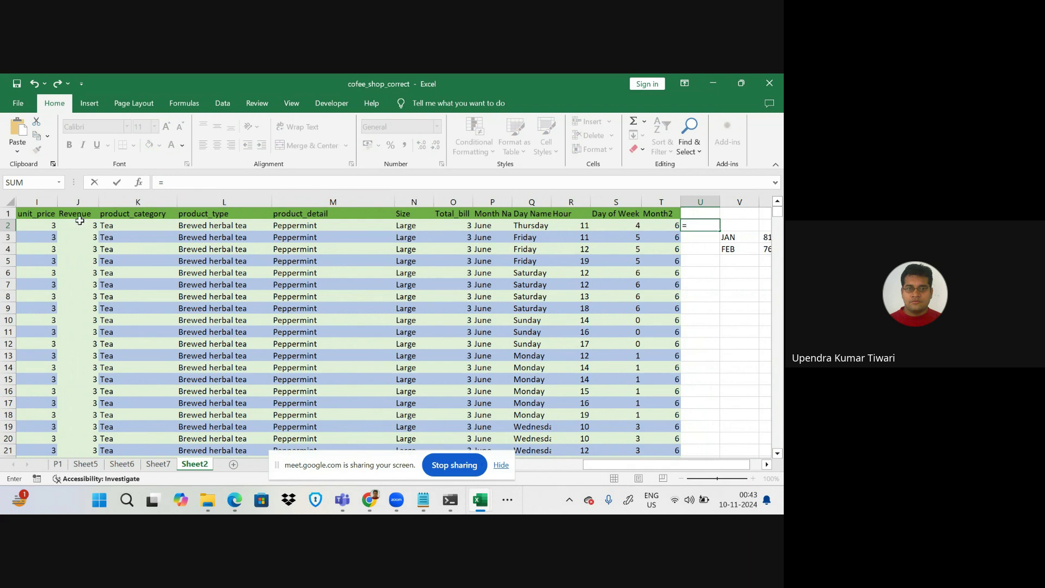
click(79, 221)
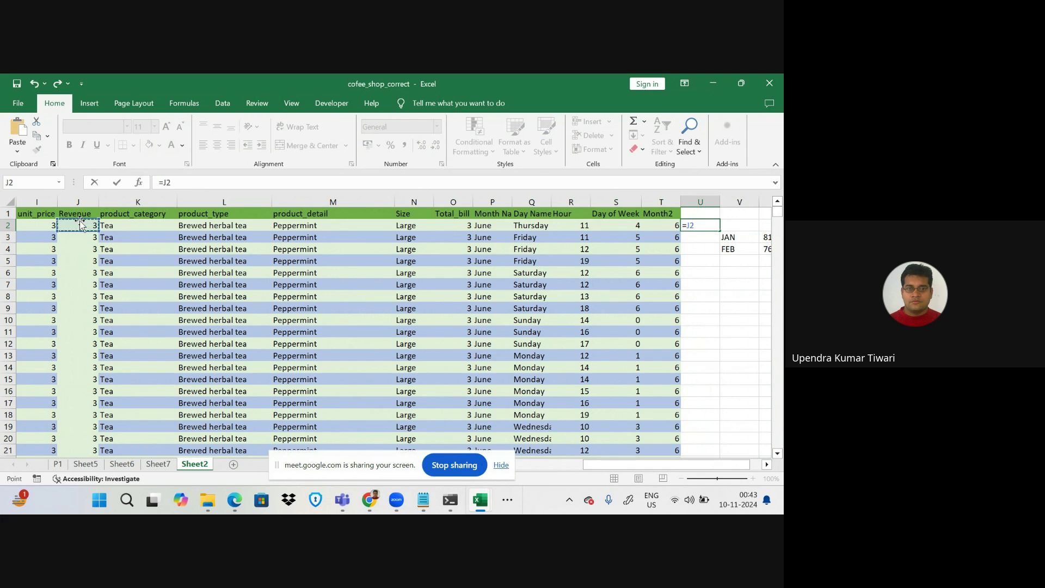
text(-)
click(461, 227)
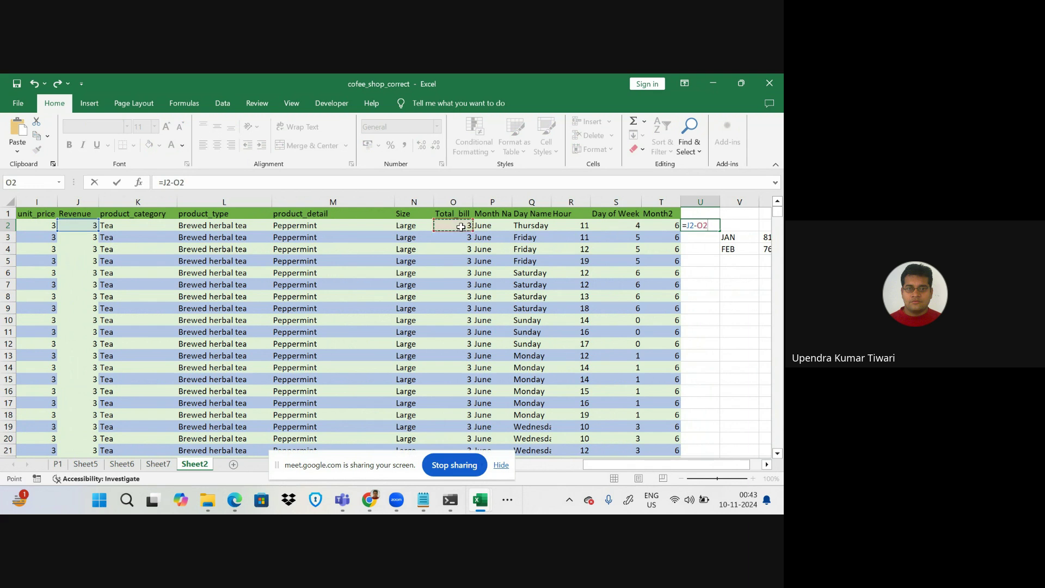
key(Return)
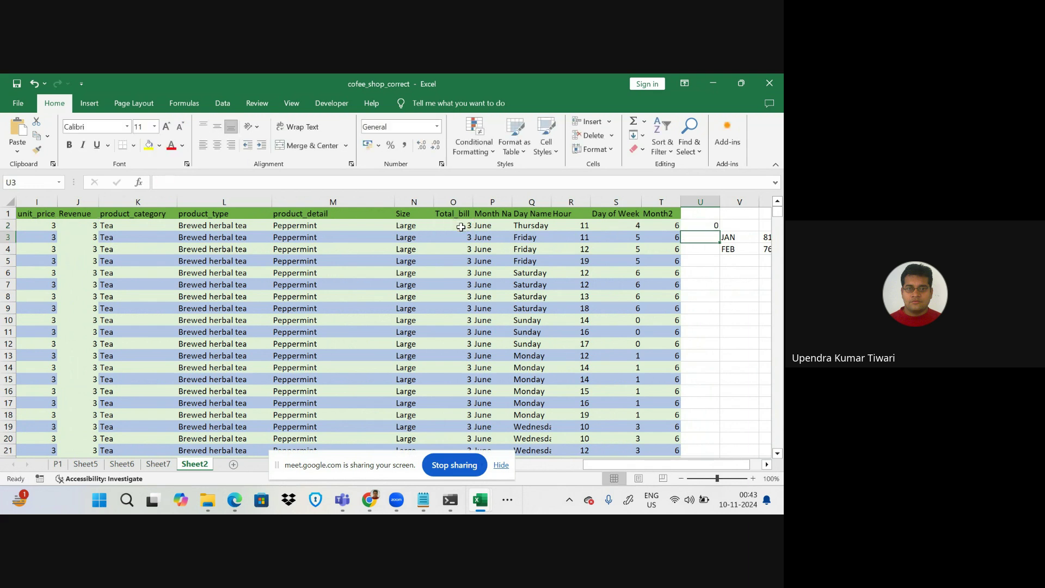
click(700, 223)
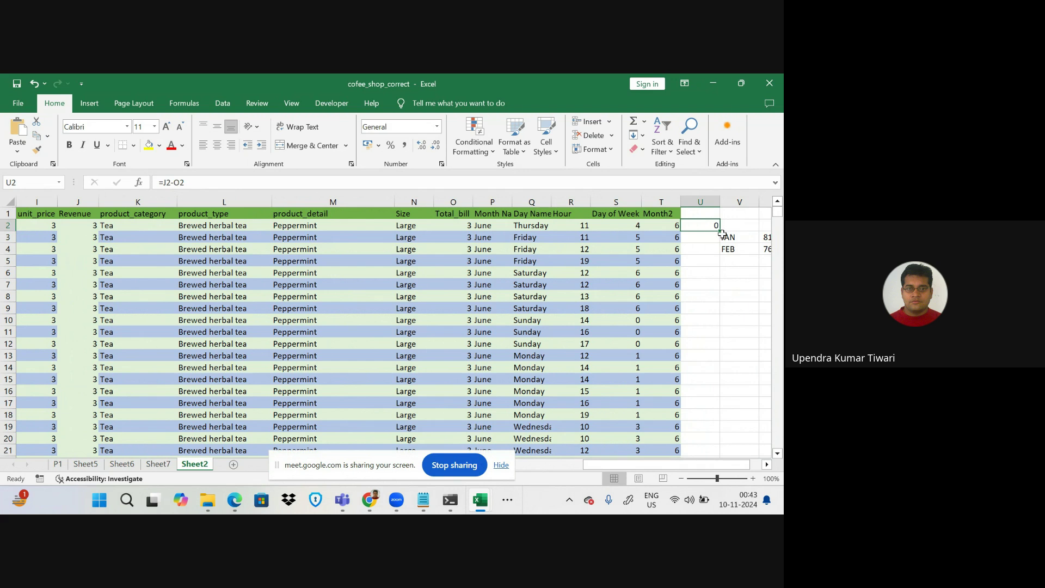
double_click(721, 231)
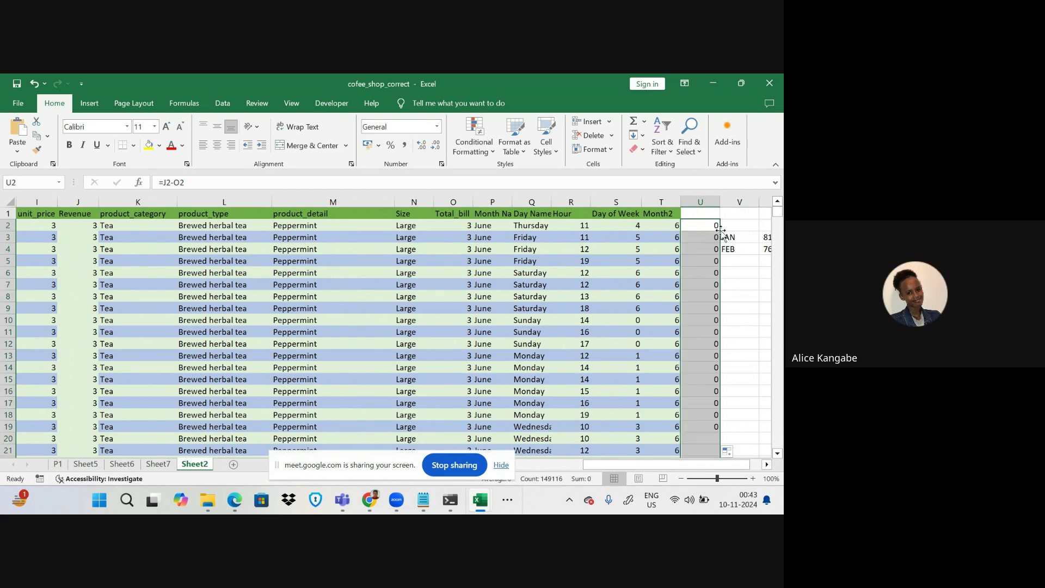
scroll(706, 364, down, 13)
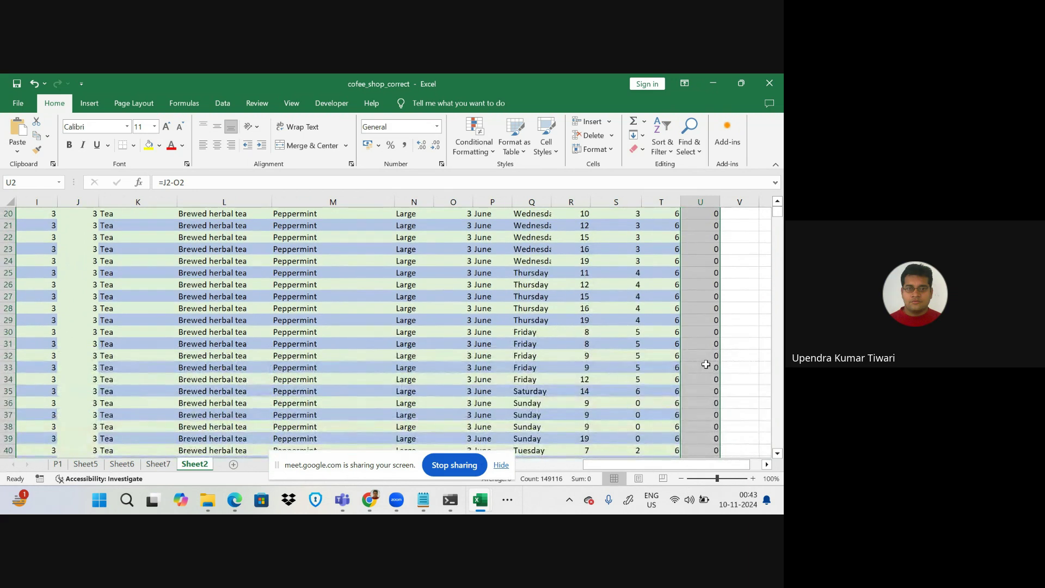
scroll(706, 364, down, 2)
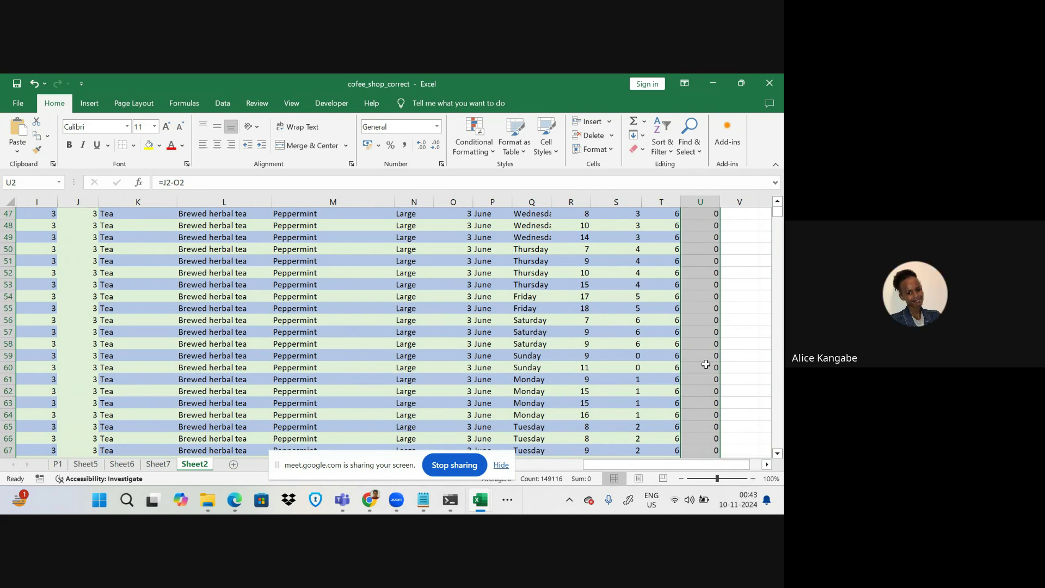
scroll(705, 364, down, 4)
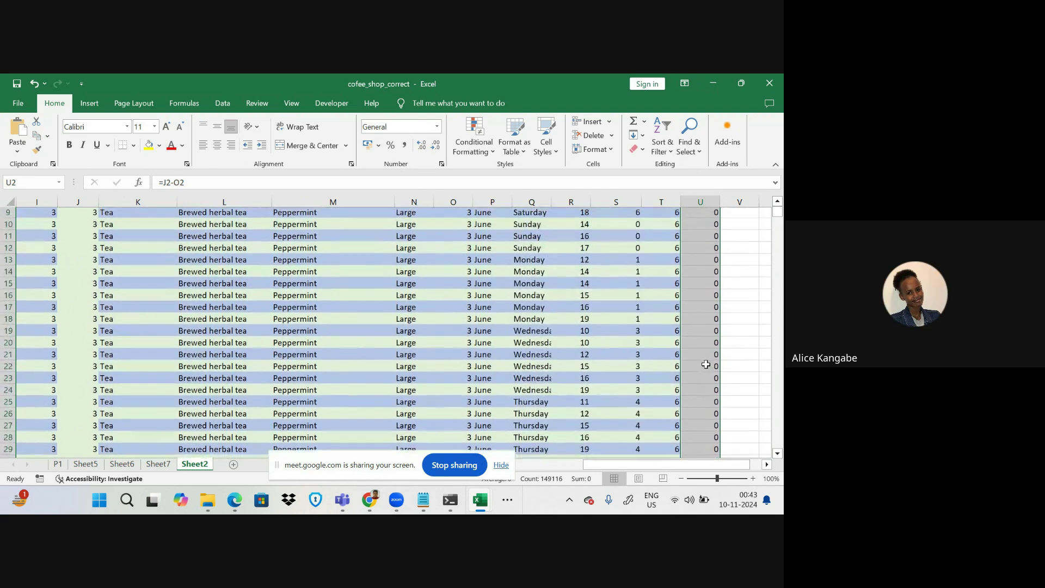
scroll(706, 364, up, 19)
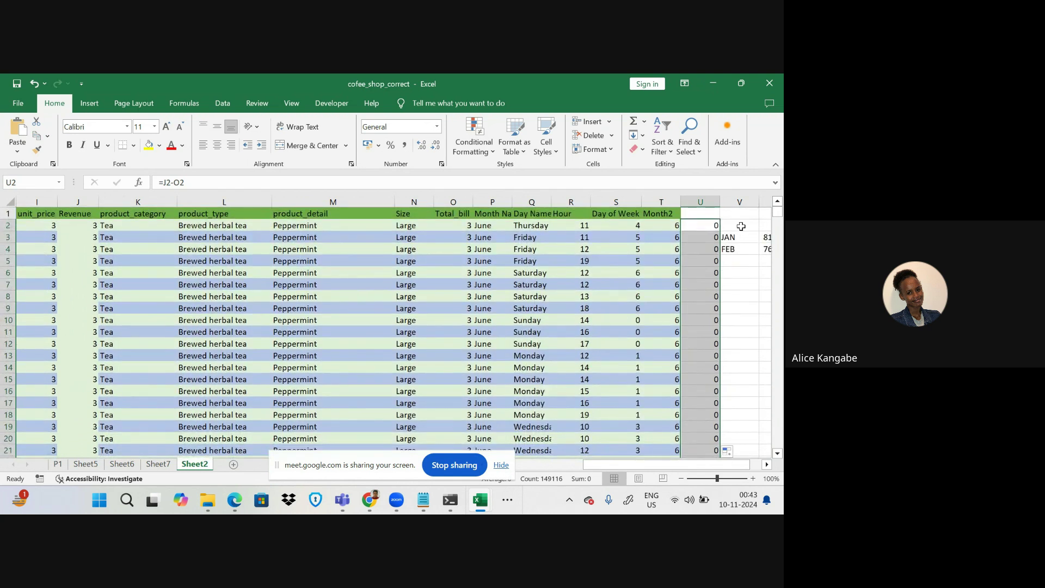
- Delete the helper column U holding the Revenue minus Total_bill differences
click(698, 202)
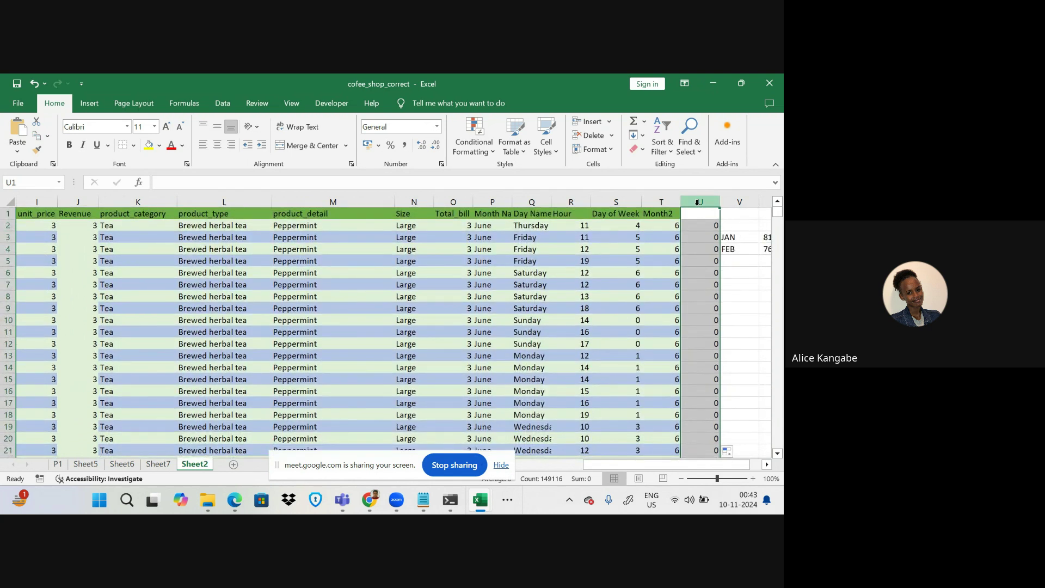
right_click(697, 202)
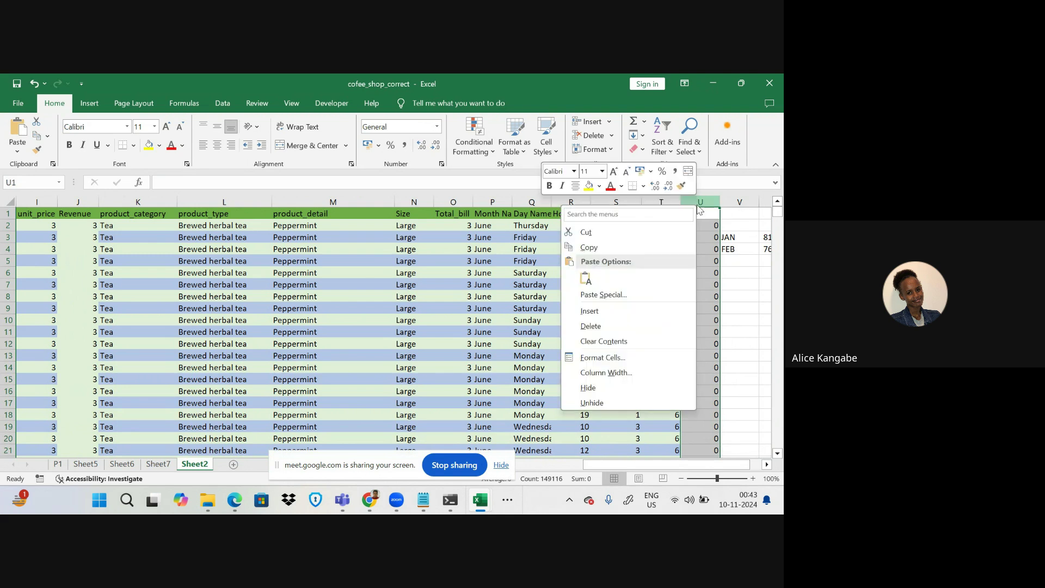
click(582, 311)
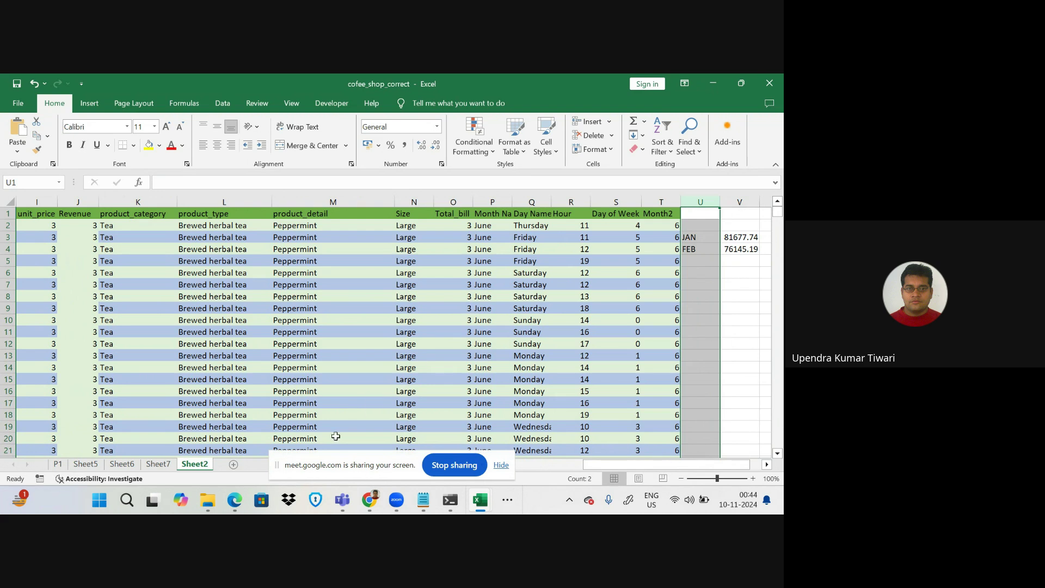
- Reread the Product Performance Analysis task in the Edge PDF, return to the Excel workbook and examine Sheet2's quantity, revenue and product columns
mouse_move(235, 501)
click(238, 414)
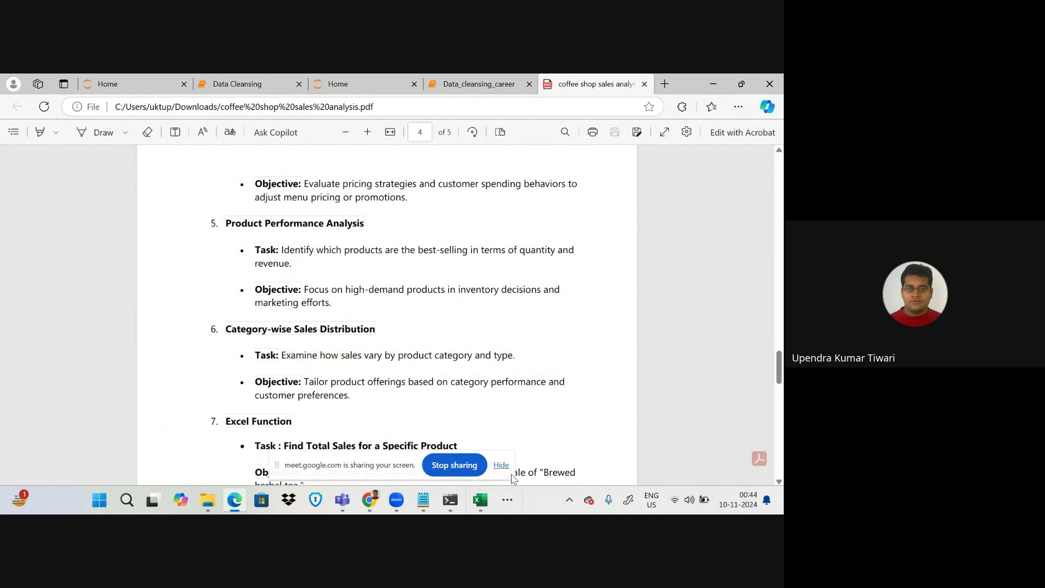
mouse_move(483, 496)
click(524, 430)
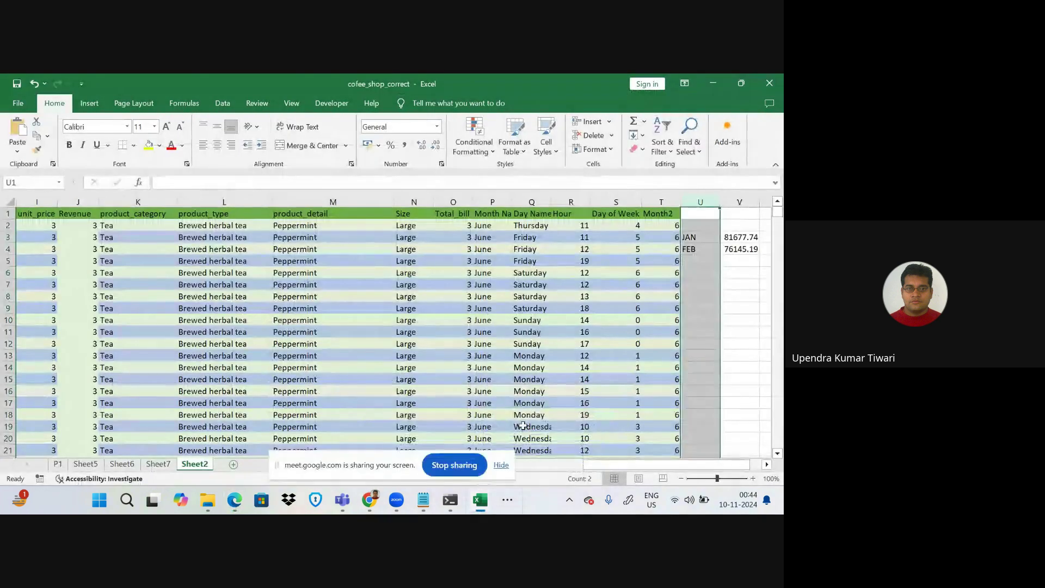
scroll(192, 303, left, 1)
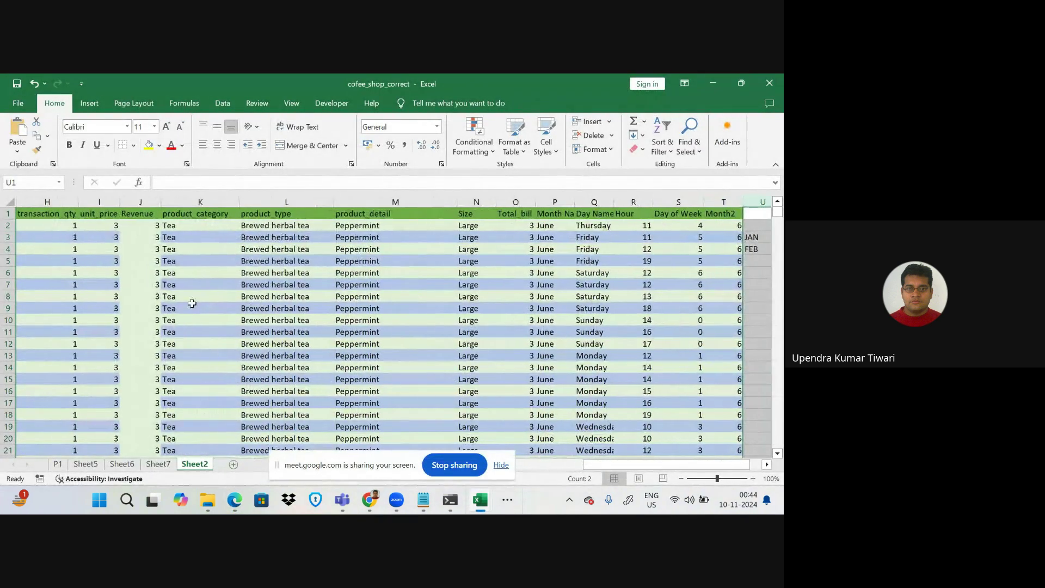
click(194, 234)
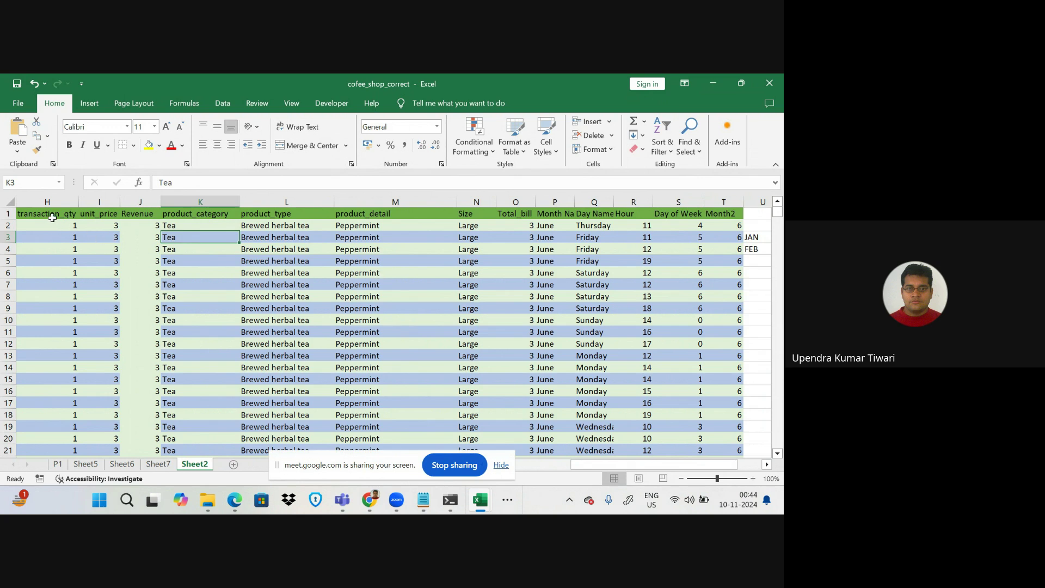
scroll(361, 270, right, 2)
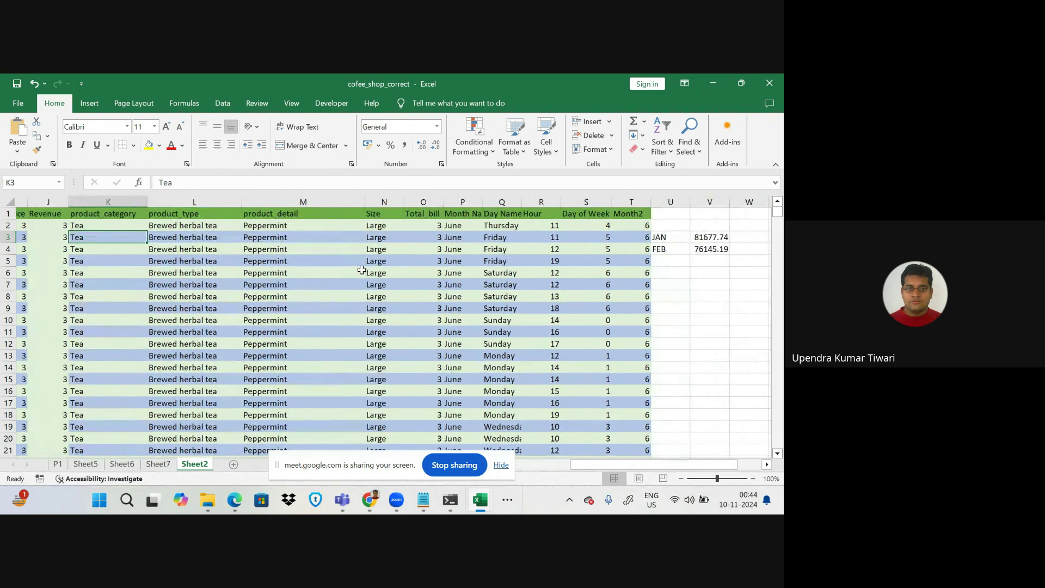
scroll(361, 270, left, 5)
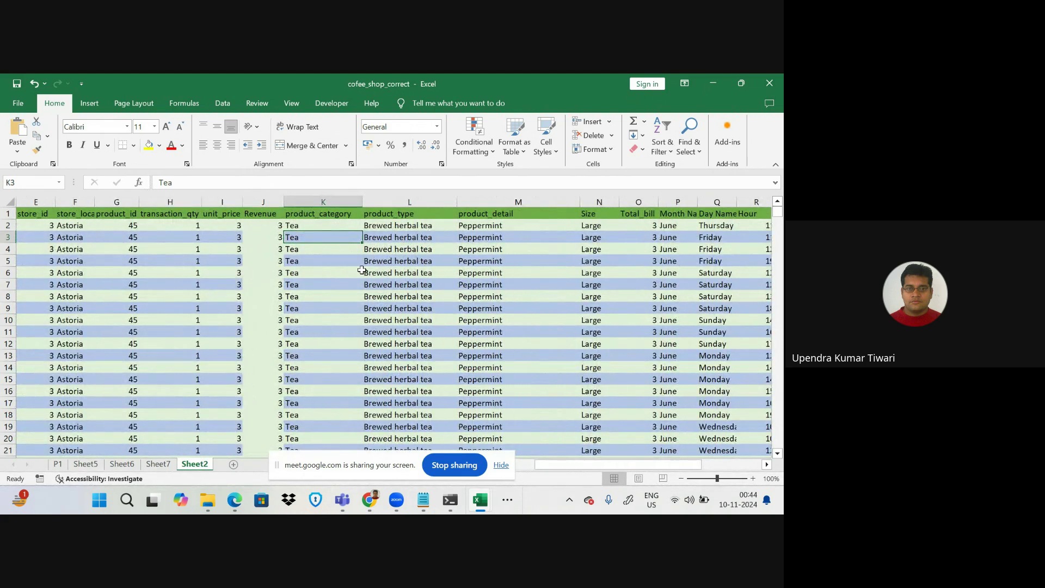
click(178, 213)
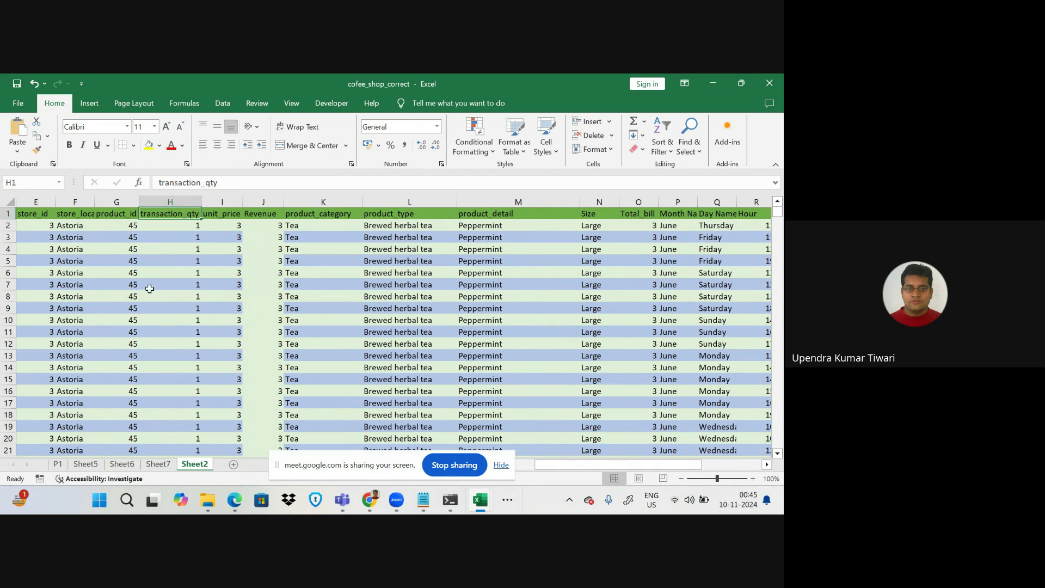
- Insert a PivotTable on a new worksheet from the Sheet2 data range $A$1:$T$149117
click(25, 228)
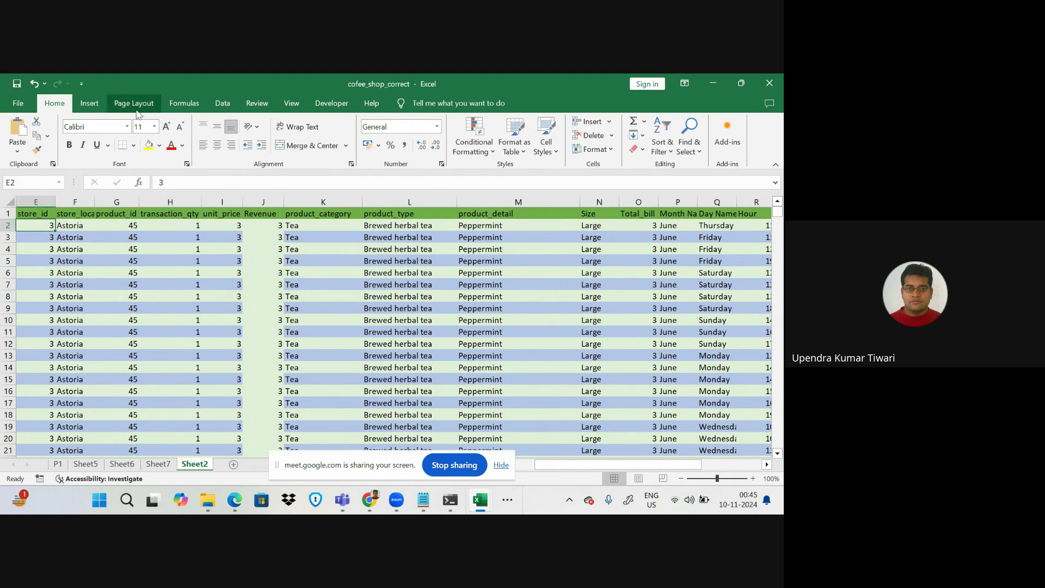
click(87, 102)
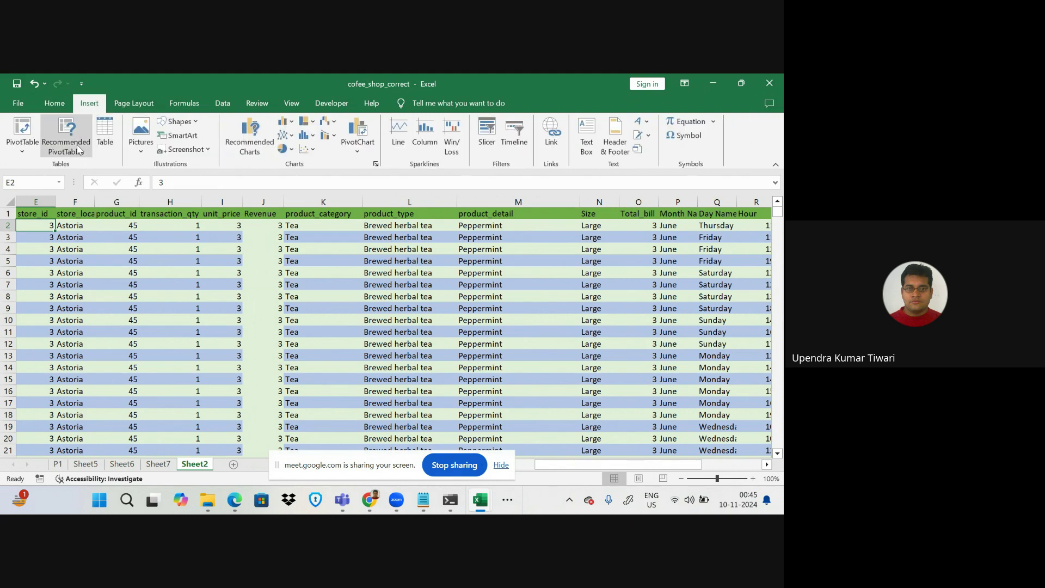
click(26, 148)
click(35, 166)
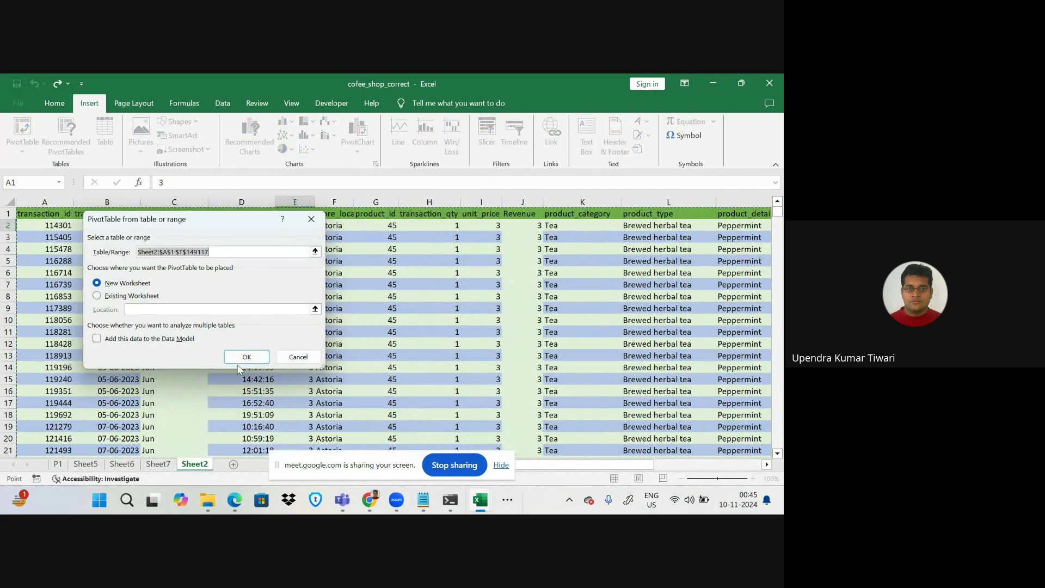
click(232, 358)
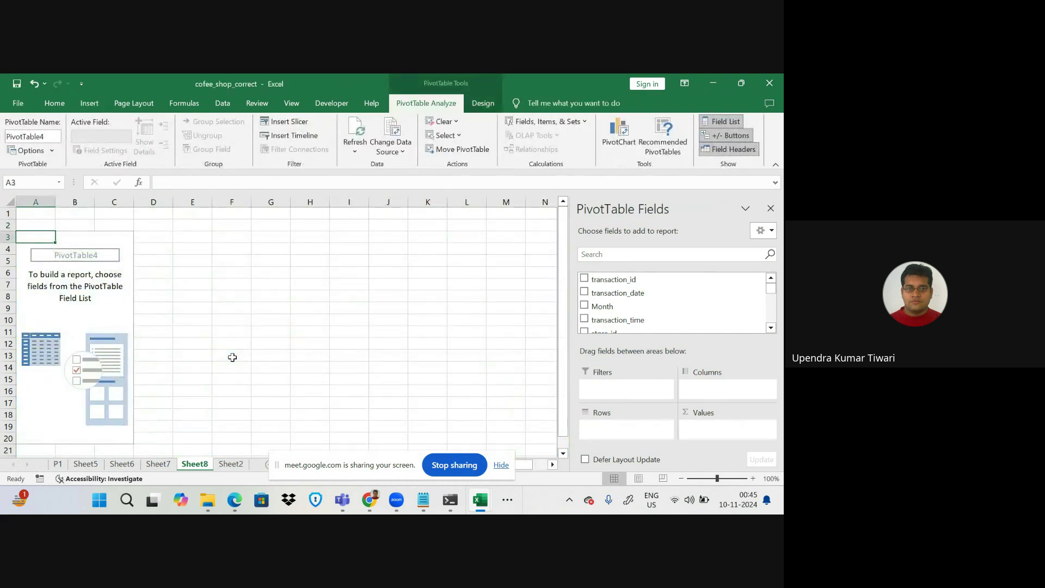
- Add transaction_qty to the new PivotTable's values as a sum
click(102, 295)
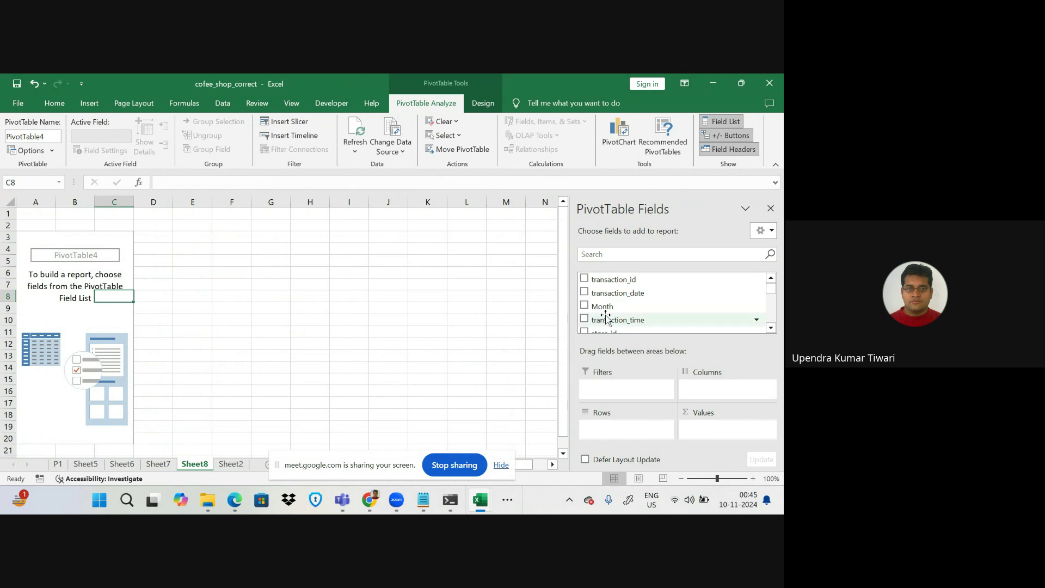
scroll(651, 308, down, 2)
scroll(650, 308, down, 2)
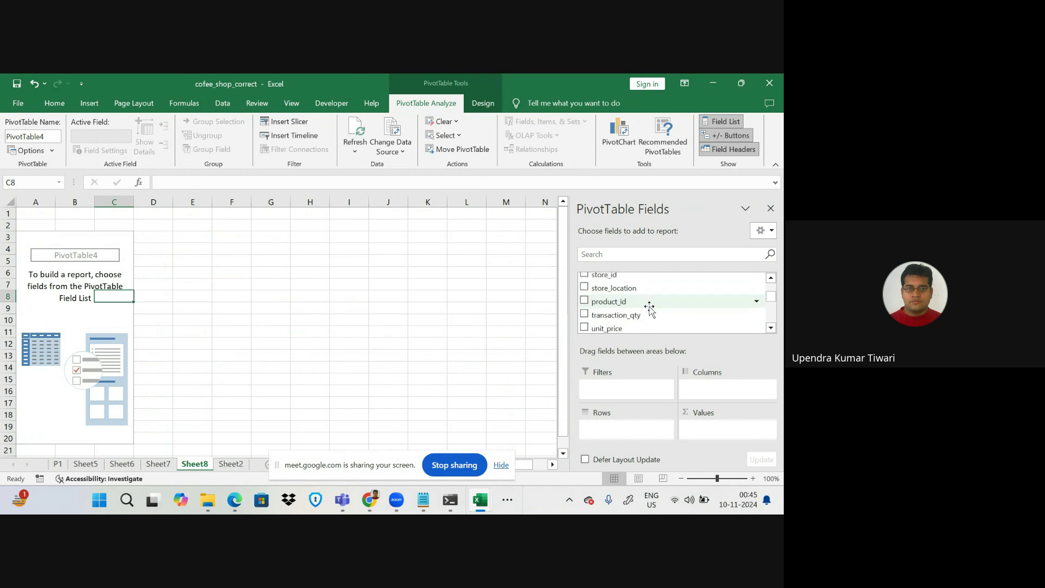
click(584, 314)
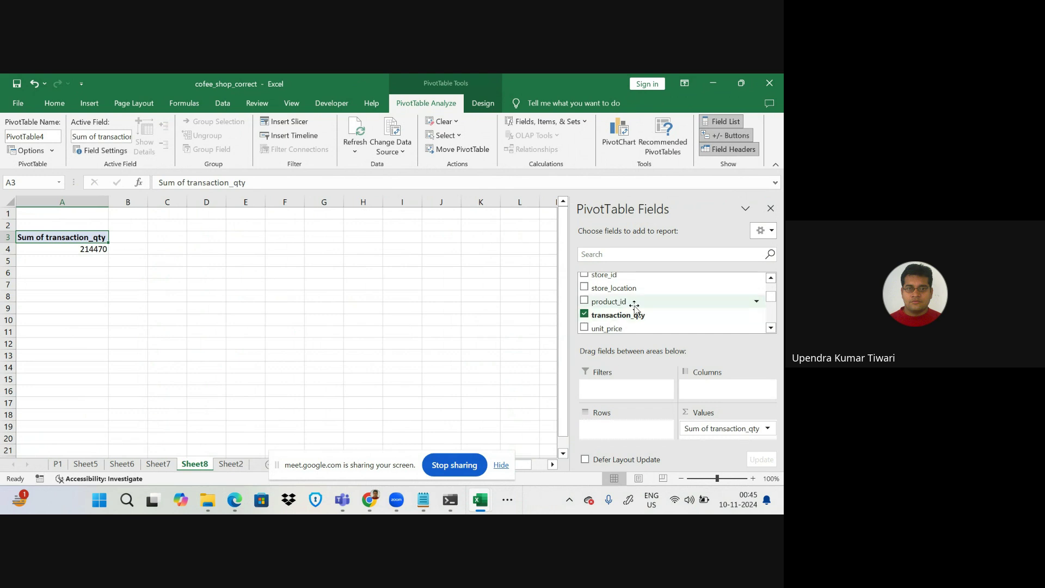
- Add Total_bill to the PivotTable's values as a sum alongside the summed transaction_qty
scroll(634, 305, down, 1)
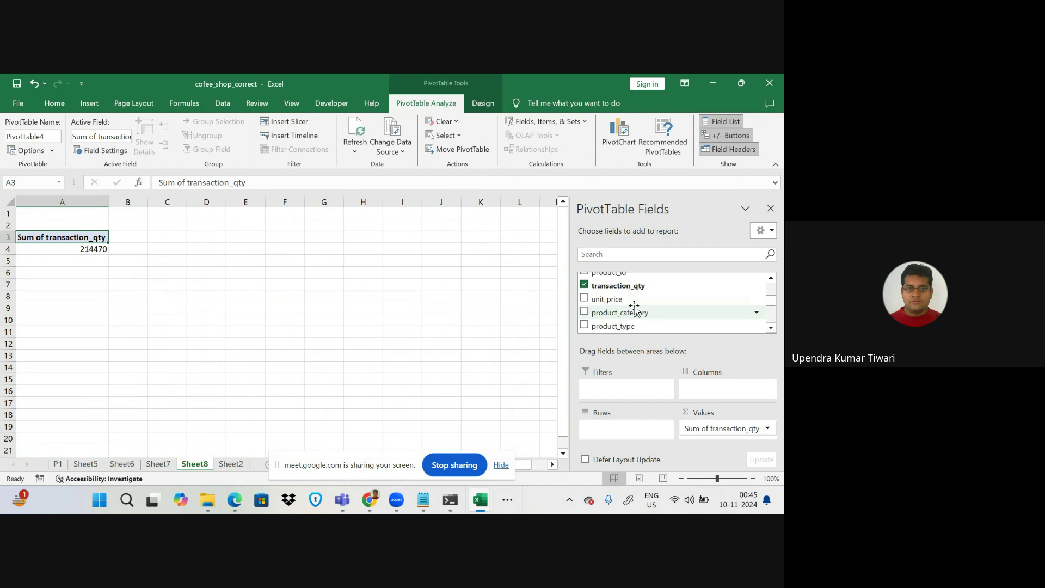
scroll(634, 307, down, 1)
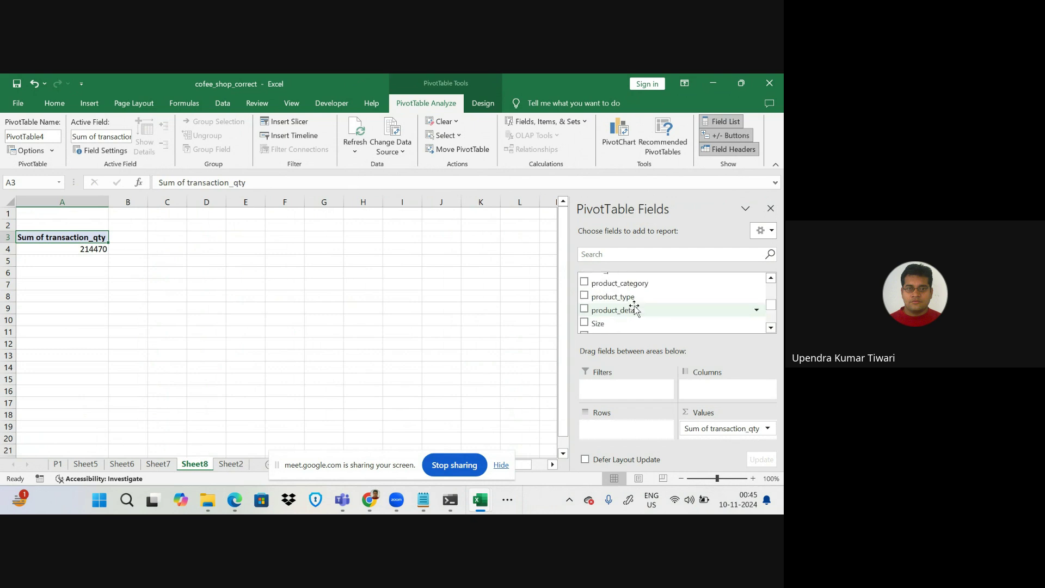
scroll(635, 307, up, 1)
scroll(635, 307, up, 2)
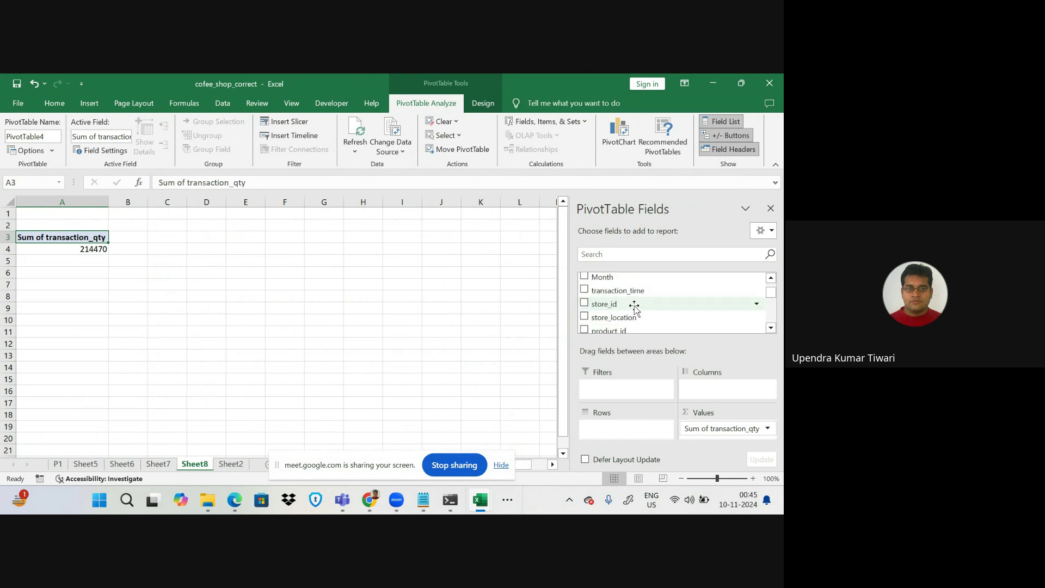
scroll(635, 308, up, 1)
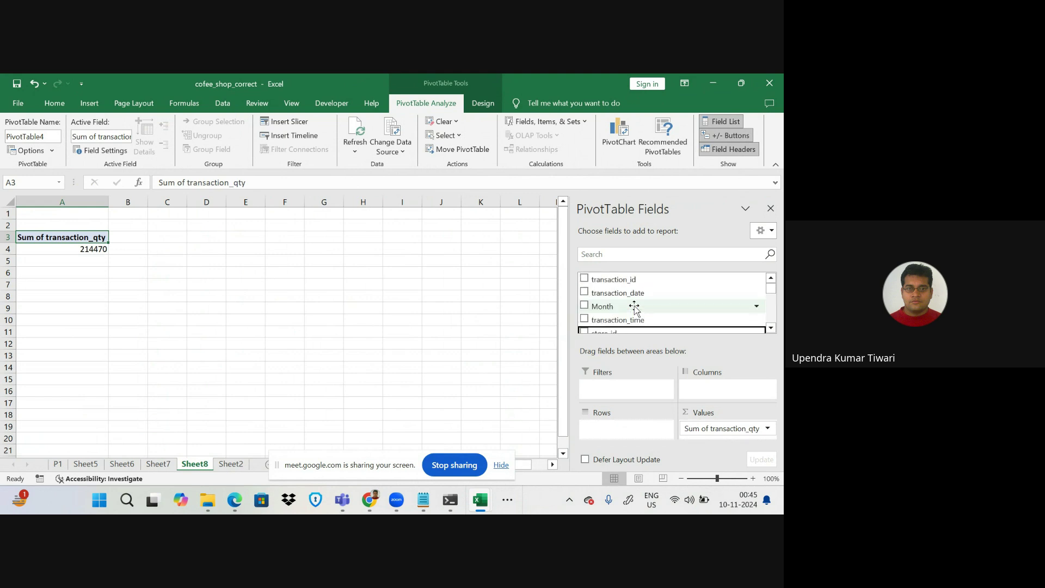
scroll(634, 307, down, 1)
scroll(635, 308, down, 1)
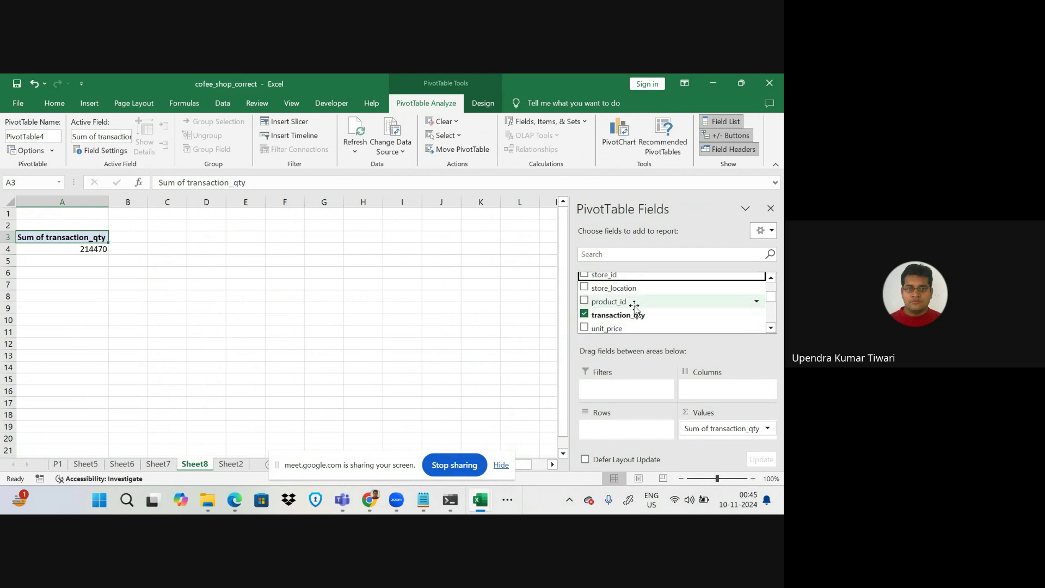
scroll(634, 307, down, 1)
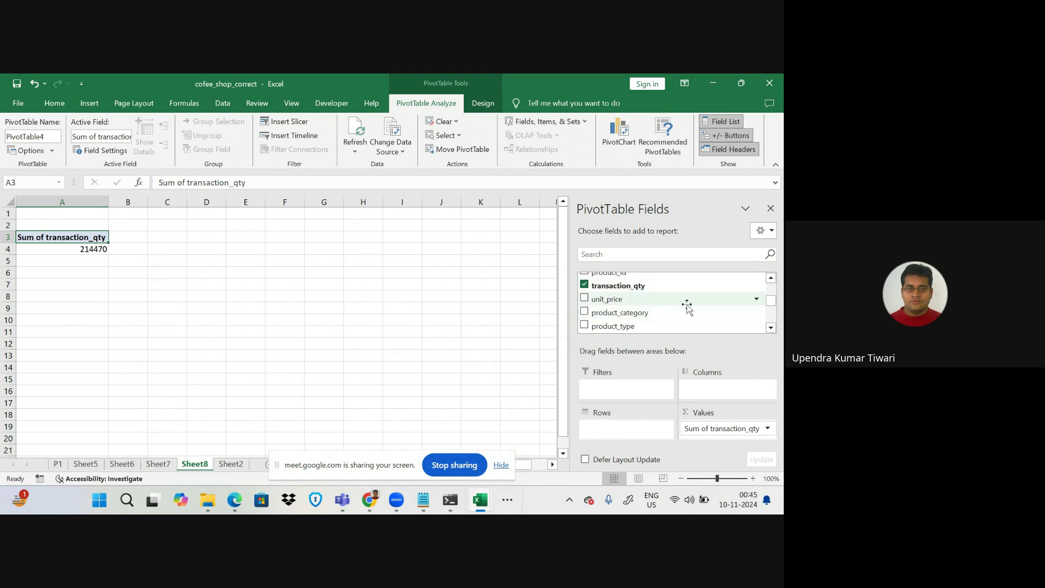
scroll(649, 306, down, 1)
scroll(648, 306, down, 1)
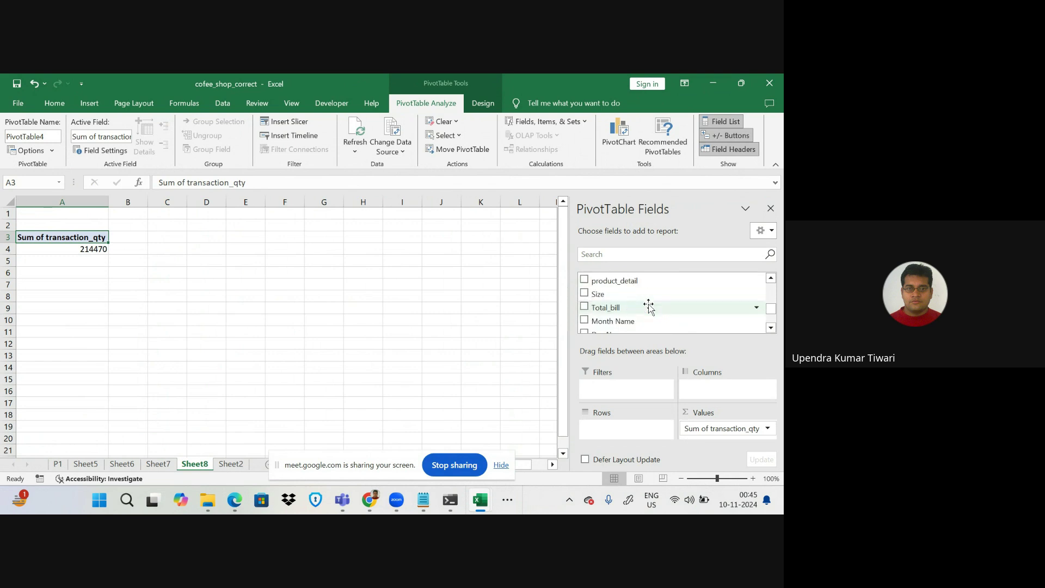
click(585, 307)
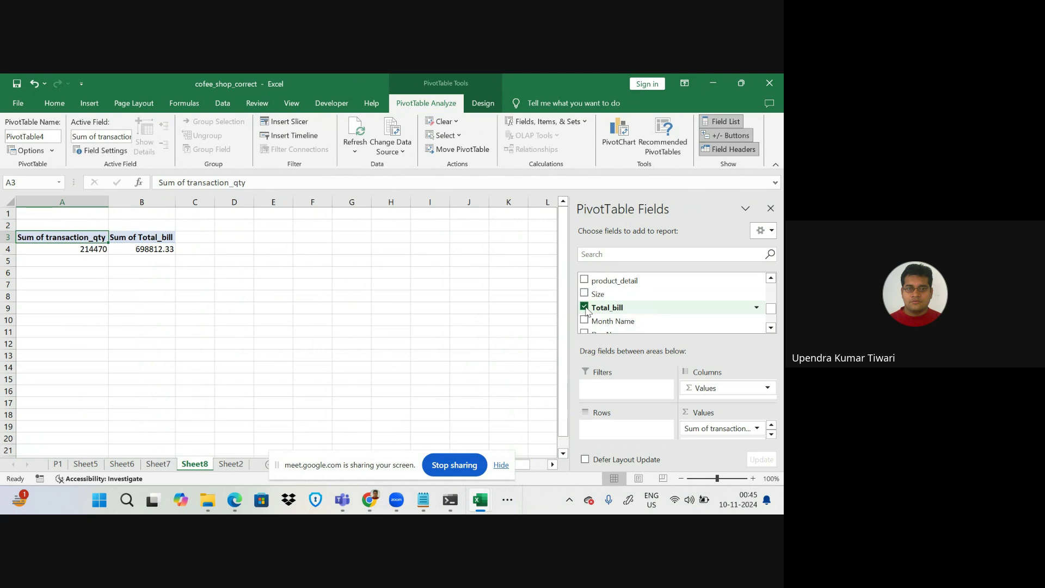
- Add product_category to the PivotTable's rows to break down quantity and revenue by category
scroll(629, 308, down, 2)
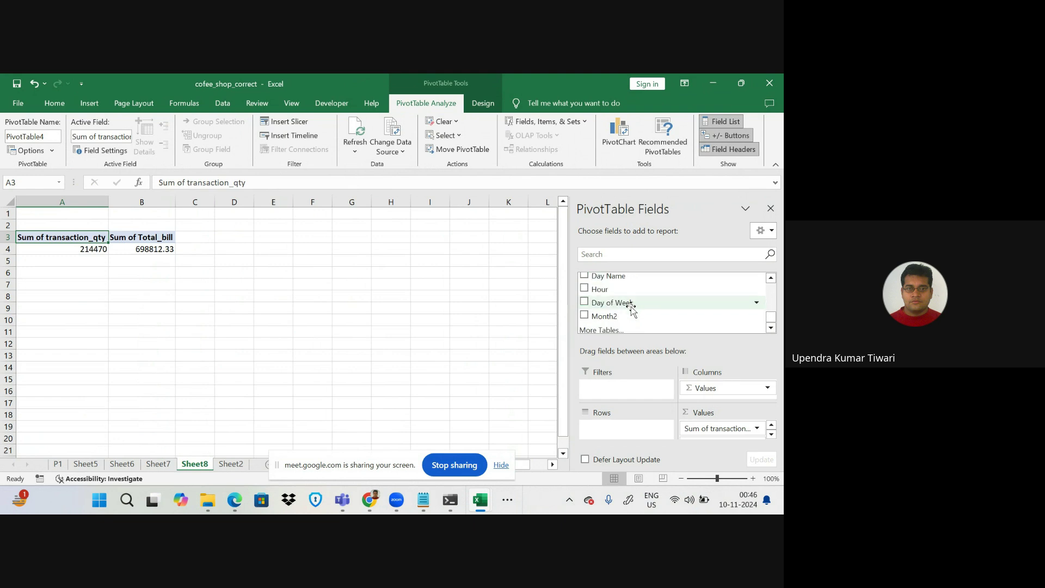
scroll(630, 308, down, 1)
scroll(631, 309, up, 1)
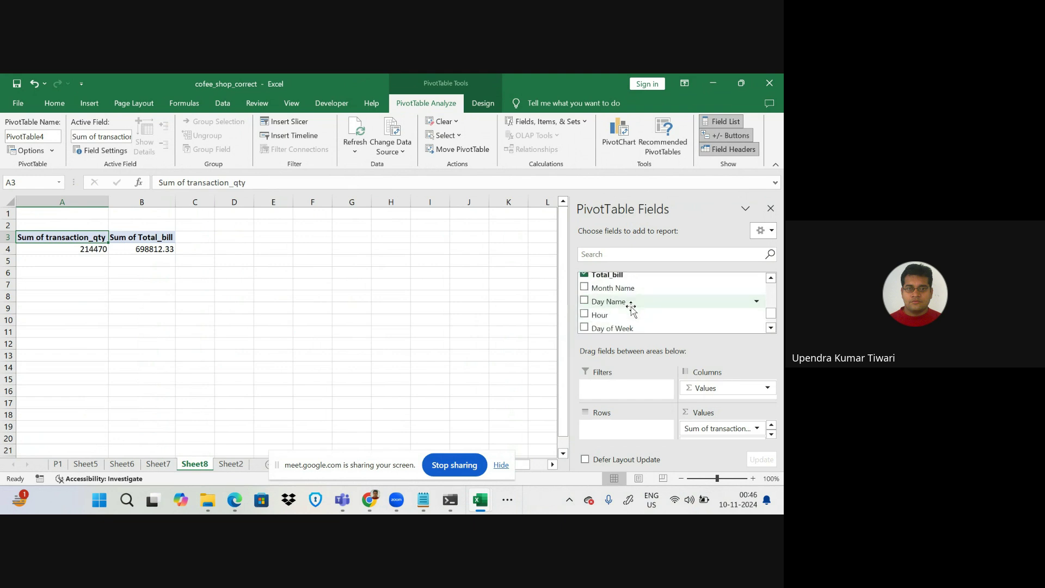
scroll(631, 309, up, 2)
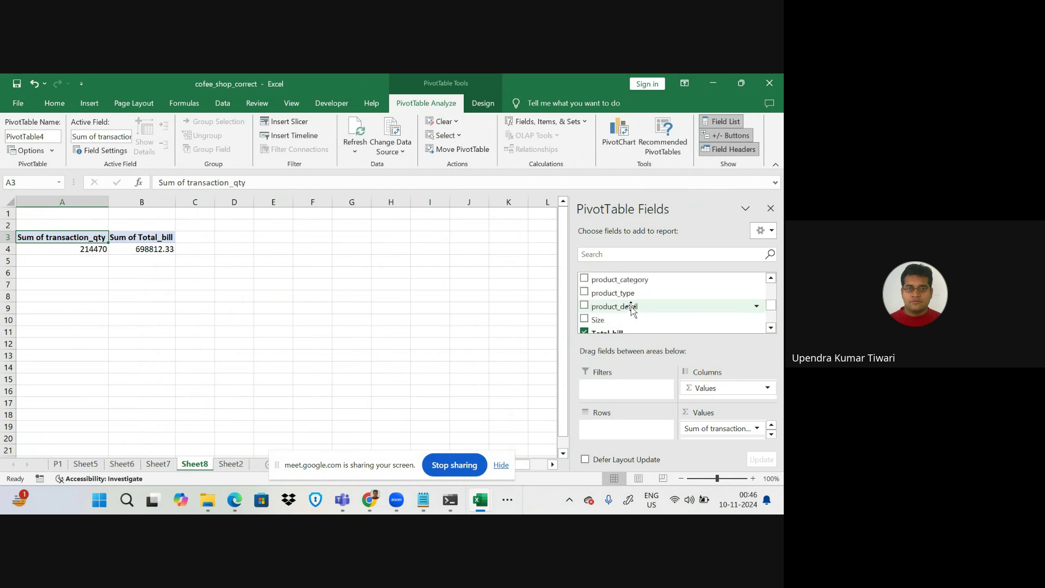
click(585, 279)
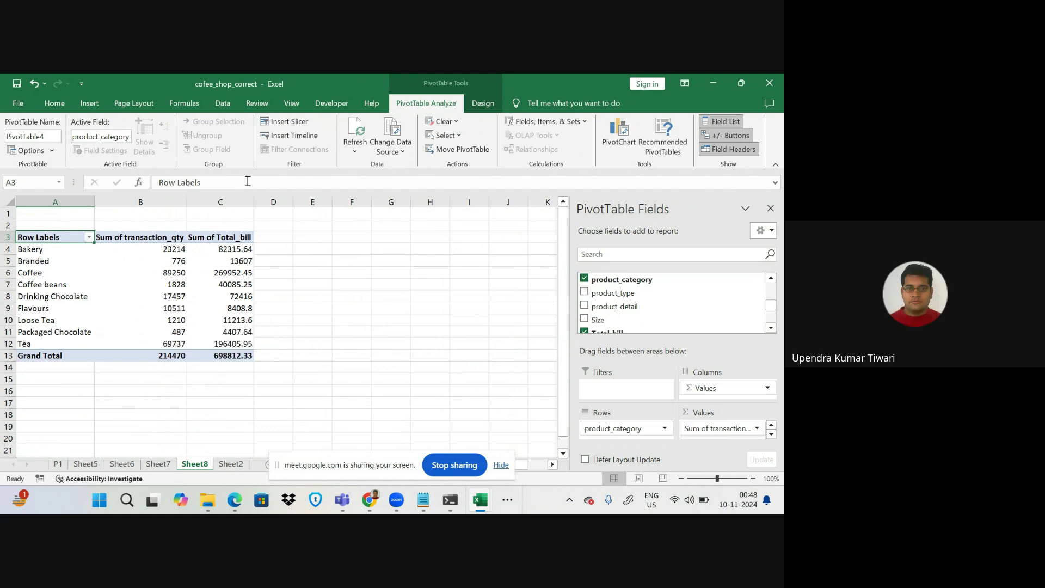
- Sort the PivotTable's product categories by Sum of transaction_qty from largest to smallest
click(161, 246)
right_click(162, 247)
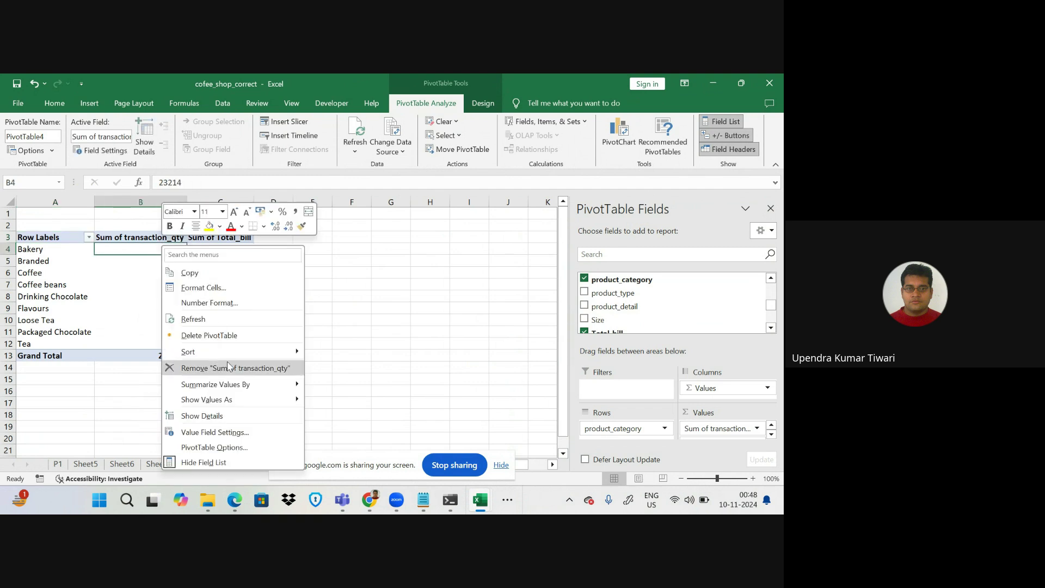
mouse_move(245, 352)
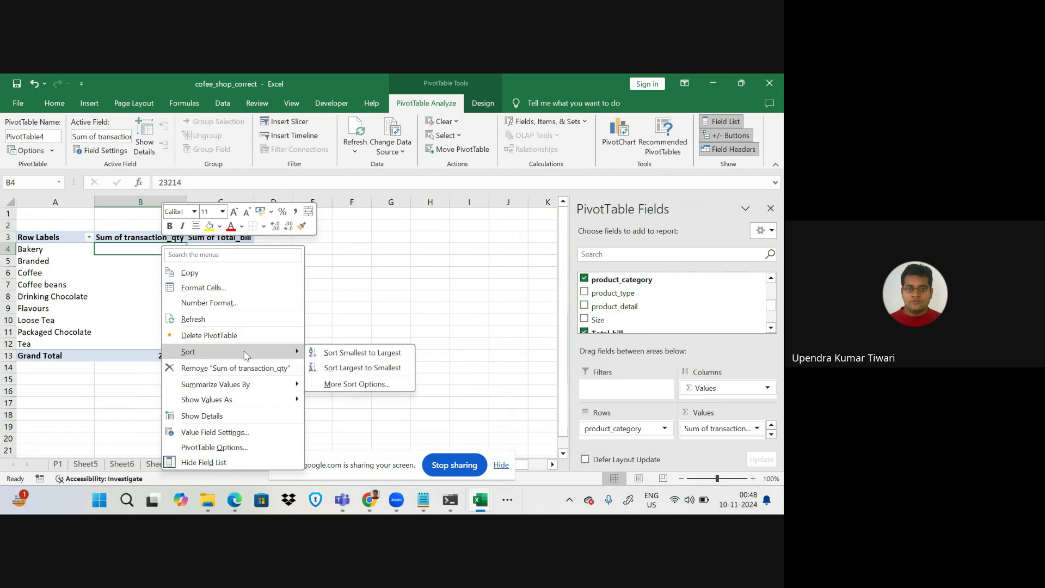
click(352, 367)
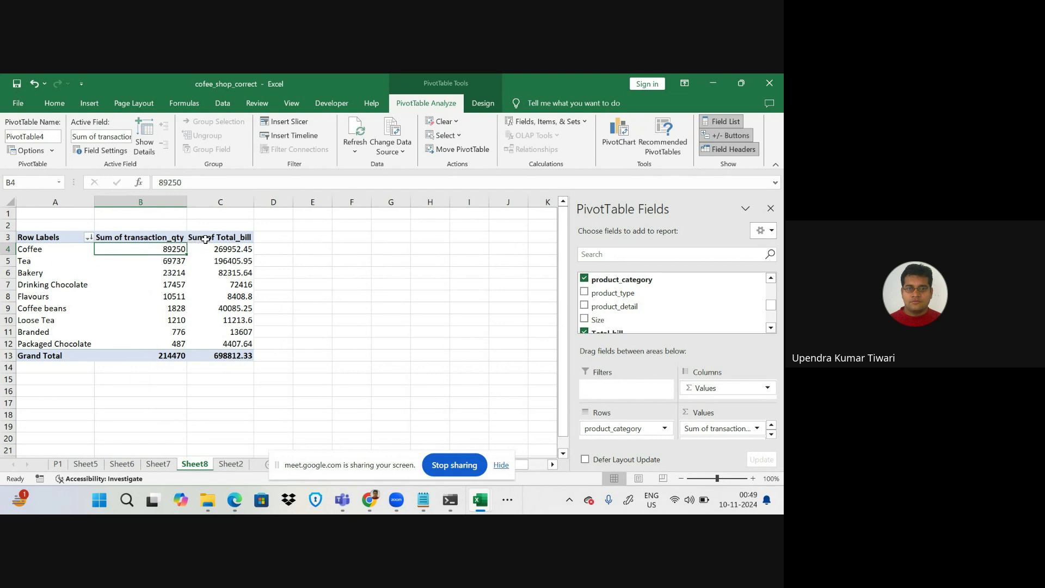
mouse_move(207, 511)
mouse_move(163, 251)
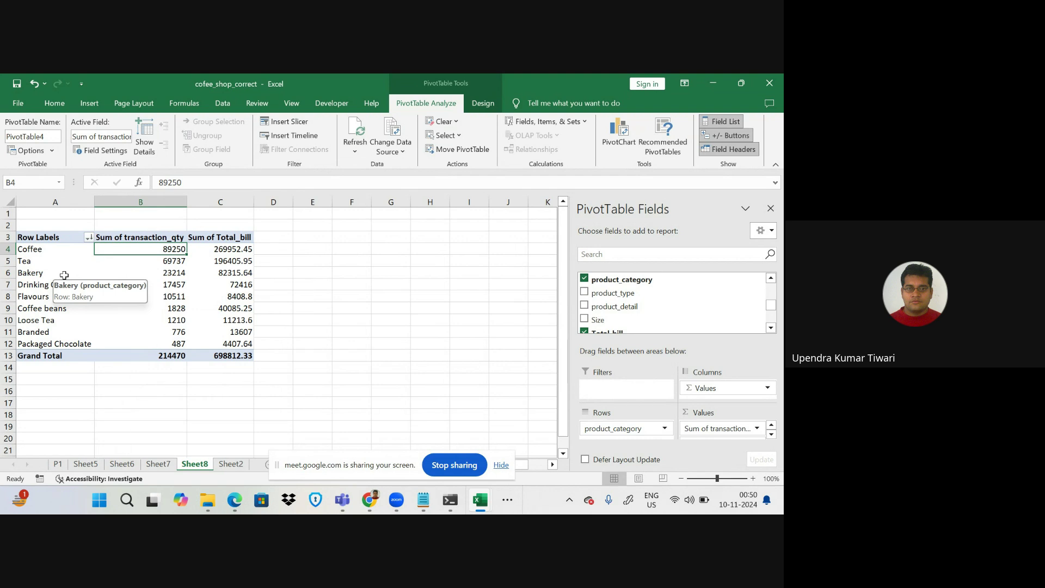
click(183, 368)
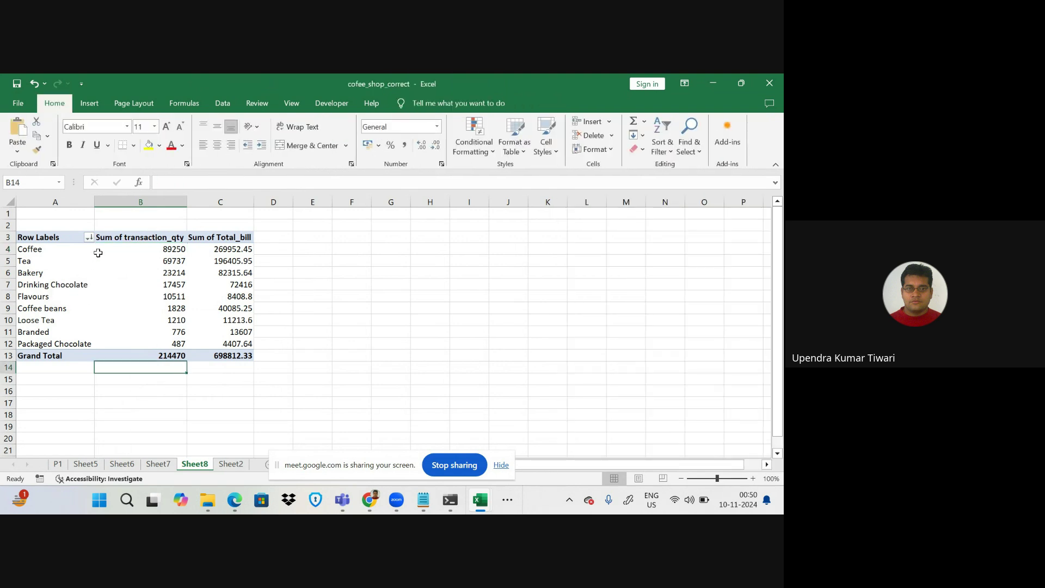
click(165, 300)
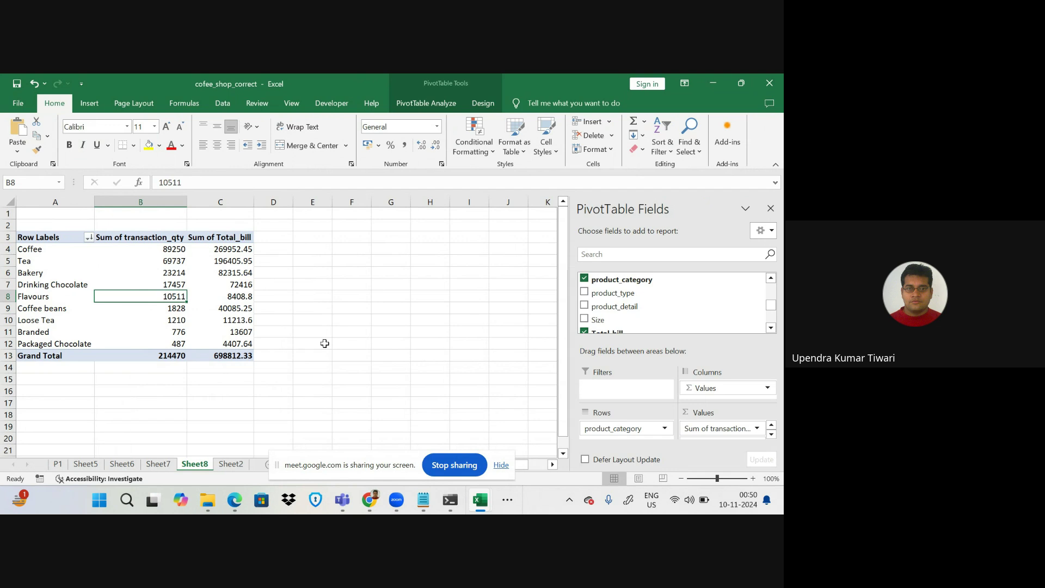
- Read the Category-wise Sales Distribution and Excel Function tasks in the Edge PDF, and return to the cofee_shop_correct workbook in Excel
mouse_move(368, 499)
mouse_move(242, 506)
click(221, 435)
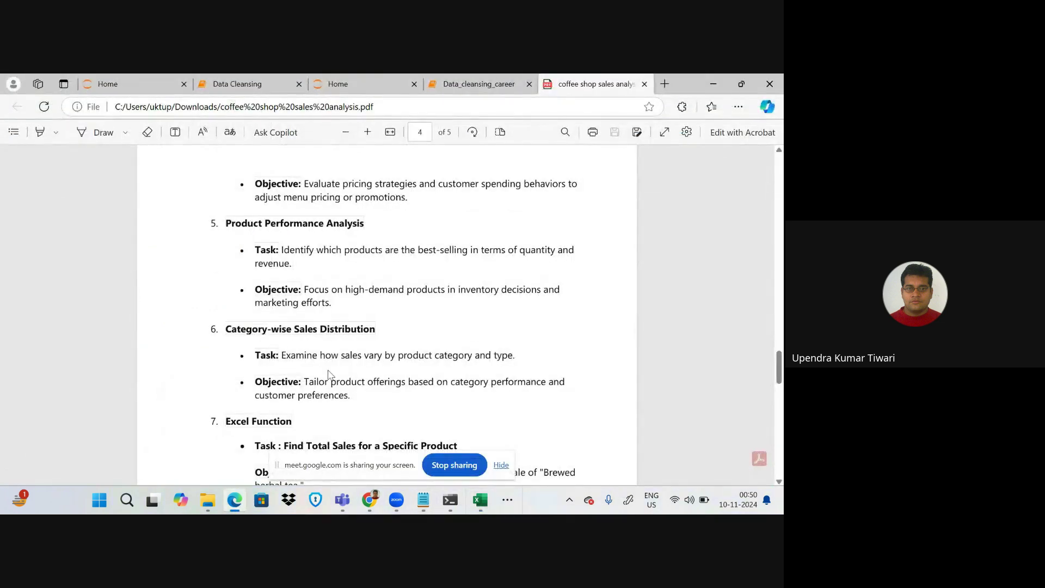
scroll(328, 374, down, 2)
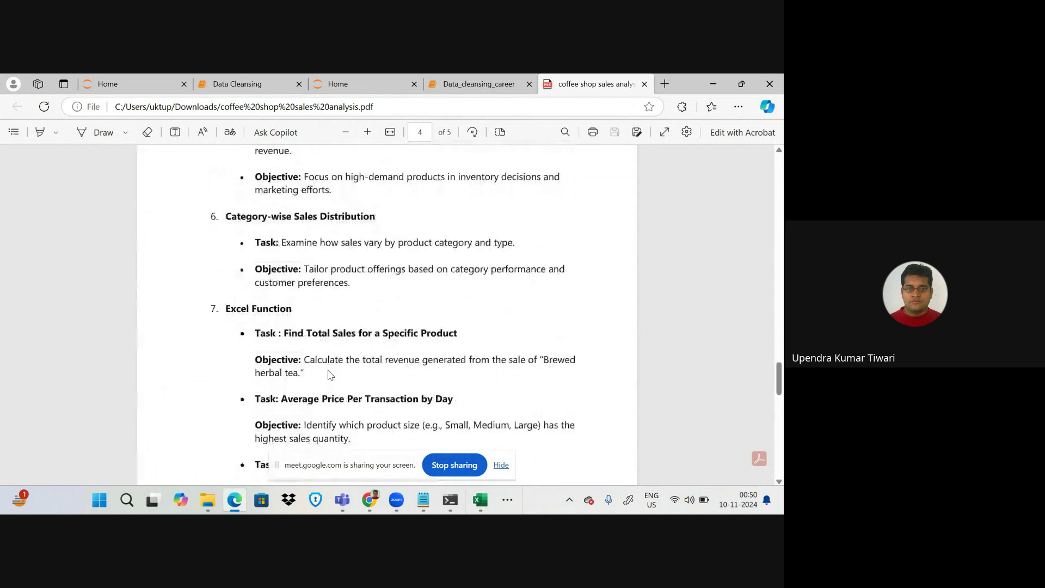
scroll(329, 374, down, 1)
scroll(328, 373, up, 1)
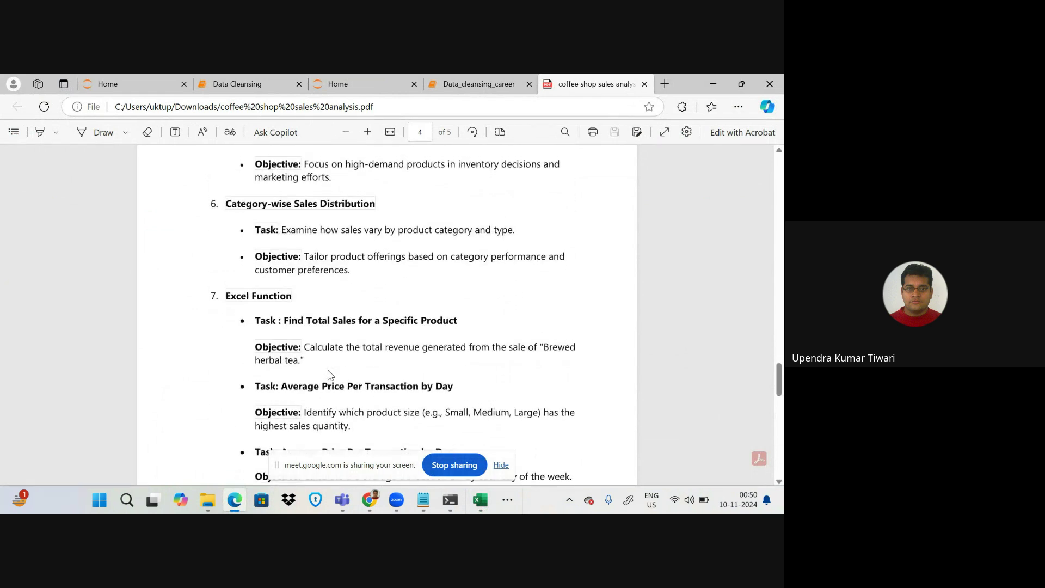
scroll(328, 374, down, 1)
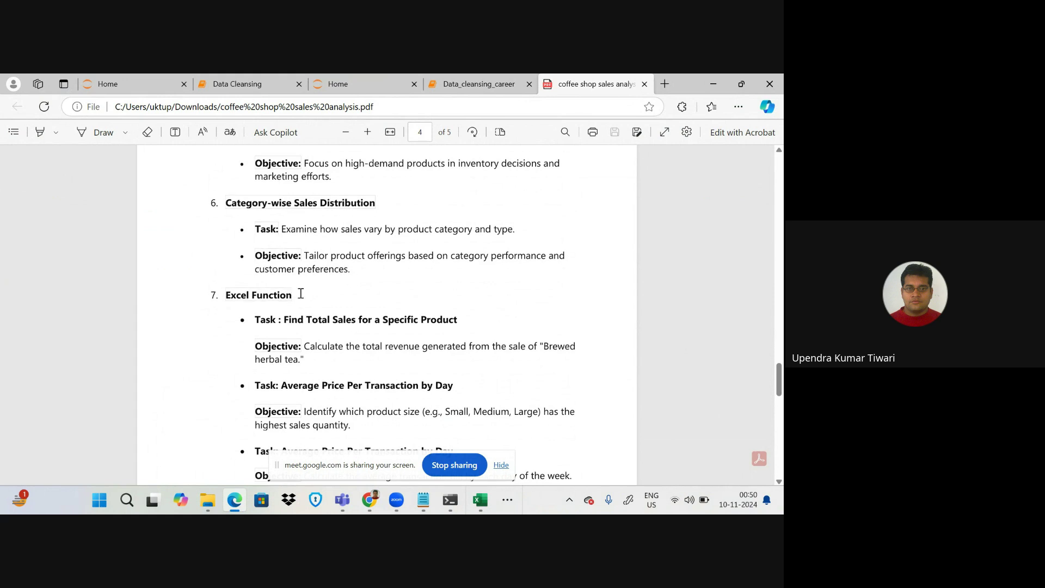
mouse_move(479, 500)
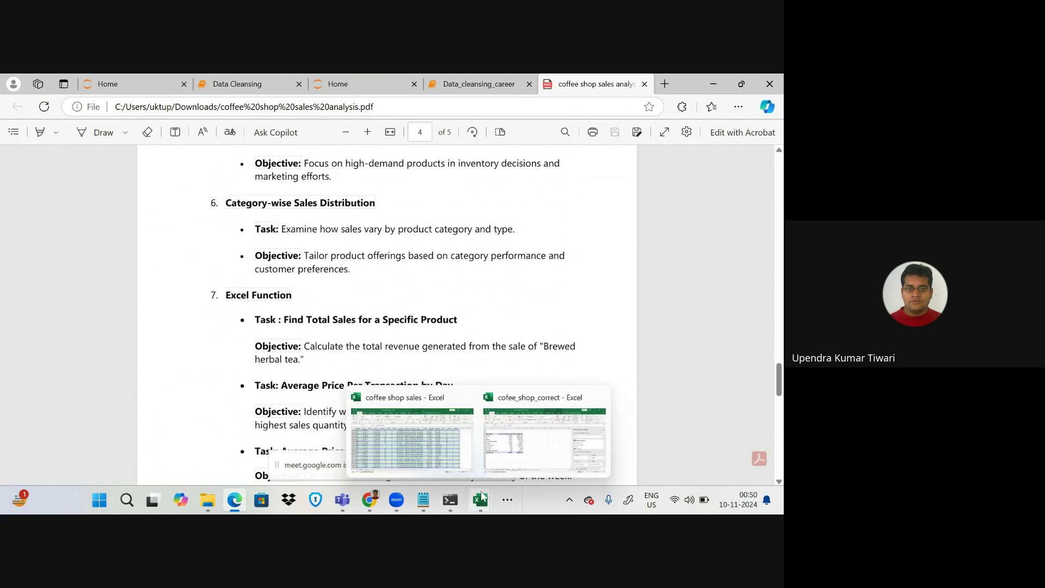
click(507, 446)
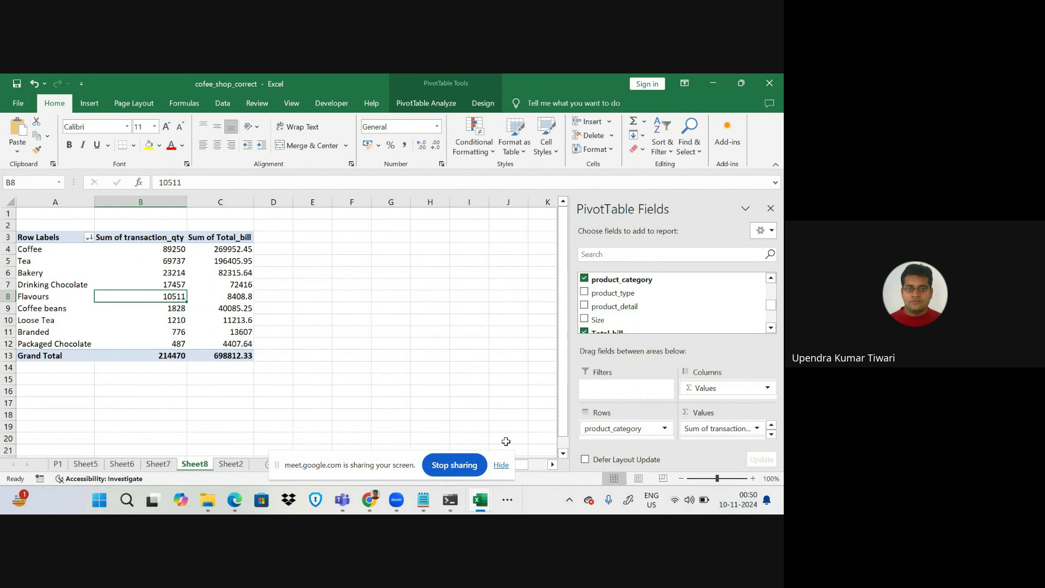
- Look through the P1, Sheet5 and Sheet2 worksheets, hide the screen-sharing bar, and return to the category PivotTable on Sheet8
mouse_move(369, 499)
scroll(201, 413, down, 1)
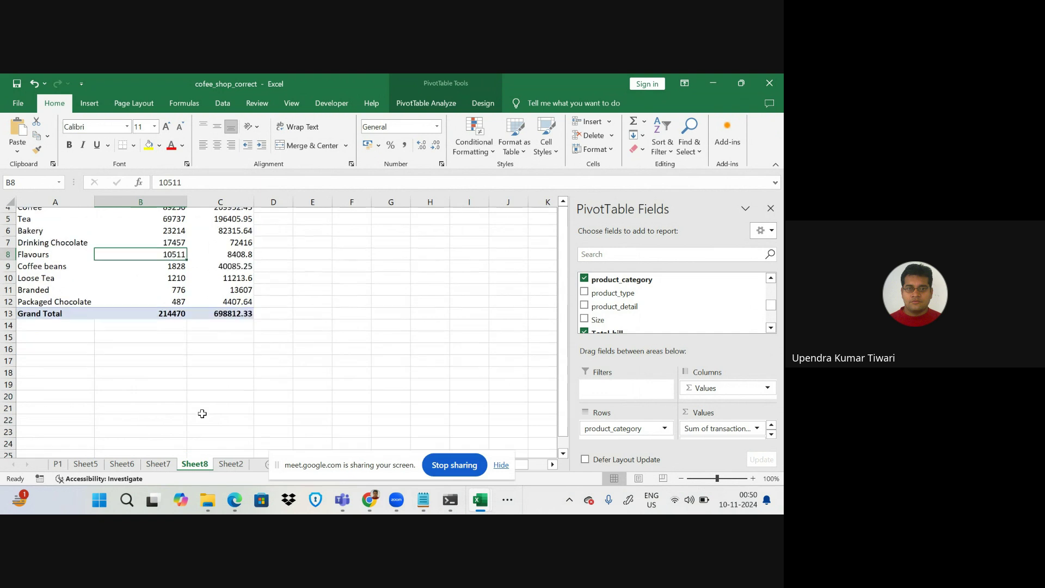
click(57, 464)
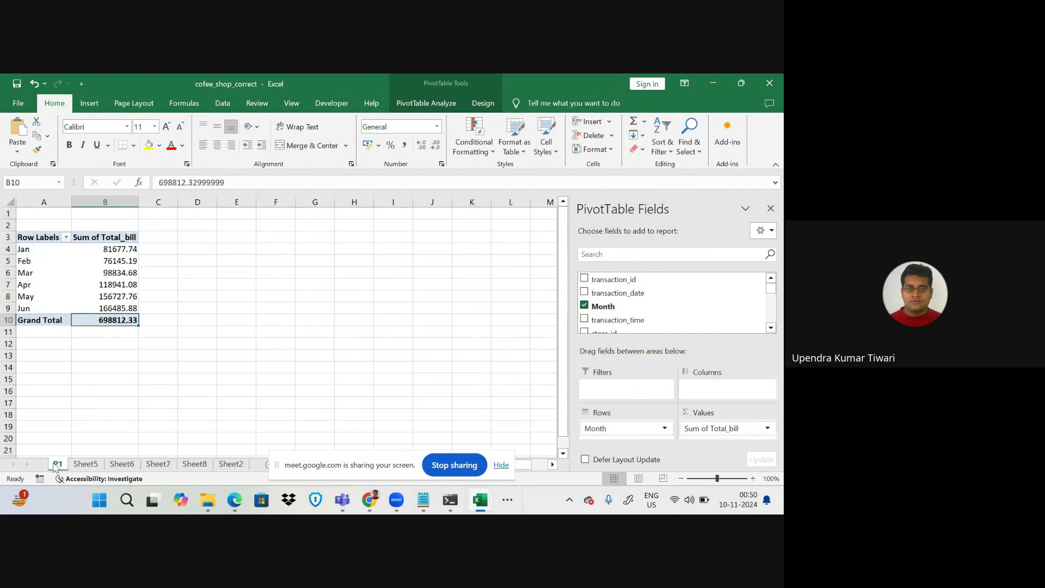
click(86, 464)
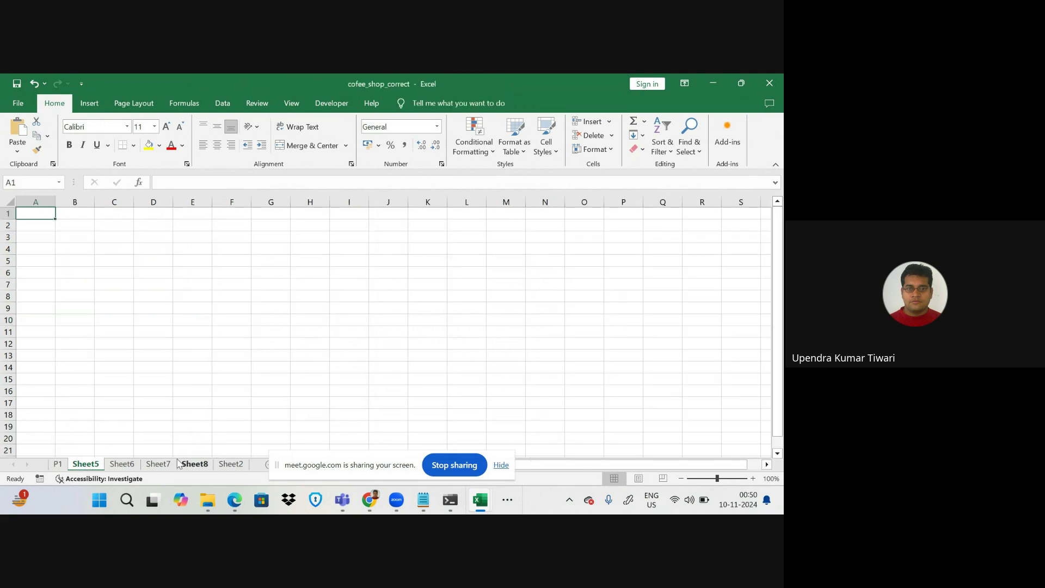
click(500, 466)
click(238, 466)
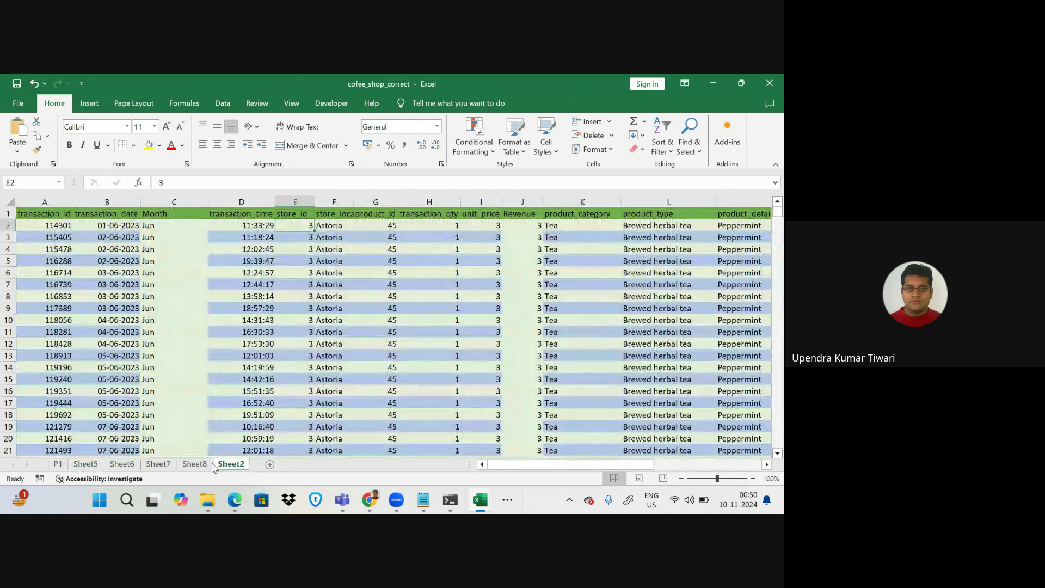
click(199, 466)
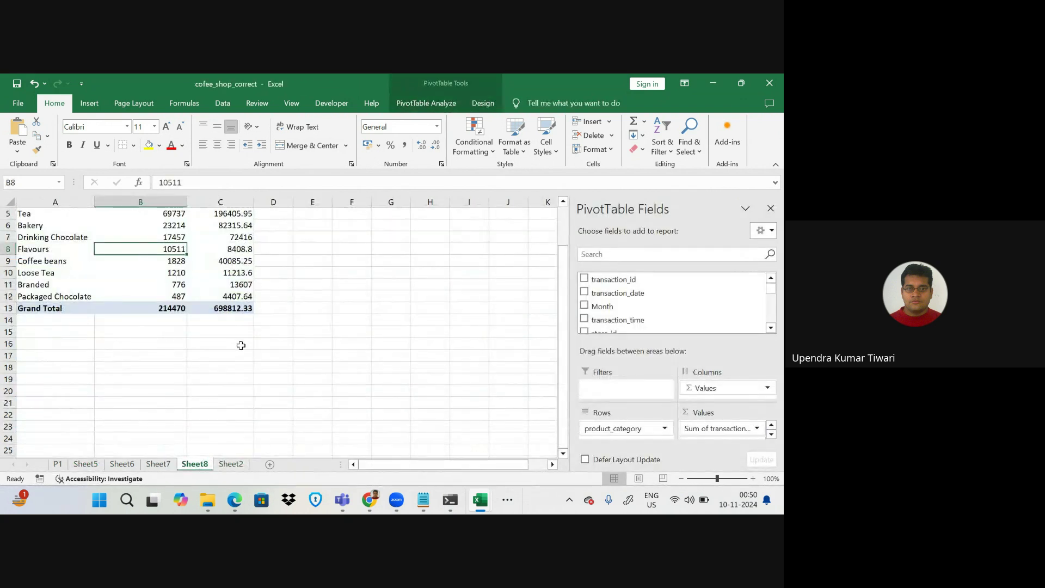
scroll(241, 345, up, 2)
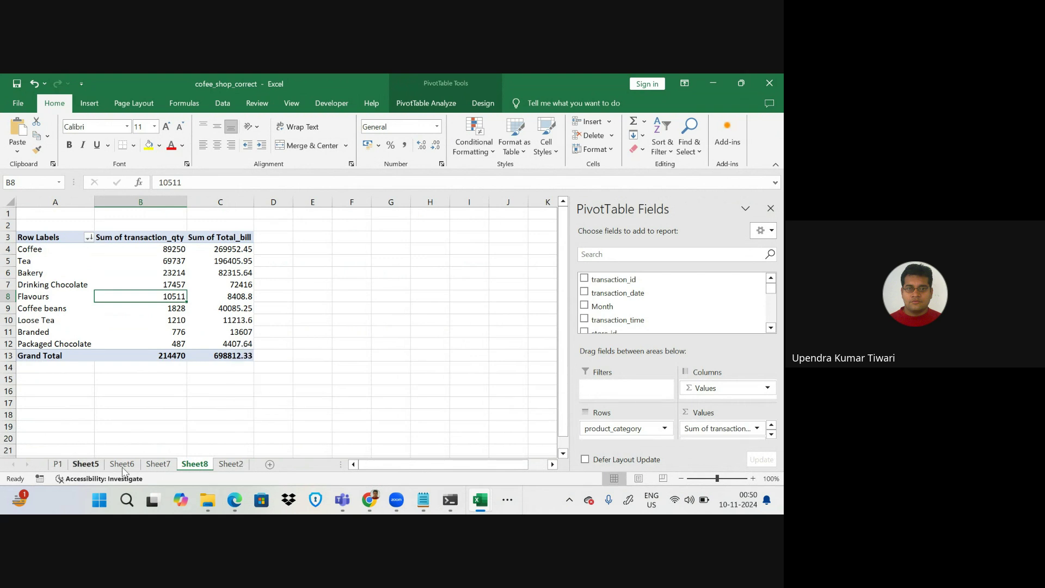
- Reopen the task PDF in Edge, check the Google Meet window briefly, and highlight the objective about total "Brewed herbal tea" revenue
mouse_move(234, 500)
click(240, 441)
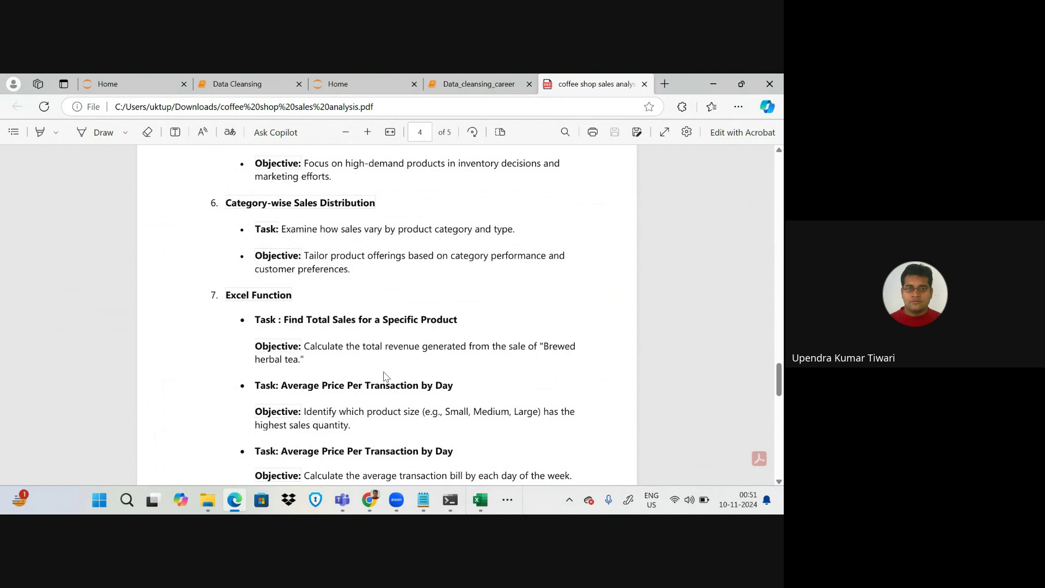
mouse_move(369, 506)
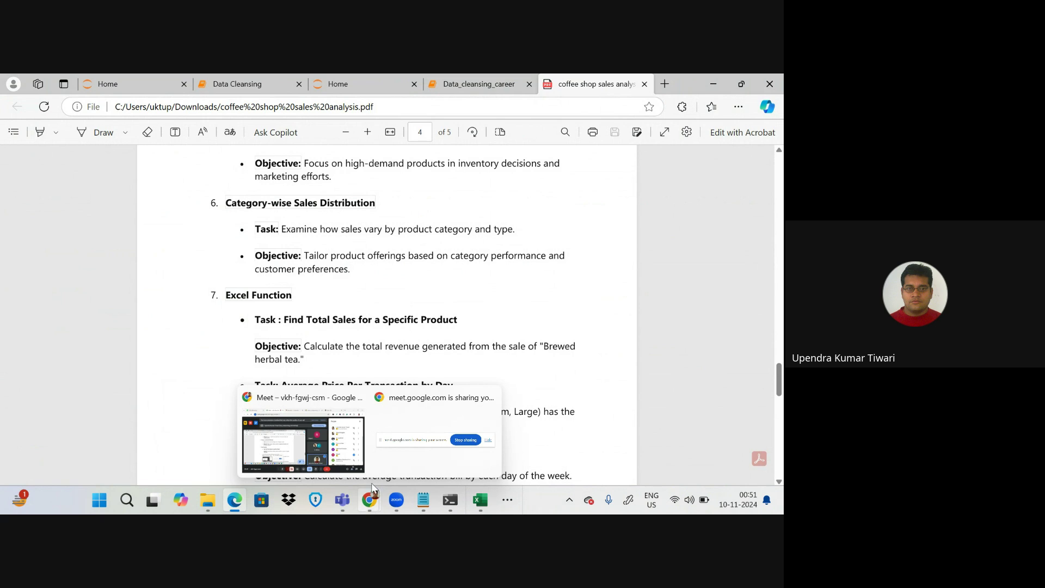
click(289, 403)
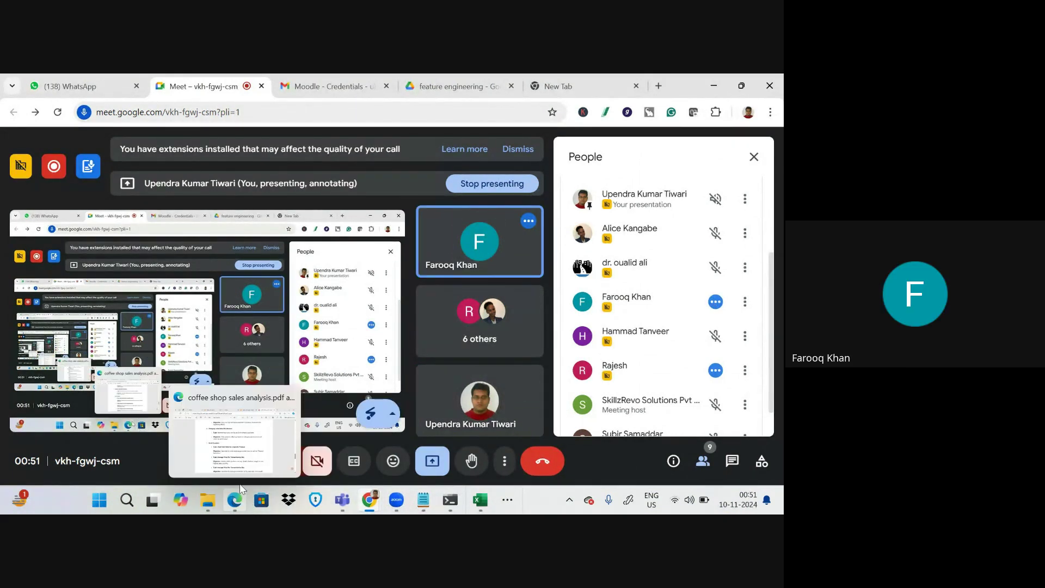
click(234, 500)
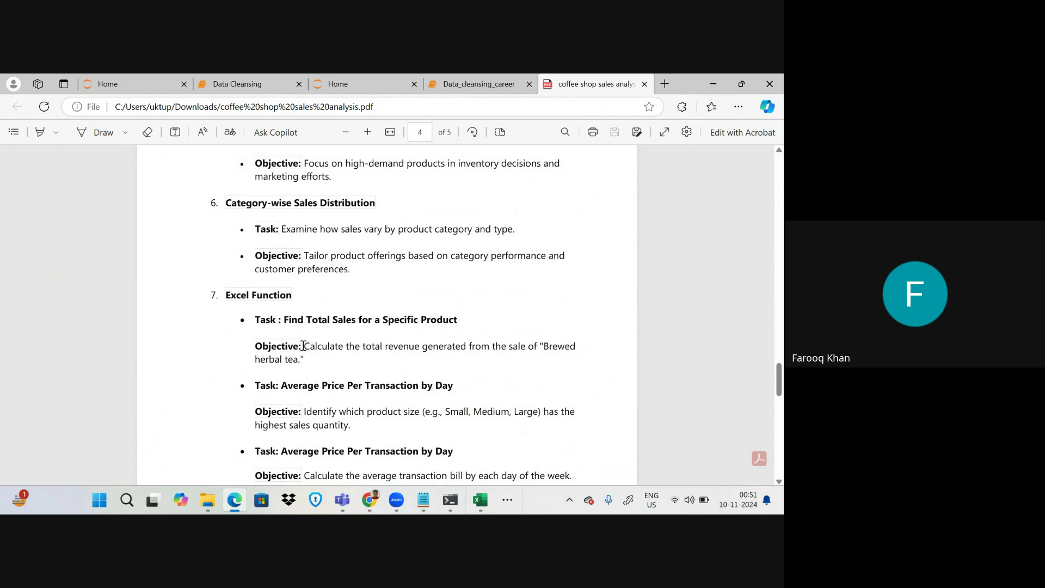
drag(303, 349, 350, 368)
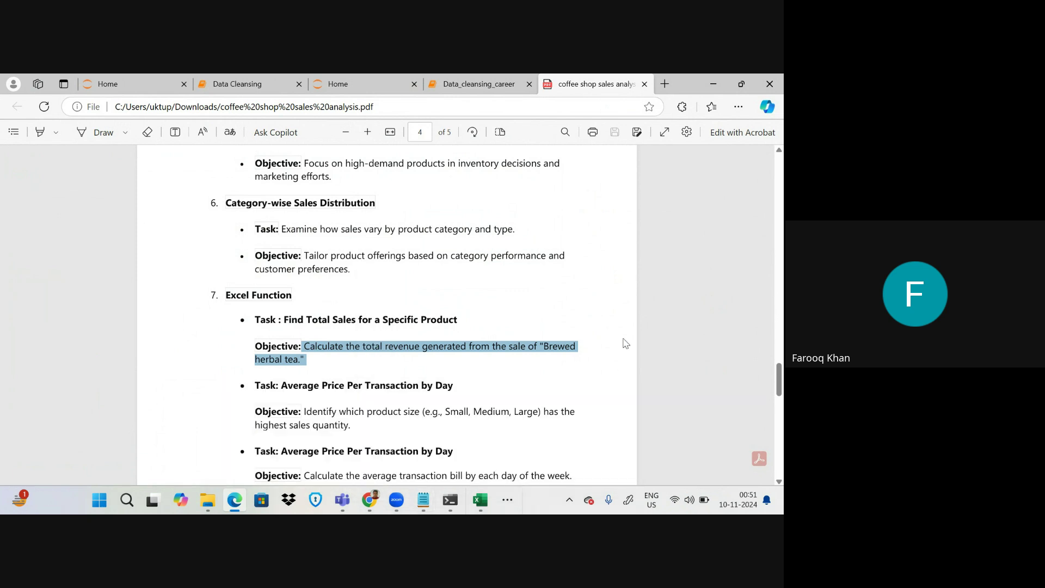
- Clear the text selection in the task PDF, switch to the Google Meet window, and toggle the microphone off and on again
click(624, 342)
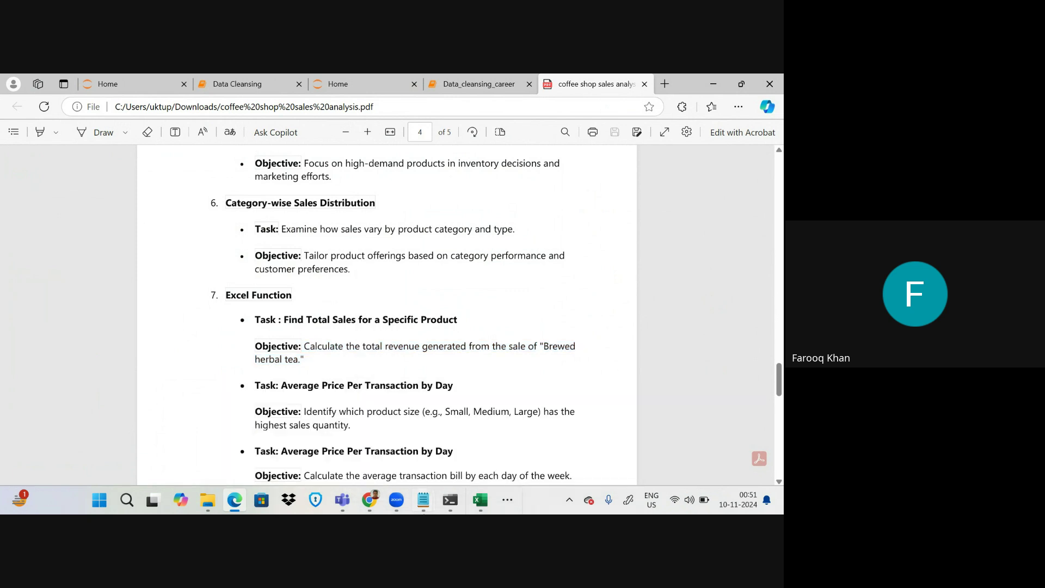
mouse_move(364, 500)
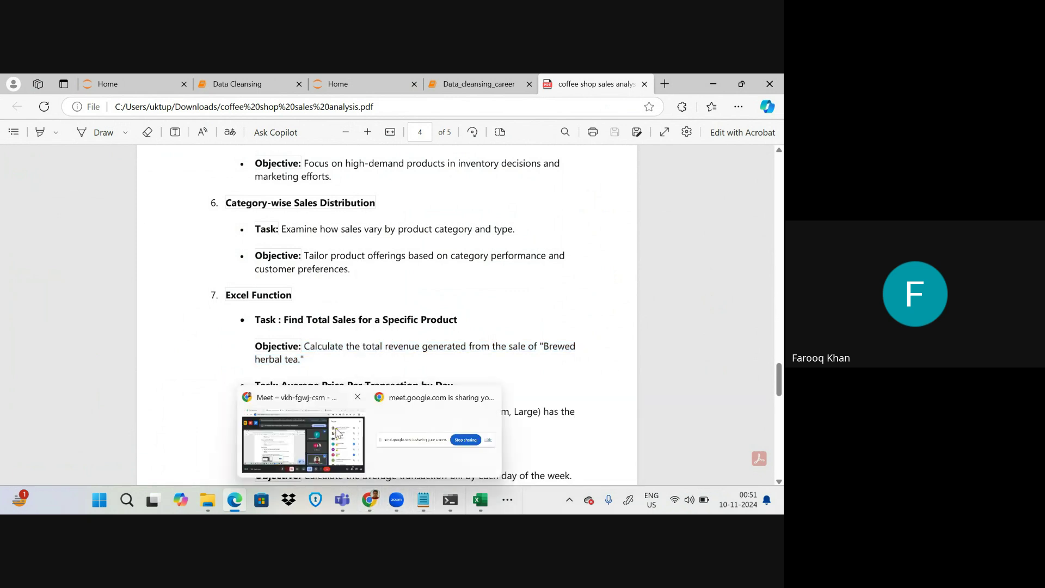
click(337, 434)
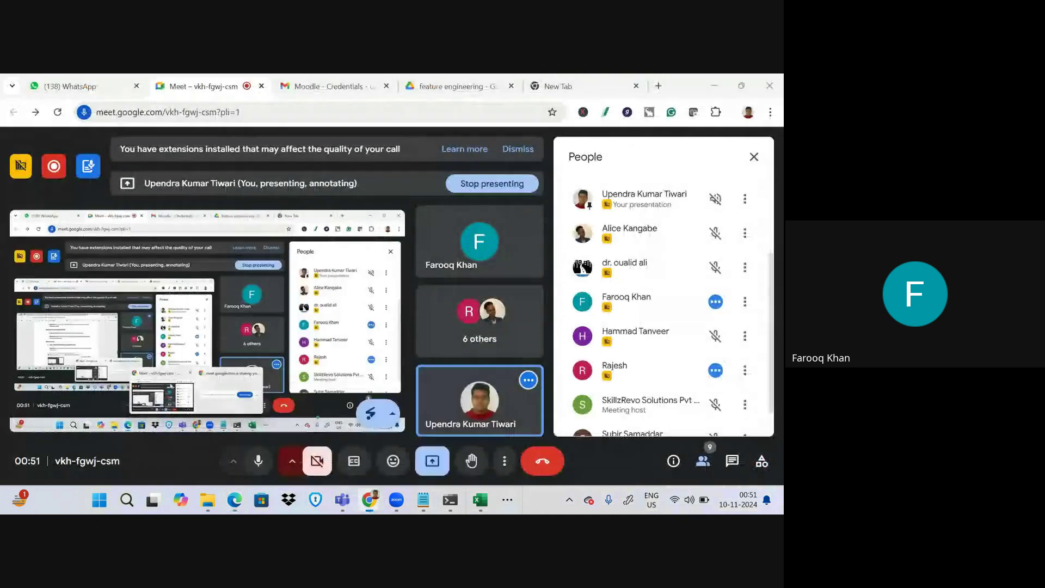
click(260, 463)
click(260, 462)
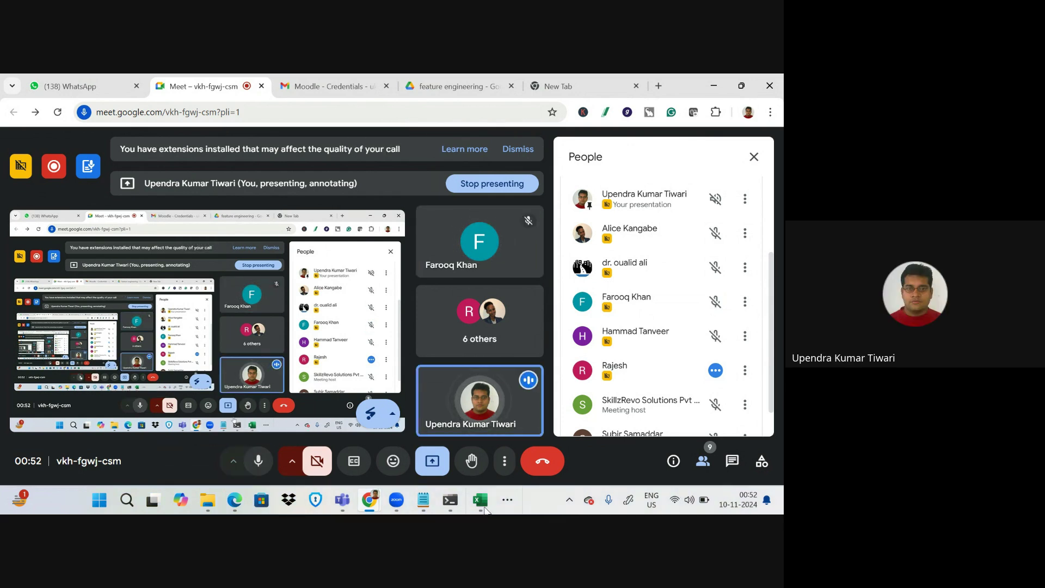
- Switch to the coffee shop sales workbook in Excel and fit the product_category and product_type columns of Sheet2 to their contents
mouse_move(482, 504)
mouse_move(427, 427)
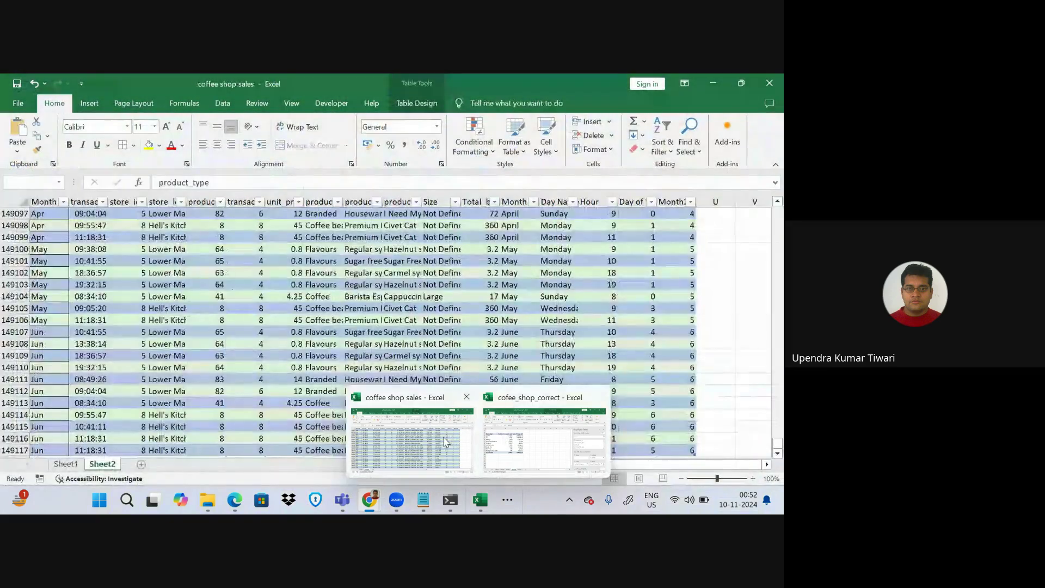
click(412, 435)
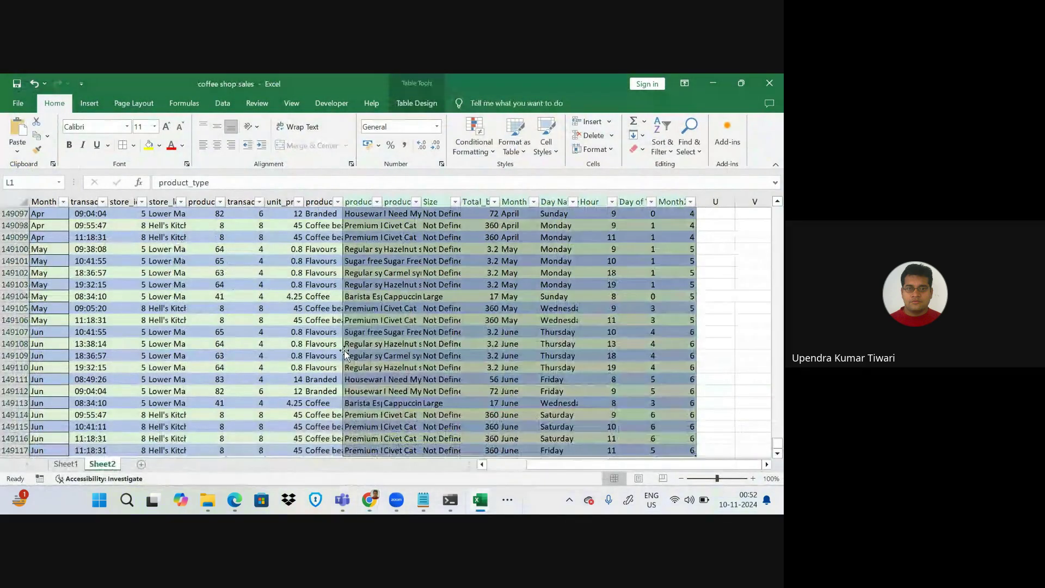
click(292, 308)
scroll(292, 308, up, 2)
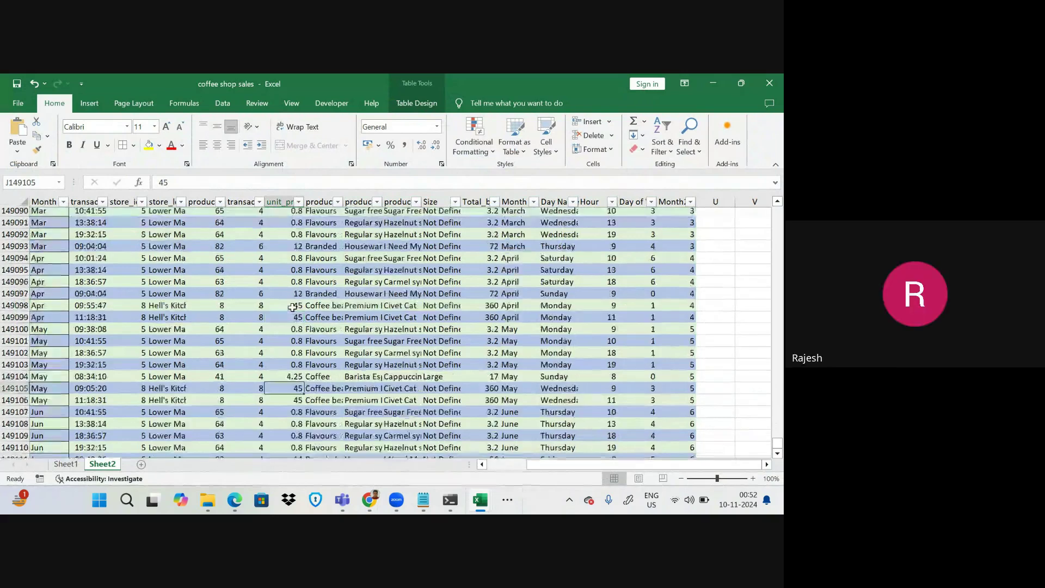
scroll(293, 307, up, 5)
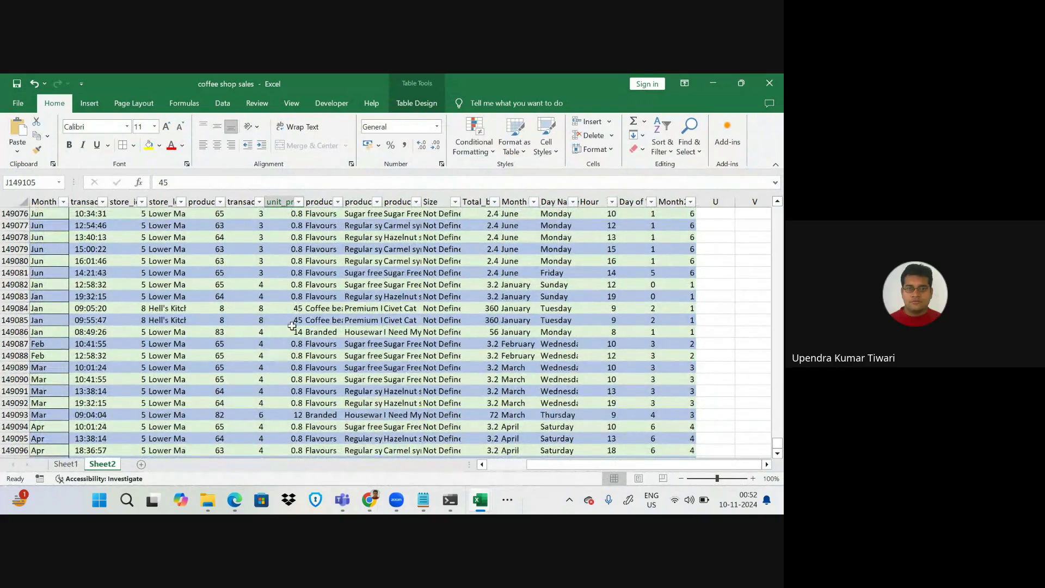
scroll(292, 308, up, 4)
scroll(293, 308, left, 1)
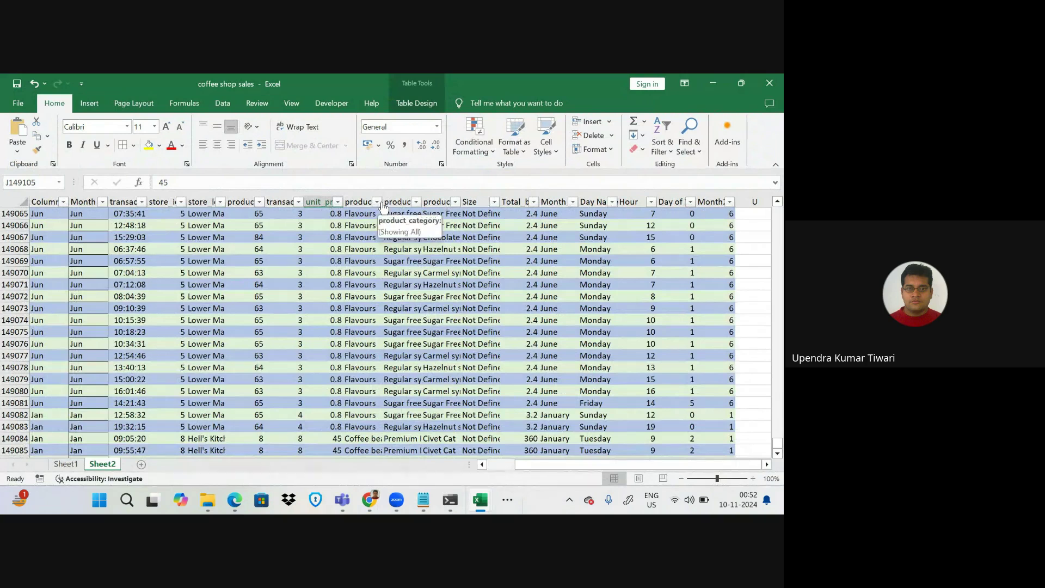
double_click(382, 199)
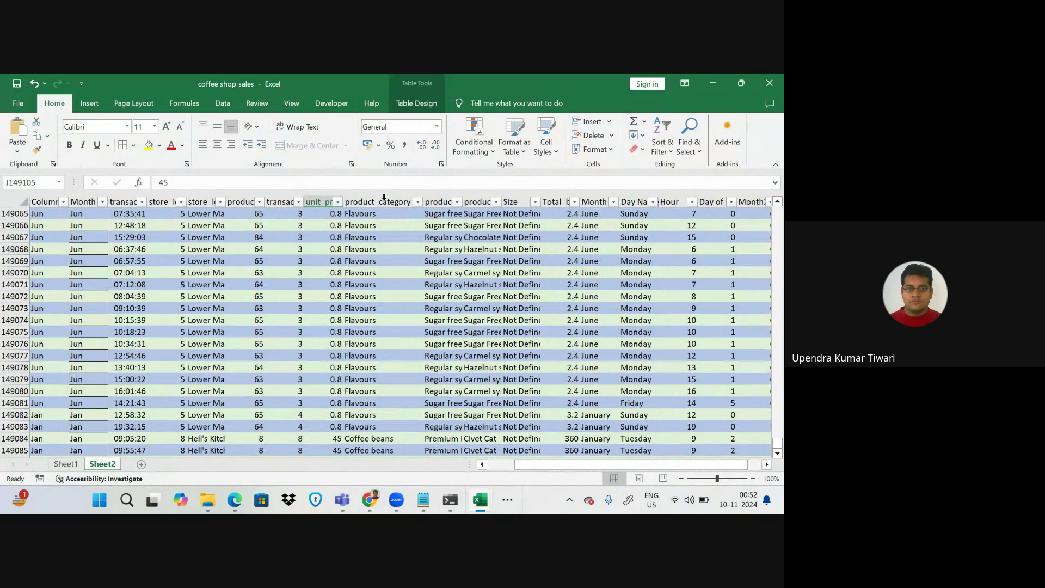
double_click(463, 201)
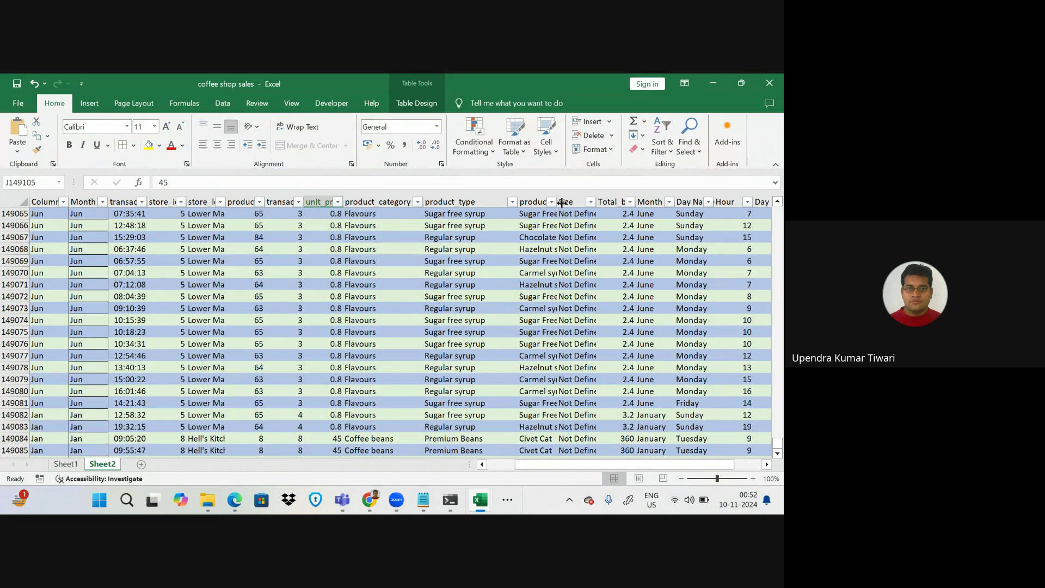
- Look through the product types in the product_type filter list, and return to Google Meet to mute the microphone
click(512, 202)
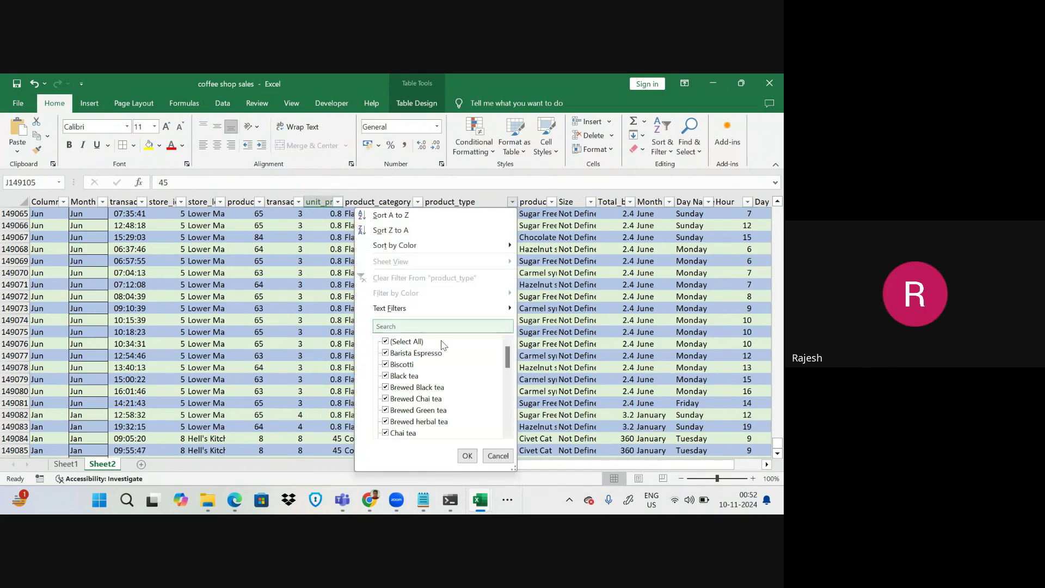
scroll(432, 365, down, 8)
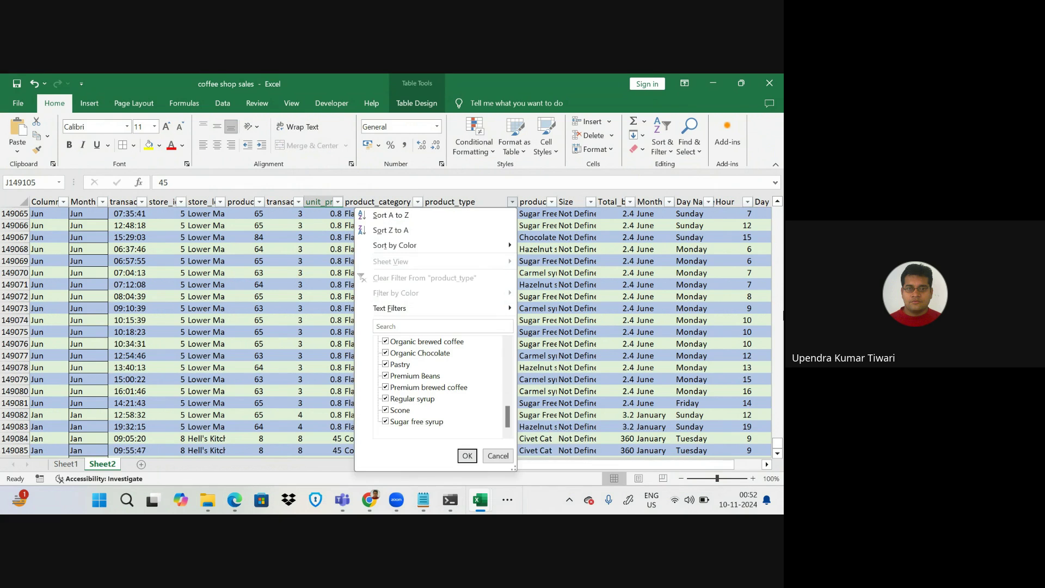
click(369, 500)
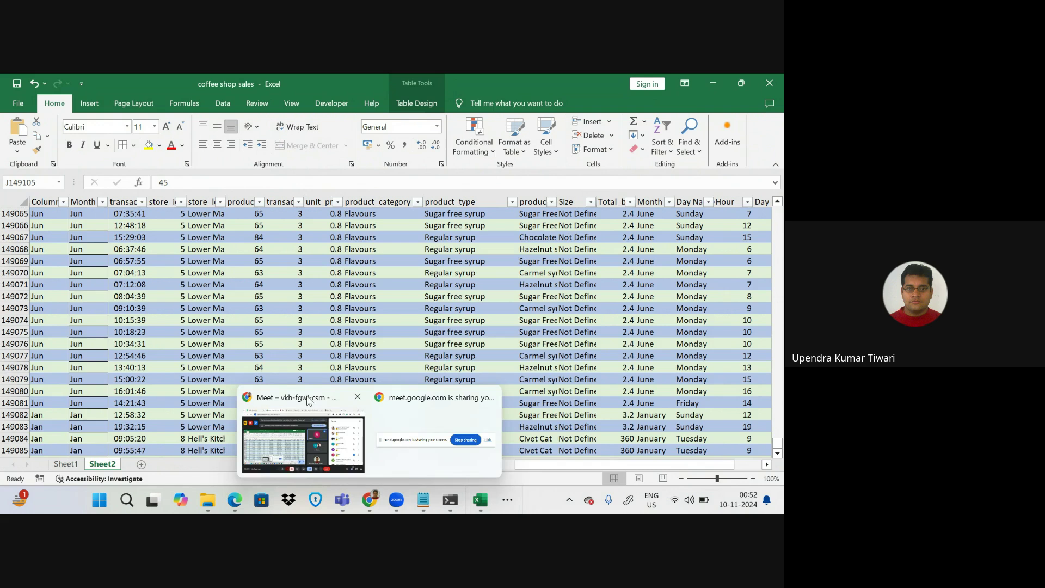
click(309, 401)
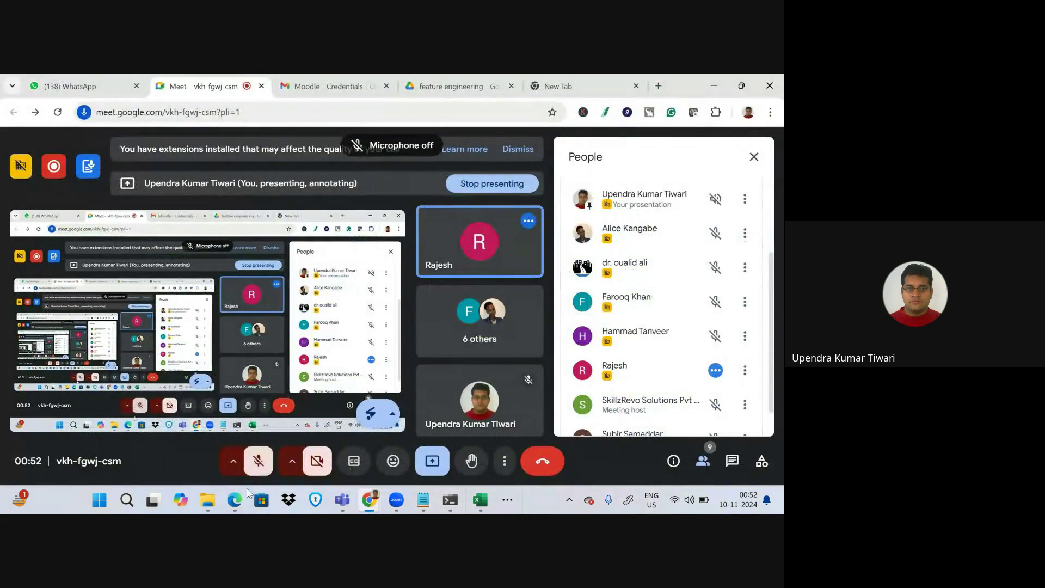
- Check the Excel Function task in the Edge PDF again, and unmute the microphone in Google Meet
click(236, 433)
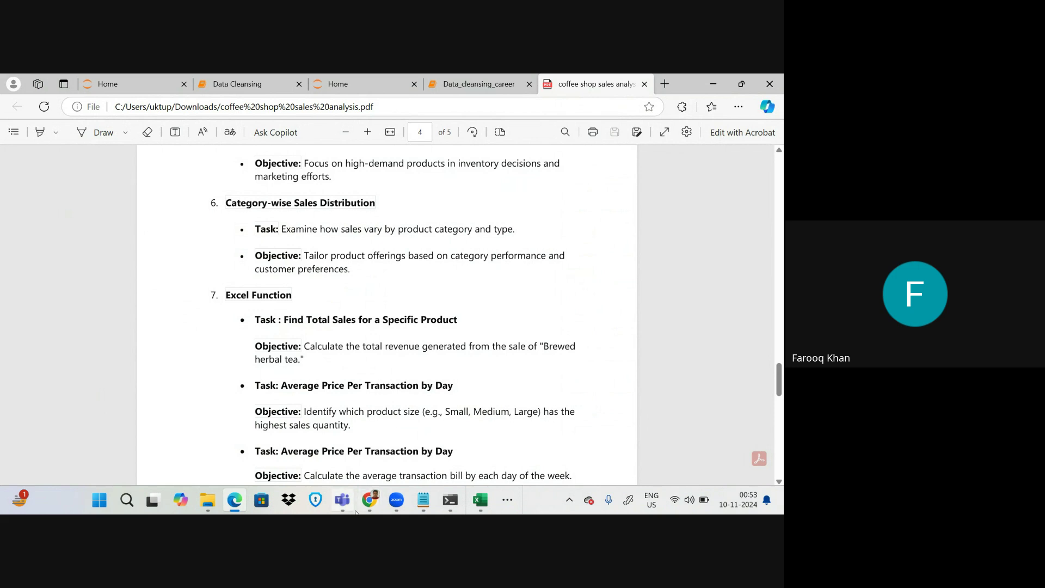
mouse_move(369, 499)
click(304, 397)
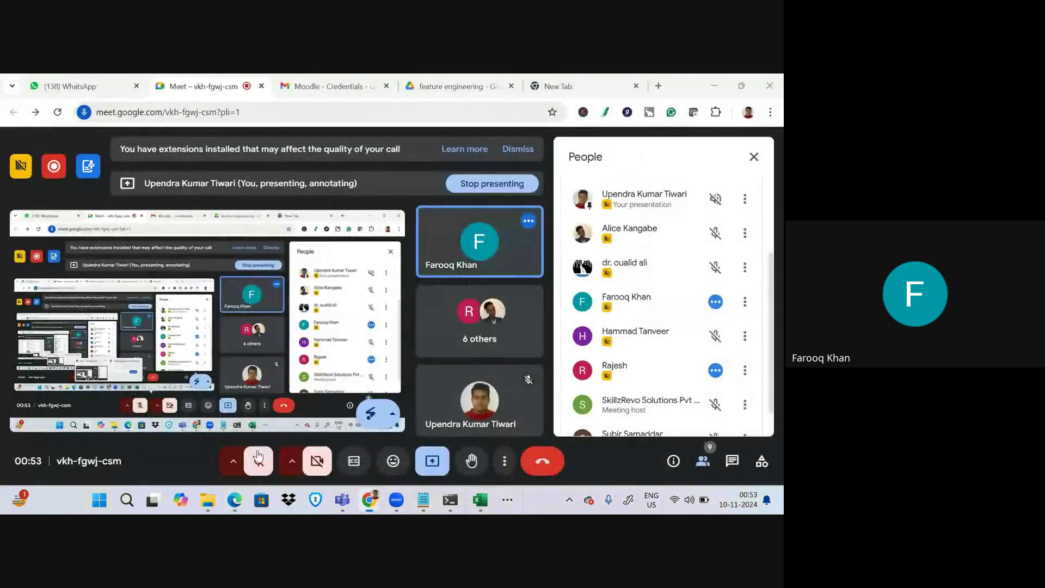
click(258, 461)
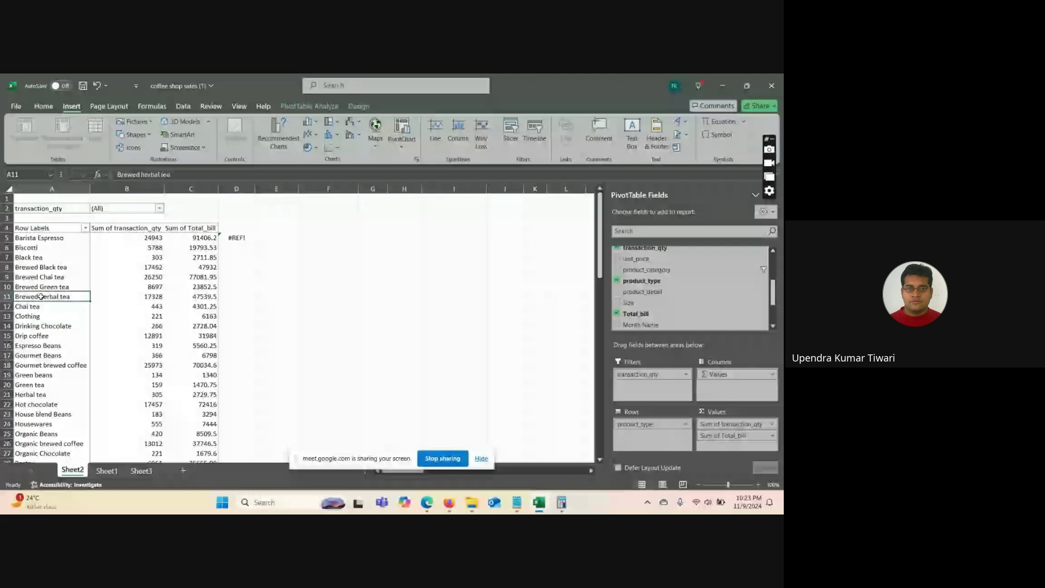
- Fill the Brewed herbal tea row of the product type PivotTable on Sheet2 with yellow, from A11 to C11
click(43, 106)
click(138, 141)
click(129, 299)
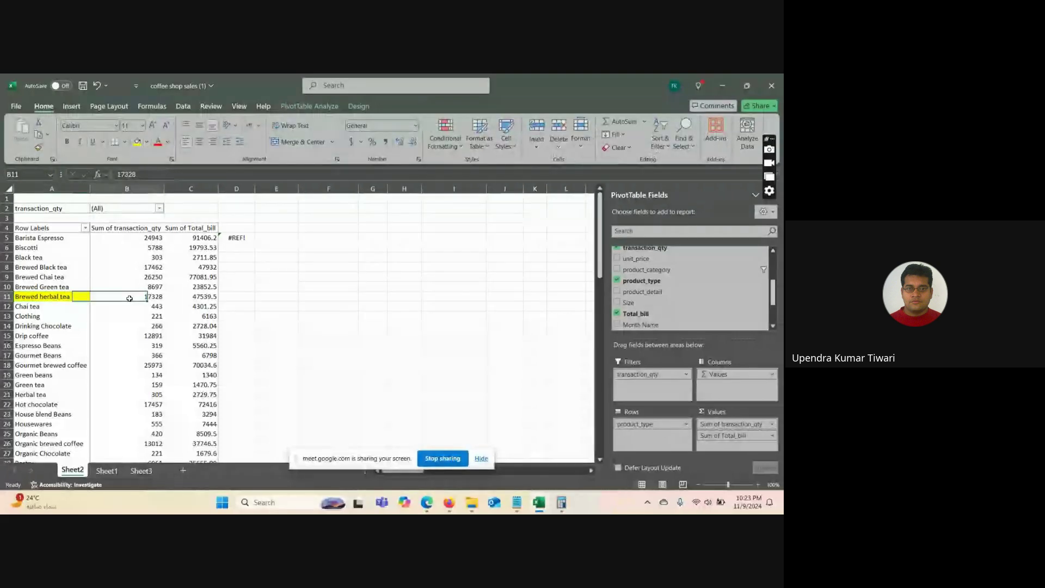
drag(130, 298, 196, 298)
click(138, 141)
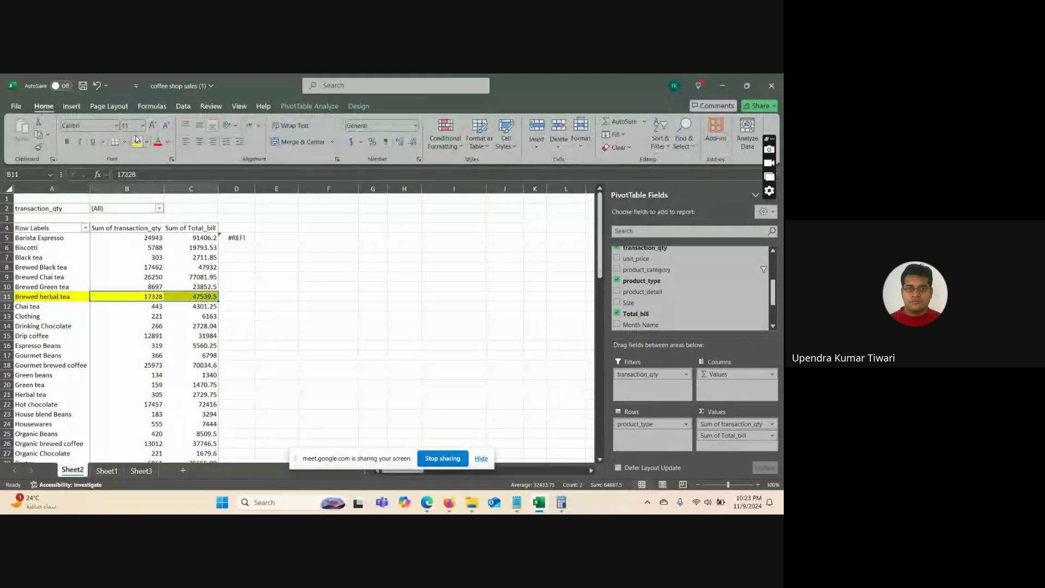
click(288, 280)
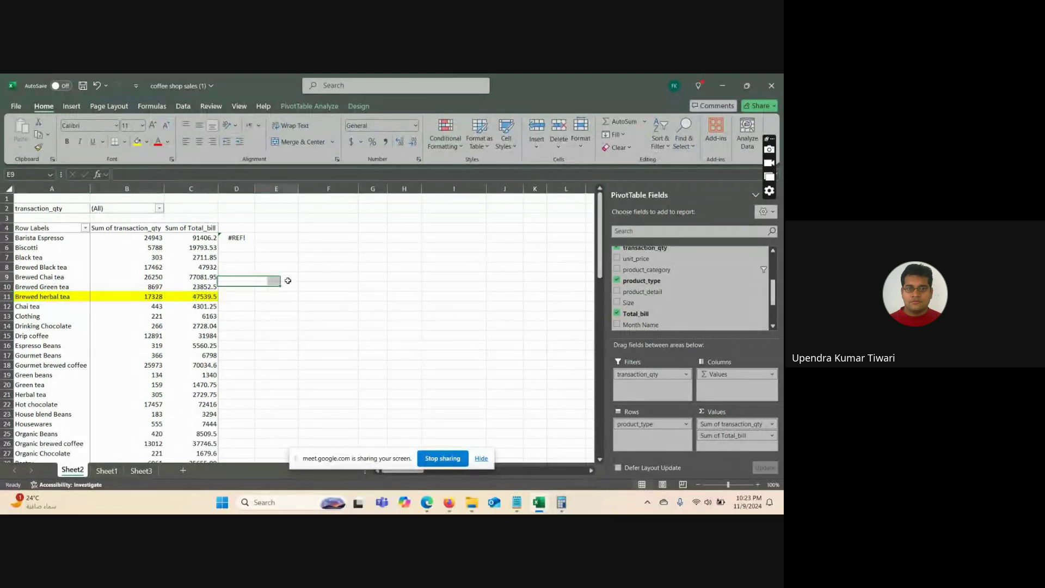
- Inspect the Sum of Total_bill and Sum of transaction_qty cells for Brewed herbal tea, and stop sharing the screen
click(191, 297)
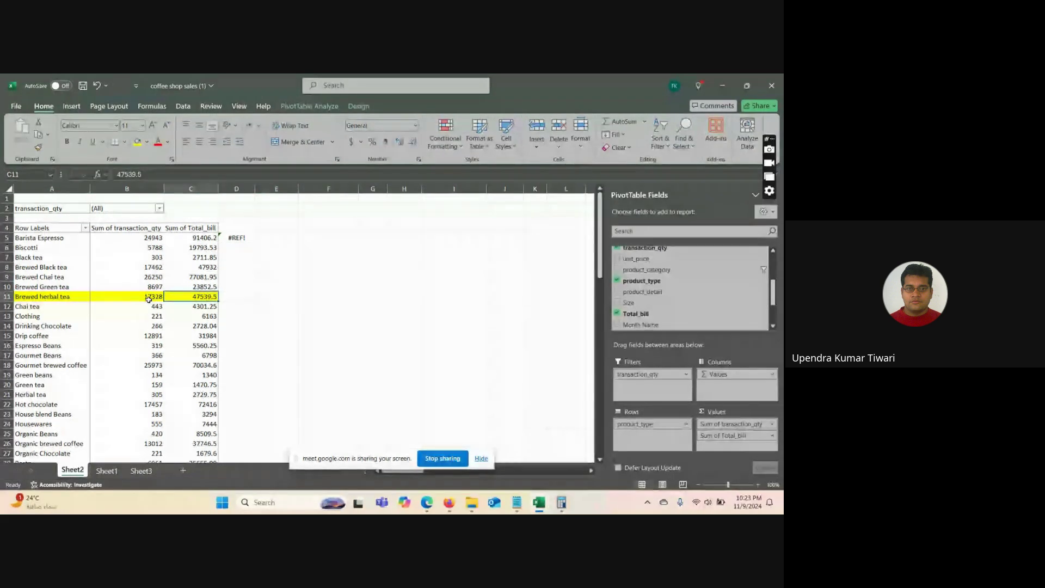
mouse_move(149, 299)
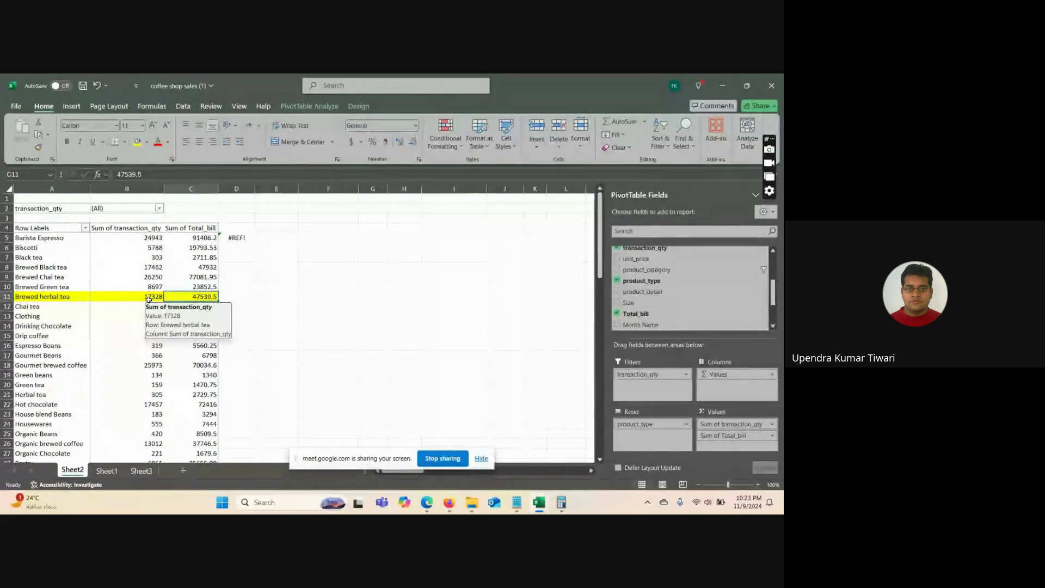
click(143, 297)
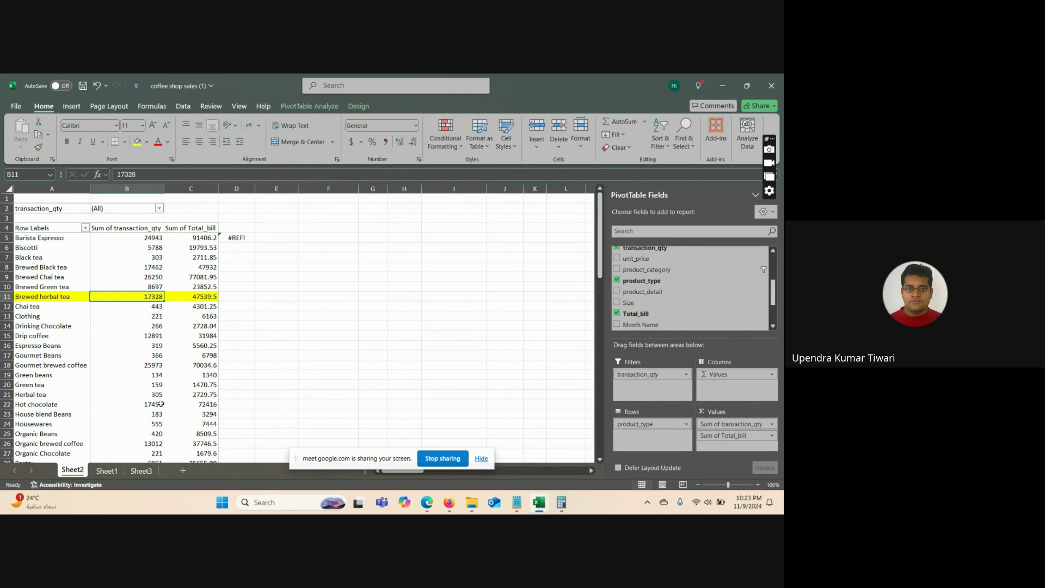
click(445, 459)
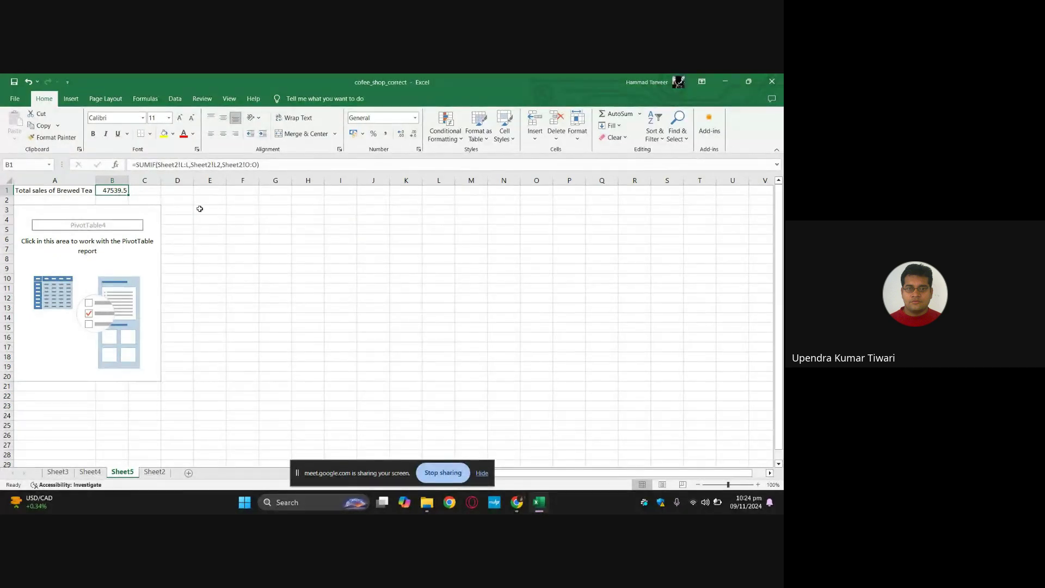
- Examine the product_type and Total_bill columns on Sheet2 that the SUMIF formula uses, and return to the Sheet5 result
click(161, 475)
click(483, 257)
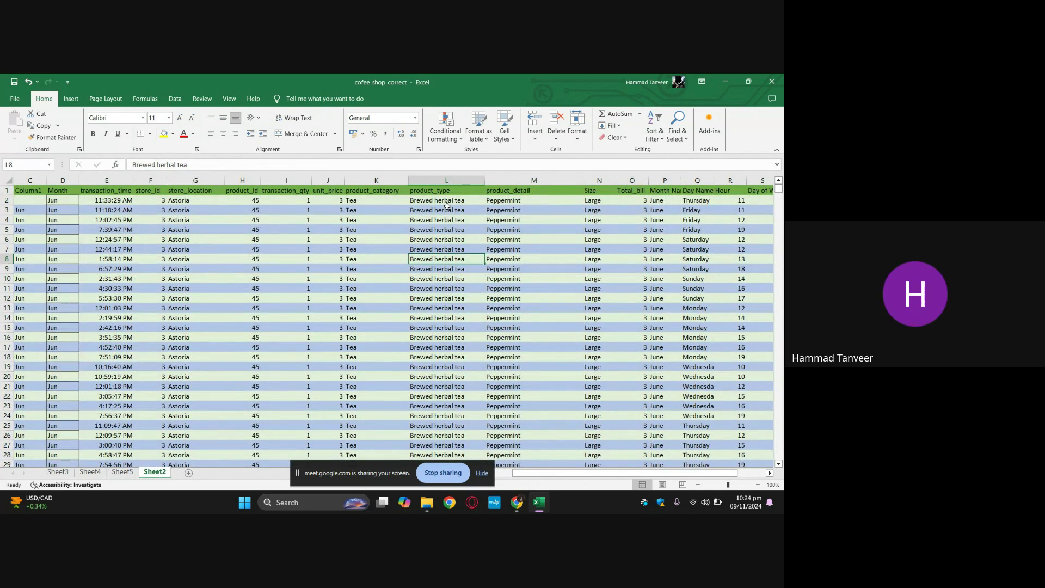
click(447, 207)
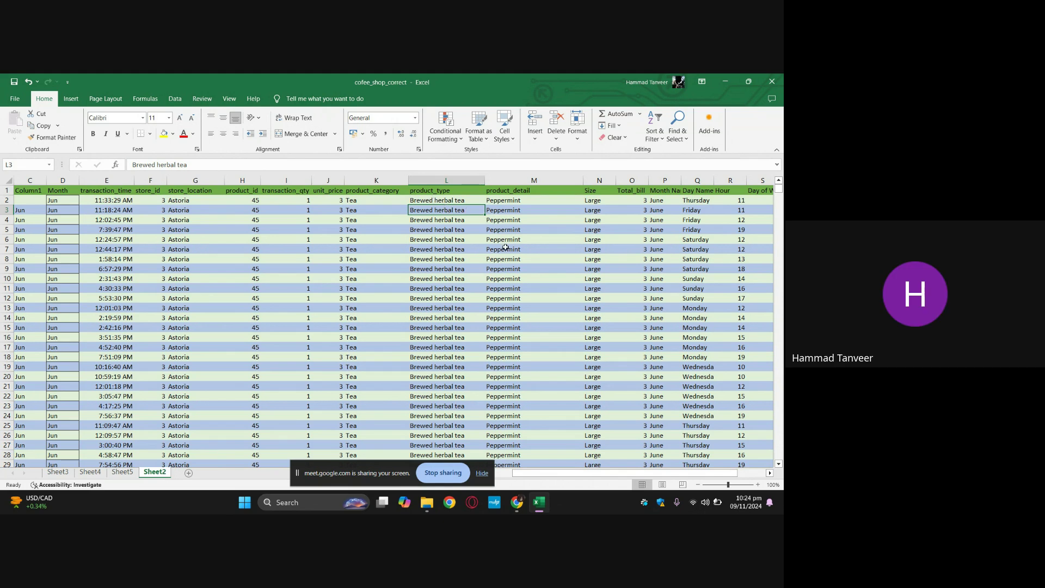
scroll(505, 247, right, 2)
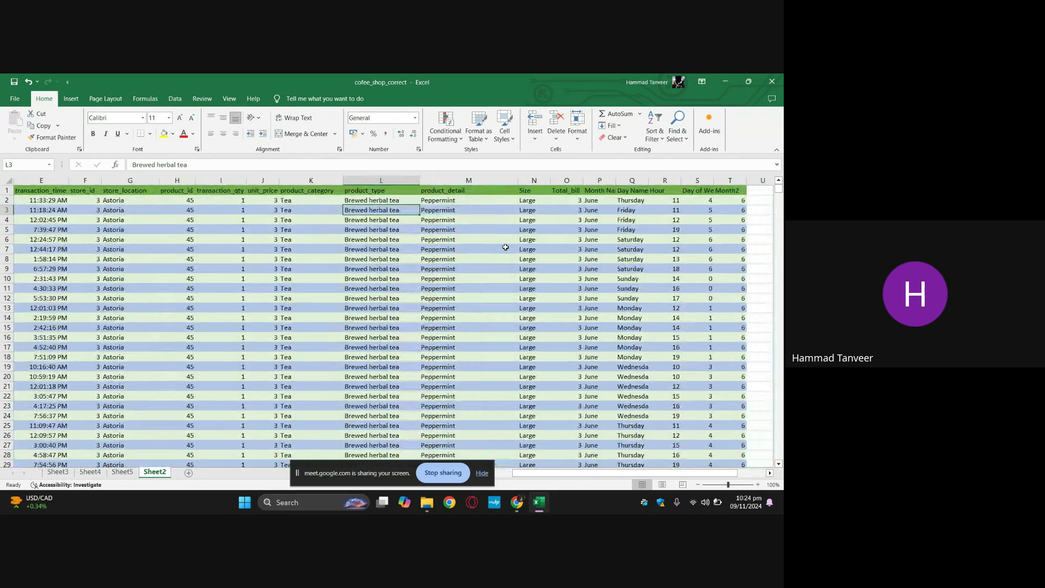
click(574, 203)
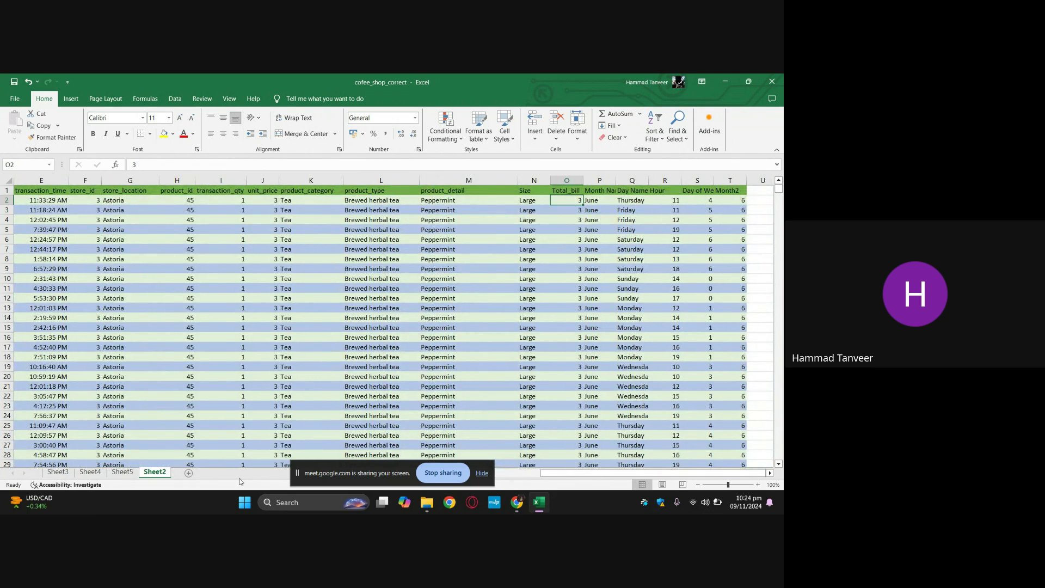
click(132, 475)
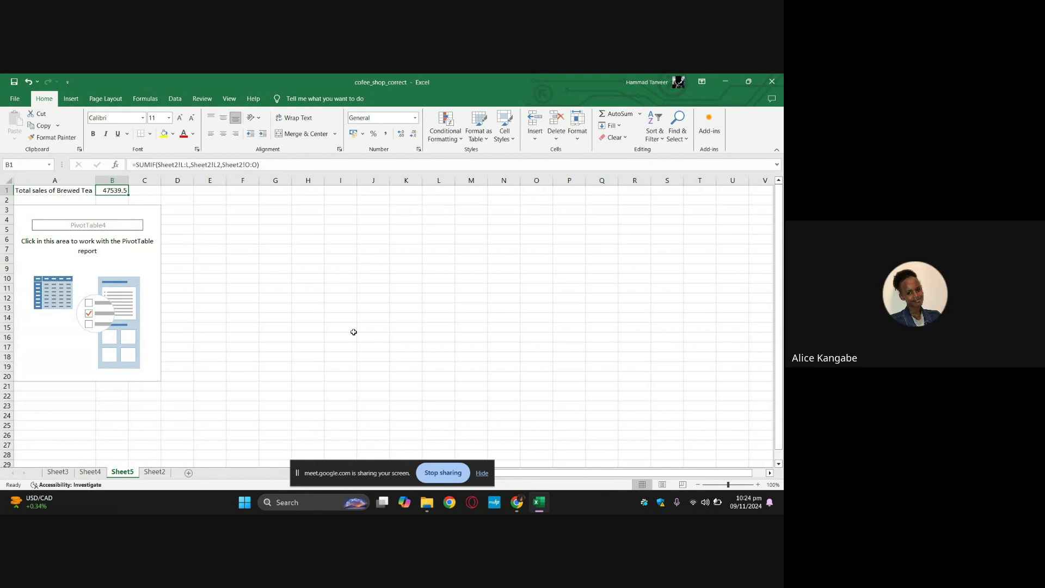
- Return to the Google Meet window, dismiss the infinity mirror notice, and stop presenting the screen
click(481, 473)
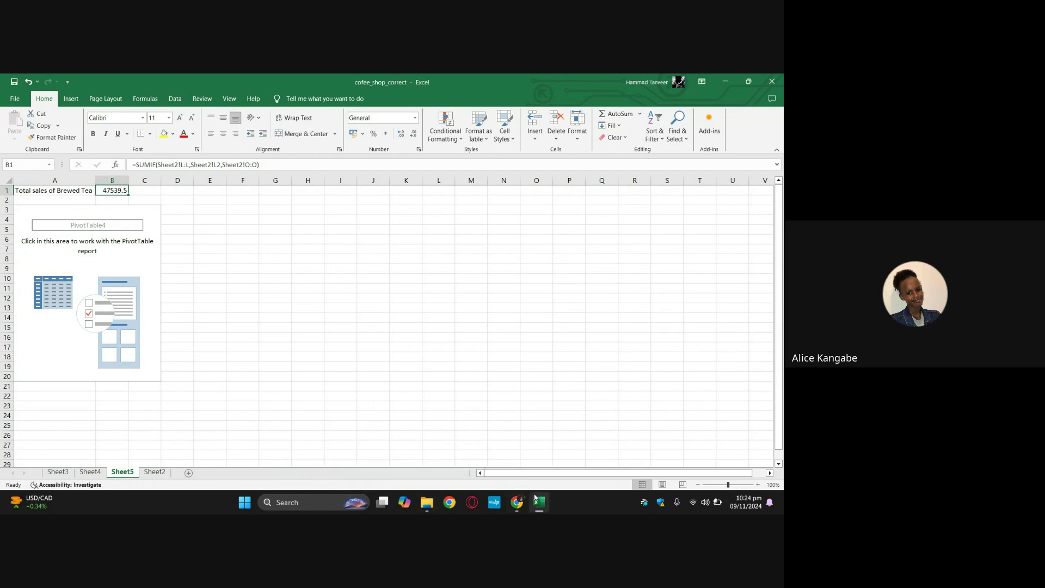
mouse_move(517, 501)
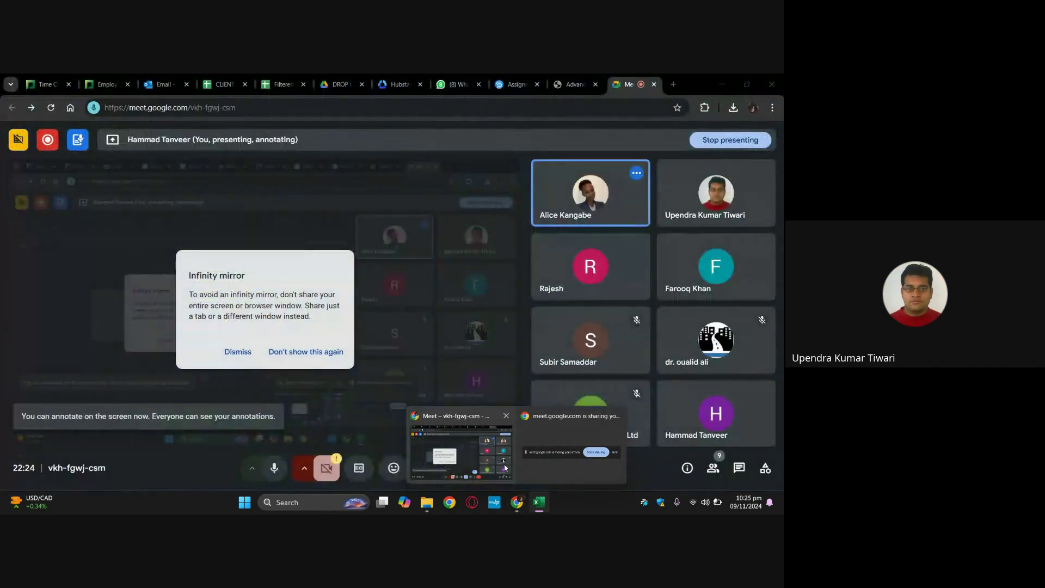
click(461, 450)
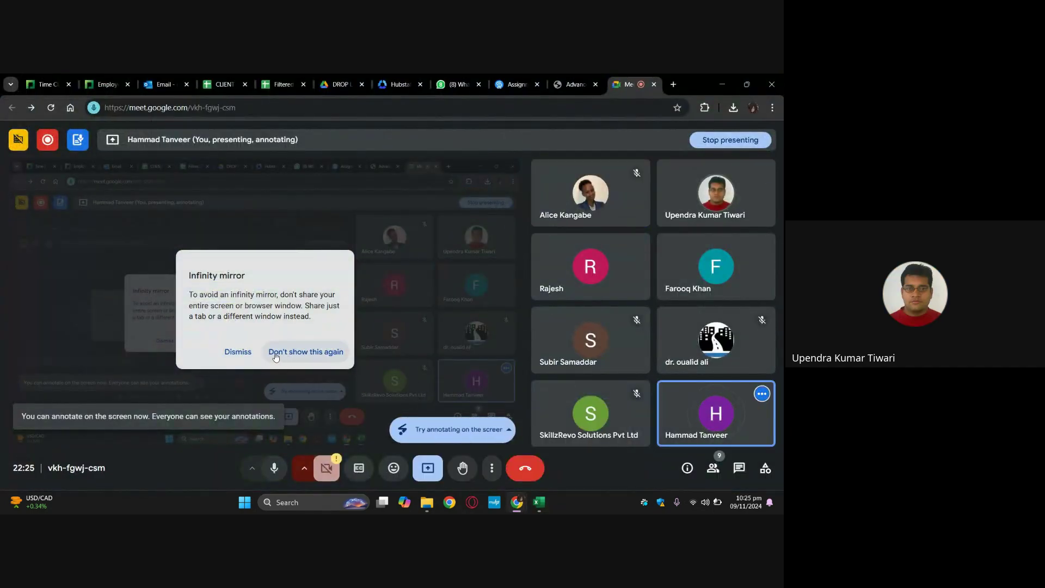
click(238, 351)
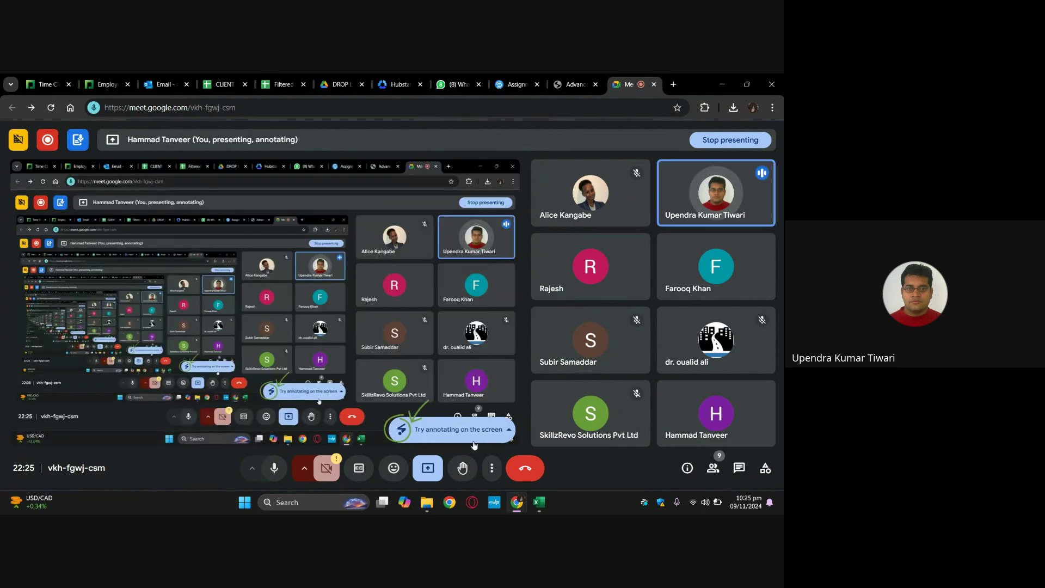
click(426, 470)
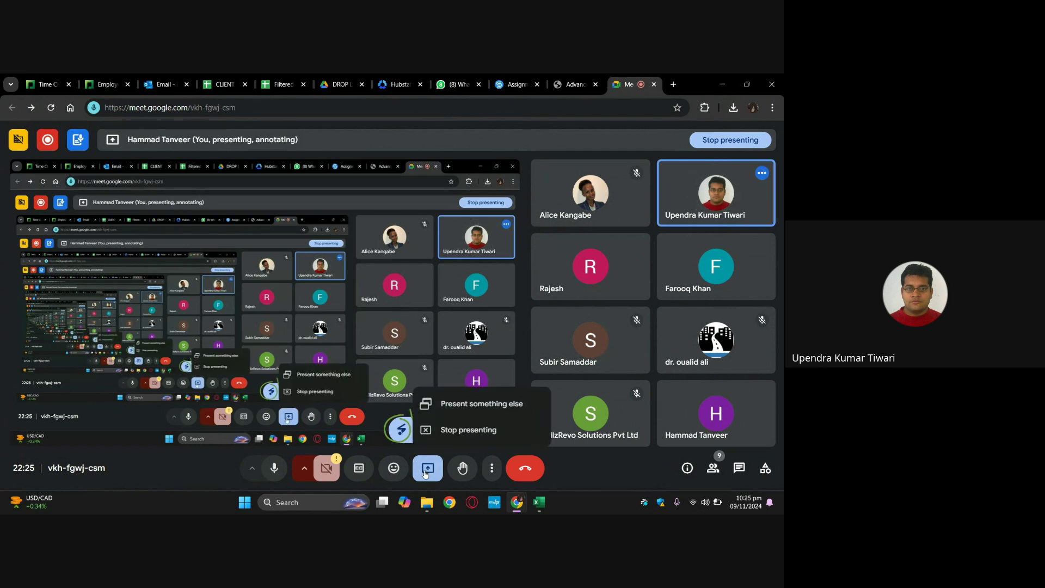
click(446, 431)
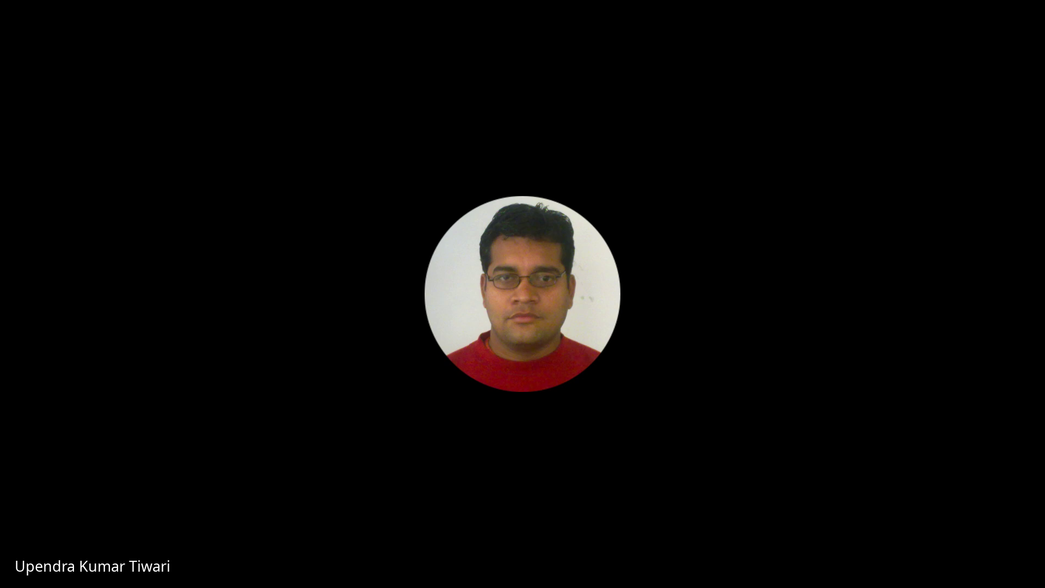
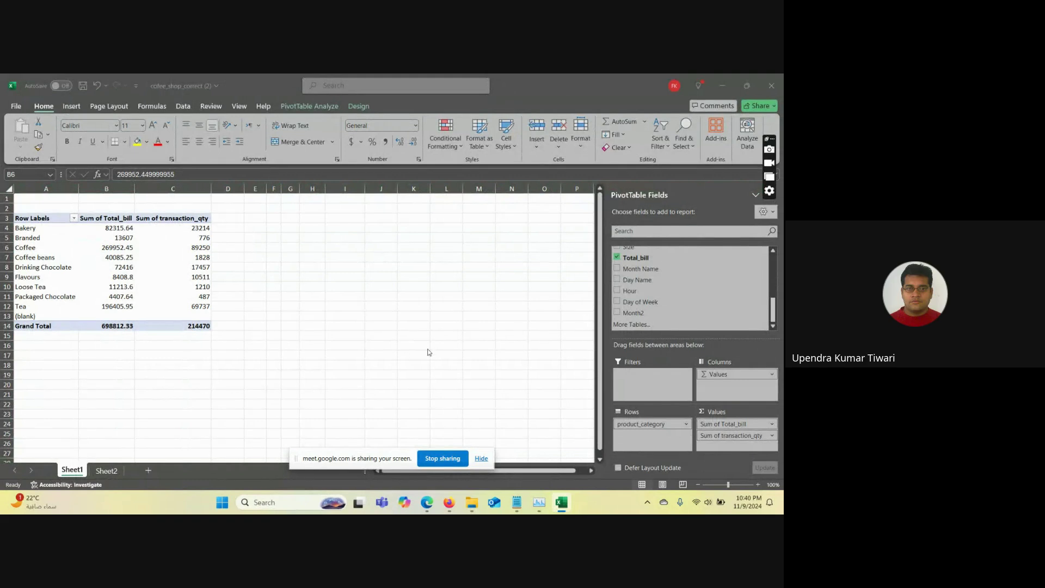
- Summarize the Total_bill values by Average in the product_category PivotTable on Sheet1
click(737, 375)
click(772, 374)
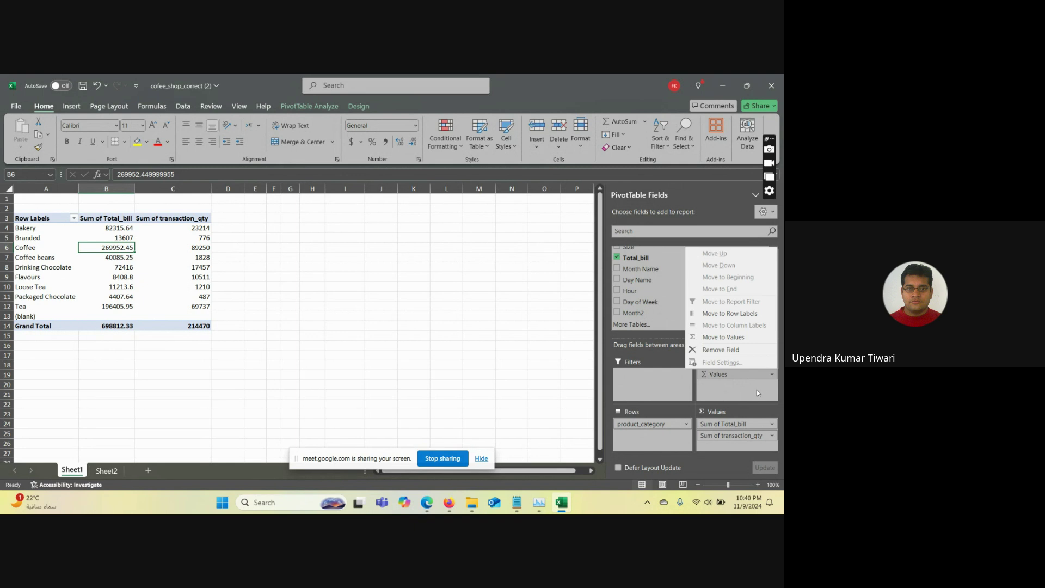
click(756, 389)
click(773, 425)
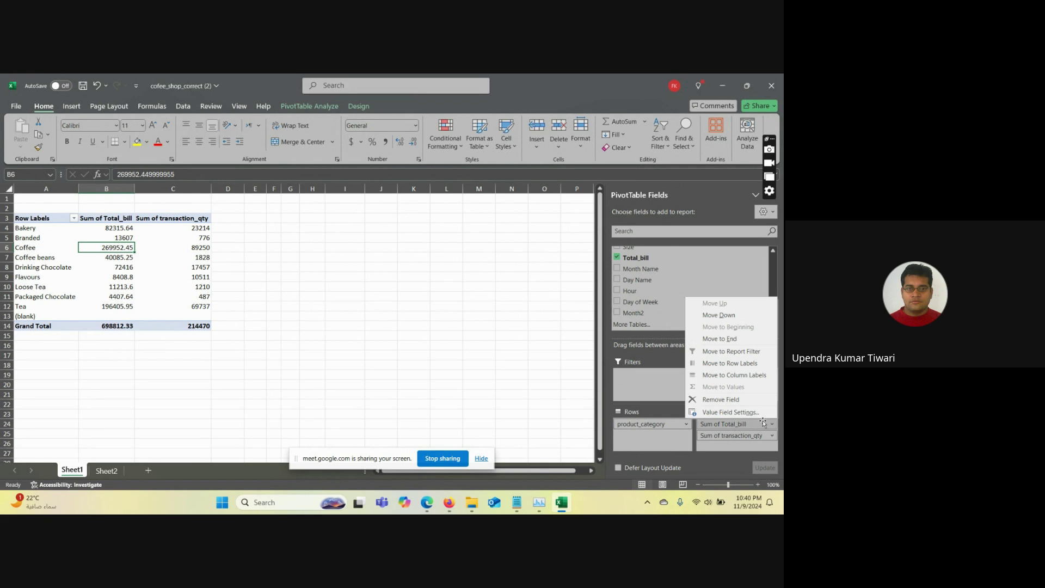
click(744, 414)
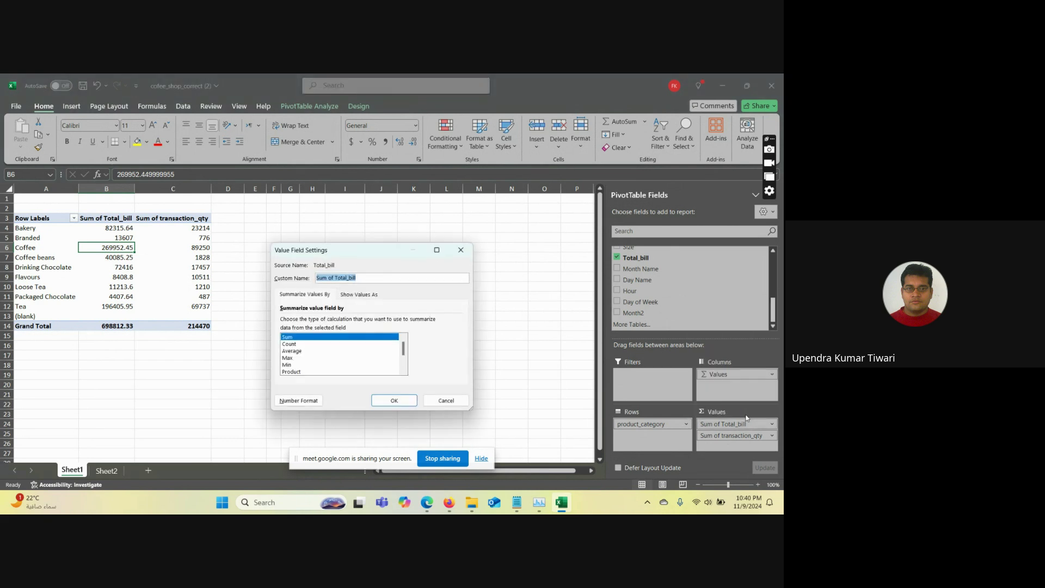
click(288, 351)
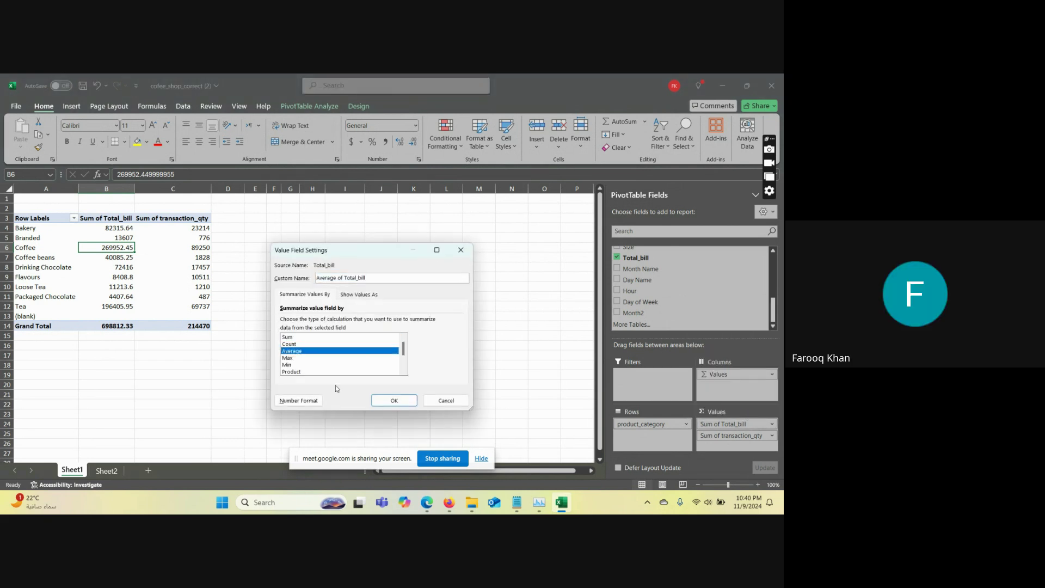
click(384, 403)
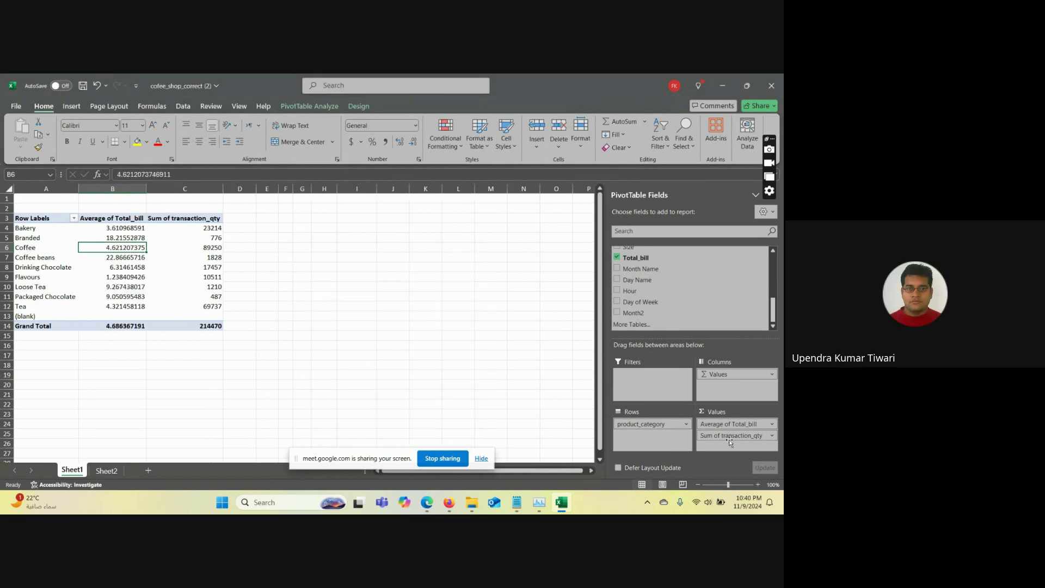
- Summarize the transaction_qty values by Average in the product_category PivotTable
click(769, 436)
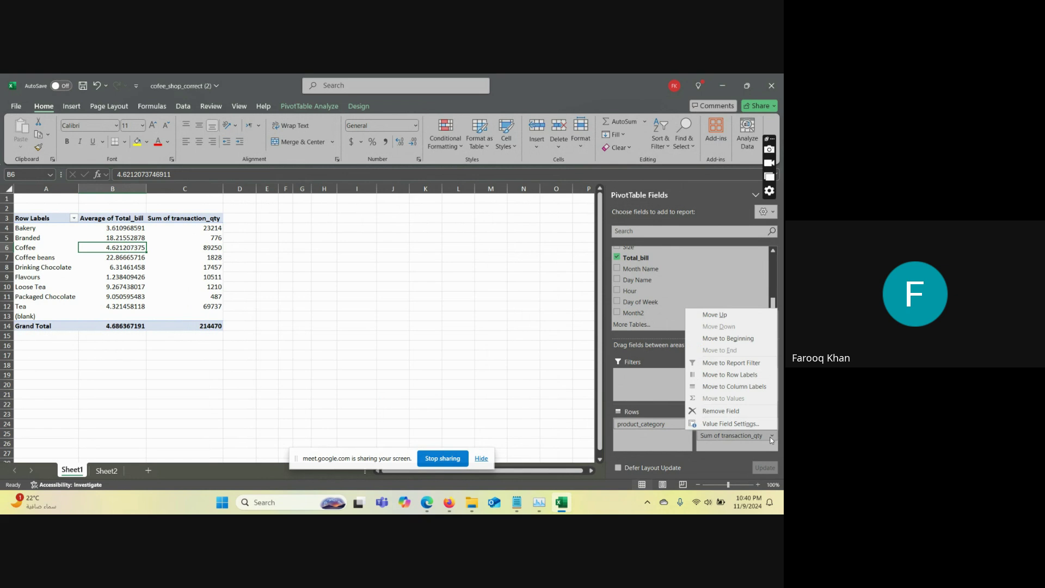
click(770, 437)
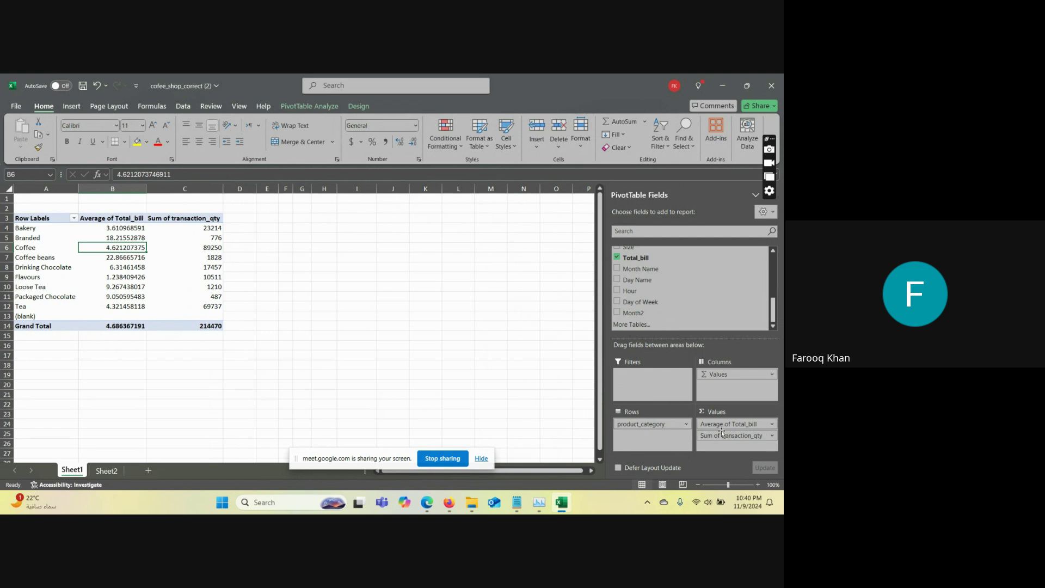
click(107, 229)
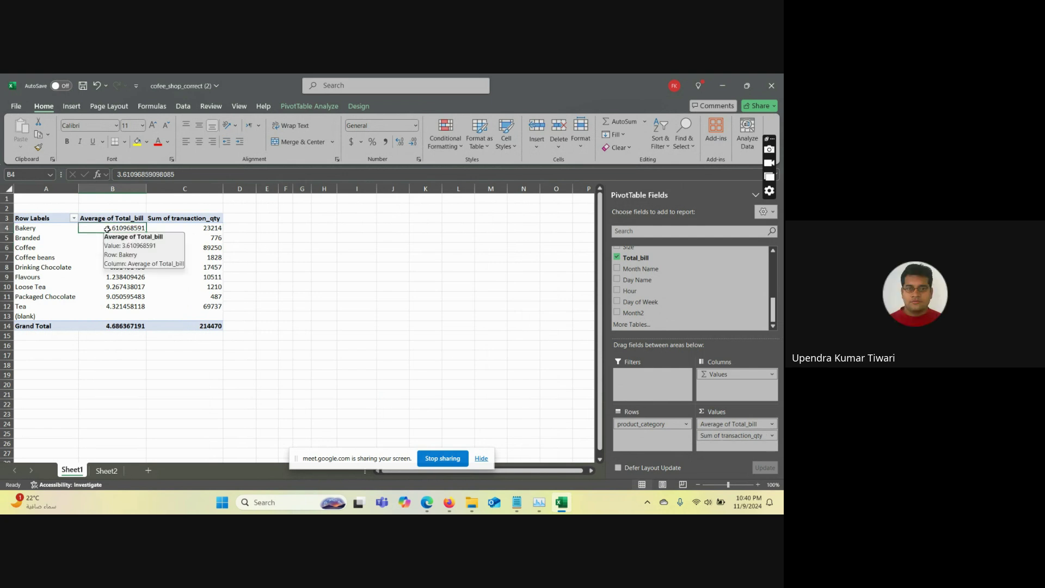
drag(255, 189, 287, 195)
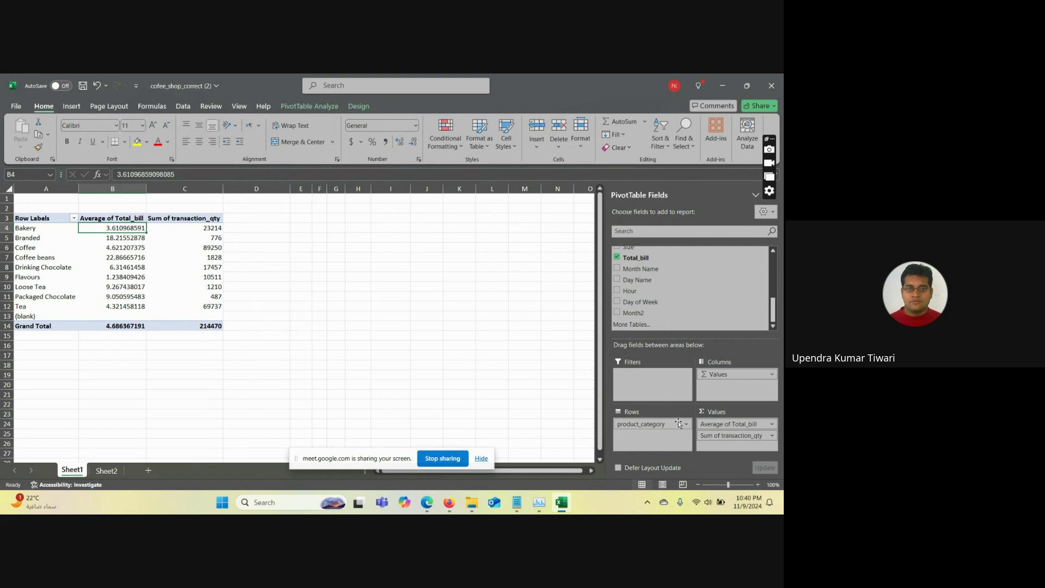
click(773, 435)
click(772, 442)
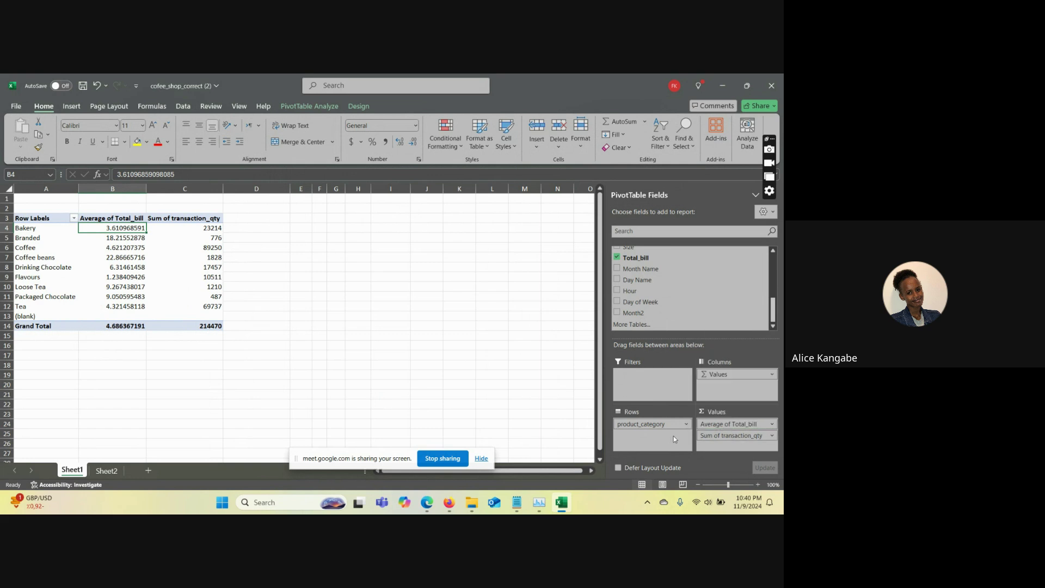
click(773, 436)
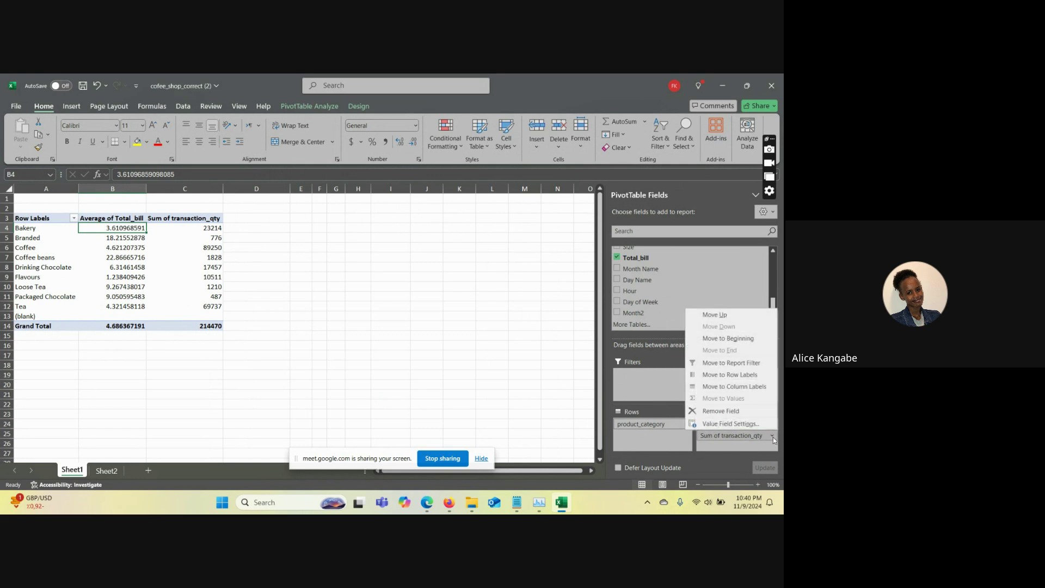
click(729, 425)
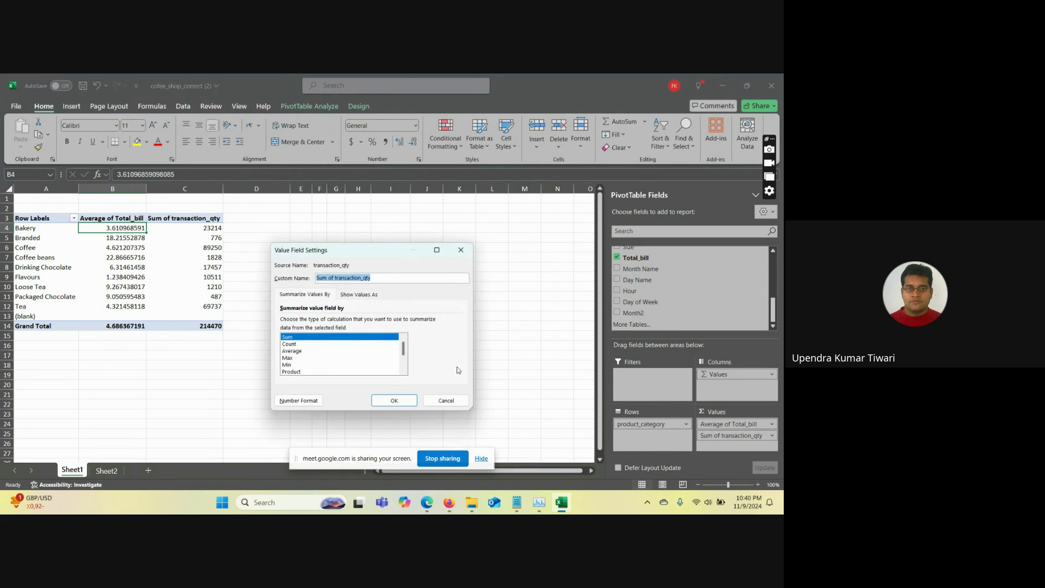
click(297, 351)
click(383, 402)
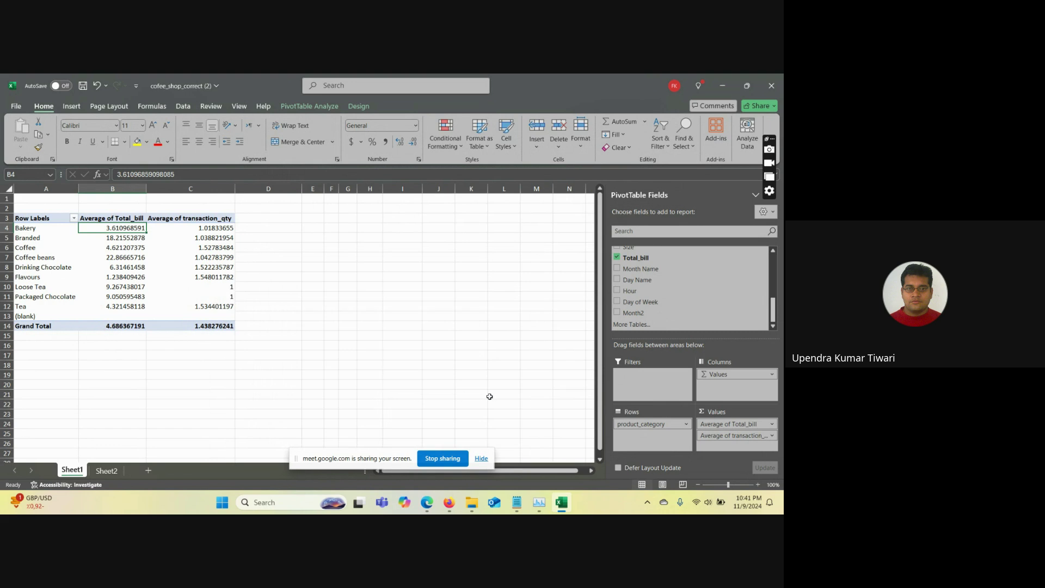
- Remove the transaction_qty field from the values of the product_category PivotTable
click(770, 435)
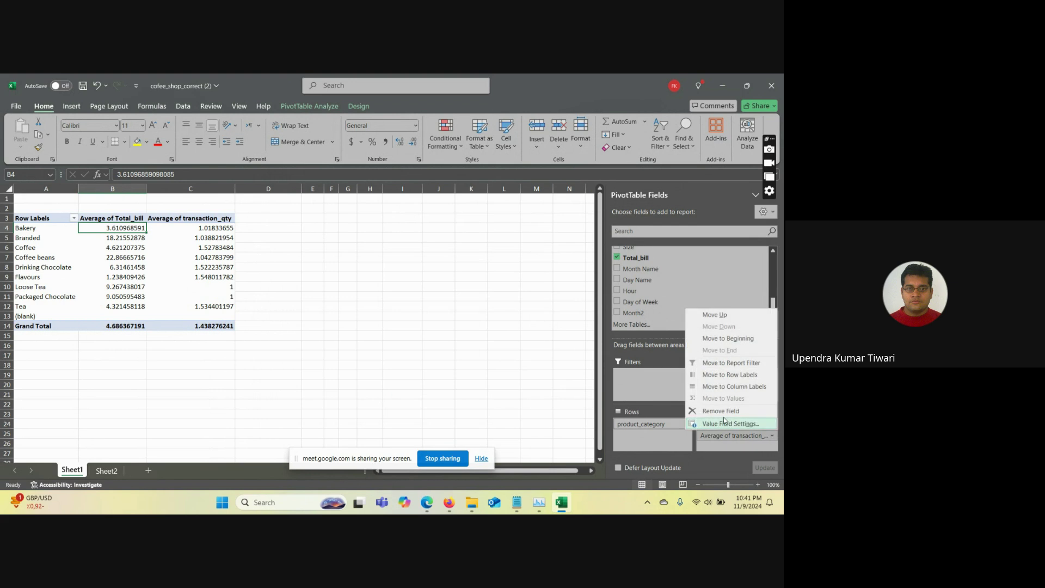
click(599, 404)
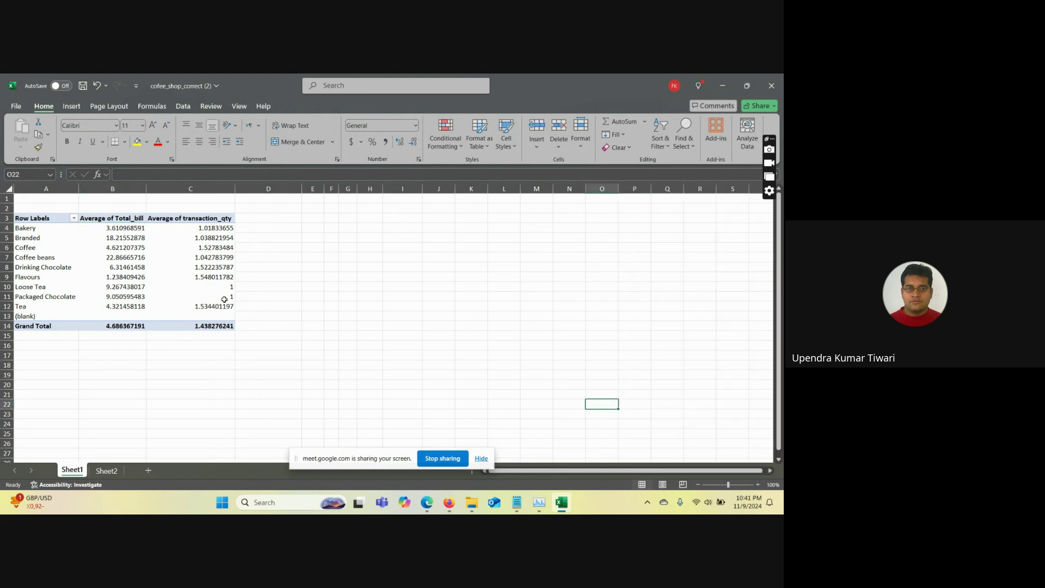
click(194, 289)
drag(711, 437, 653, 312)
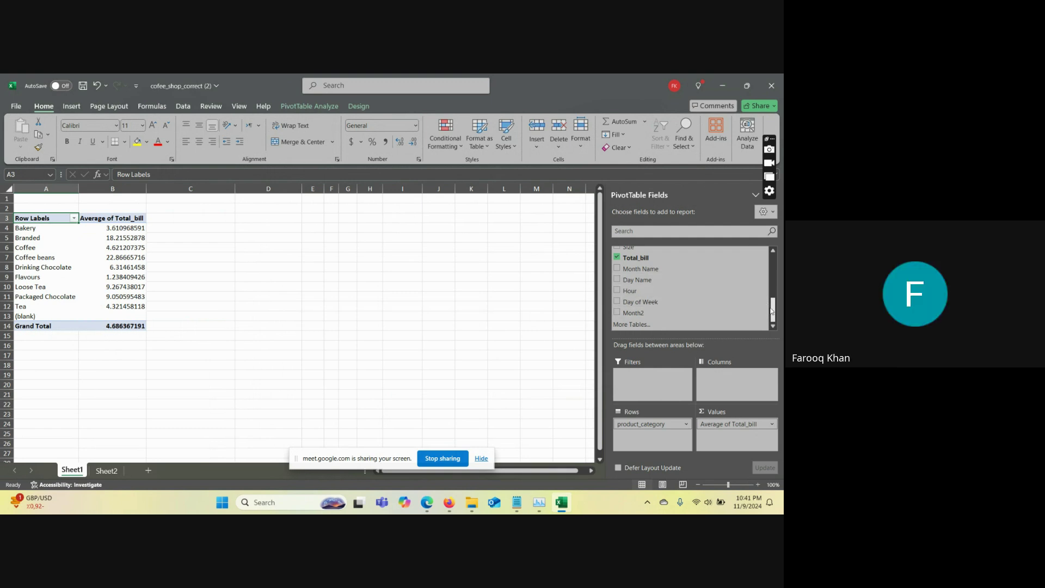
- Look through the fields available for the PivotTable and stop sharing the screen
mouse_move(773, 310)
mouse_down()
mouse_move(767, 258)
mouse_move(776, 296)
mouse_up()
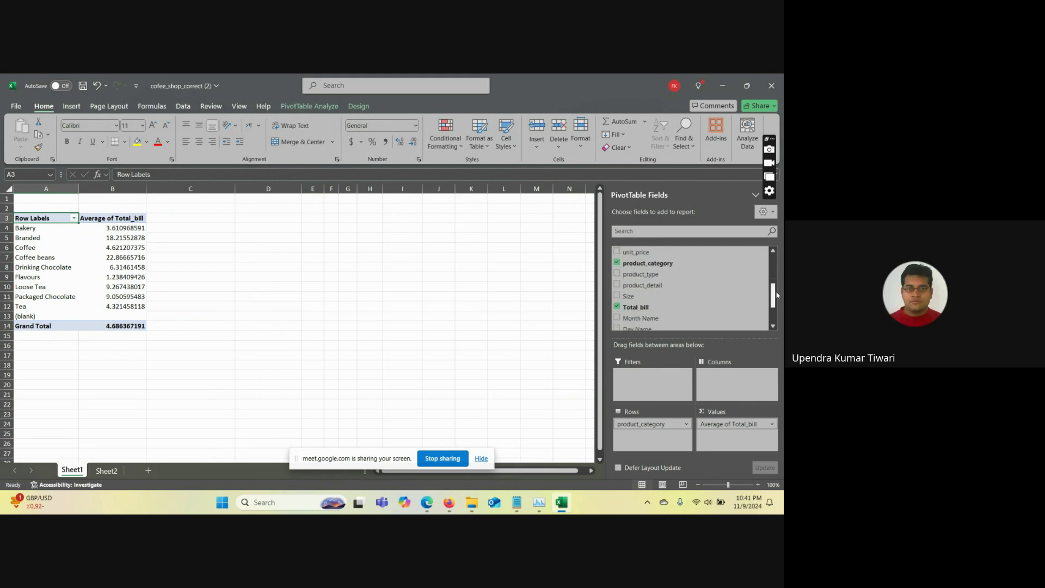
scroll(674, 304, down, 4)
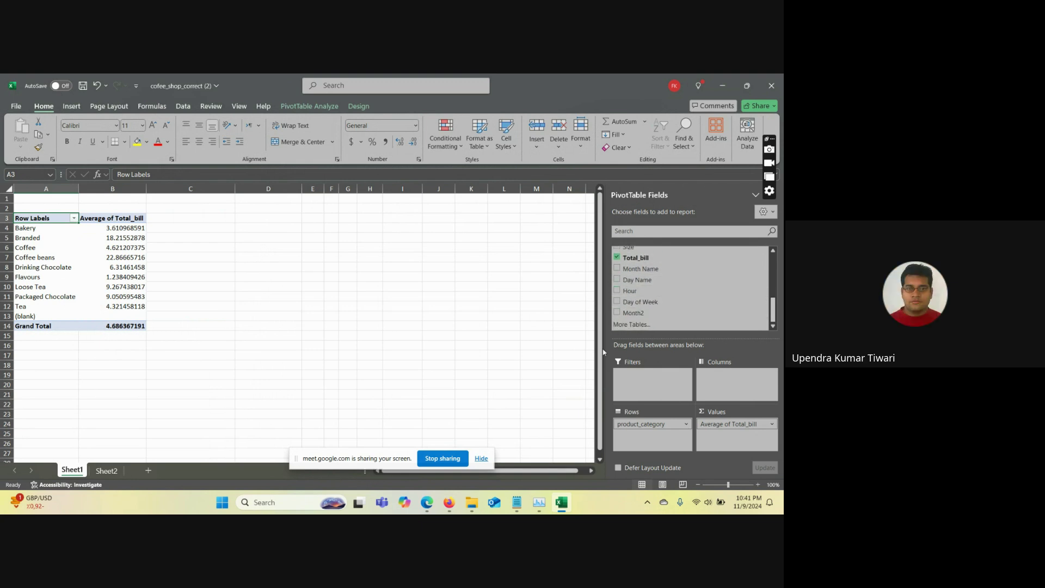
click(435, 458)
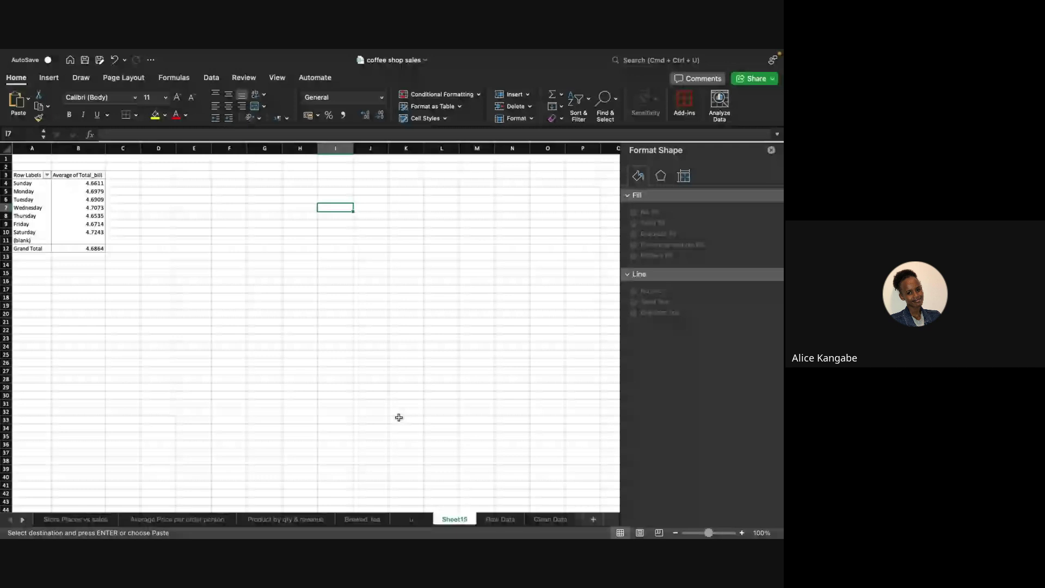
- Check the shared screen in the Google Meet window and return to the coffee shop sales workbook in Excel
mouse_move(381, 534)
click(441, 529)
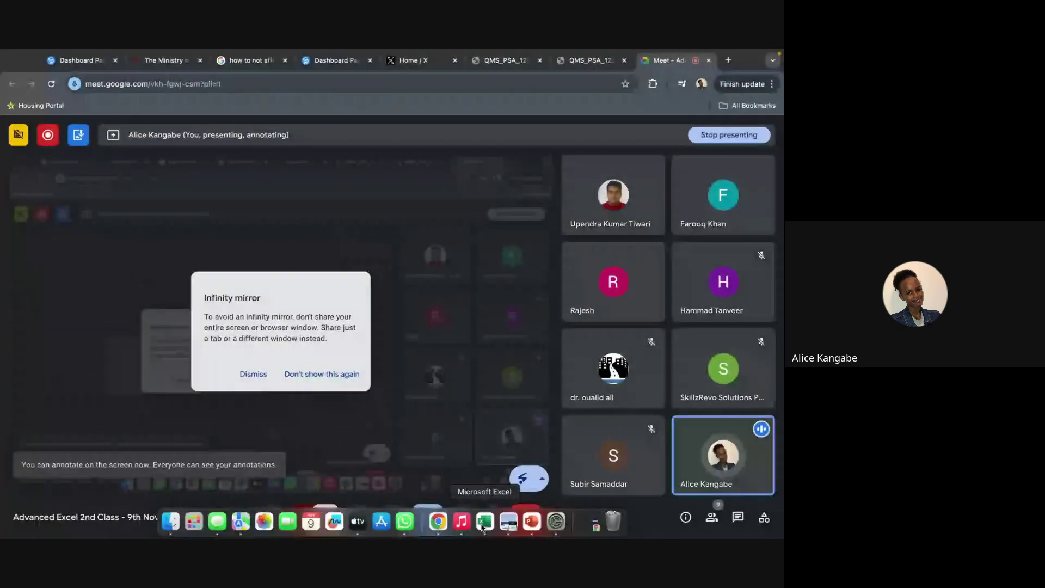
click(483, 524)
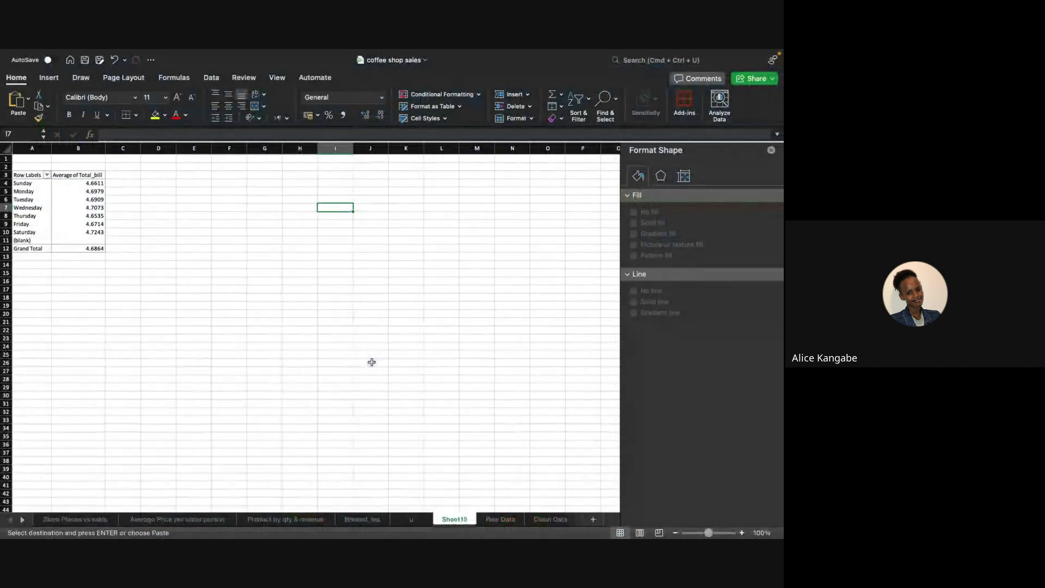
- Add transaction_qty as a second value field to the Day Name PivotTable on Sheet15
click(39, 199)
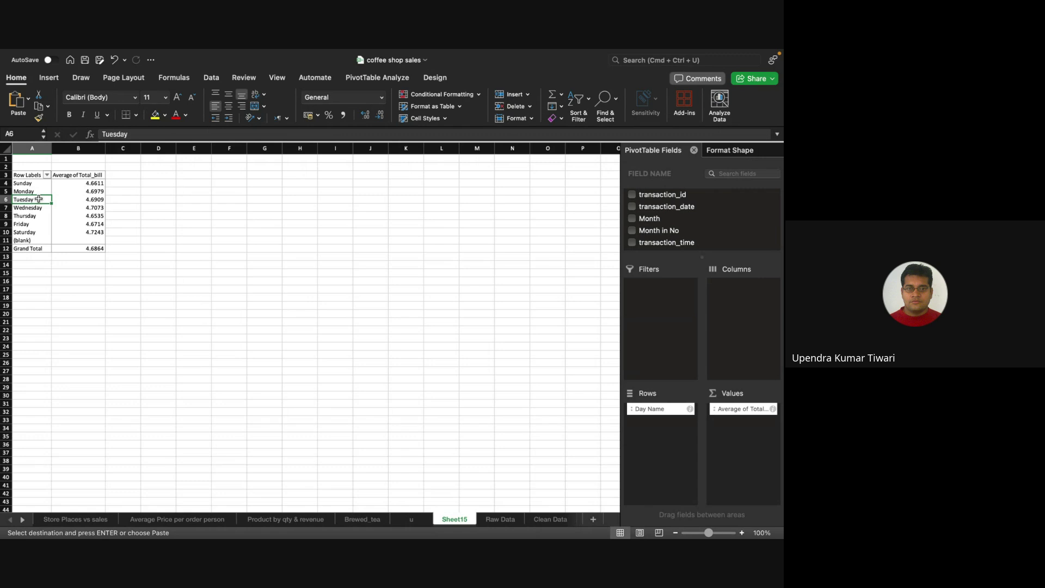
scroll(696, 221, down, 5)
scroll(696, 221, down, 2)
scroll(678, 227, down, 3)
scroll(678, 227, down, 5)
scroll(677, 227, up, 4)
scroll(677, 227, up, 5)
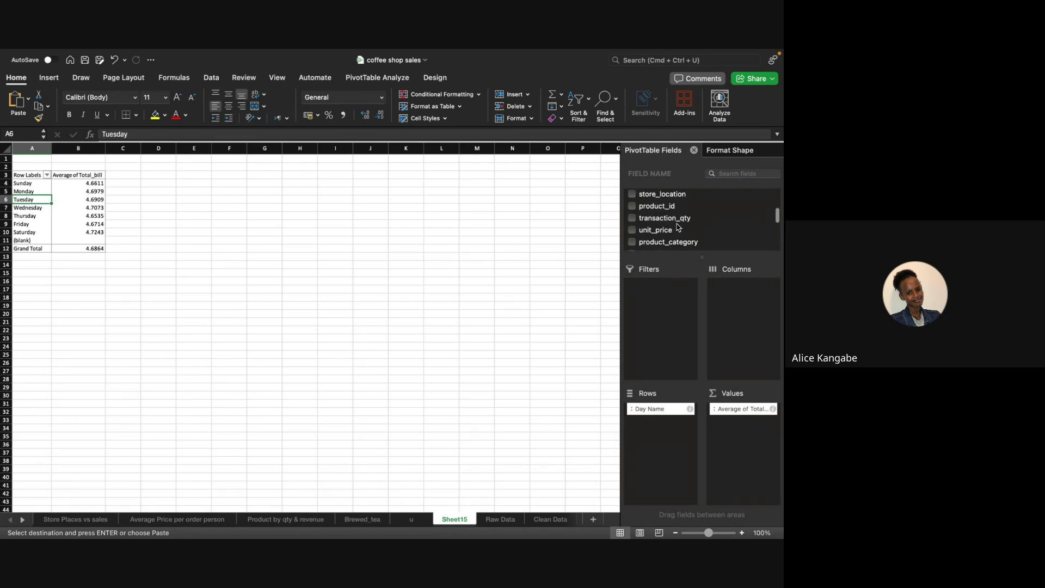
drag(676, 220, 758, 454)
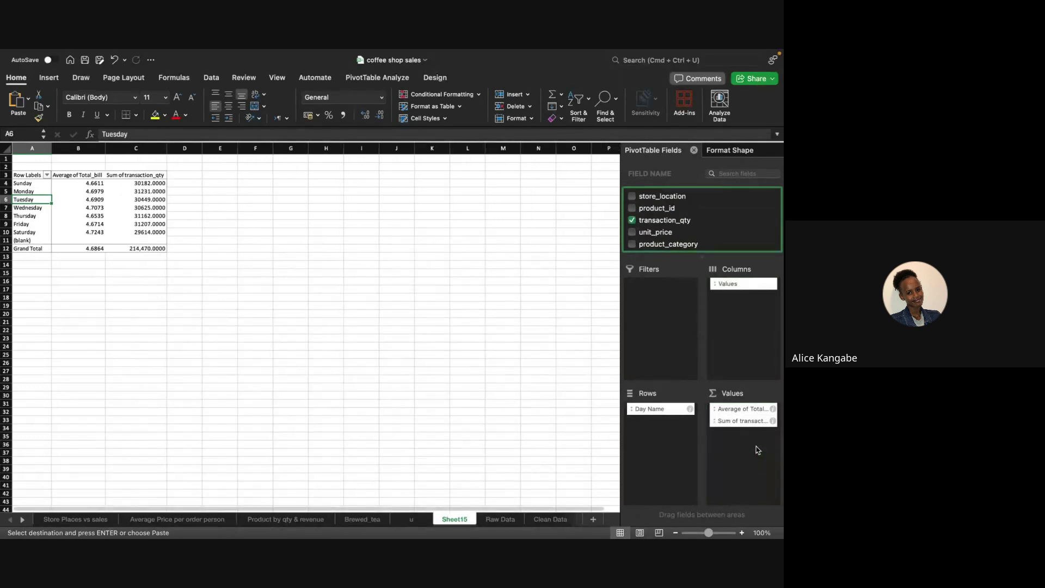
- Summarize the transaction_qty values by Average in the Day Name PivotTable
click(772, 422)
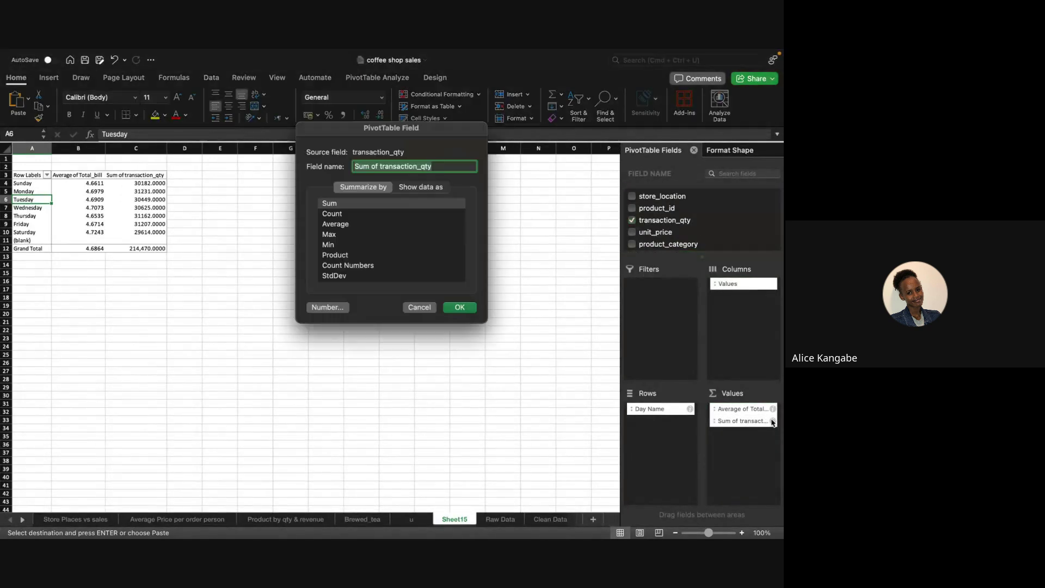
click(342, 225)
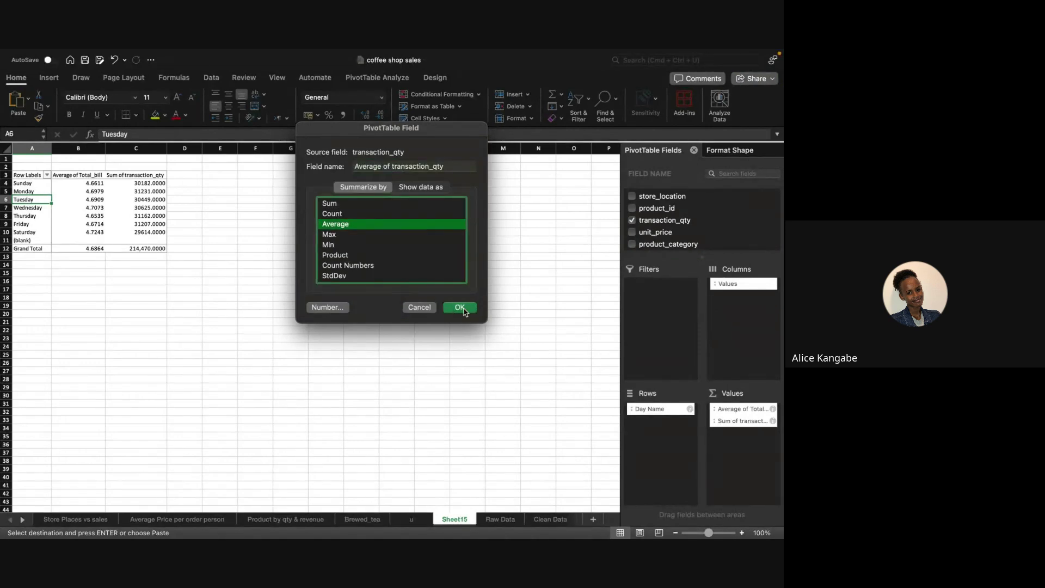
click(460, 307)
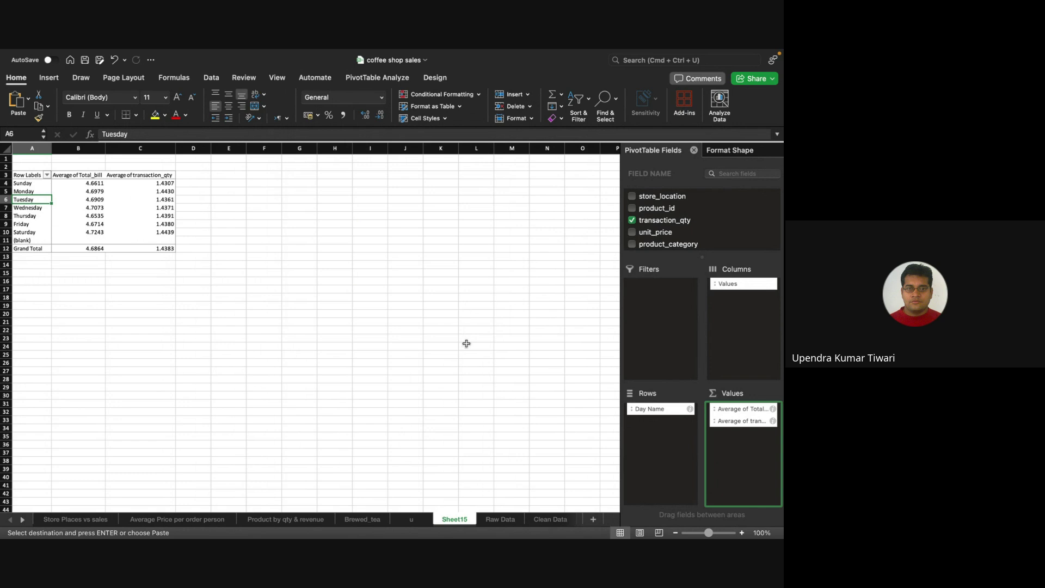
mouse_move(506, 534)
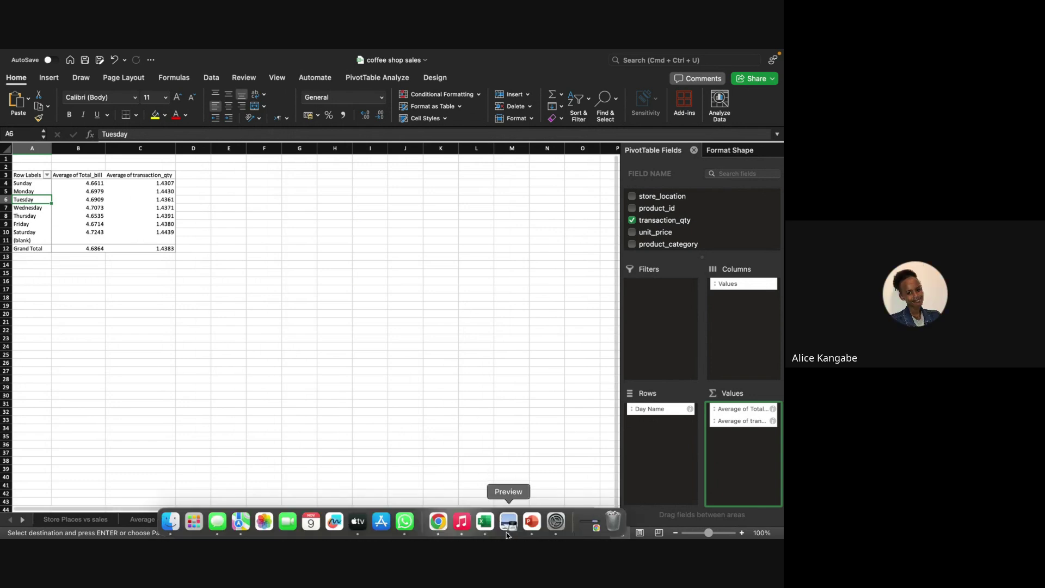
- Switch to the Google Meet call in Chrome and stop presenting the screen
click(438, 525)
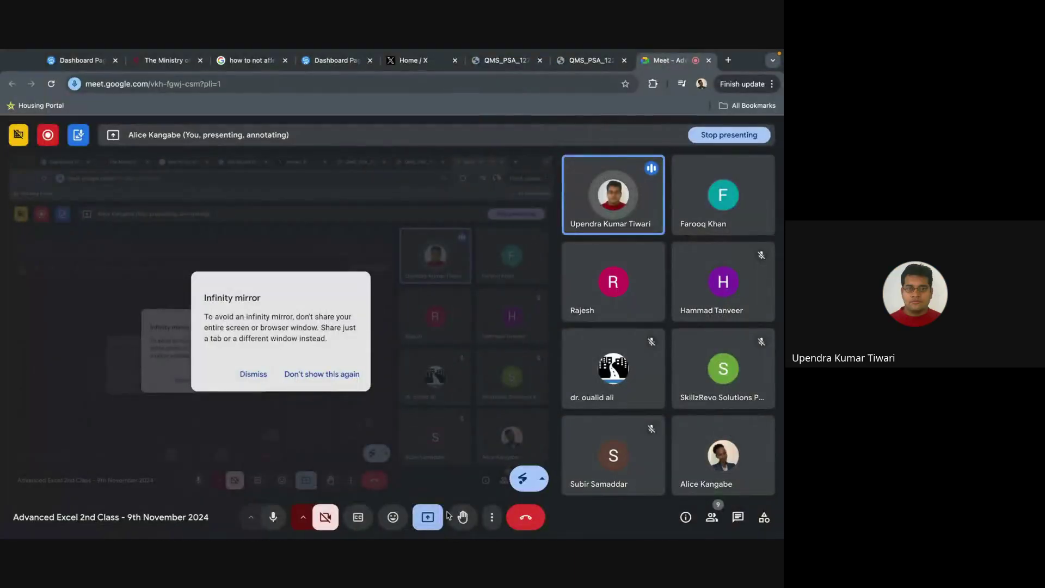
click(726, 136)
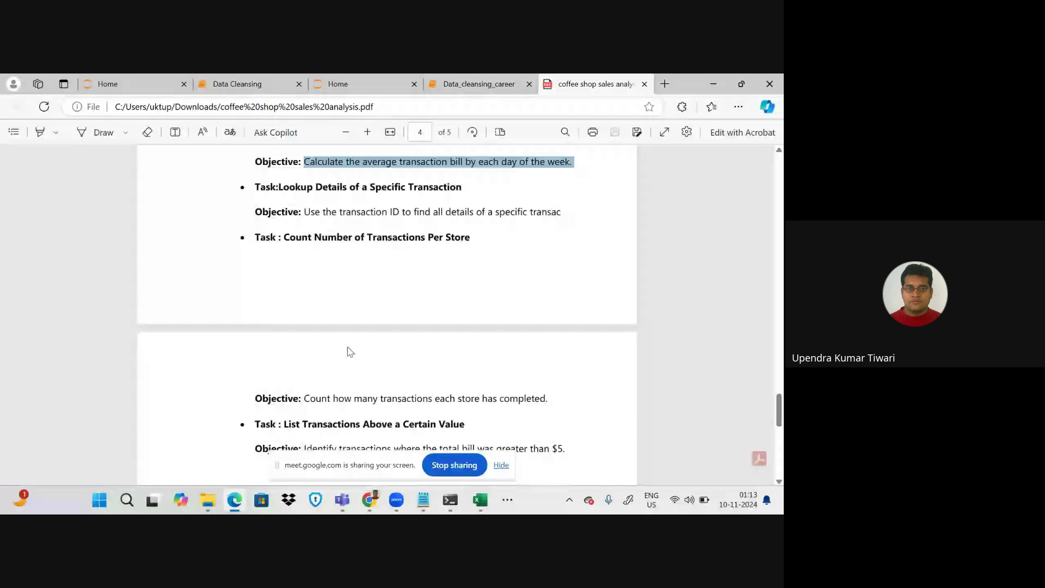
- Read the coffee shop analysis tasks on counting transactions per store and listing transactions with a total bill above $5
scroll(348, 351, down, 1)
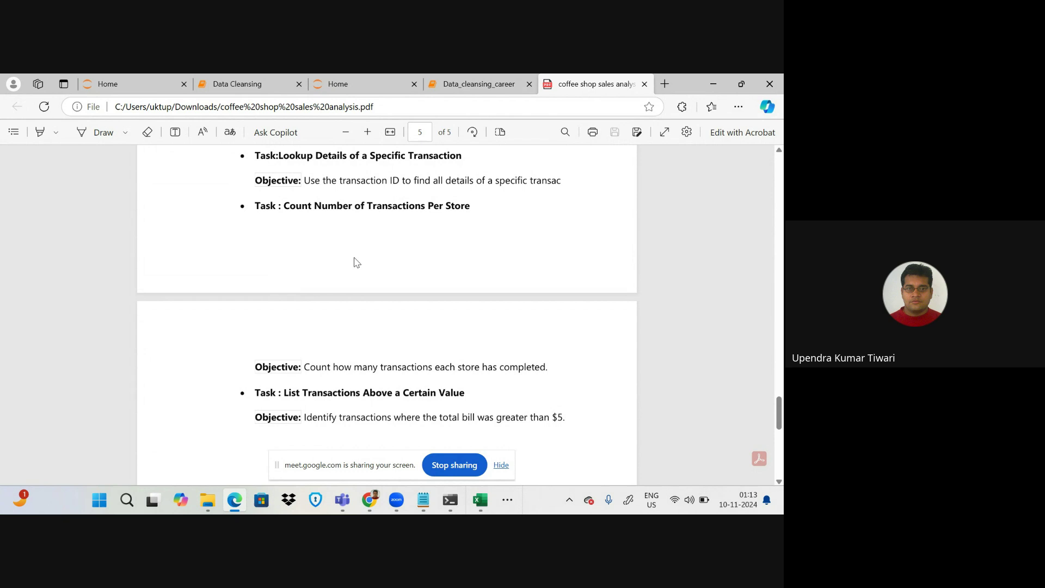
scroll(354, 262, down, 1)
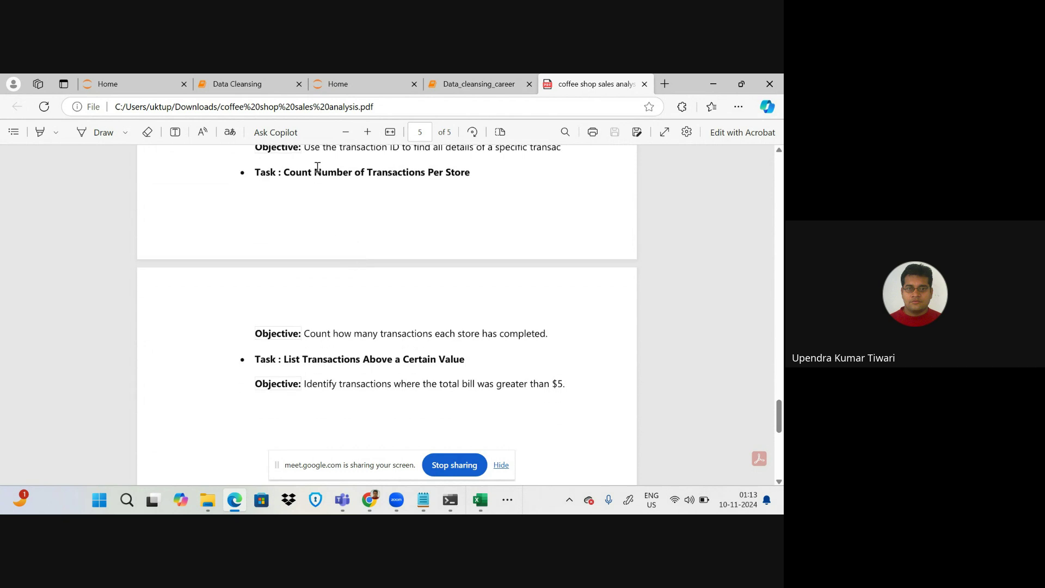
drag(288, 173, 478, 194)
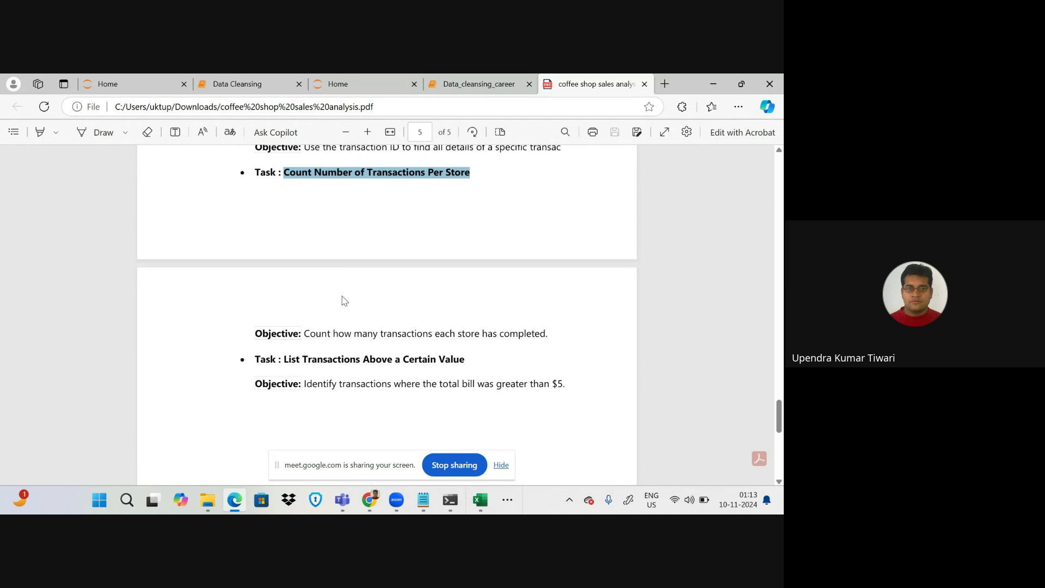
click(322, 225)
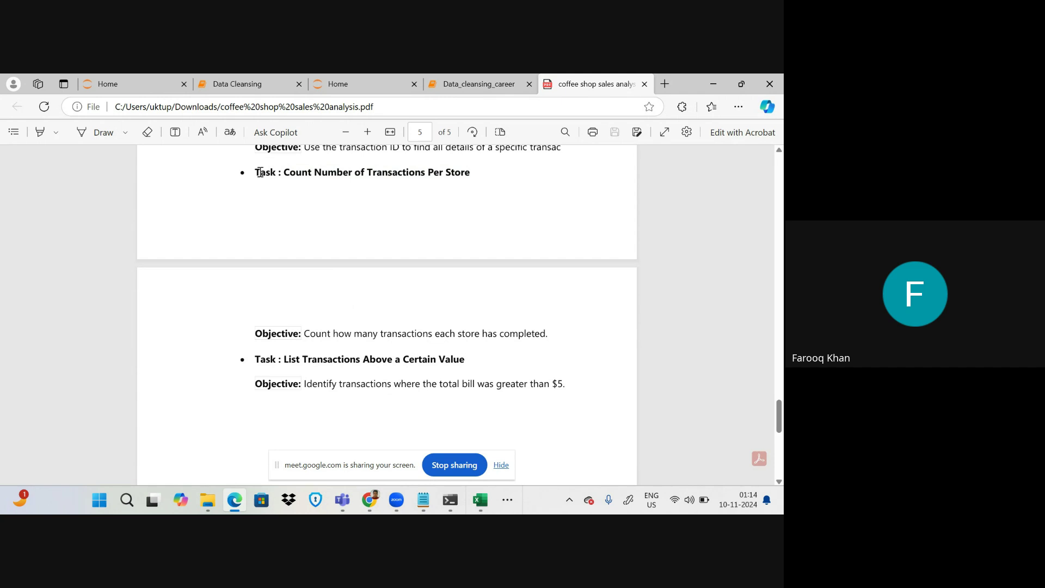
drag(260, 171, 572, 395)
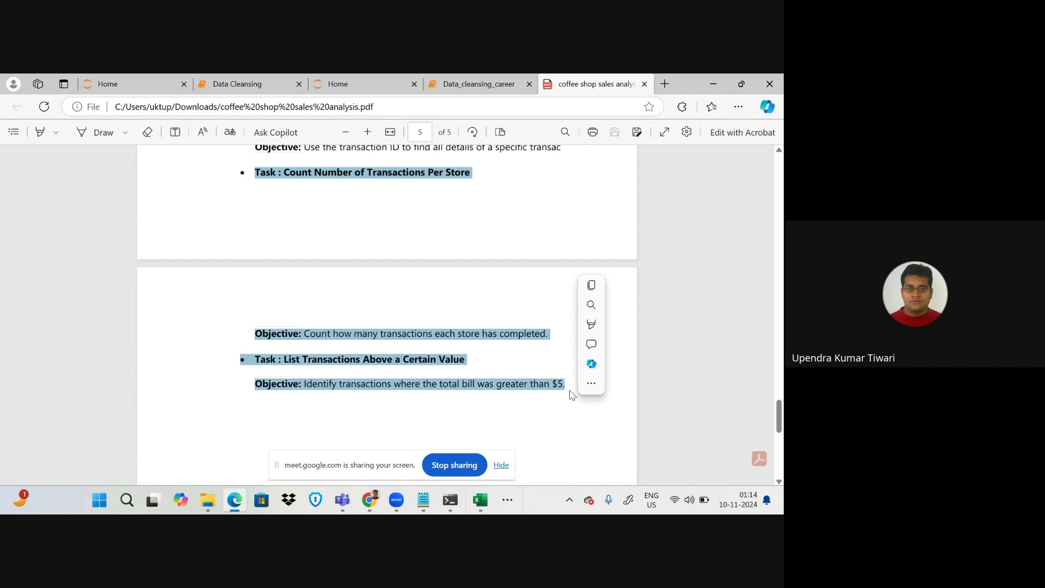
click(458, 336)
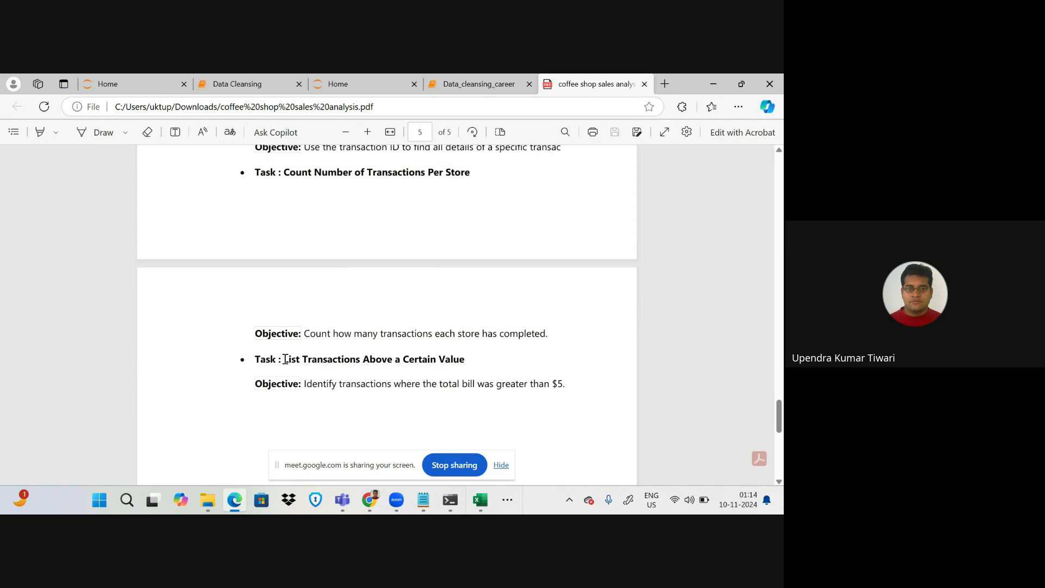
drag(285, 359, 559, 397)
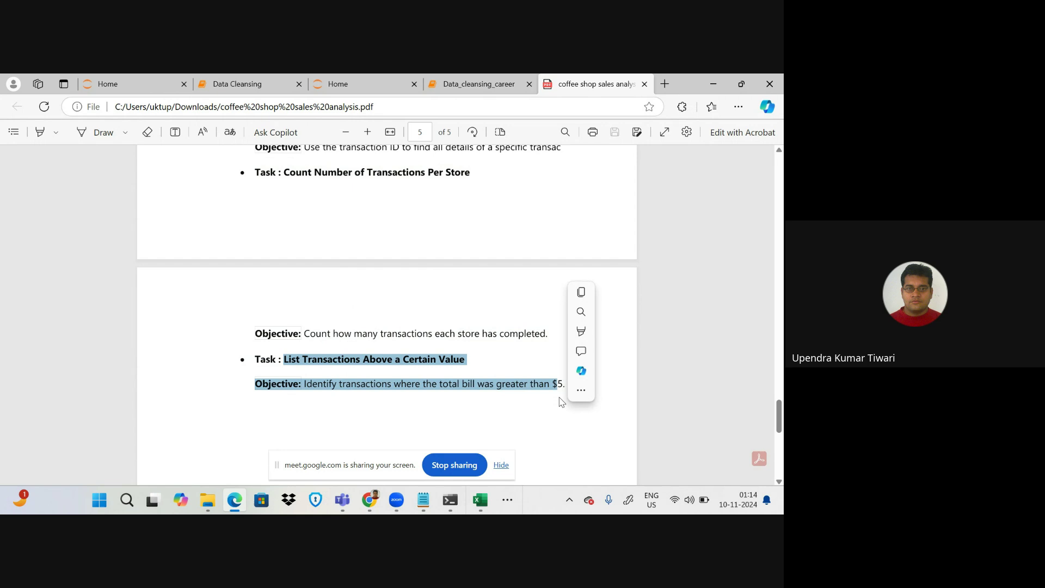
click(560, 398)
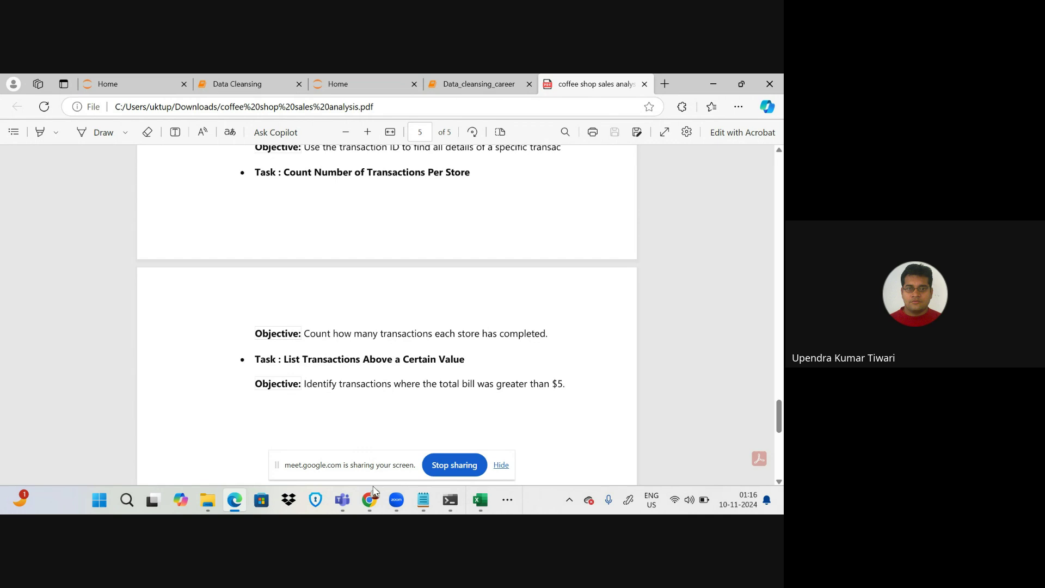
- Switch to the Google Meet window and check the ongoing screen share
click(366, 506)
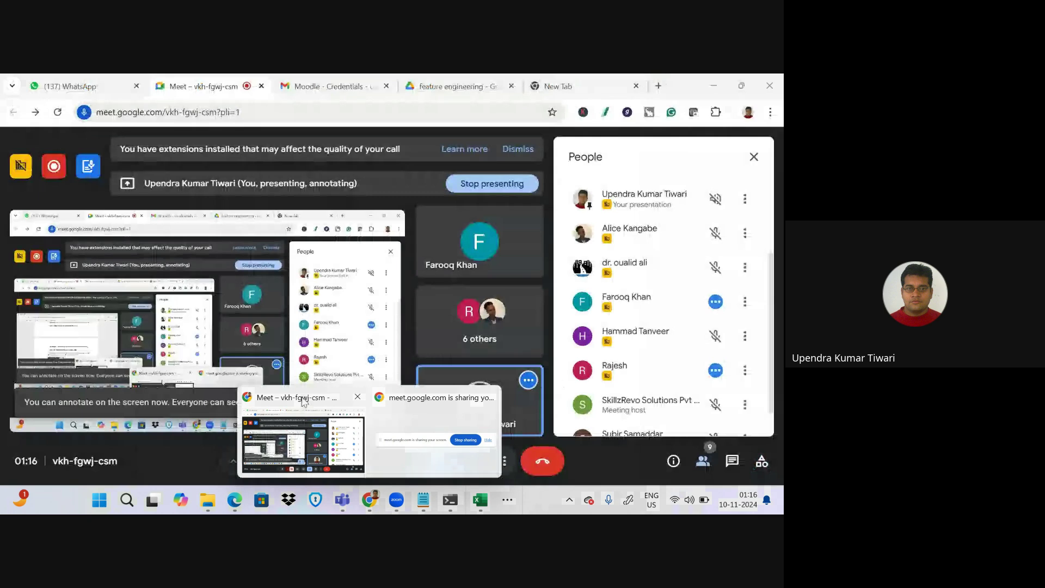
click(303, 402)
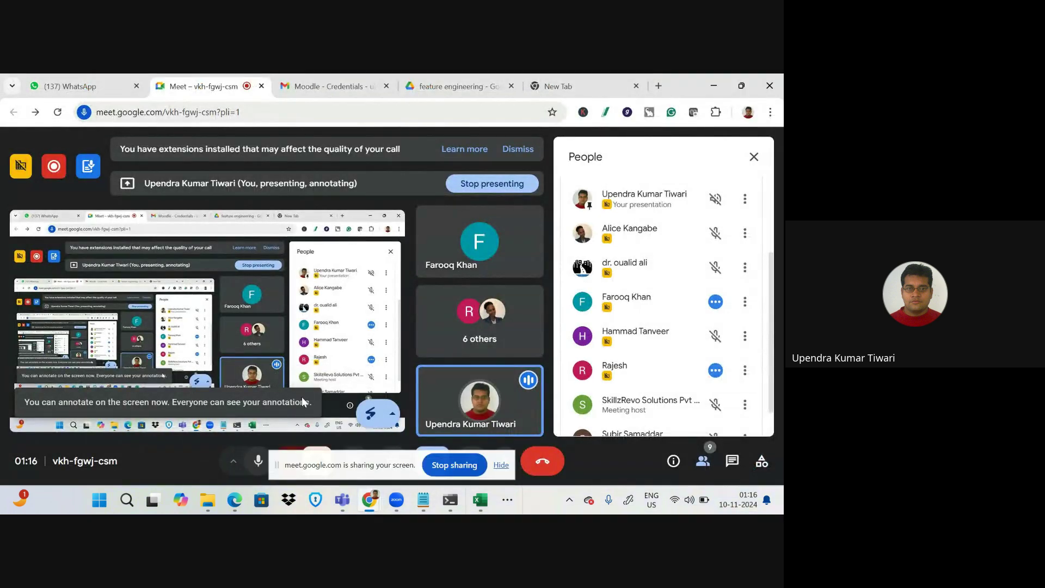
click(445, 466)
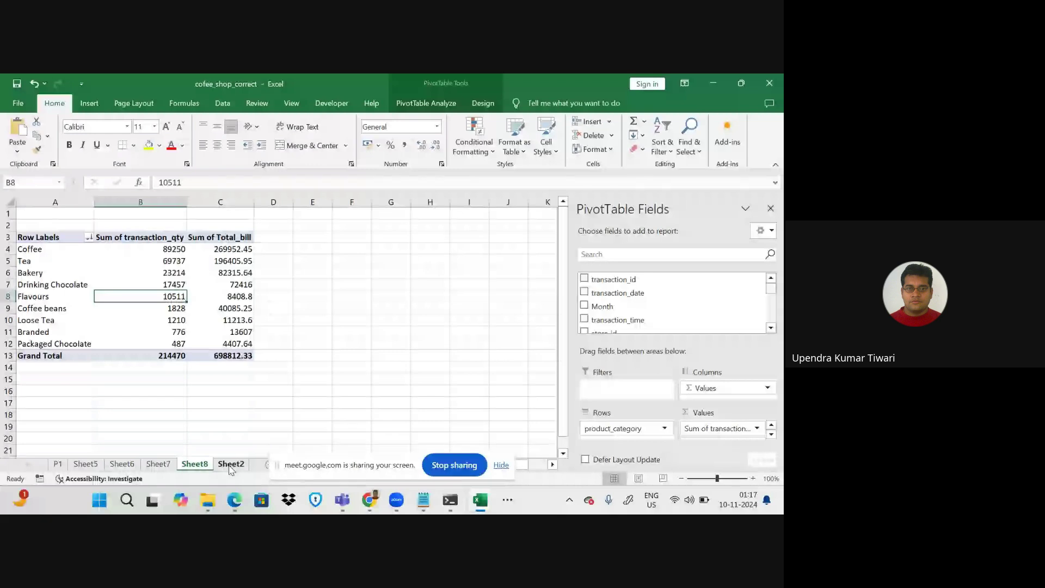
- Clear the JAN and FEB entries from cells U1:V4 beside the data on Sheet2 of the cofee_shop_correct workbook
click(230, 465)
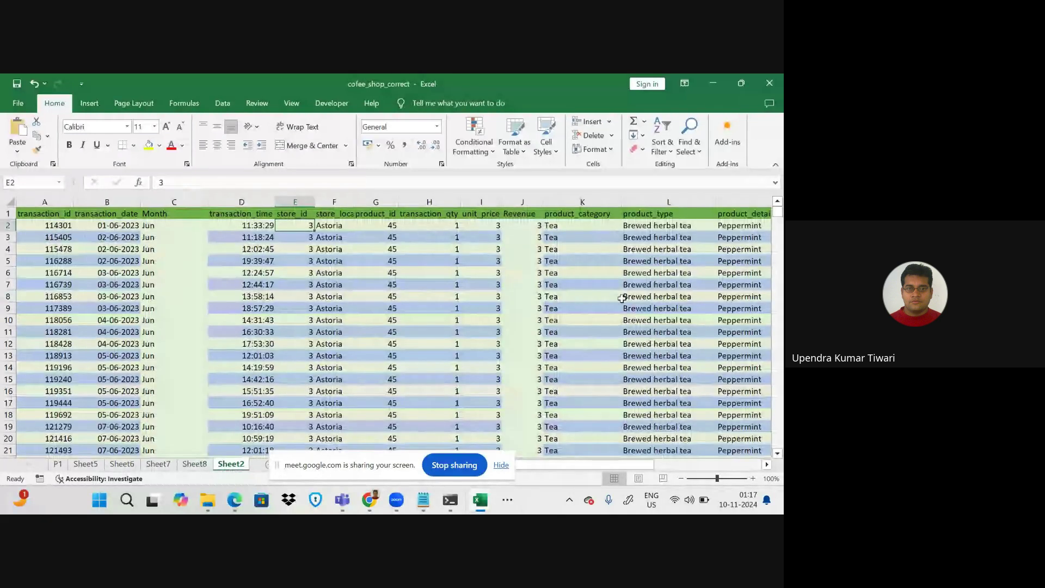
scroll(622, 298, right, 3)
scroll(622, 298, right, 5)
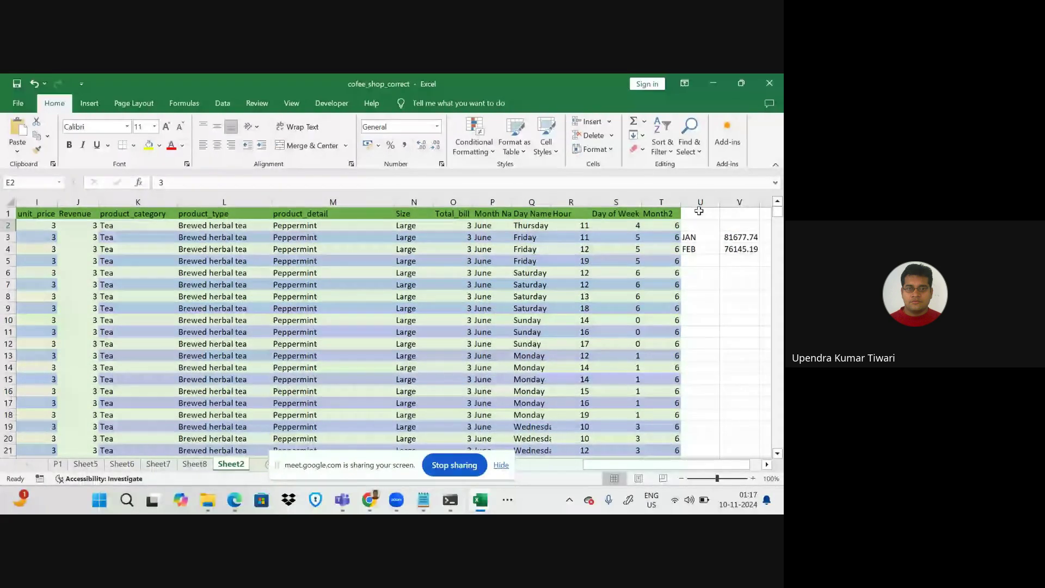
drag(698, 211, 744, 246)
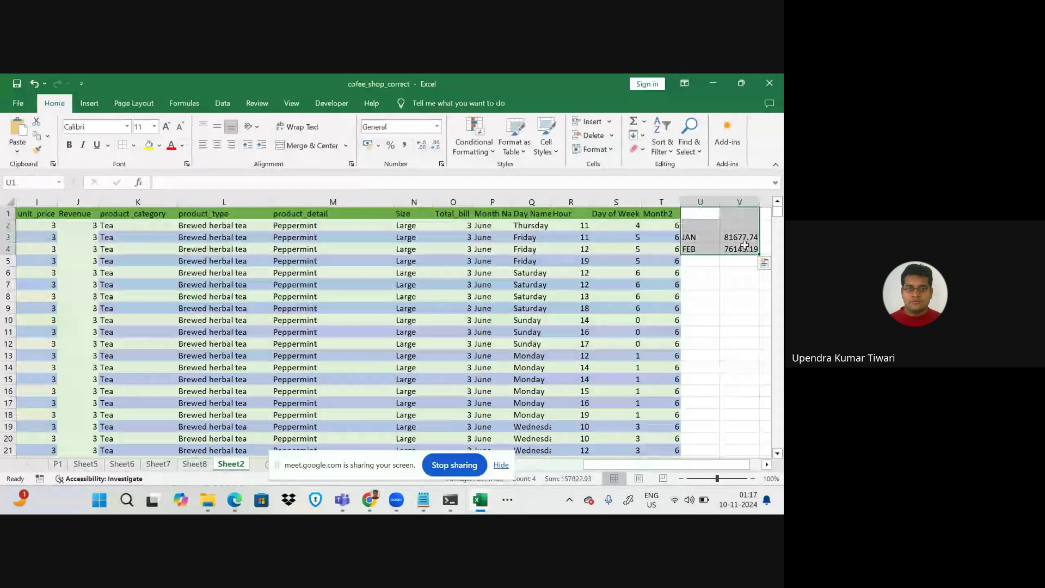
key(Delete)
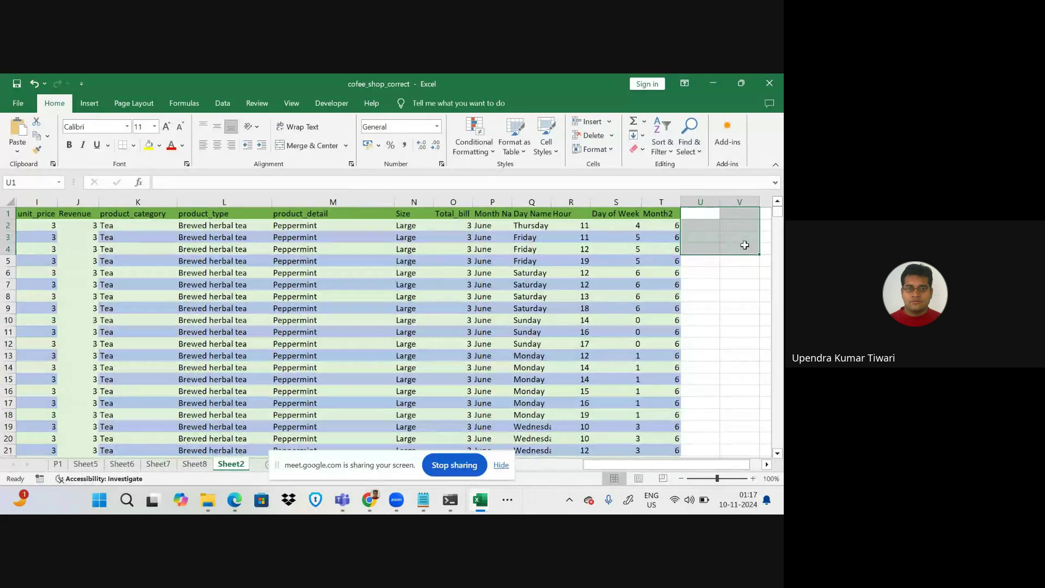
- Enter the column header "Total bill>5" in cell U1
click(686, 214)
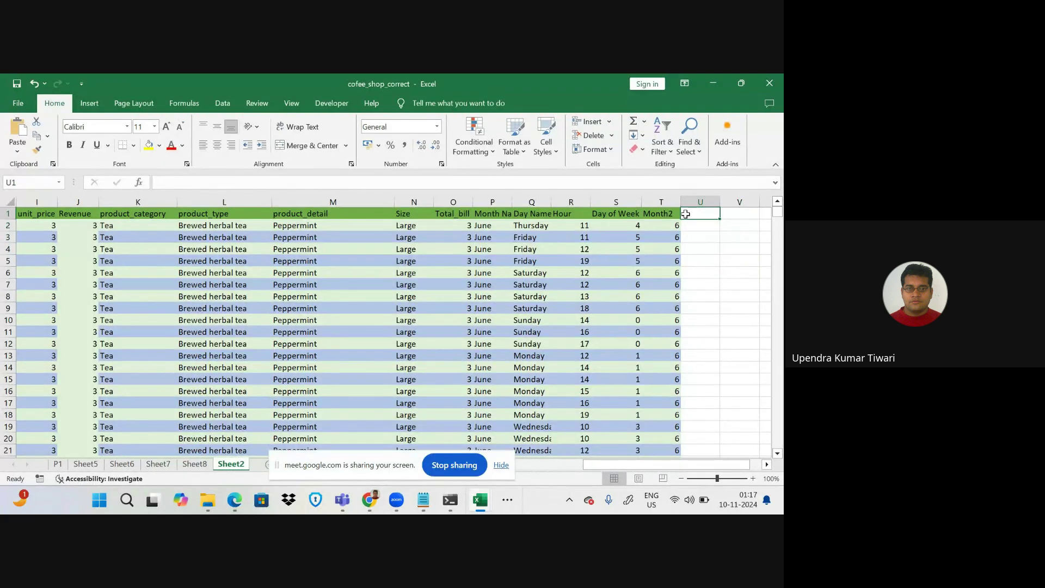
text(d)
key(BackSpace)
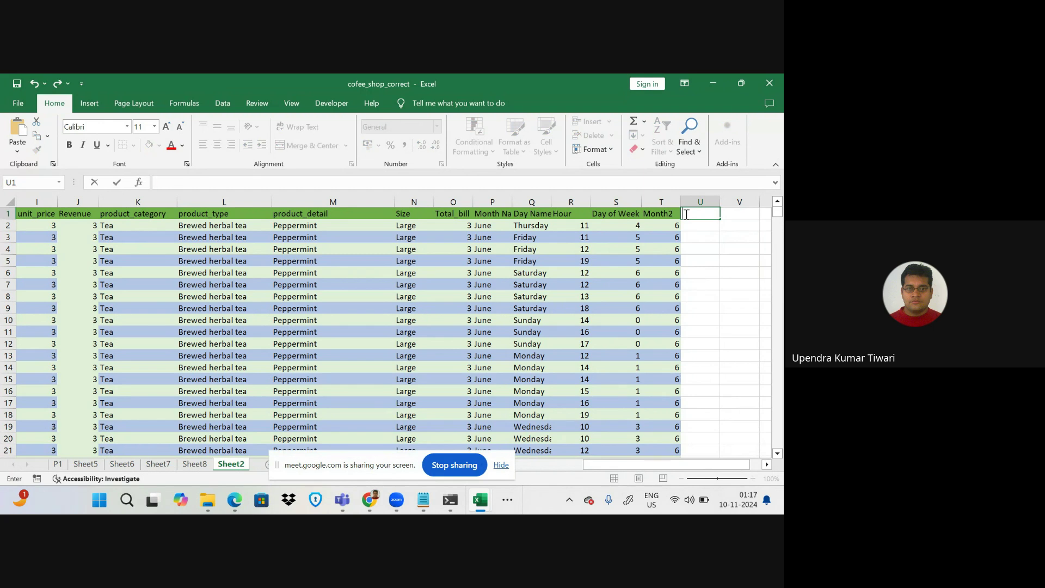
text(Transaction grea)
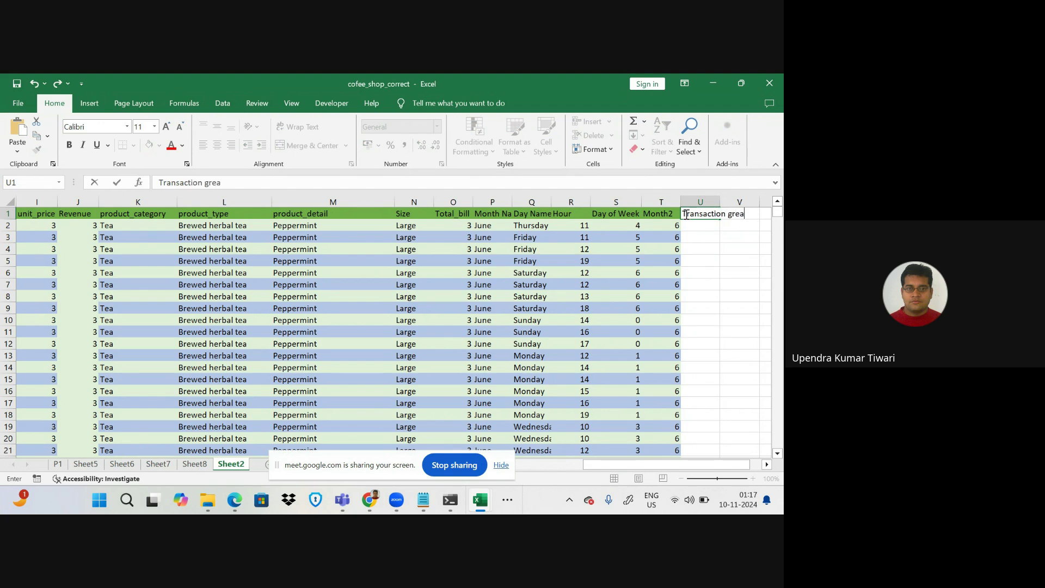
key(BackSpace)
key(BackSpace)
key(BackSpace)
key(BackSpace)
key(BackSpace)
key(BackSpace)
key(BackSpace)
key(BackSpace)
key(BackSpace)
key(BackSpace)
key(BackSpace)
key(BackSpace)
key(BackSpace)
key(BackSpace)
key(BackSpace)
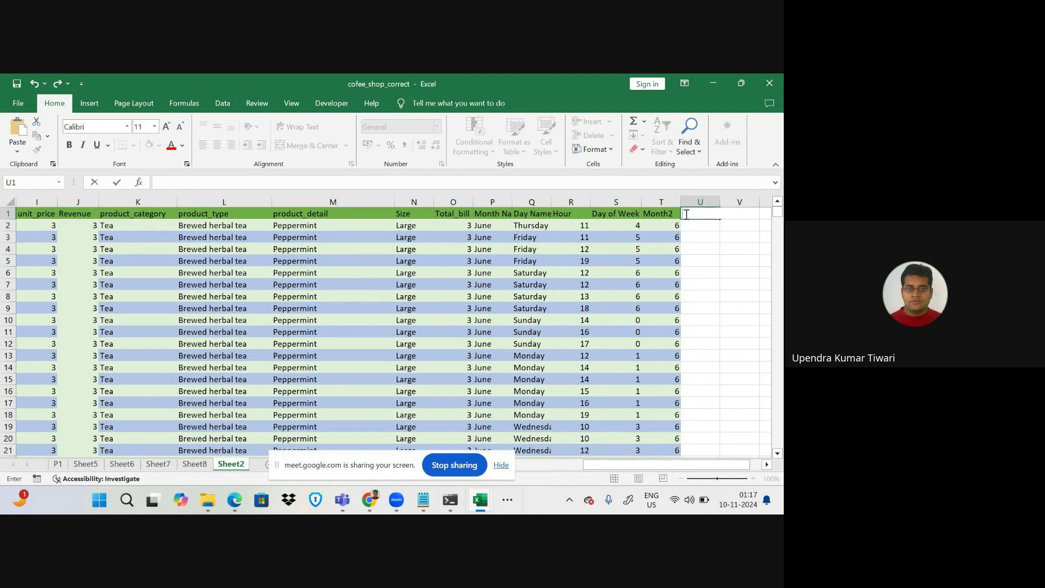
text(otal bill>5)
click(710, 235)
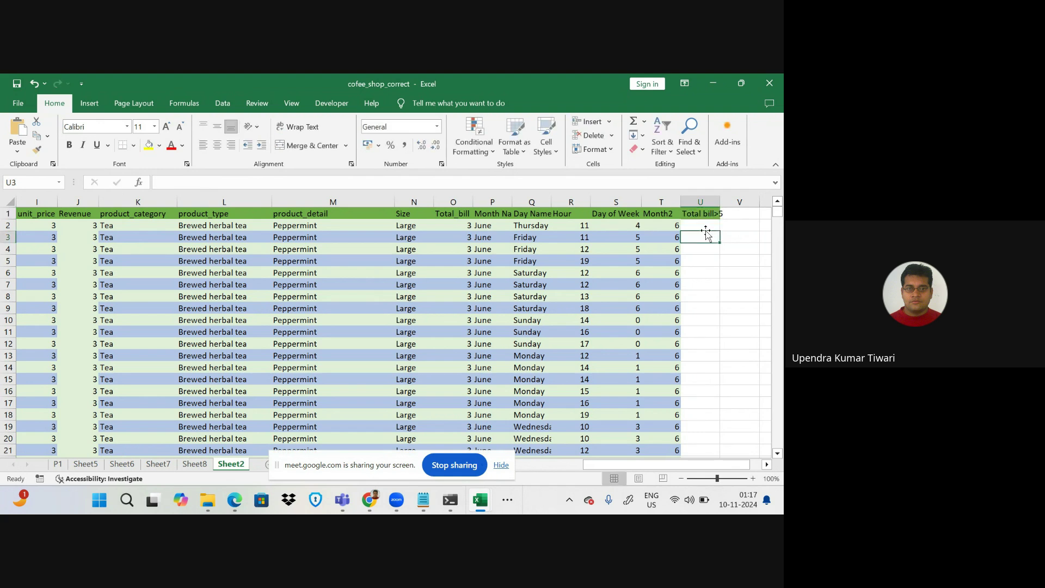
- Enter the formula =IF(O2>5,"Yes","NO") in cell U2 to flag Total_bill values above 5
click(695, 225)
text(=)
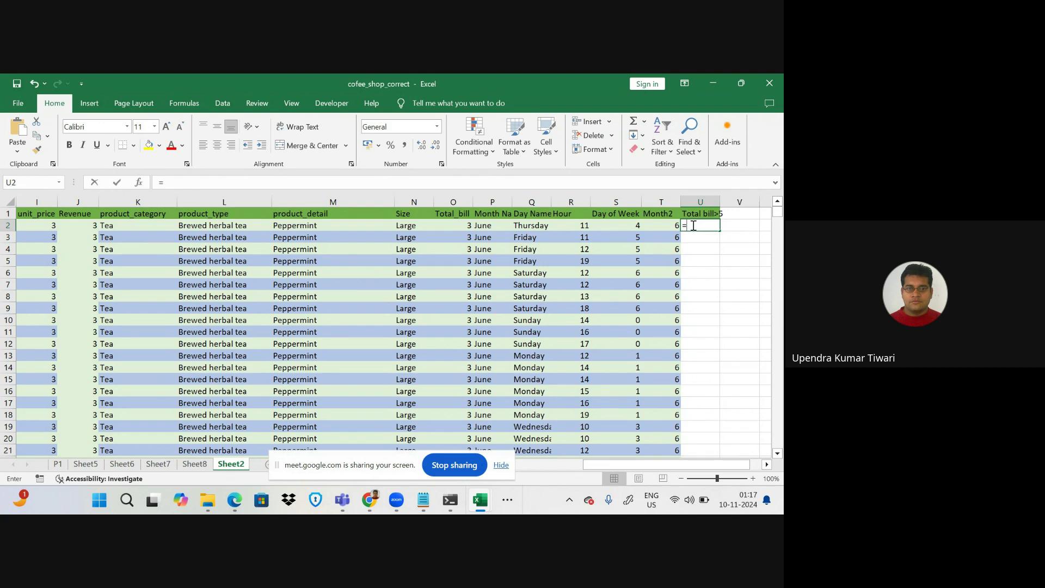
click(693, 225)
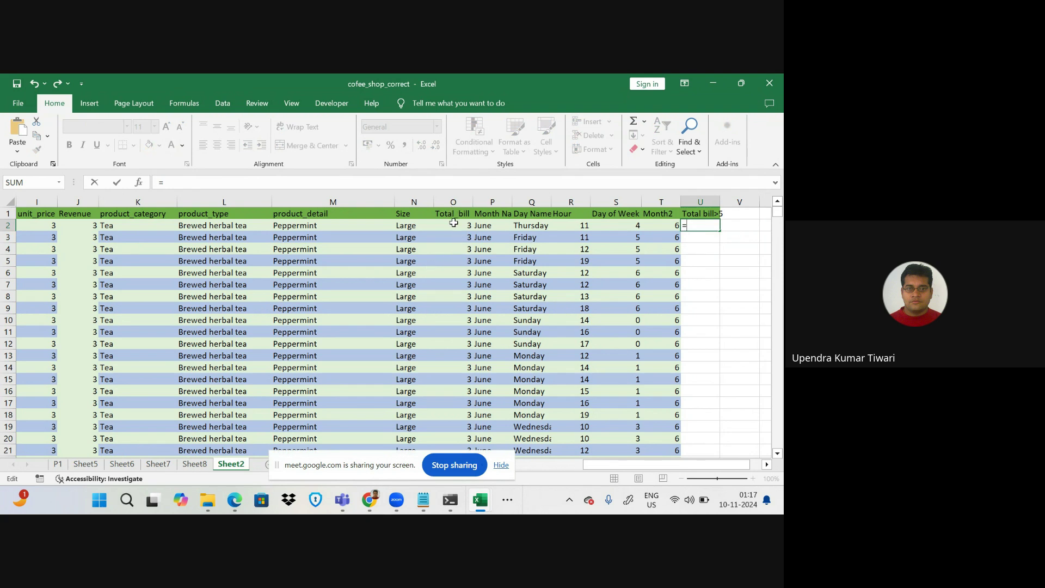
text(if)
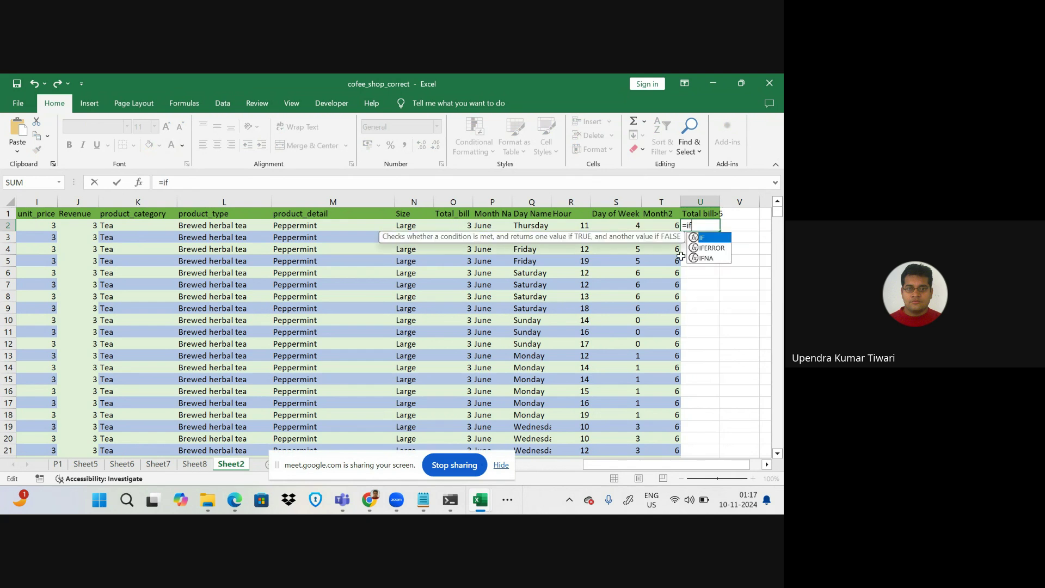
double_click(709, 237)
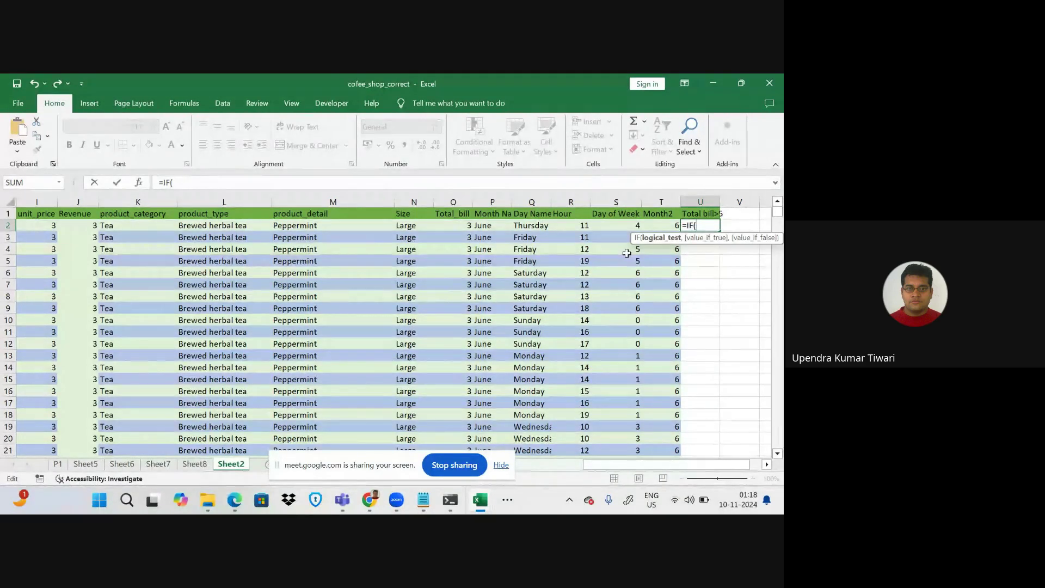
click(460, 224)
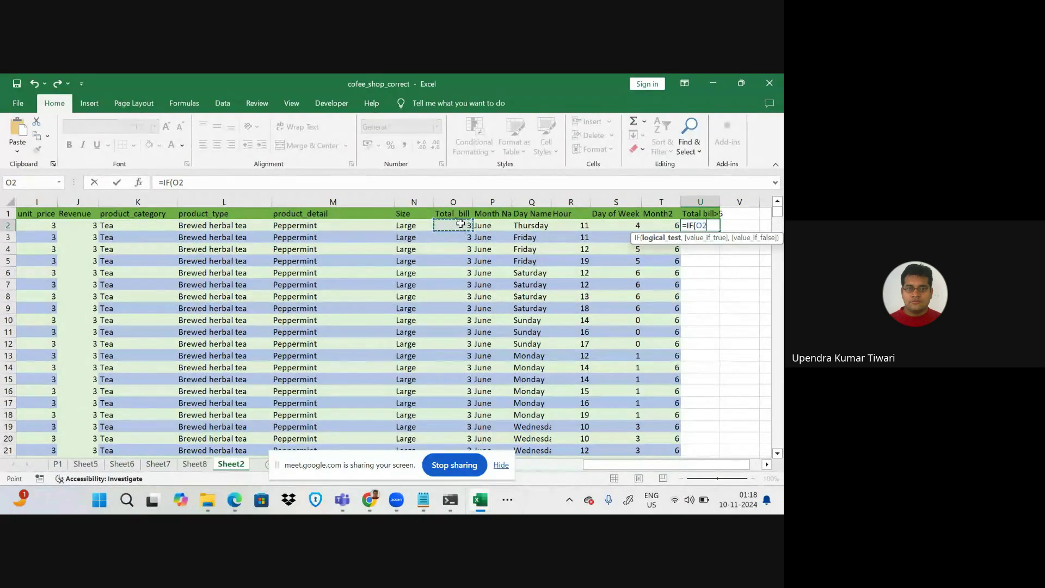
text(>5,)
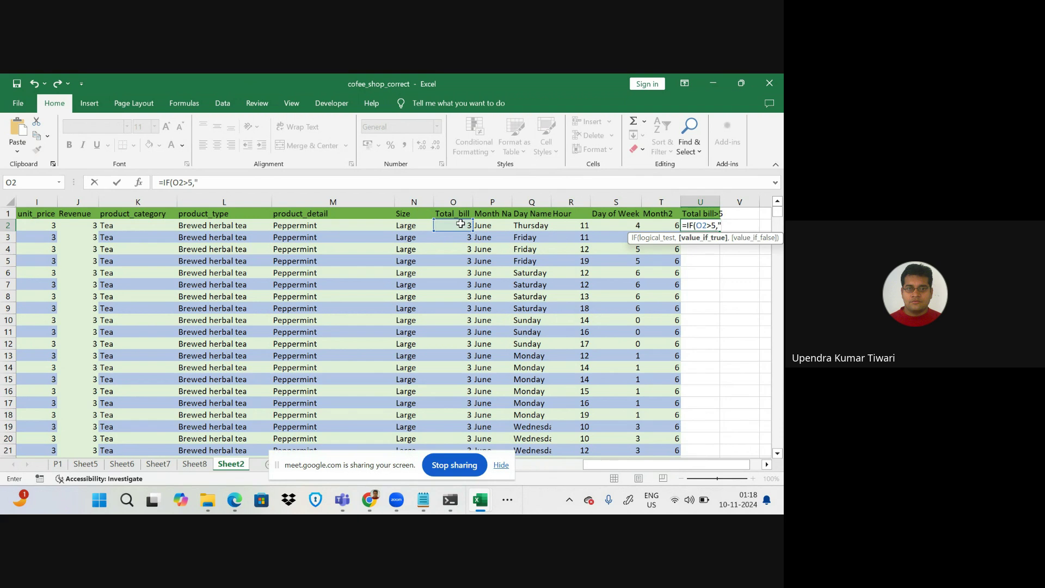
text("Yes","N)
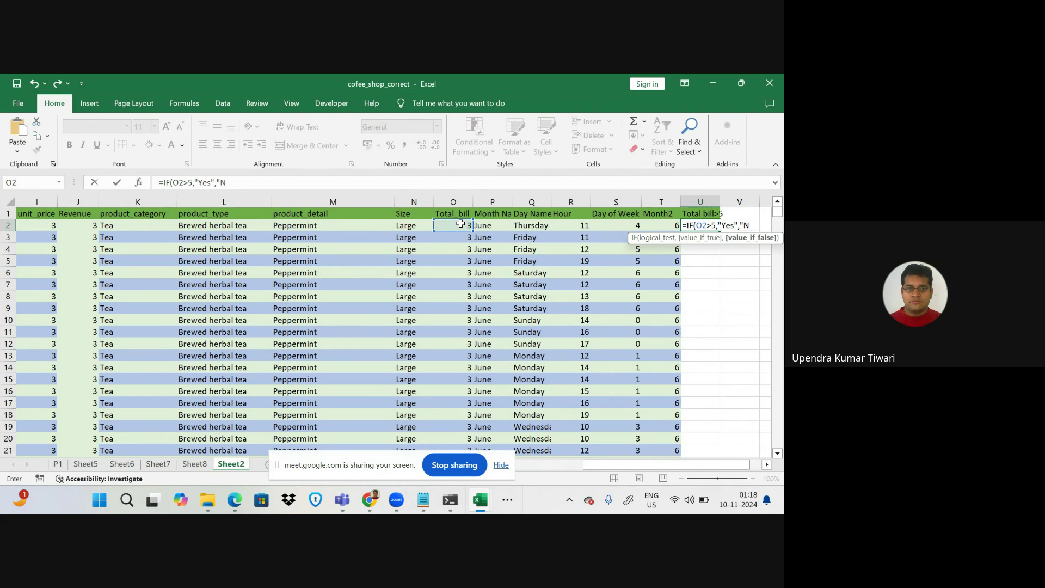
text(O")
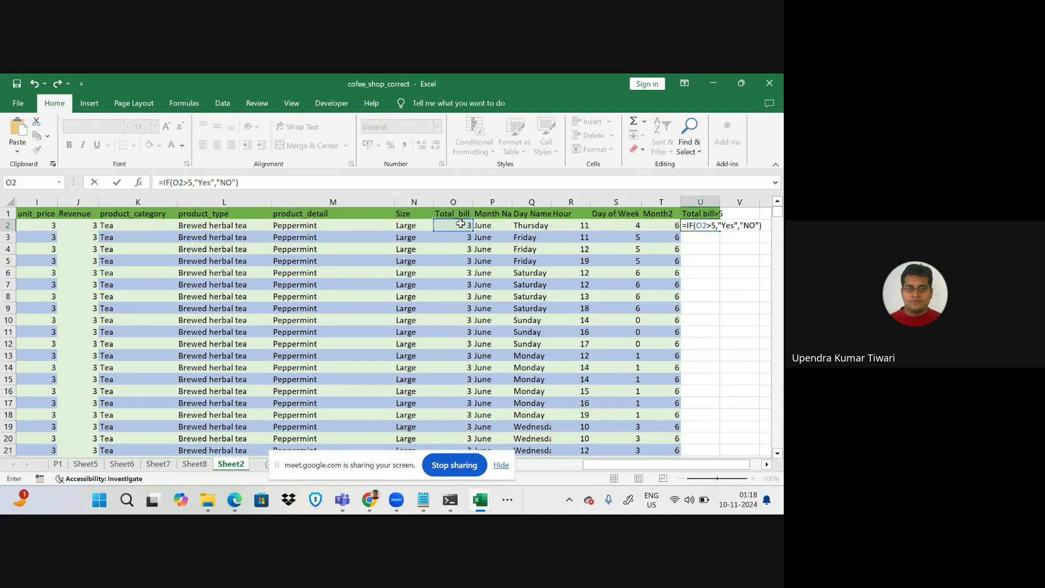
key(Return)
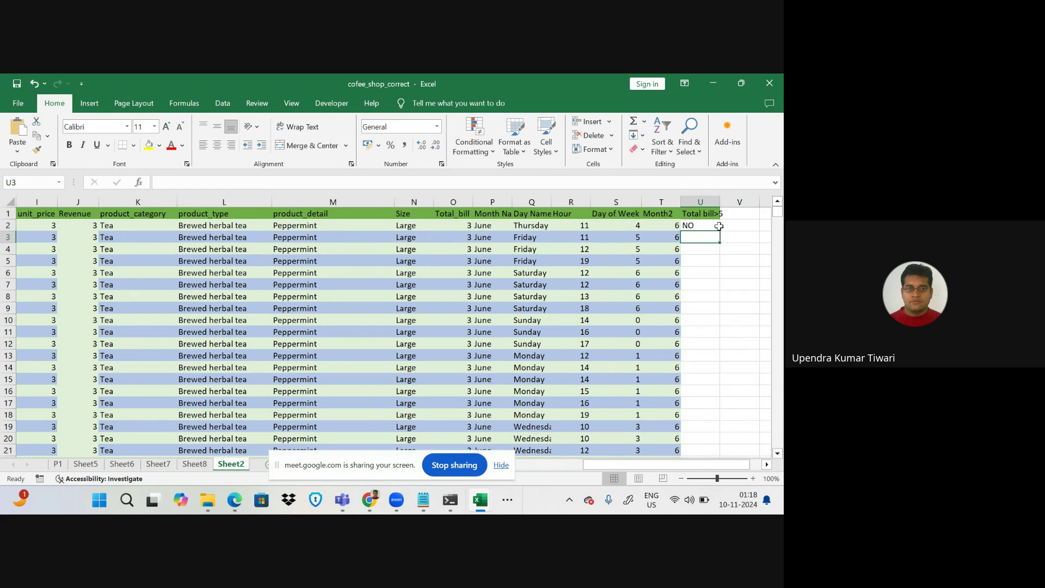
- Fill the IF formula from U2 down the whole Total bill>5 column and look over the filled rows
click(700, 224)
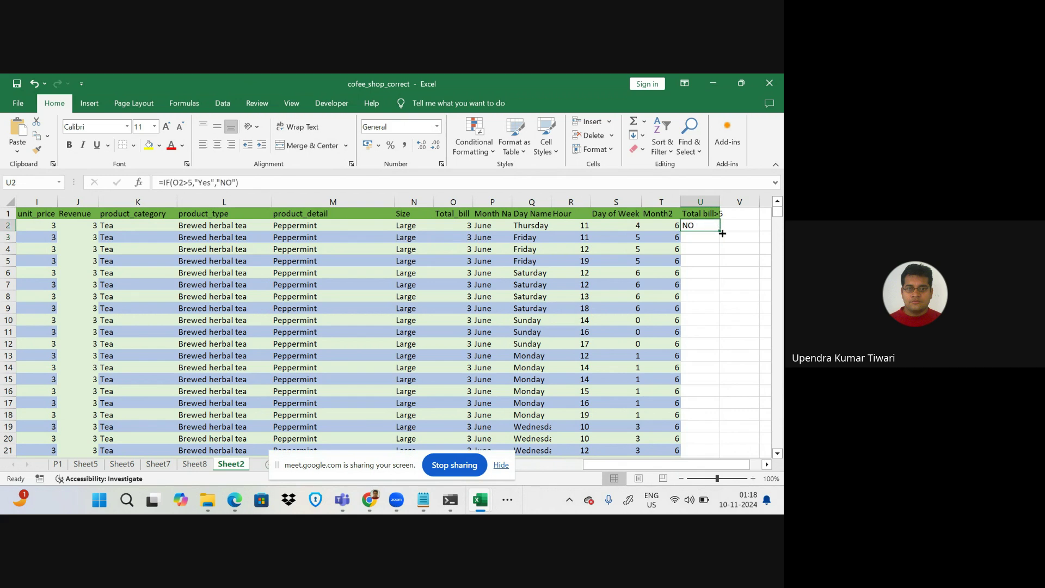
double_click(720, 229)
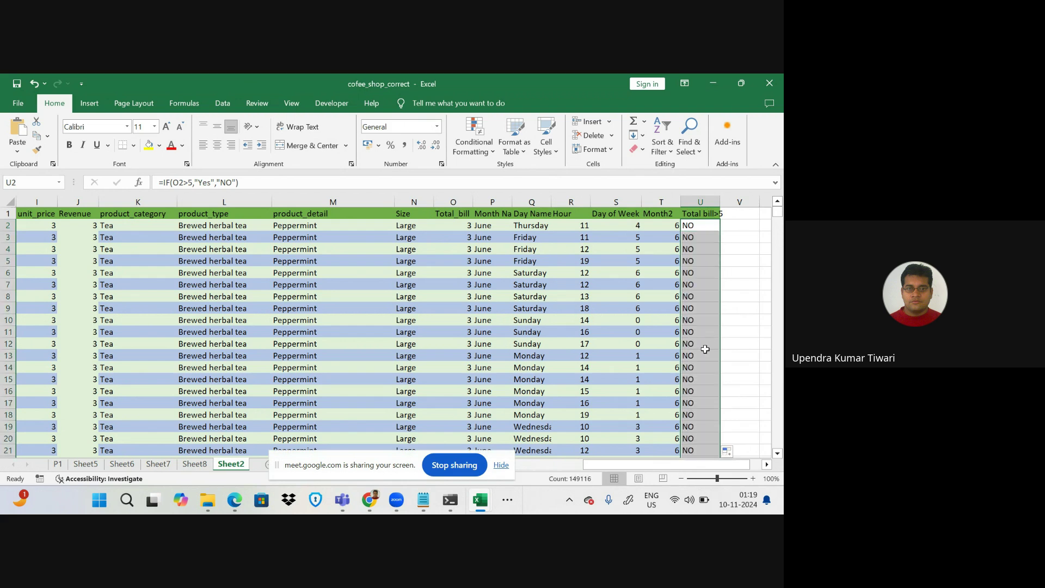
scroll(704, 350, down, 7)
scroll(705, 349, down, 9)
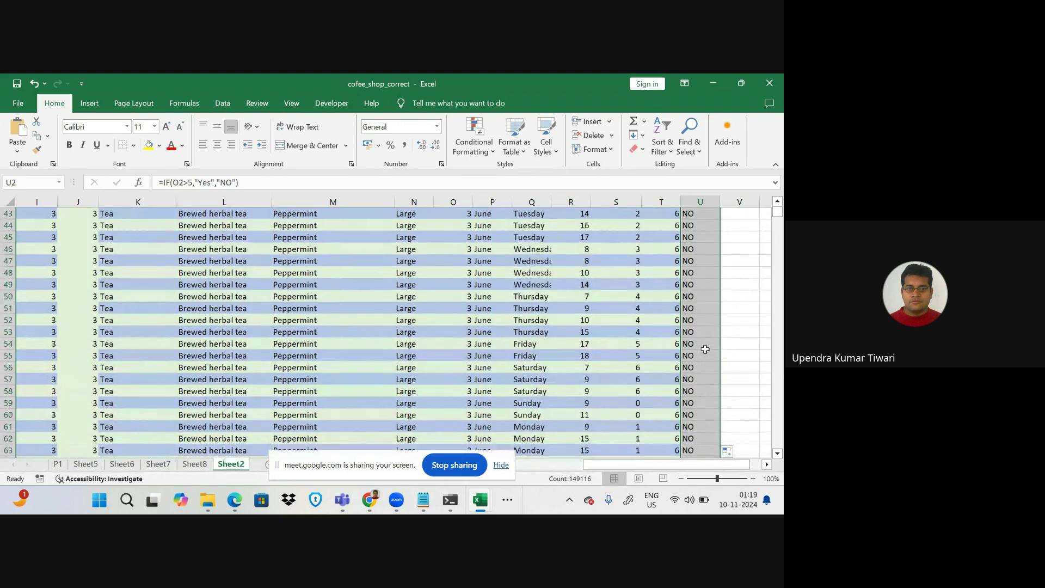
scroll(705, 348, up, 16)
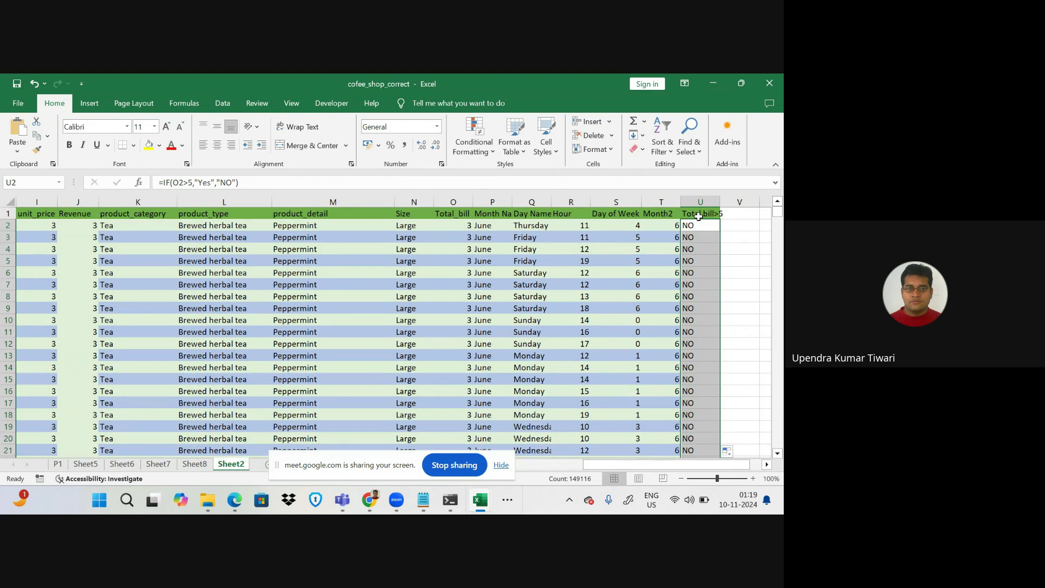
- Turn on header filters for the Sheet2 data and filter the Total bill>5 column to show only the Yes rows
click(698, 216)
click(663, 147)
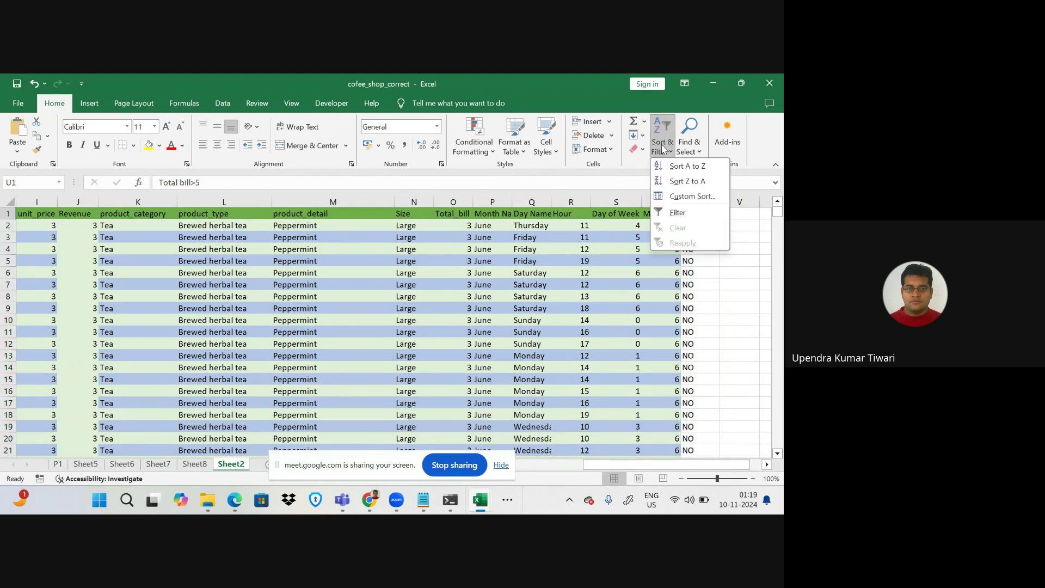
click(695, 217)
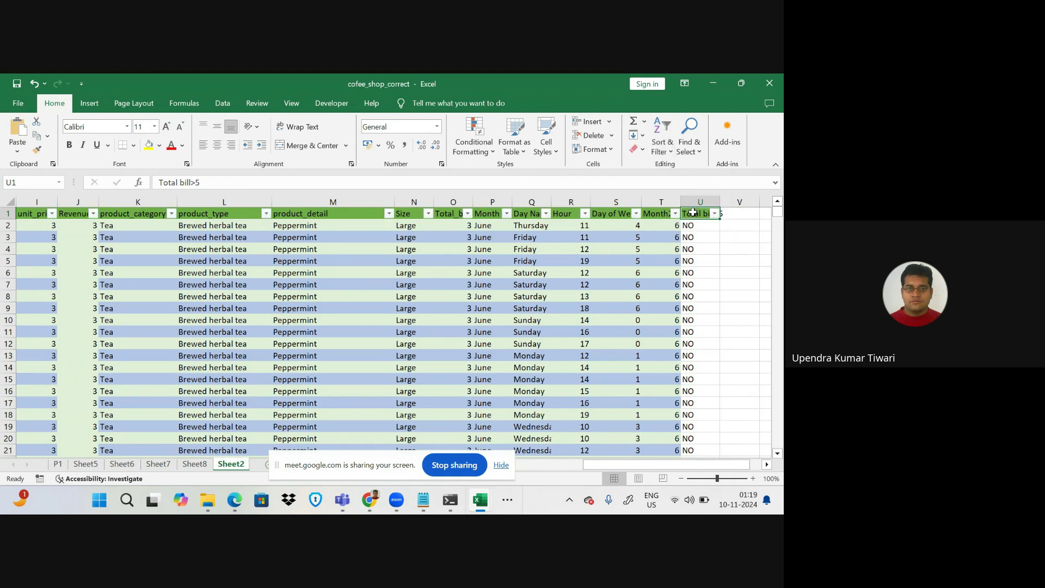
click(713, 214)
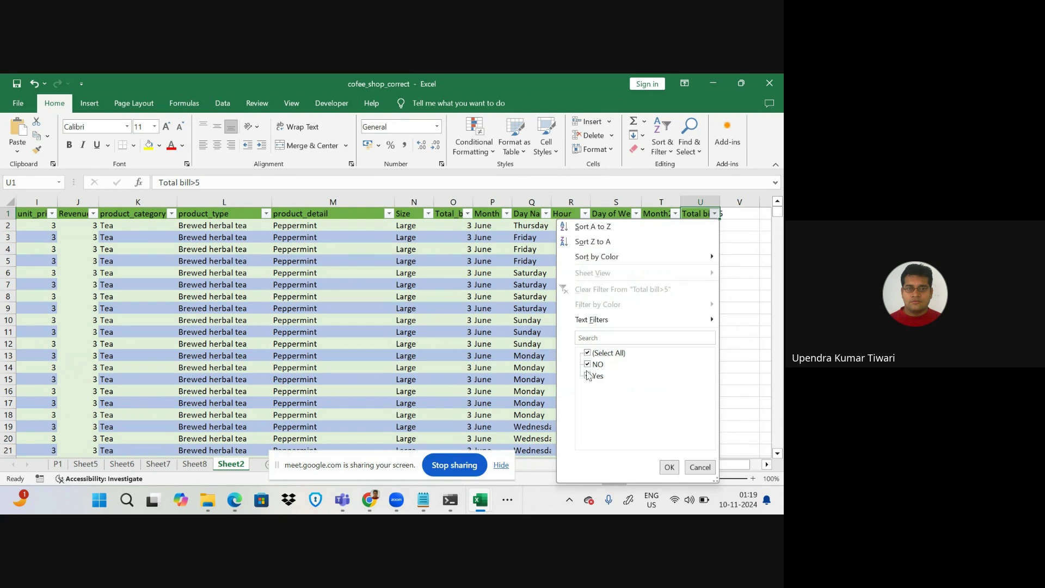
click(587, 354)
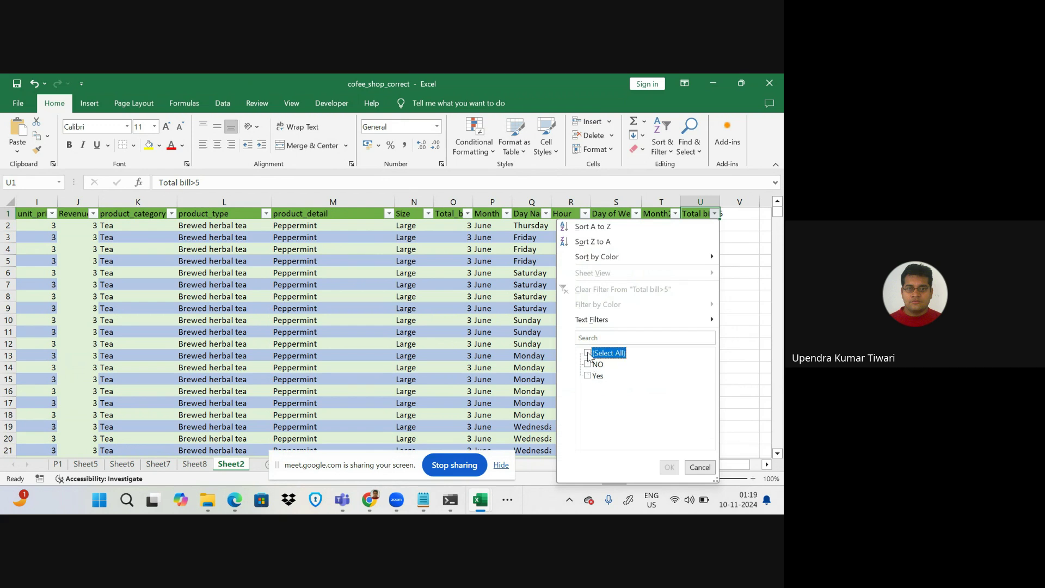
click(594, 380)
click(670, 467)
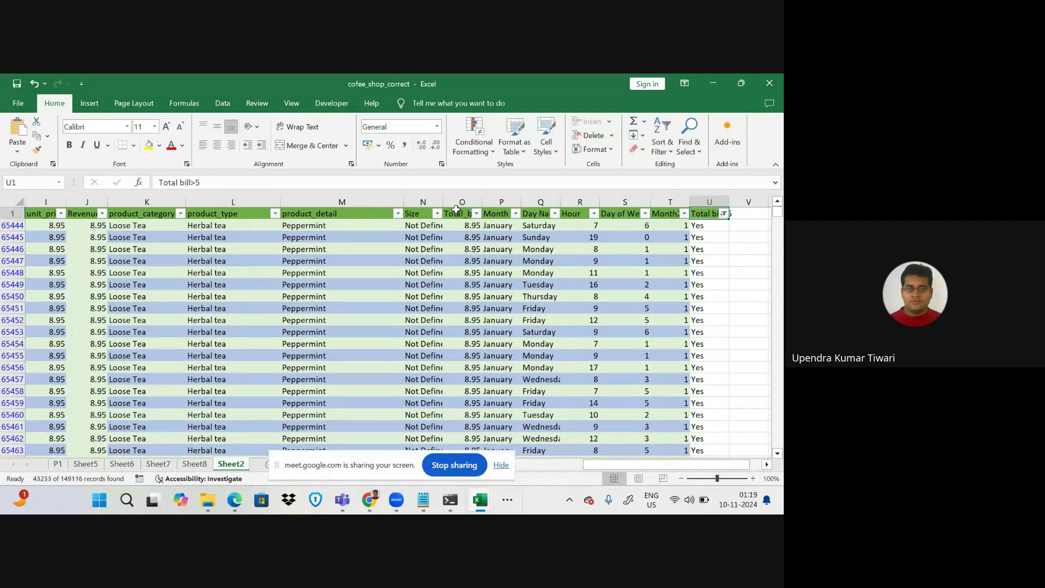
- Clear the Total bill>5 filter by including all values again, and select the formula cell U2
click(723, 214)
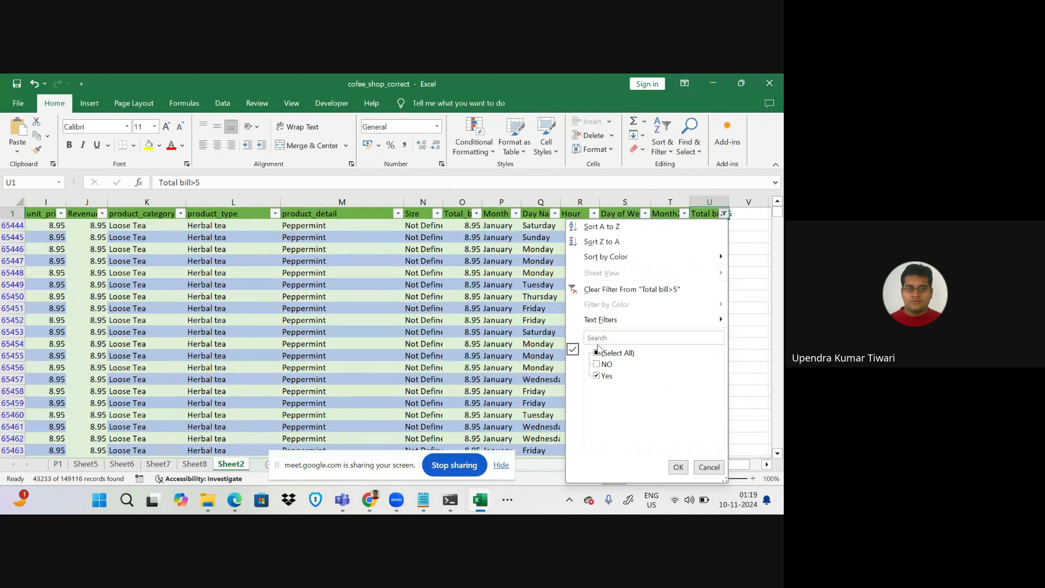
click(597, 353)
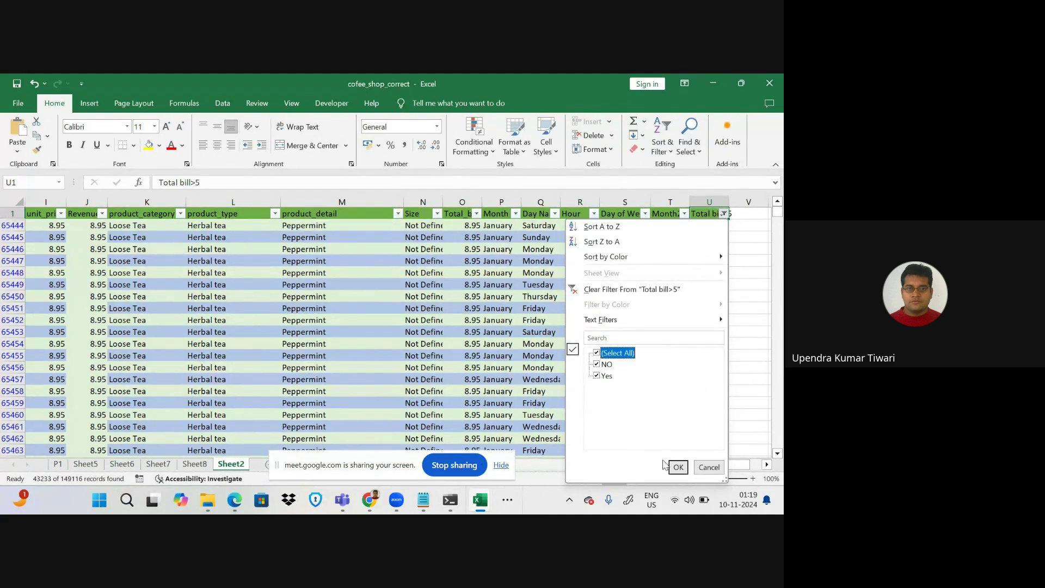
click(678, 468)
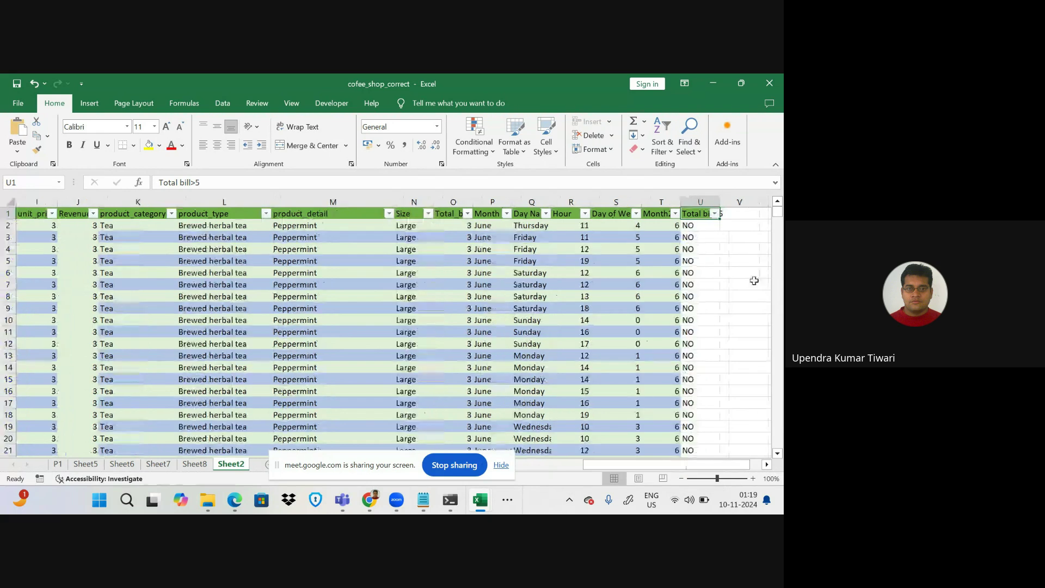
click(735, 271)
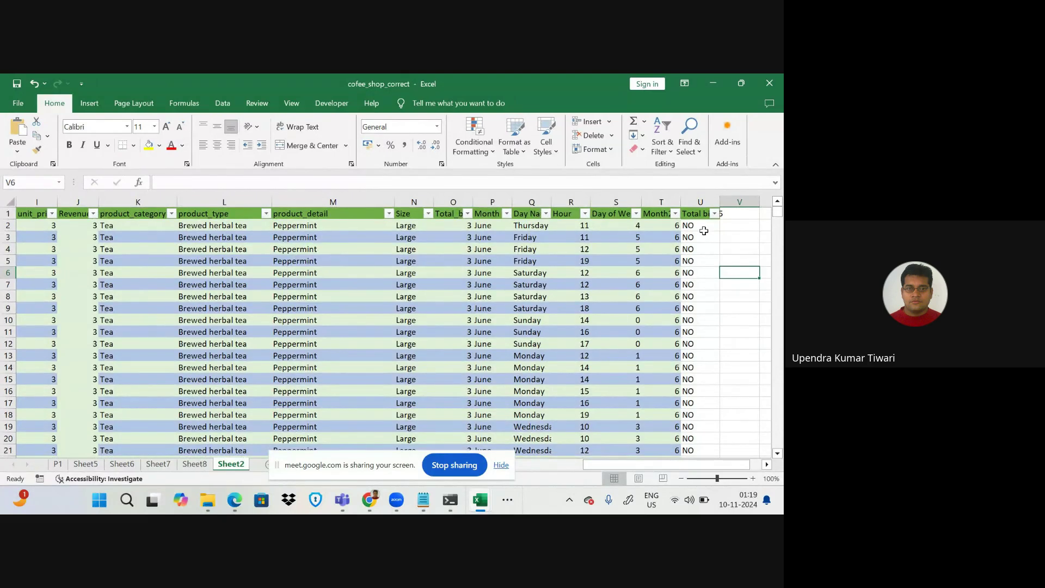
click(703, 228)
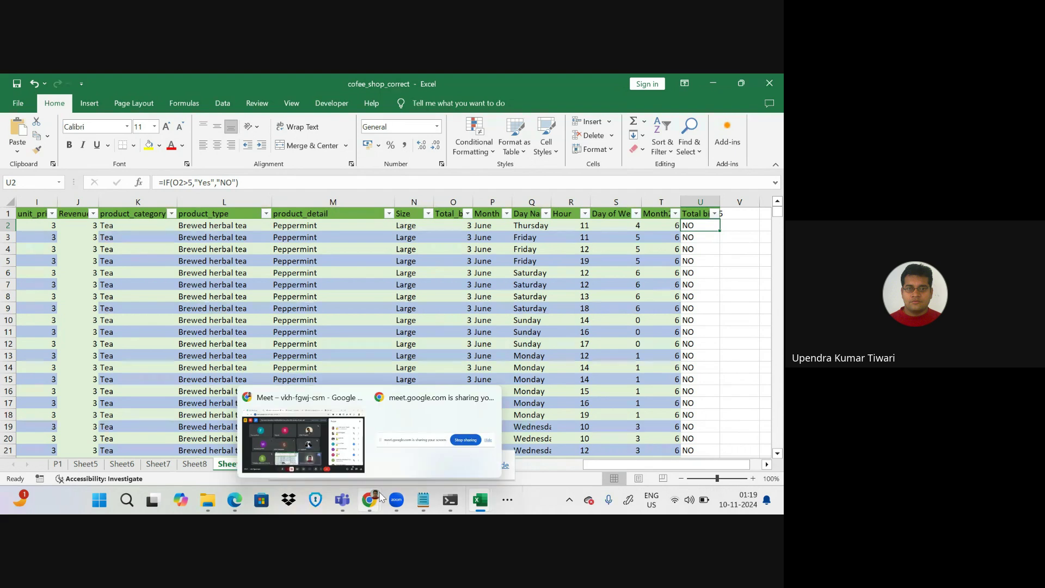
- Switch to the coffee shop sales analysis PDF in Edge, review its last tasks, and return to the cofee_shop_correct workbook in Excel
mouse_move(234, 499)
click(237, 435)
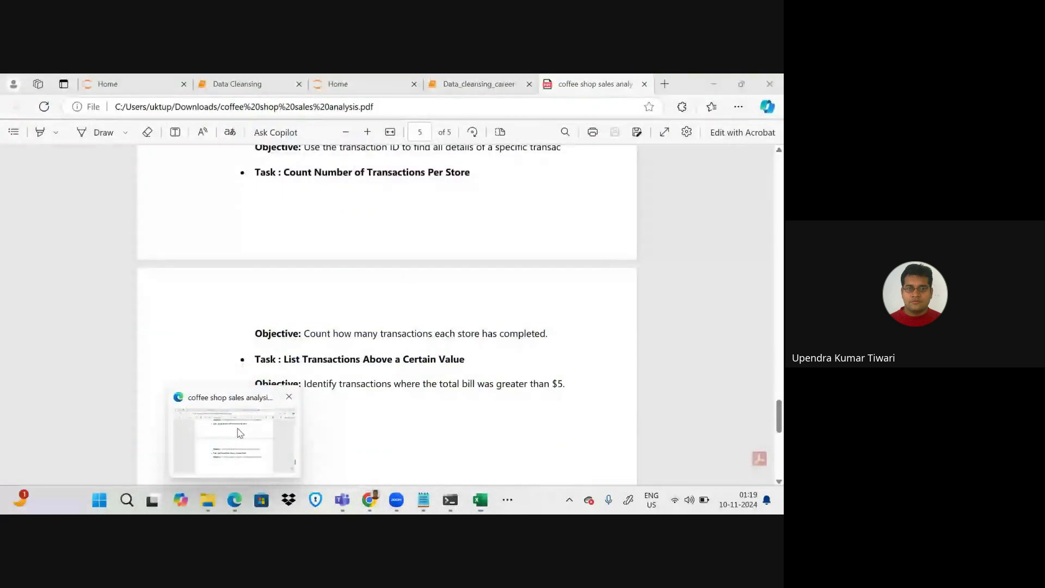
scroll(417, 291, up, 2)
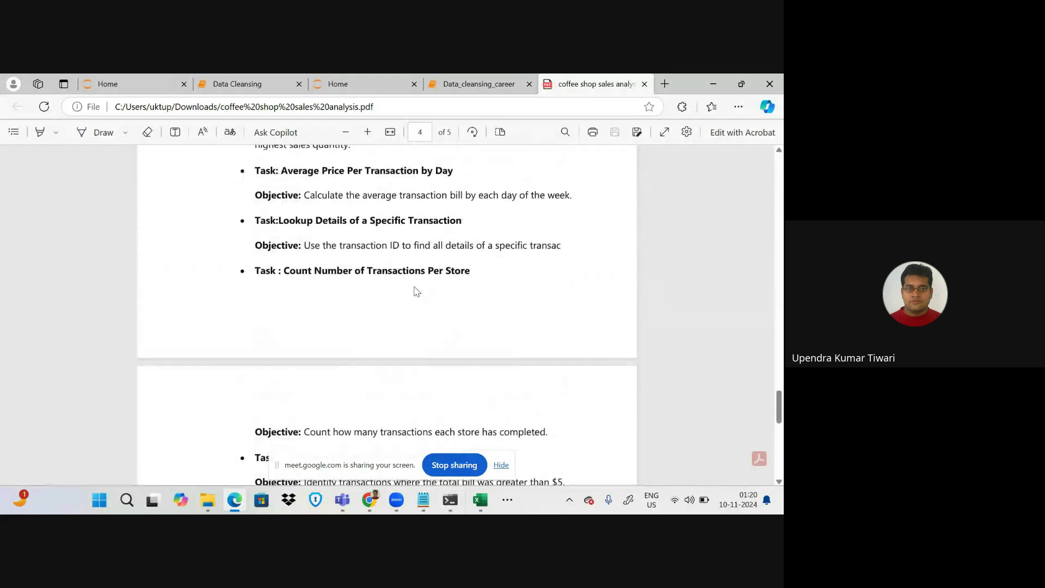
scroll(415, 289, down, 3)
mouse_move(467, 502)
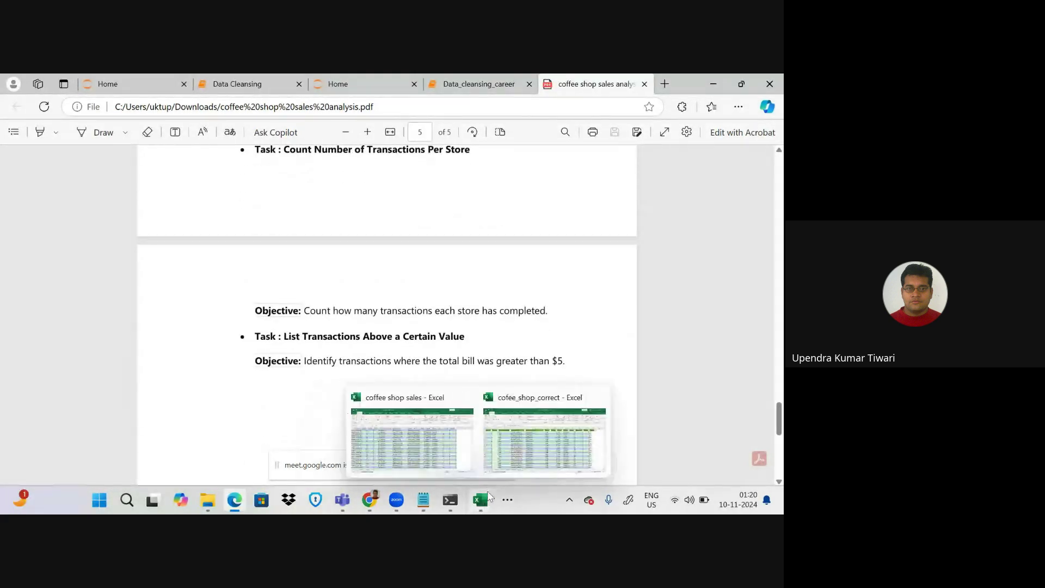
click(533, 439)
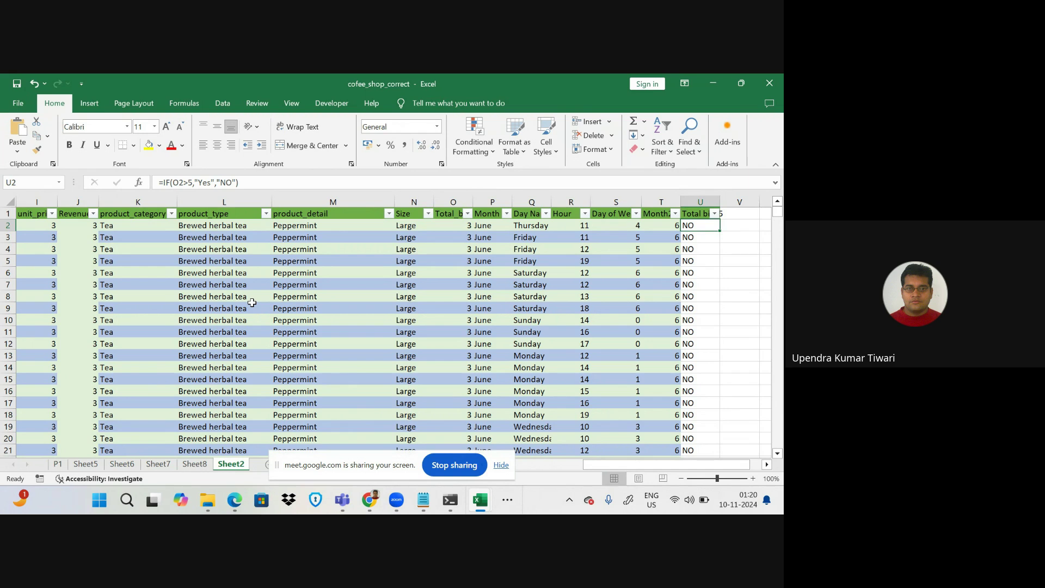
- Stop sharing the screen in the Google Meet call
click(443, 468)
click(442, 466)
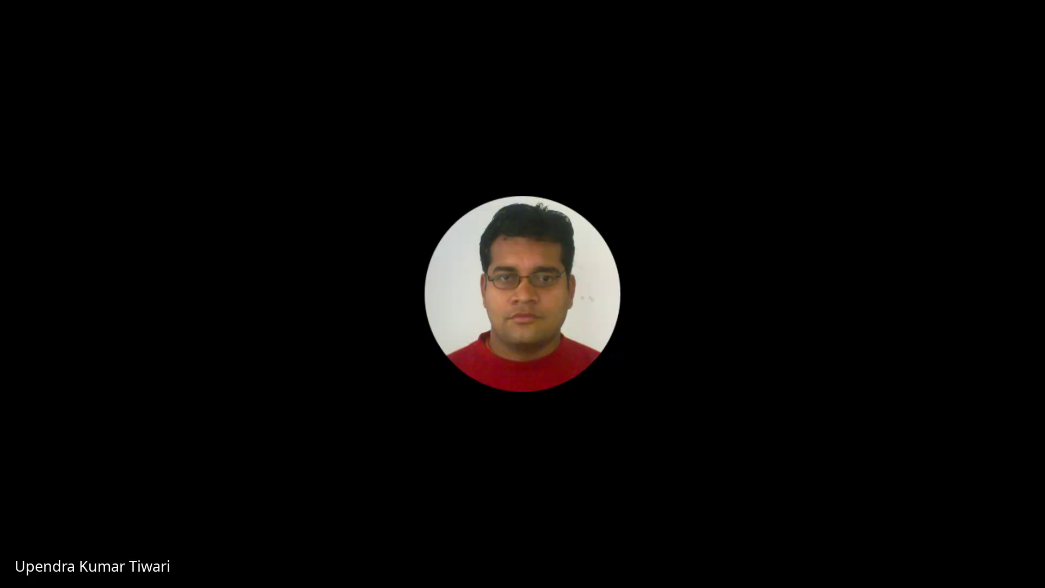